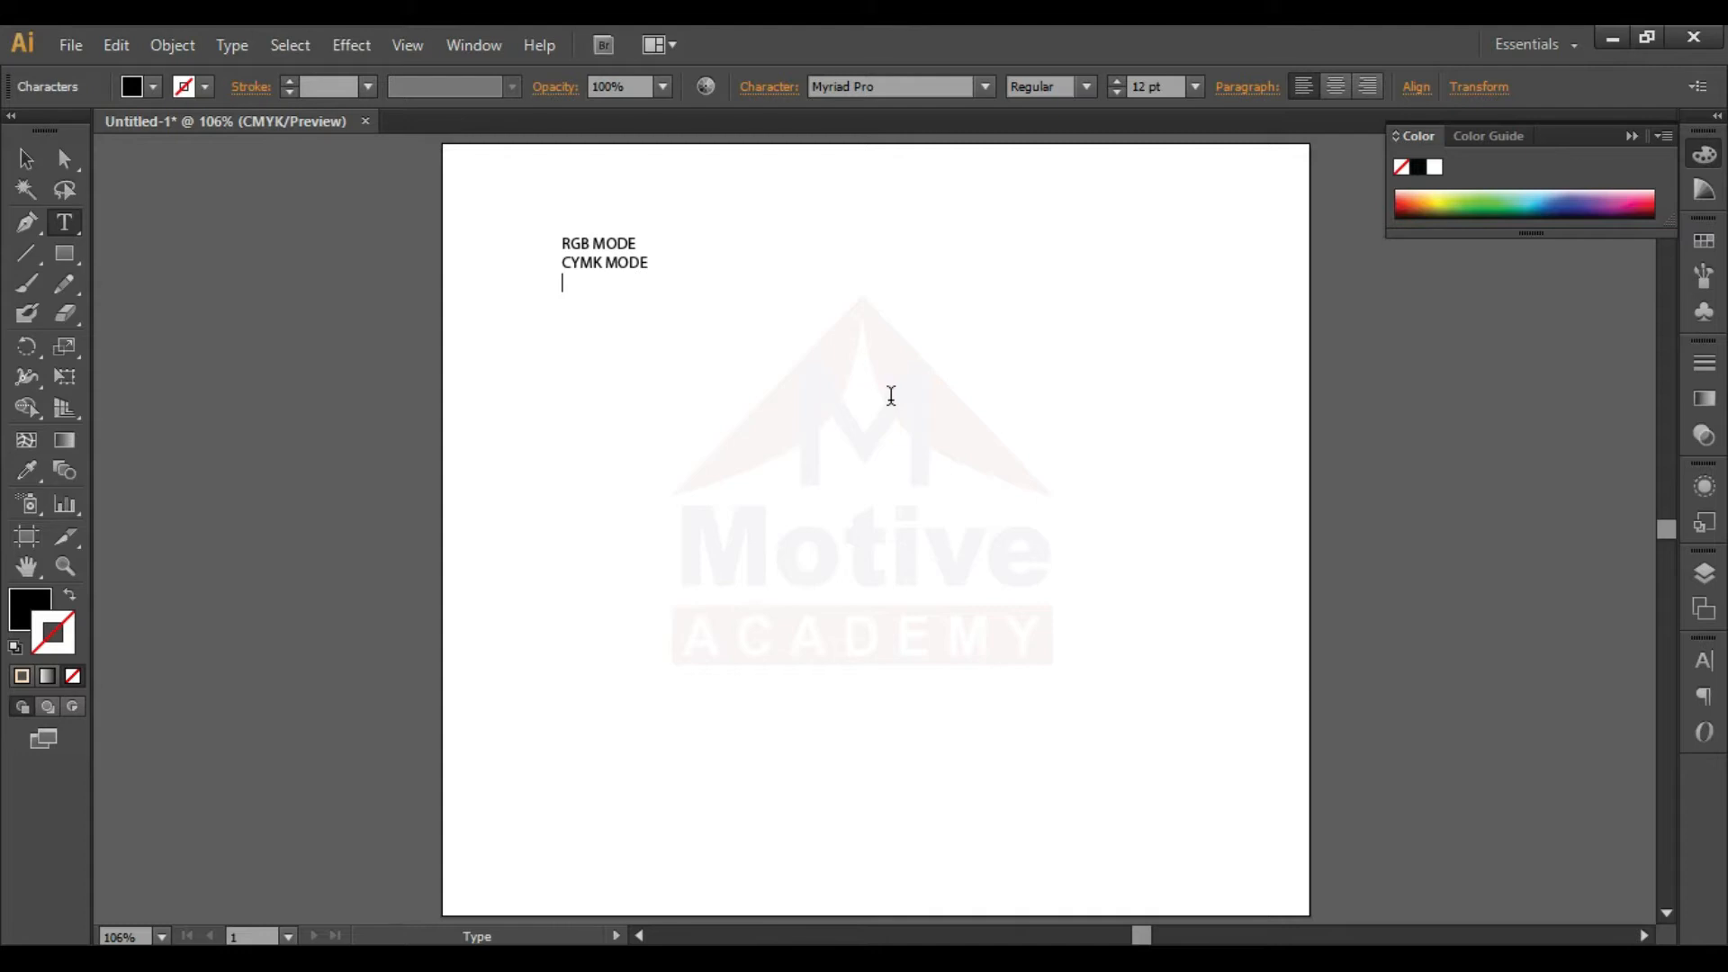
- Add GRAYSCALE as the third line of the color mode list
text(GRAYSCALE)
- Append the note "( On Screen Mode )" to the RGB MODE line
key(Left)
text(On Screen)
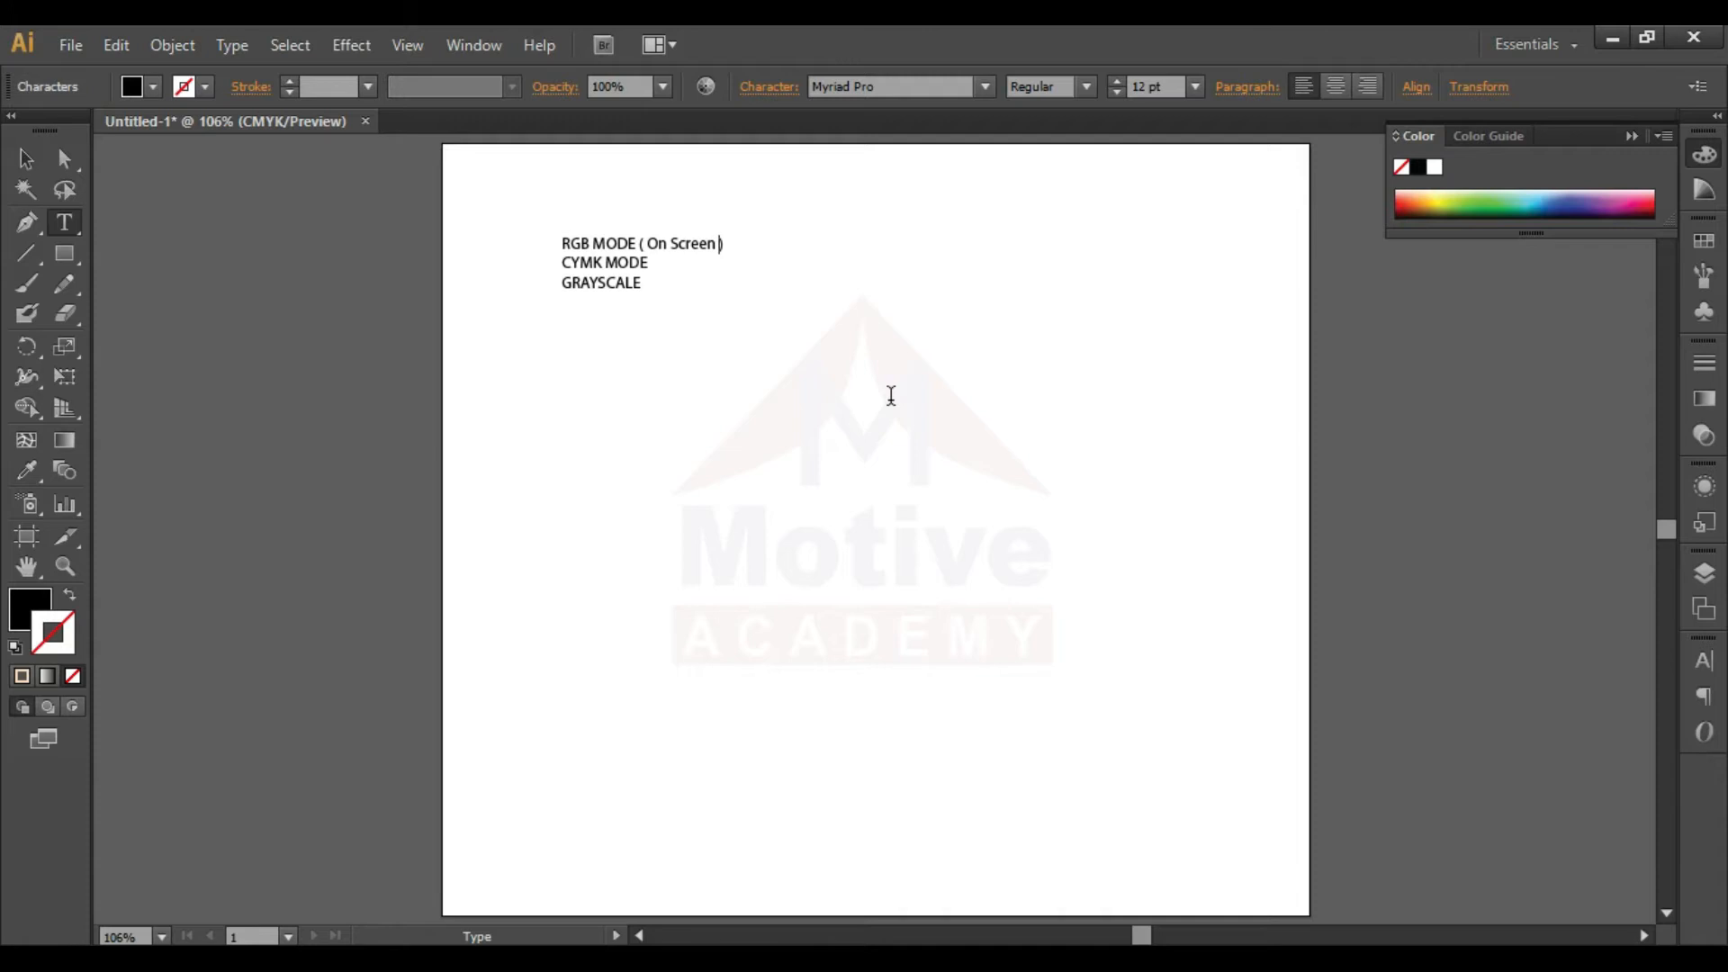
text(MOde)
key(BackSpace)
key(BackSpace)
key(BackSpace)
text(ode)
- Append the note "(On Print Mode)" to the CYMK MODE line
key(Down)
text(()
text())
key(Left)
text(On Print Mode) GRAY)
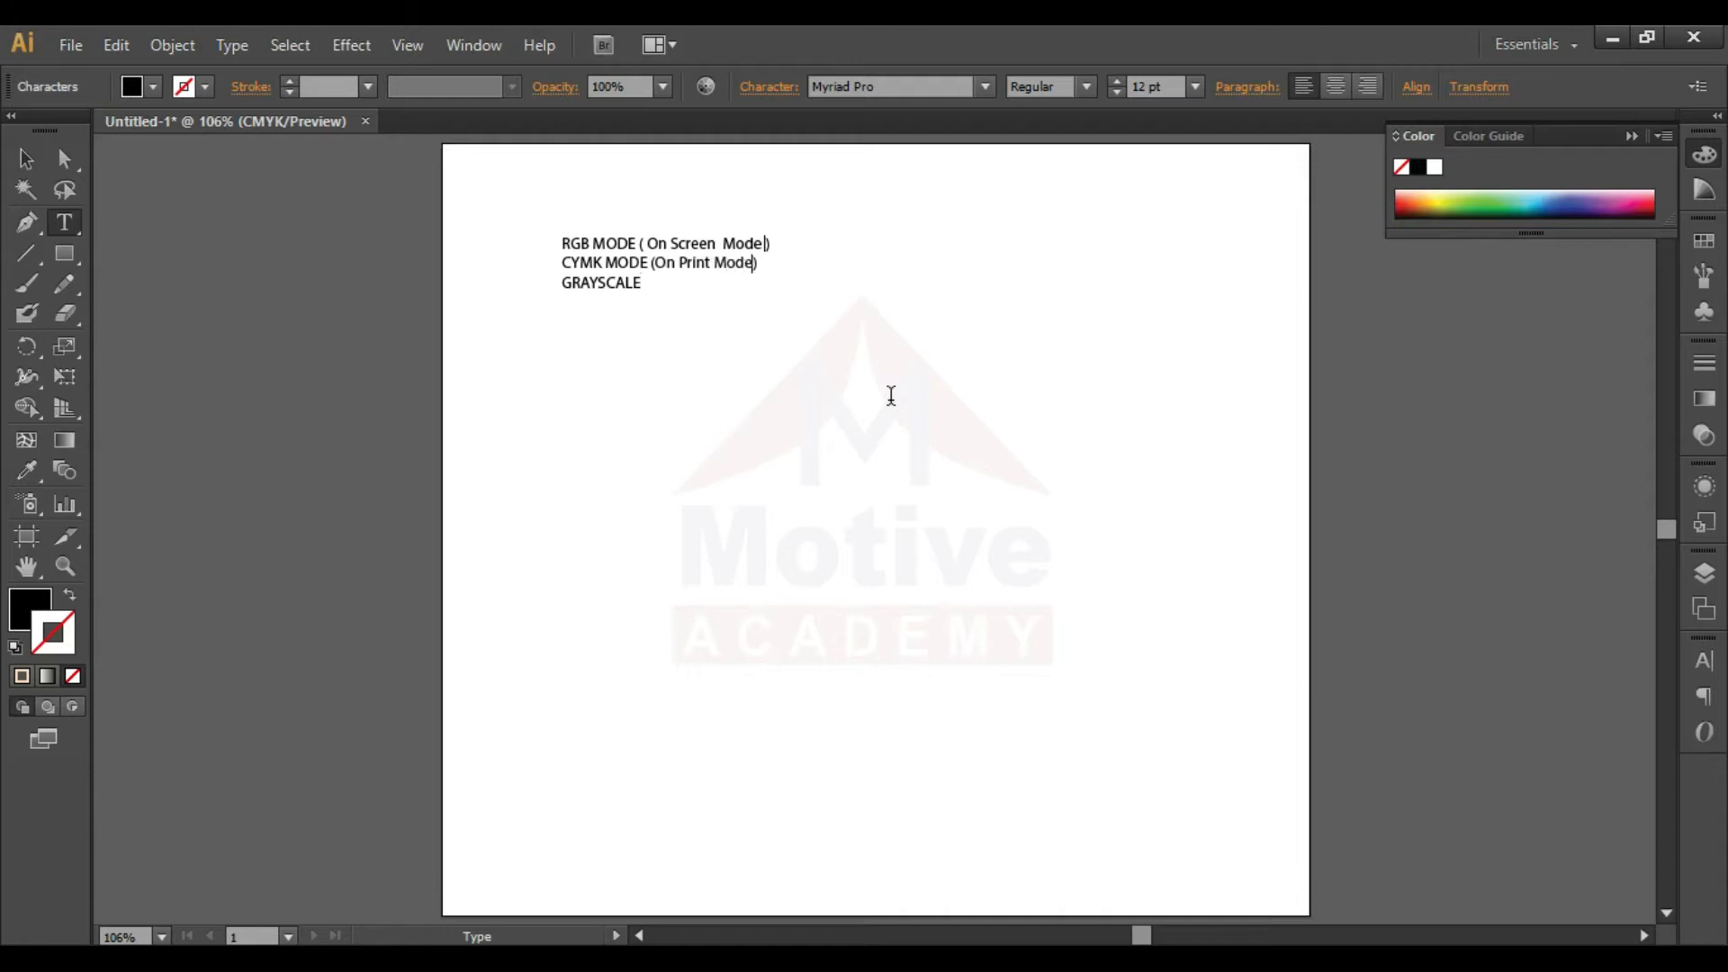
text(SCALE (Sinf)
- Append the note "(Single Colour Mode)" to the GRAYSCALE line
key(BackSpace)
text(gle Colour Mode)
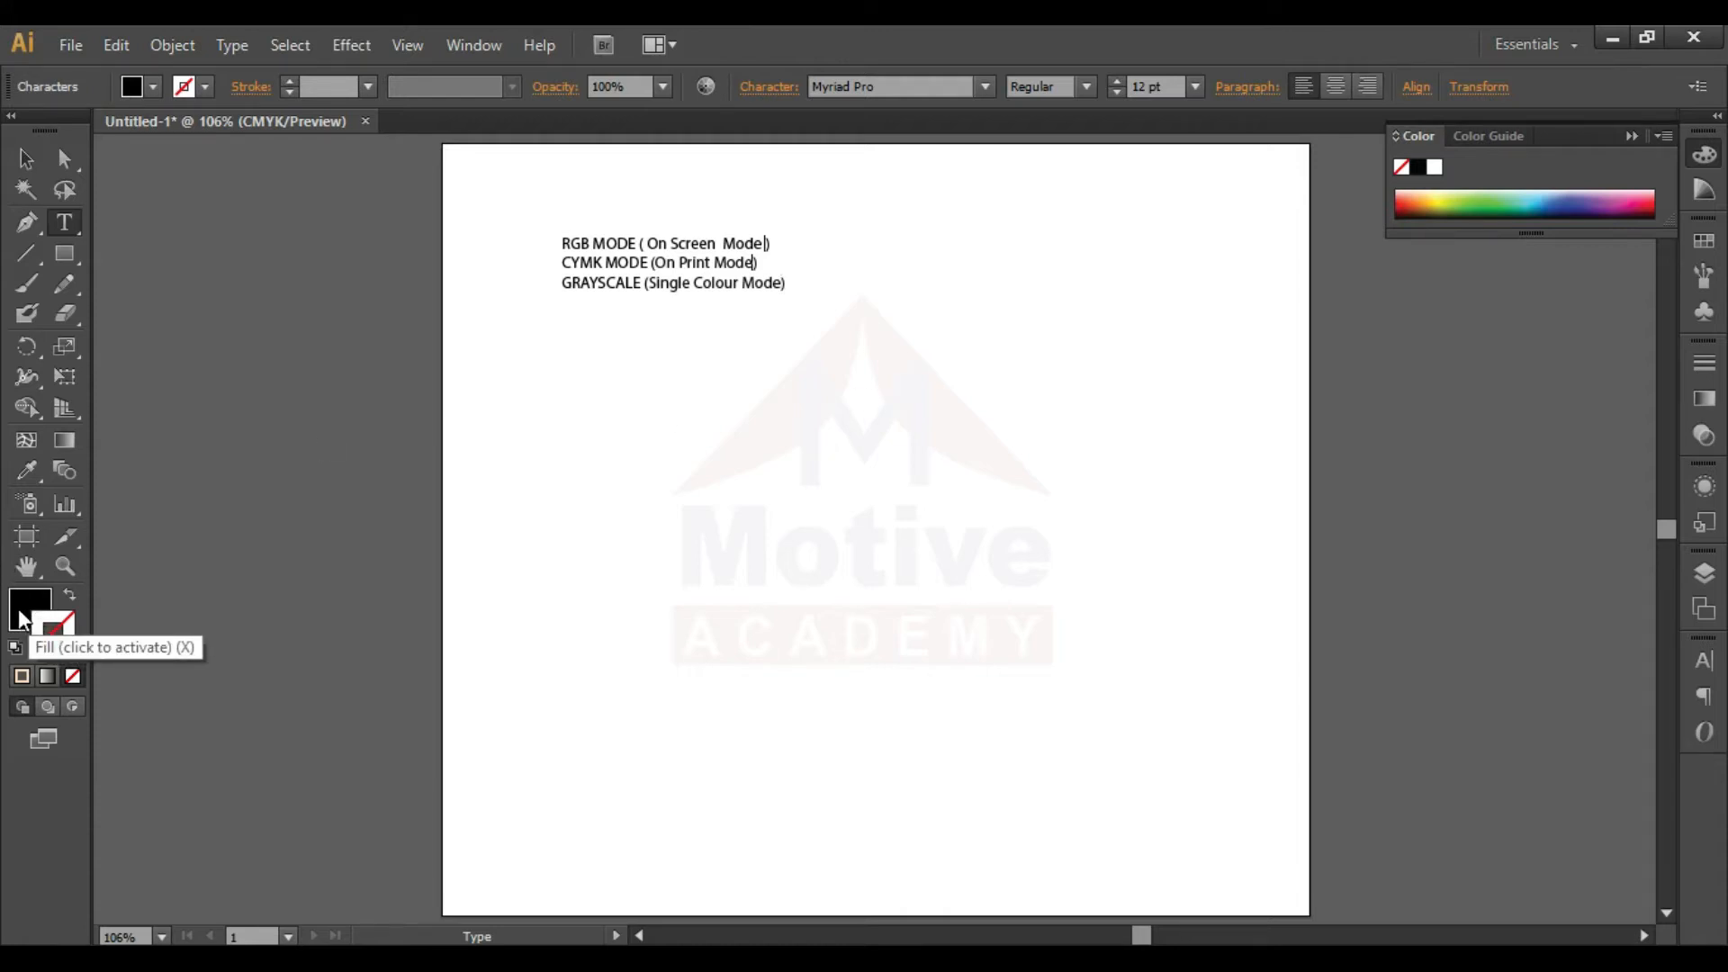
- Examine the Color Guide and Swatches, and switch the active color target between stroke and fill
click(45, 626)
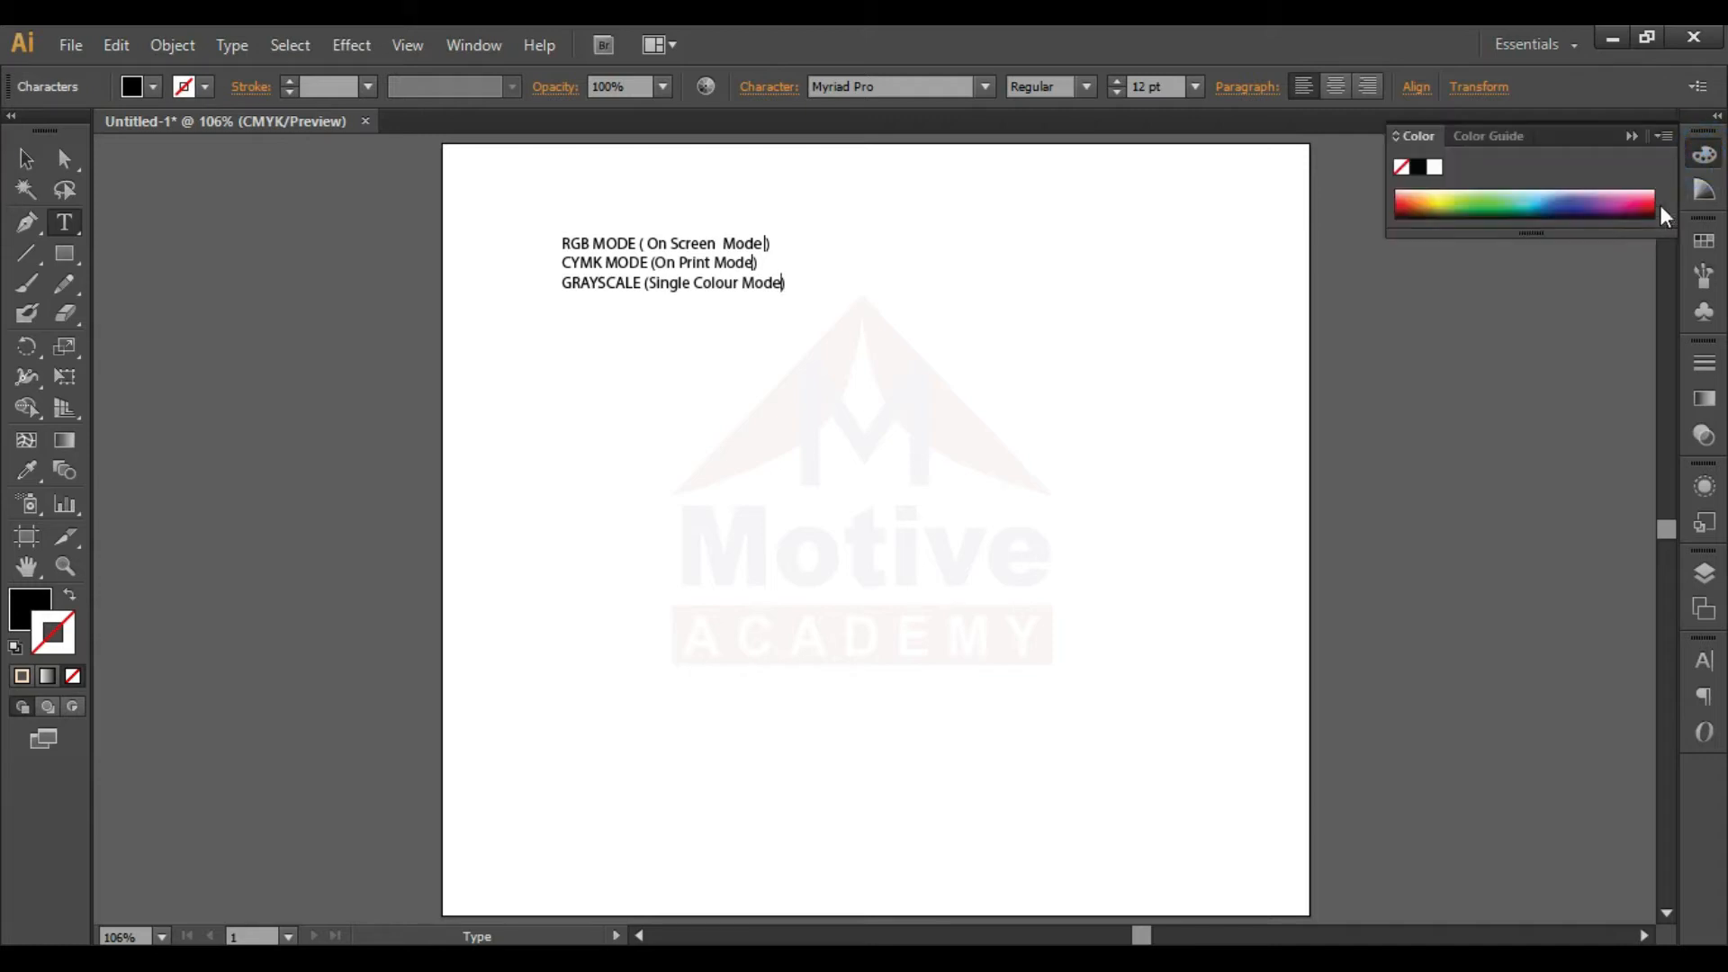
click(1705, 189)
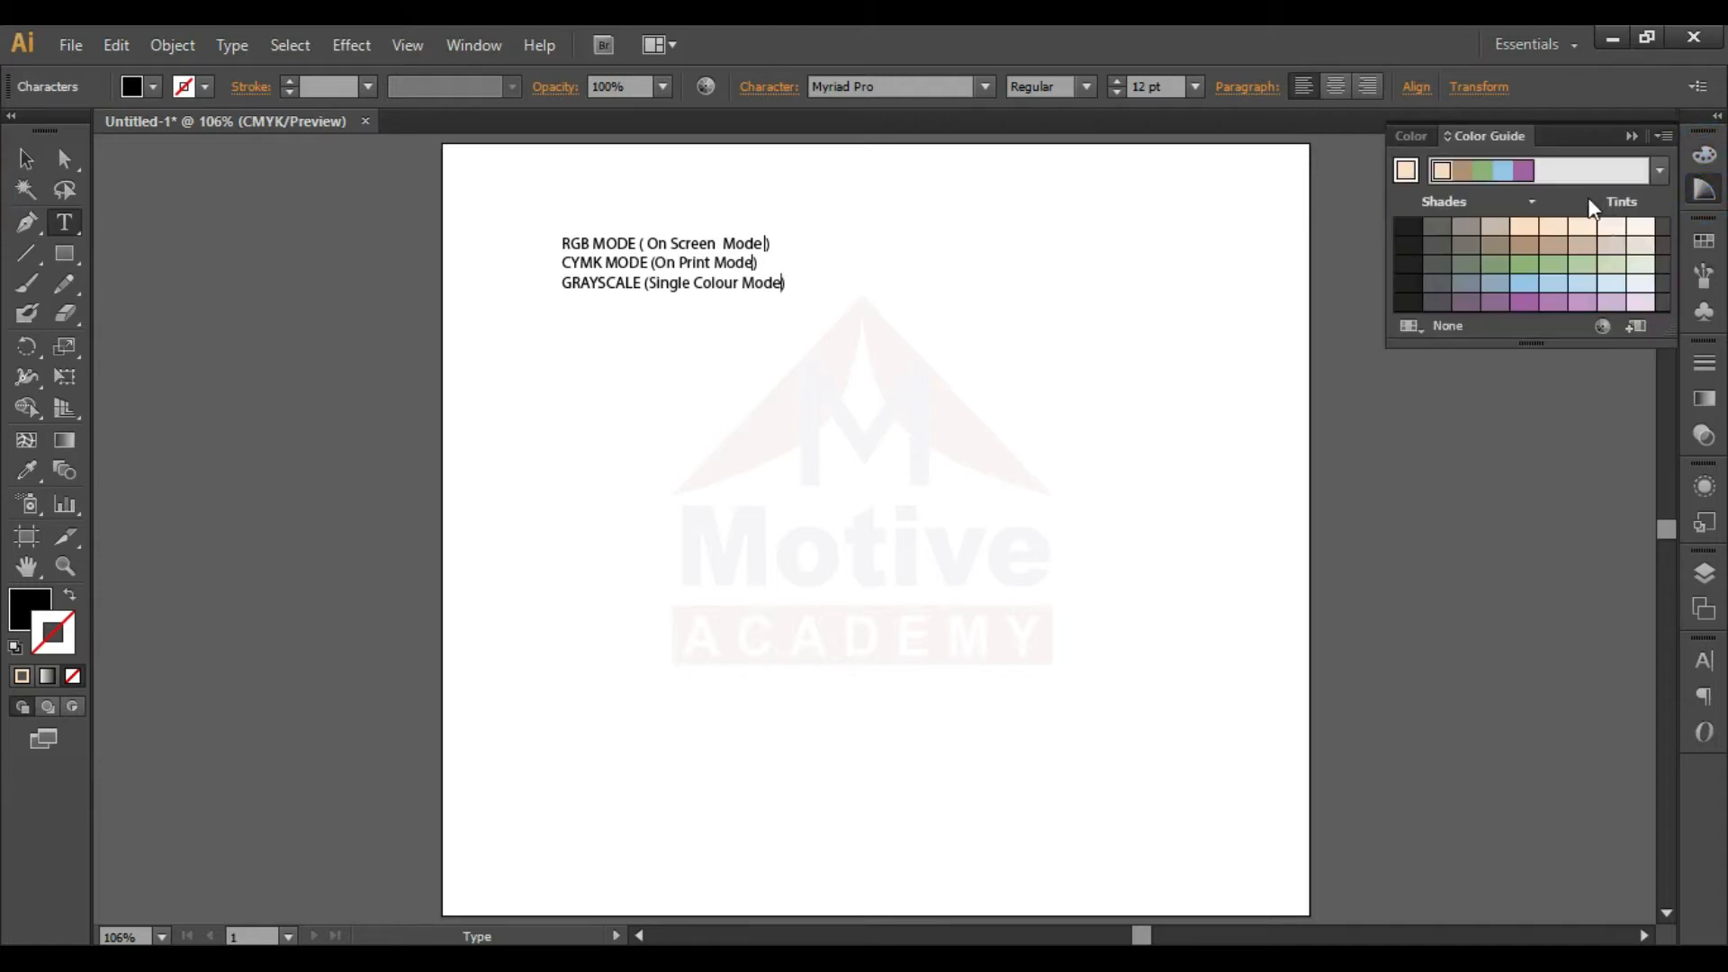
click(1709, 191)
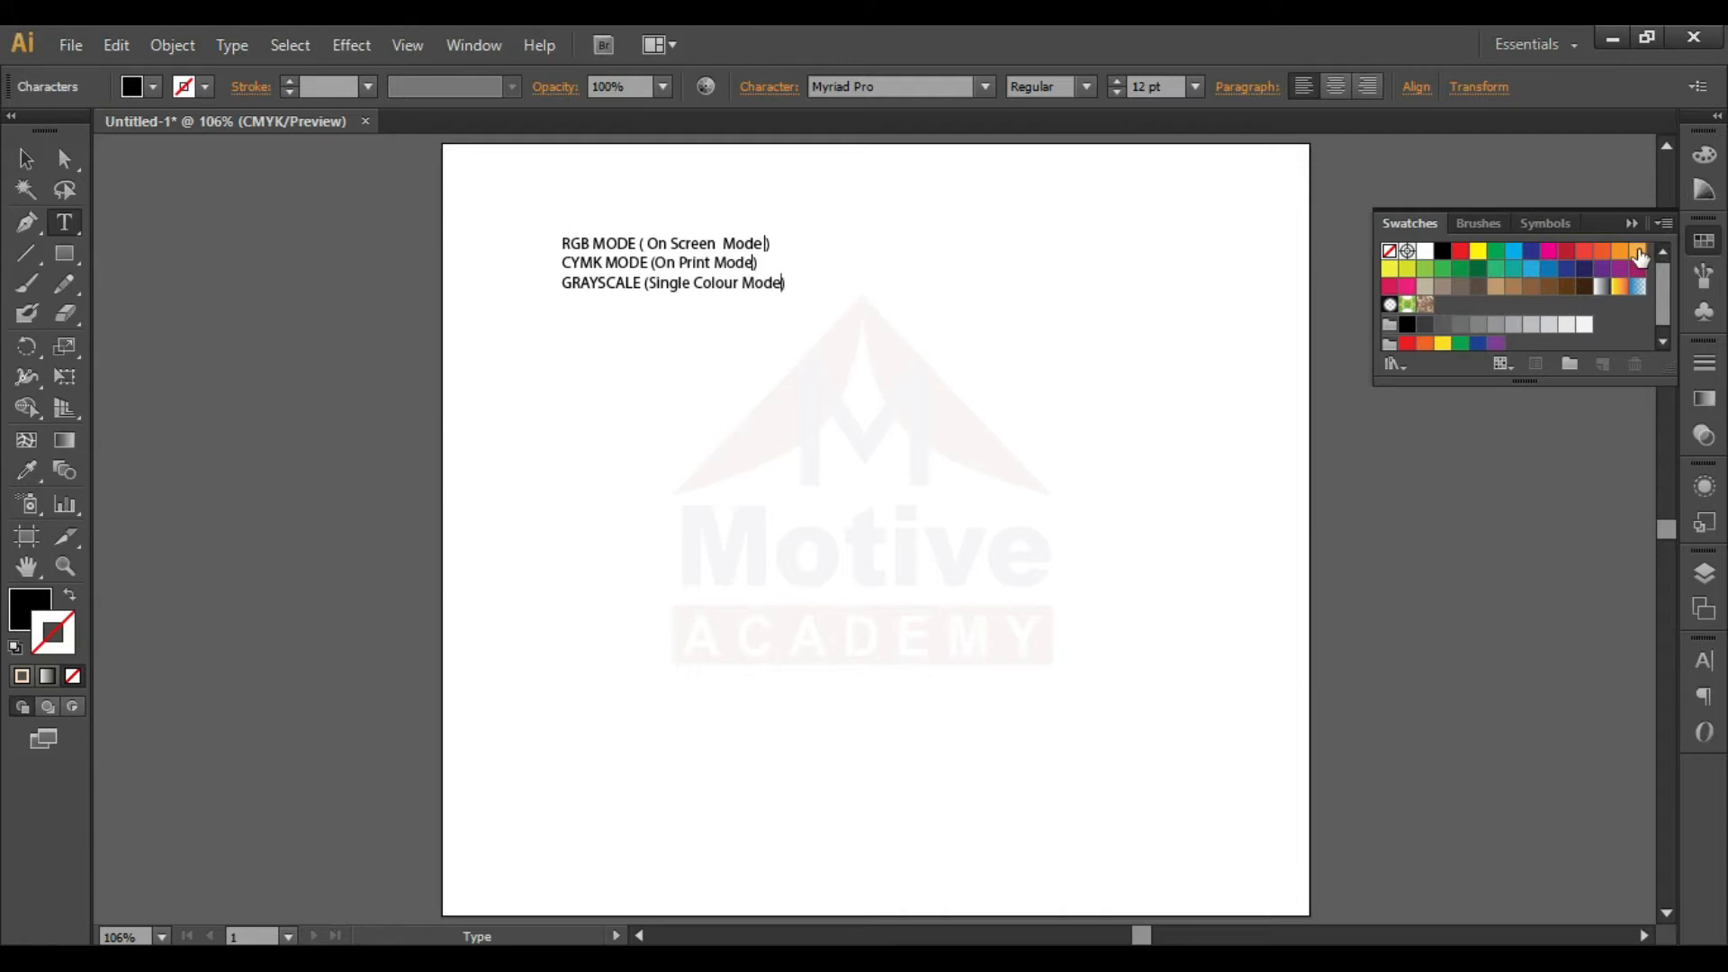
click(26, 614)
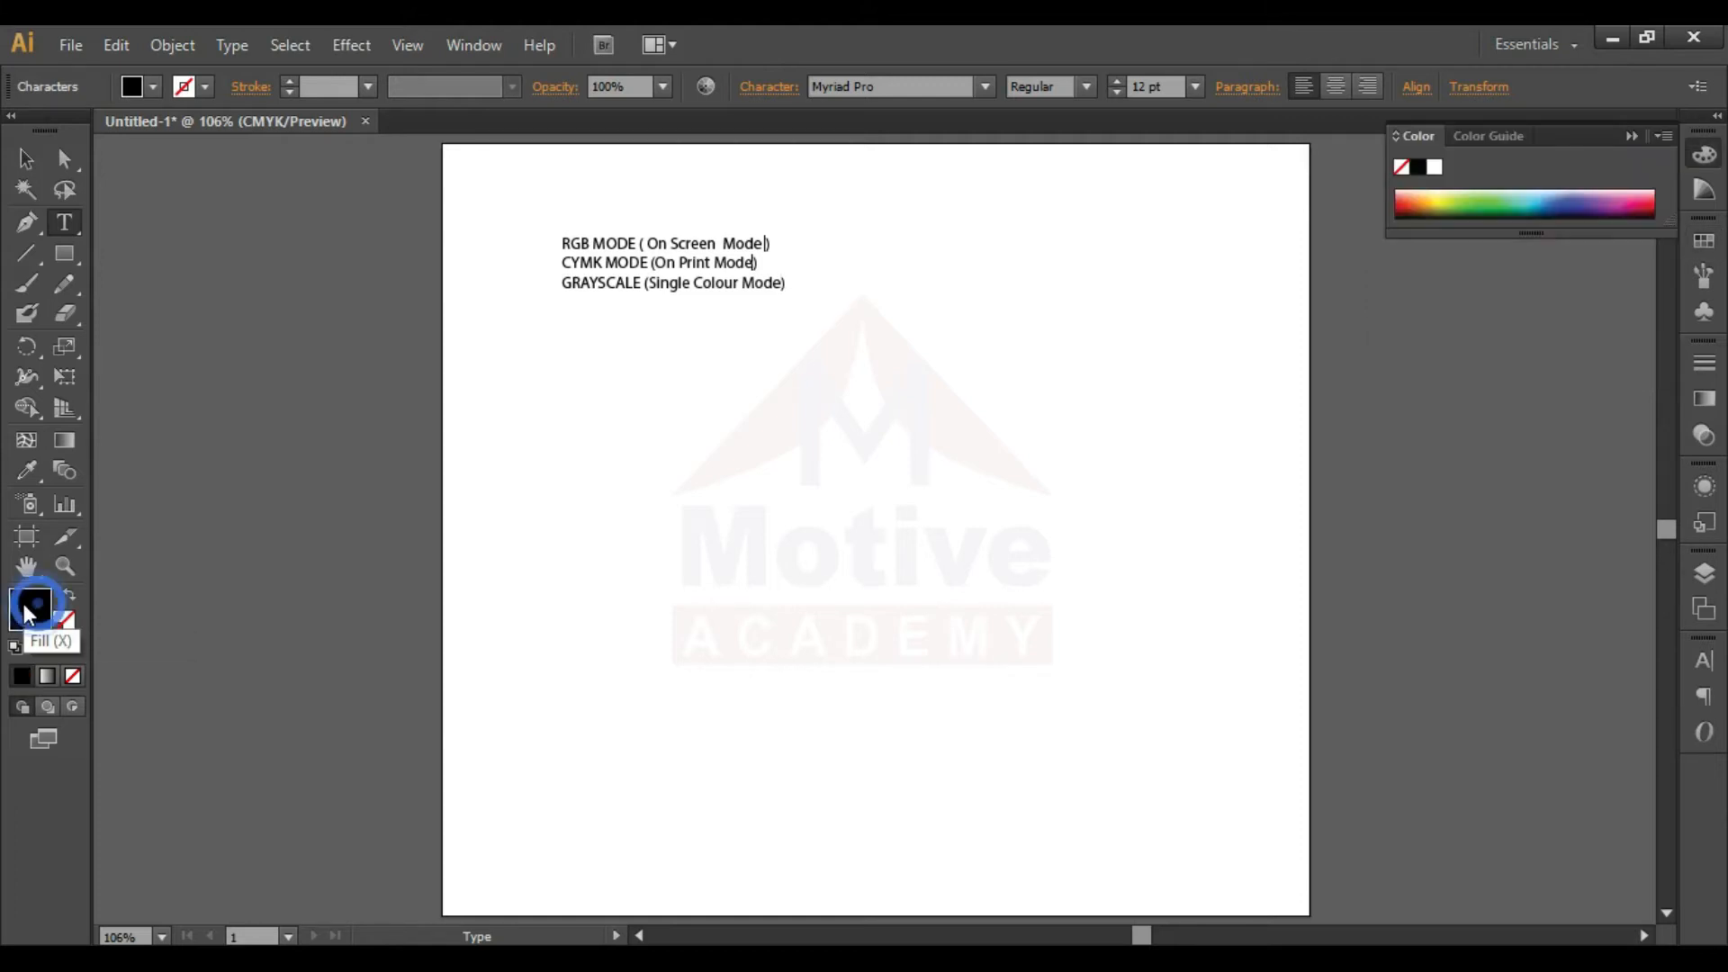
click(72, 637)
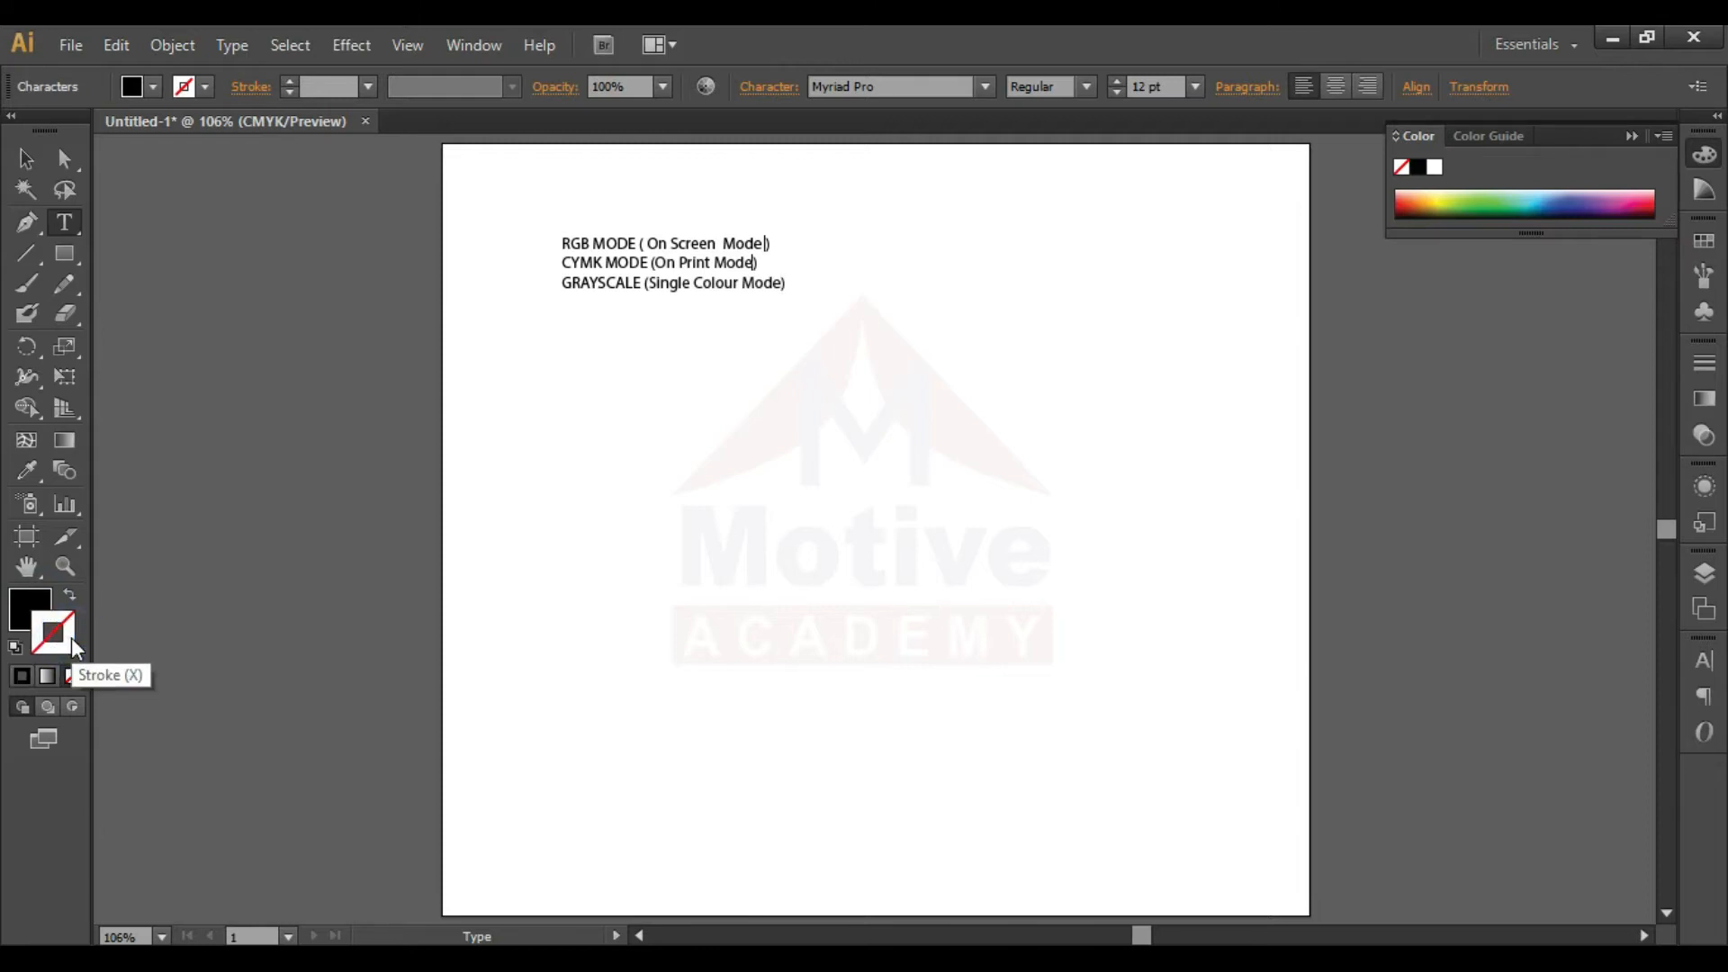
click(30, 608)
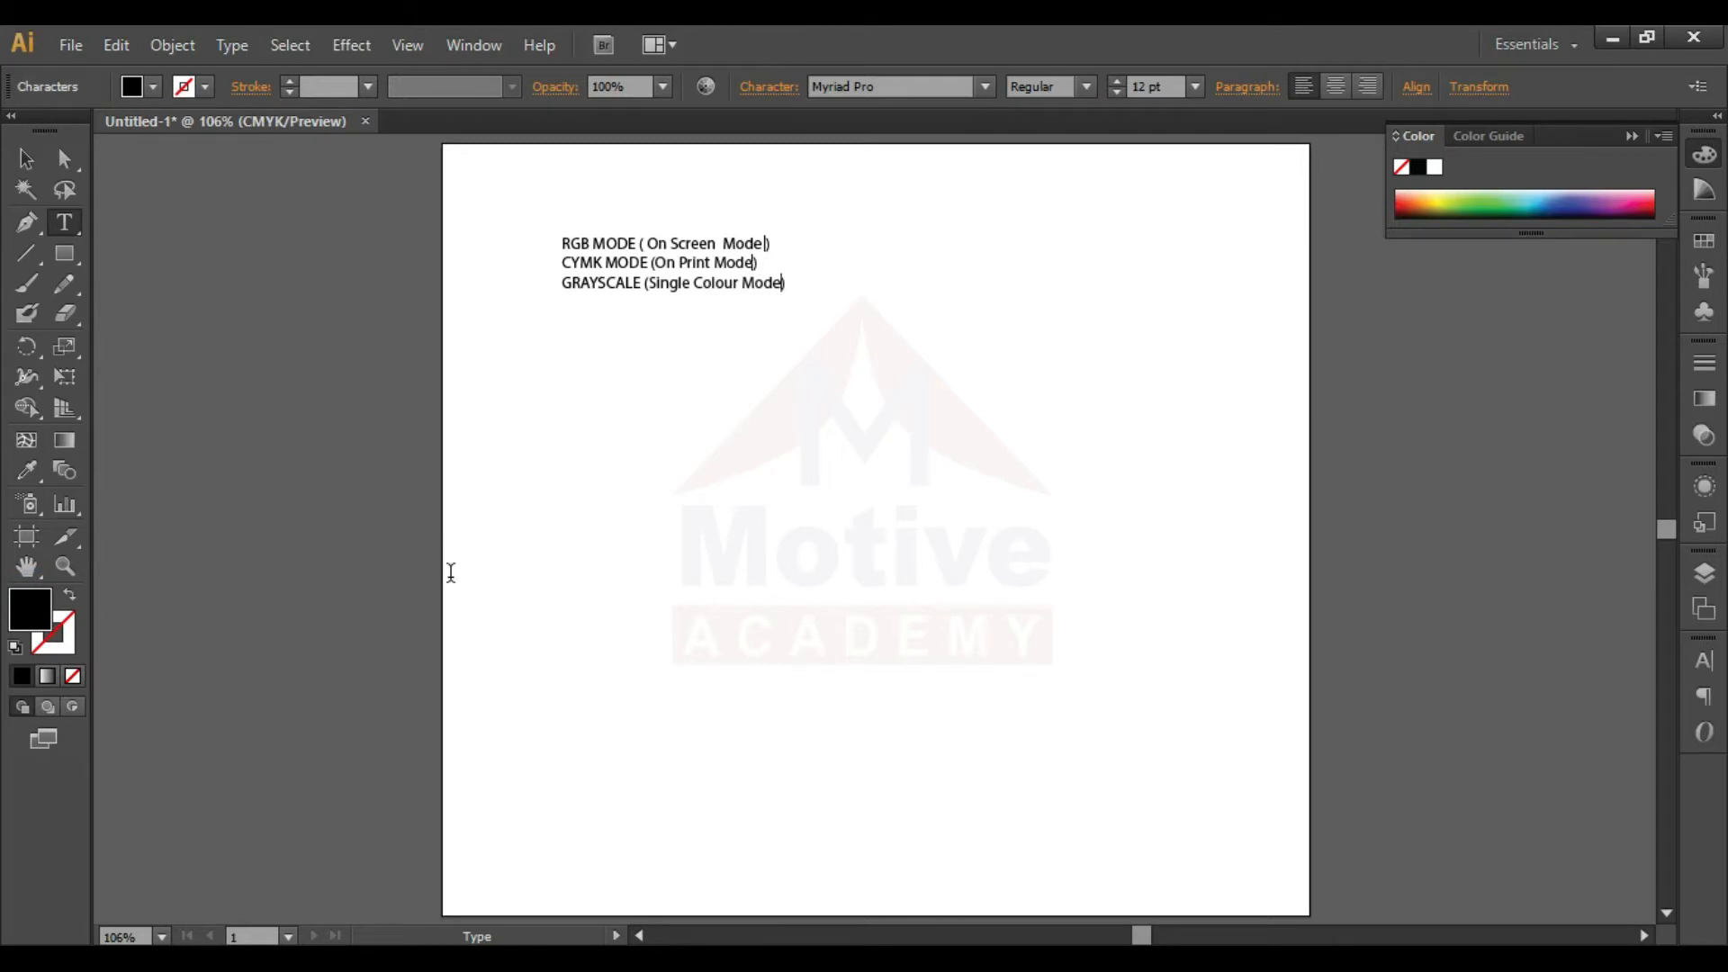
- Draw a black square below the text and place a copy of it to its right
click(64, 255)
drag(598, 450, 965, 600)
key(v)
click(895, 663)
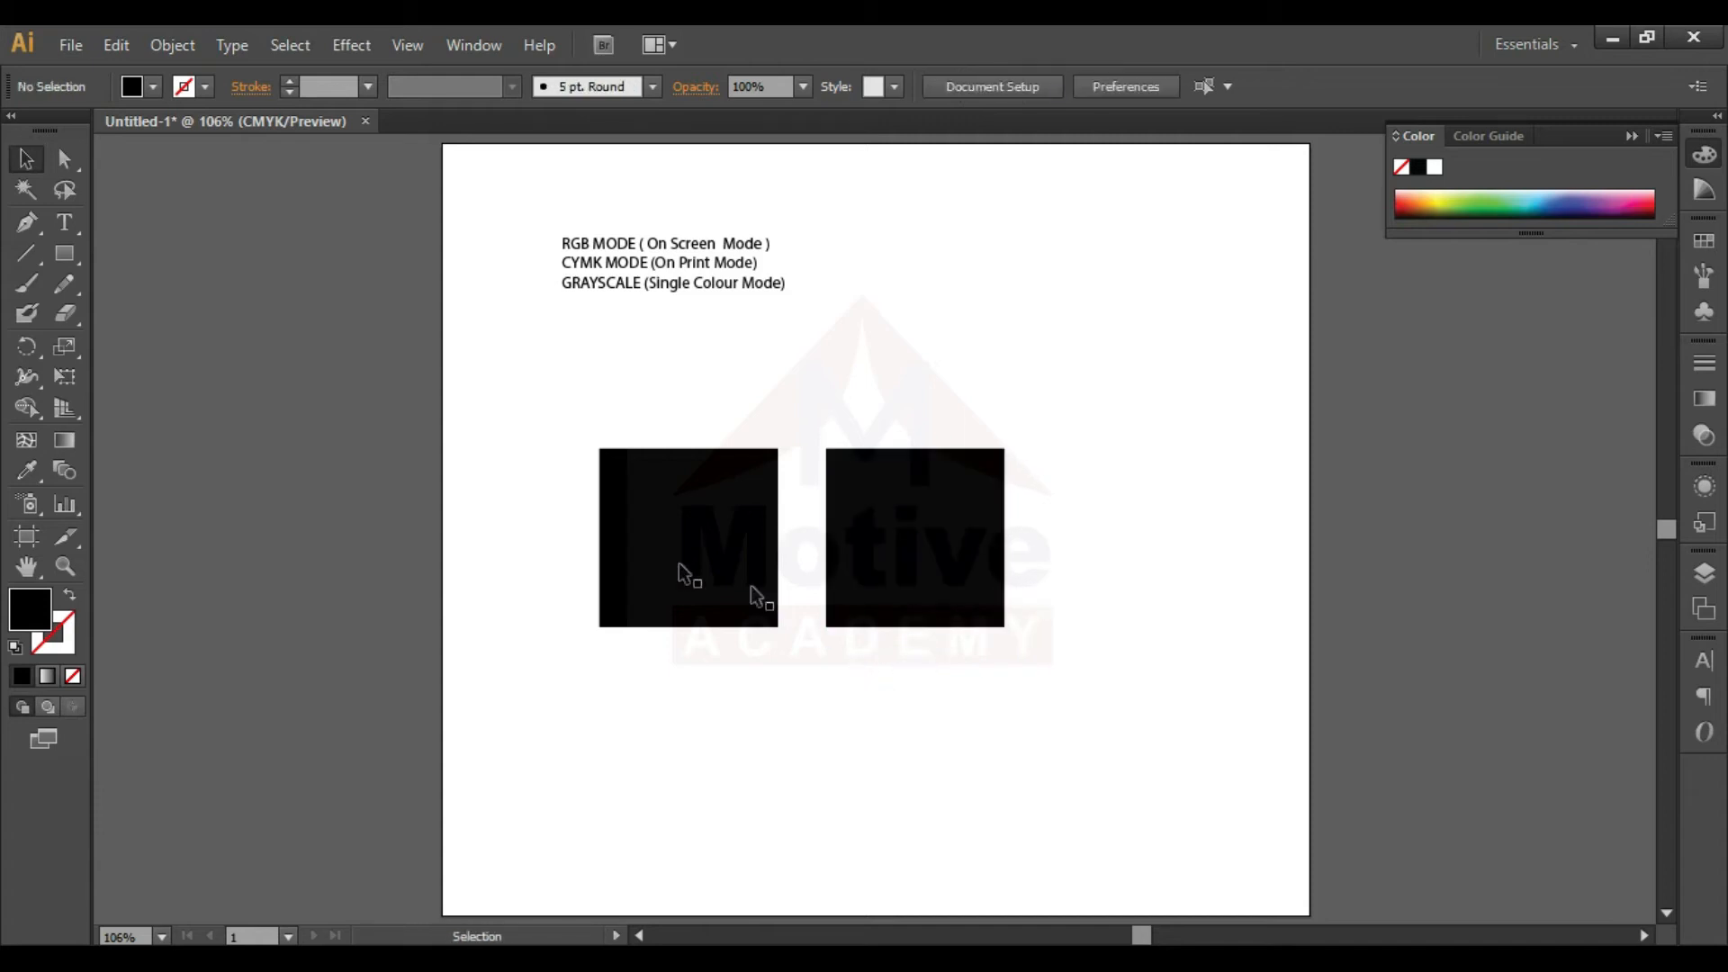
click(628, 564)
shift+click(995, 602)
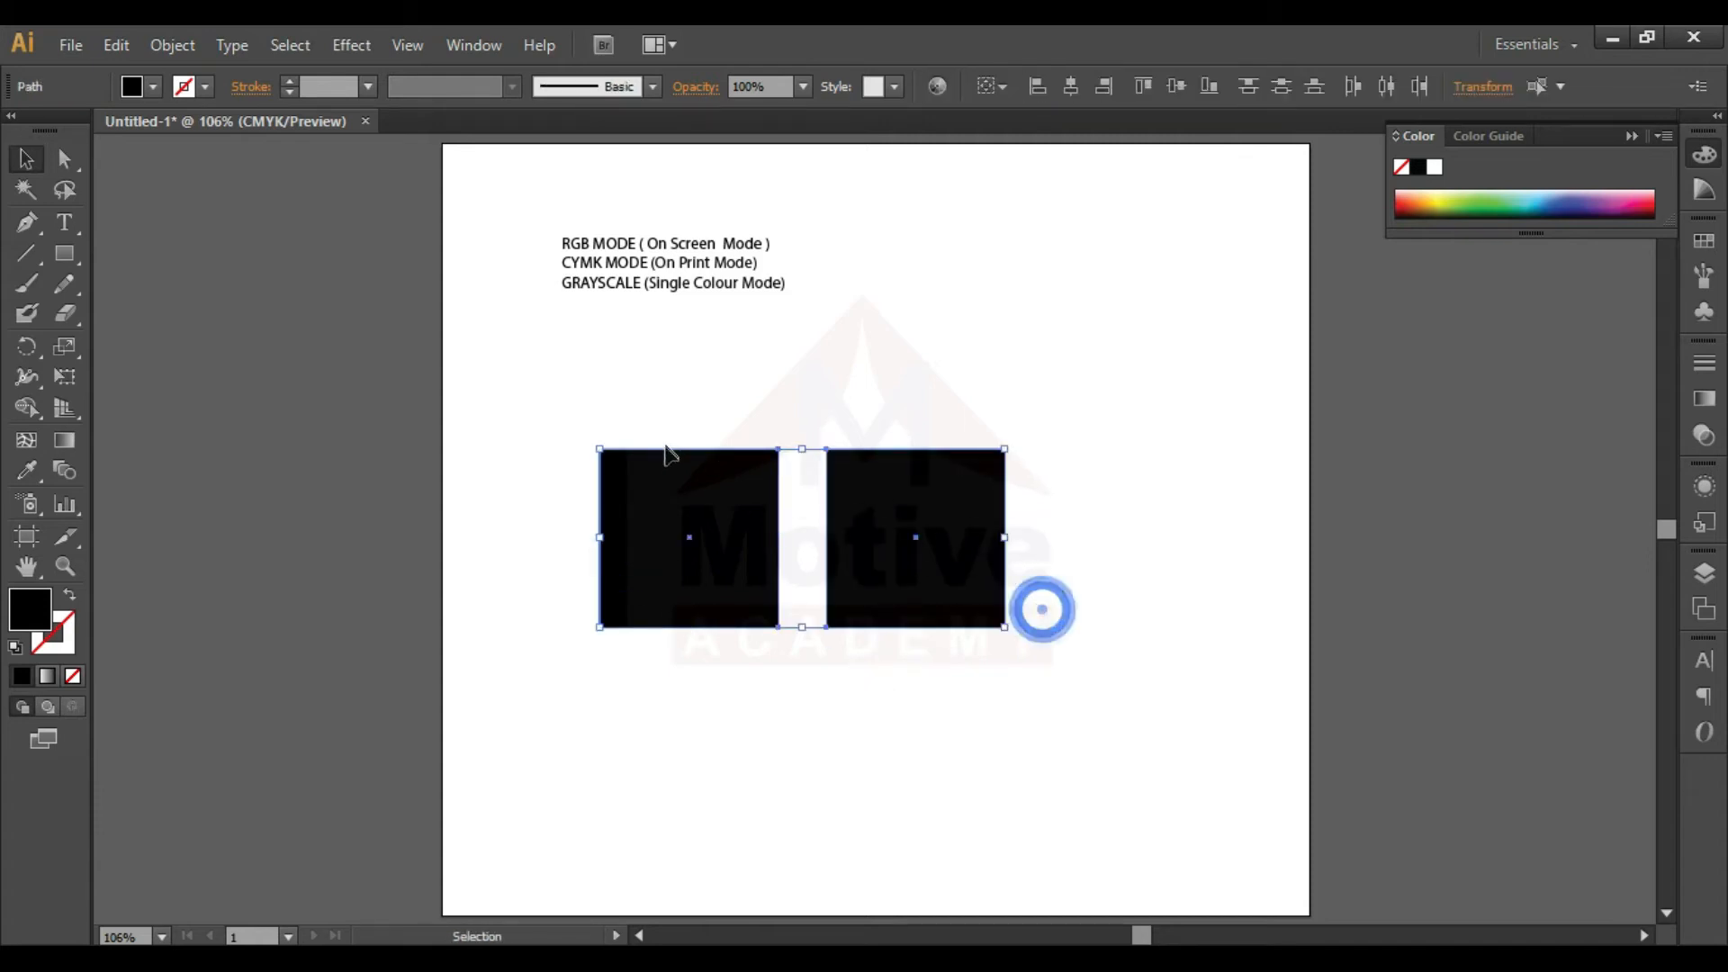
click(181, 629)
click(569, 756)
- Fill the left square with crimson #D60541 and deselect it
click(710, 549)
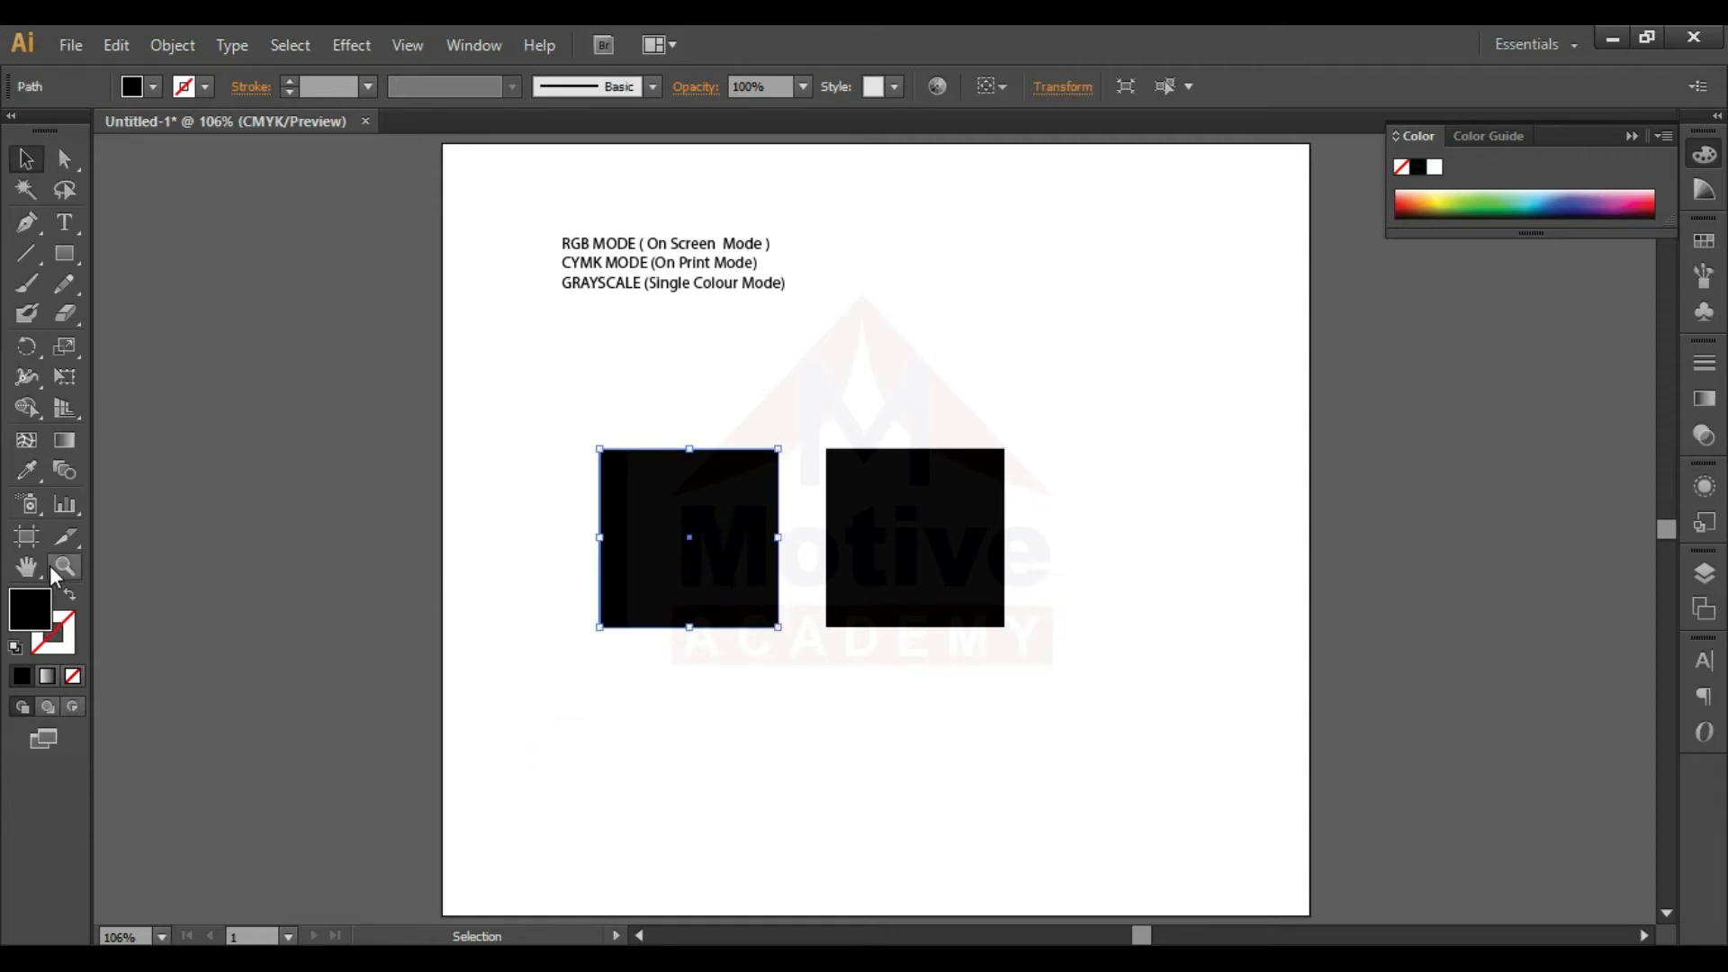
double_click(27, 617)
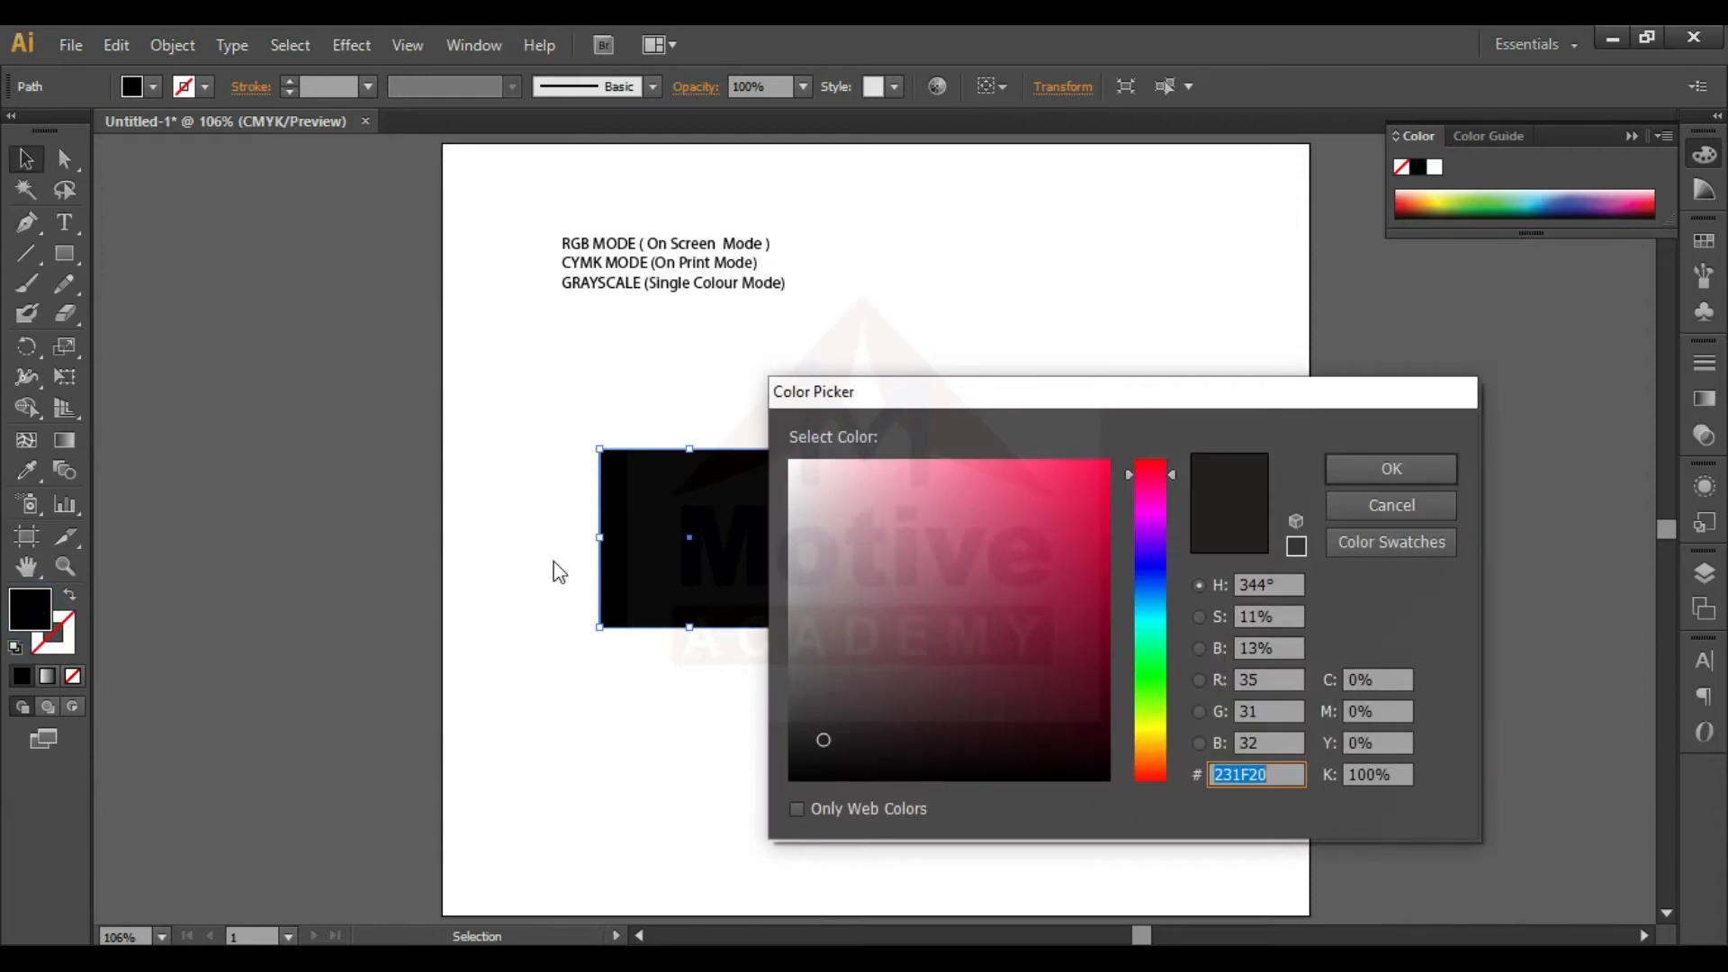
click(1064, 571)
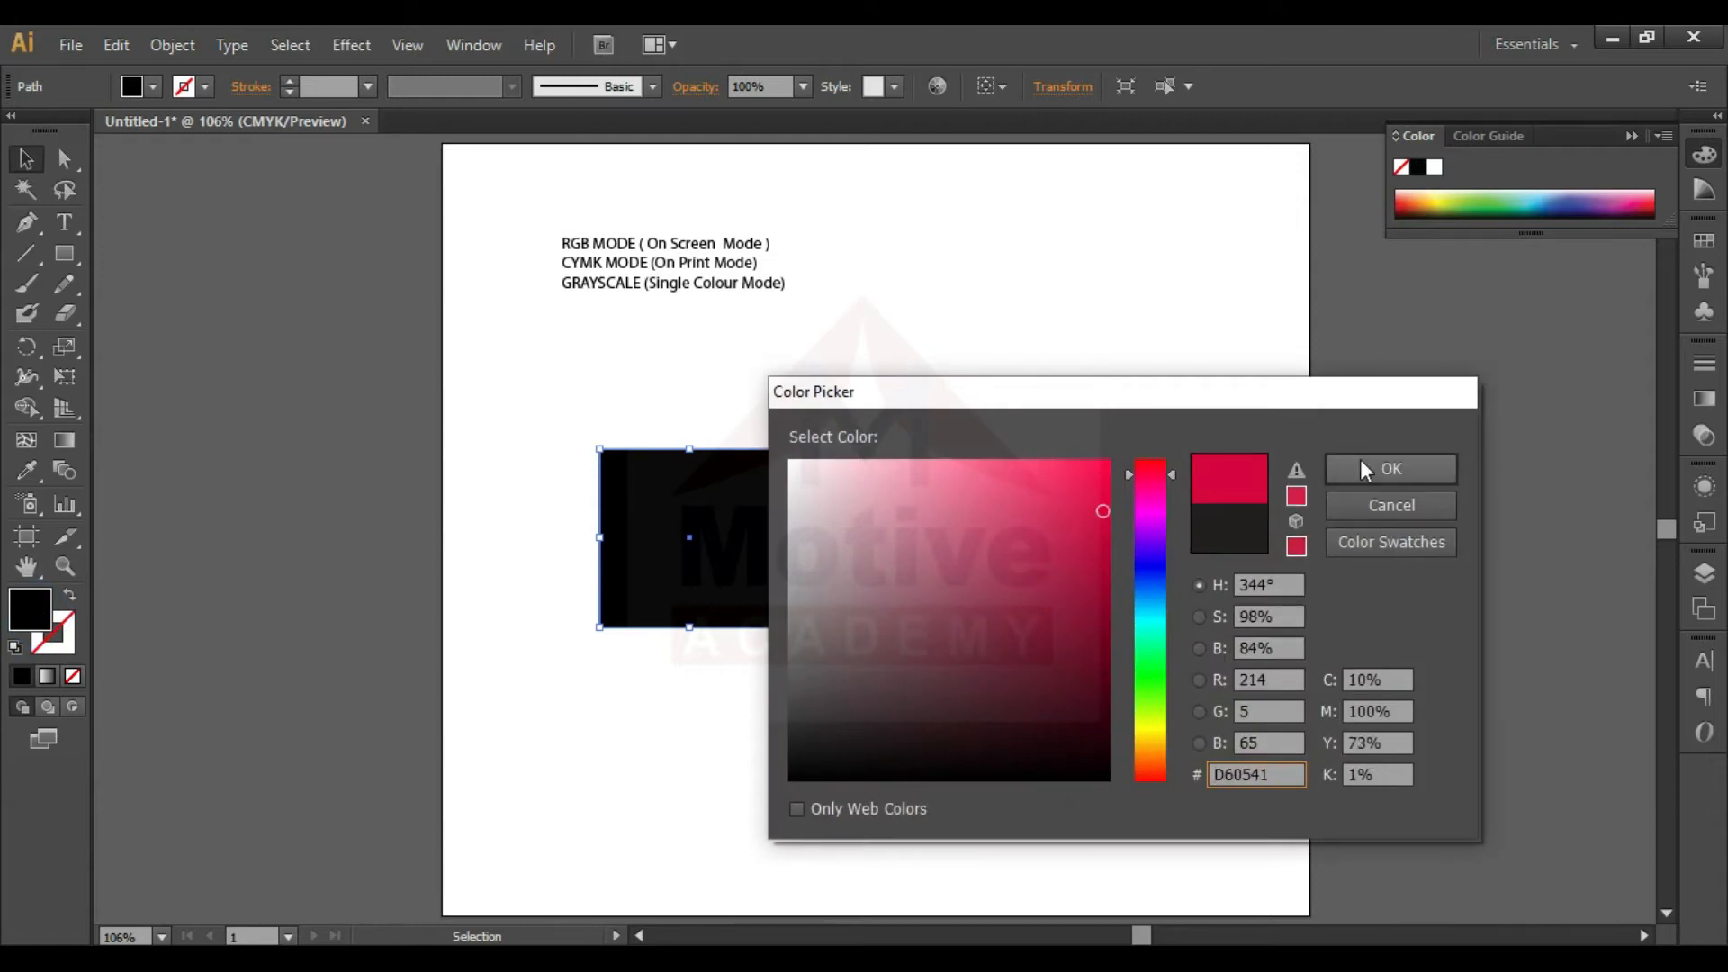
click(1386, 468)
click(934, 783)
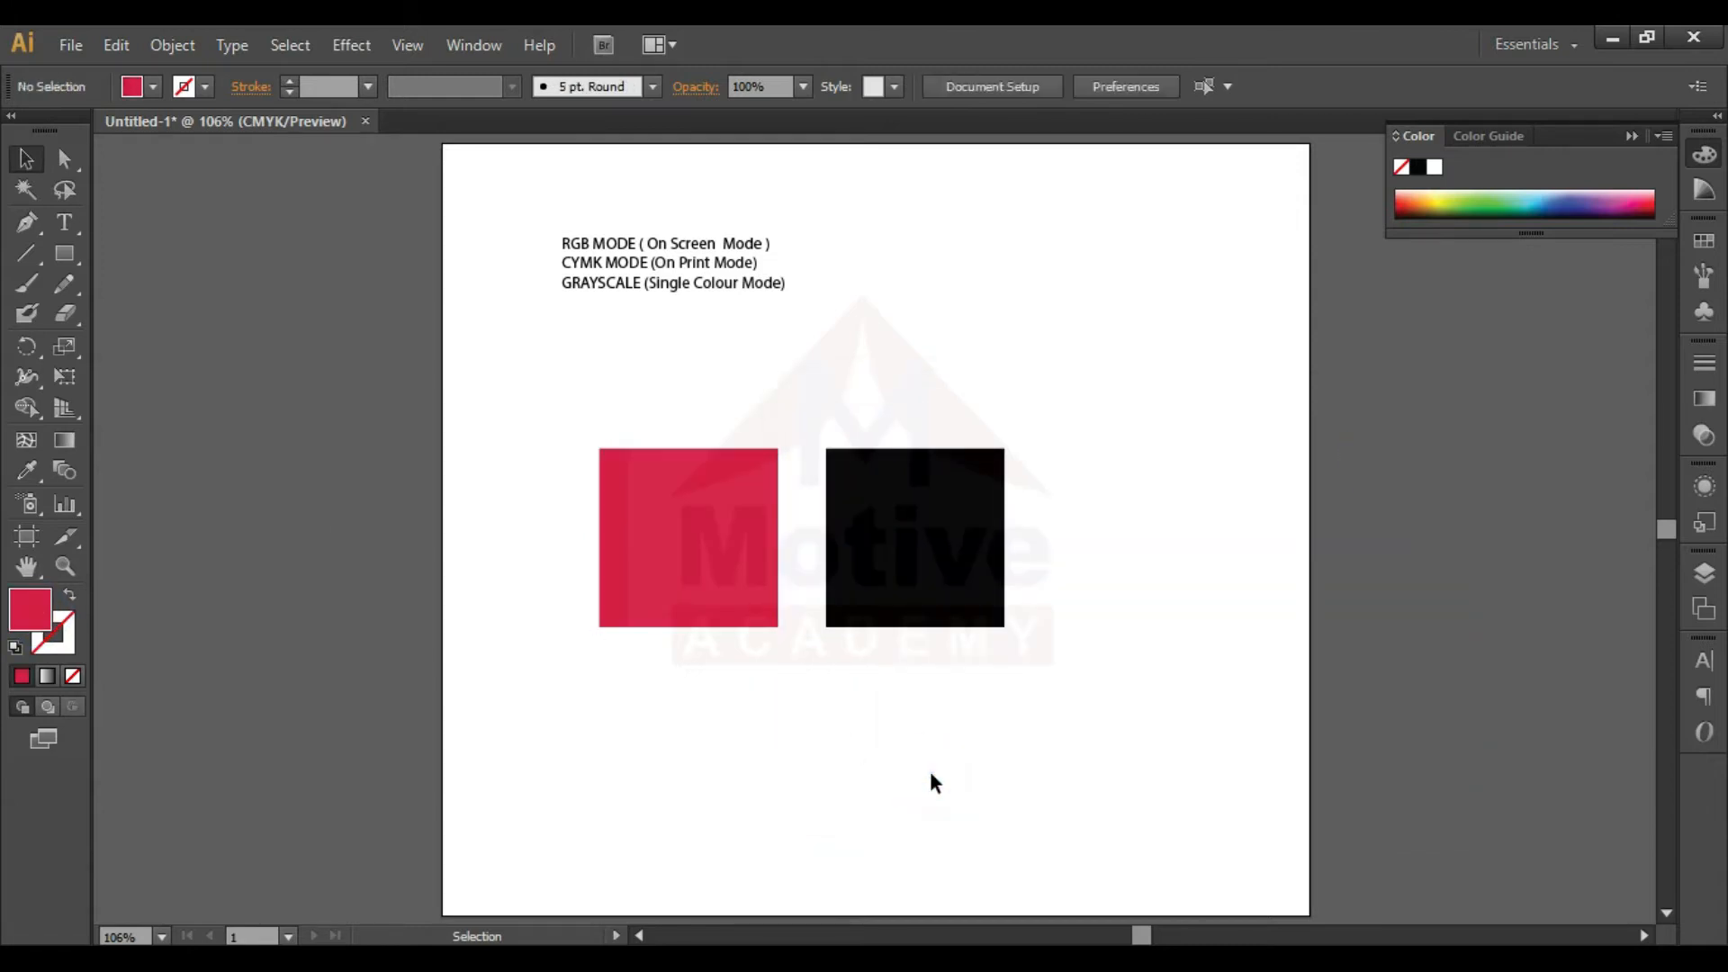
- Remove the fill from the remaining black square and give it a blue stroke
click(950, 566)
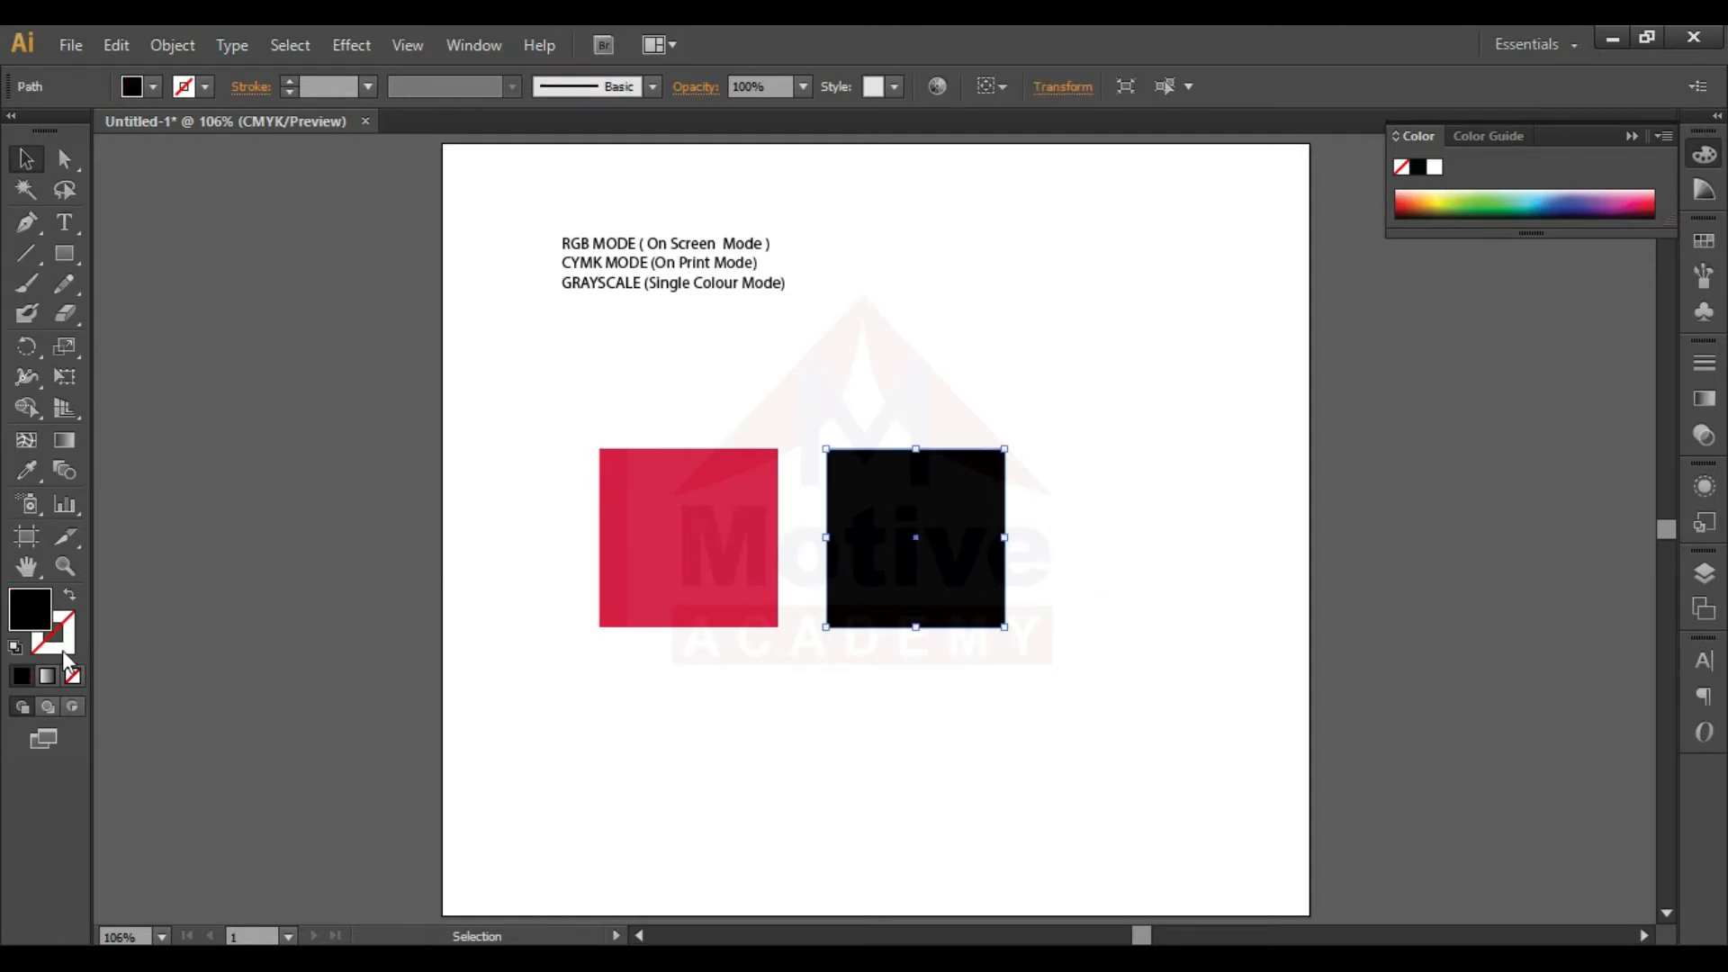
click(72, 676)
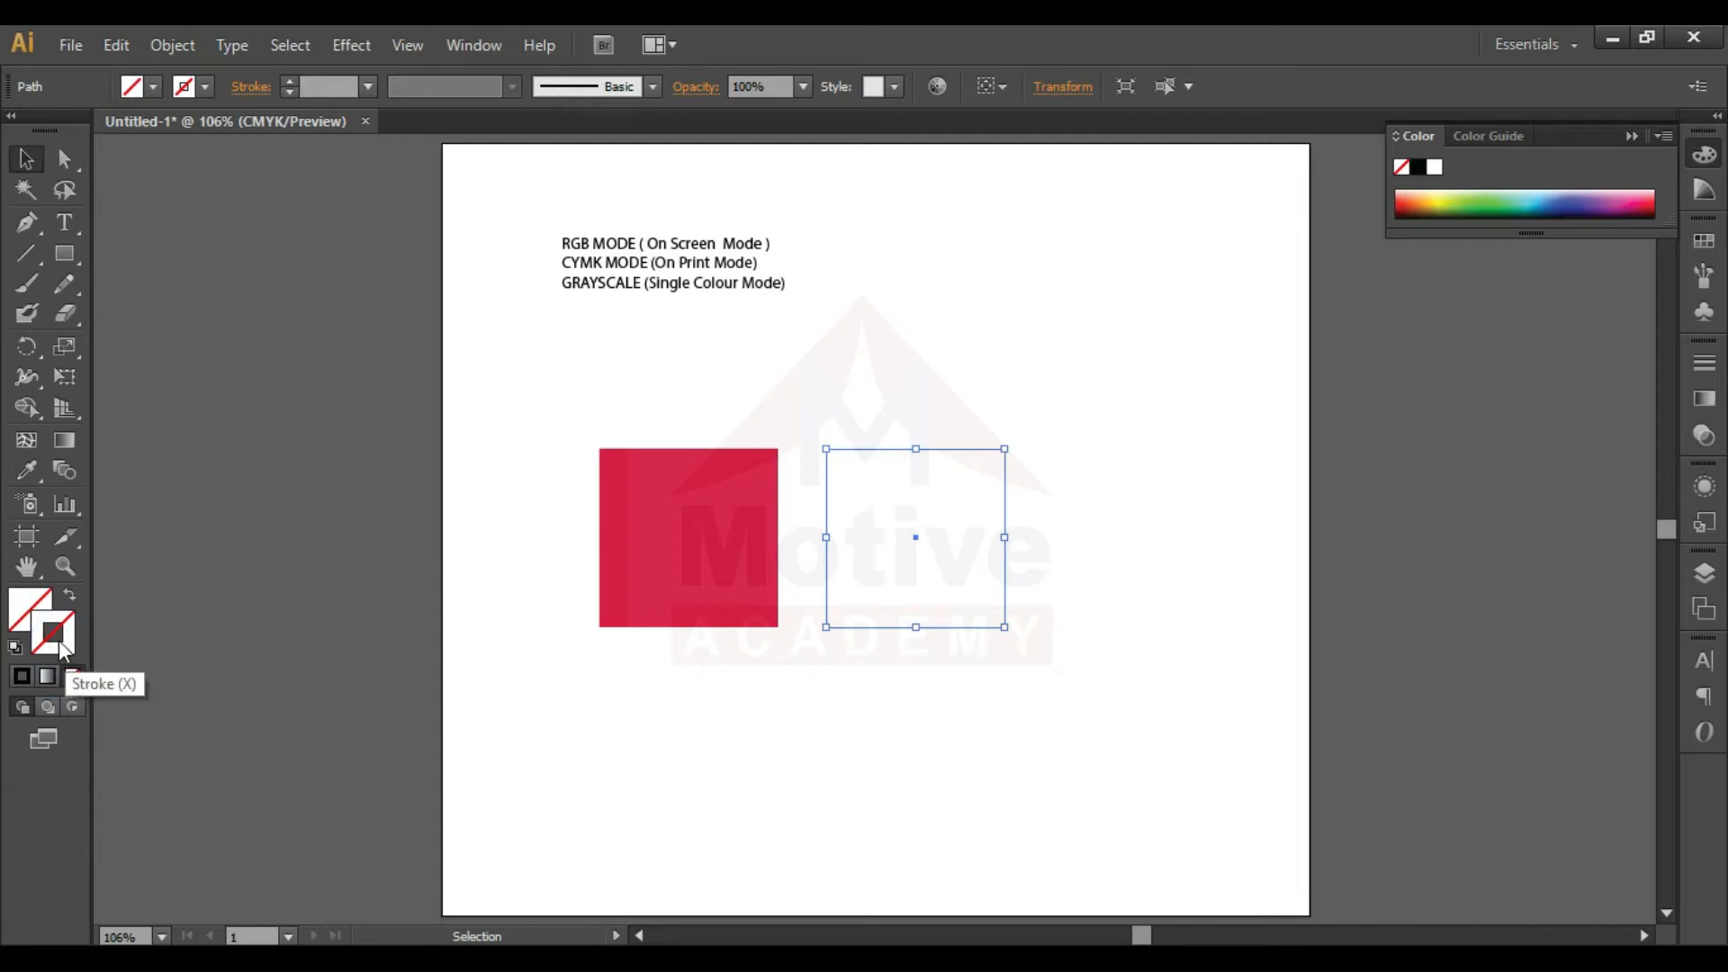
double_click(60, 636)
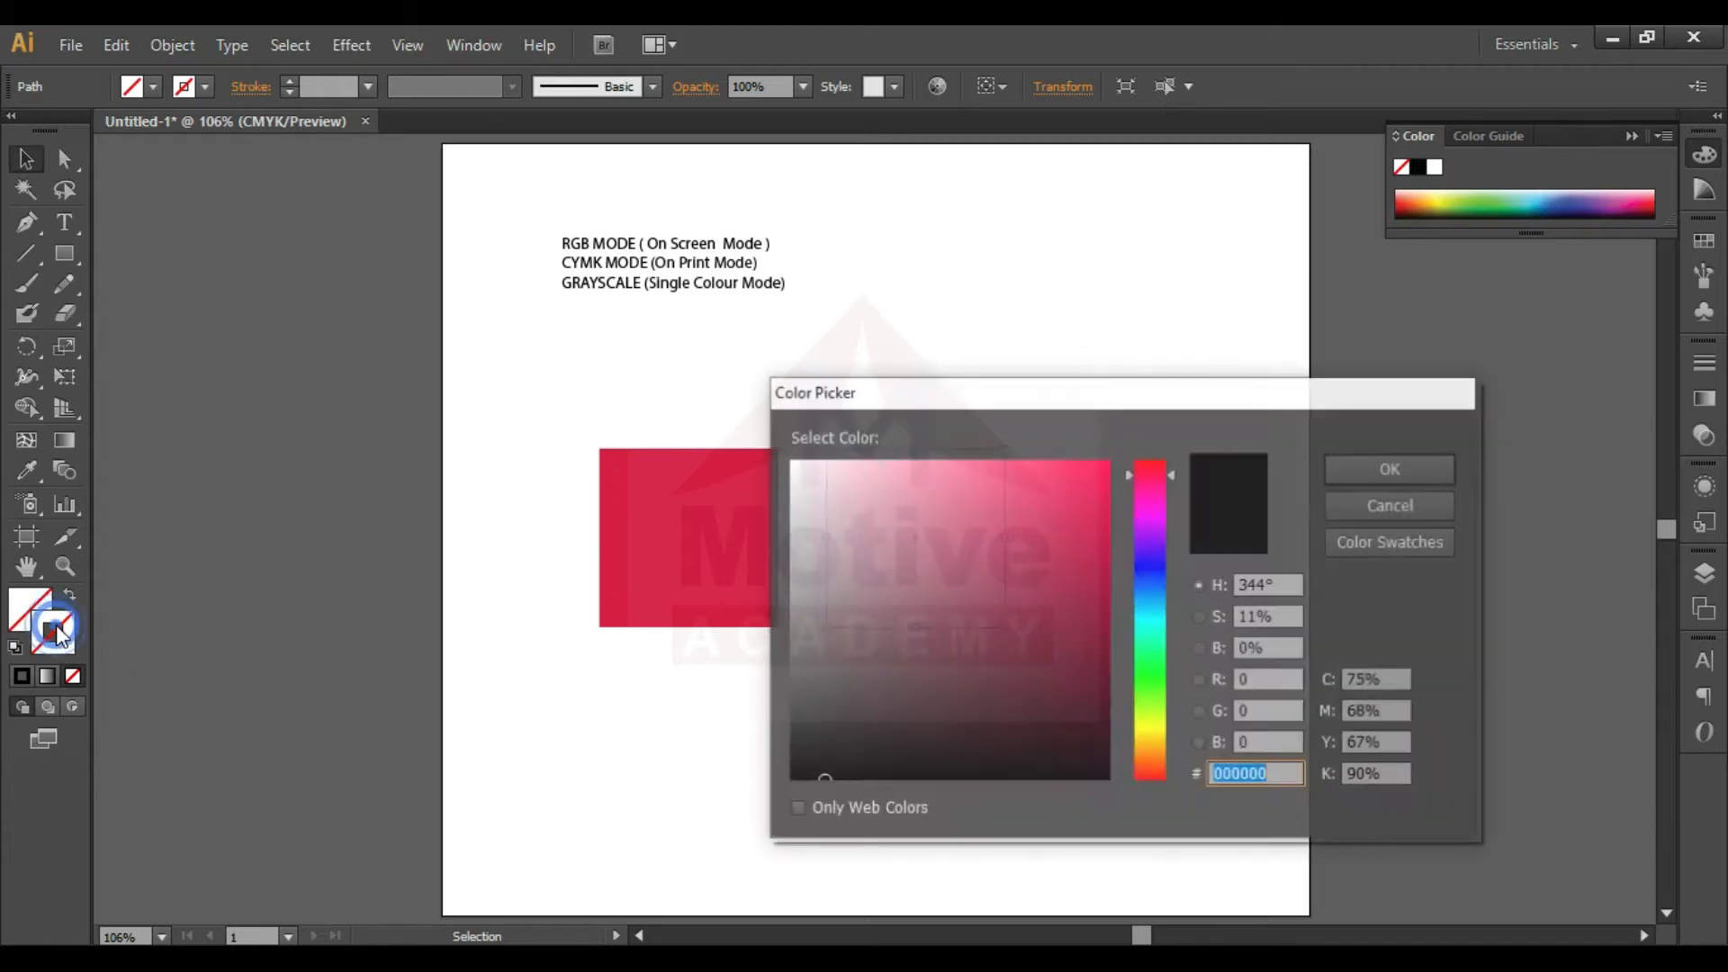
mouse_move(1181, 557)
mouse_down()
mouse_move(1077, 538)
mouse_move(1099, 491)
mouse_up()
key(Return)
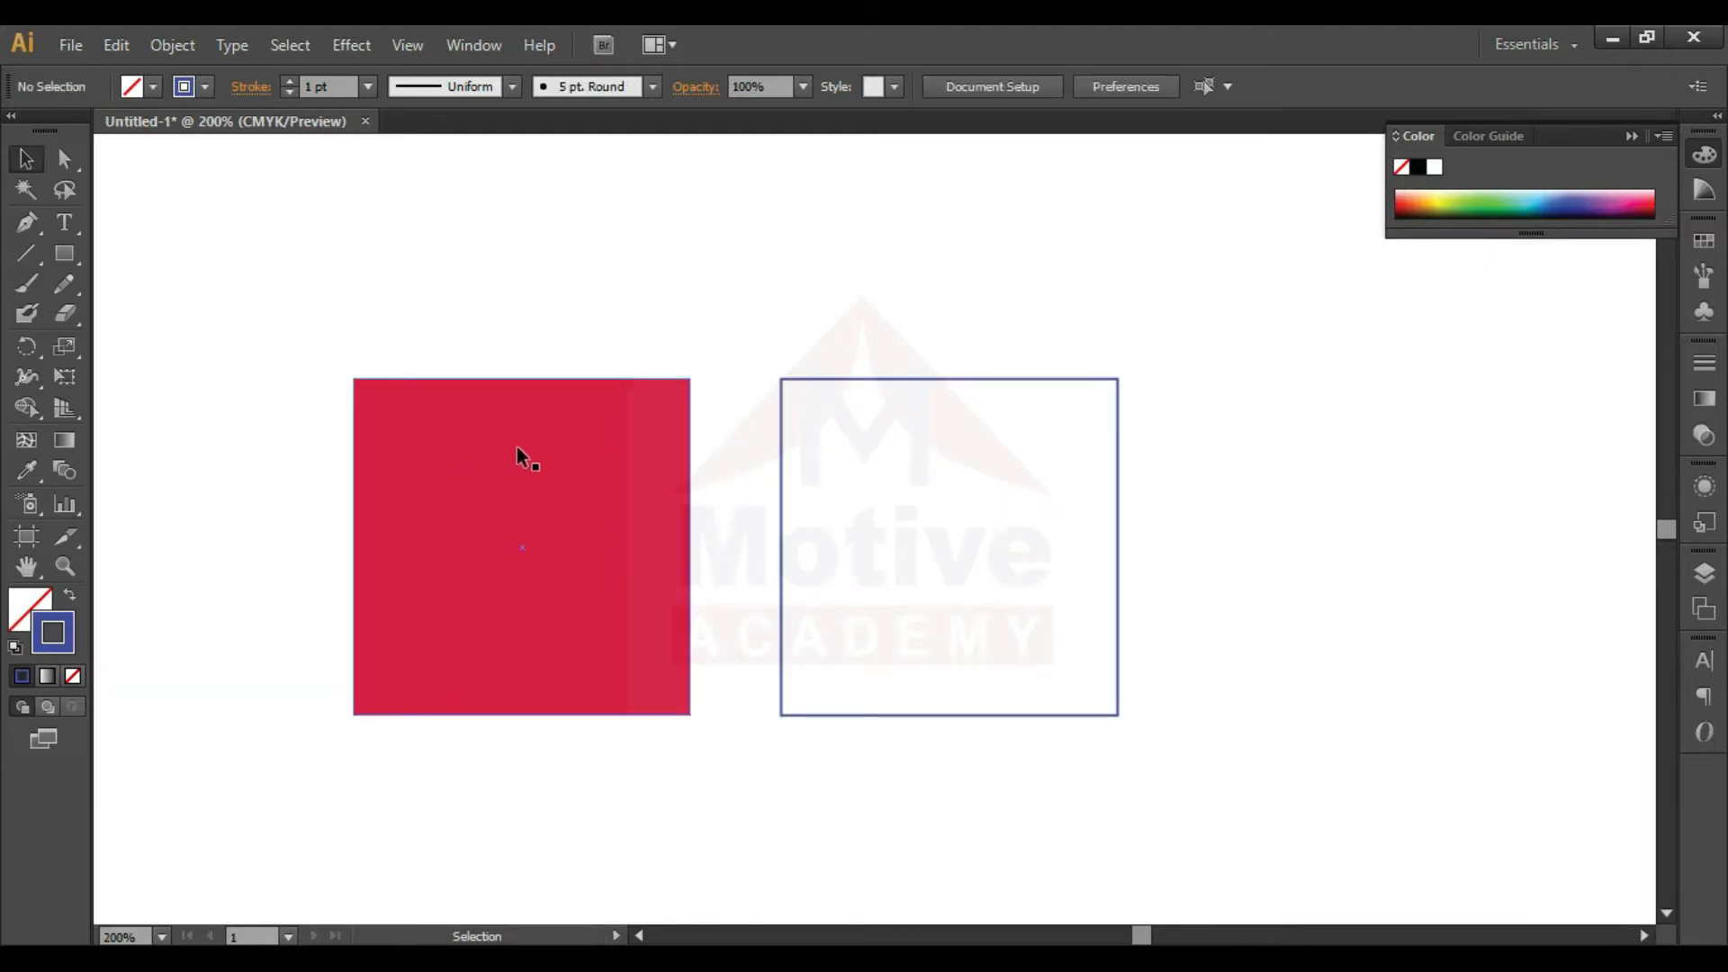
click(949, 374)
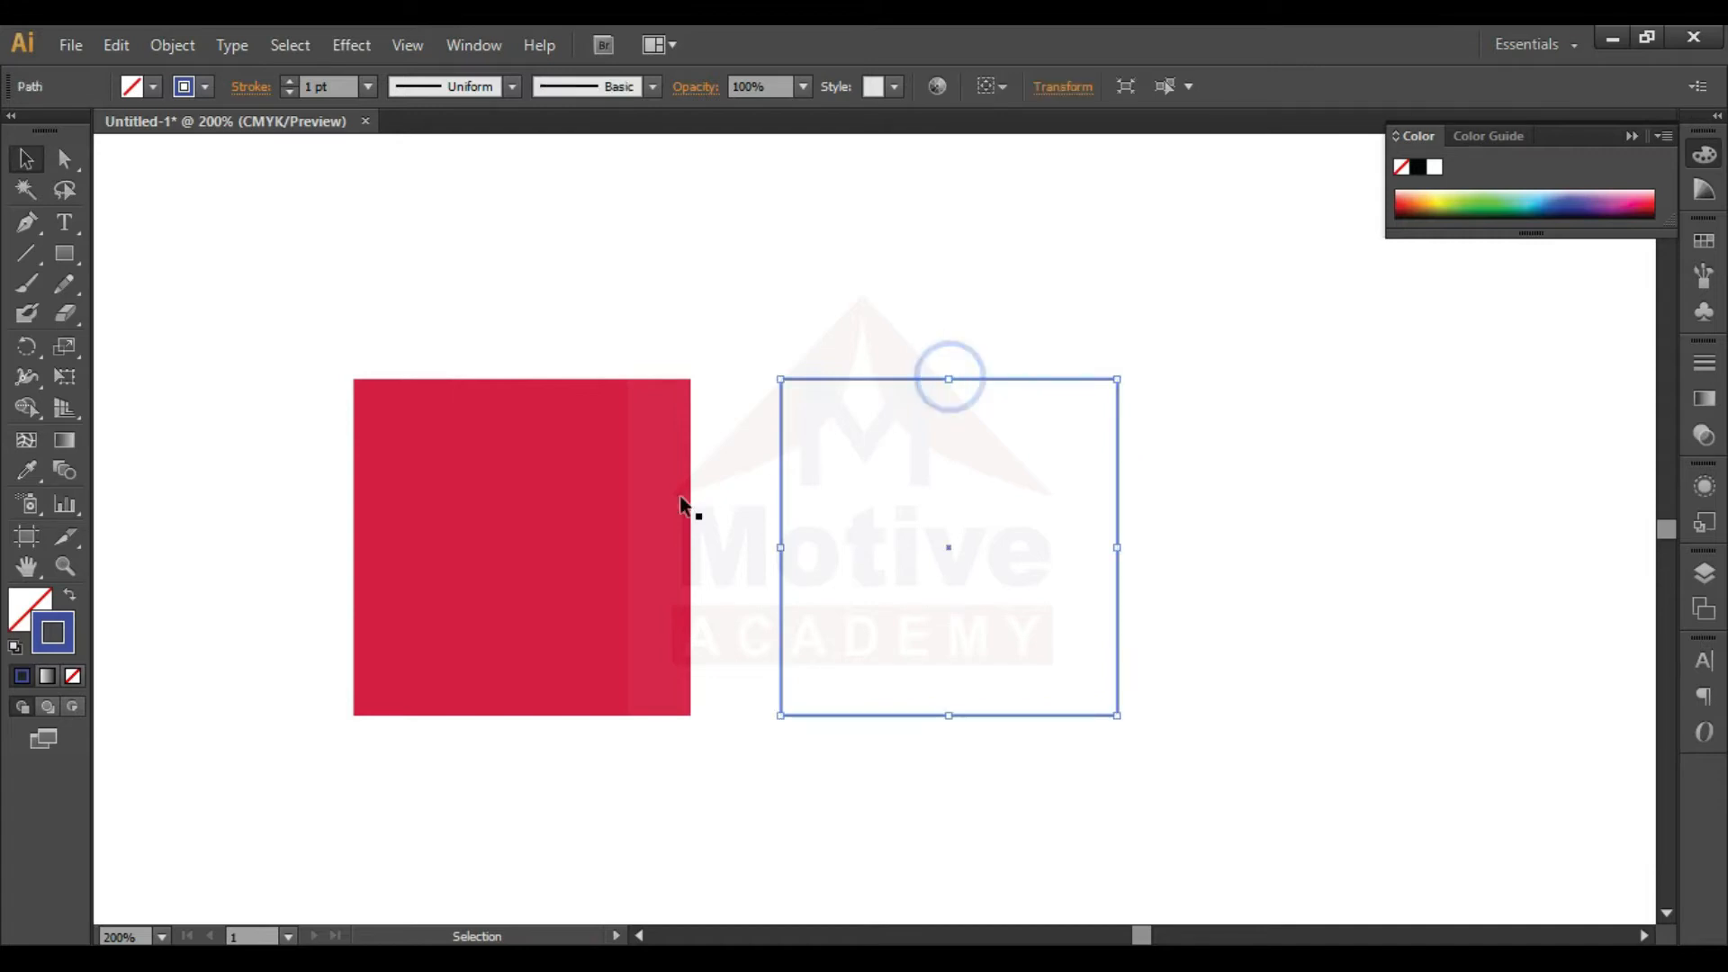
click(1176, 456)
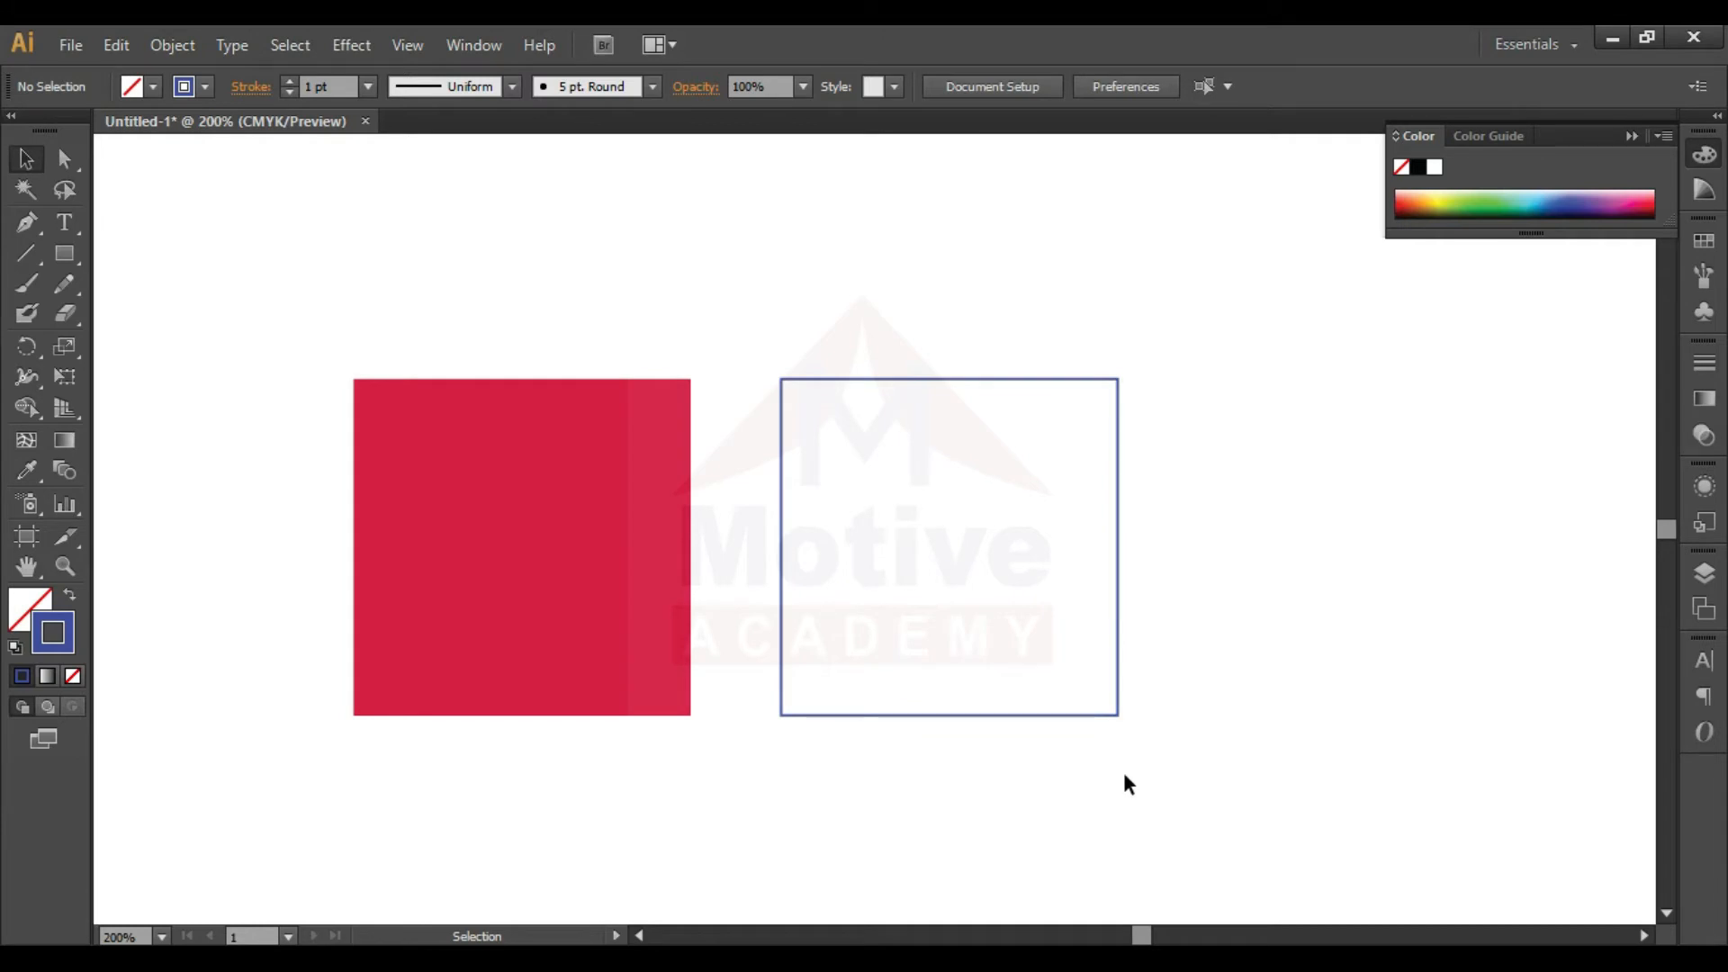
- Copy the red square to the right of the outlined one and reset the copy to the default fill and stroke
drag(466, 628, 1327, 594)
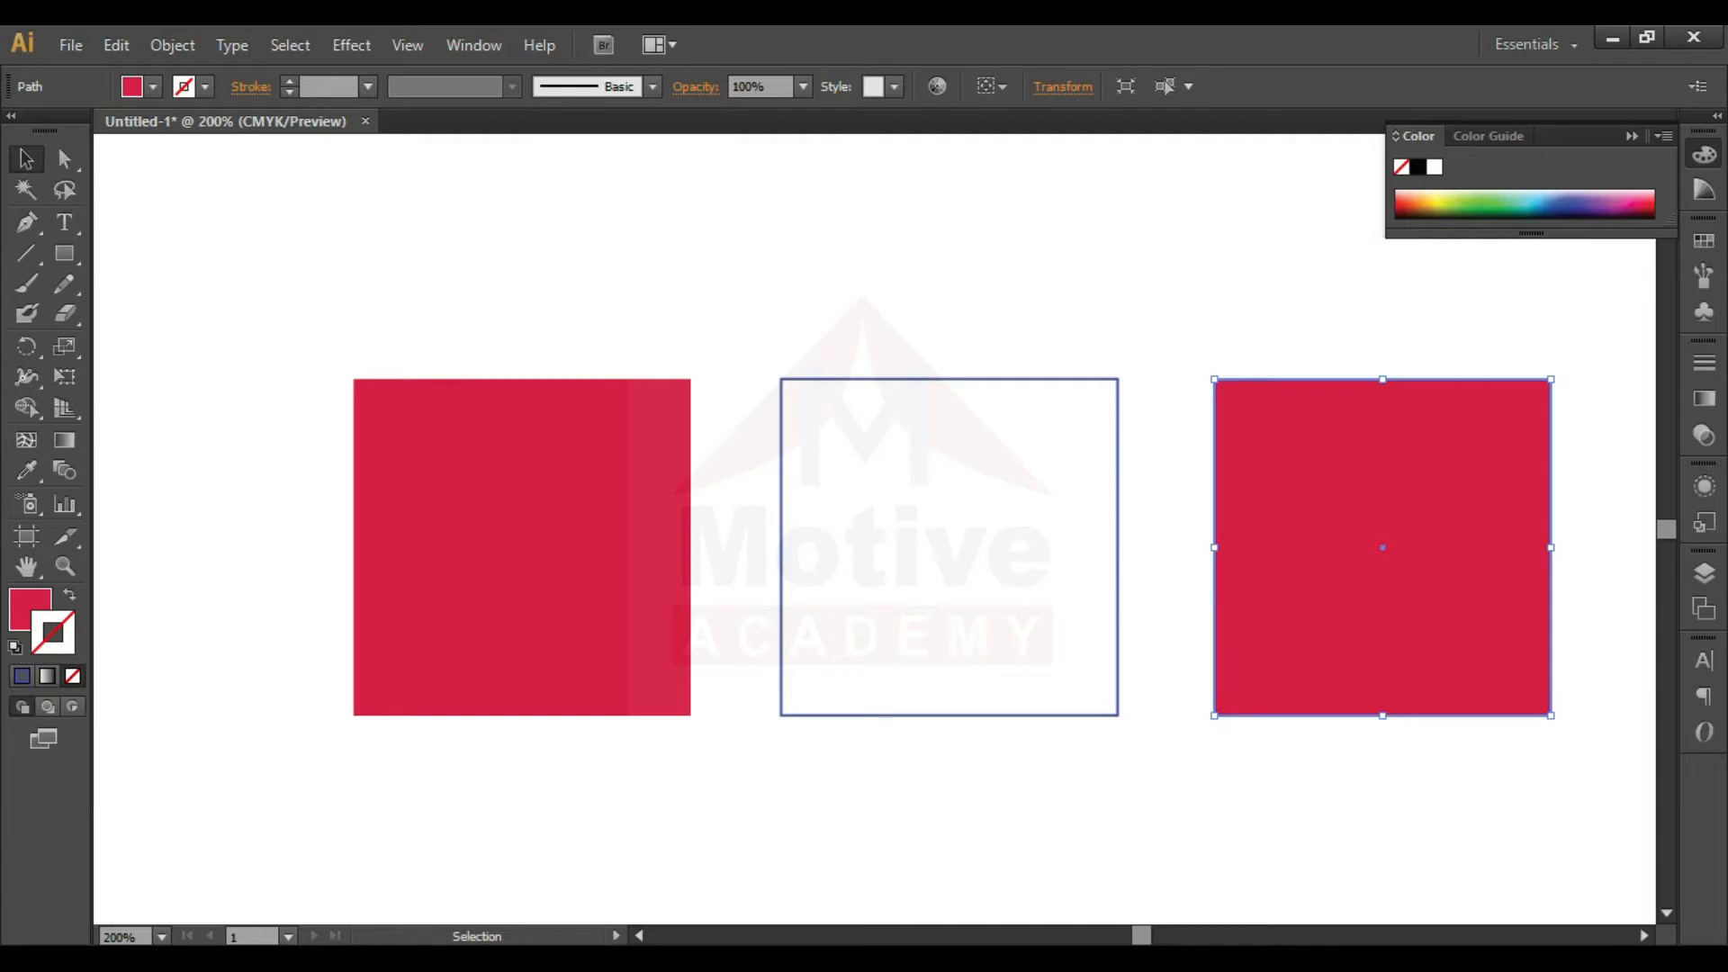
click(15, 650)
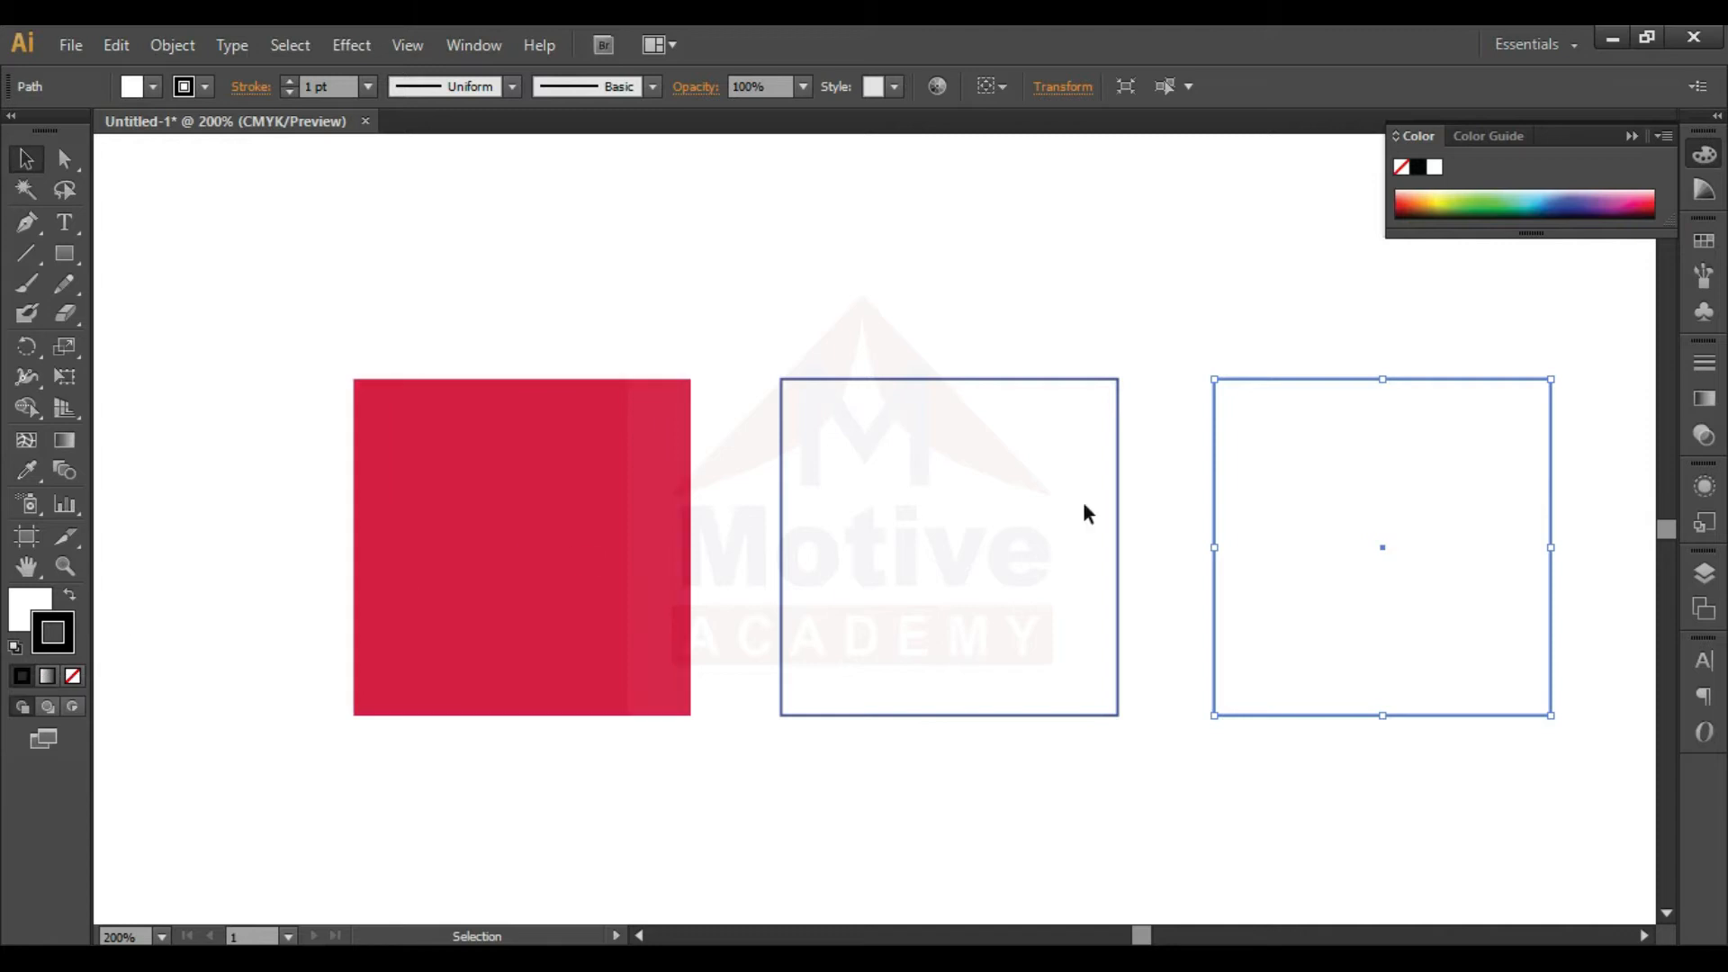
click(1267, 351)
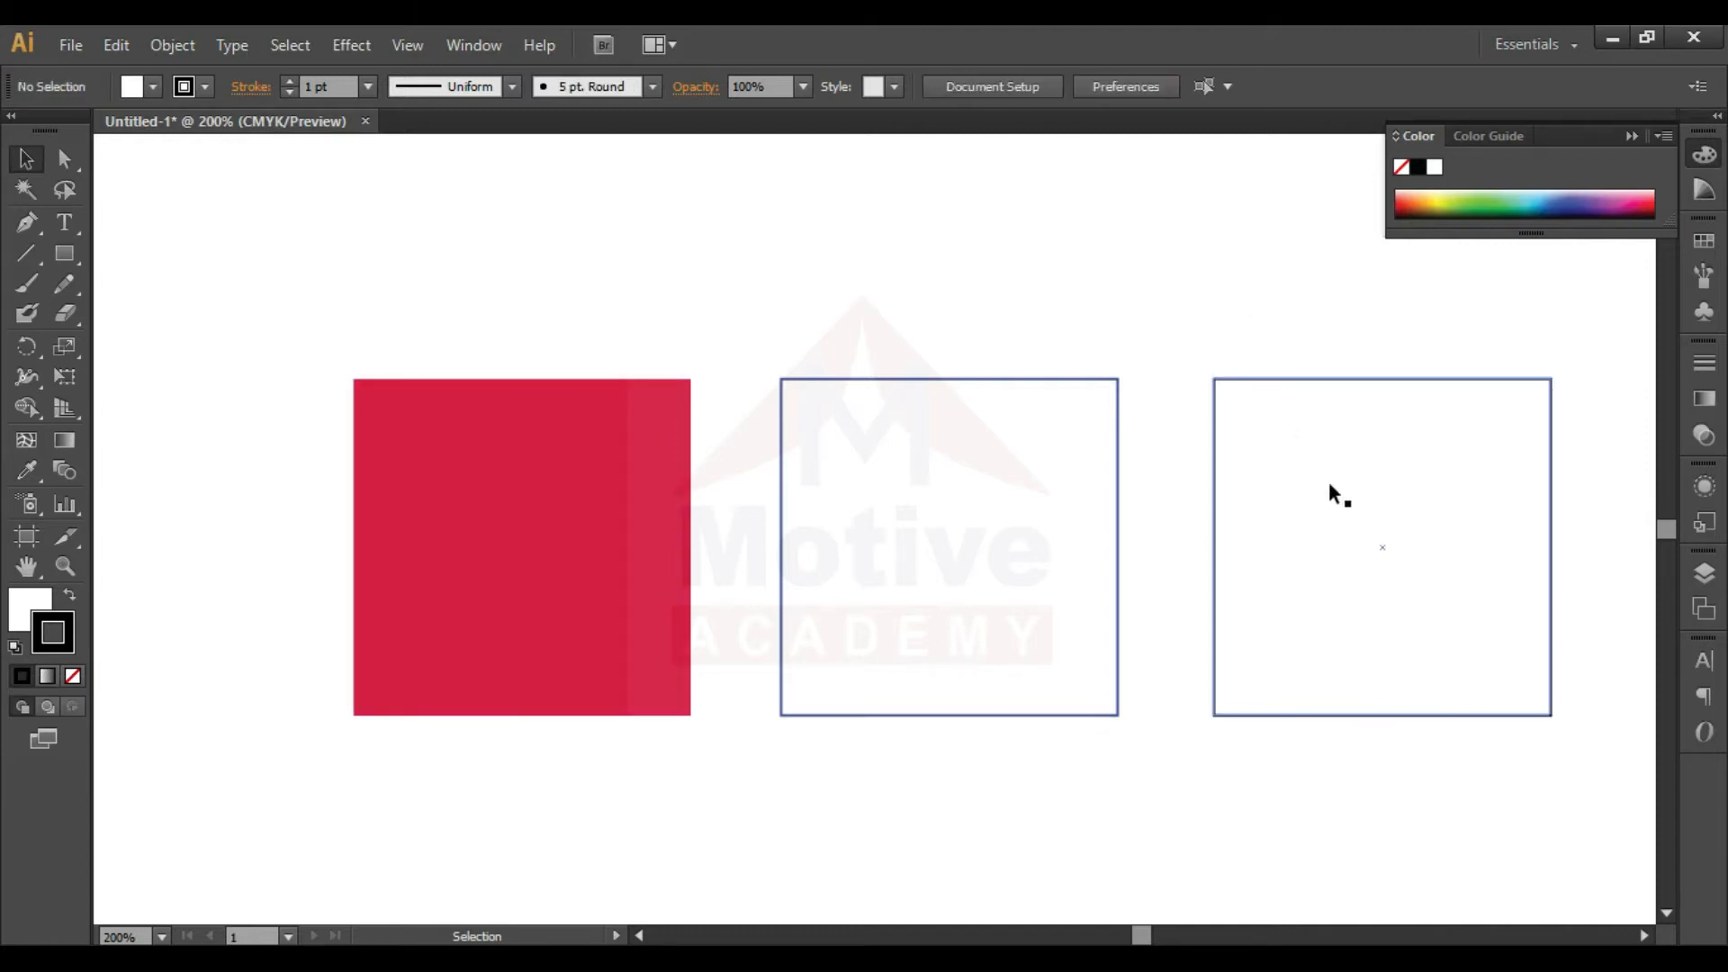
- Swap the third square's fill and stroke colors so it has a black fill and white stroke
click(1344, 531)
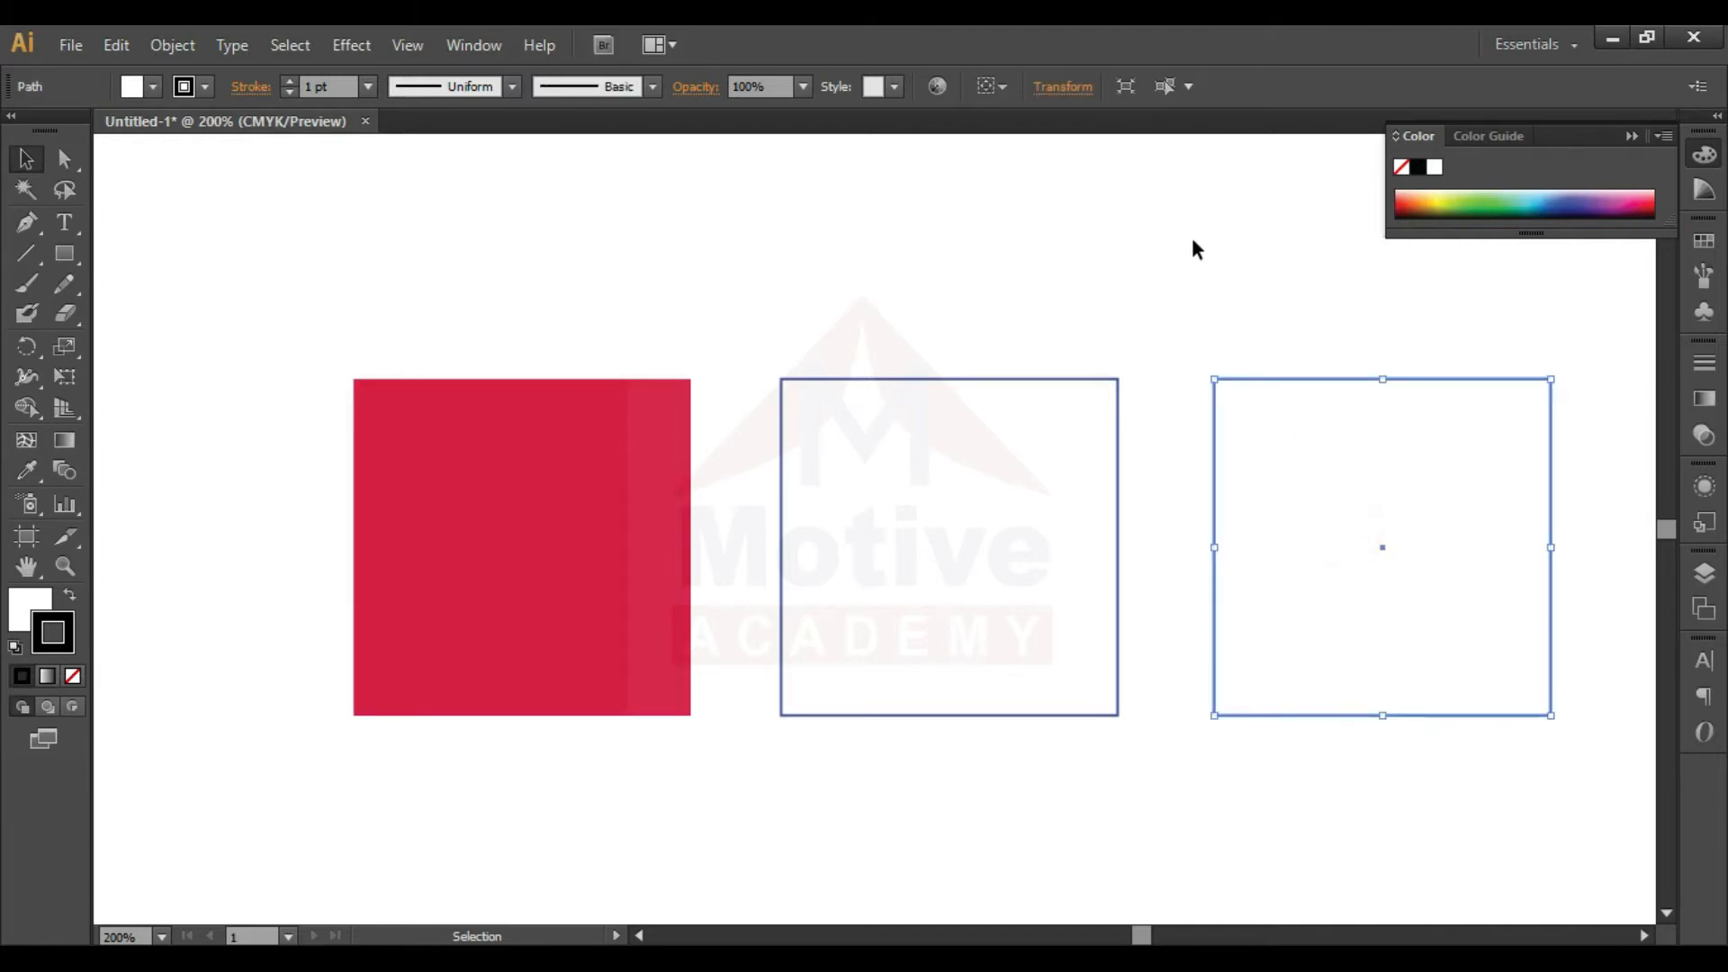
click(56, 633)
click(73, 603)
click(1123, 317)
click(1343, 430)
- Move the black square off the artboard's right side and inspect its white stroke against the gray canvas
key(ctrl+minus)
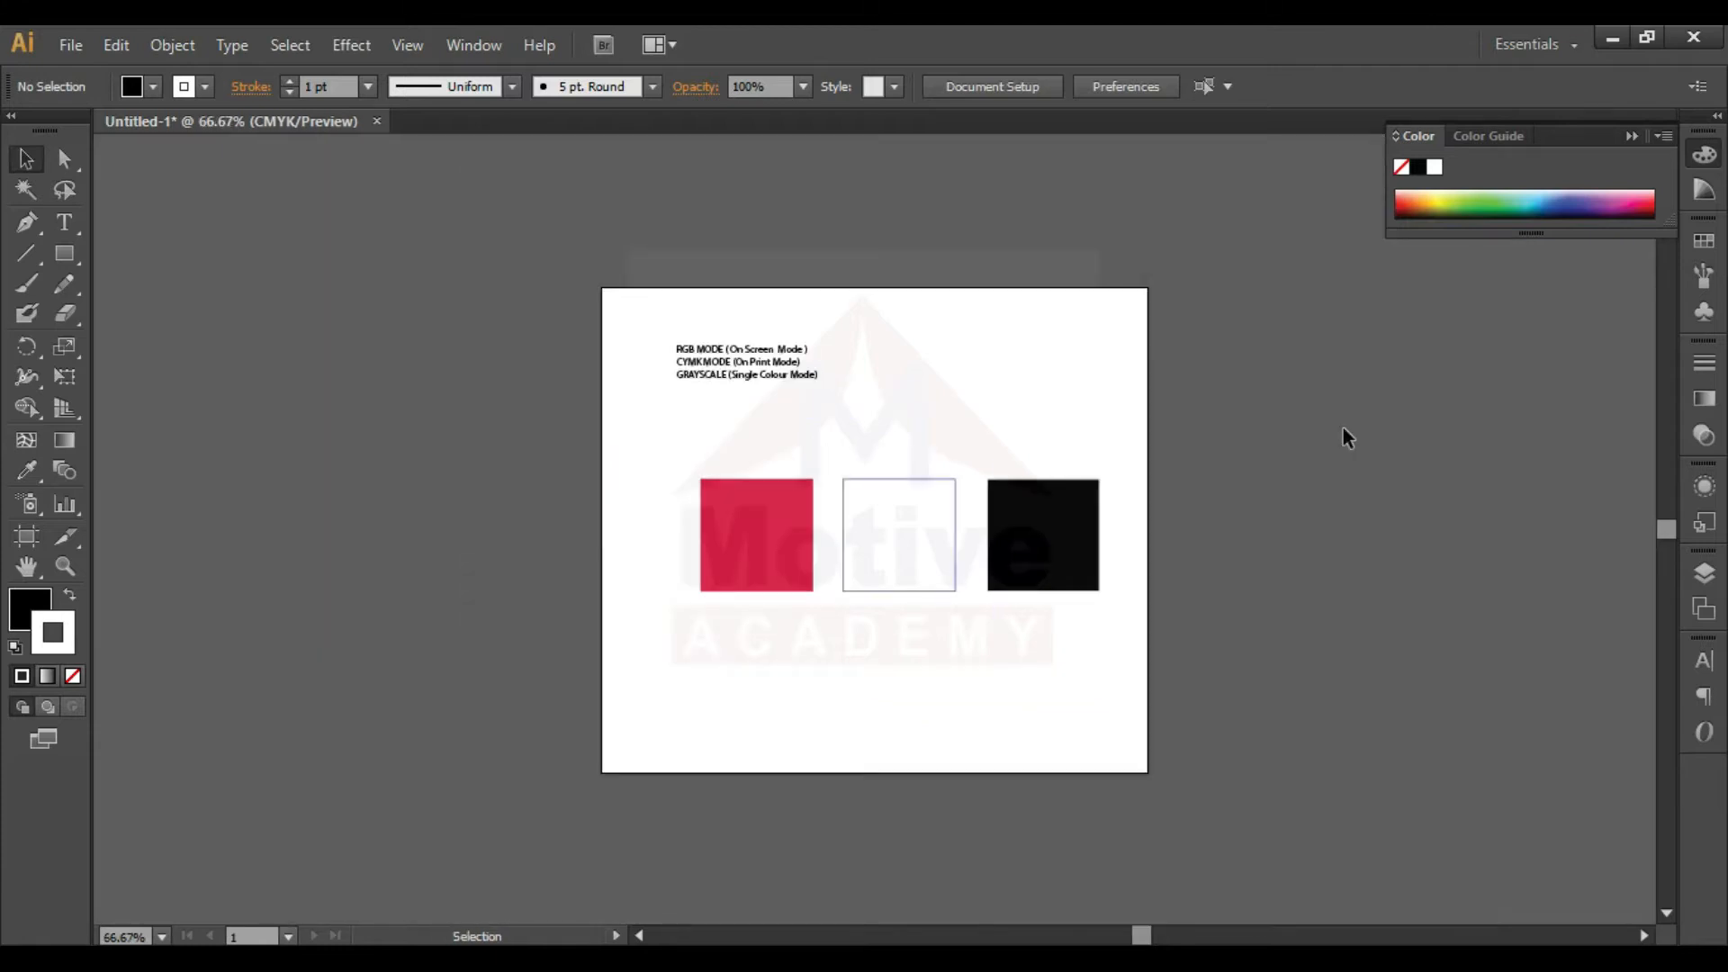
drag(1038, 552, 1338, 548)
click(1177, 618)
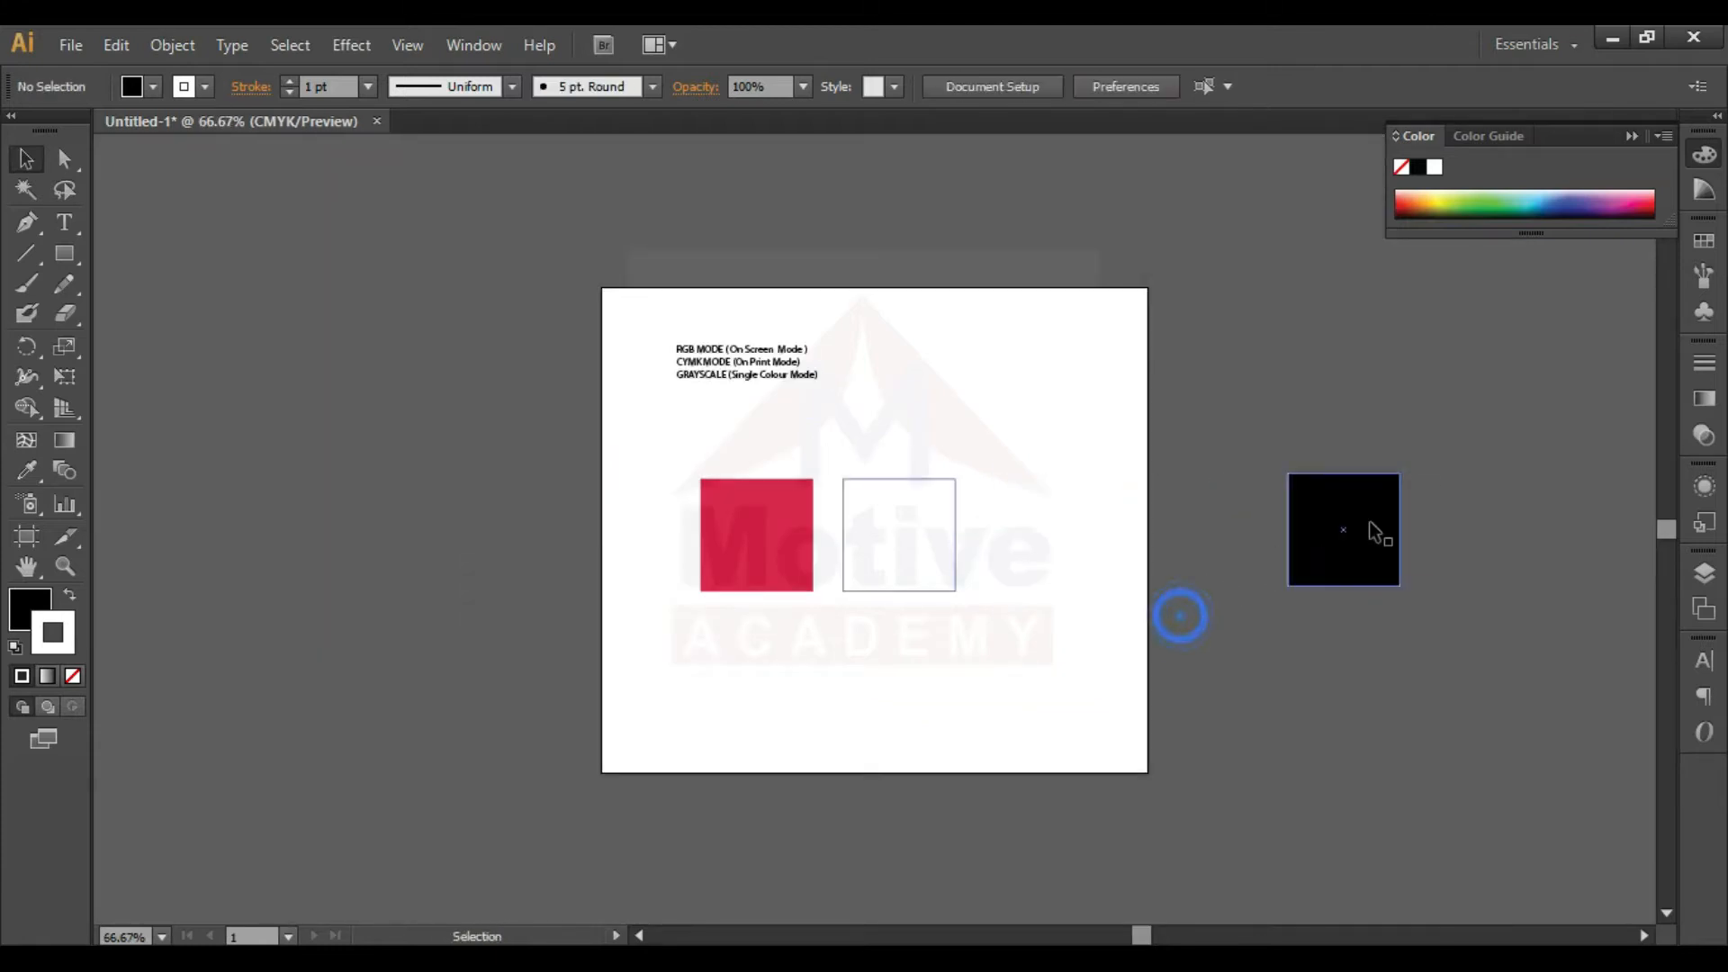
key(ctrl+plus)
key(ctrl+plus)
key(ctrl+plus)
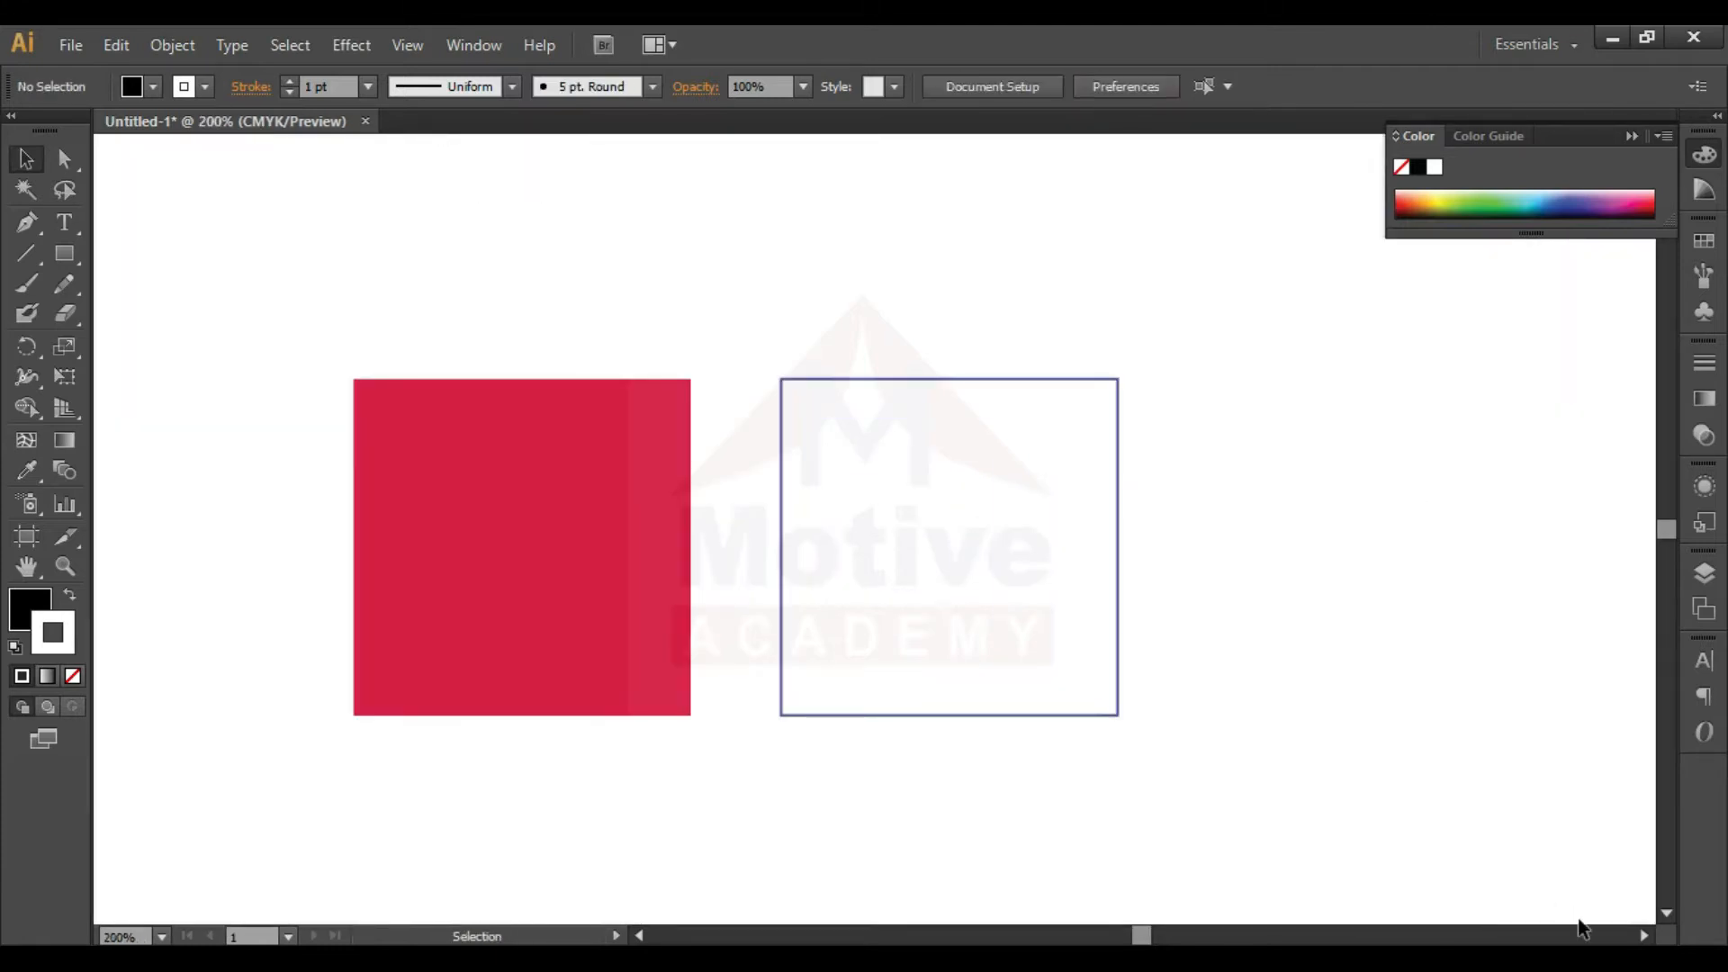
click(1578, 936)
click(1578, 936)
click(1256, 729)
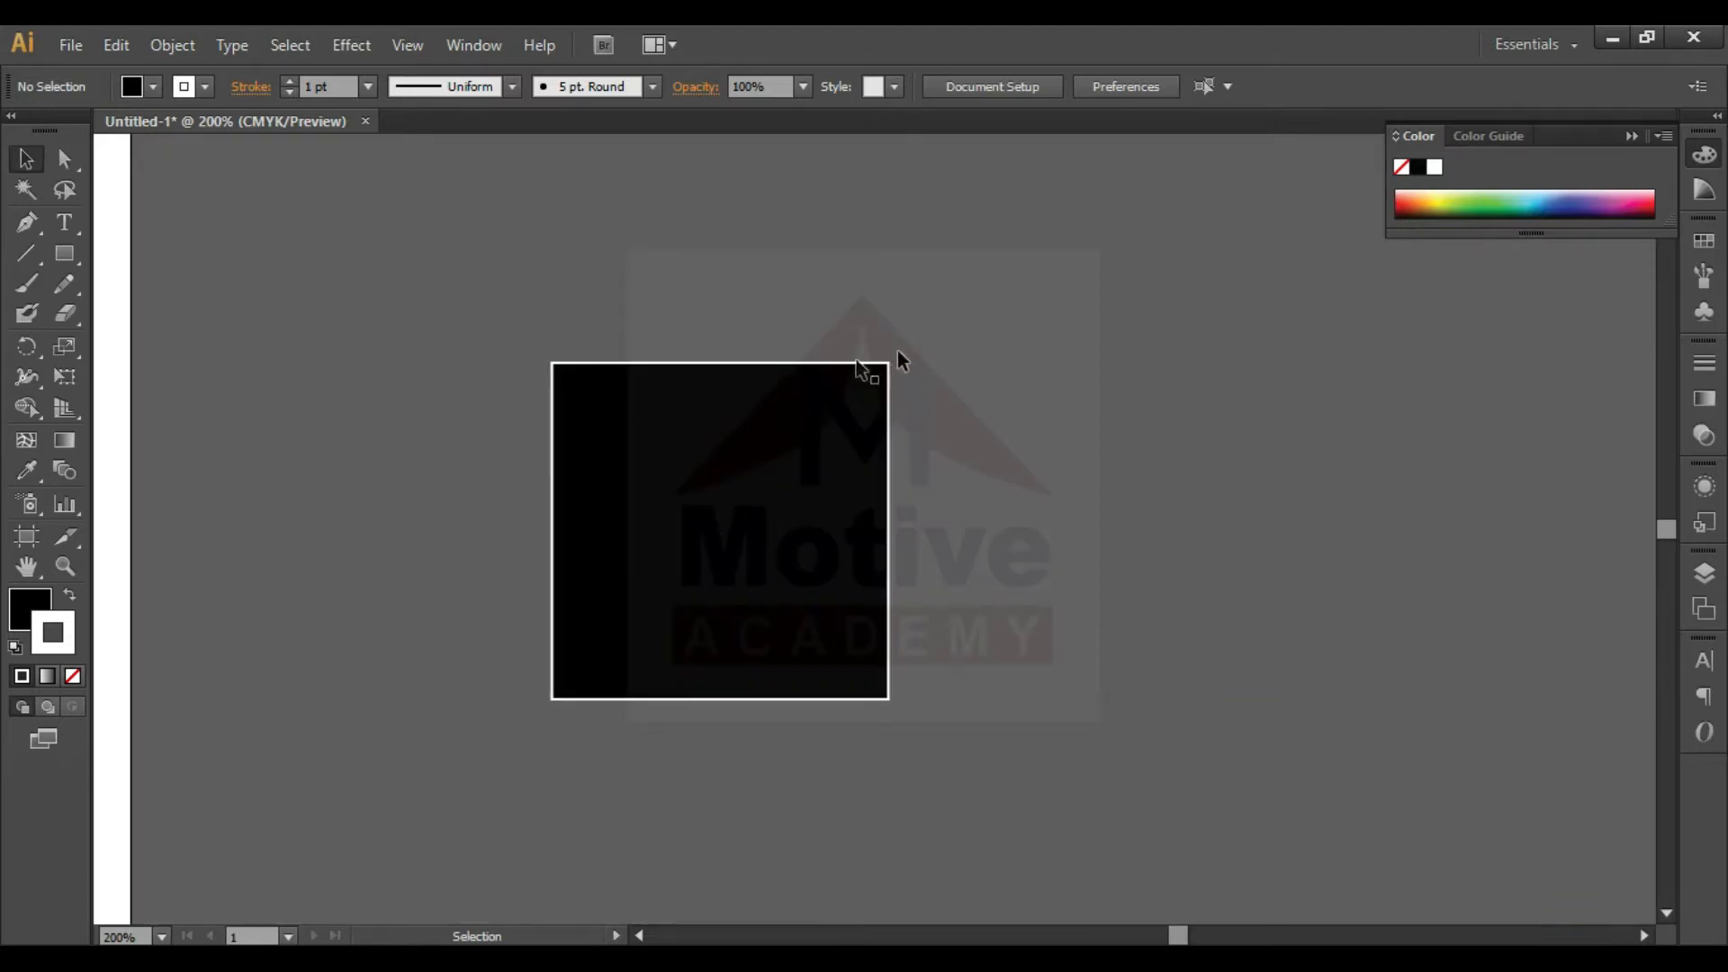
click(1050, 520)
- Try to set the fill color to red #E80F0F with nothing selected
double_click(30, 608)
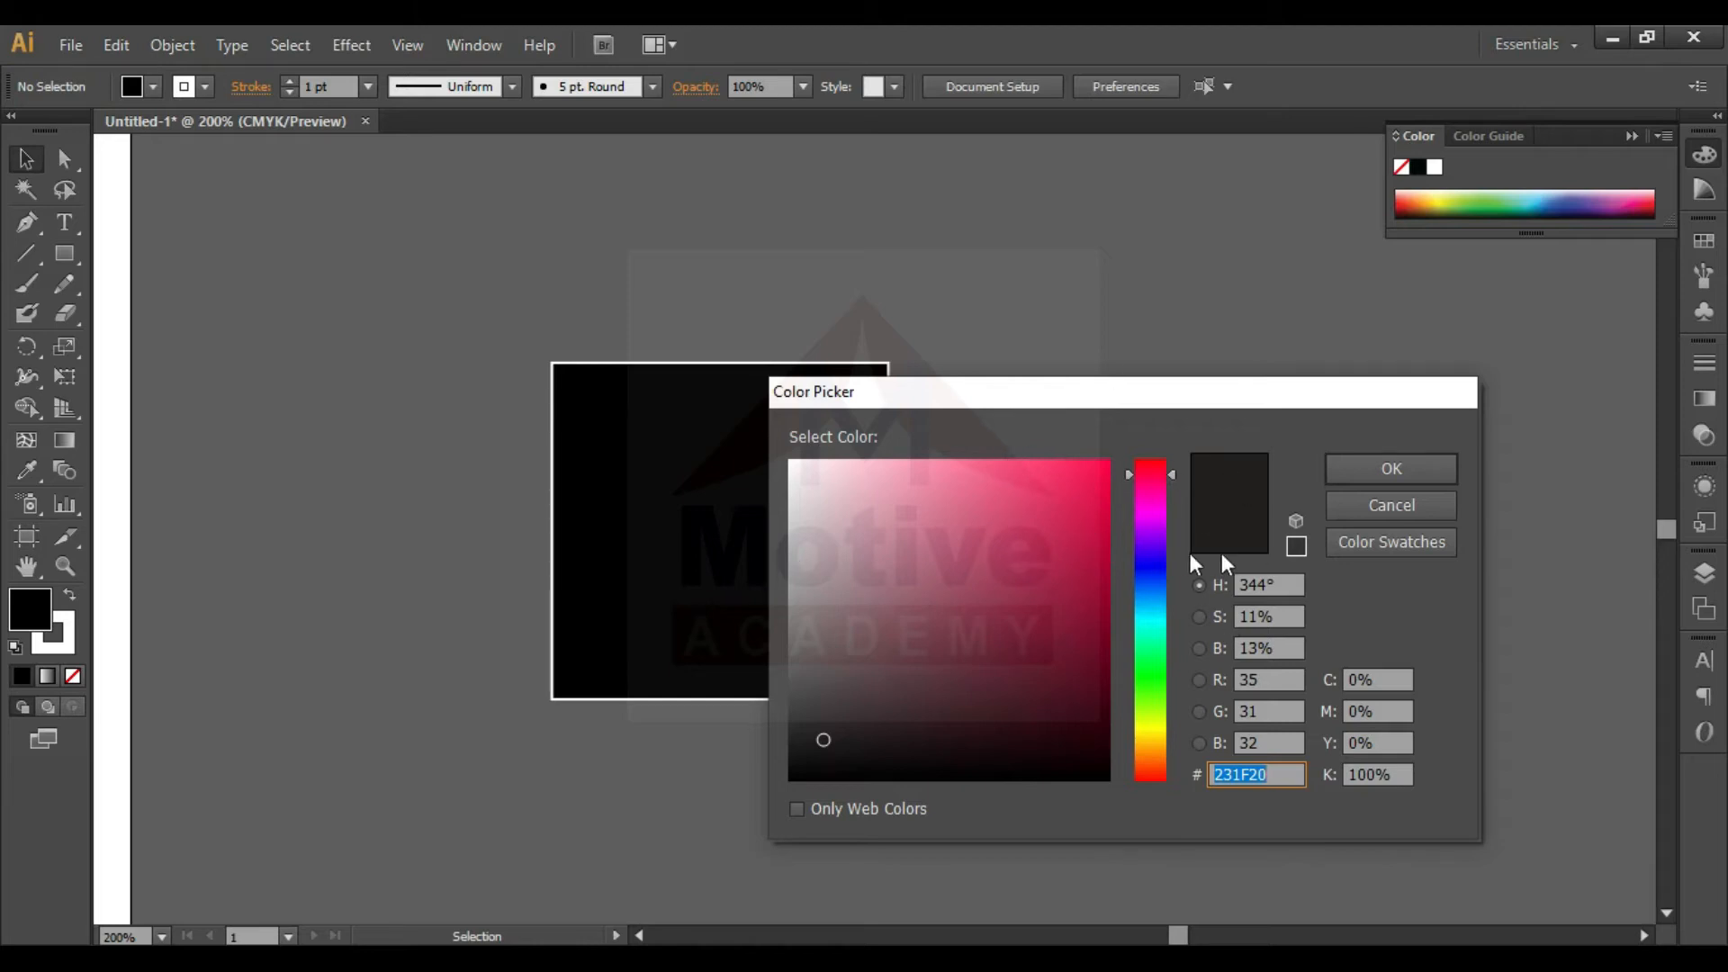
mouse_move(1175, 478)
mouse_down()
mouse_move(1165, 726)
mouse_move(1156, 462)
mouse_move(1152, 596)
mouse_move(1147, 455)
mouse_move(1066, 477)
mouse_move(1134, 445)
mouse_up()
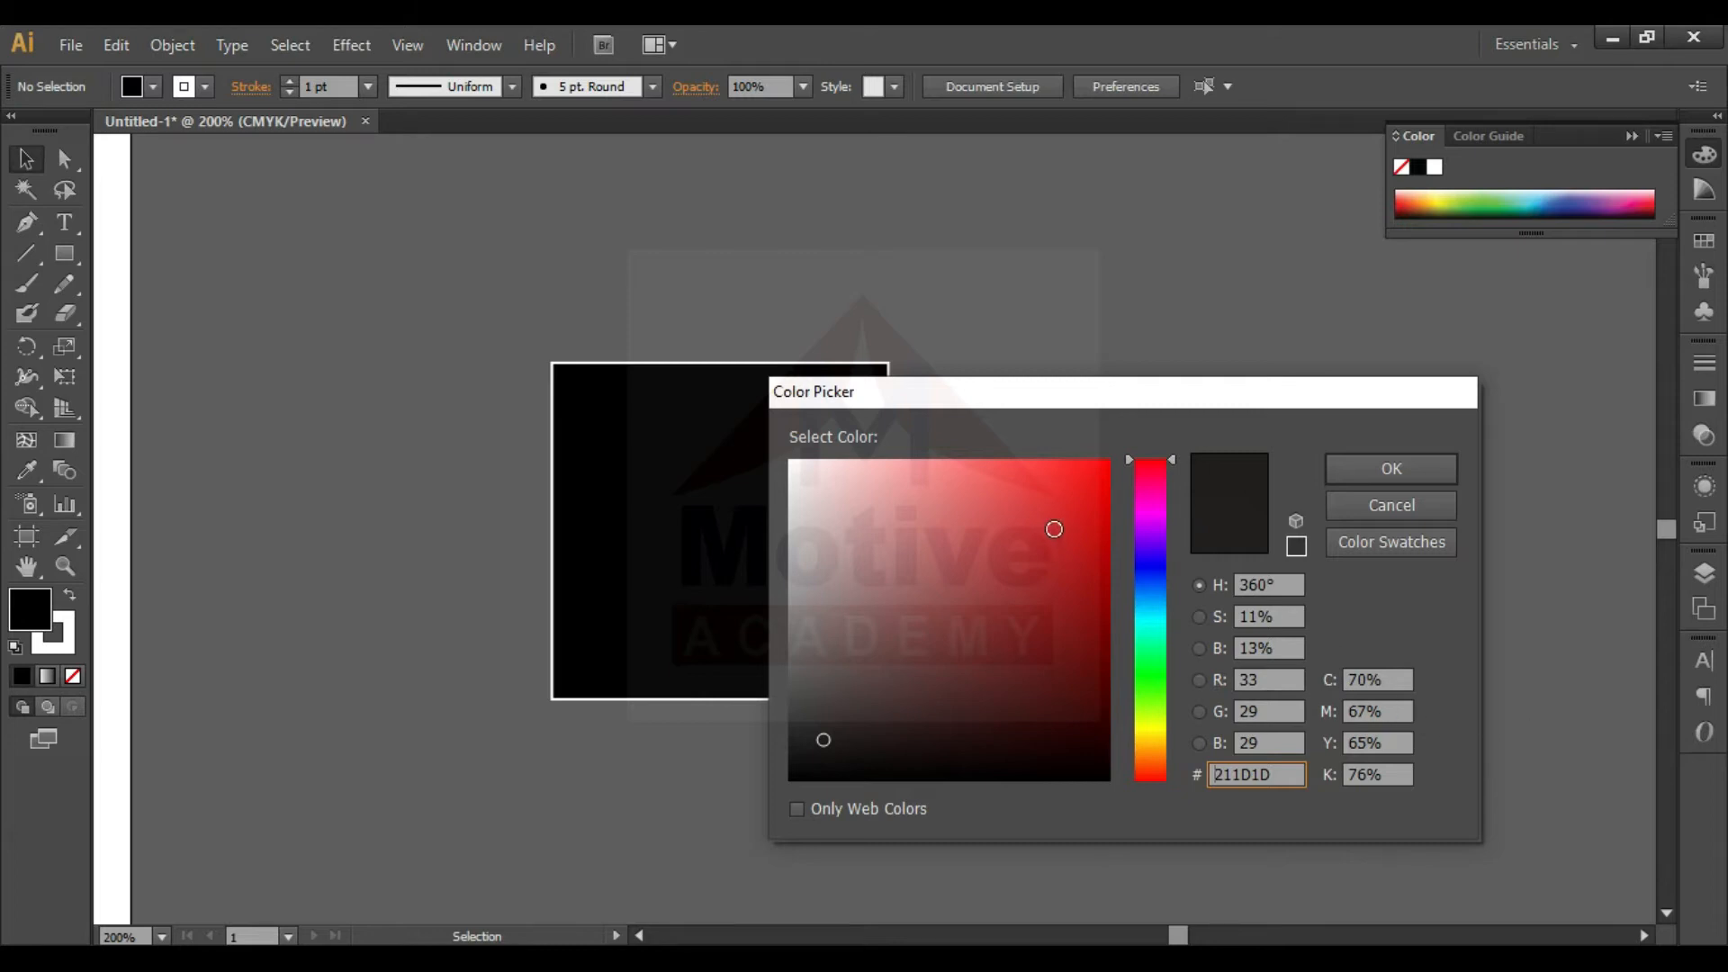
drag(999, 506, 1090, 488)
click(1450, 470)
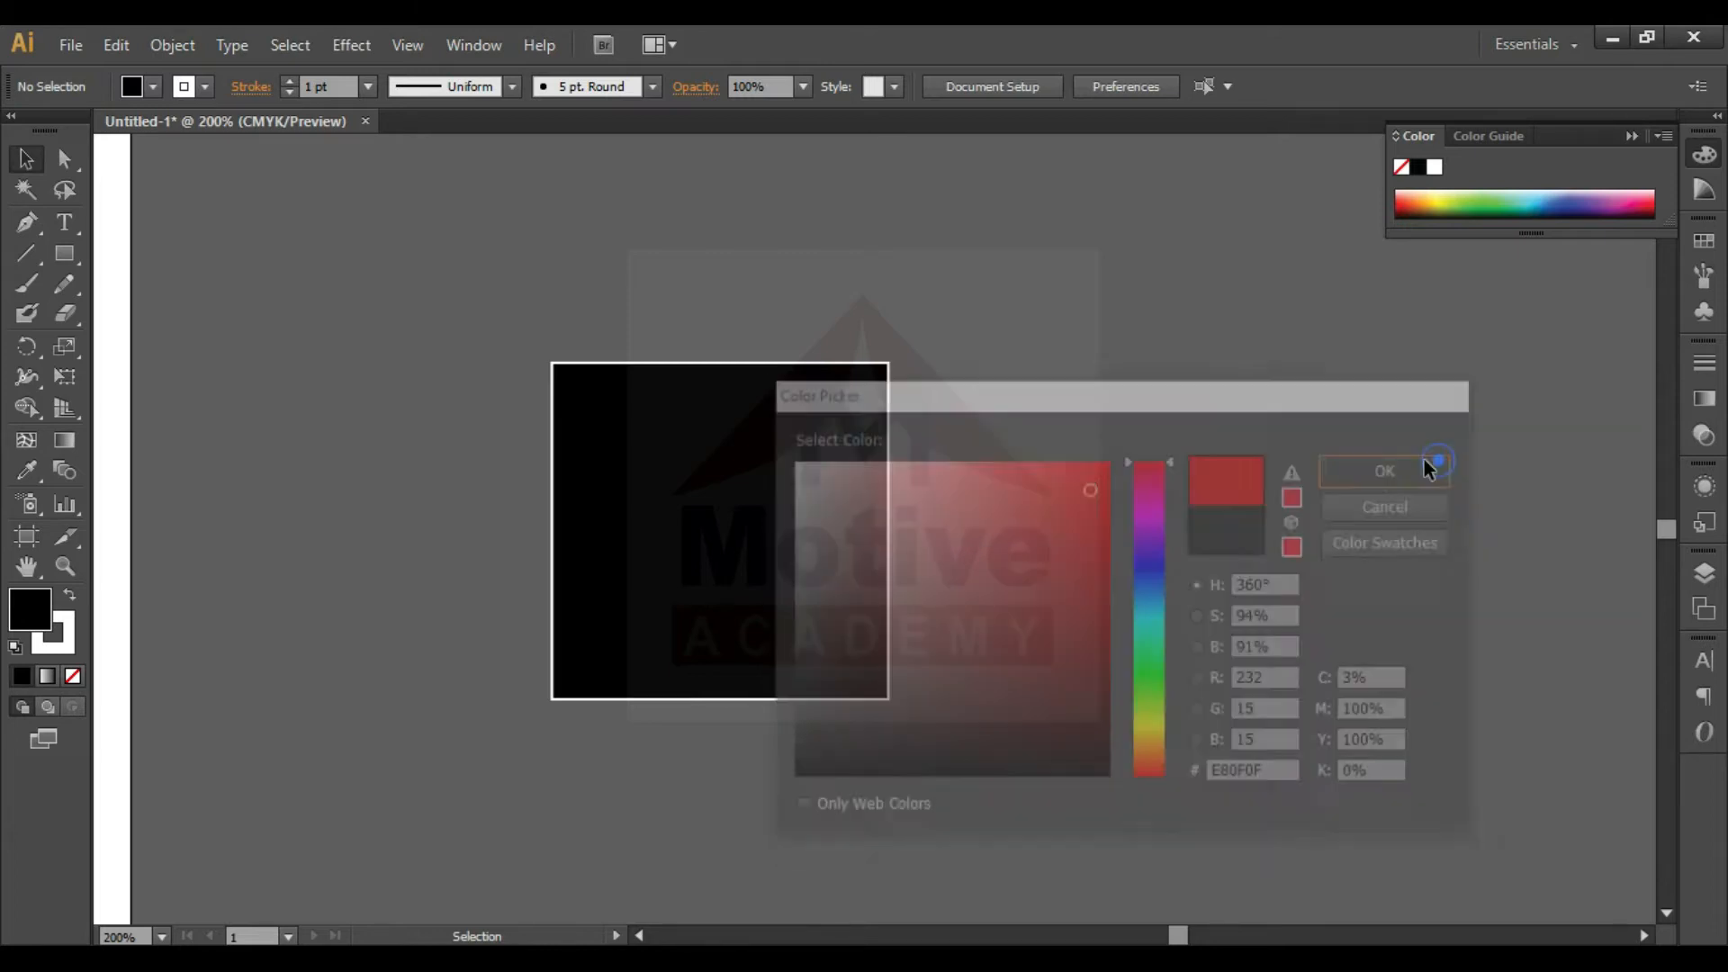
- Select the black square and set its fill color to pinkish red #FF0049
click(573, 494)
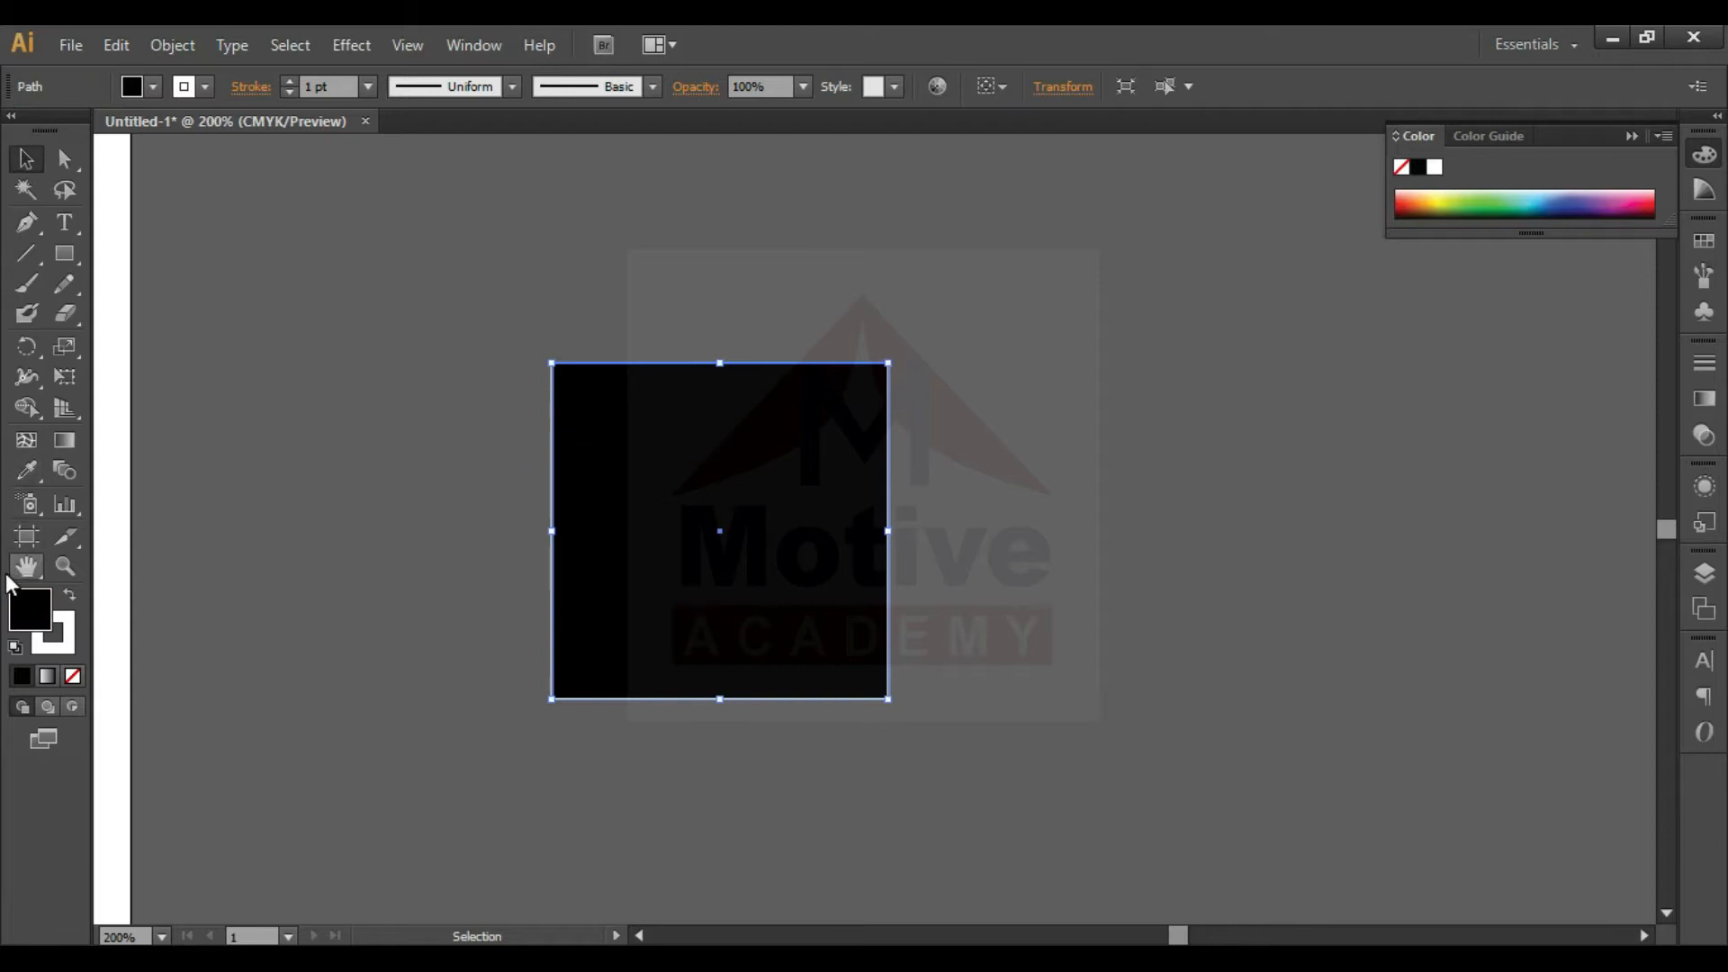
double_click(29, 610)
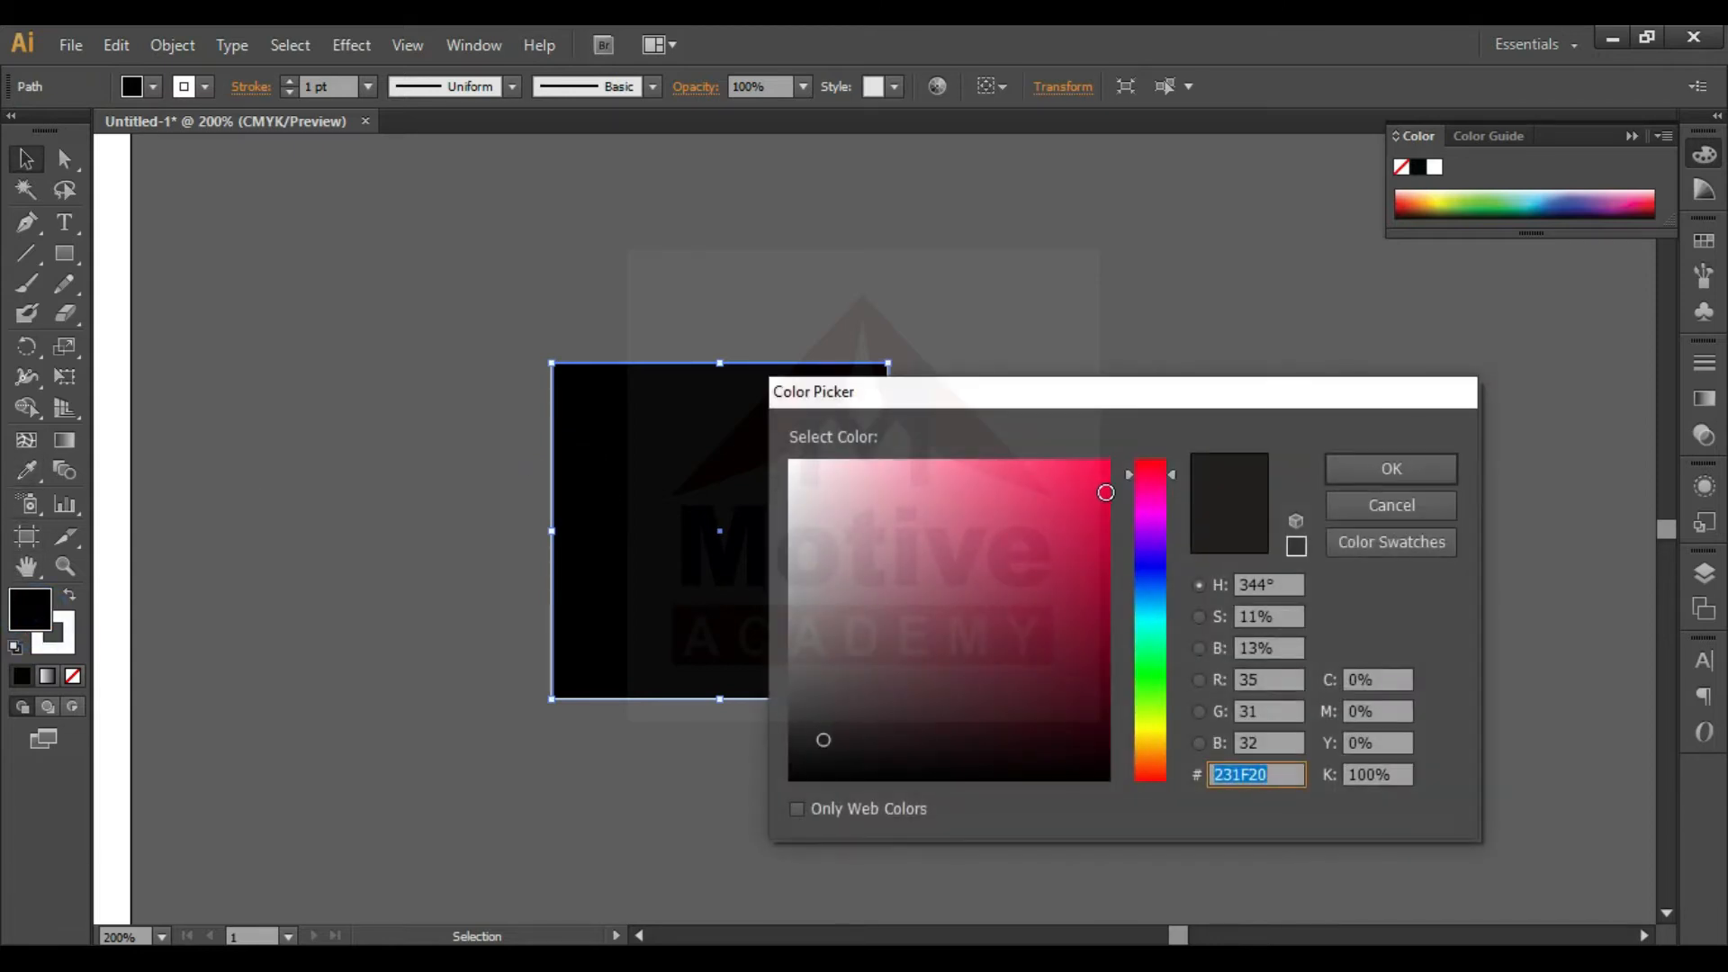
click(1108, 463)
click(1392, 478)
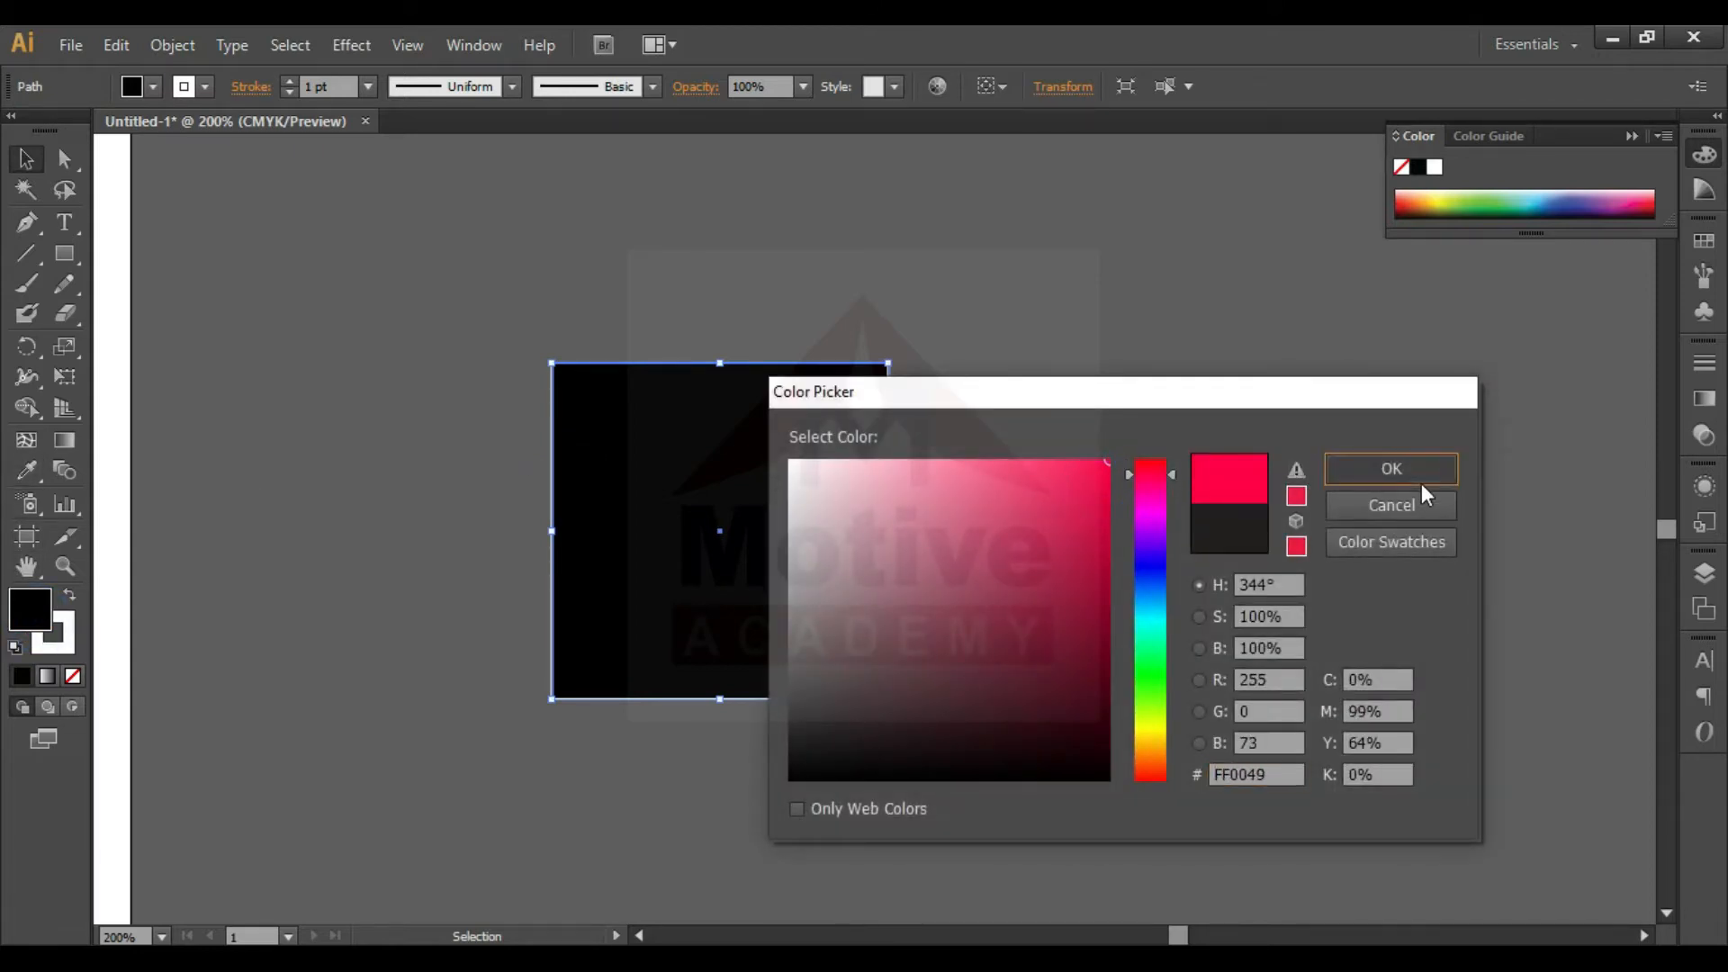
- Deselect the red square and place it back on the artboard beside the white square
click(1094, 490)
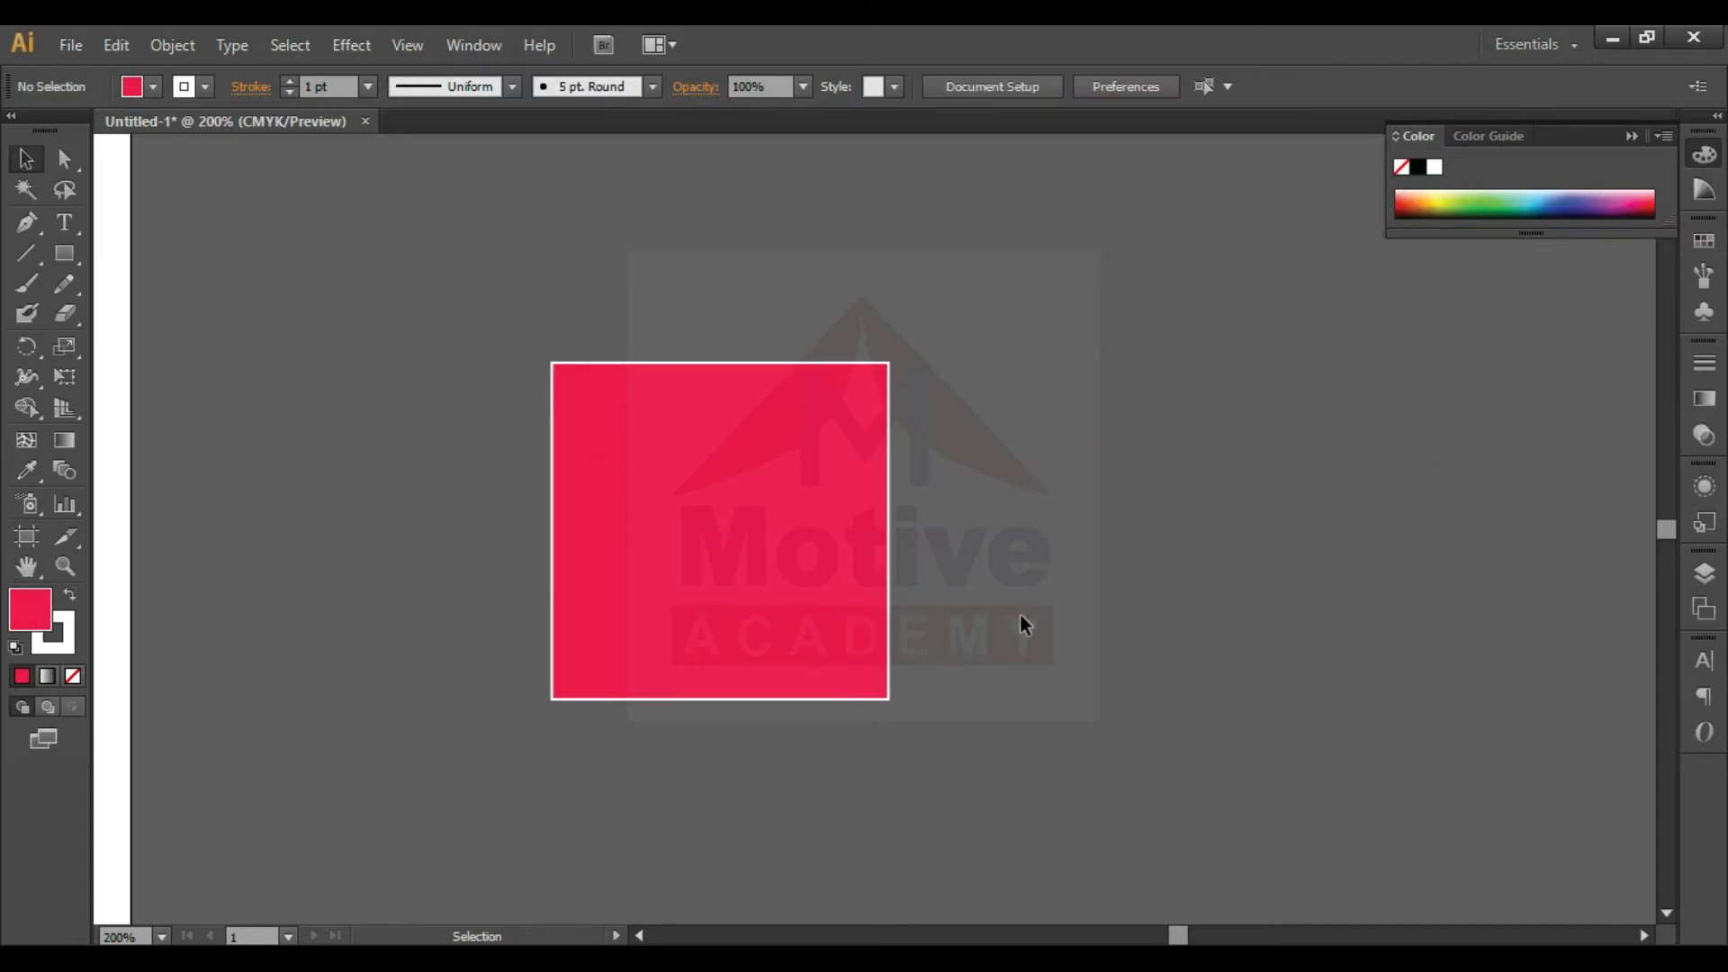
key(ctrl+minus)
key(ctrl+minus)
key(ctrl+minus)
key(ctrl+minus)
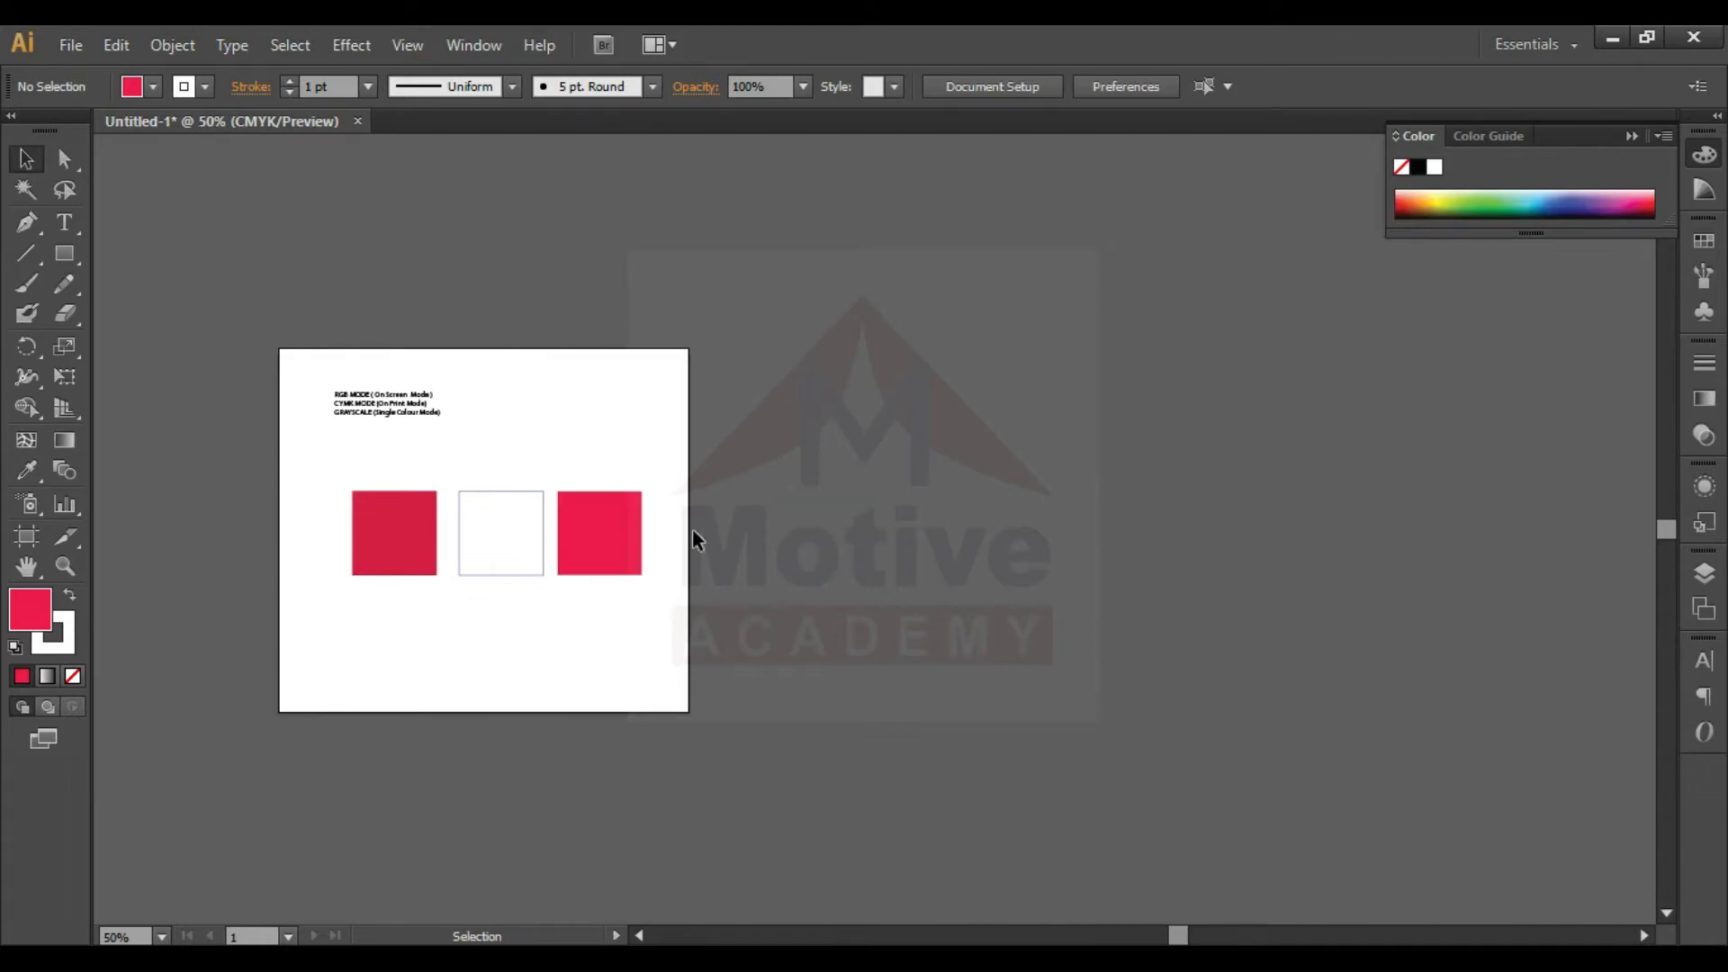
- Select the third square and set its stroke color to blue #3903FF
click(627, 529)
click(74, 630)
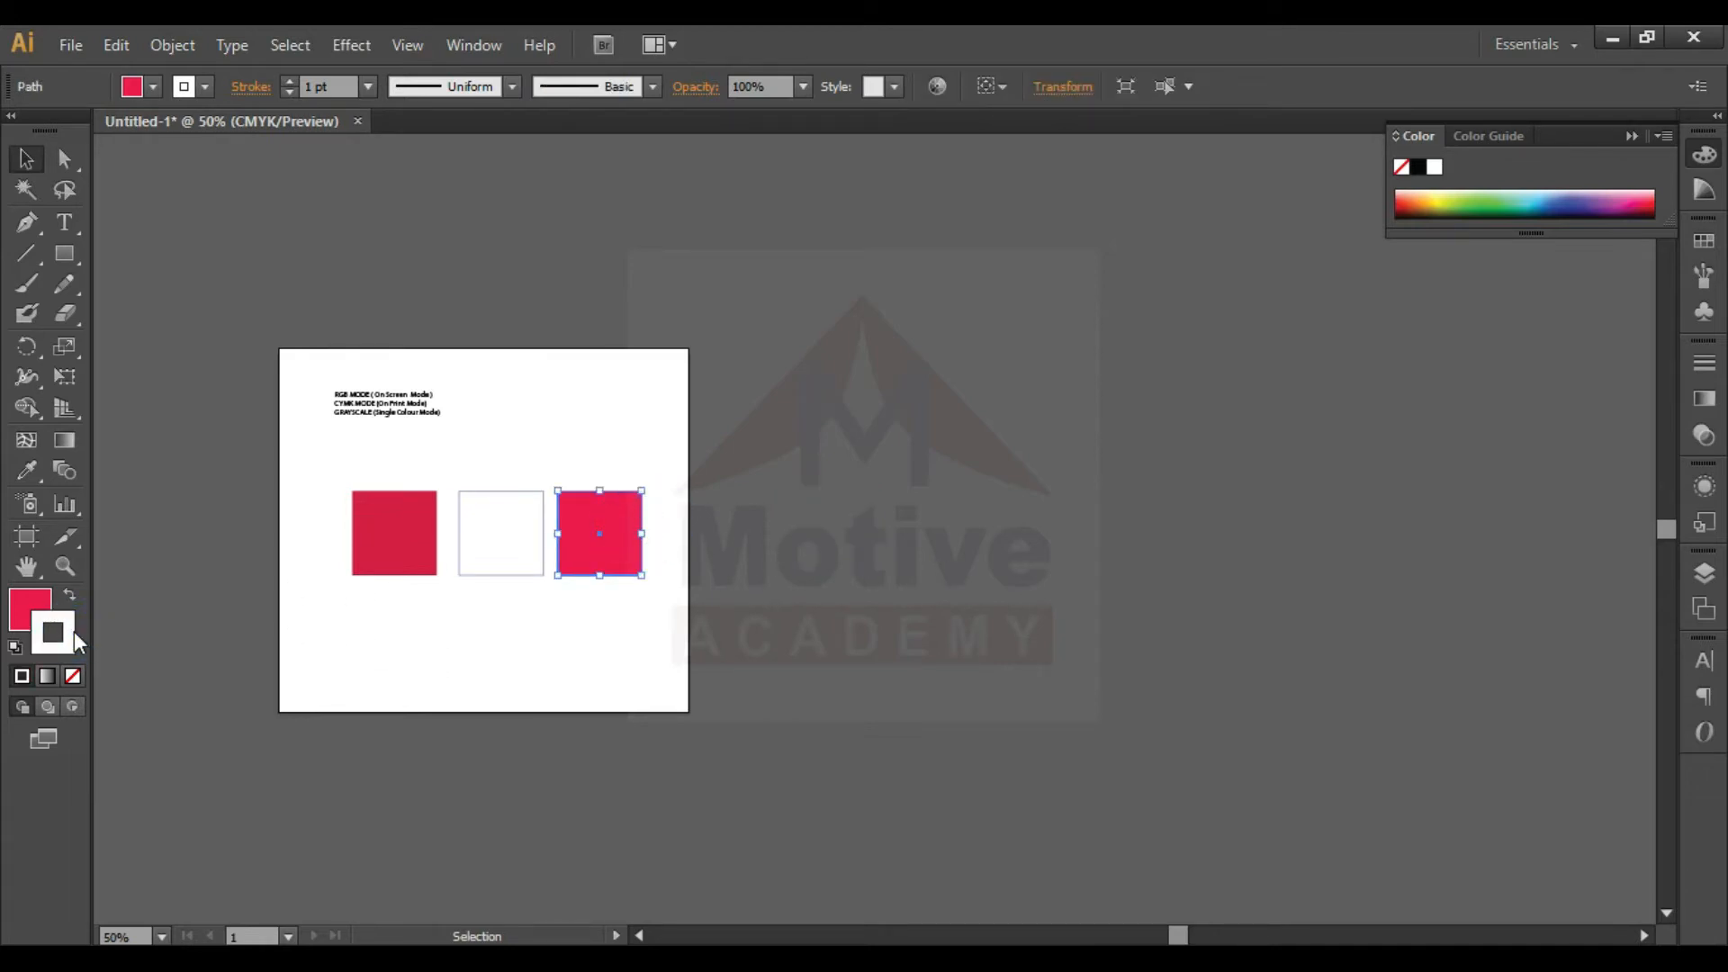
double_click(74, 630)
drag(1143, 511, 1143, 553)
click(1095, 497)
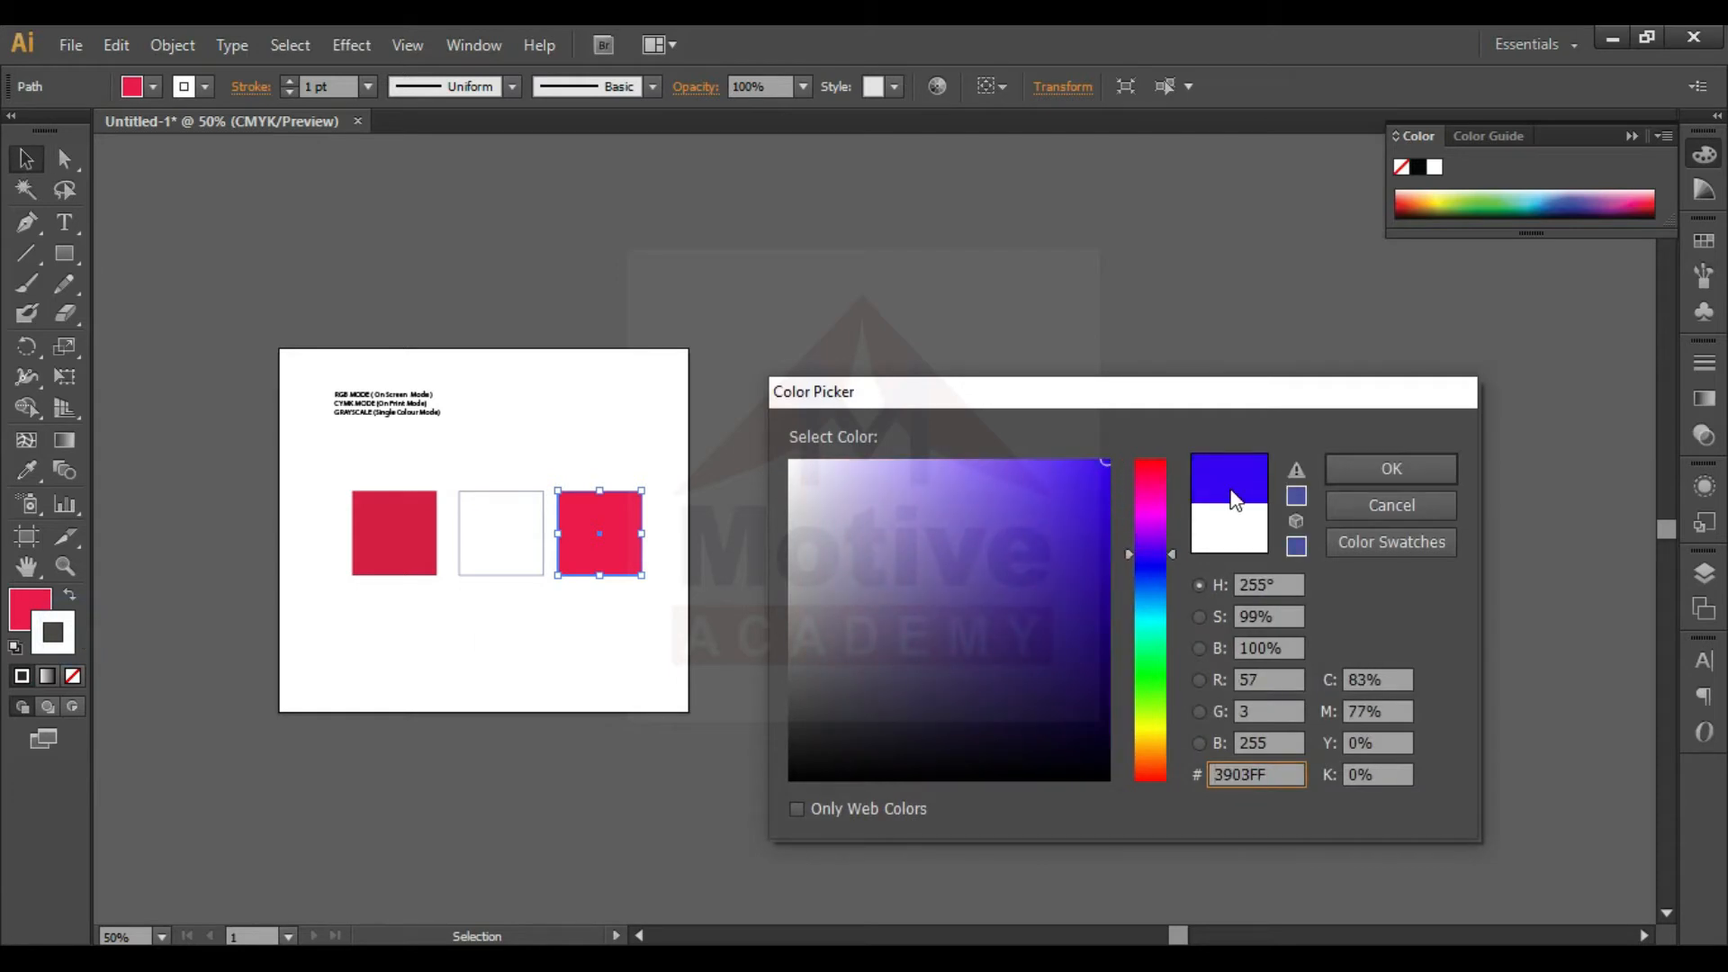
key(Return)
click(563, 760)
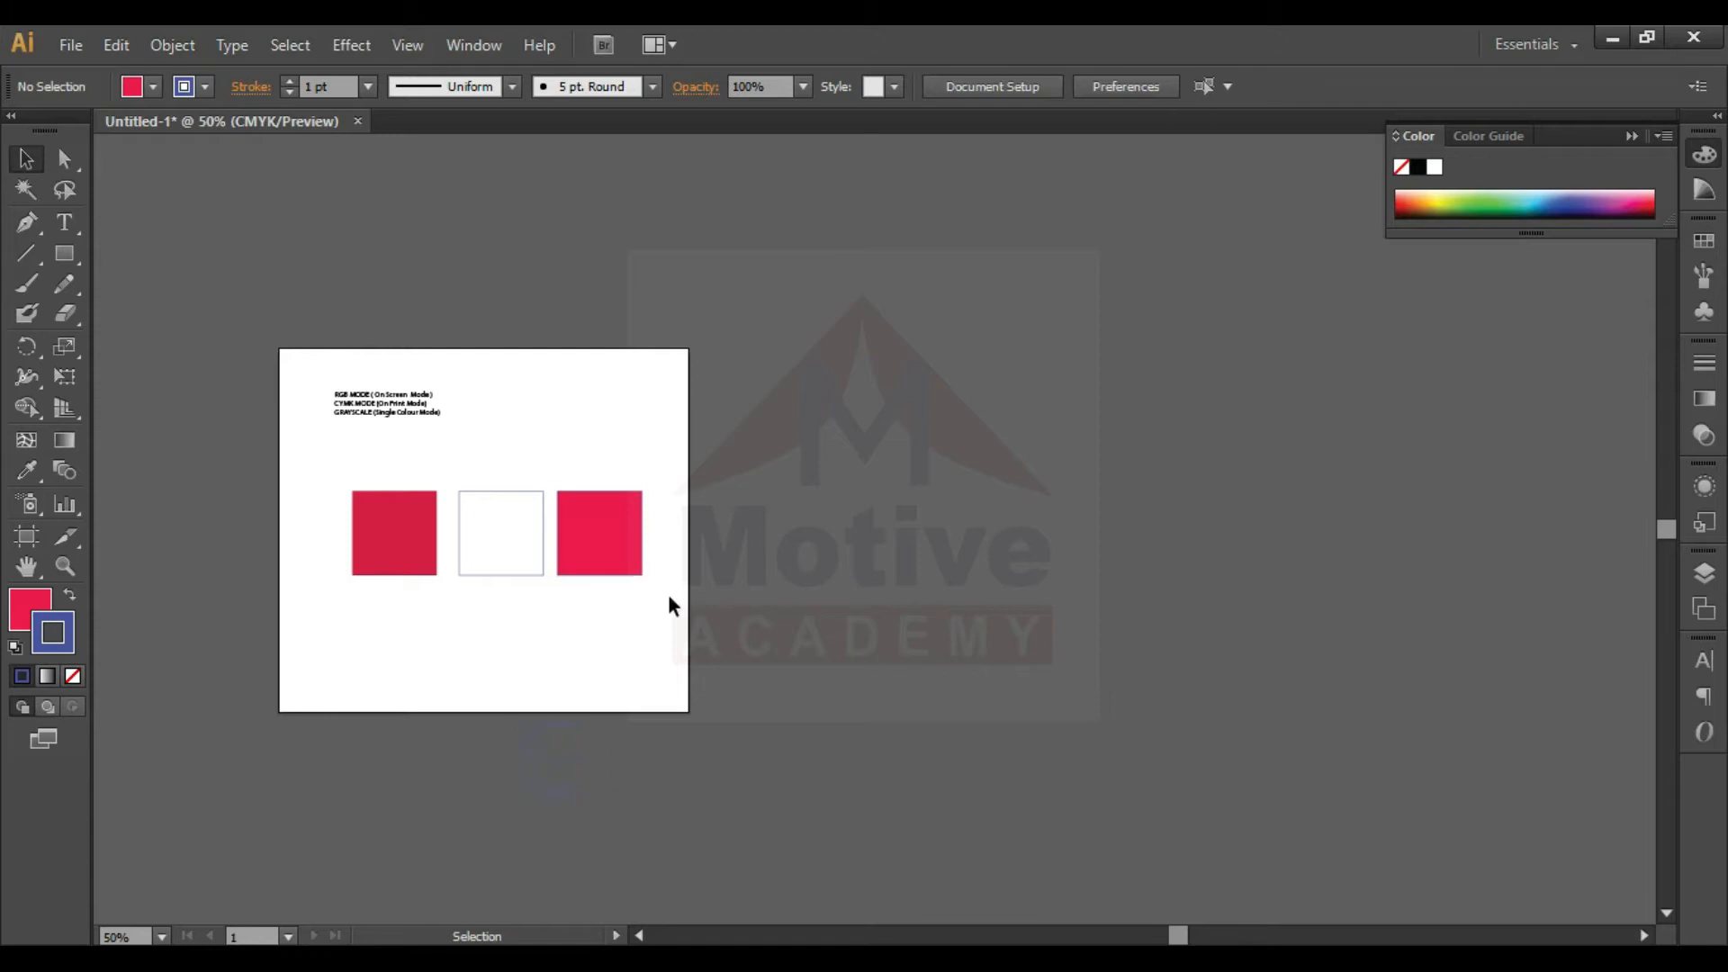
- Duplicate the blue-outlined red square directly below the original
key(ctrl+plus)
key(ctrl+plus)
key(ctrl+plus)
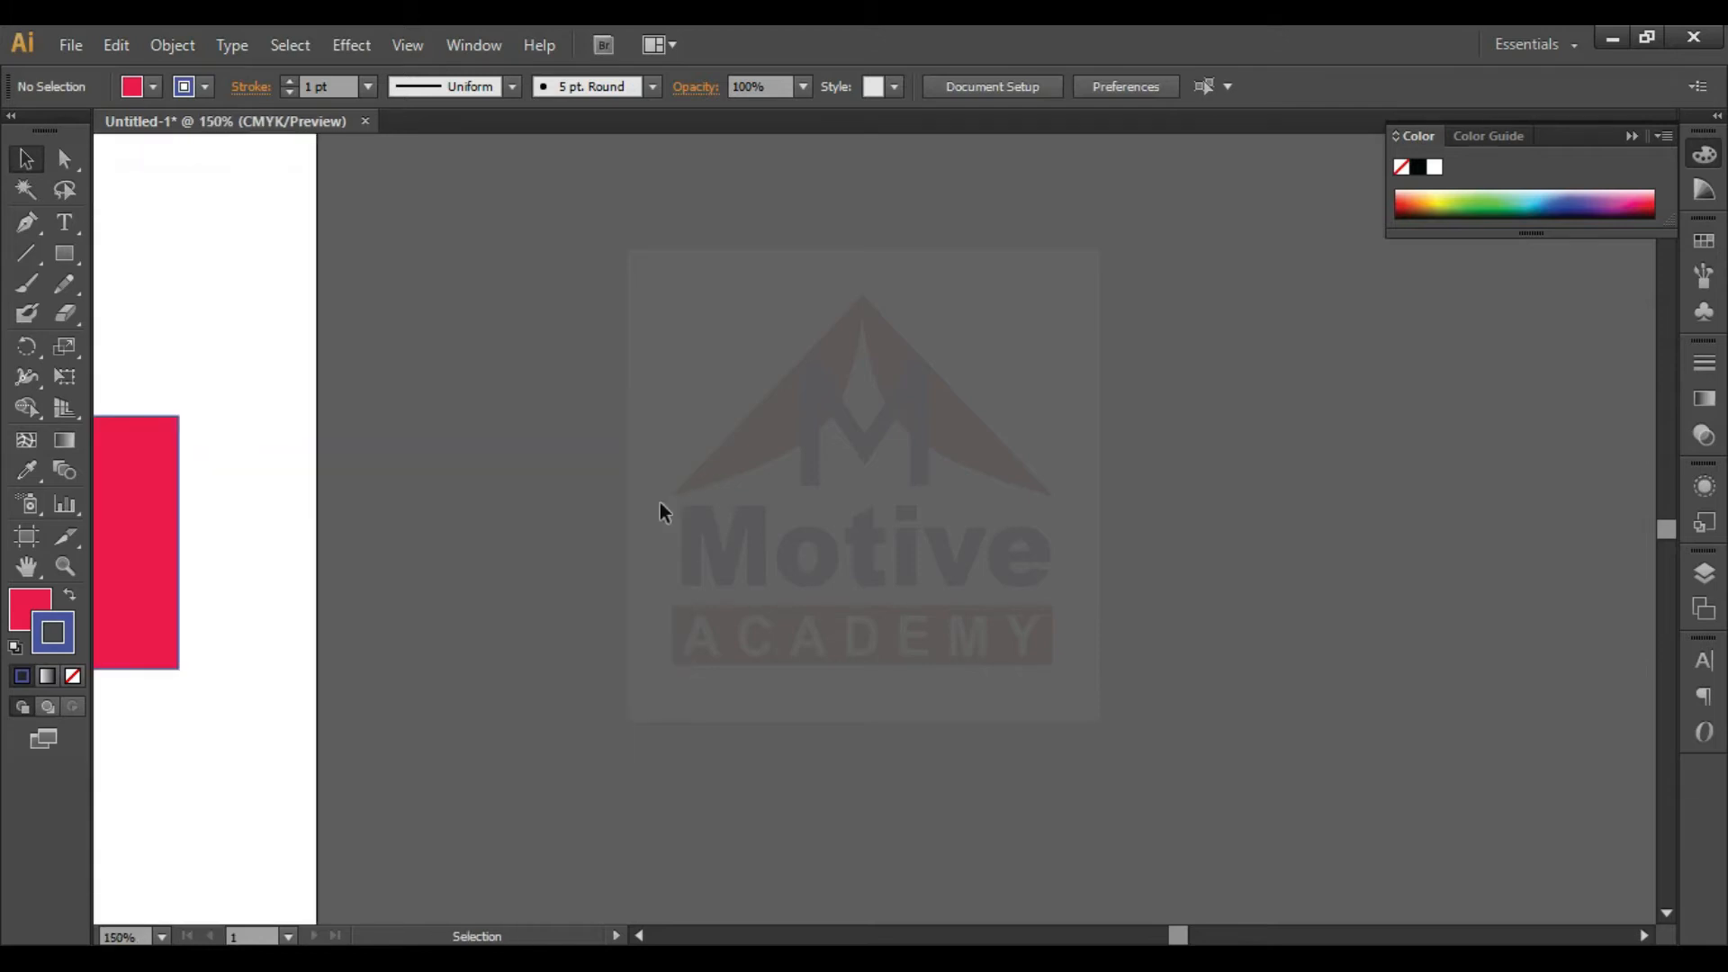
click(641, 937)
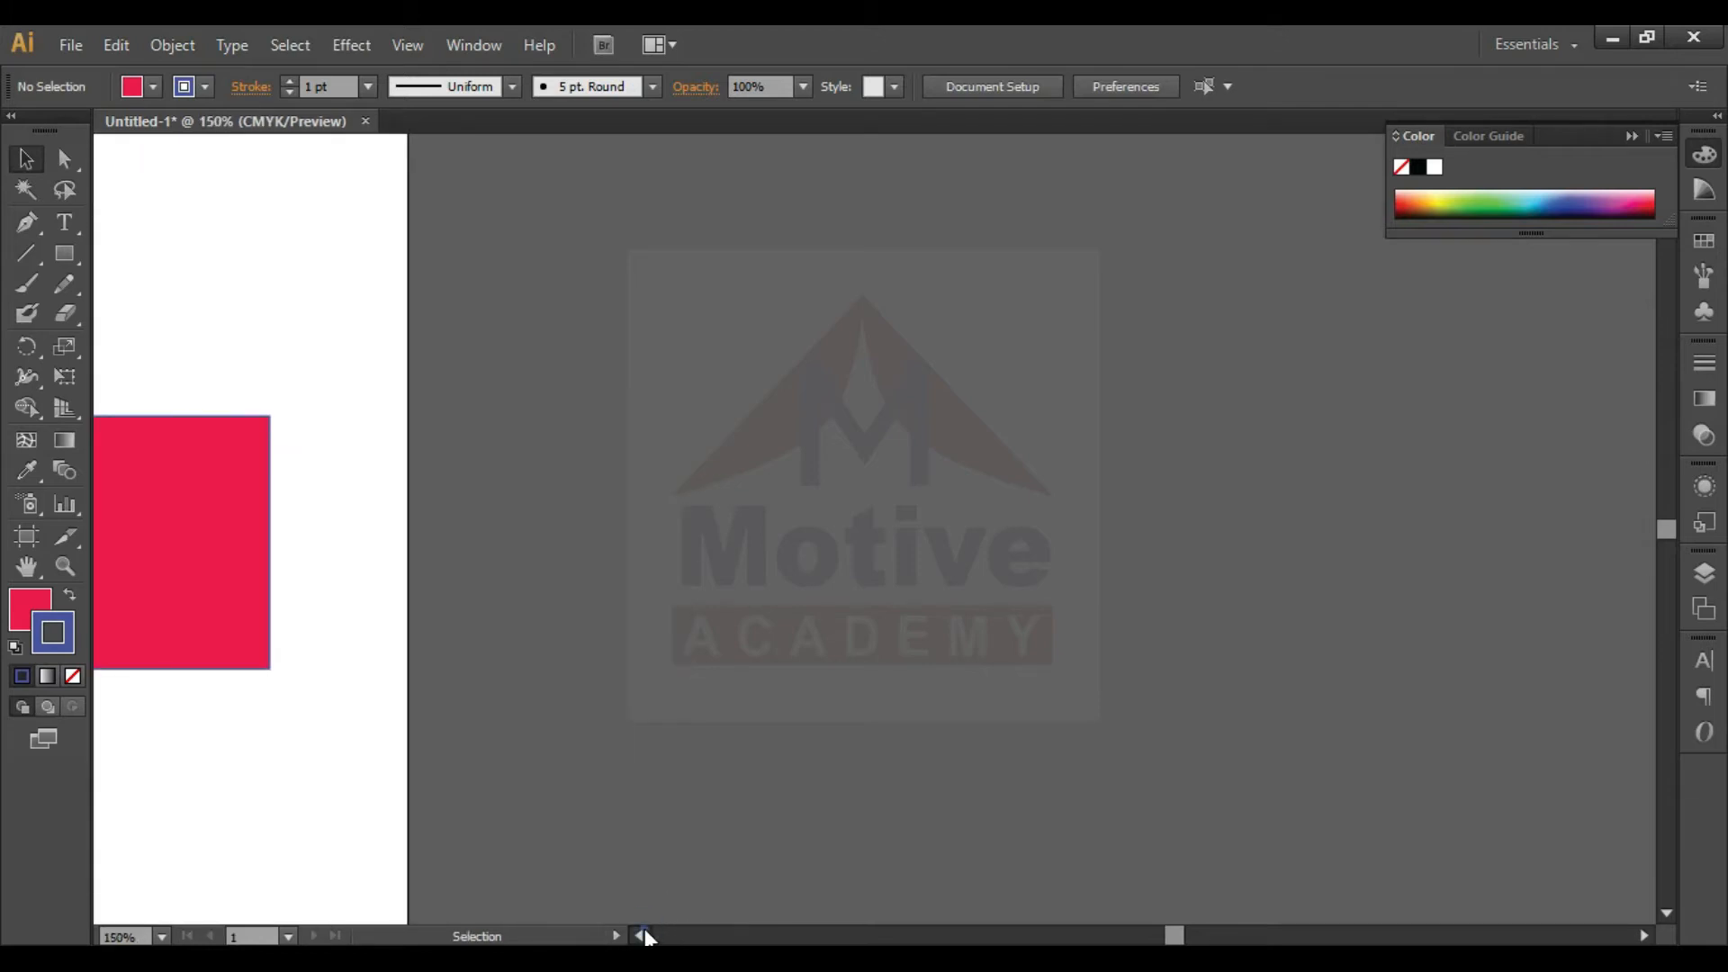
drag(513, 617, 488, 884)
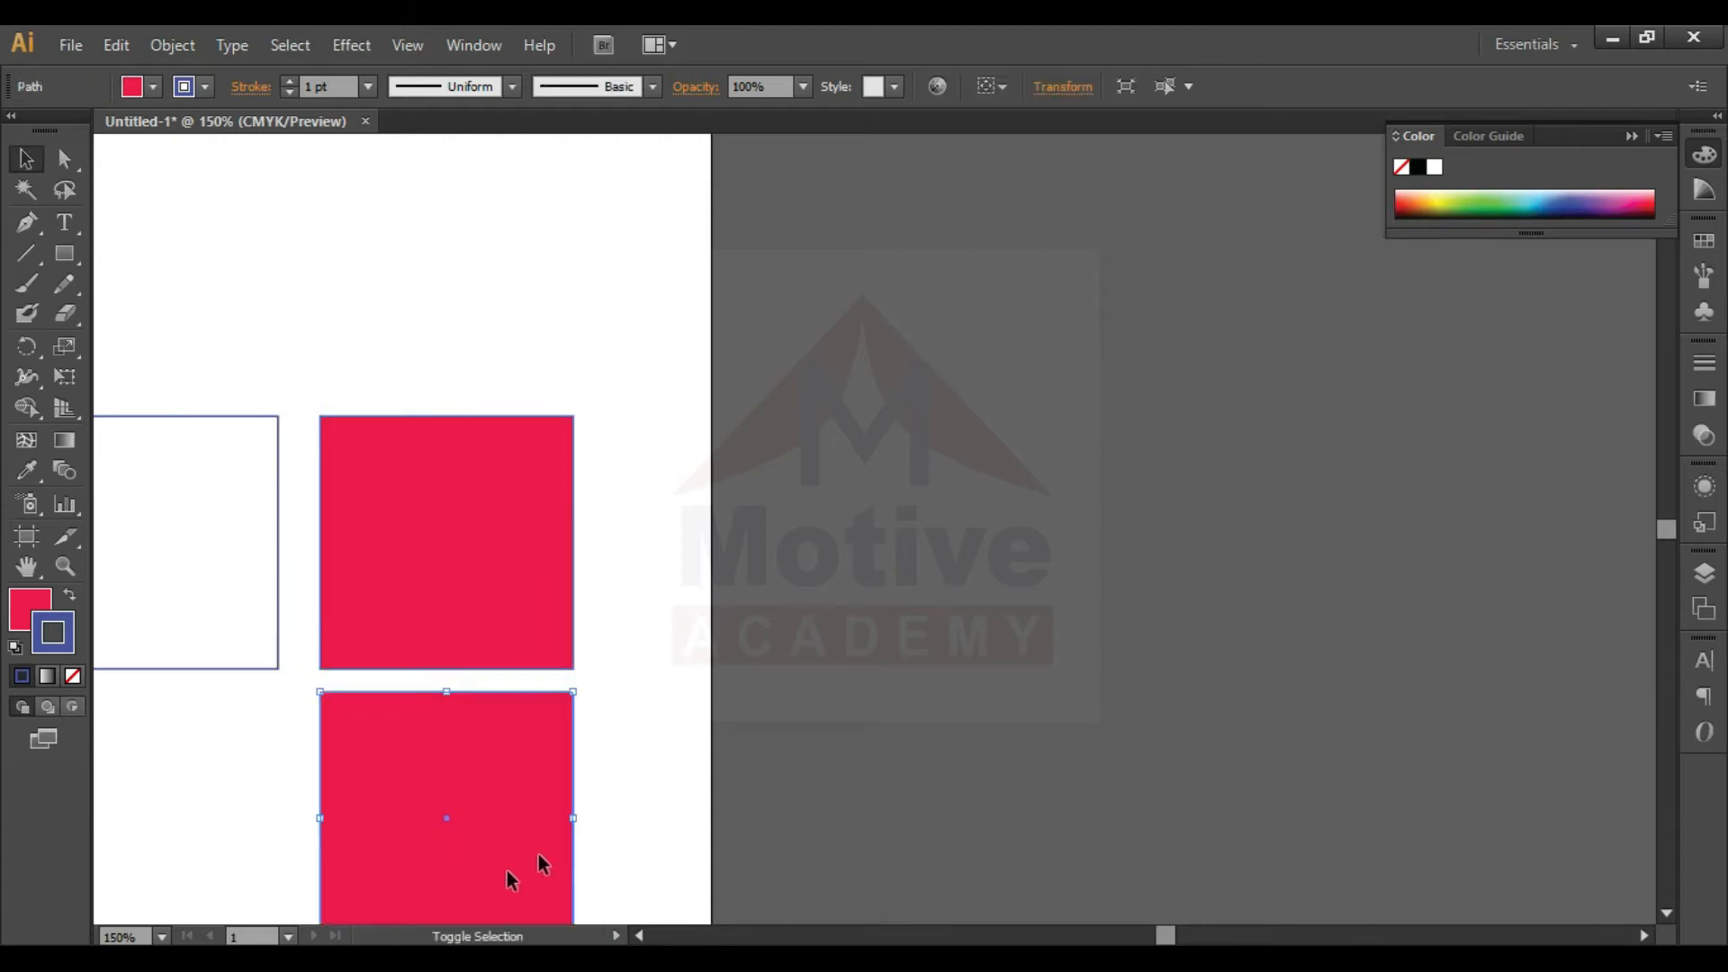
click(837, 758)
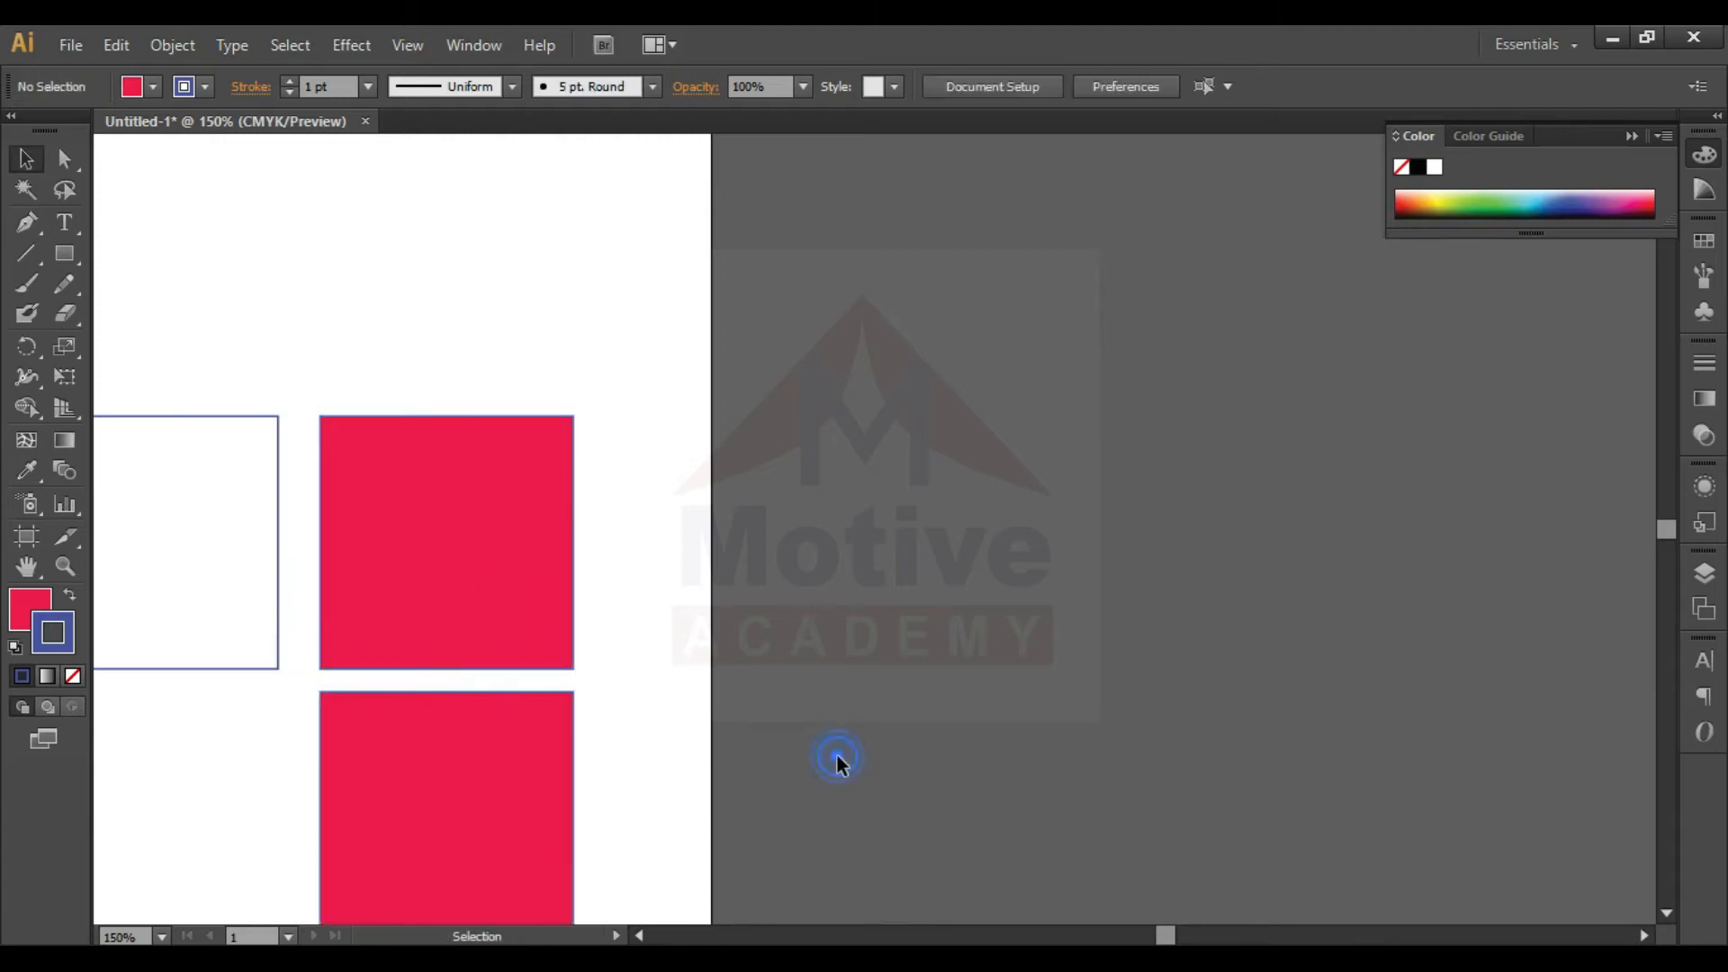
- Apply the white-to-black linear gradient to the stroke of the lower red square
click(554, 811)
click(1704, 399)
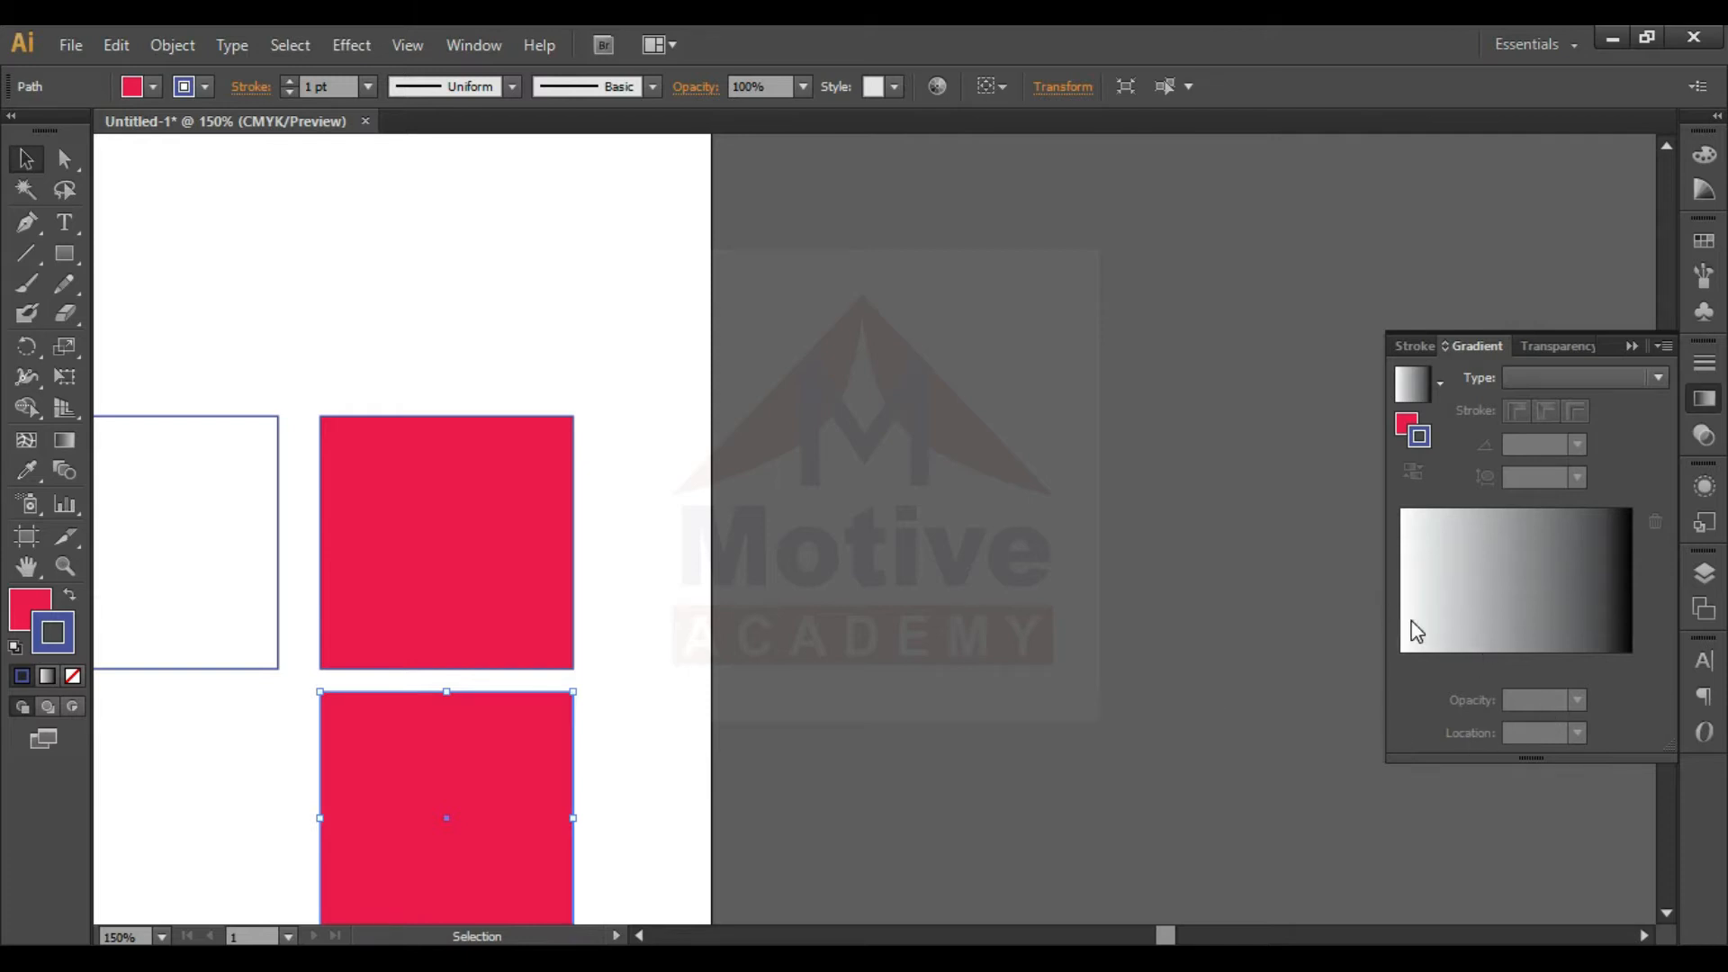
click(1429, 597)
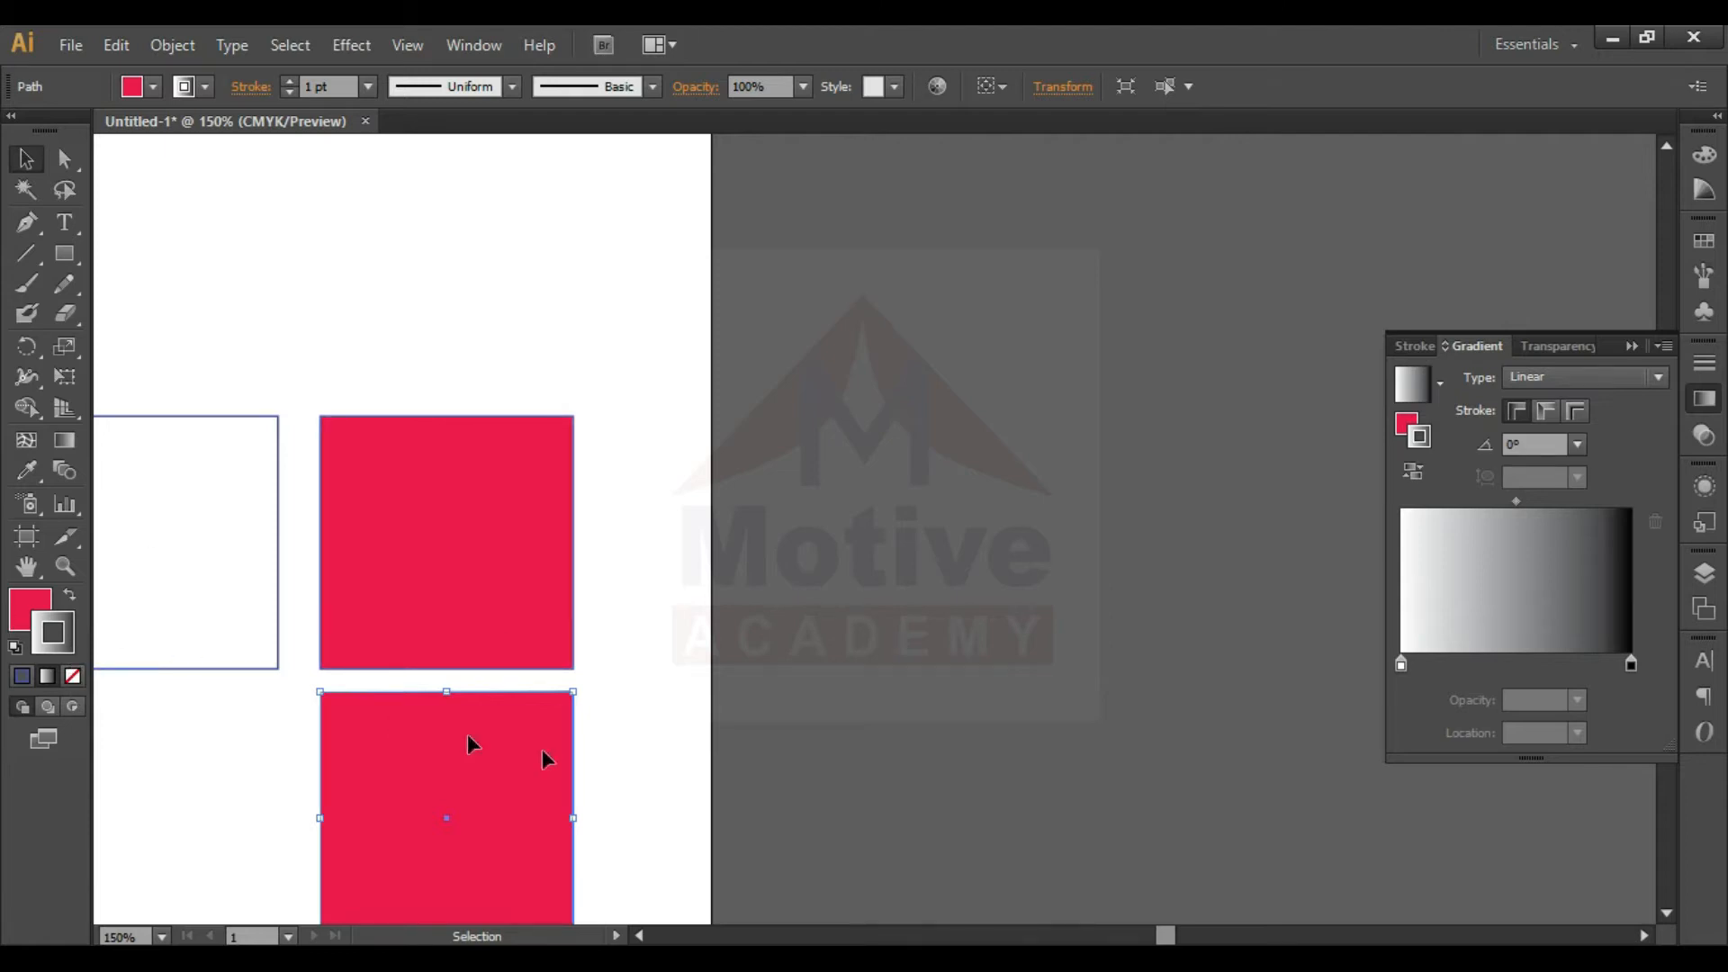
- Examine the gradient stroke around the lower red square up close
click(587, 767)
click(544, 769)
click(644, 740)
click(554, 723)
key(ctrl+plus)
key(ctrl+plus)
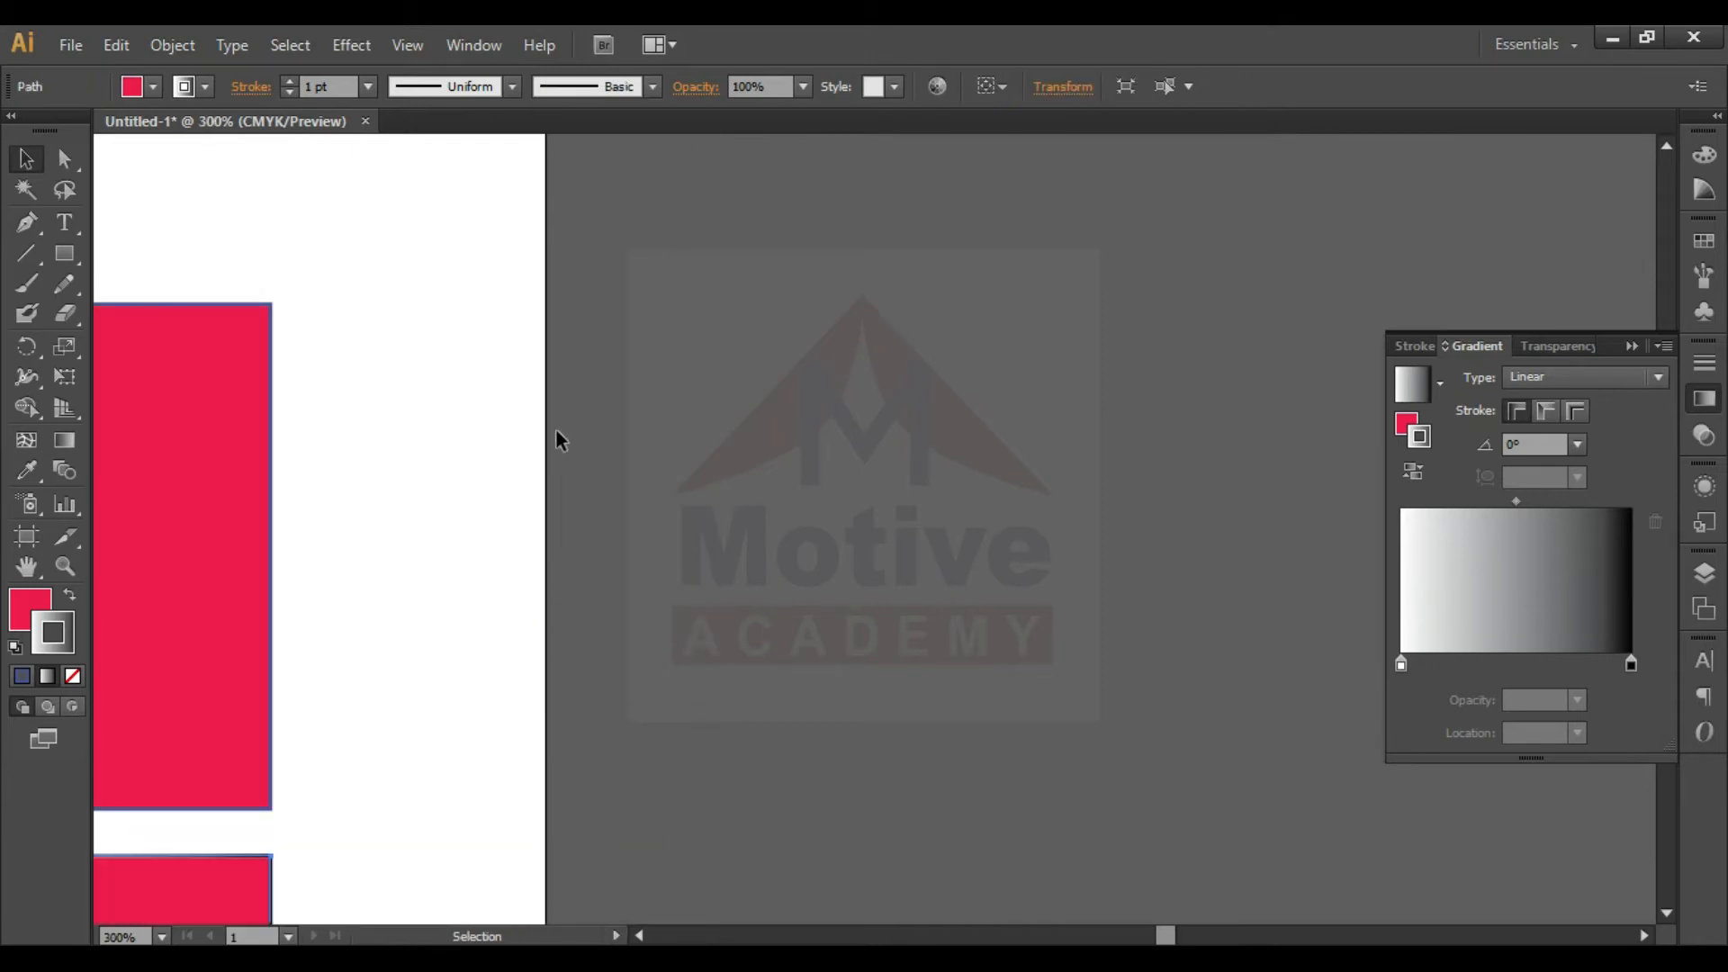
click(1672, 914)
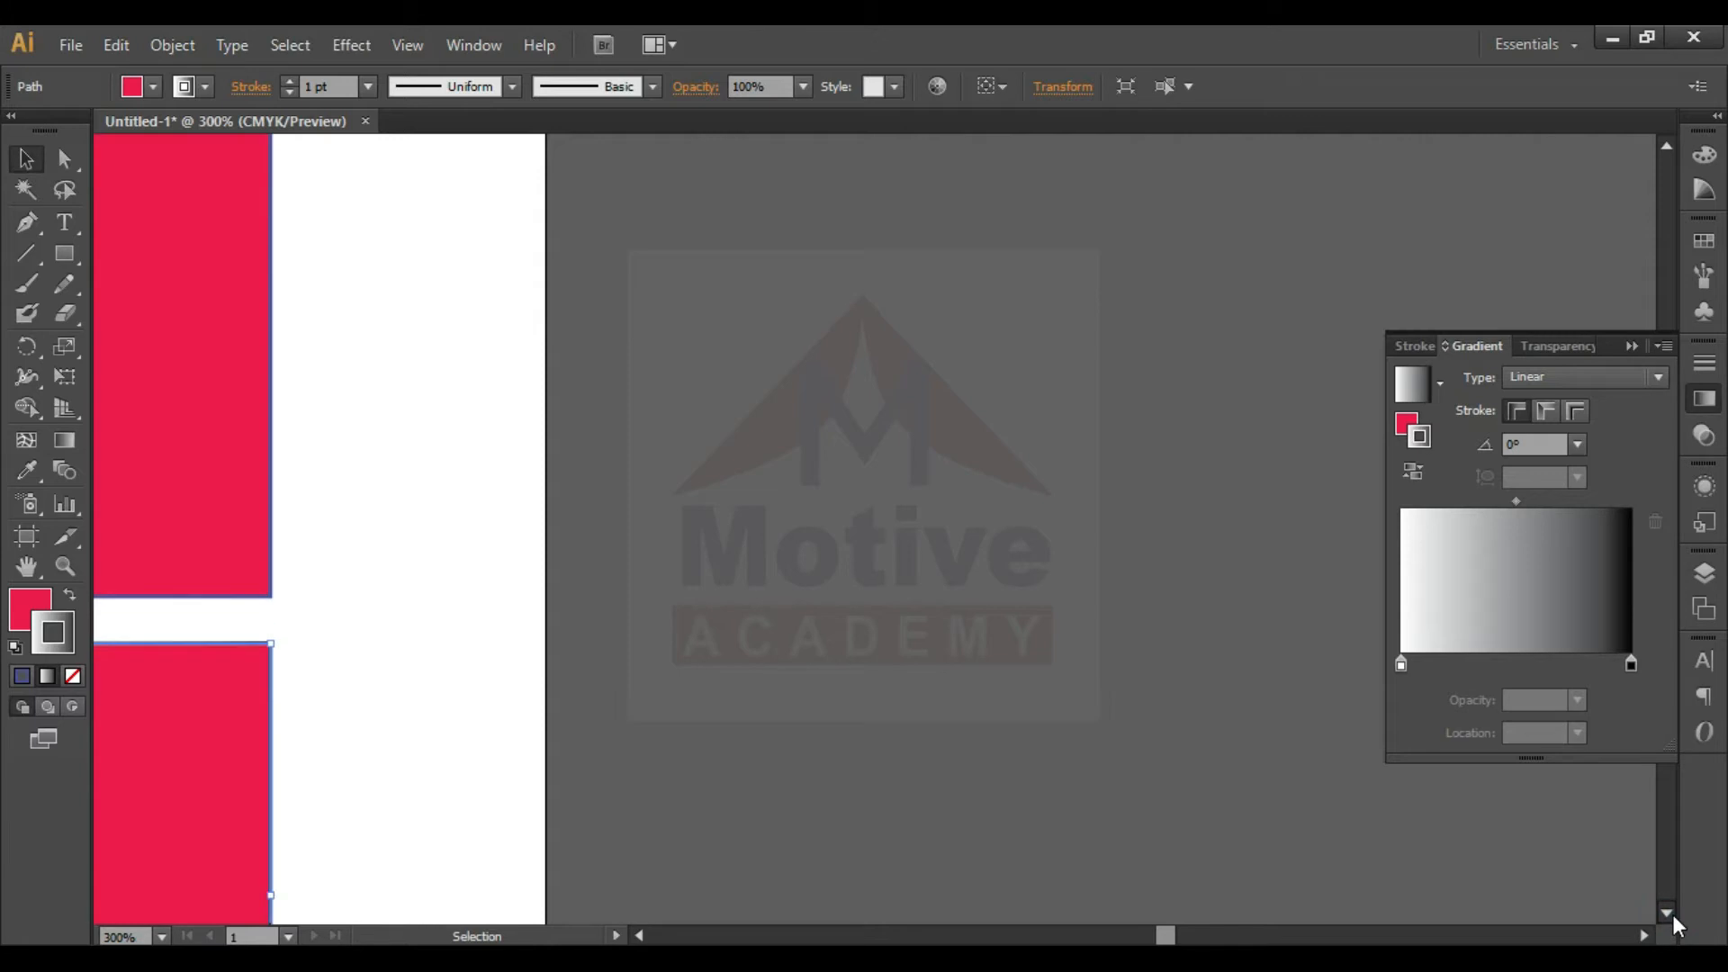
click(1003, 936)
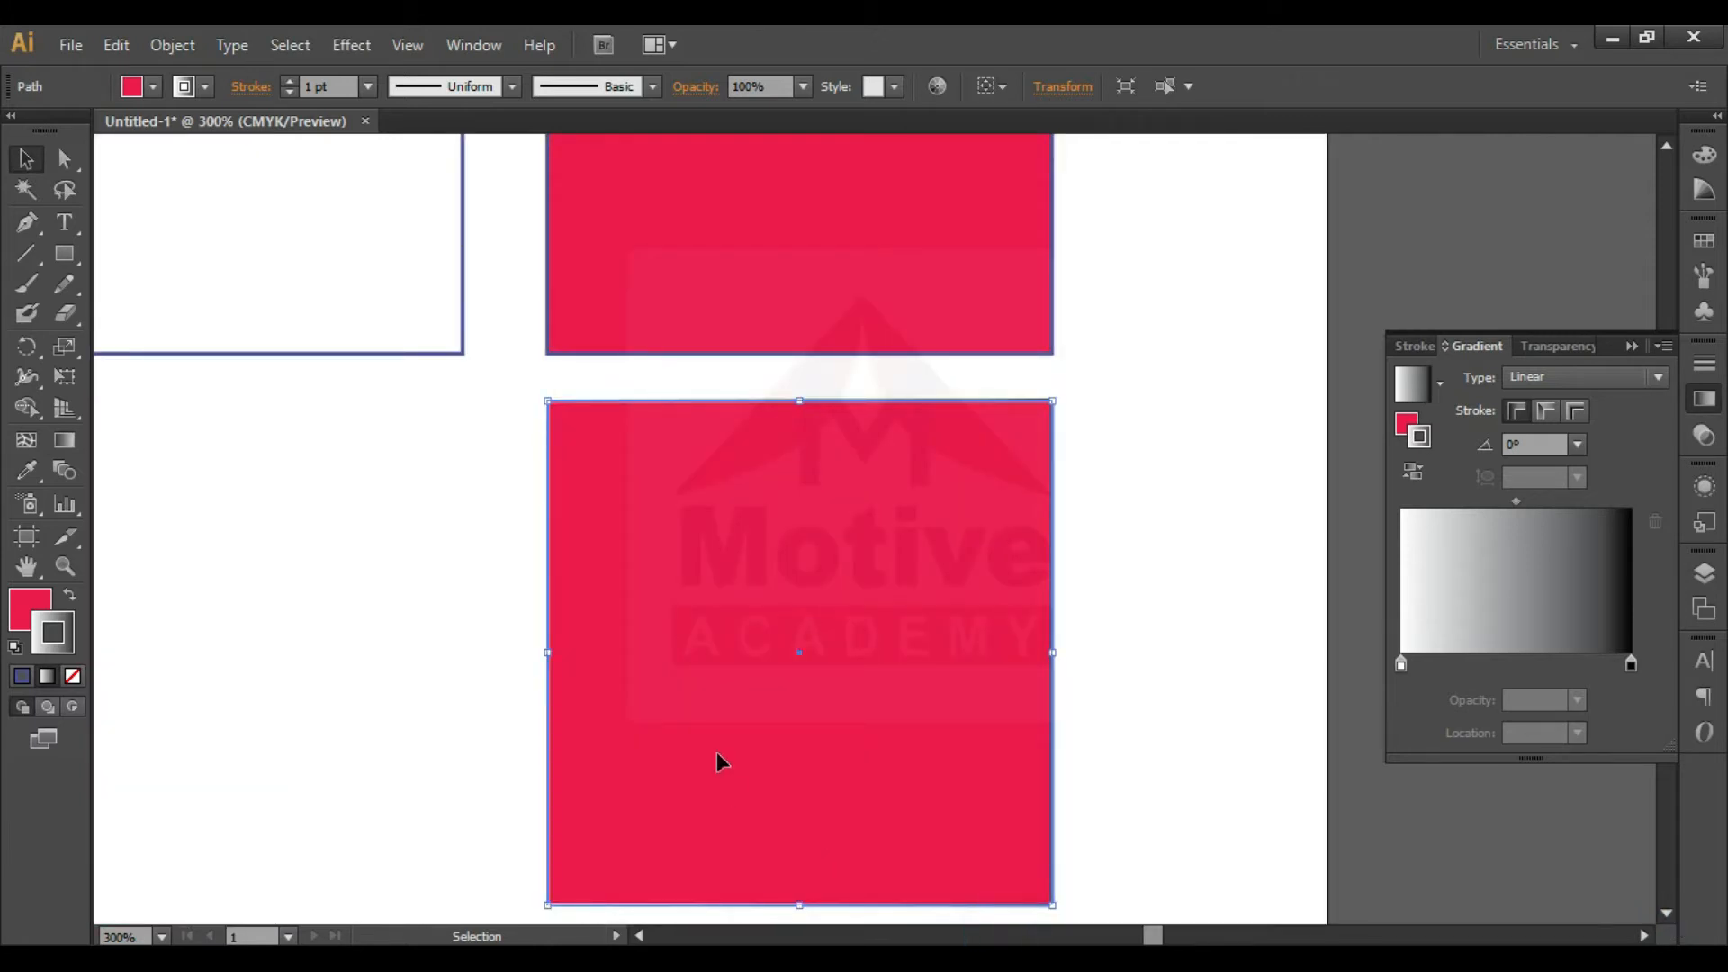
click(1256, 695)
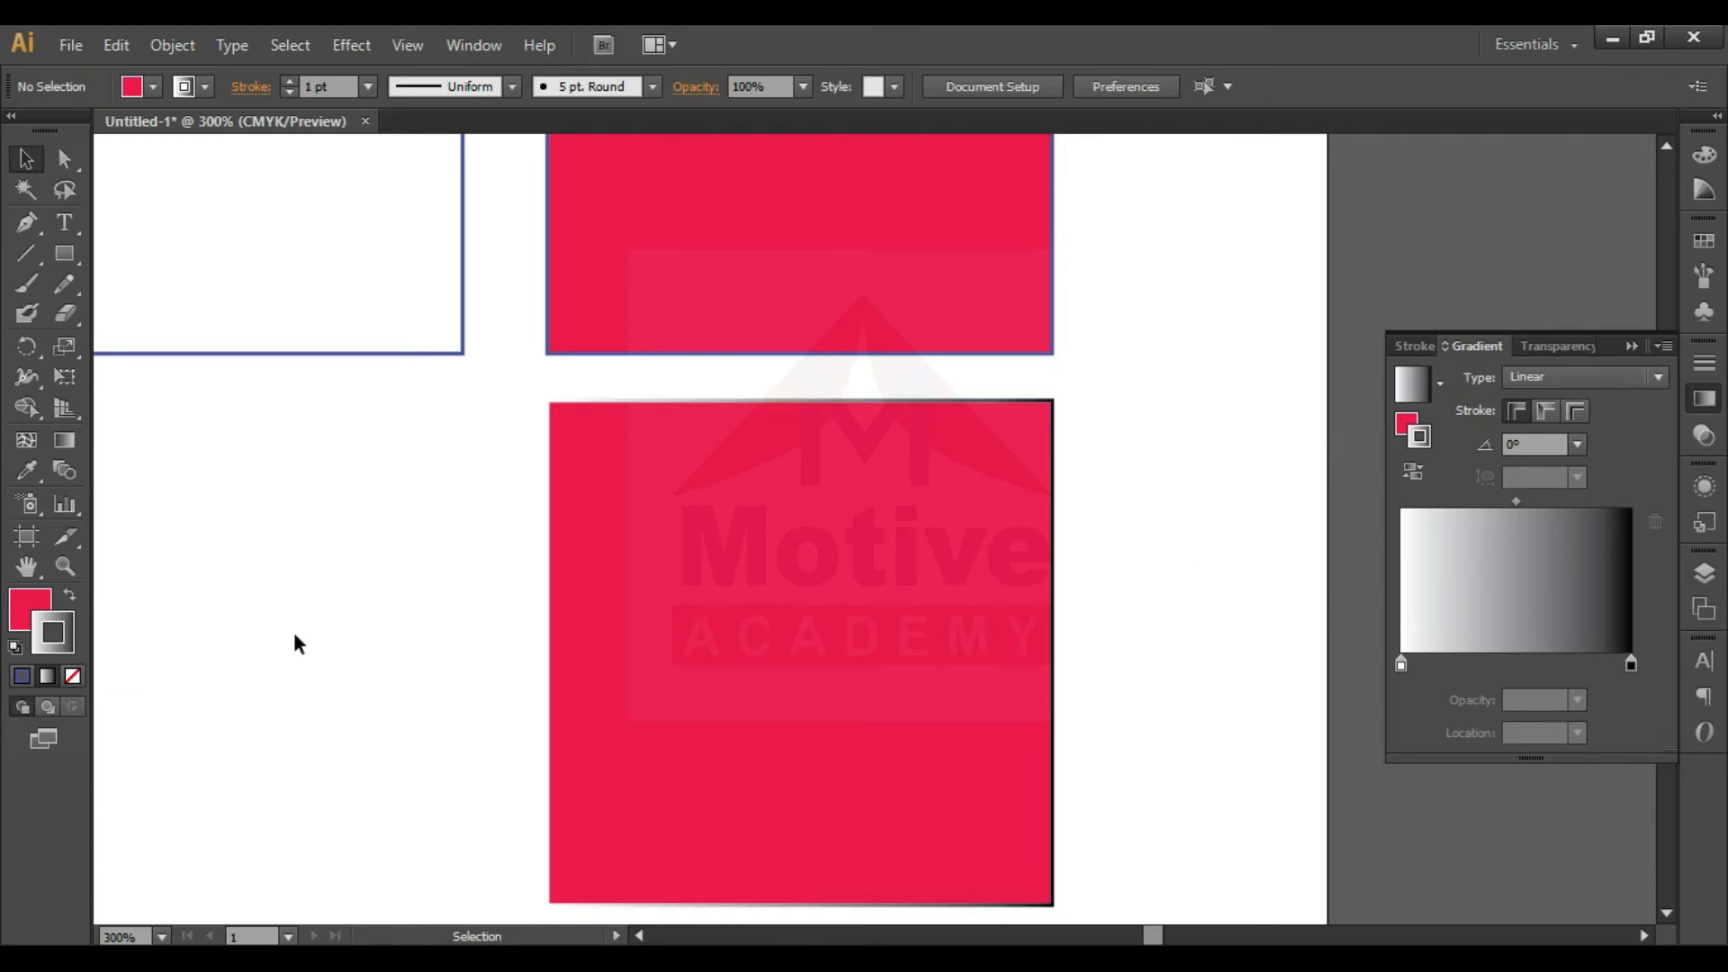
- Swap the lower square's fill and stroke so it has the gradient fill and a red stroke
click(21, 616)
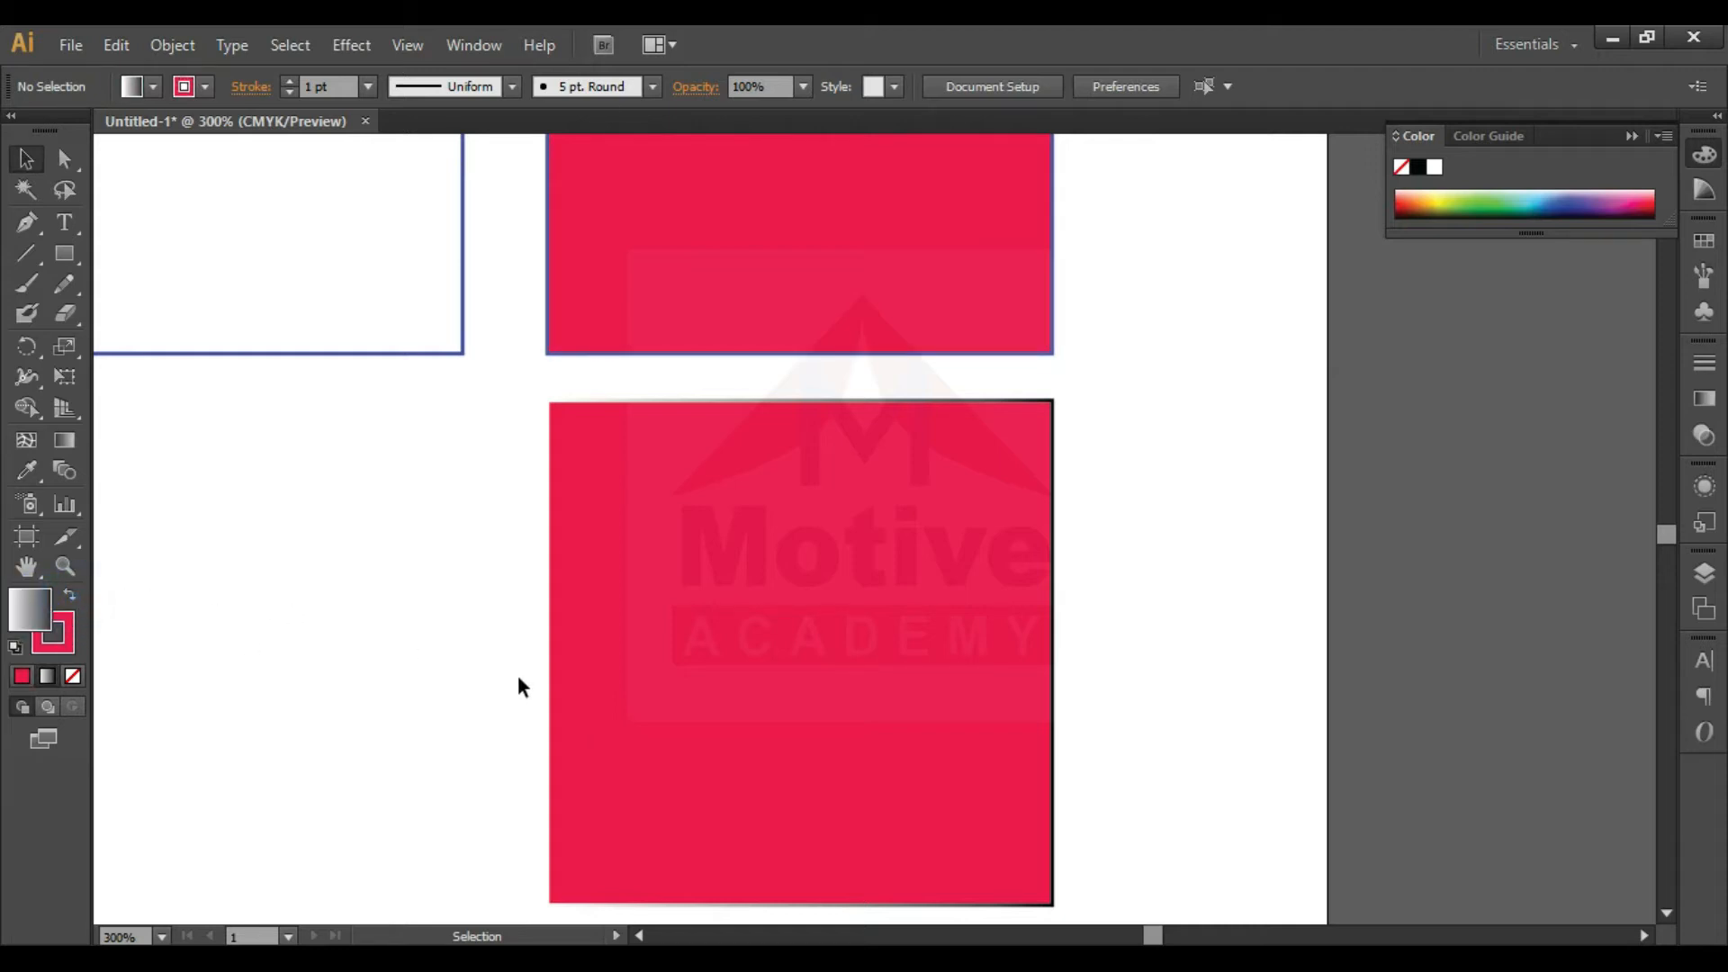
click(776, 671)
click(69, 595)
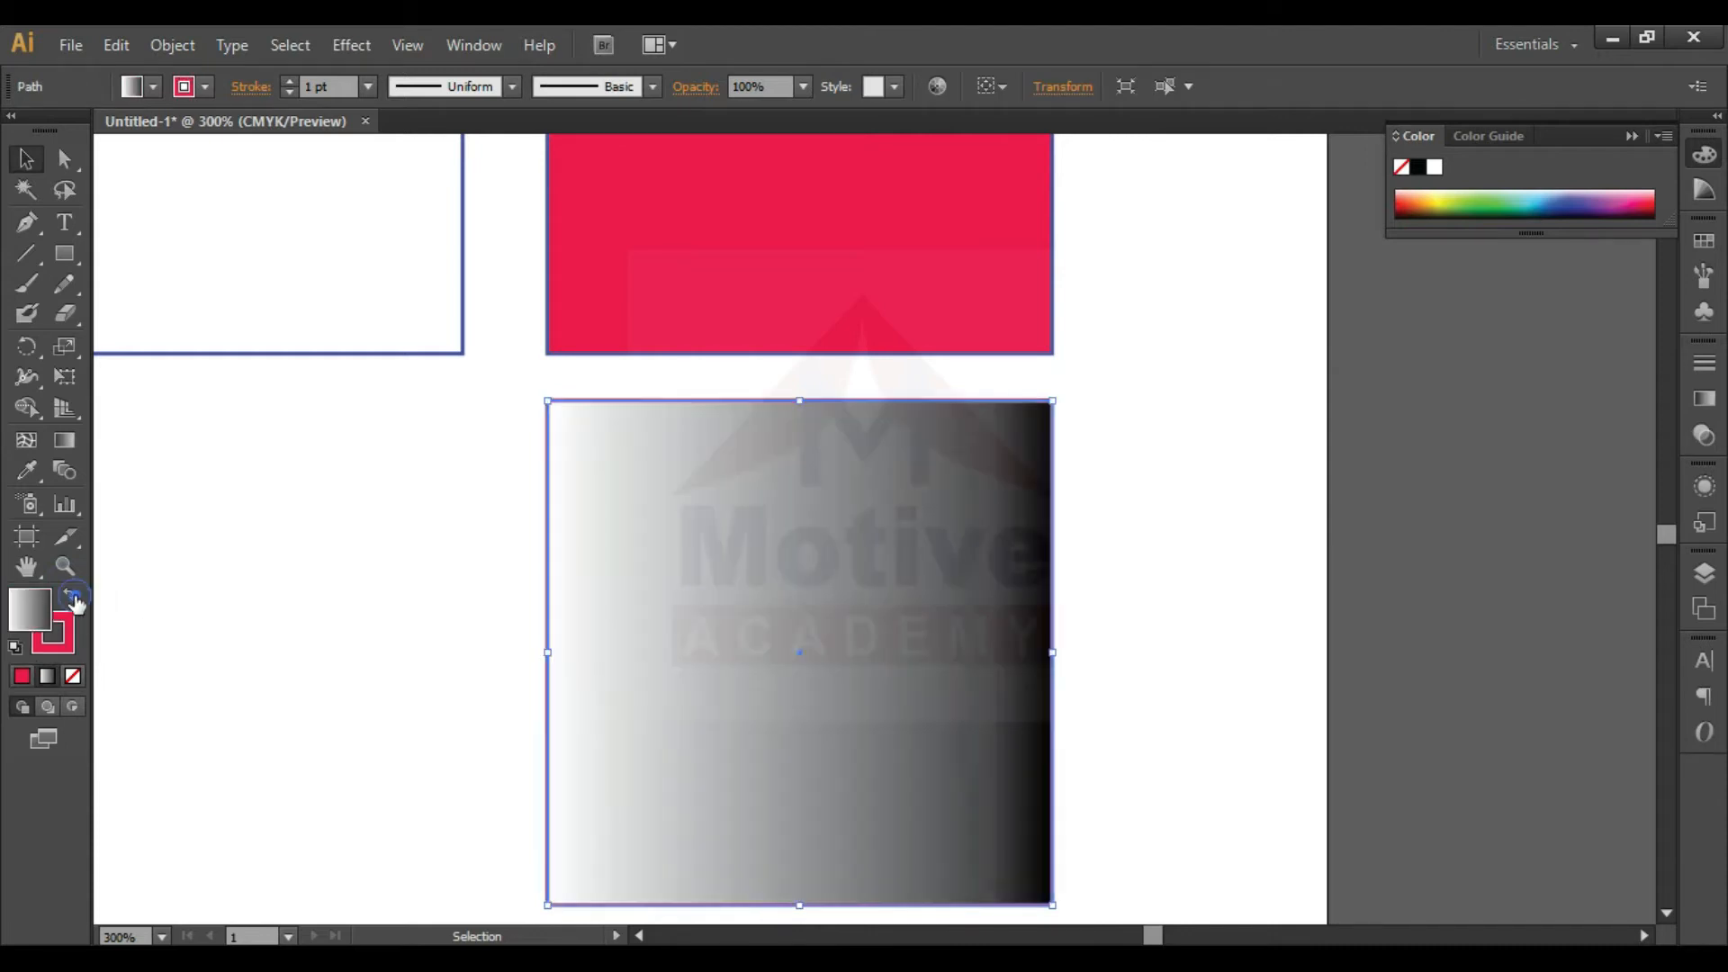
click(418, 621)
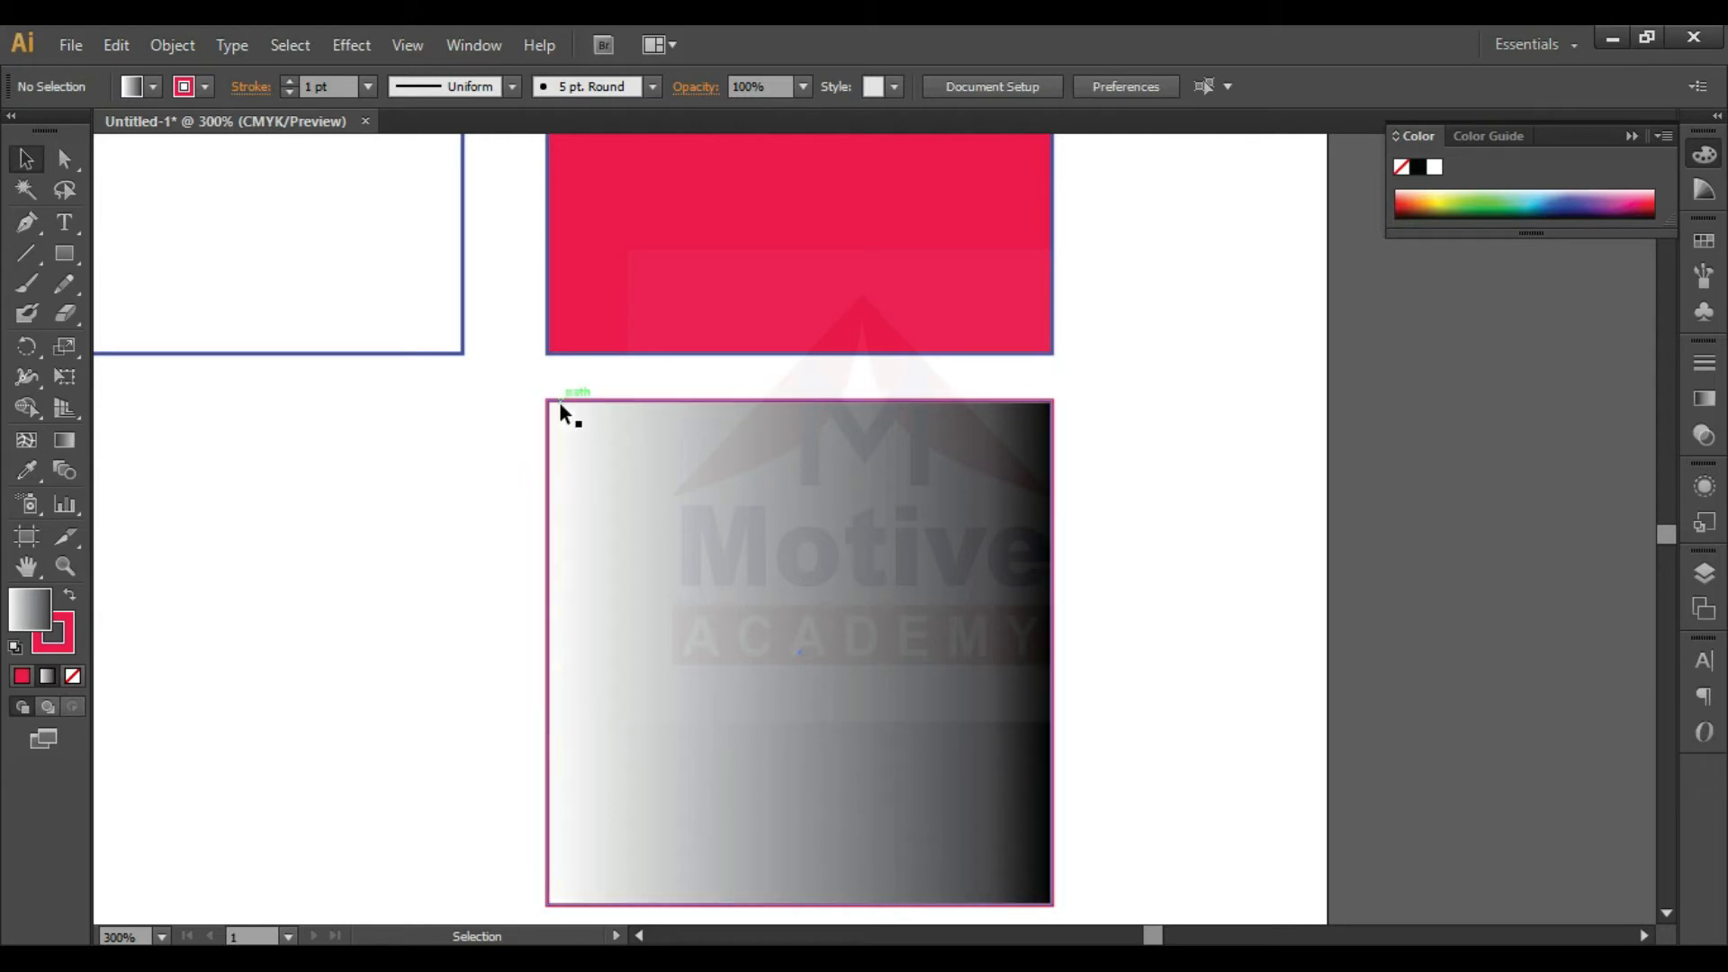
- Try to change the gradient's white stop to a CMYK purple, C 69.02 and M 96.86, with nothing selected
click(1704, 399)
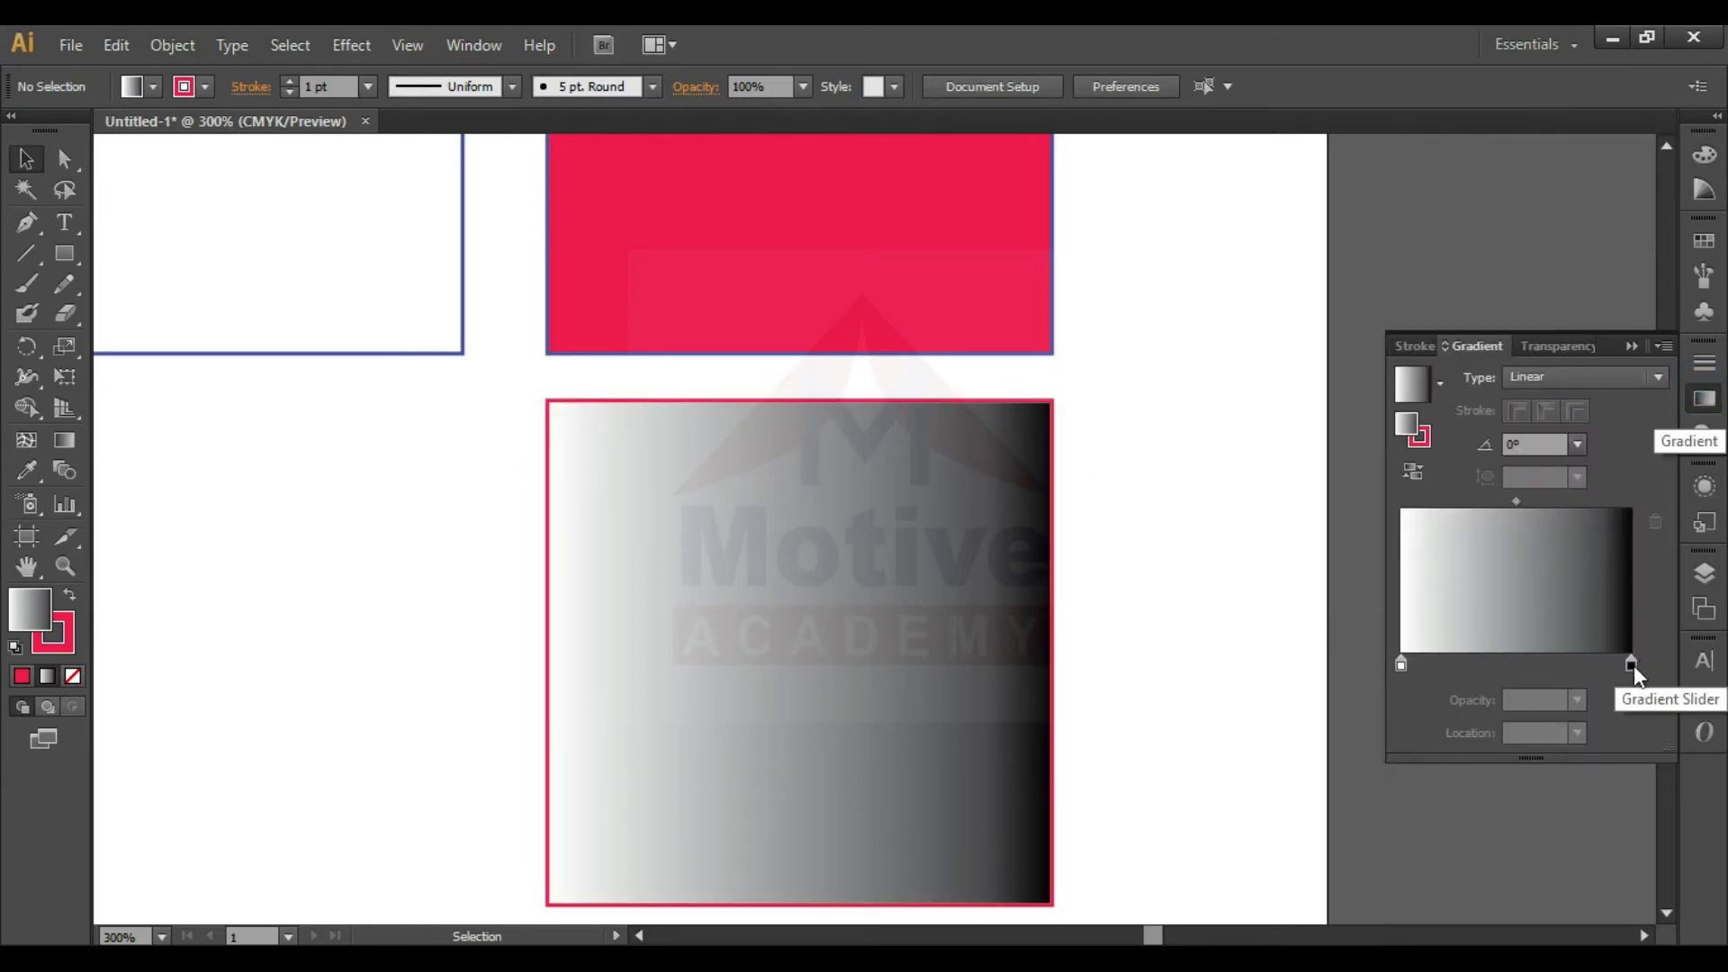
double_click(1400, 666)
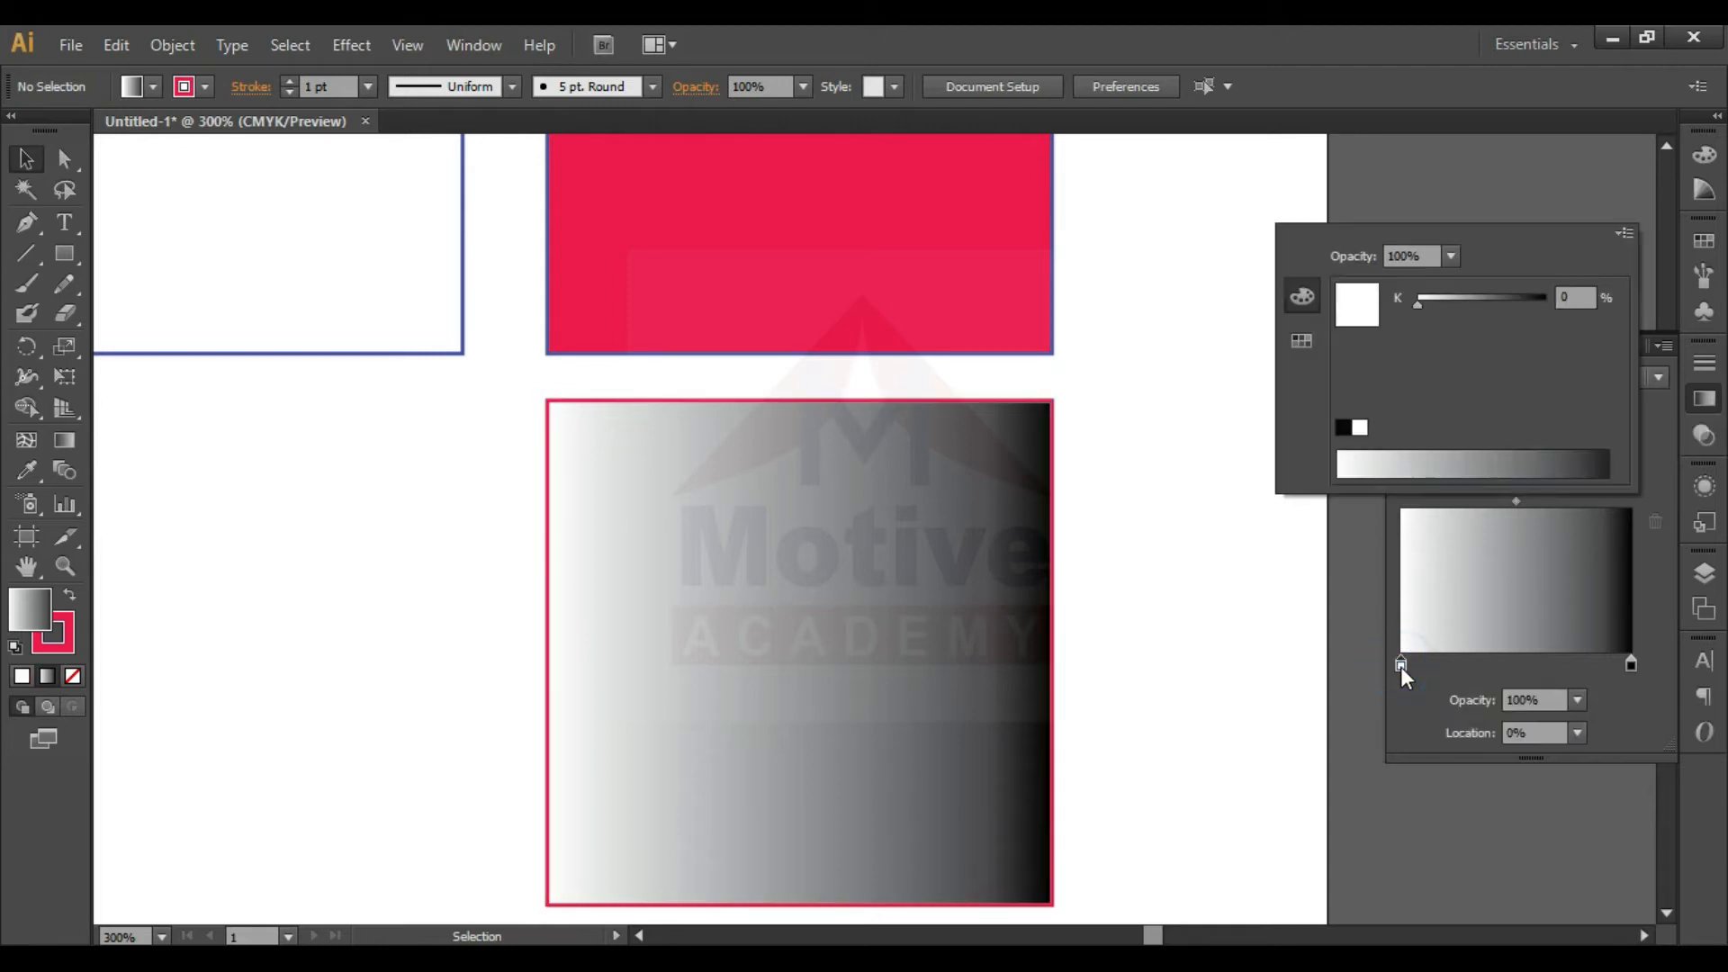
click(1623, 235)
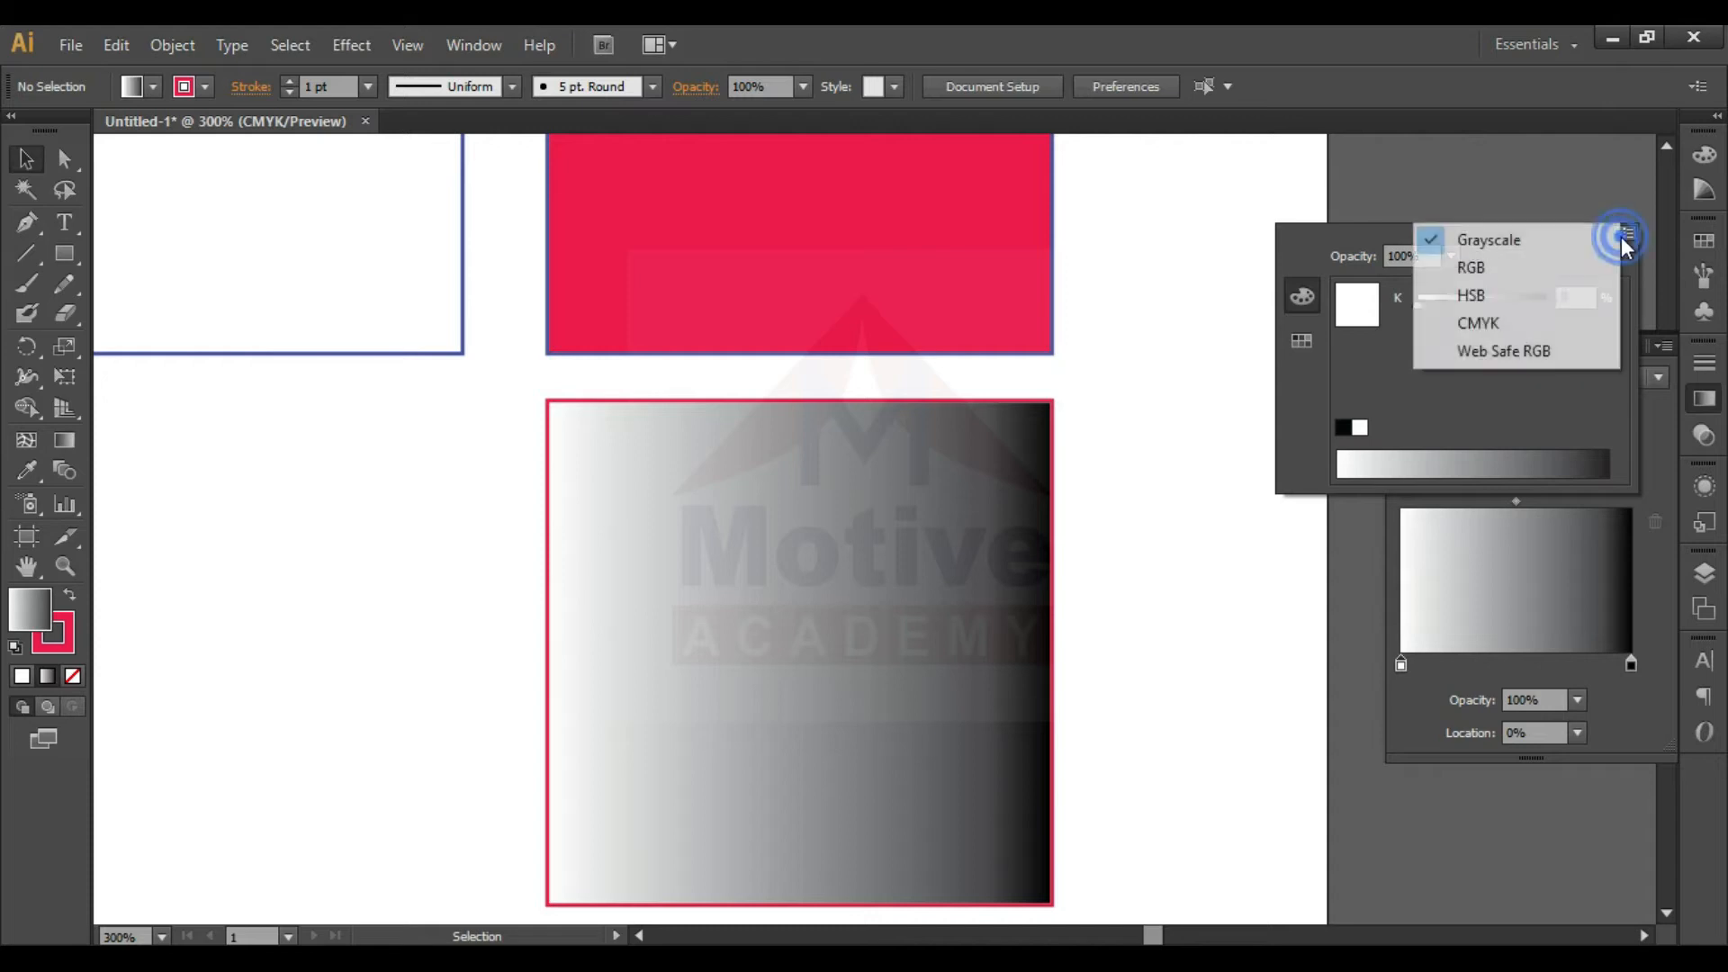
click(1482, 326)
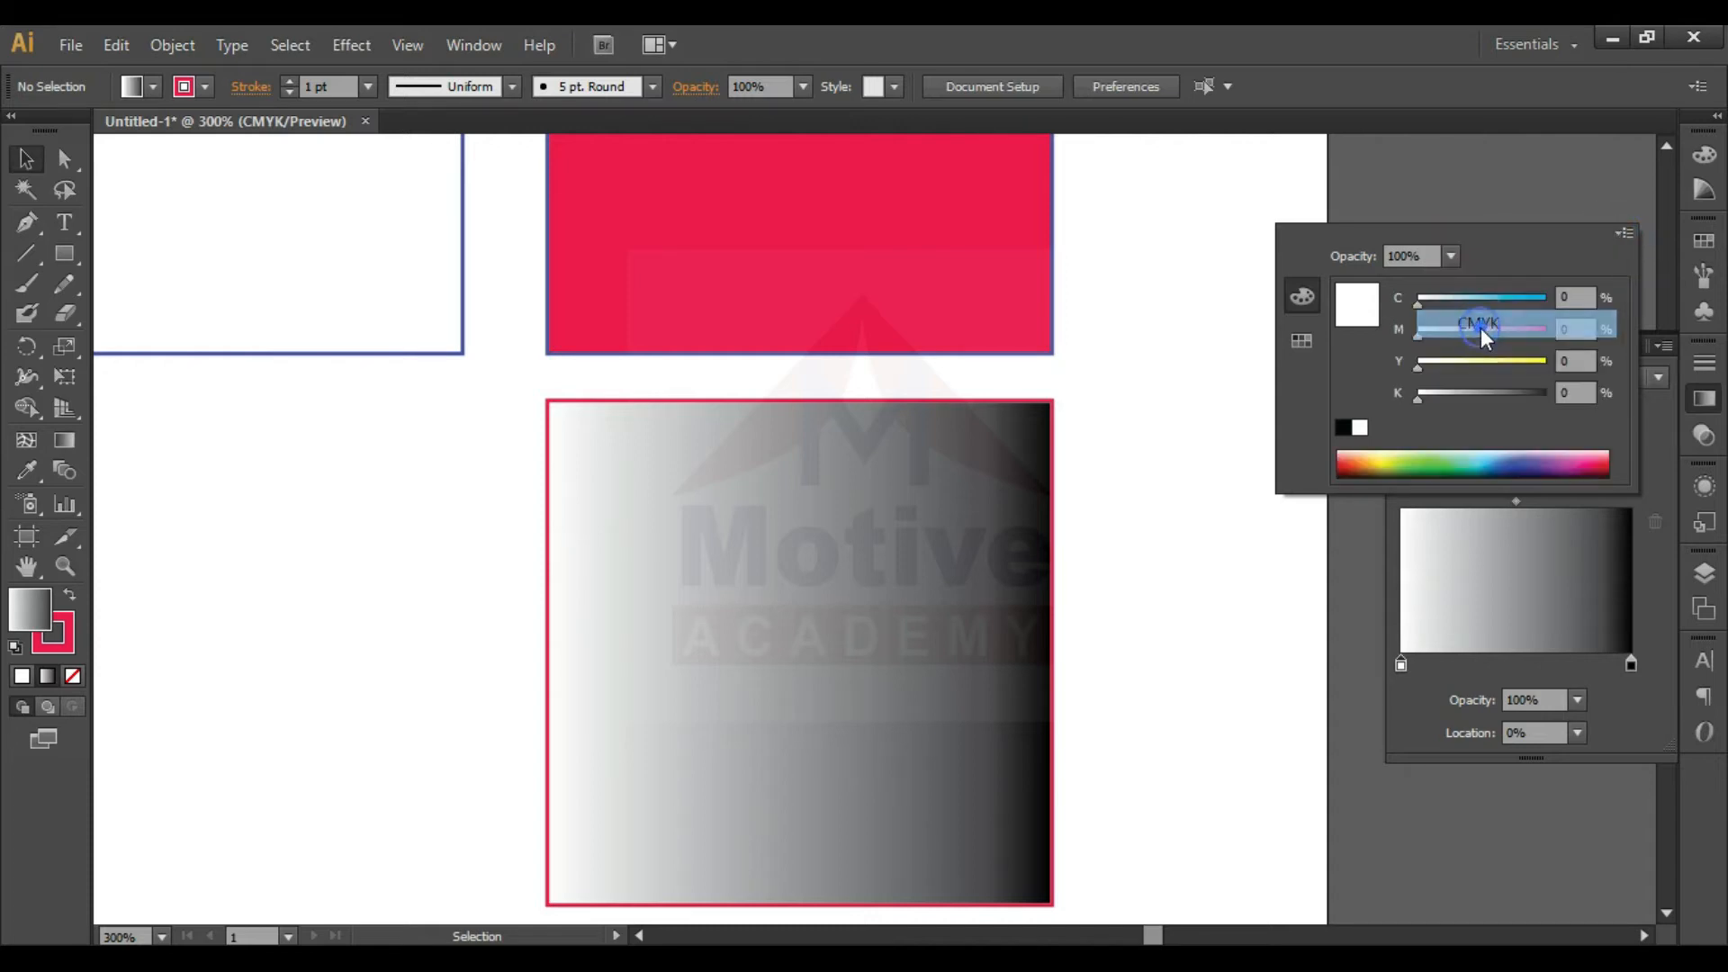
click(1528, 457)
click(1537, 463)
click(1548, 466)
click(1552, 463)
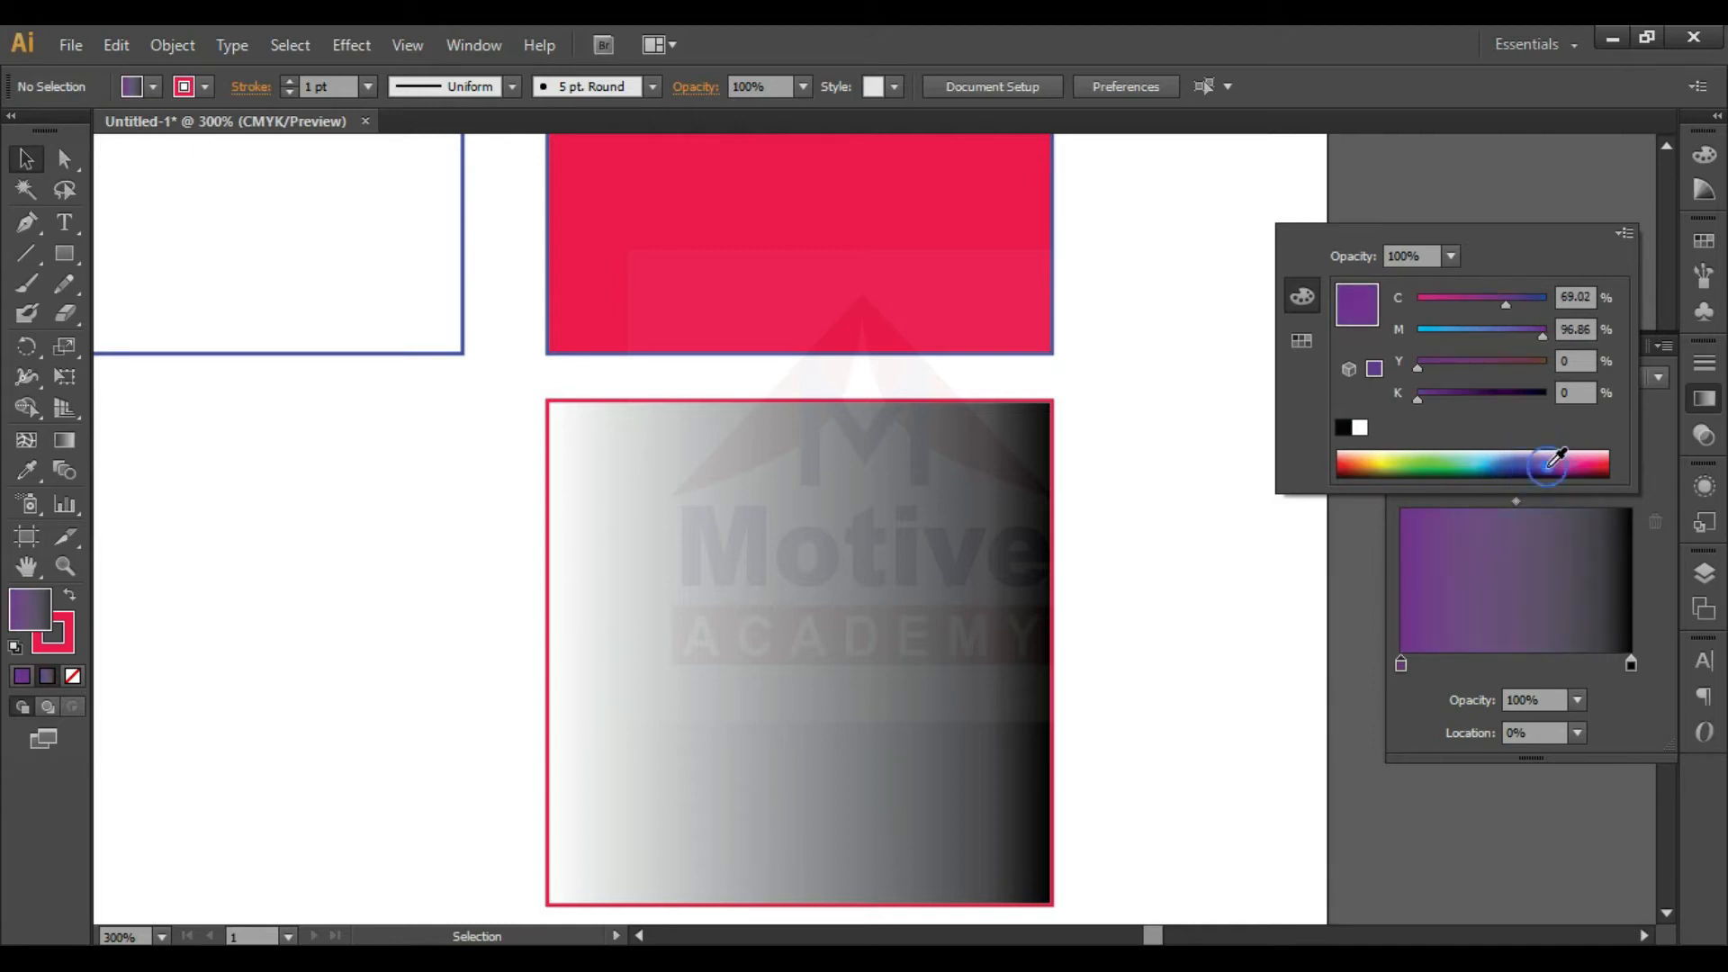
- Select the gradient square and recolor its white gradient stop to CMYK yellow, C 16.86, M 0, Y 100, K 0
click(1024, 409)
click(1024, 461)
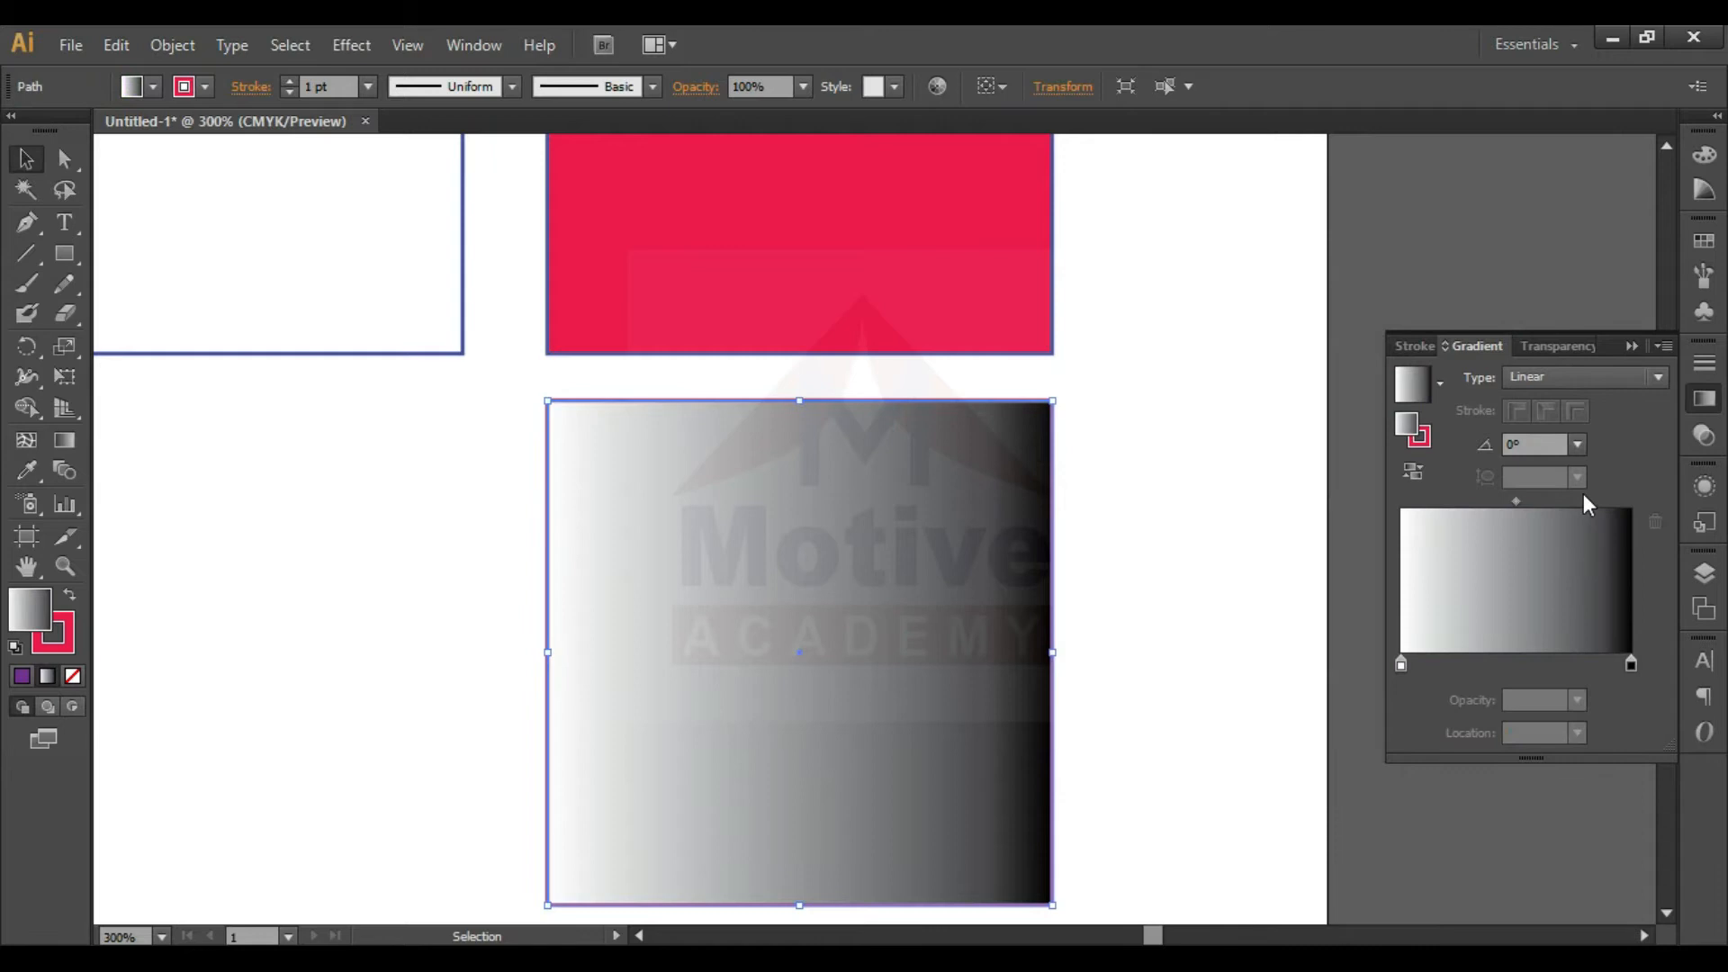
double_click(1401, 663)
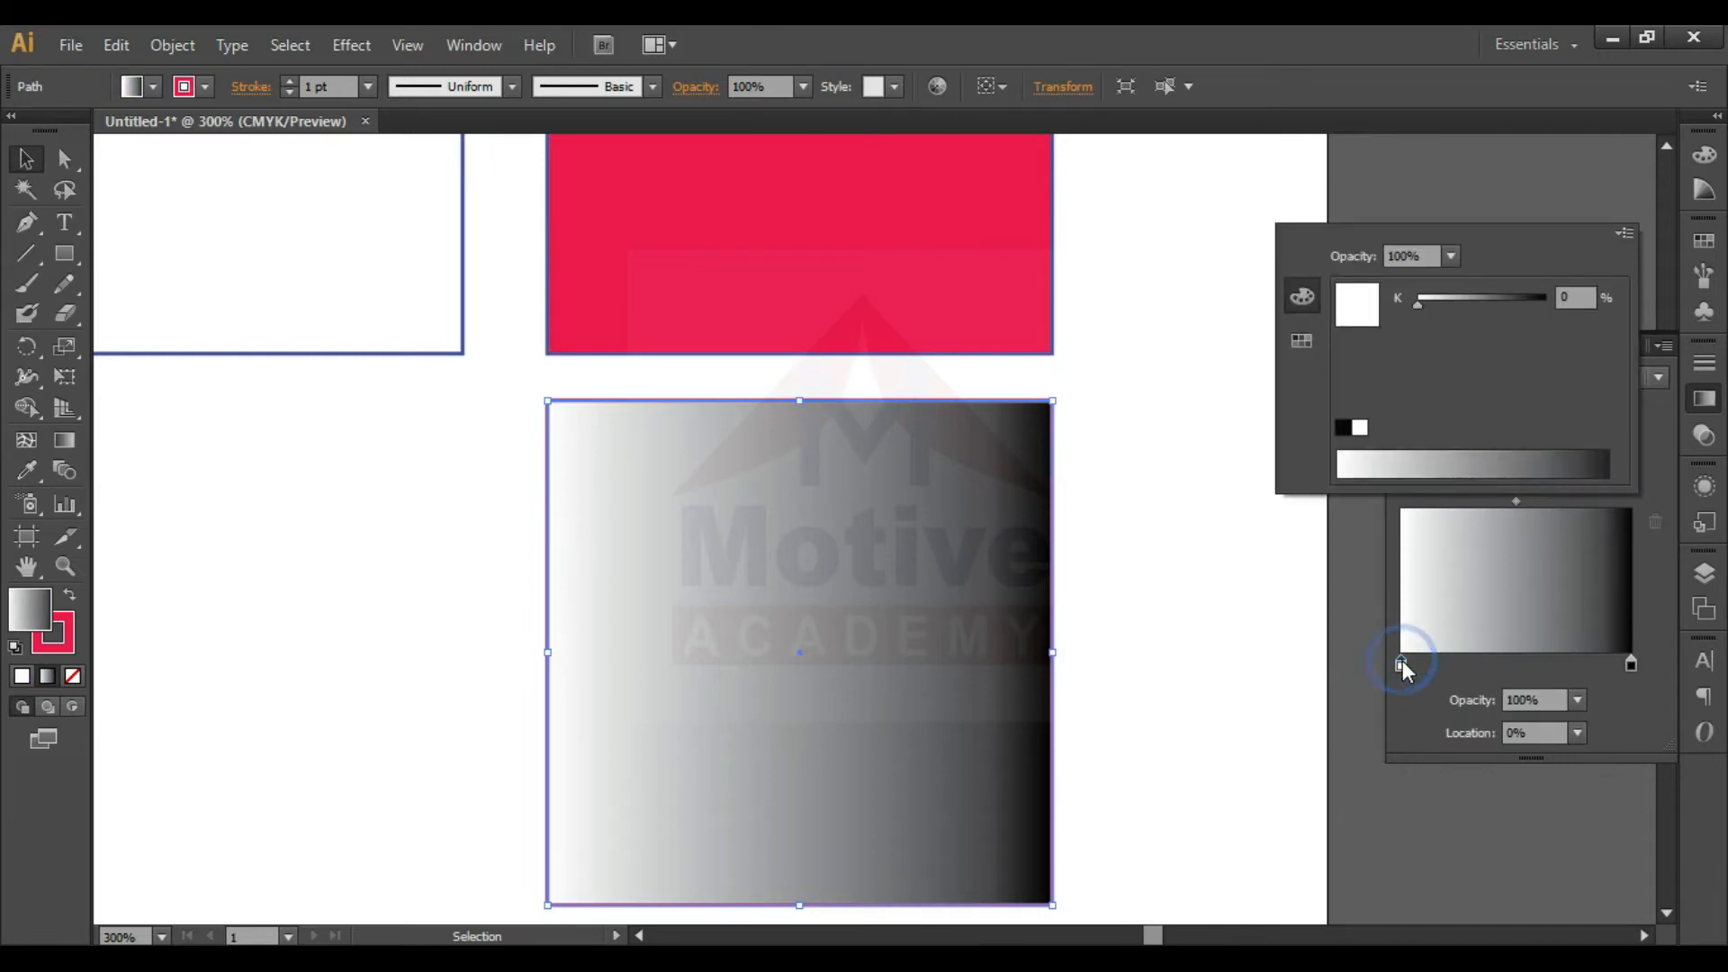
click(1623, 236)
click(1449, 324)
mouse_move(1393, 457)
mouse_down()
mouse_move(1346, 455)
mouse_move(1394, 453)
mouse_up()
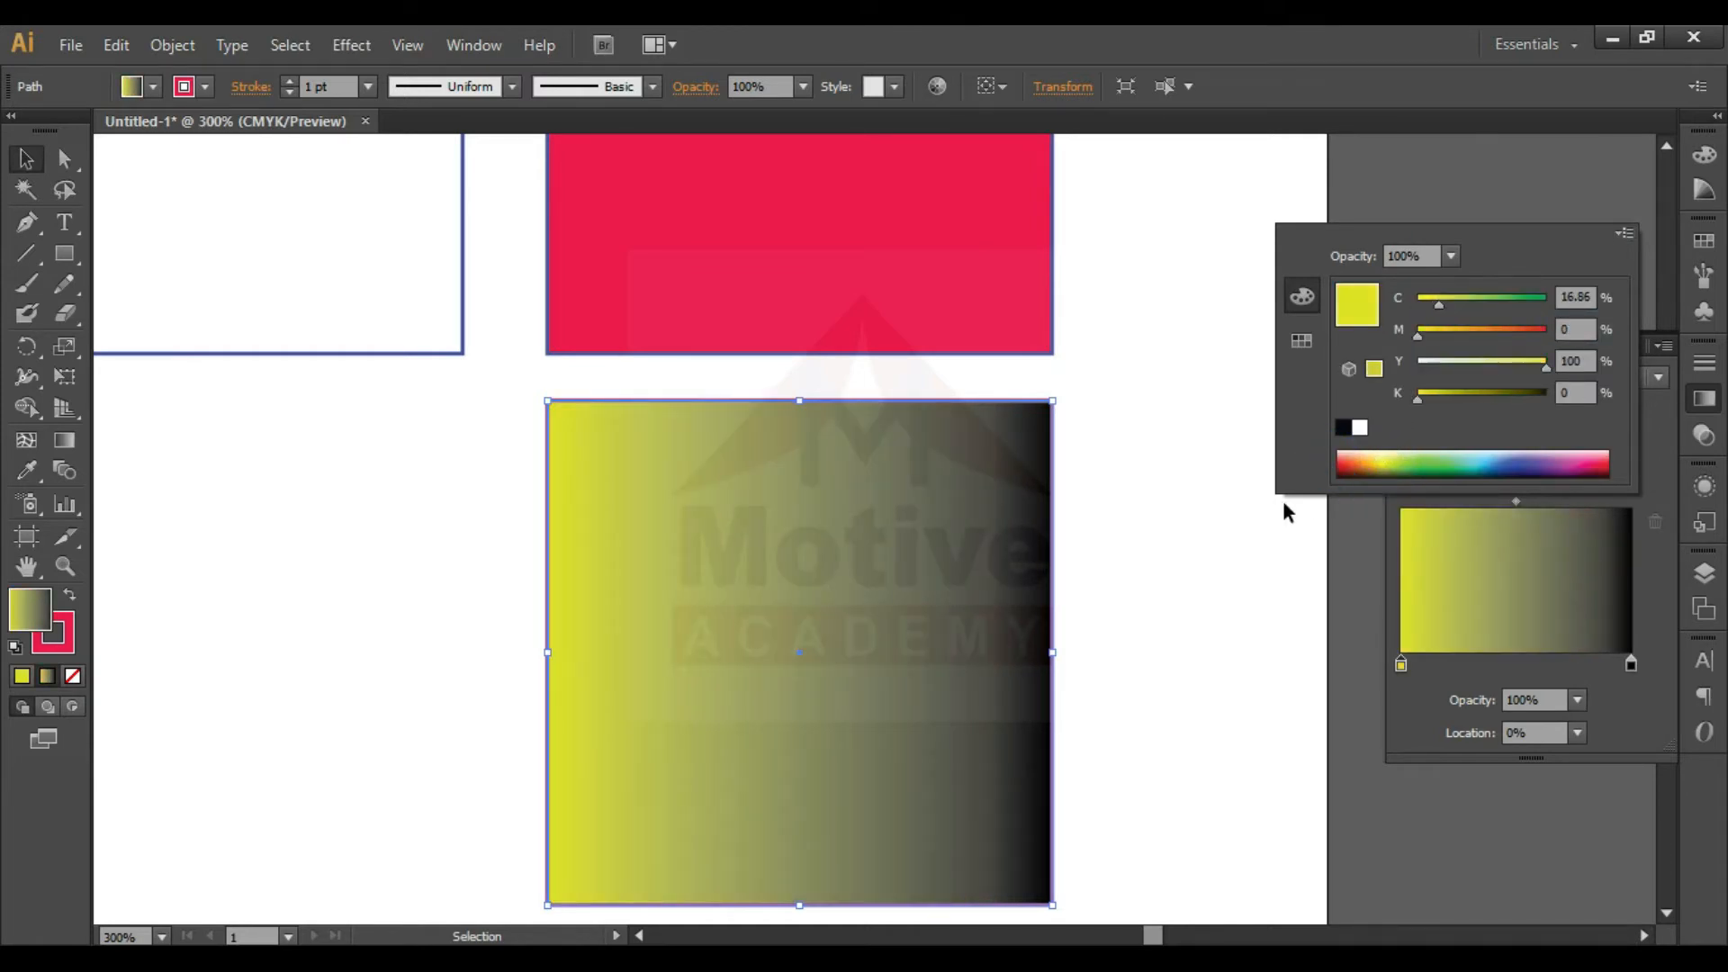
- Switch the gradient's black end stop to CMYK and set K to 0% to make it white
click(1631, 663)
double_click(1631, 663)
click(1625, 234)
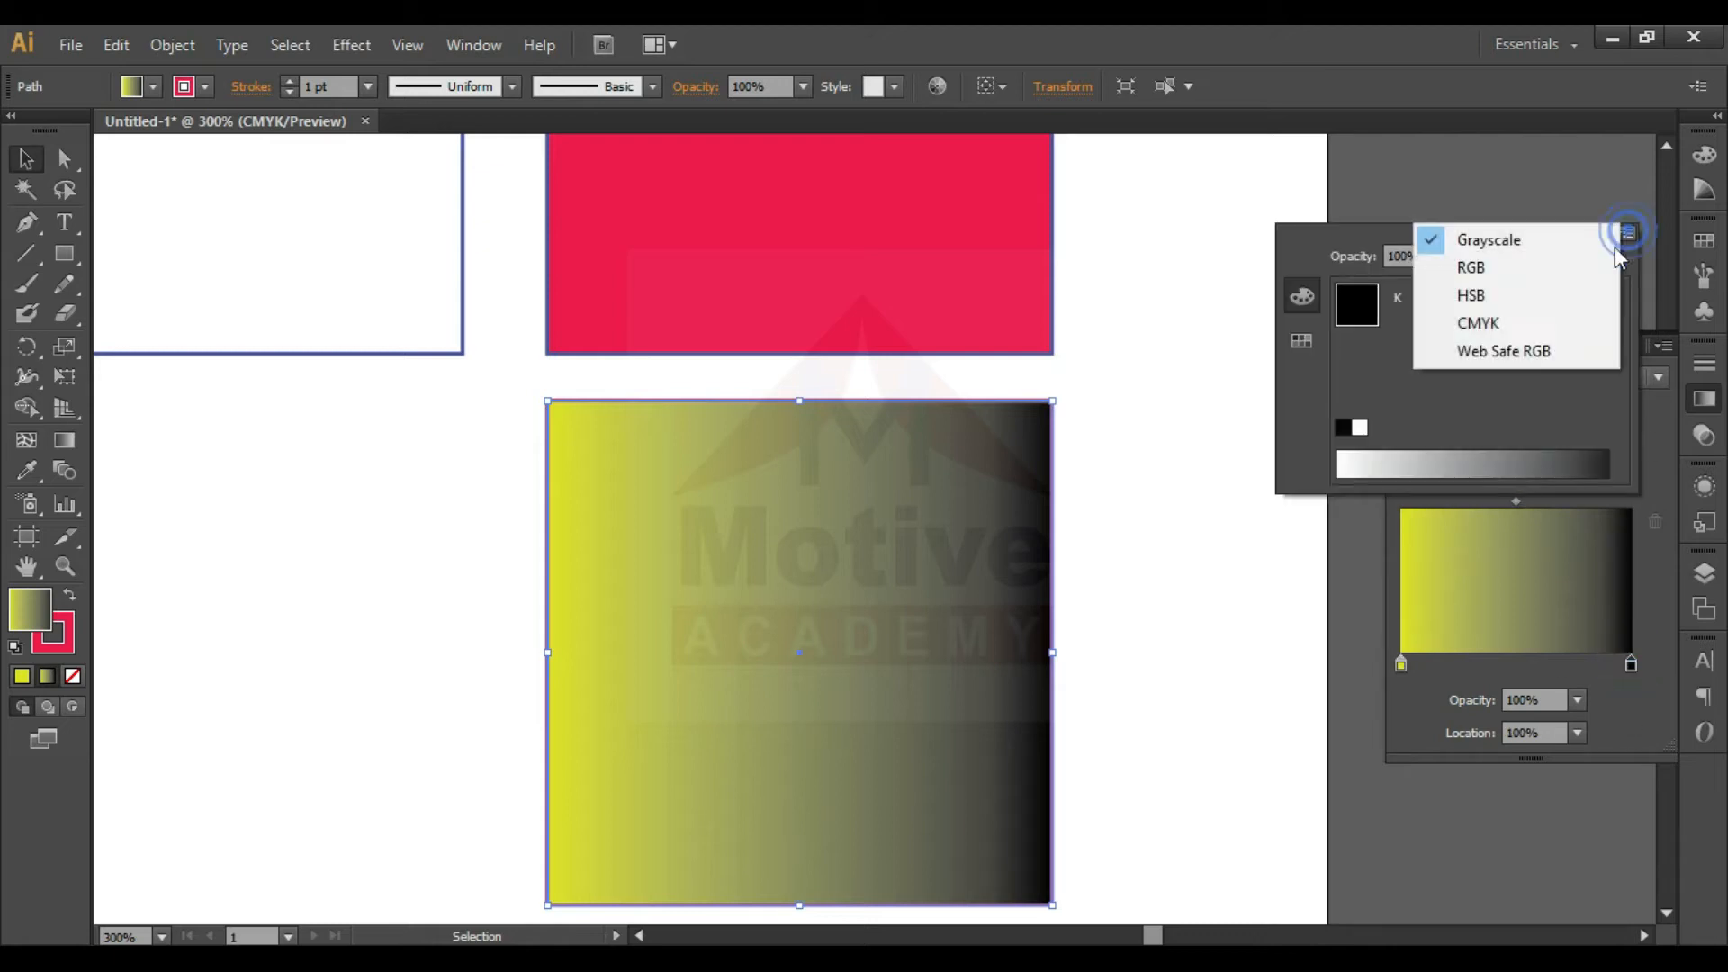
click(1535, 322)
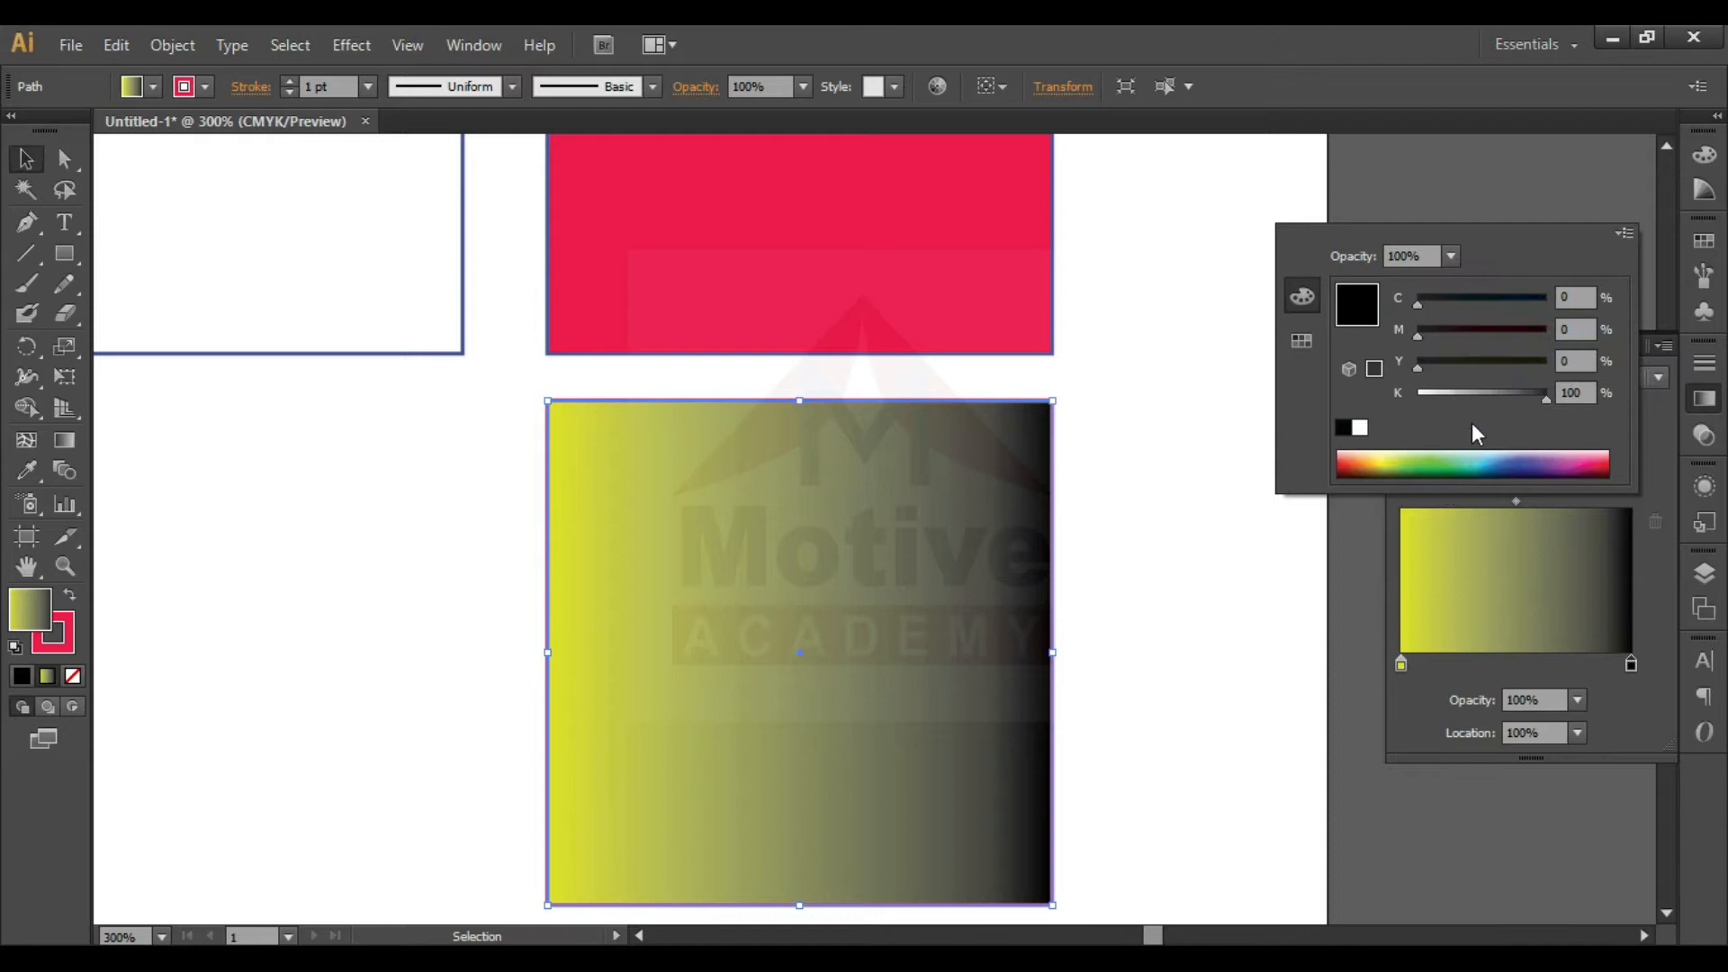
drag(1445, 402, 1421, 396)
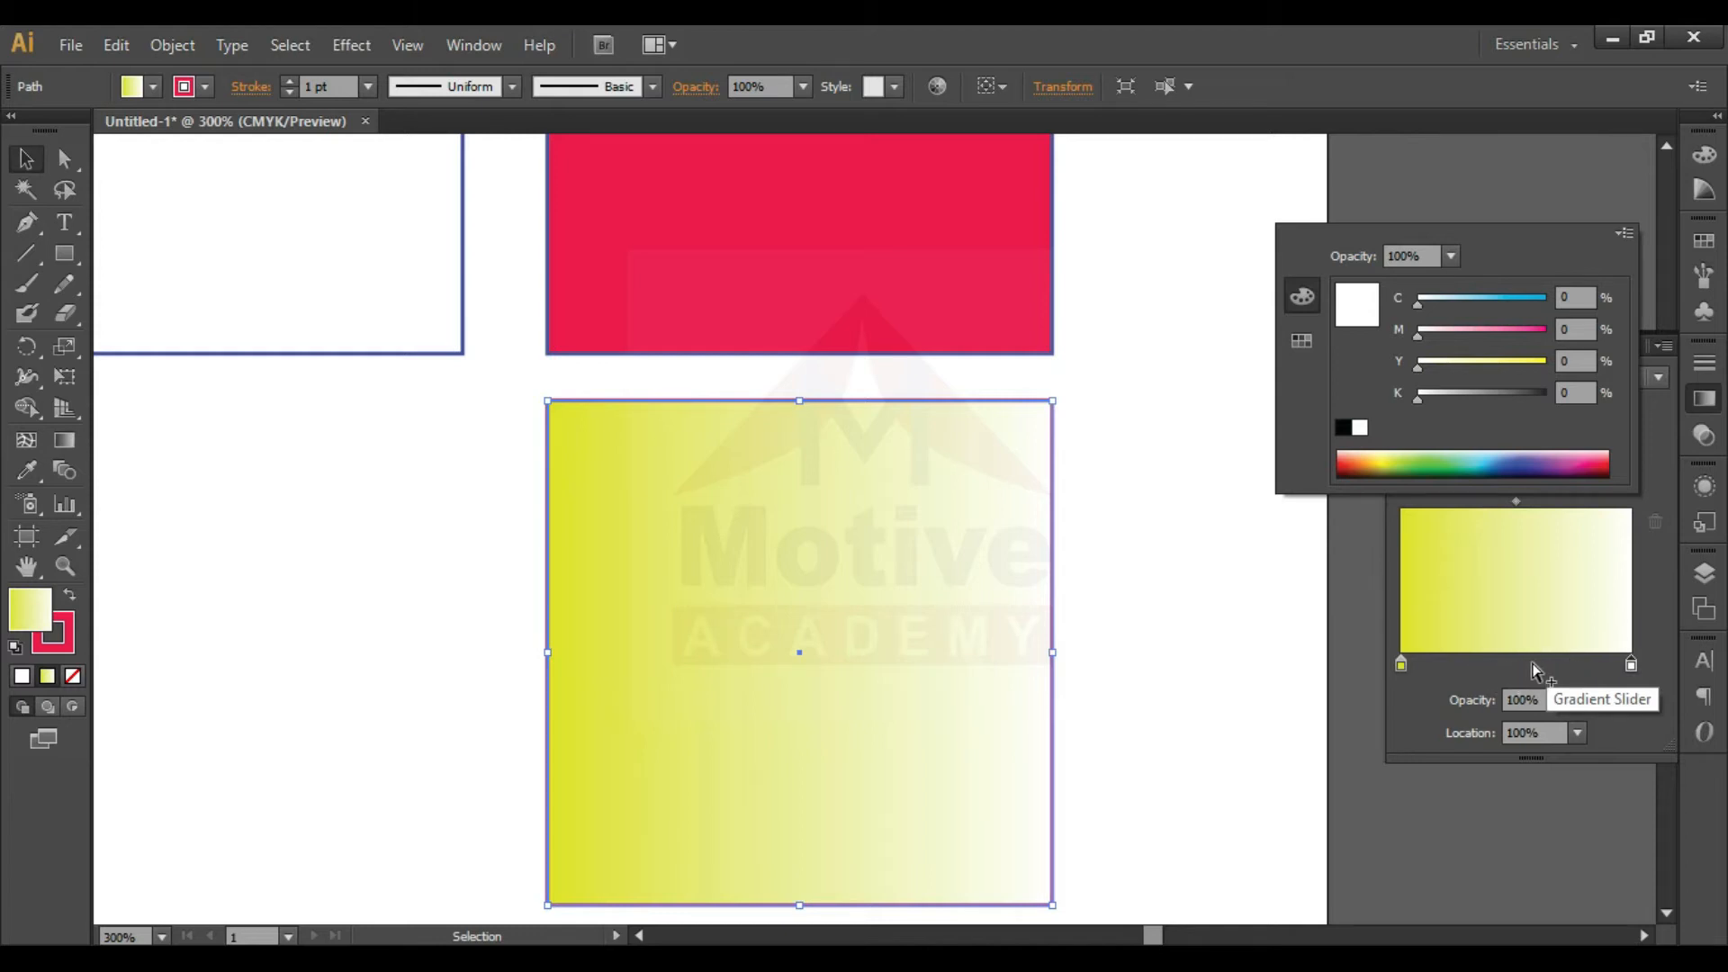
key(Escape)
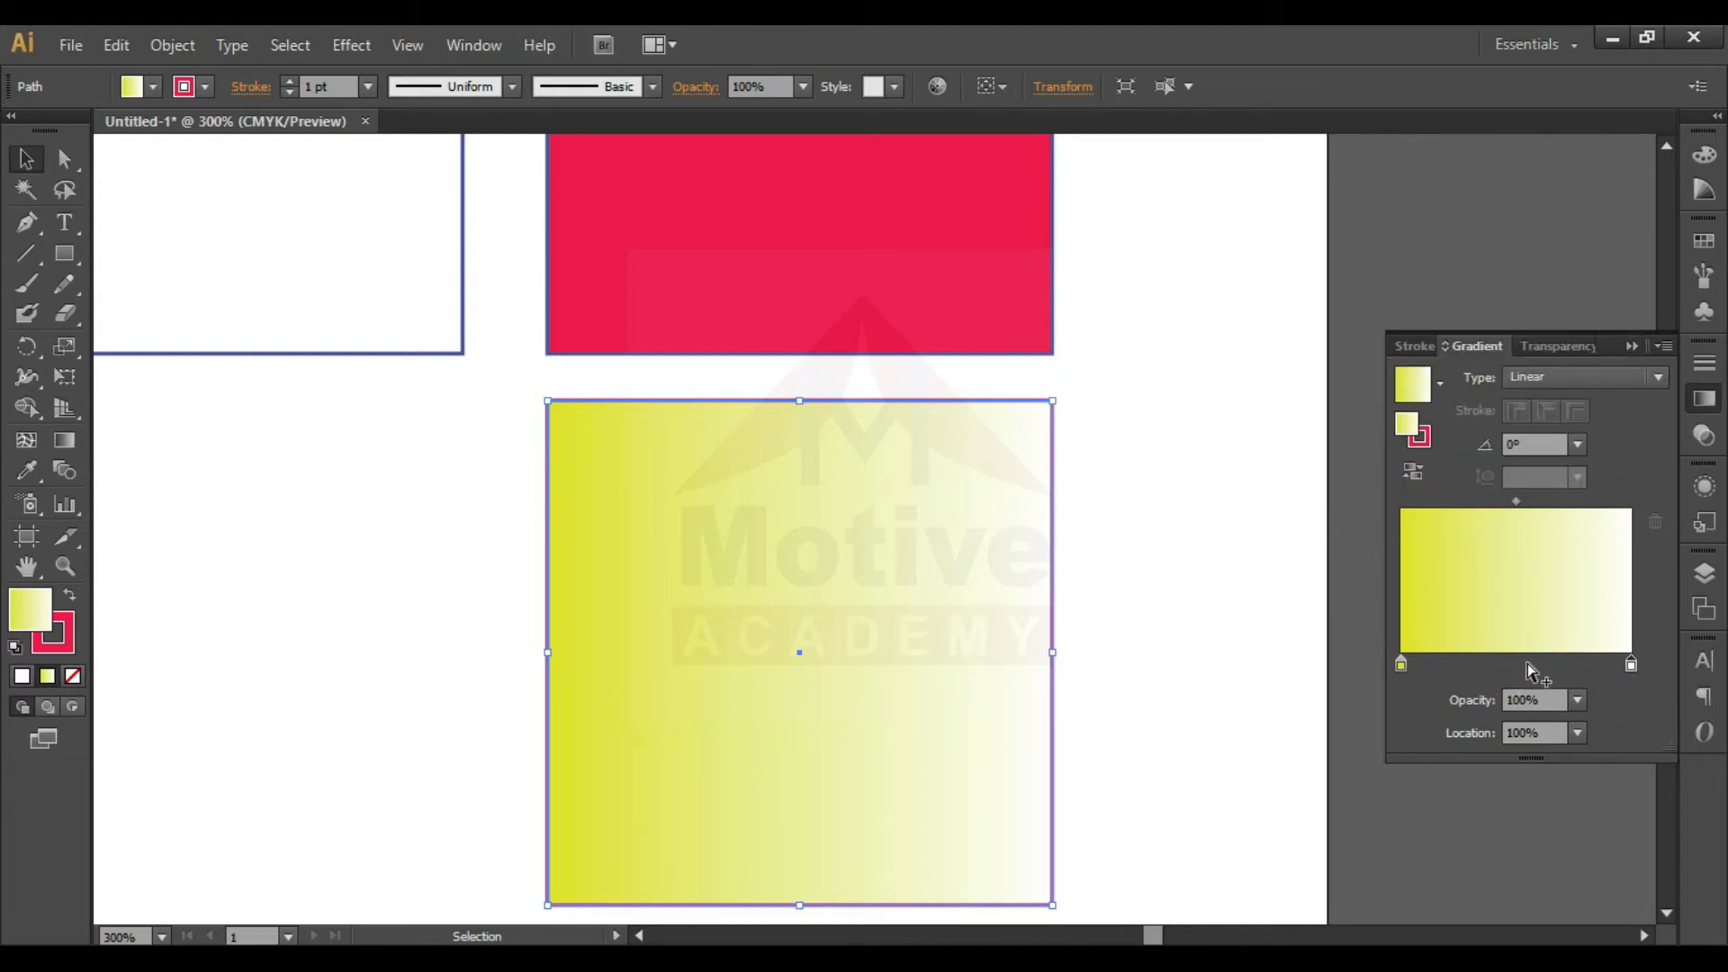
- Add a gradient stop at location 54.84% and set its magenta to 100% for a pinkish red
click(1527, 664)
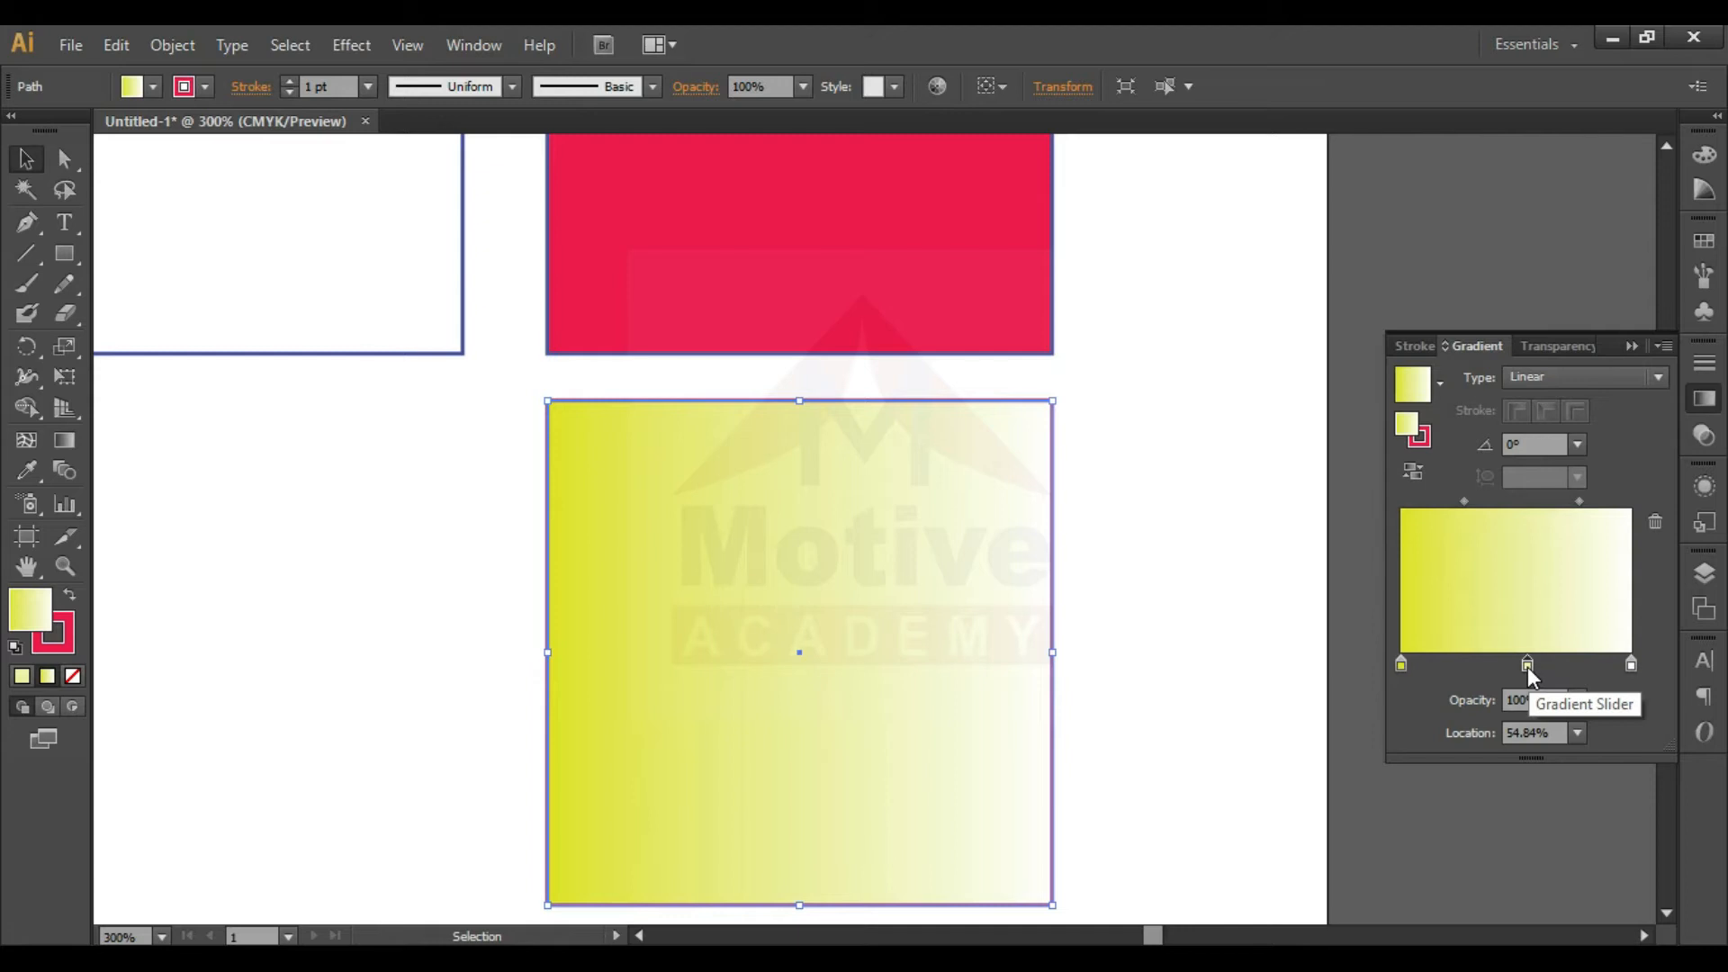
double_click(1528, 664)
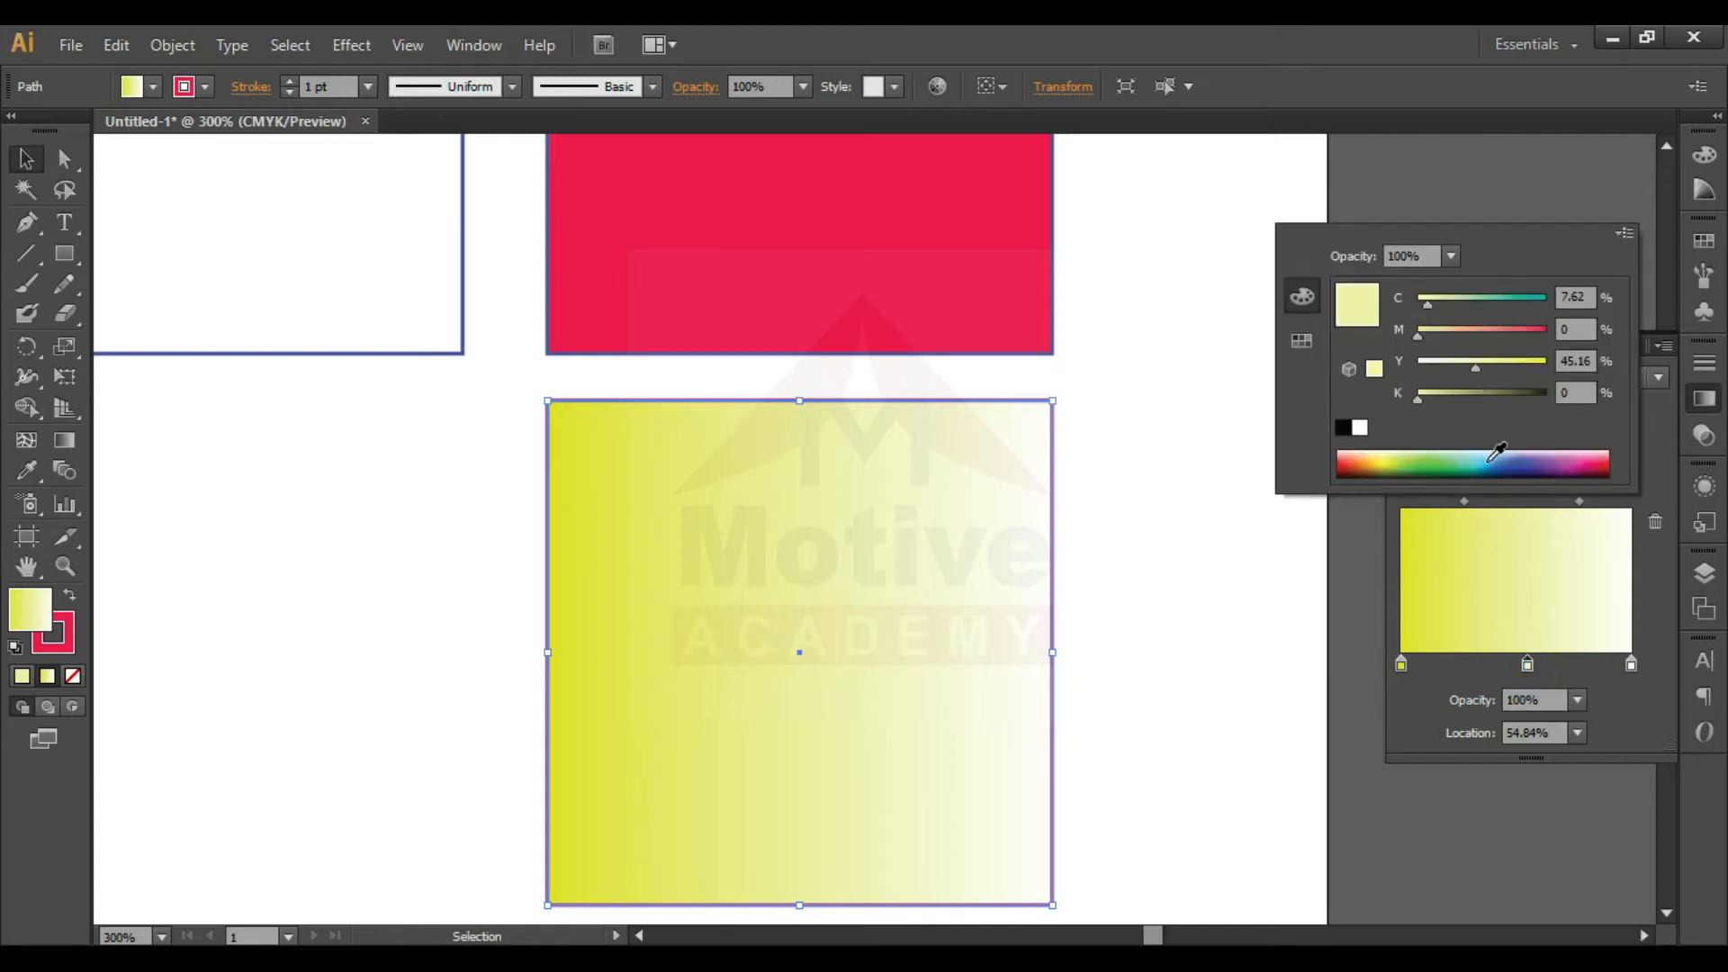
drag(1538, 331, 1563, 332)
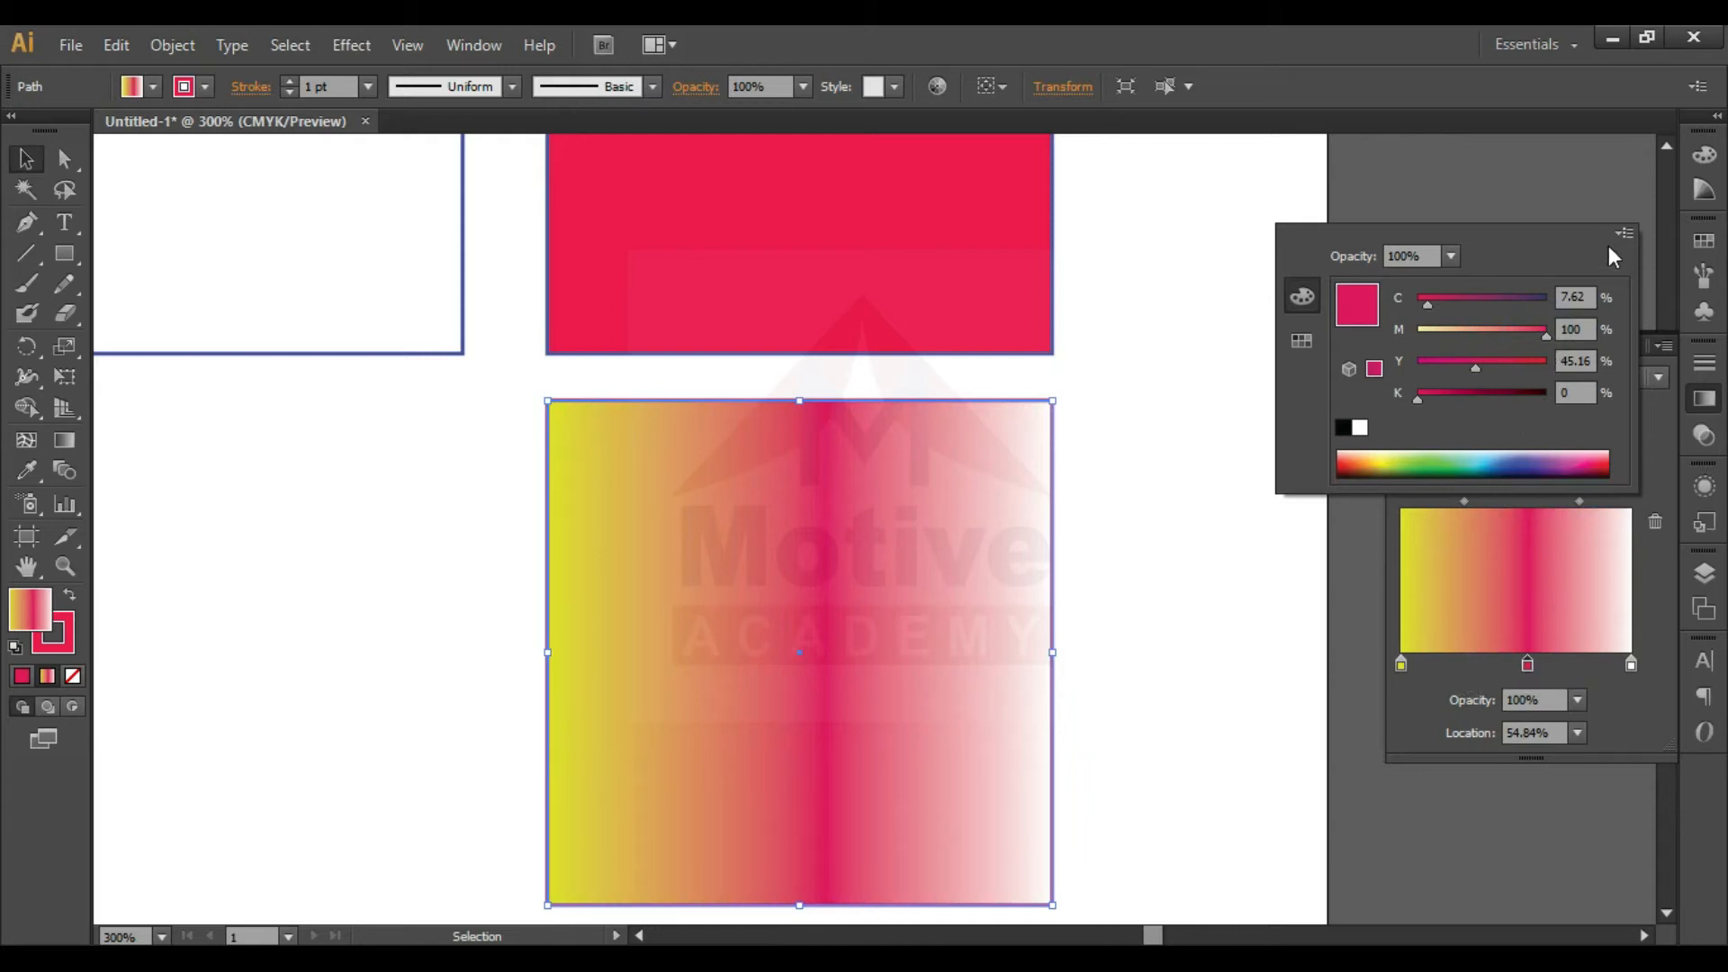
- Add another gradient stop at location 27.96% and set its cyan to 100% for a dark teal green
click(1466, 666)
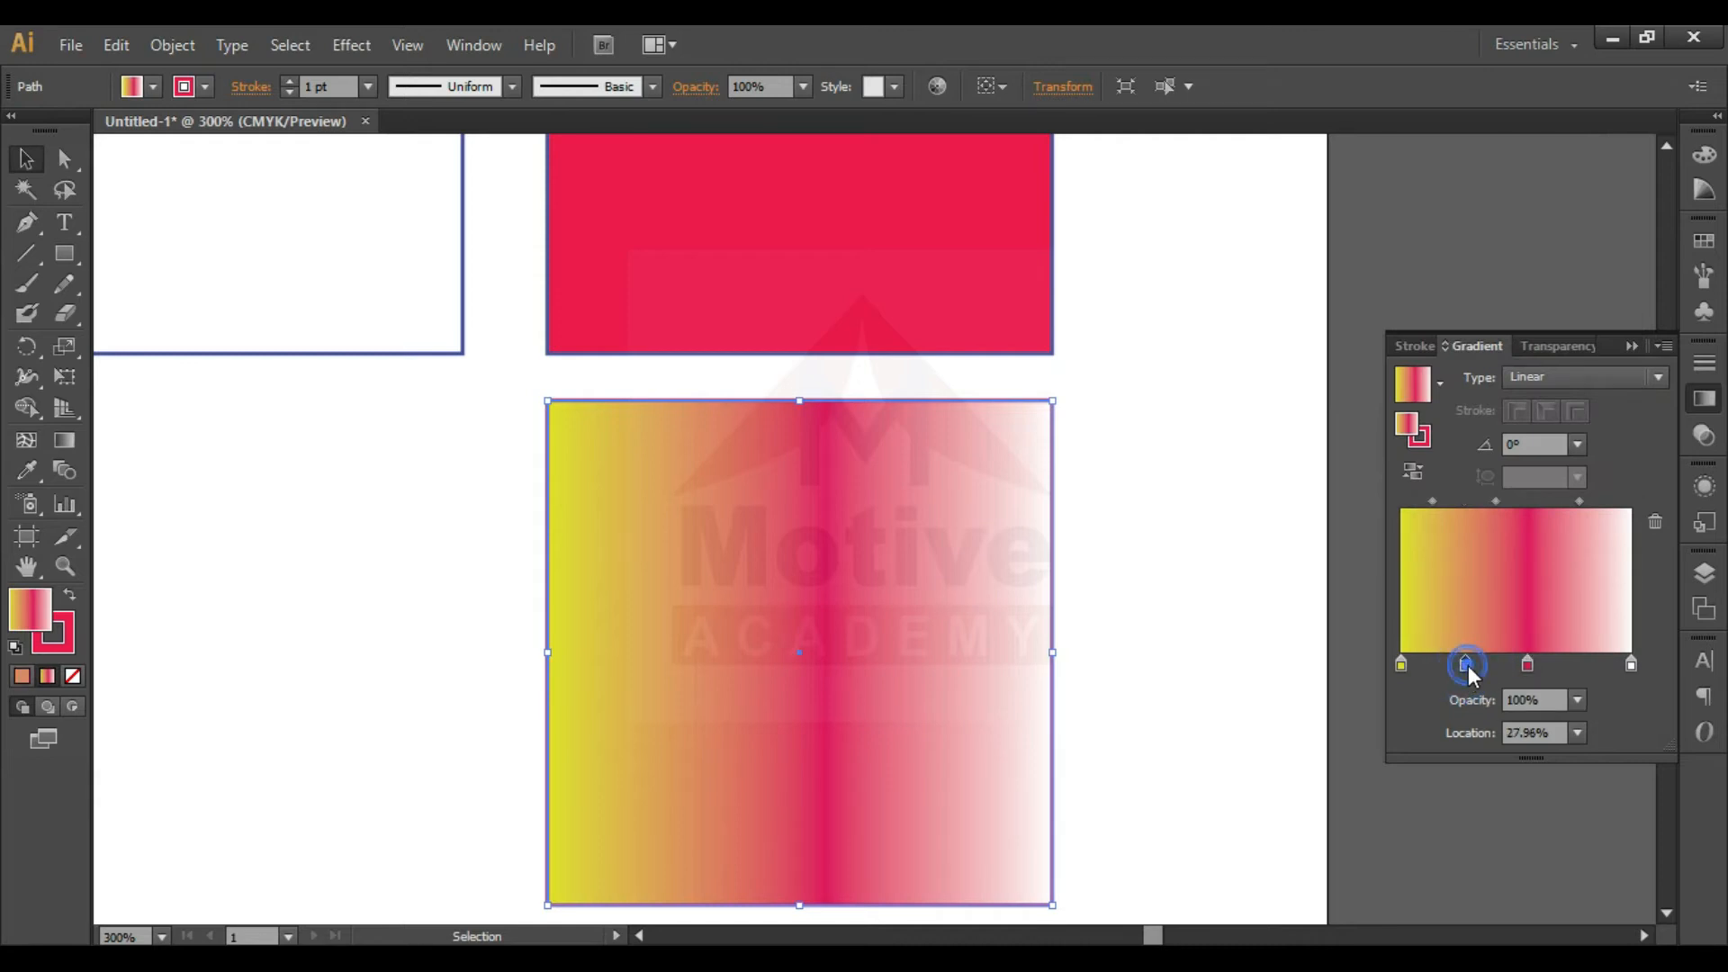
double_click(1466, 666)
click(1538, 300)
drag(1541, 306, 1548, 305)
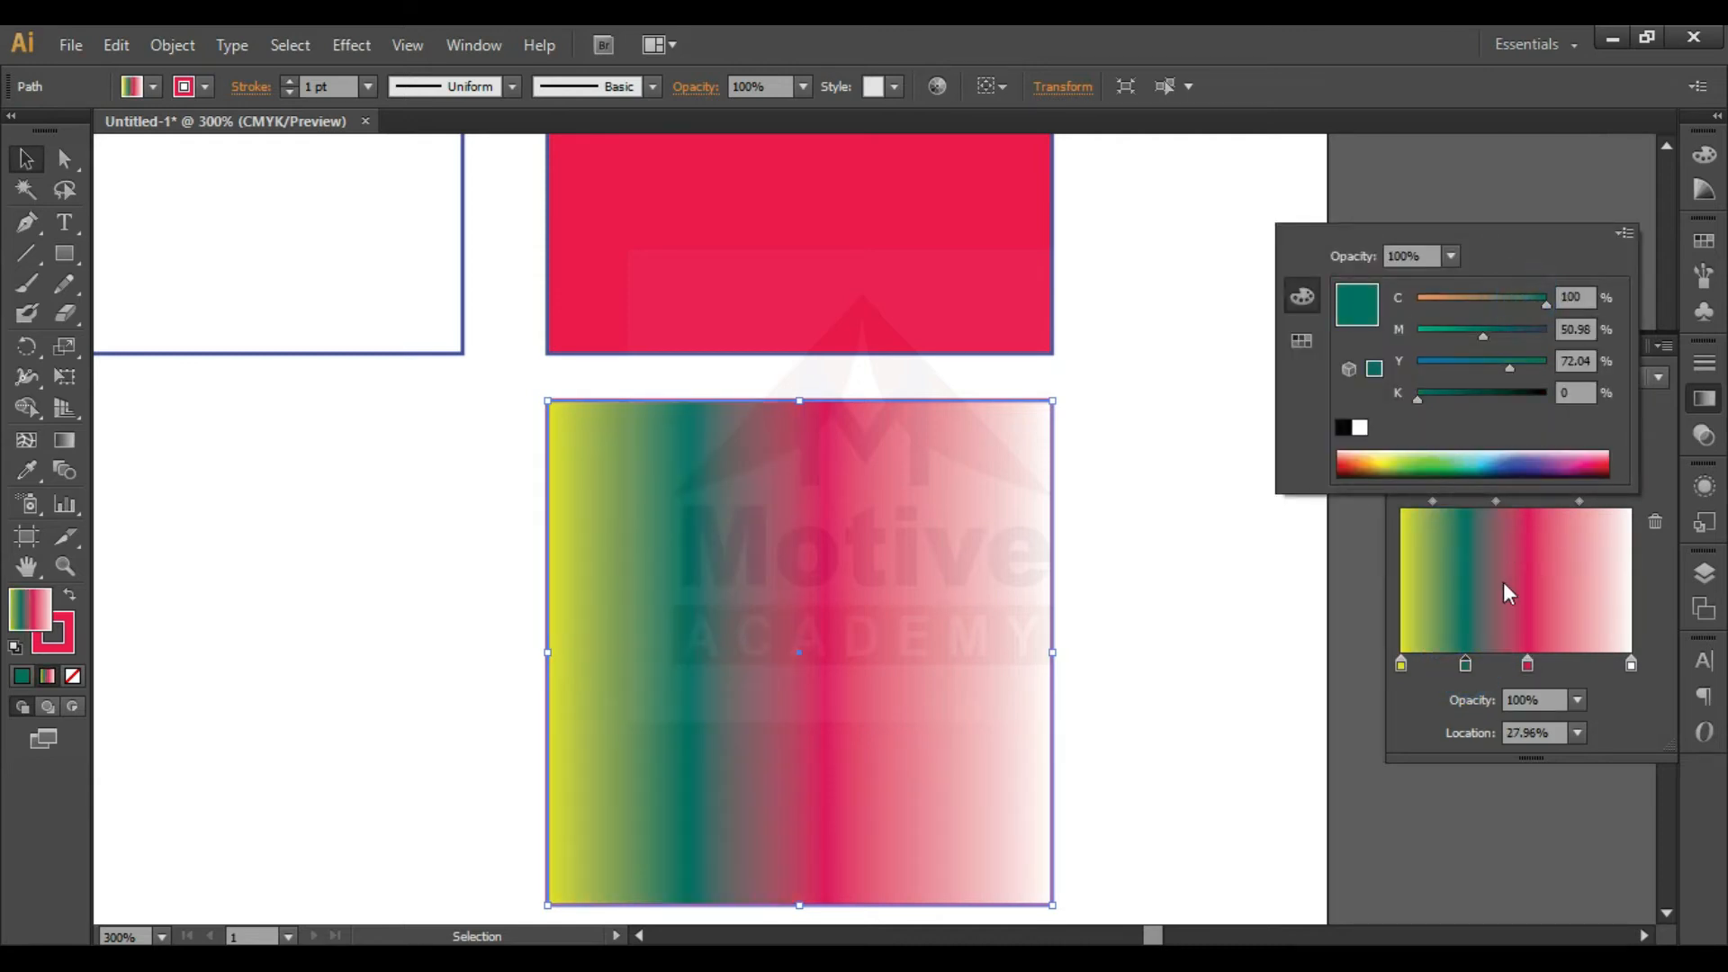
- Recolor the gradient's white end stop to a dark teal using full cyan, no magenta, and some yellow and black
click(1585, 663)
double_click(1585, 663)
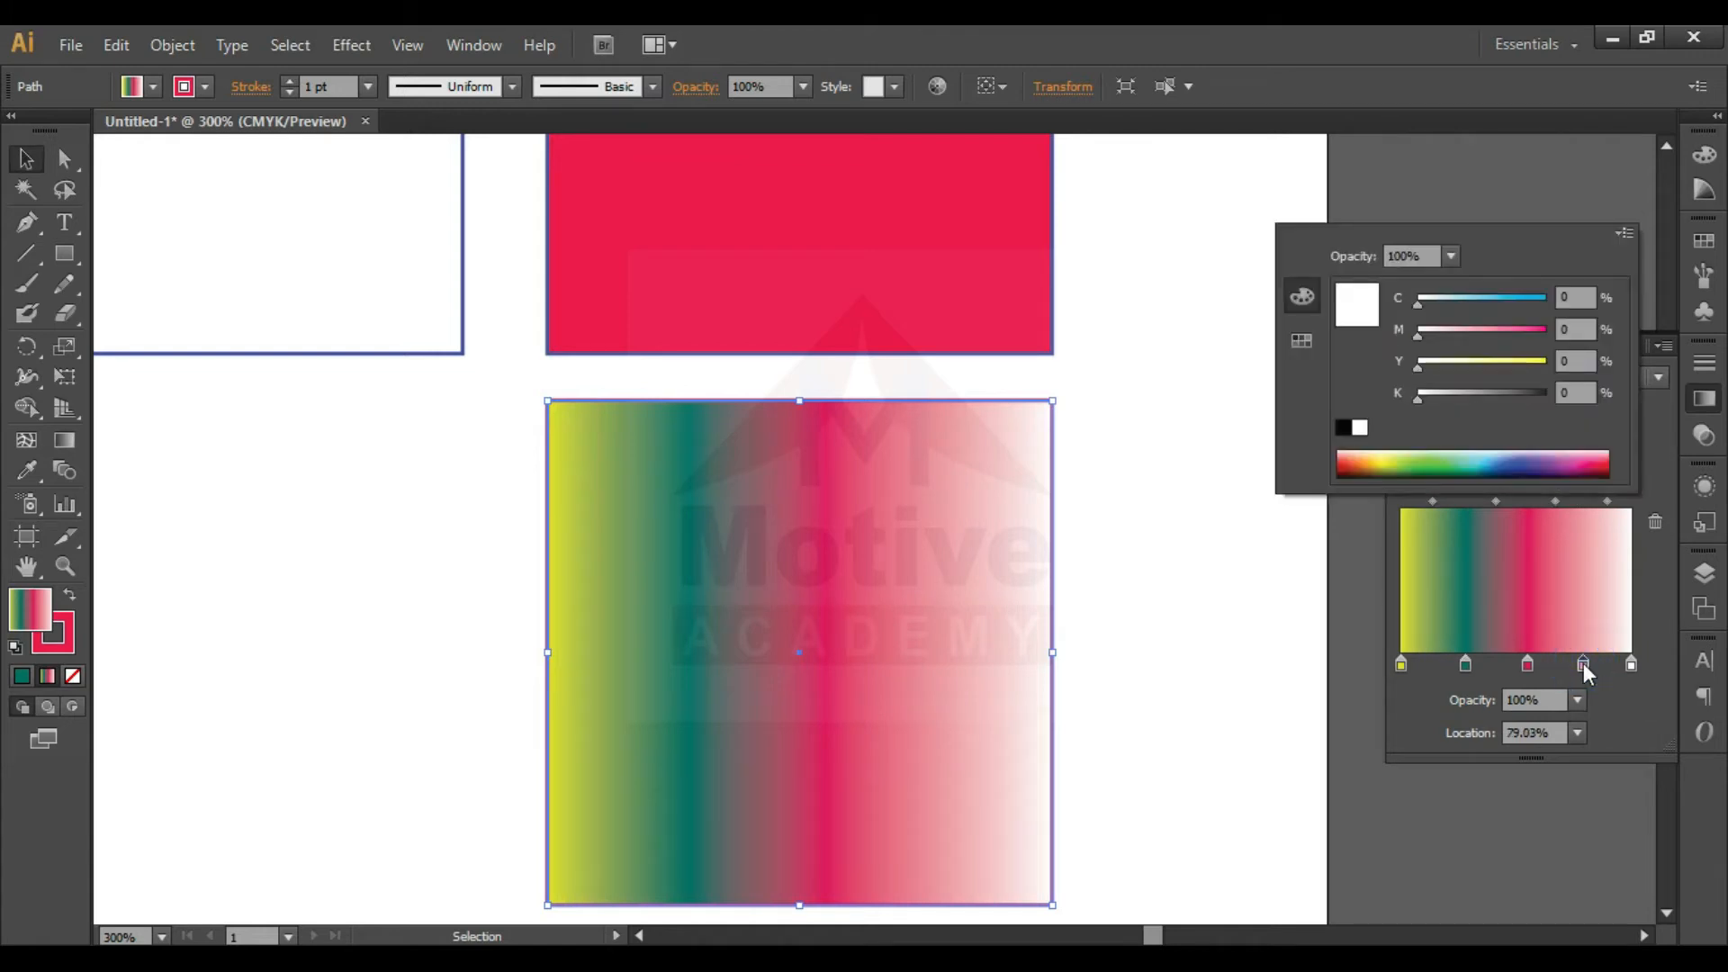
click(1536, 336)
click(1506, 396)
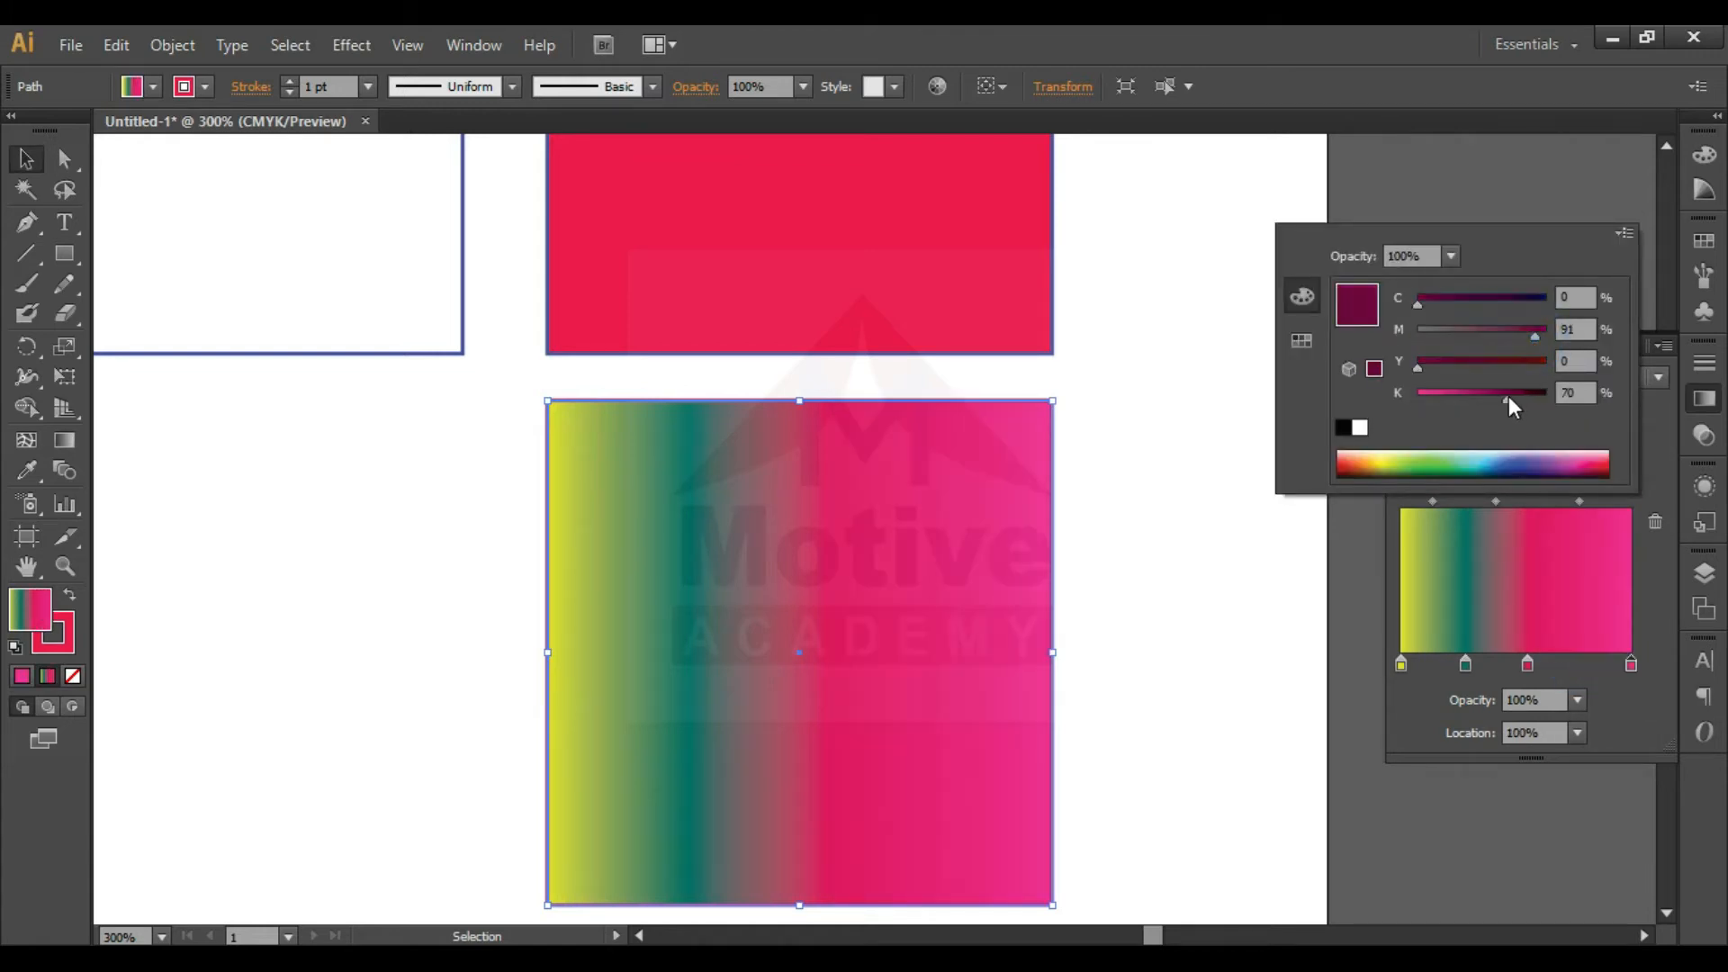
click(1471, 362)
drag(1513, 327, 1415, 326)
drag(1420, 304, 1547, 306)
click(1211, 611)
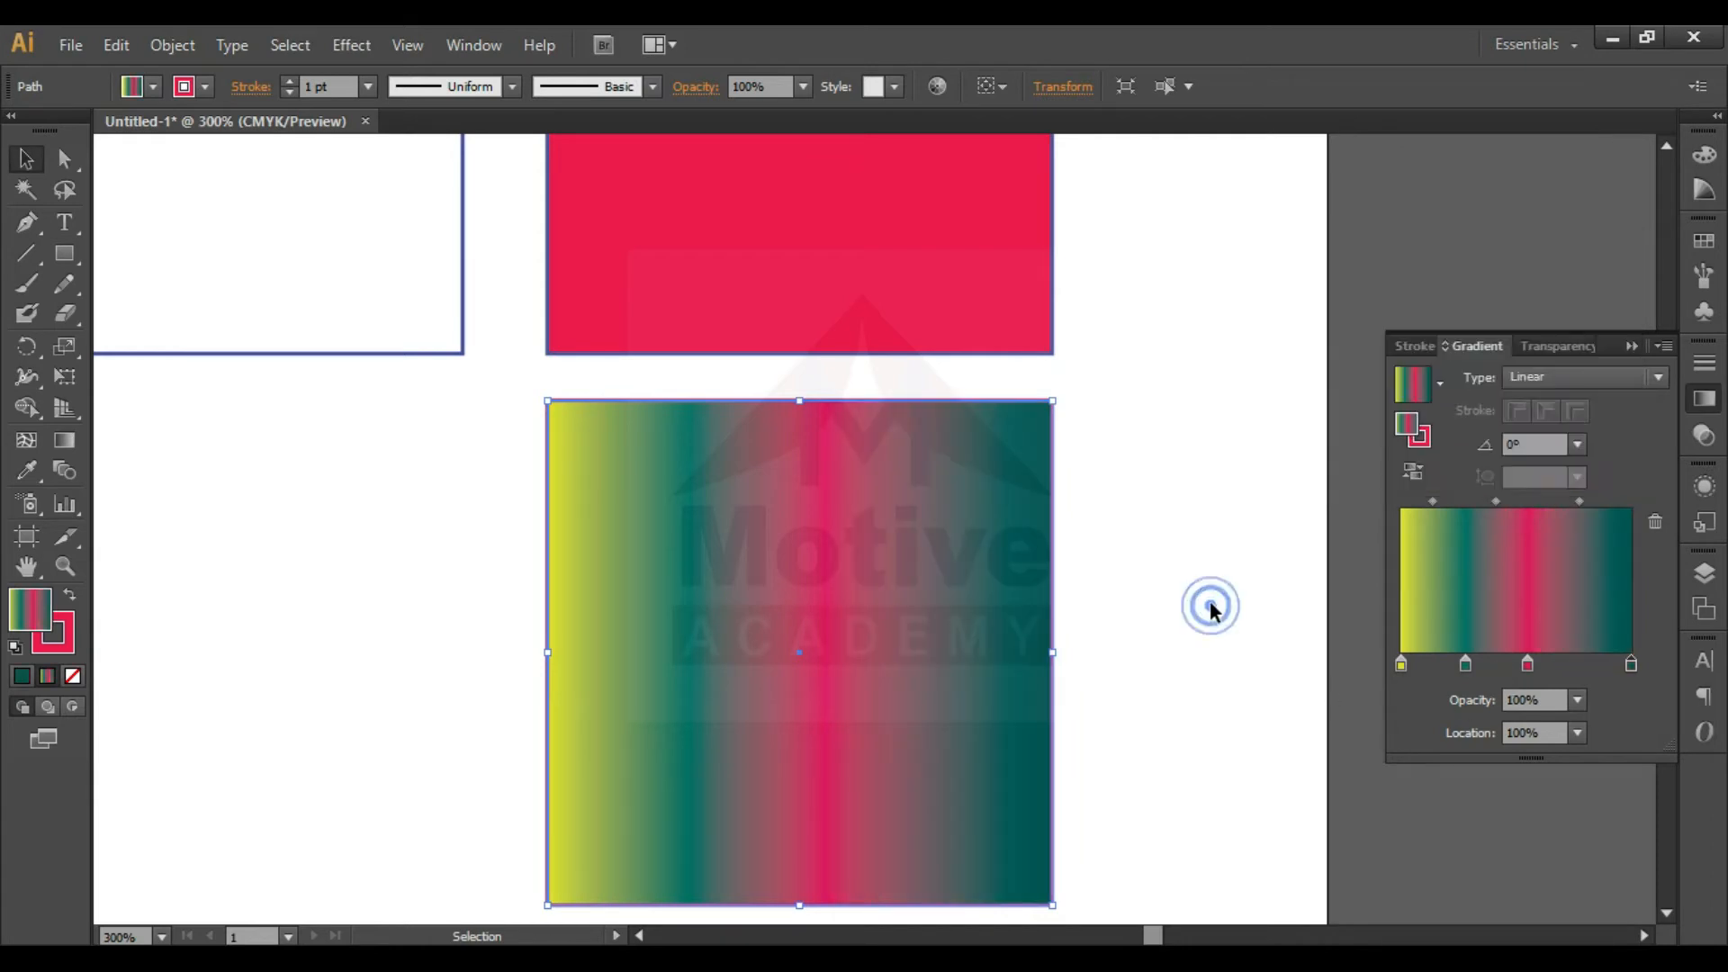
- Add a gradient stop at location 79.03% and color it dark navy, C 100, M 100, Y 24.31, K 41.18
click(1583, 668)
double_click(1584, 668)
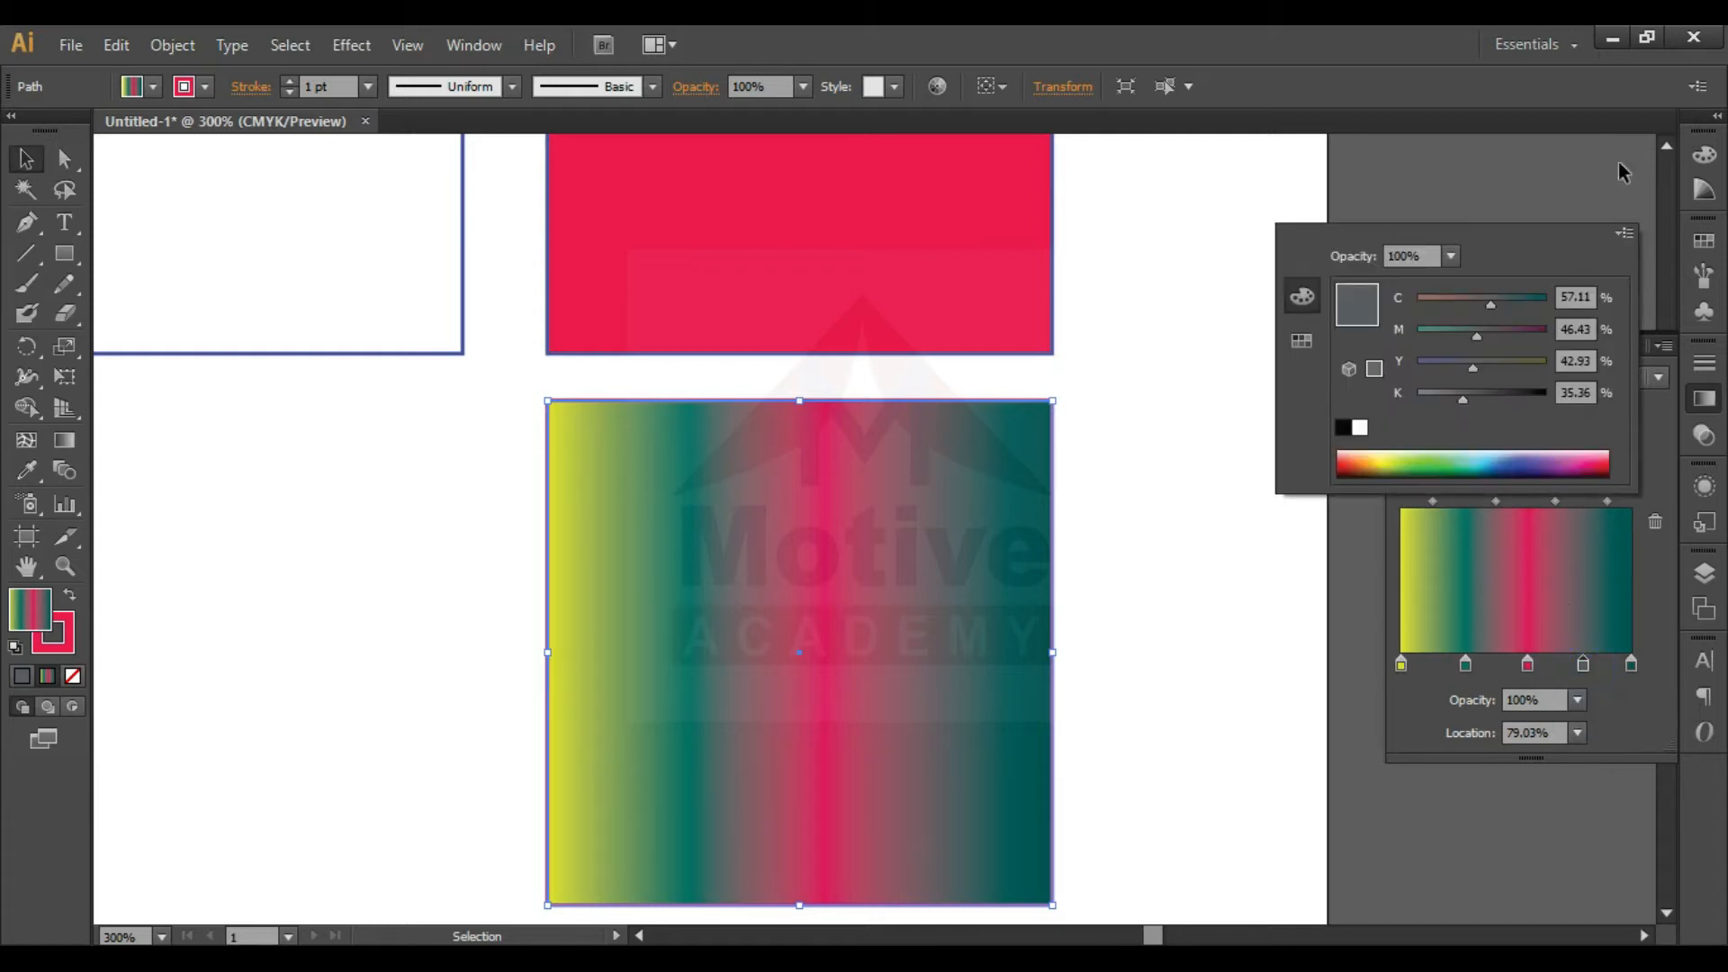
click(1525, 459)
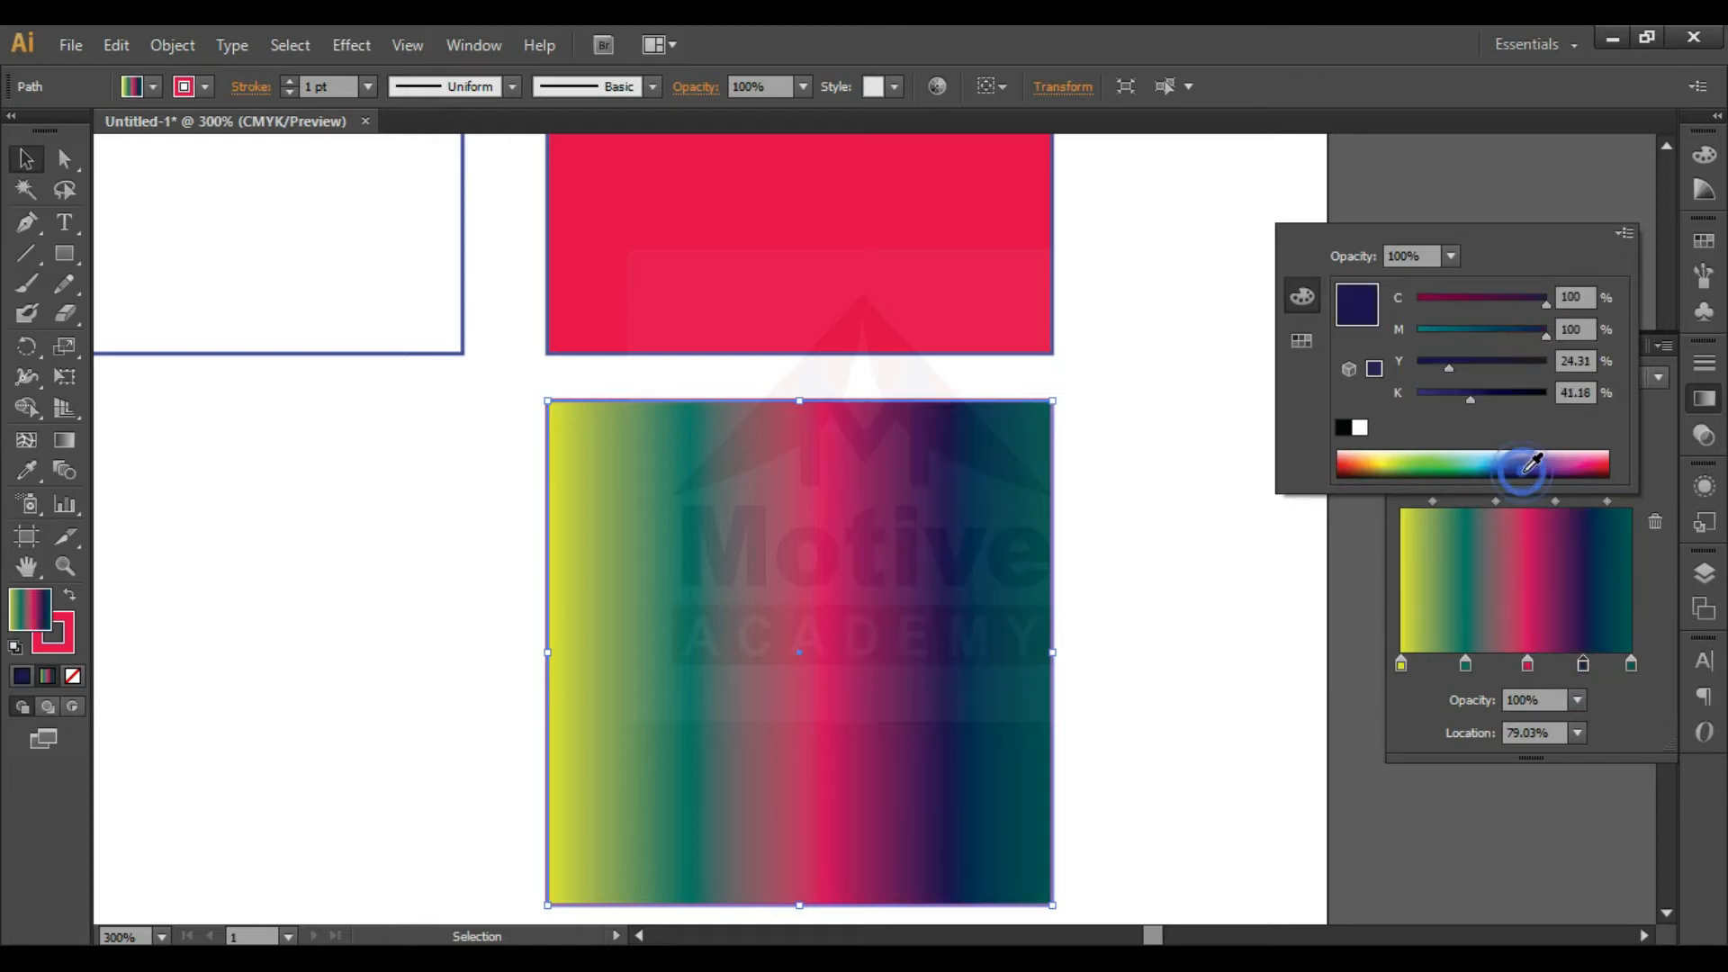
click(1591, 757)
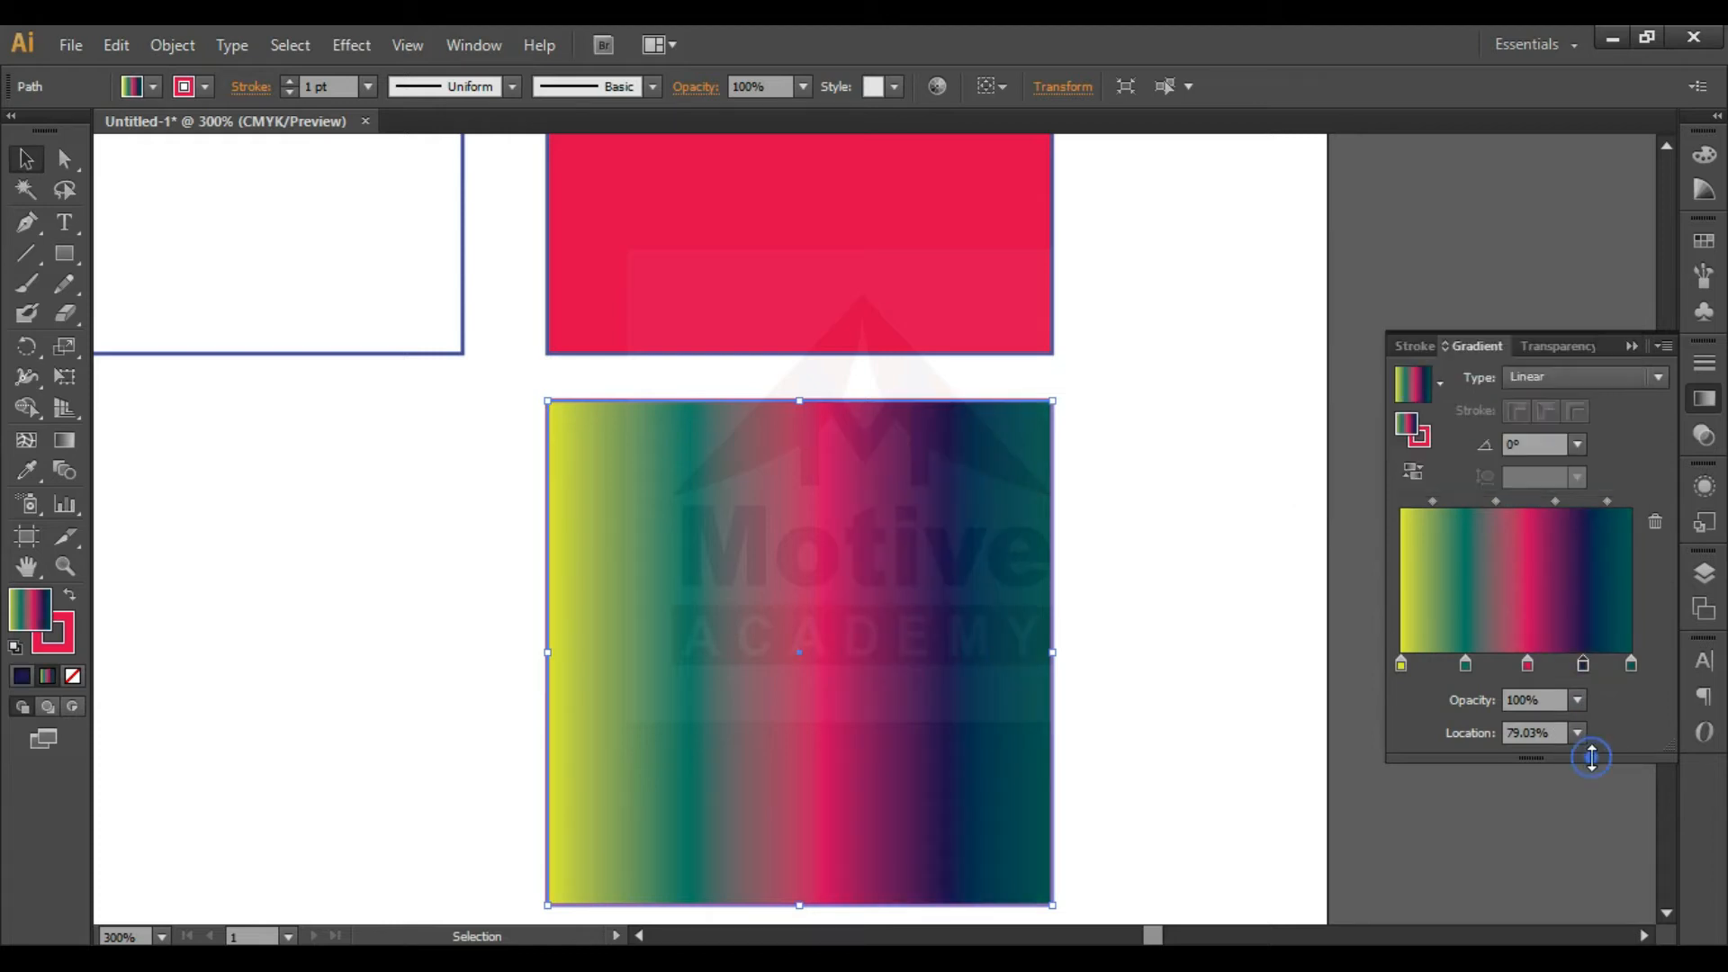
- Remove the teal stop between the yellow and pinkish-red stops, and reverse the gradient
click(1465, 665)
drag(1467, 677, 1453, 768)
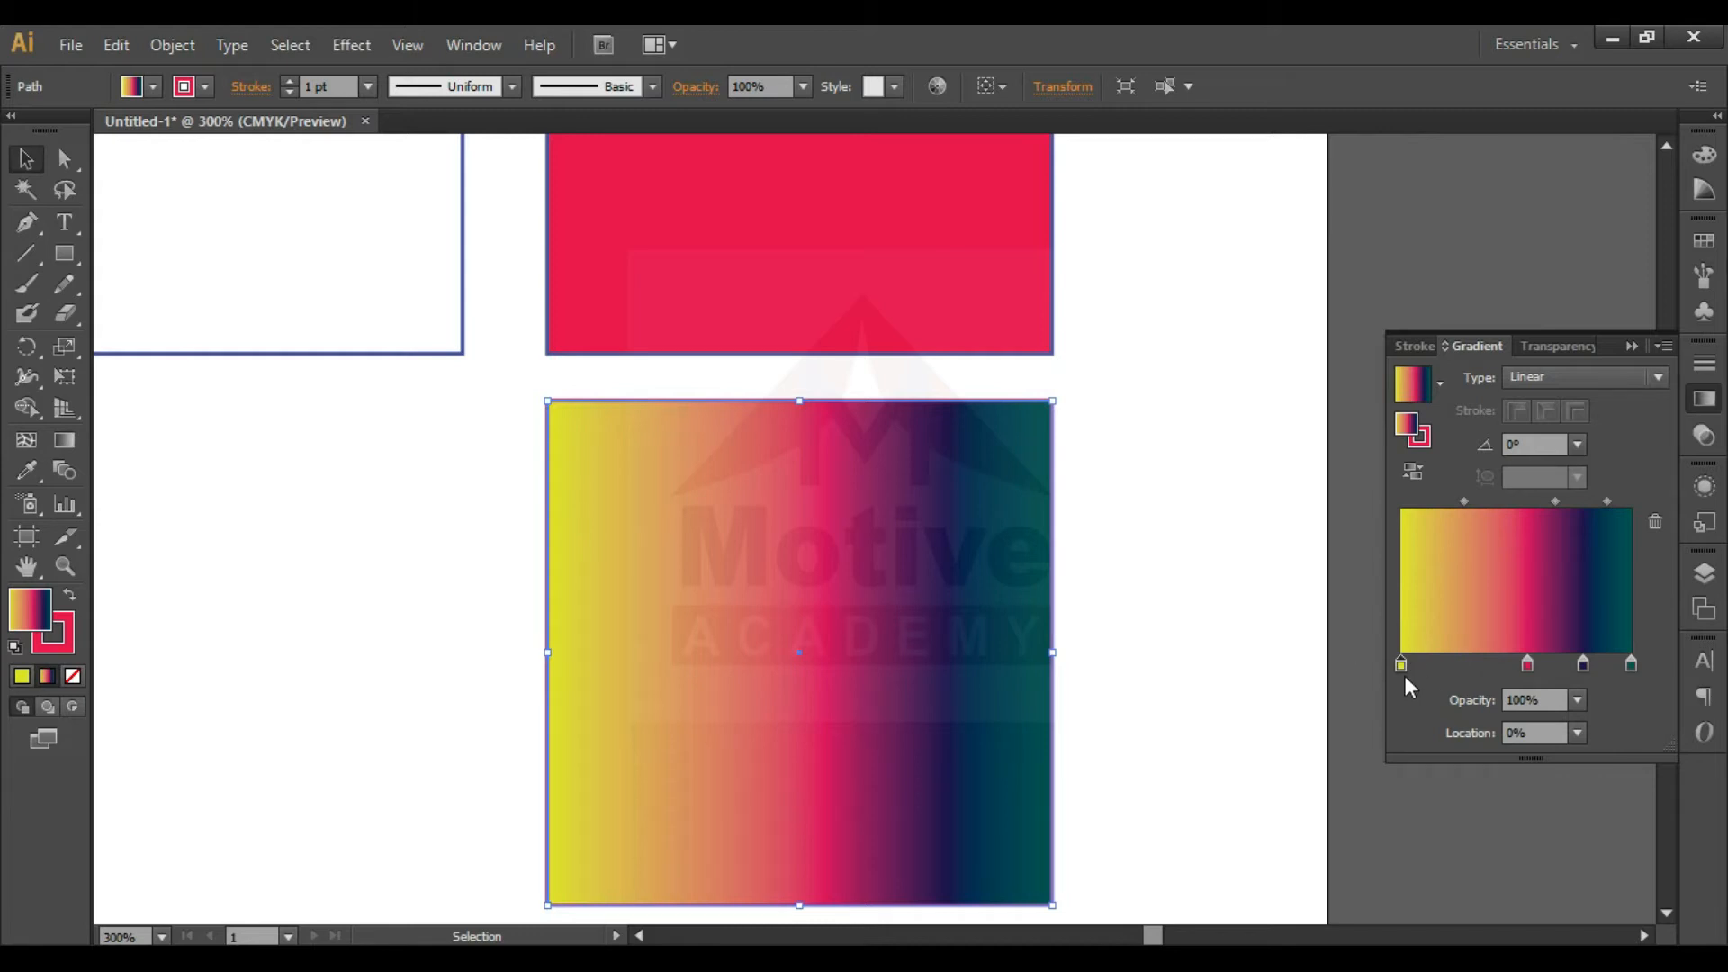
drag(1400, 664, 1311, 623)
click(1414, 475)
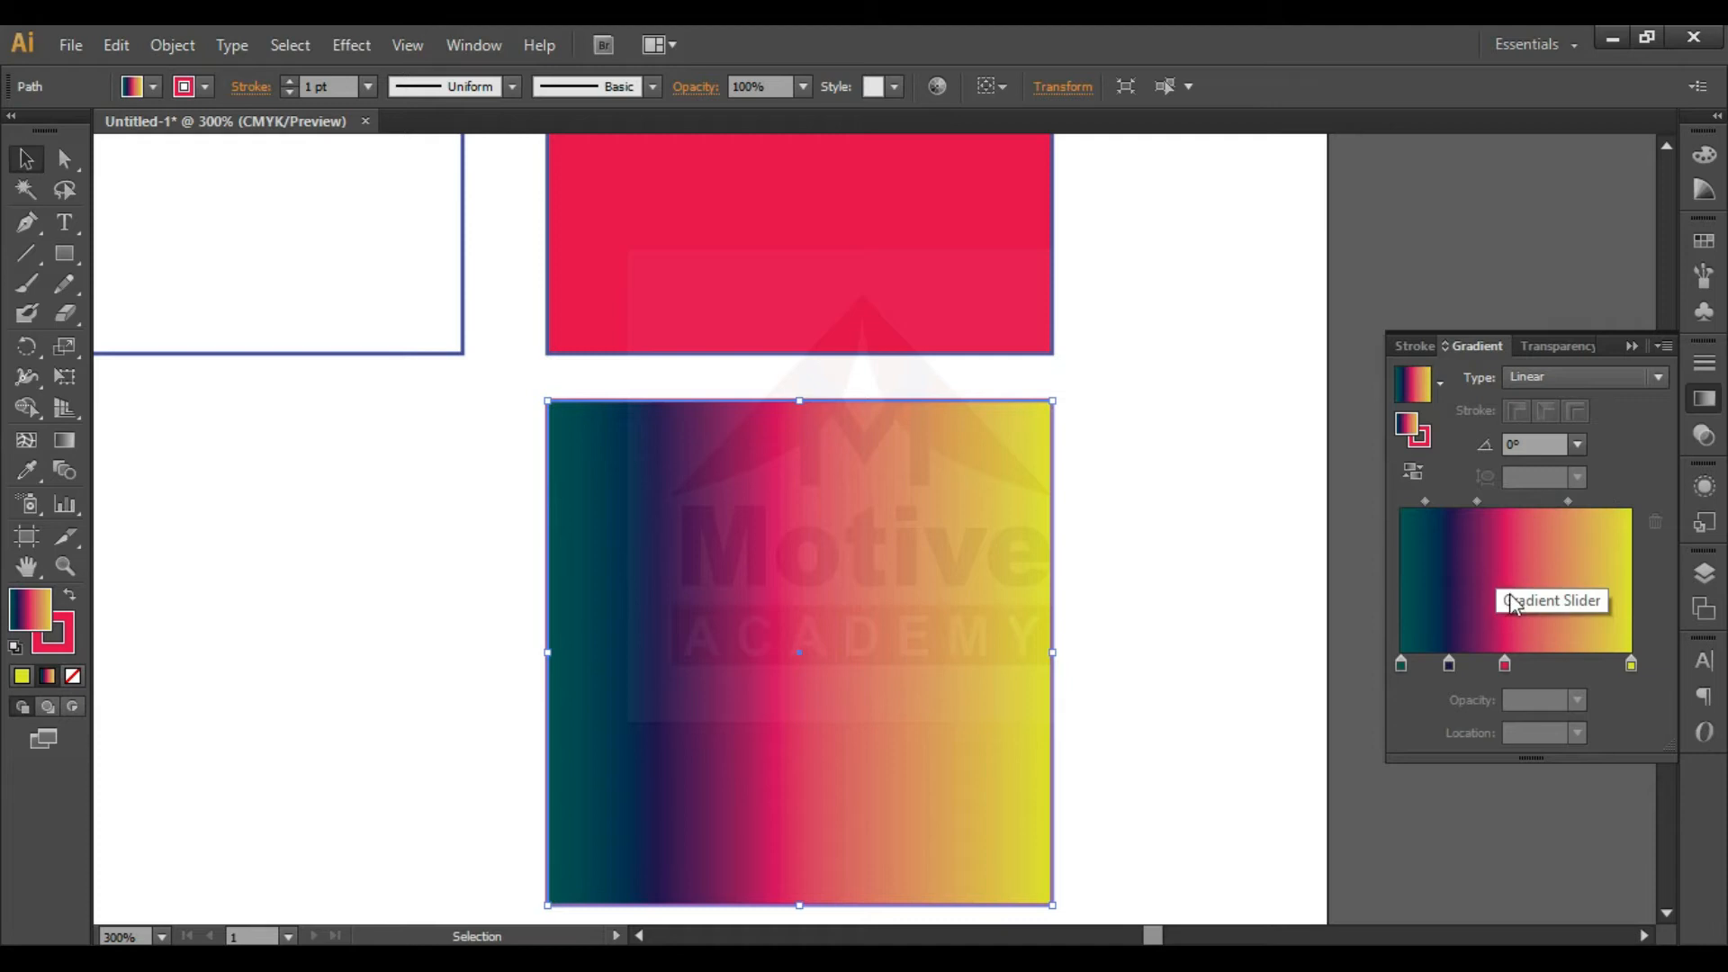
- Try the pinkish-red gradient stop at location 40% and settle it at location 90%
double_click(1506, 667)
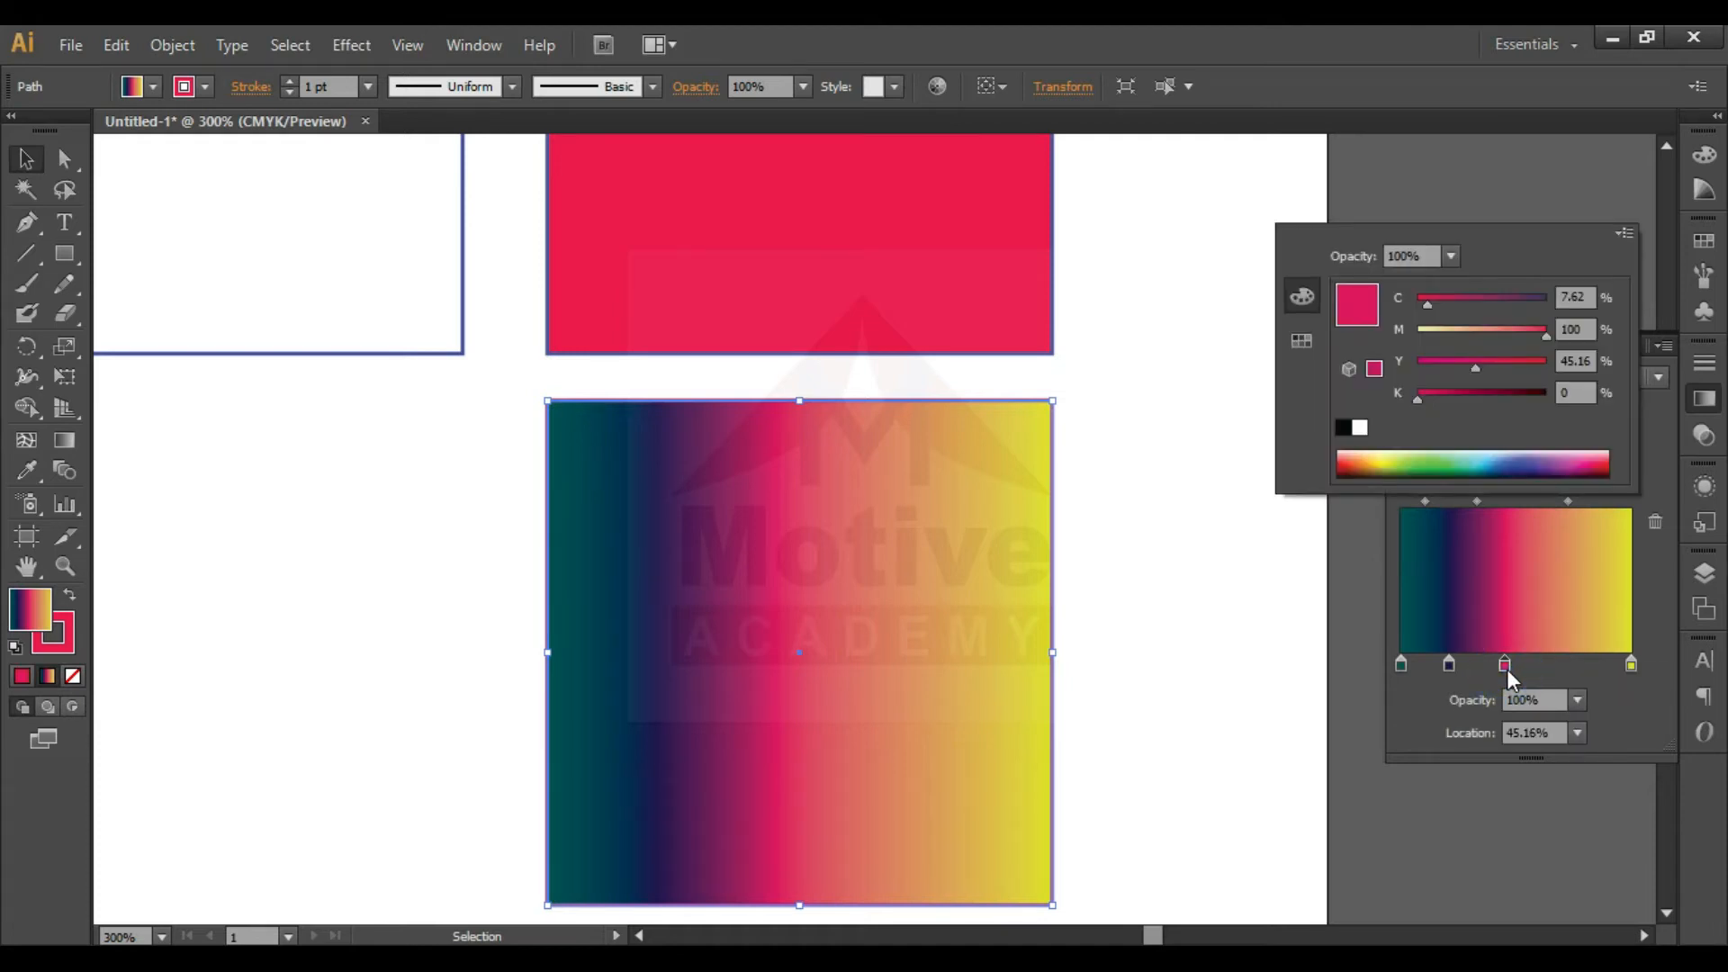
key(Escape)
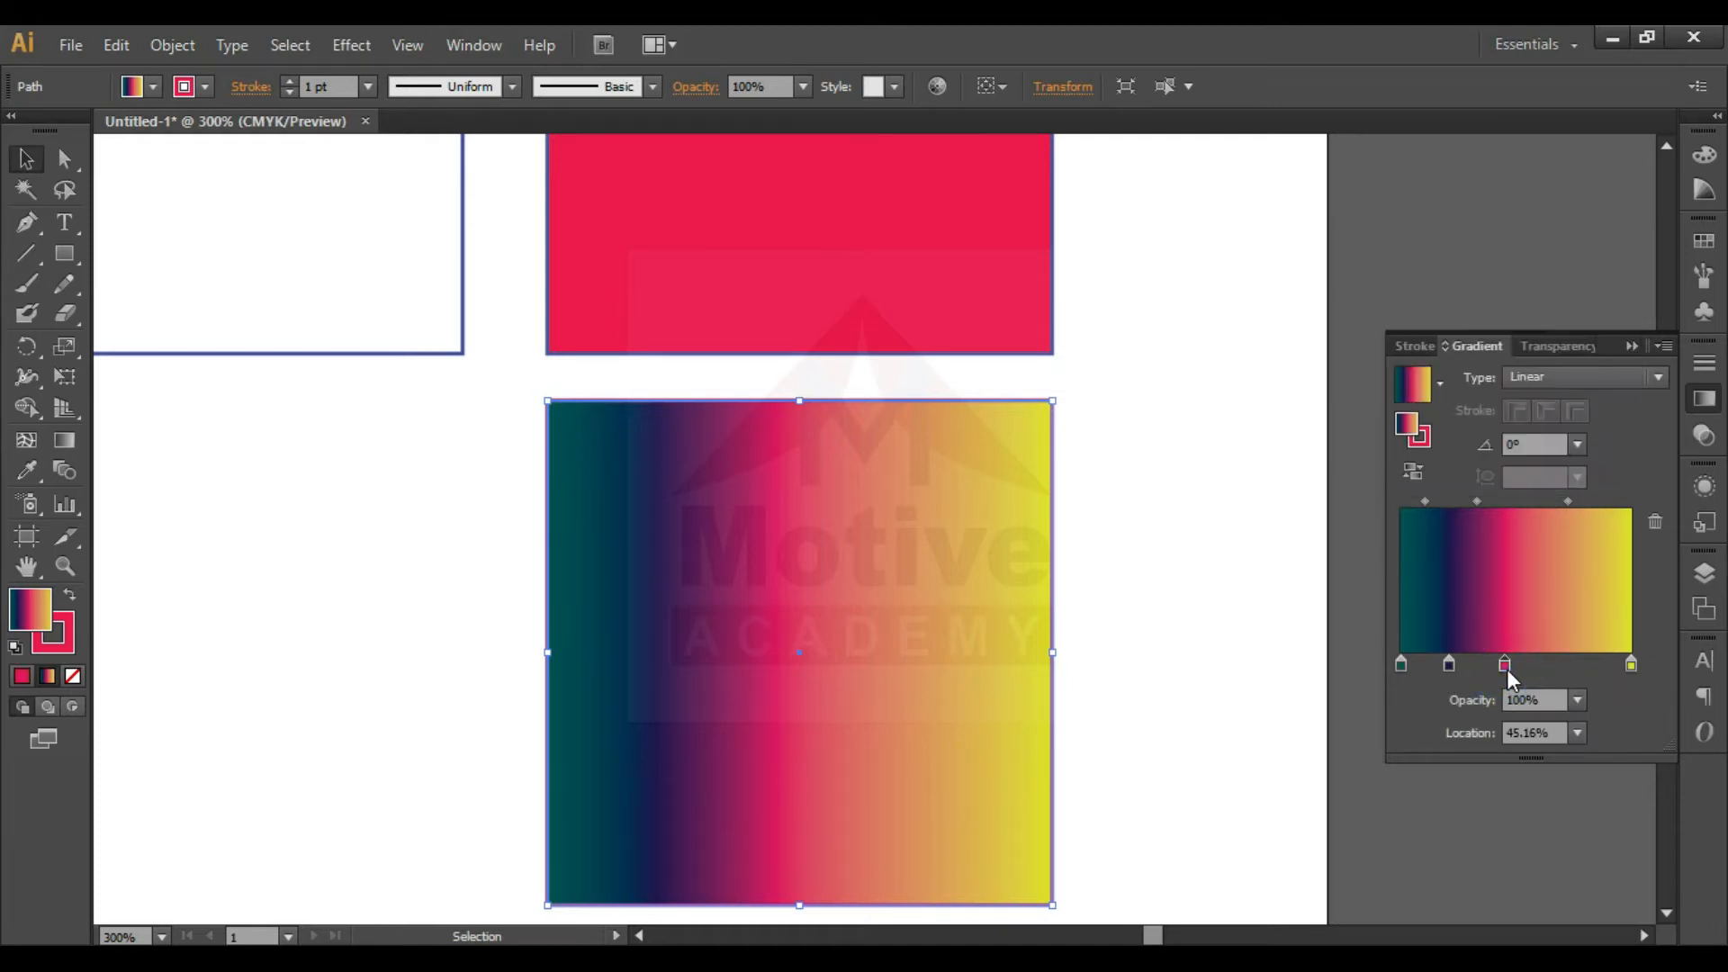
click(1577, 735)
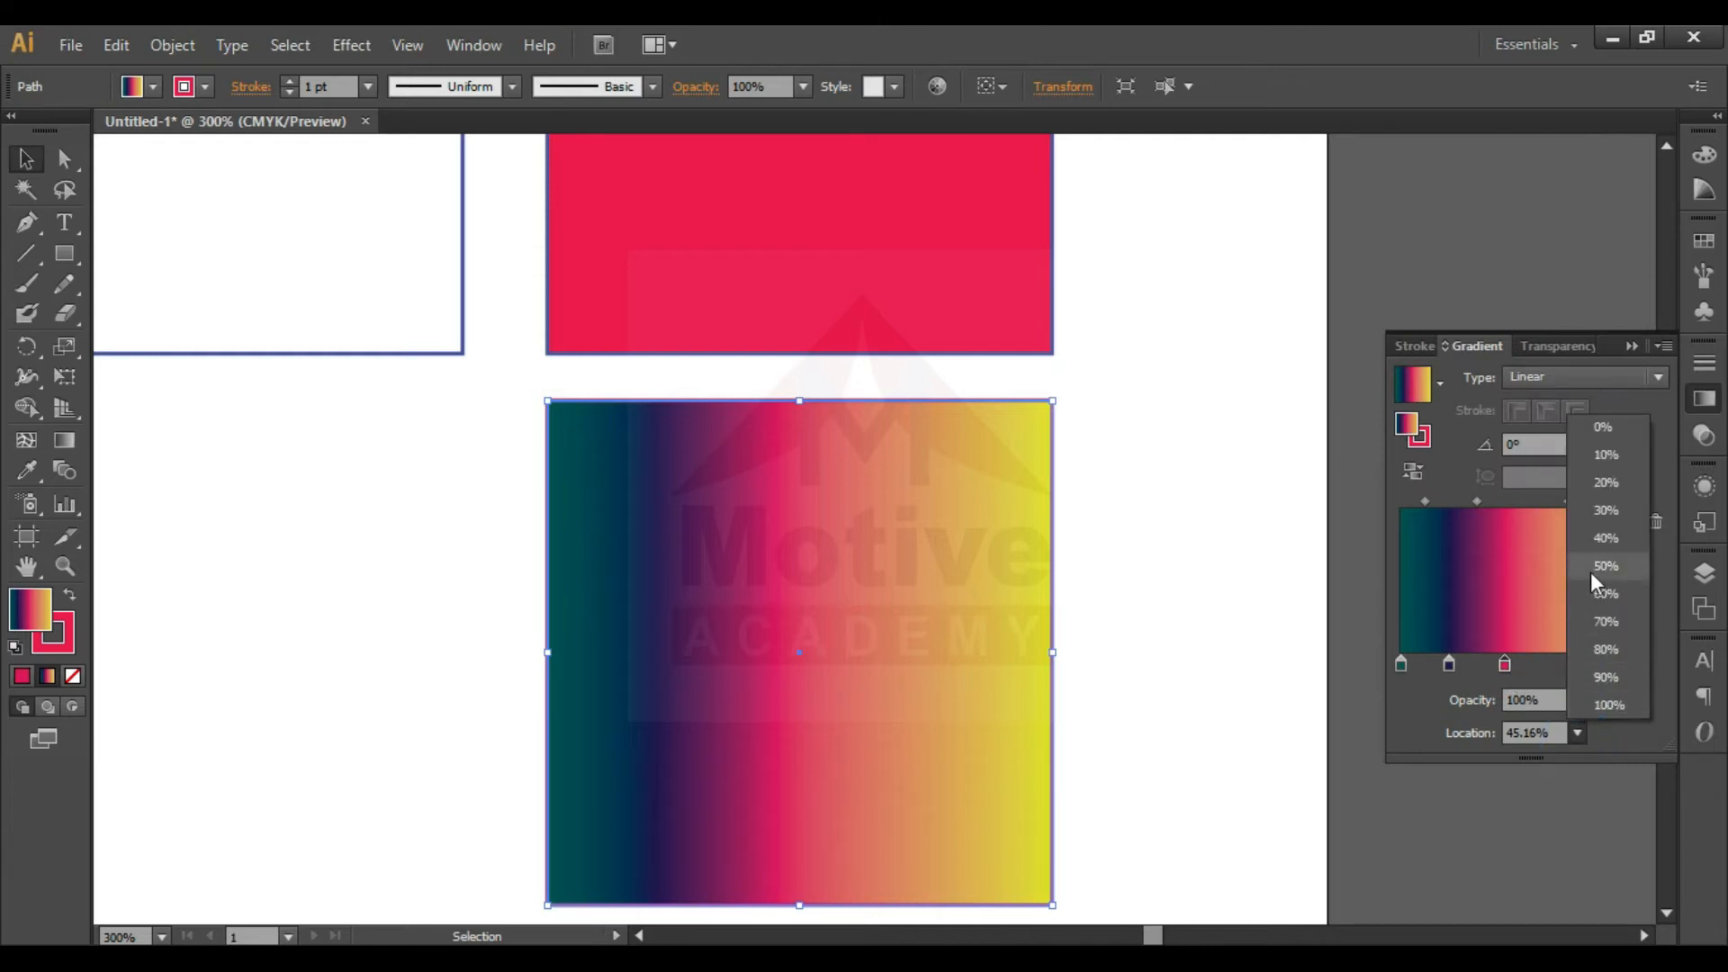
click(1596, 544)
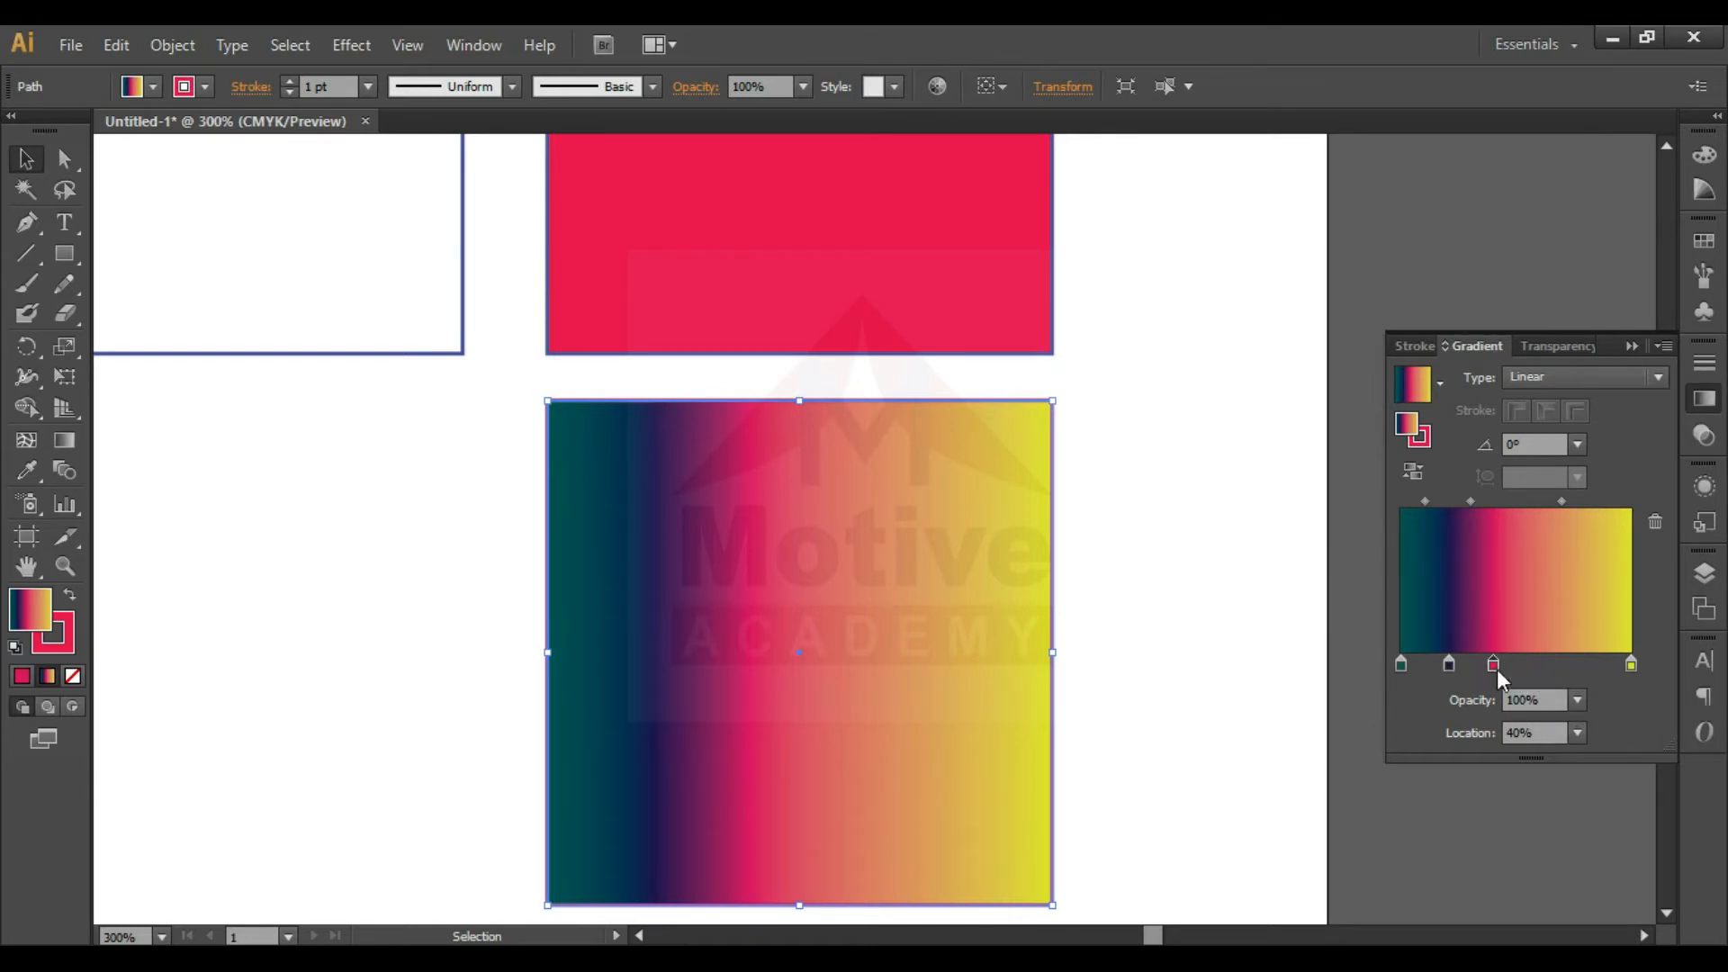
click(1580, 735)
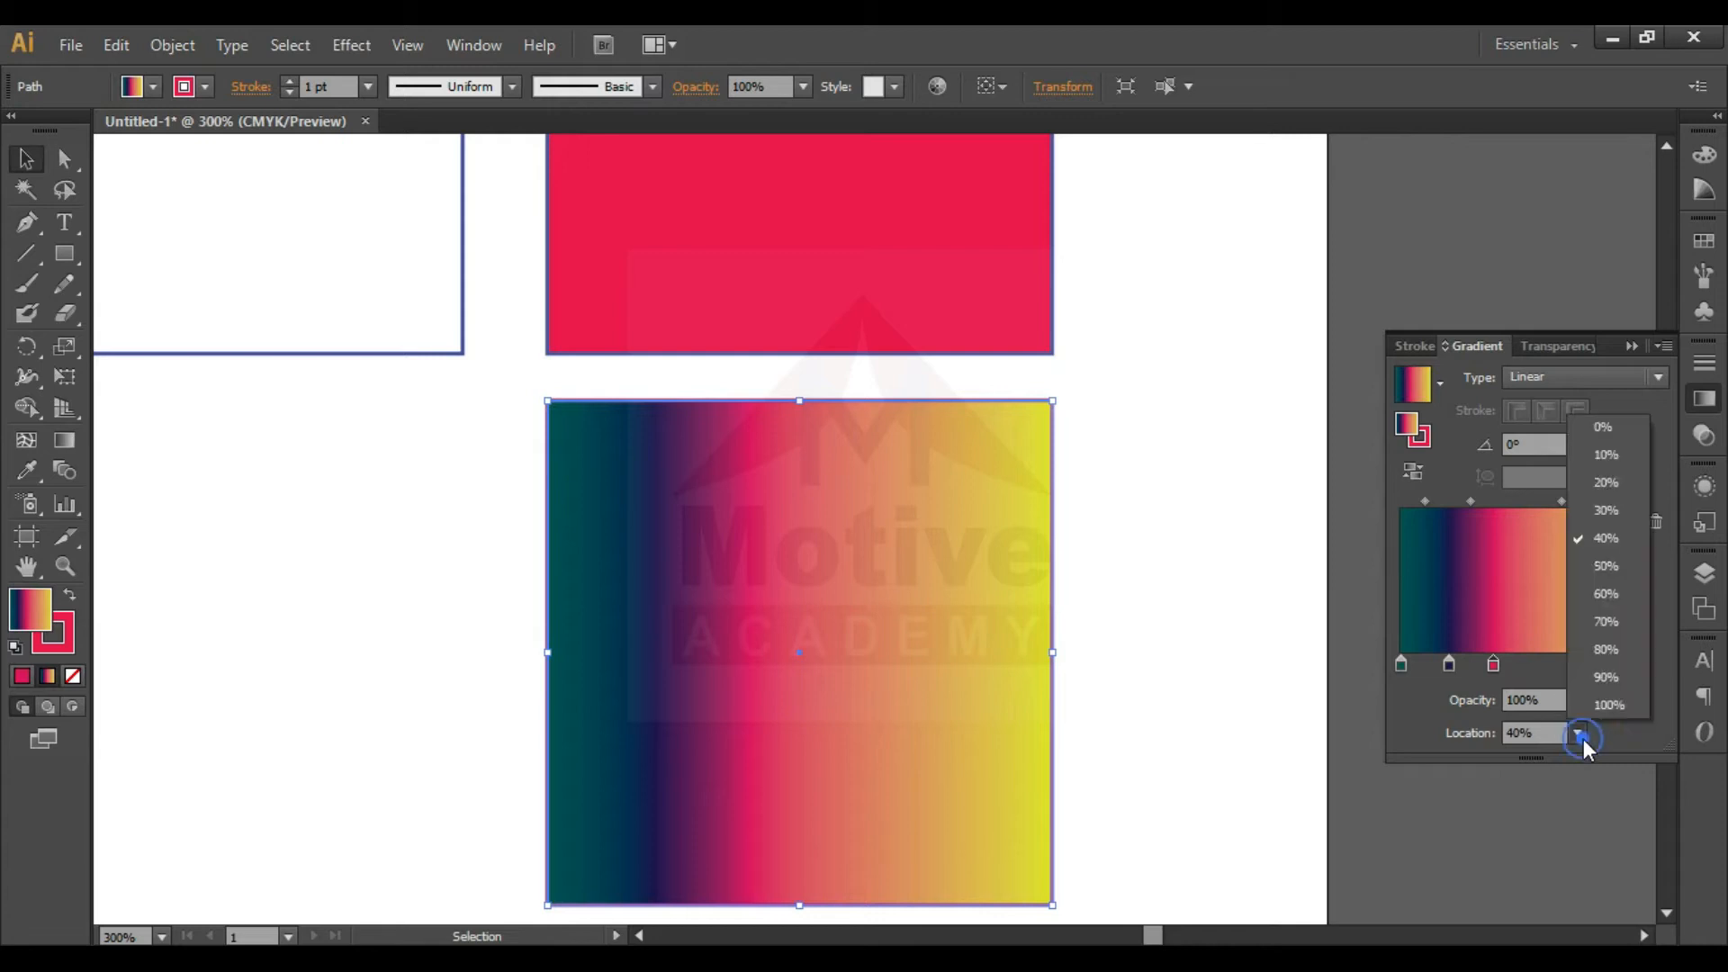
click(1581, 673)
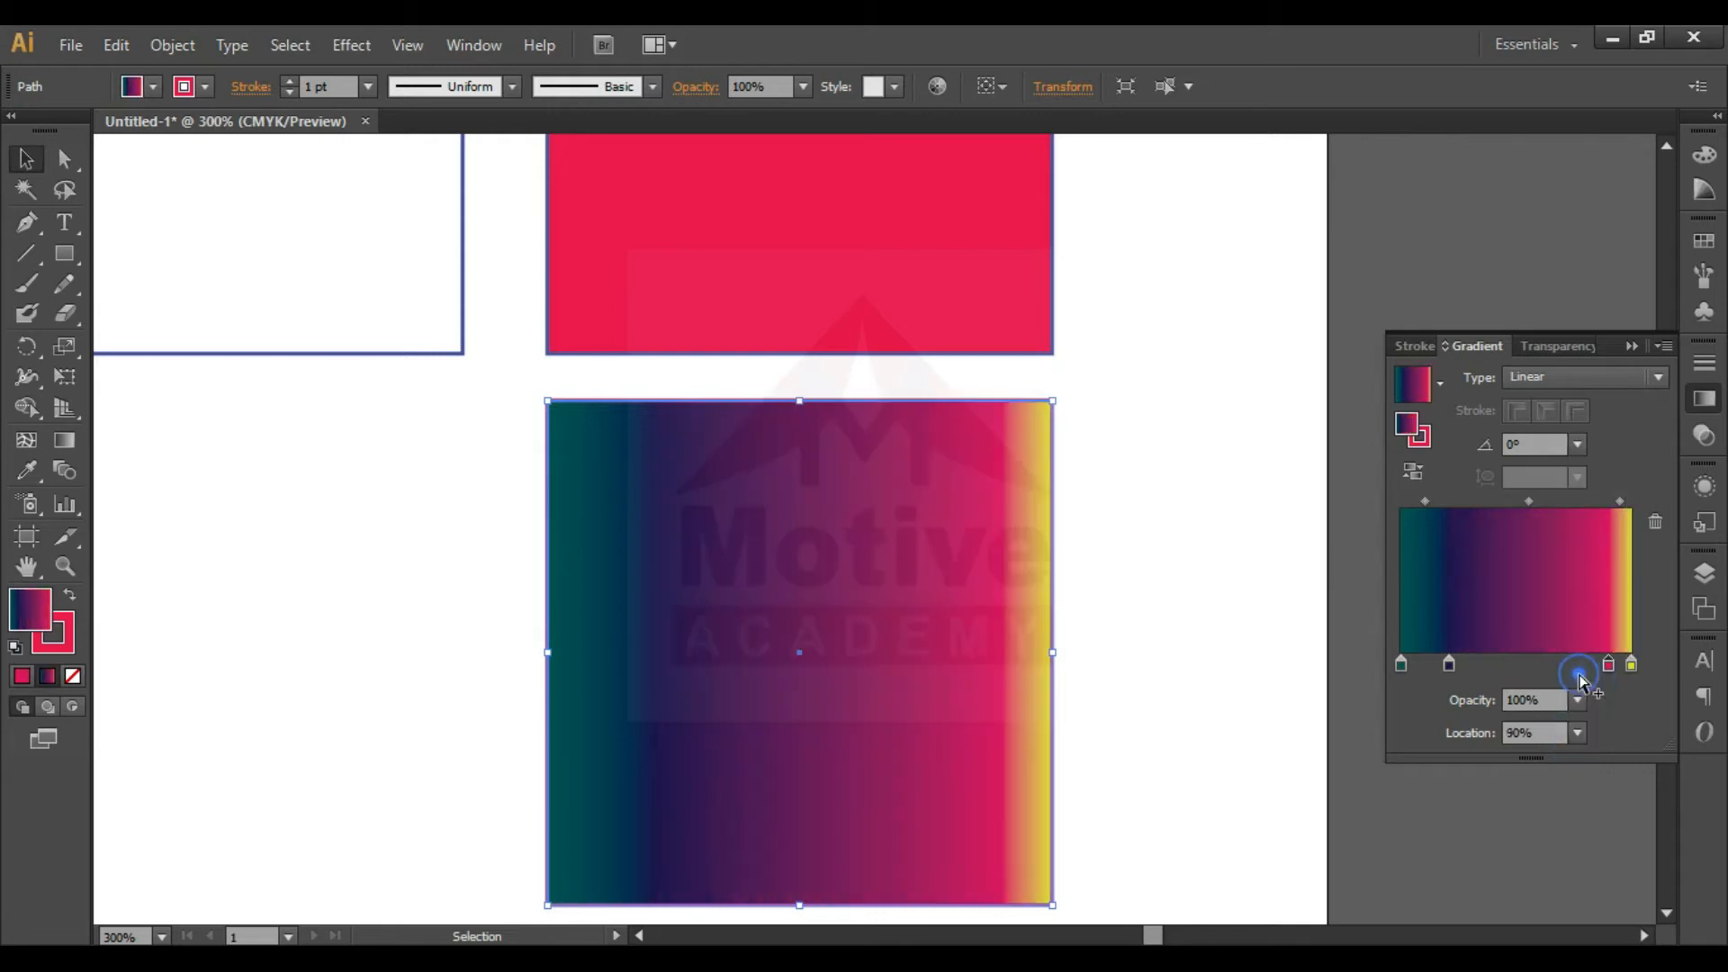
- Set the location of the dark navy gradient stop to 50%
double_click(1447, 662)
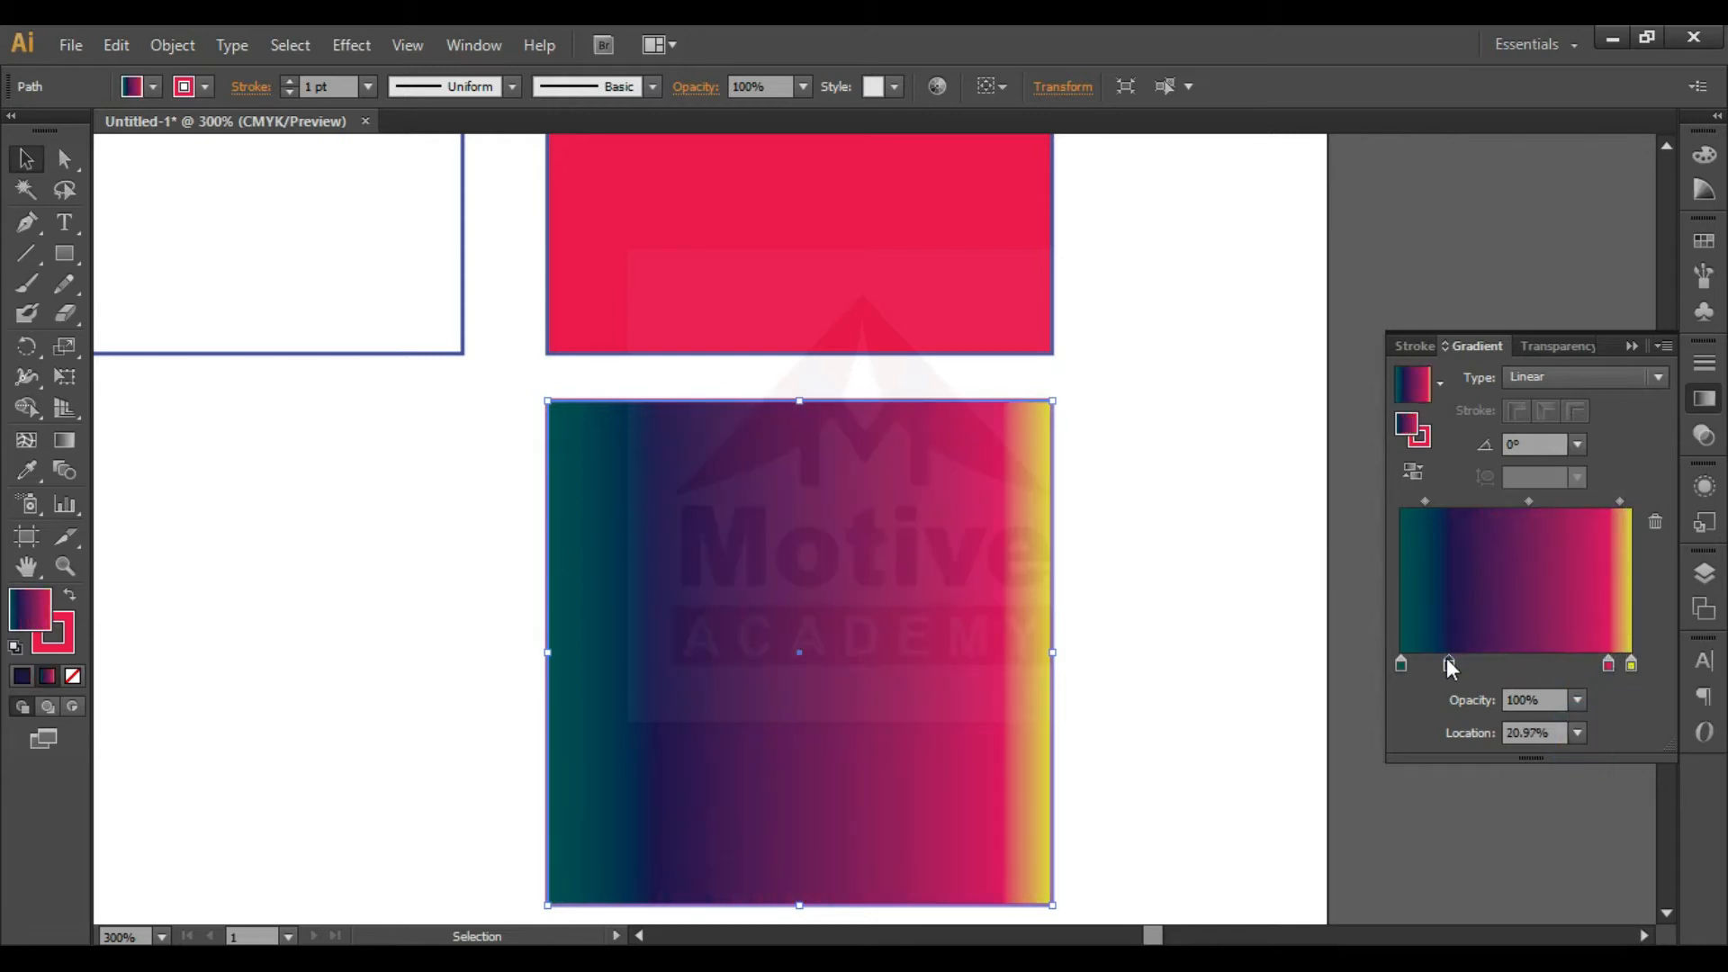
click(1586, 737)
click(1577, 734)
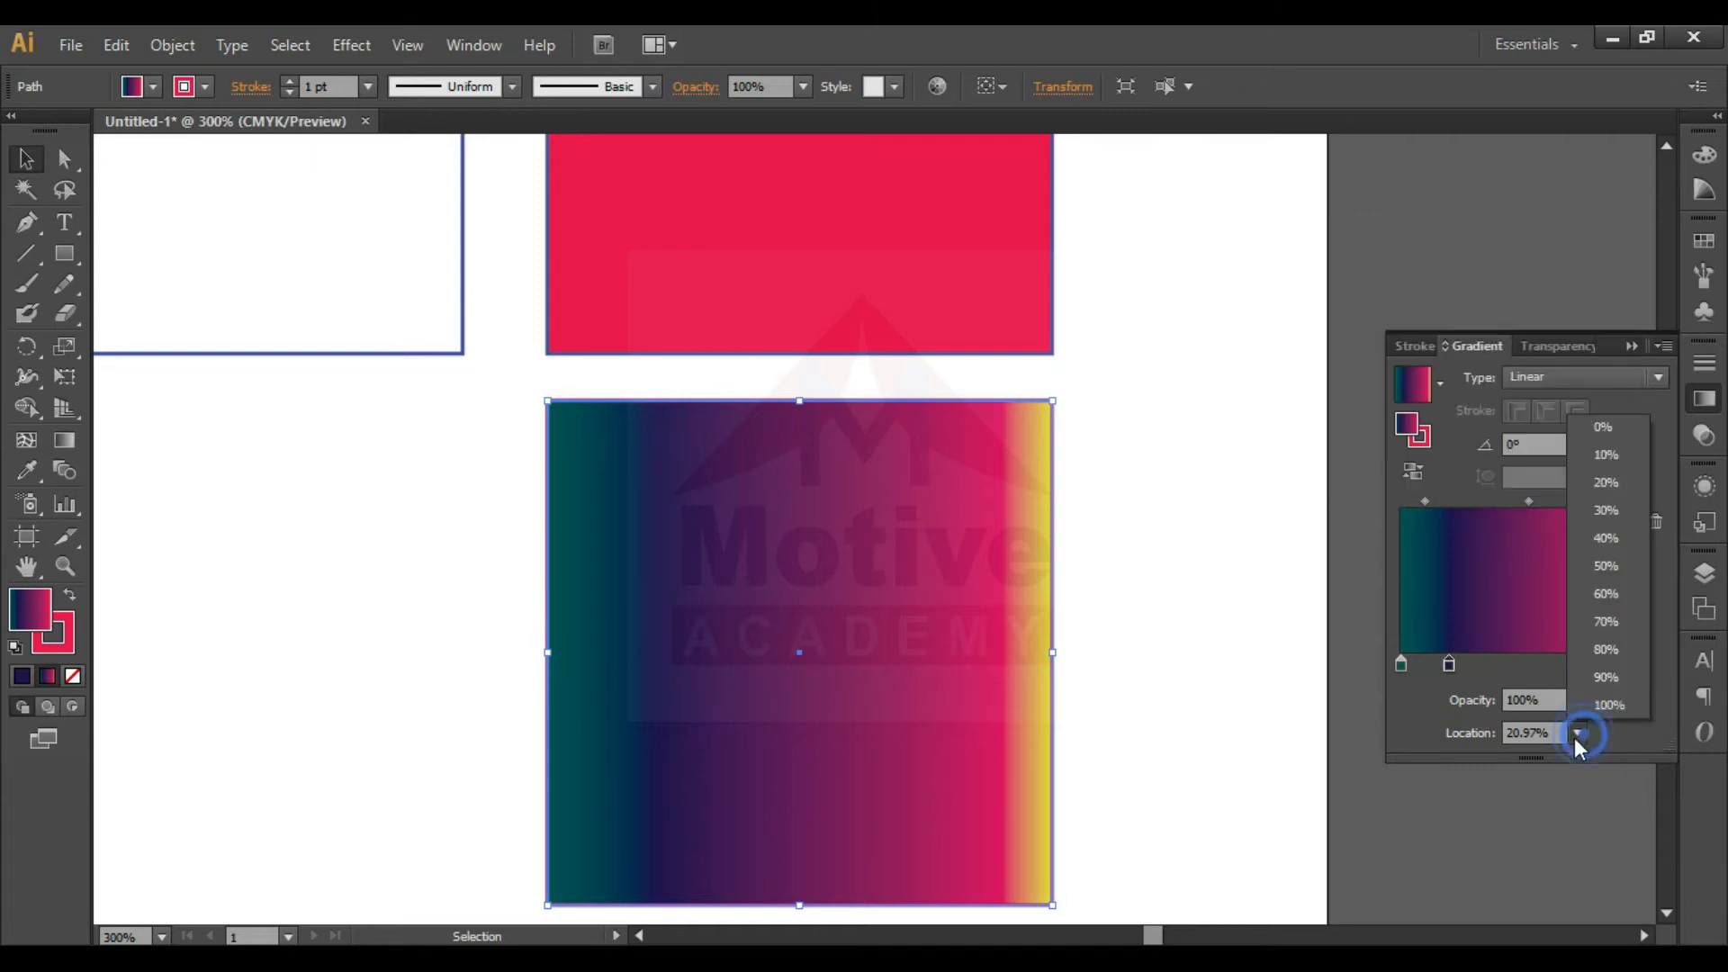
click(1633, 563)
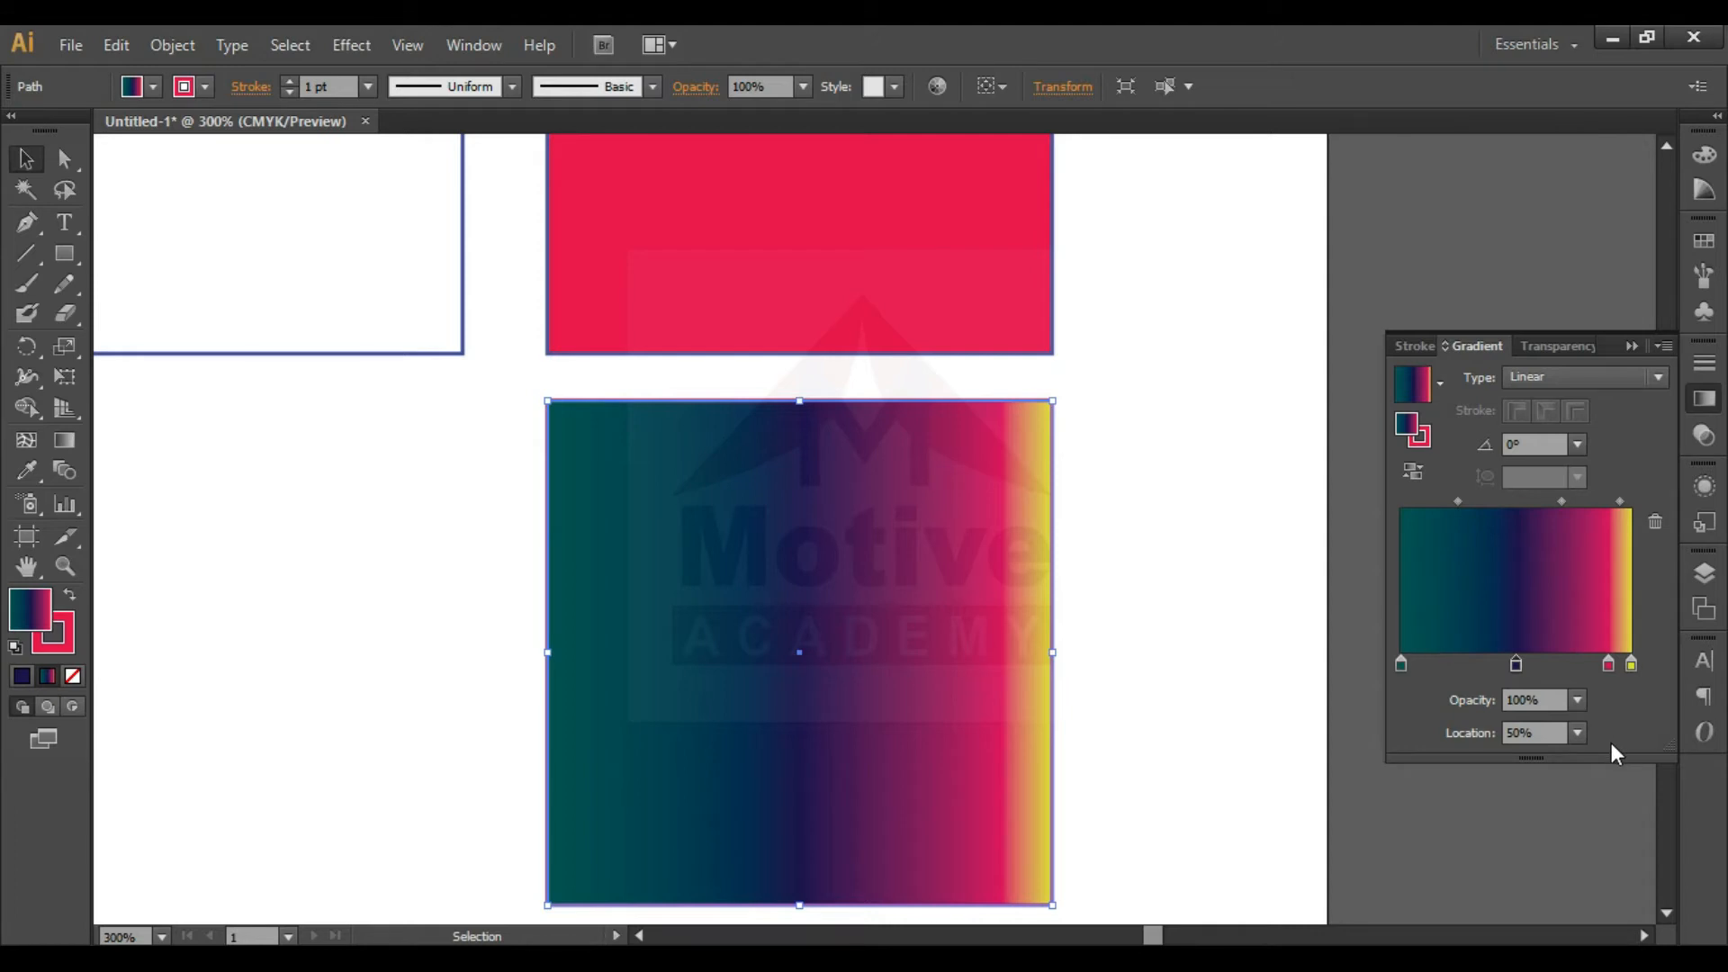
- Reduce the dark navy stop's opacity to 50% and further down to 20%
click(1578, 701)
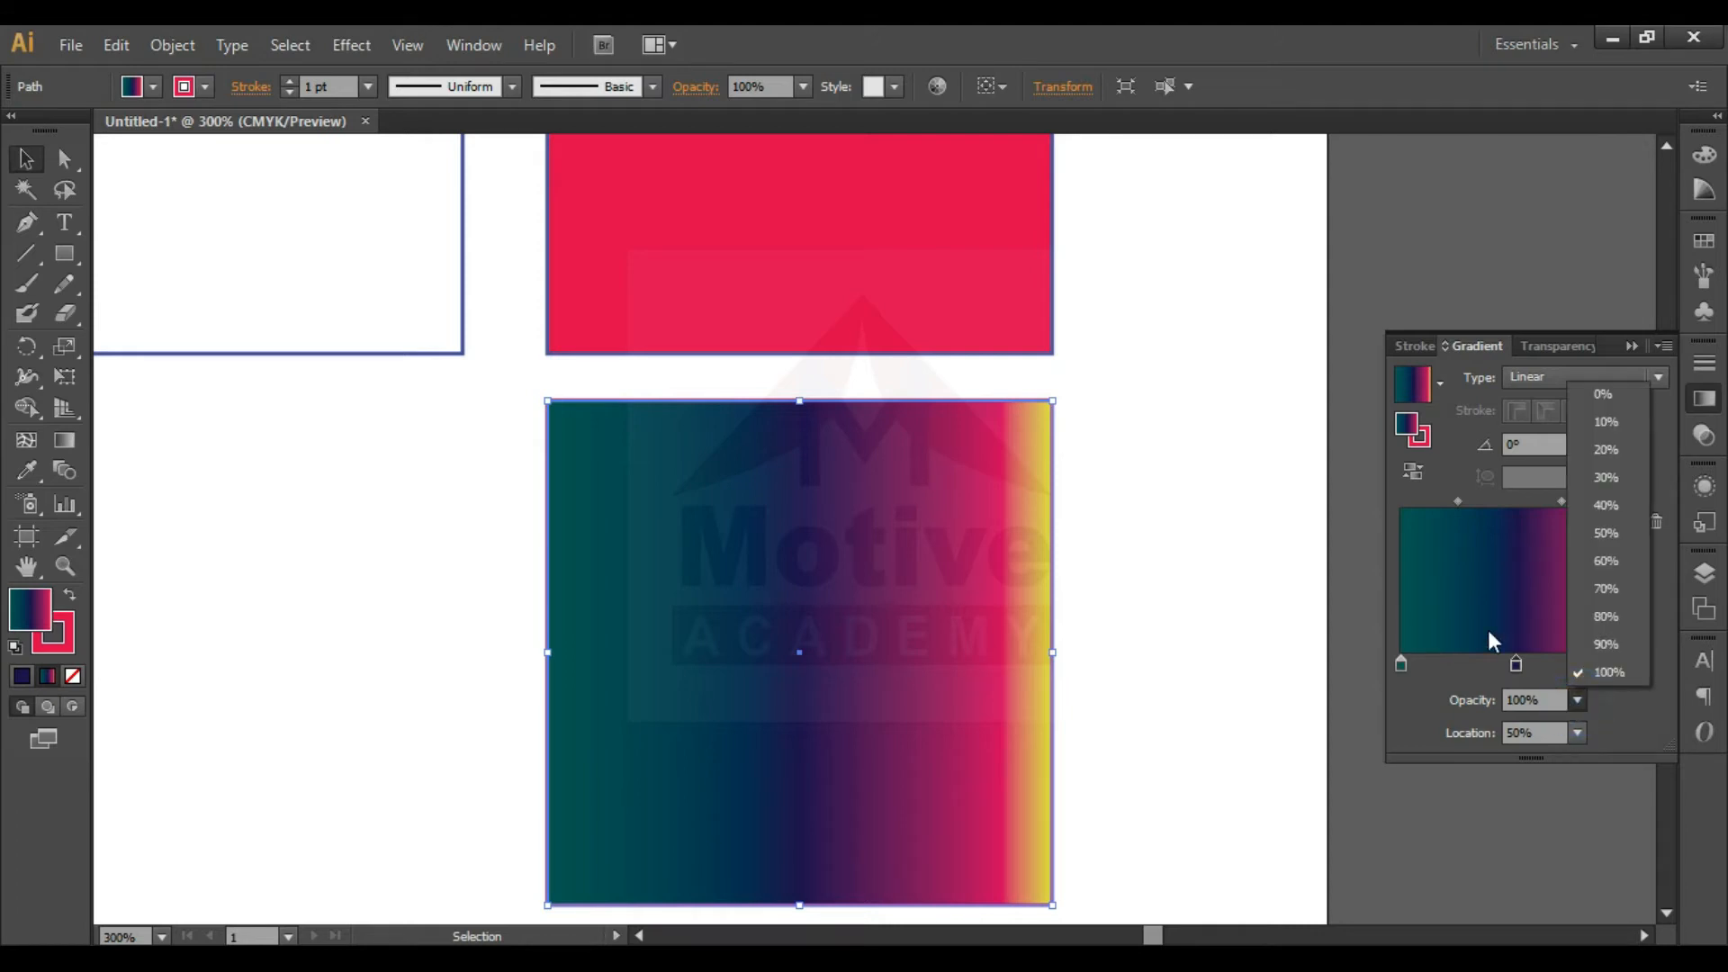
click(1618, 532)
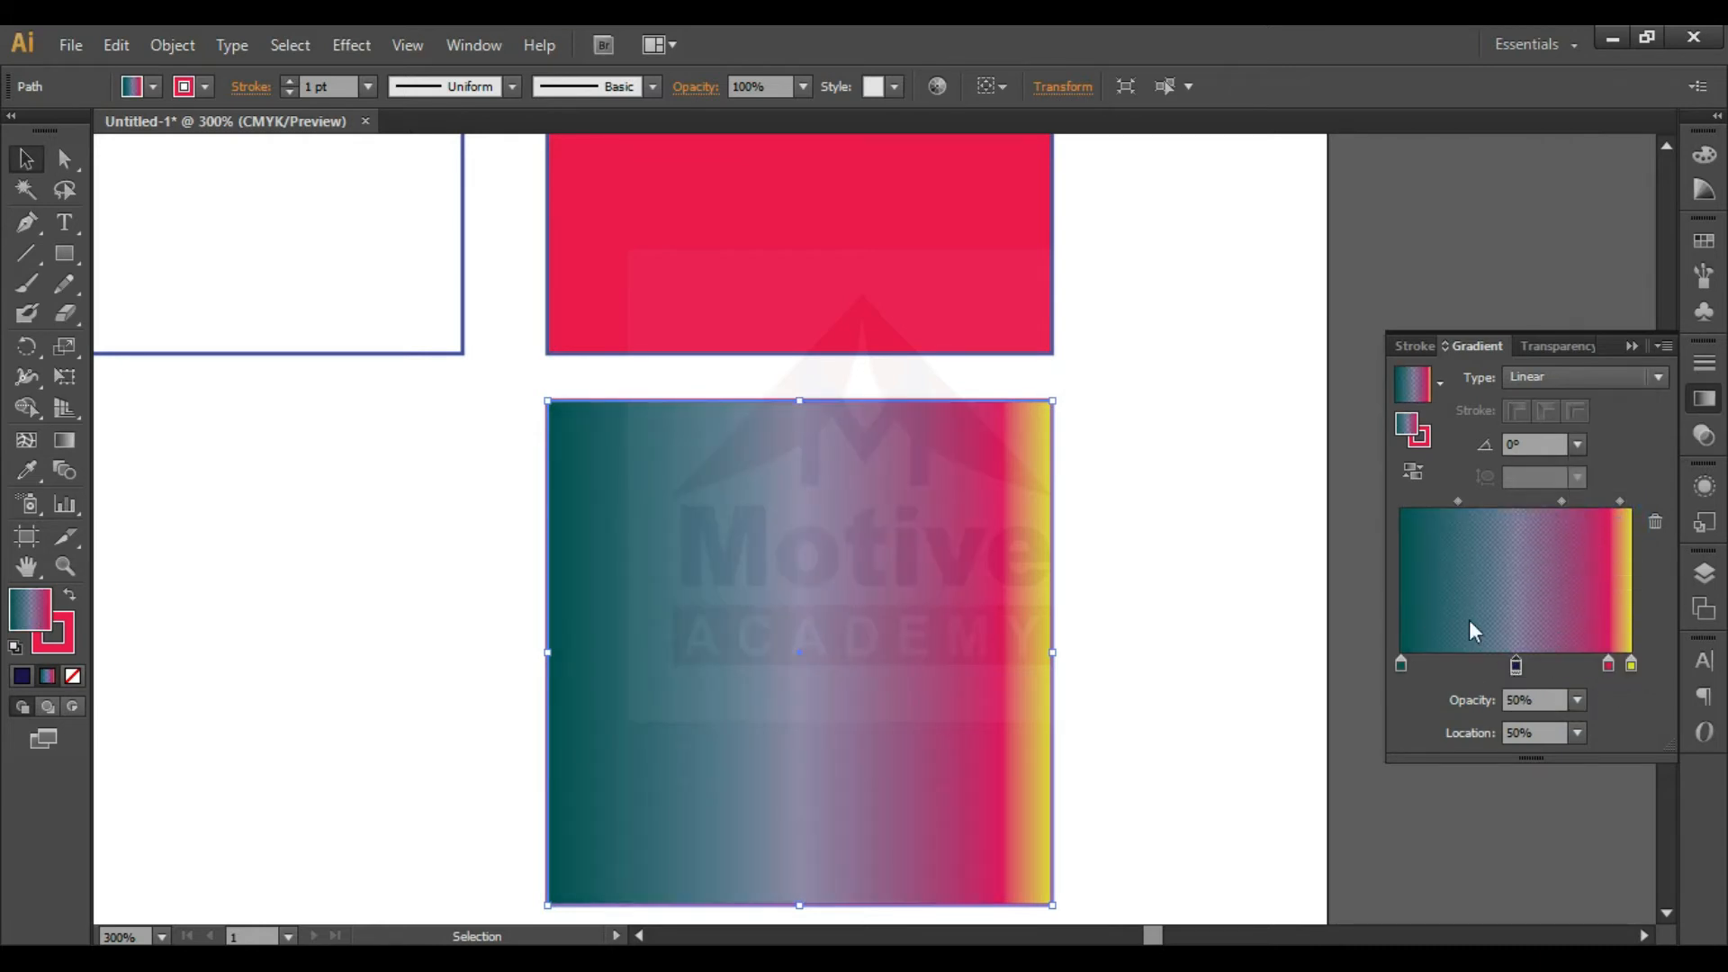
click(1571, 703)
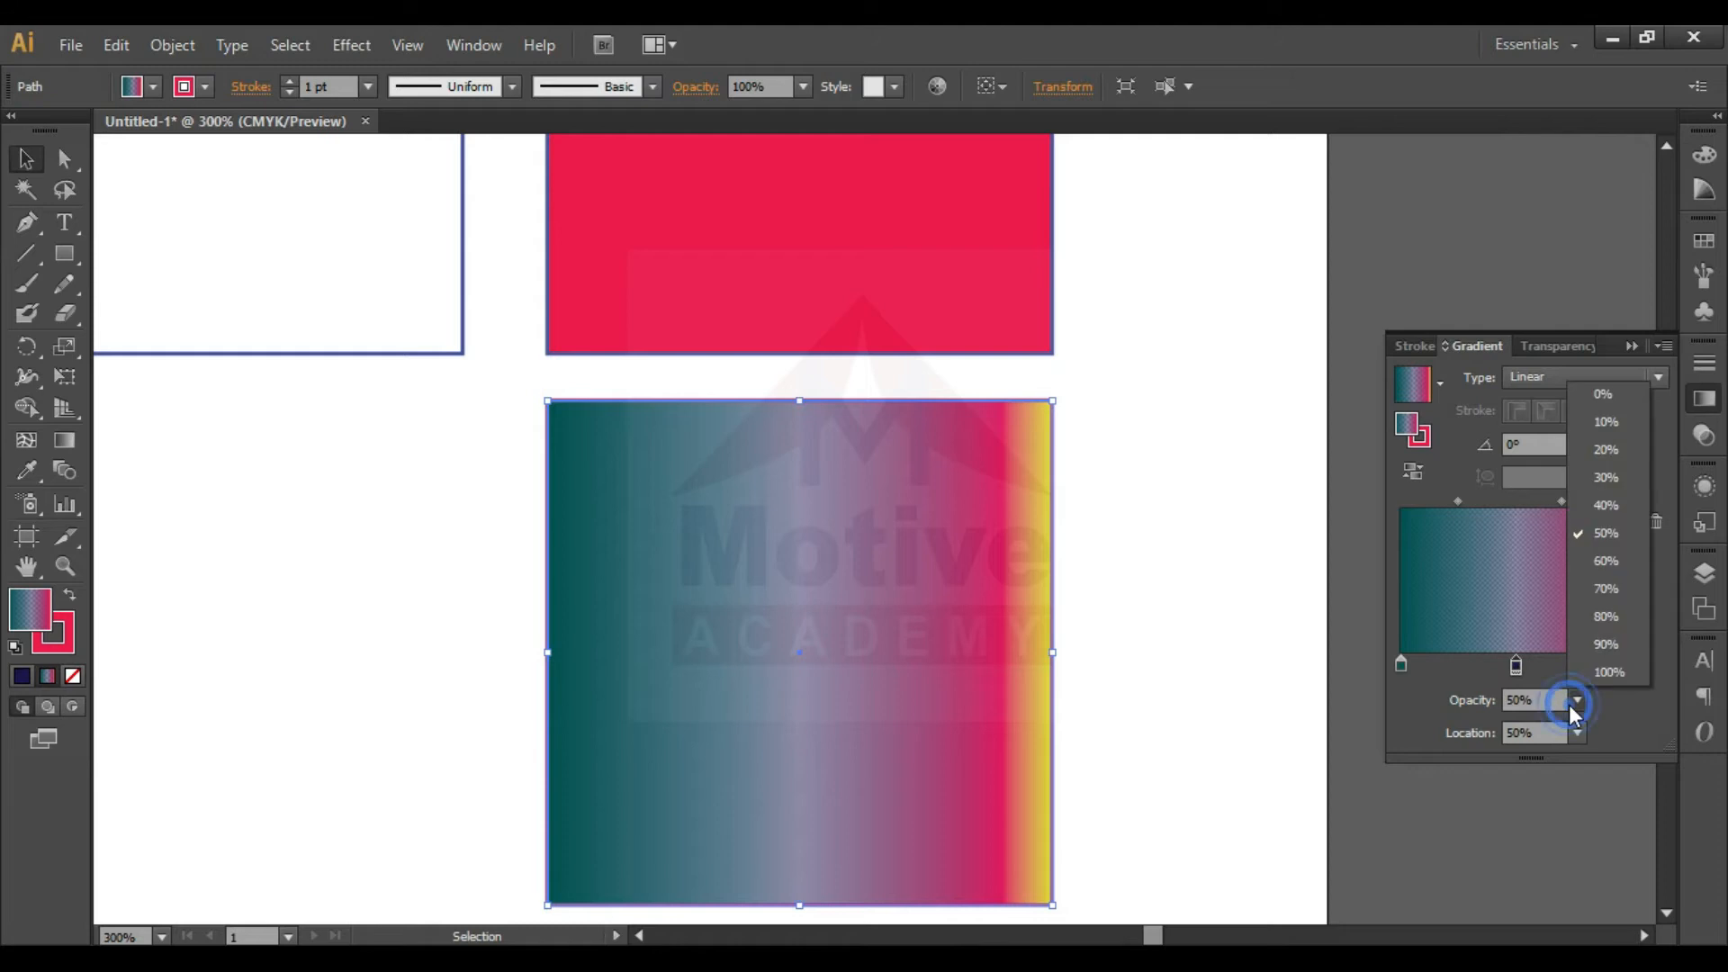
click(1606, 449)
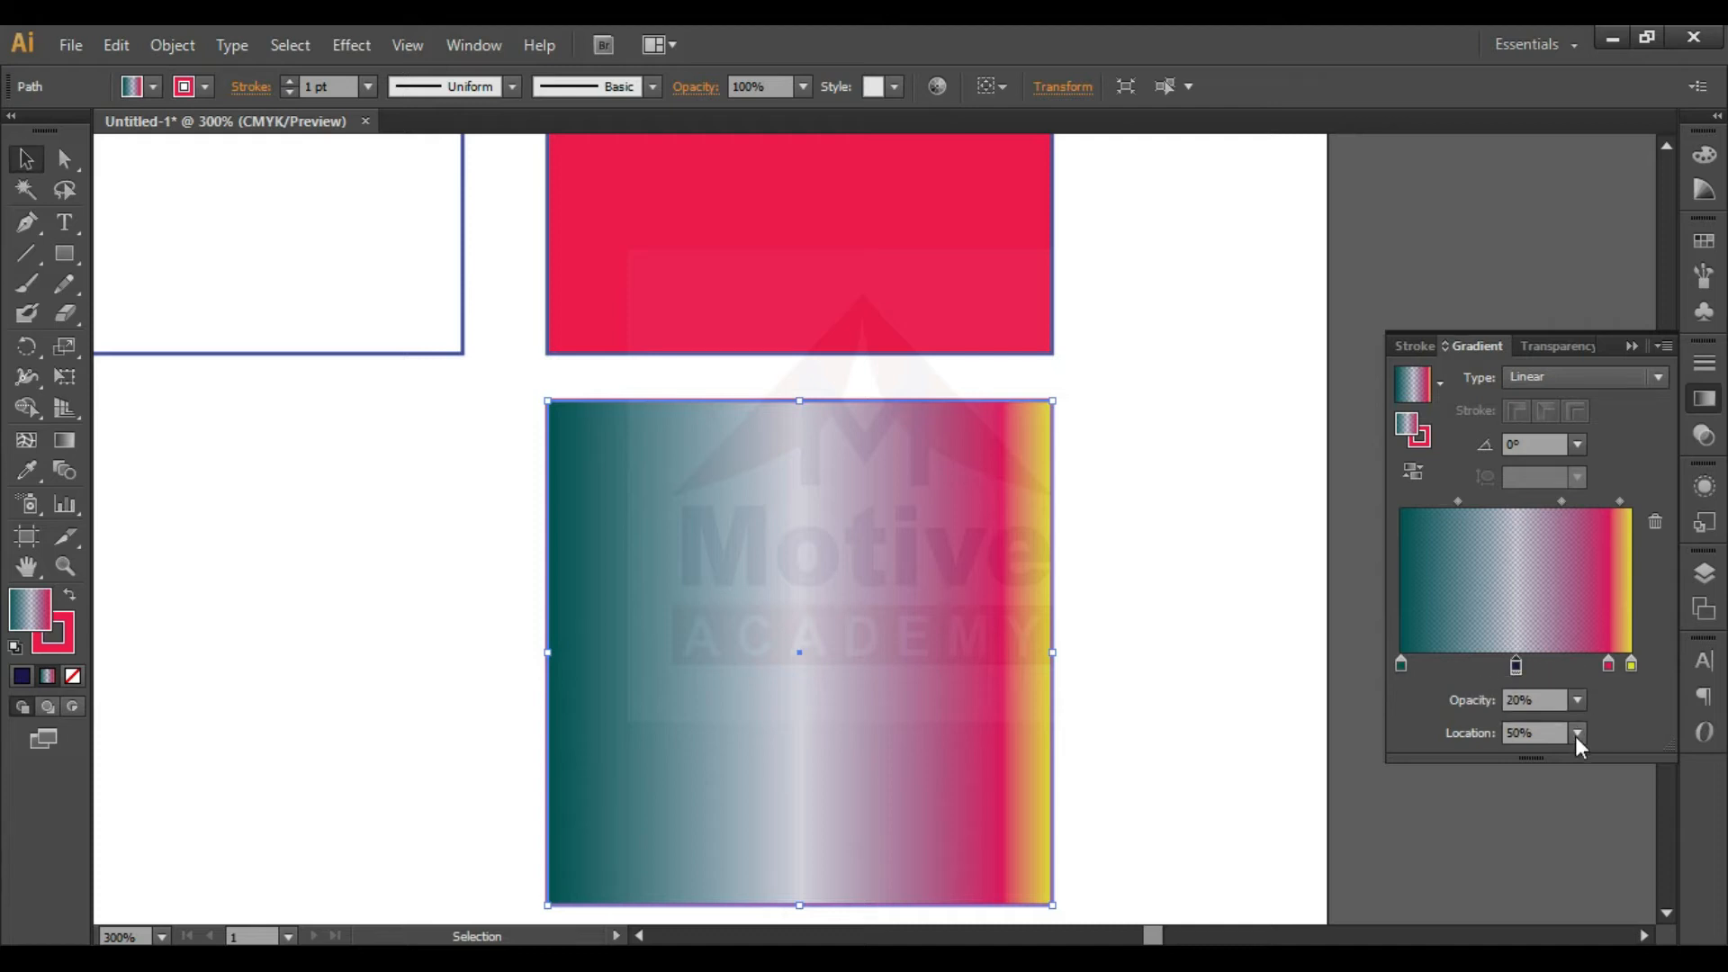
- Try the pinkish-red stop at 30% opacity and settle on 90%
double_click(1609, 665)
click(1582, 684)
click(1582, 465)
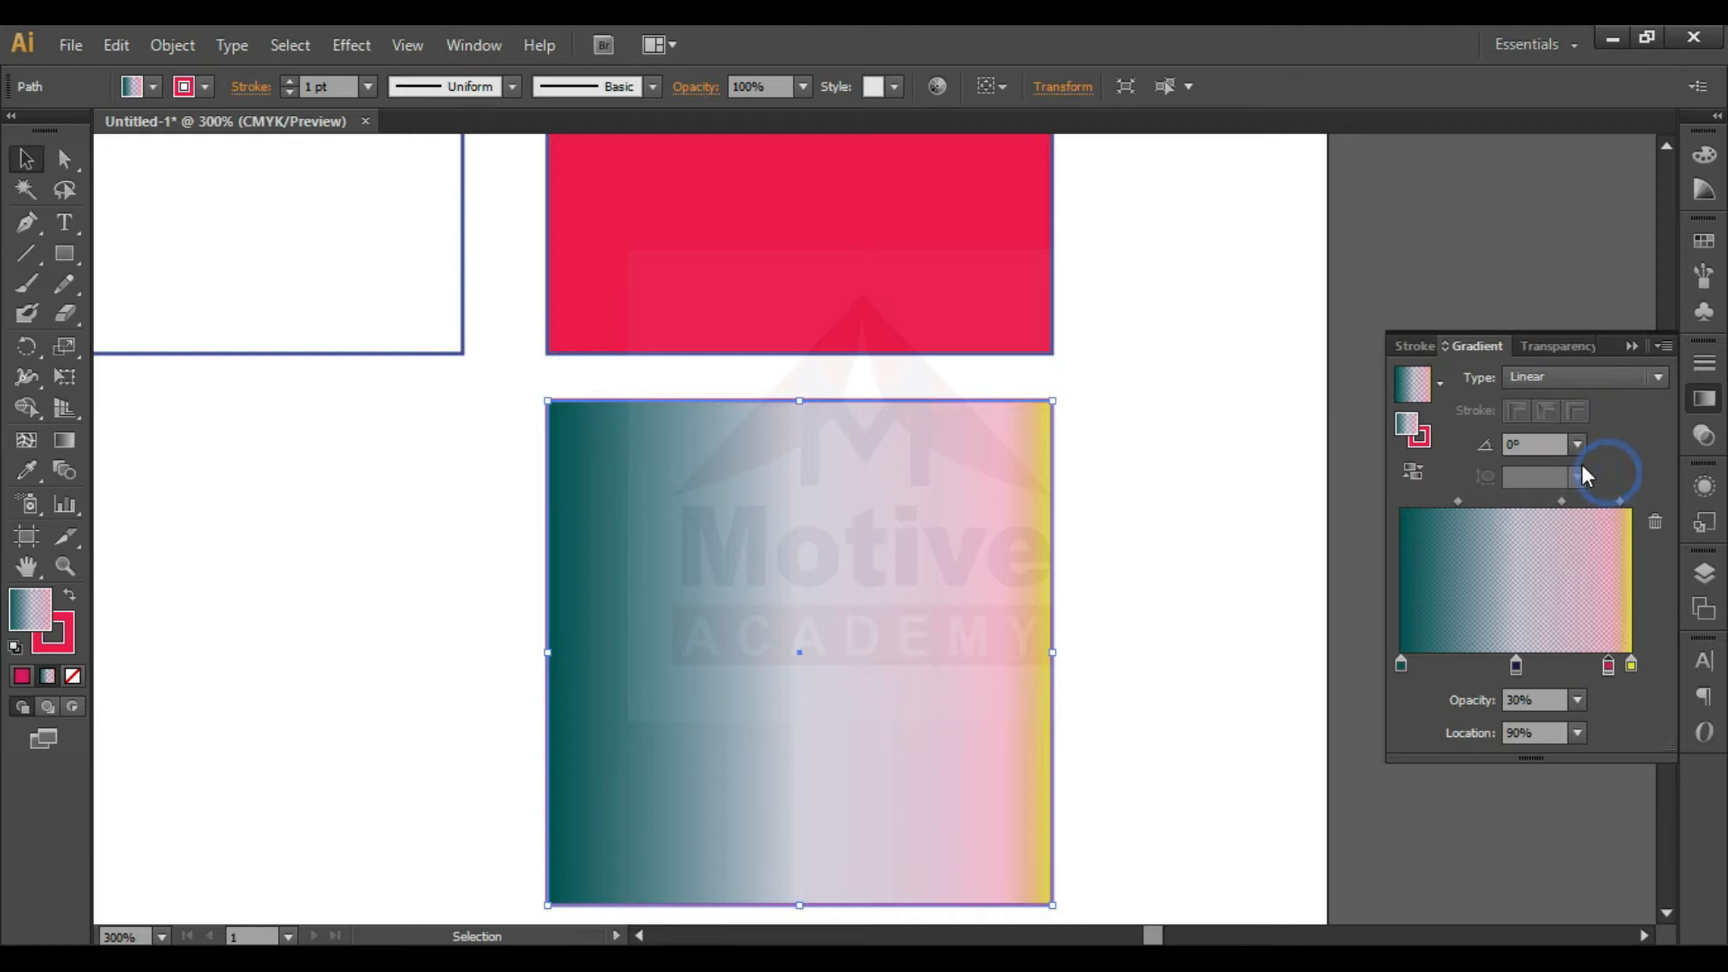
click(1577, 692)
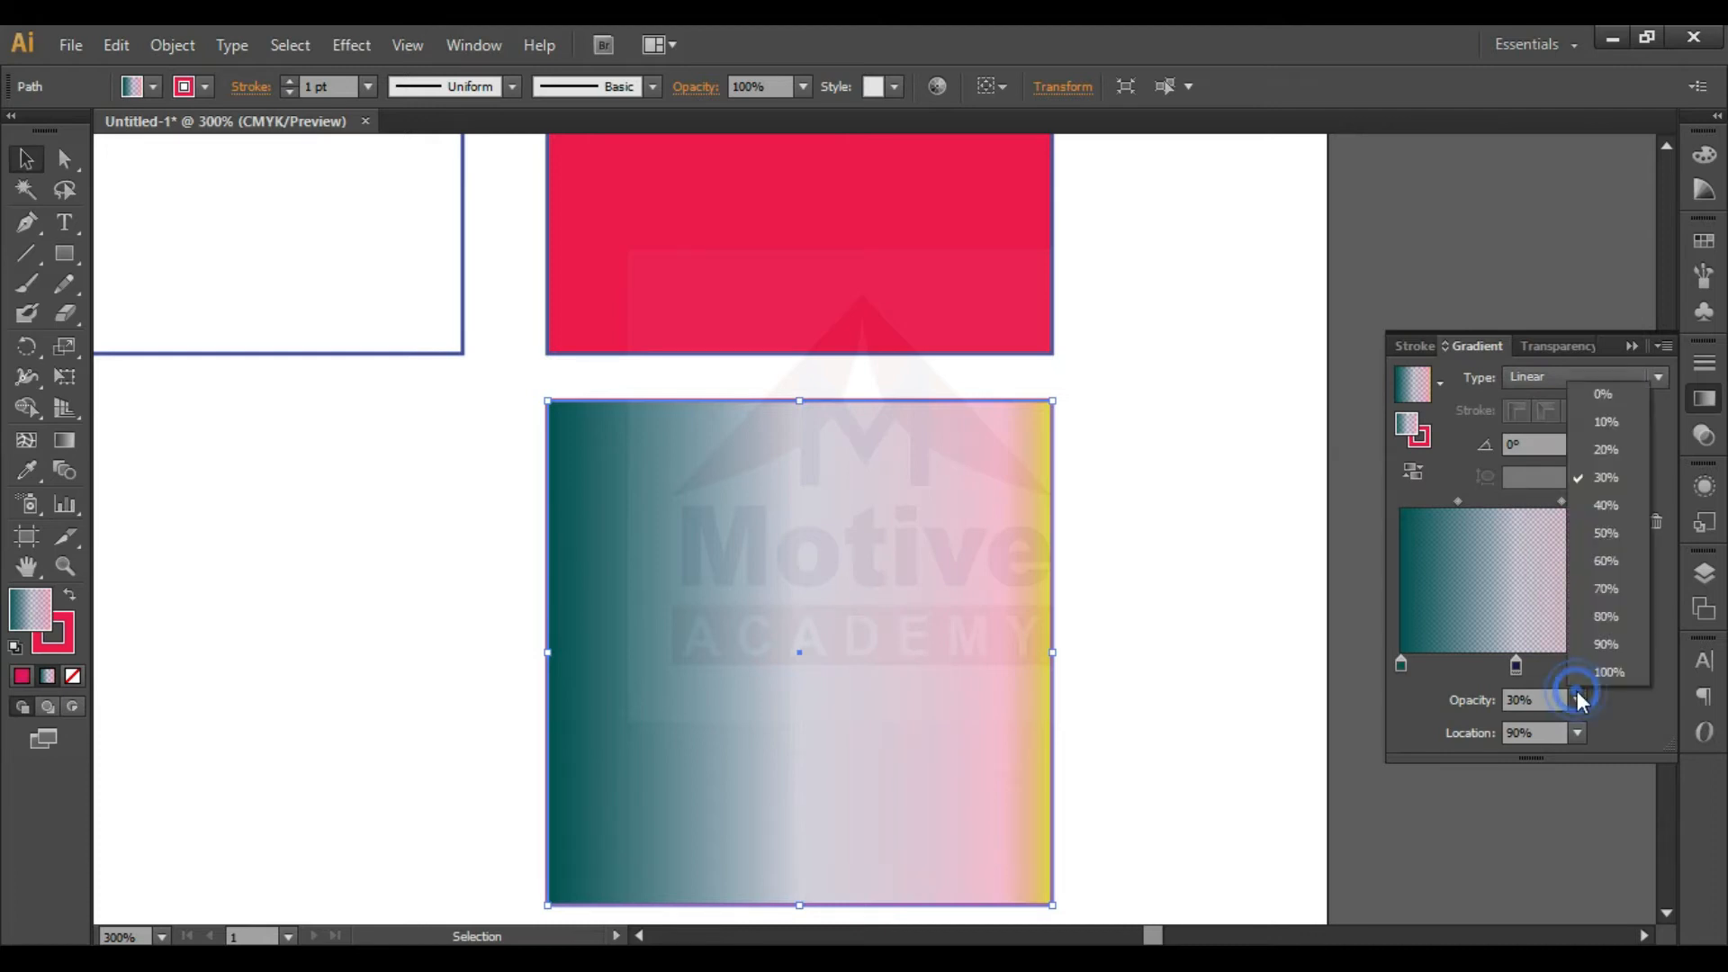
click(1596, 654)
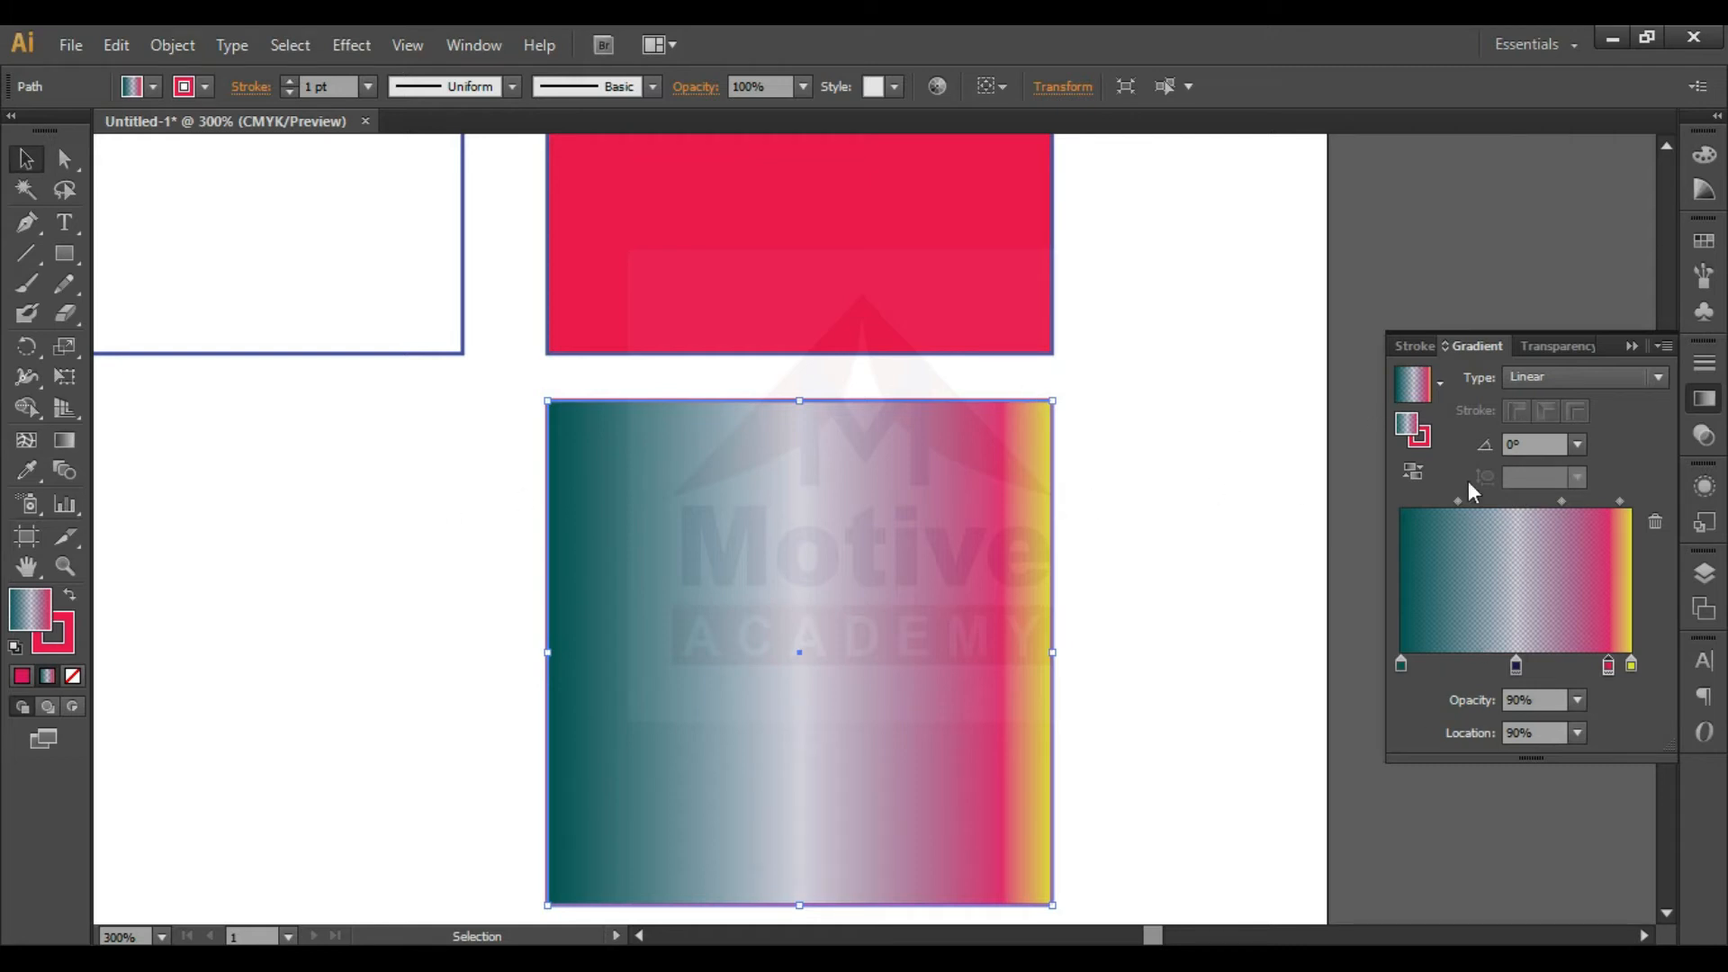
- Try the square's linear gradient at angles of 180°, 45° and 60°
click(1579, 443)
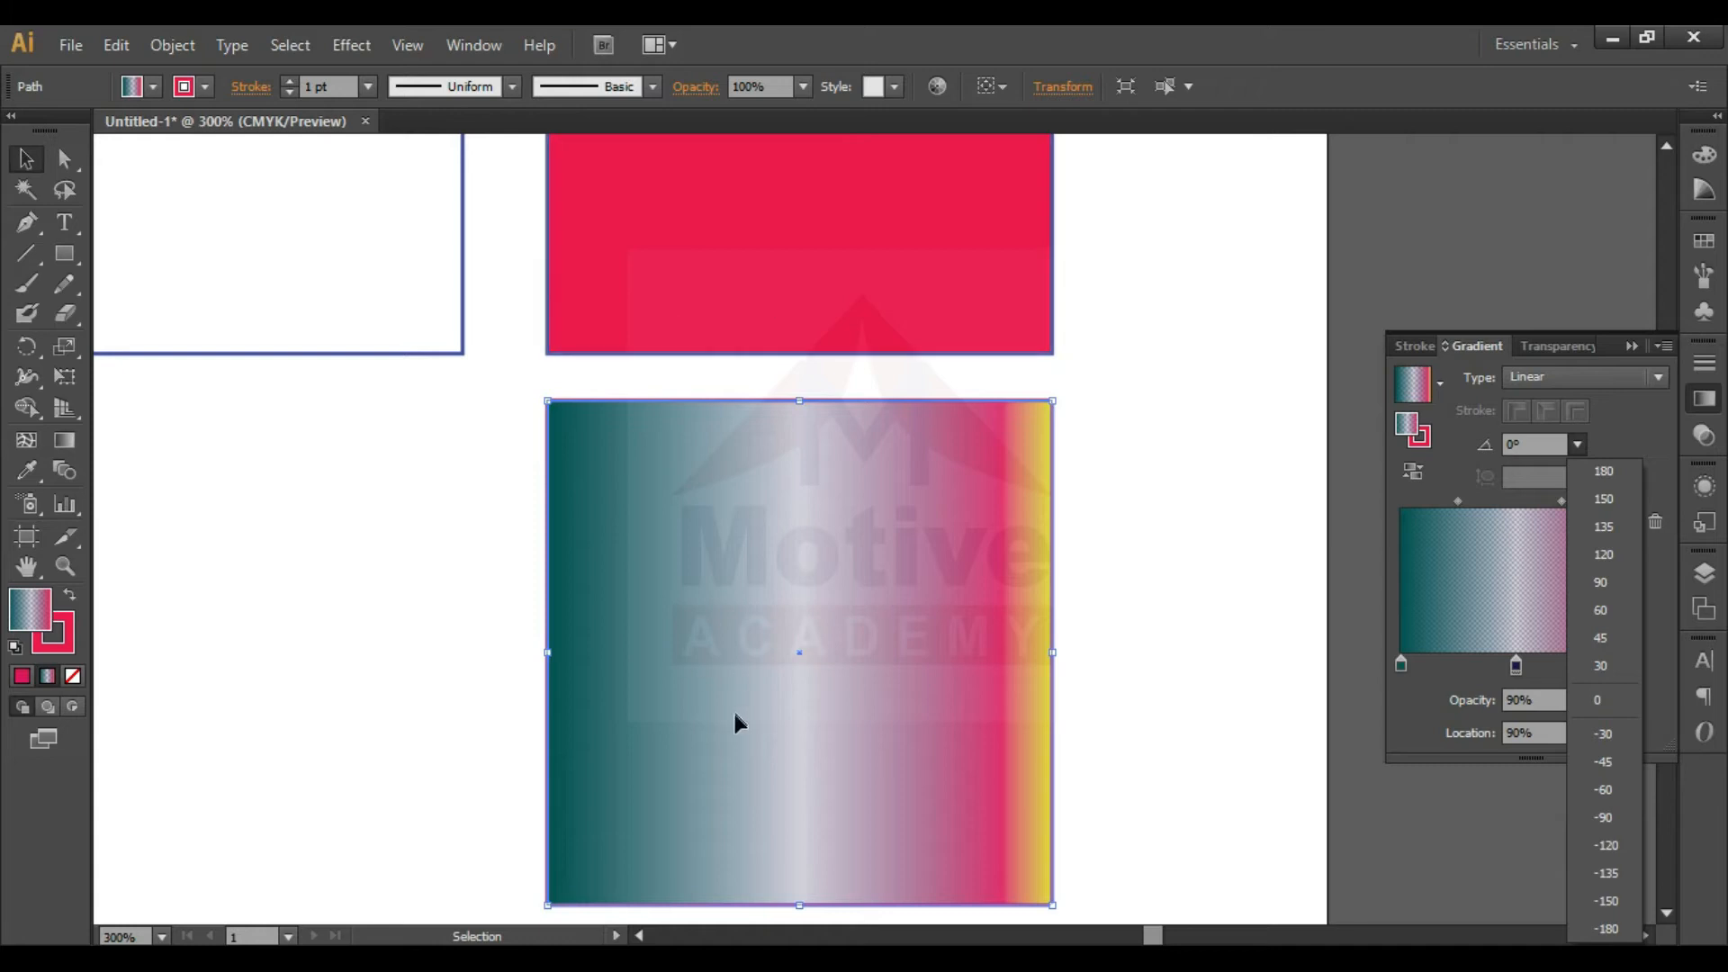
click(1624, 472)
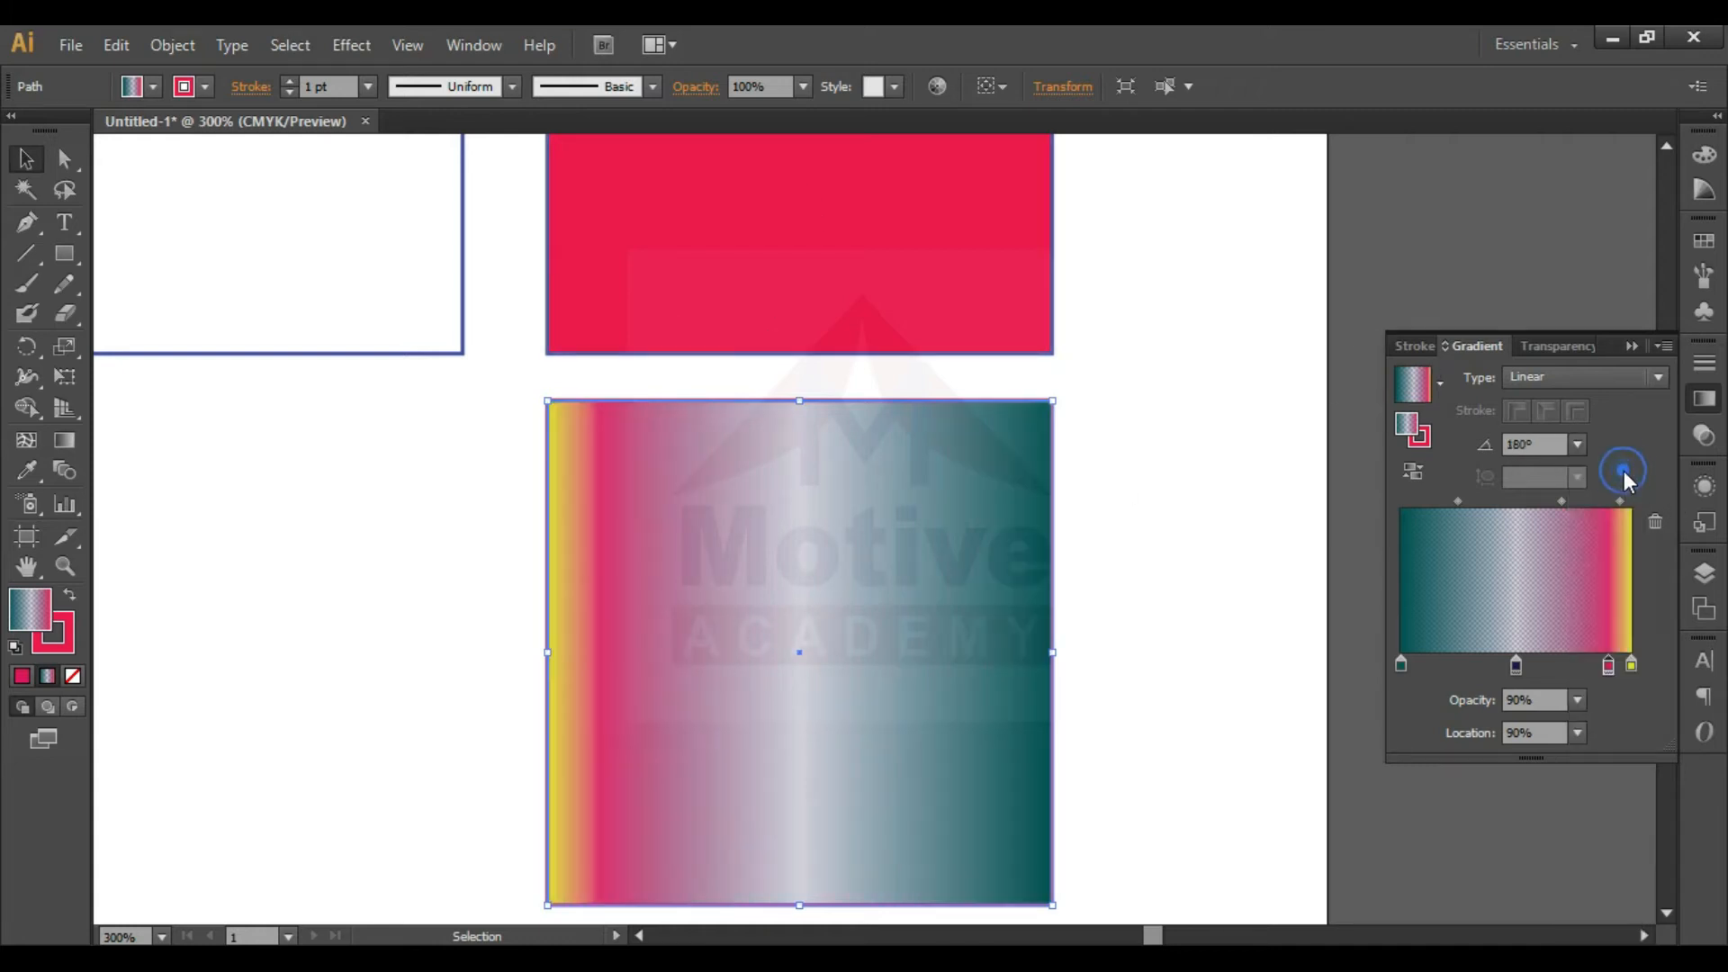
click(1578, 444)
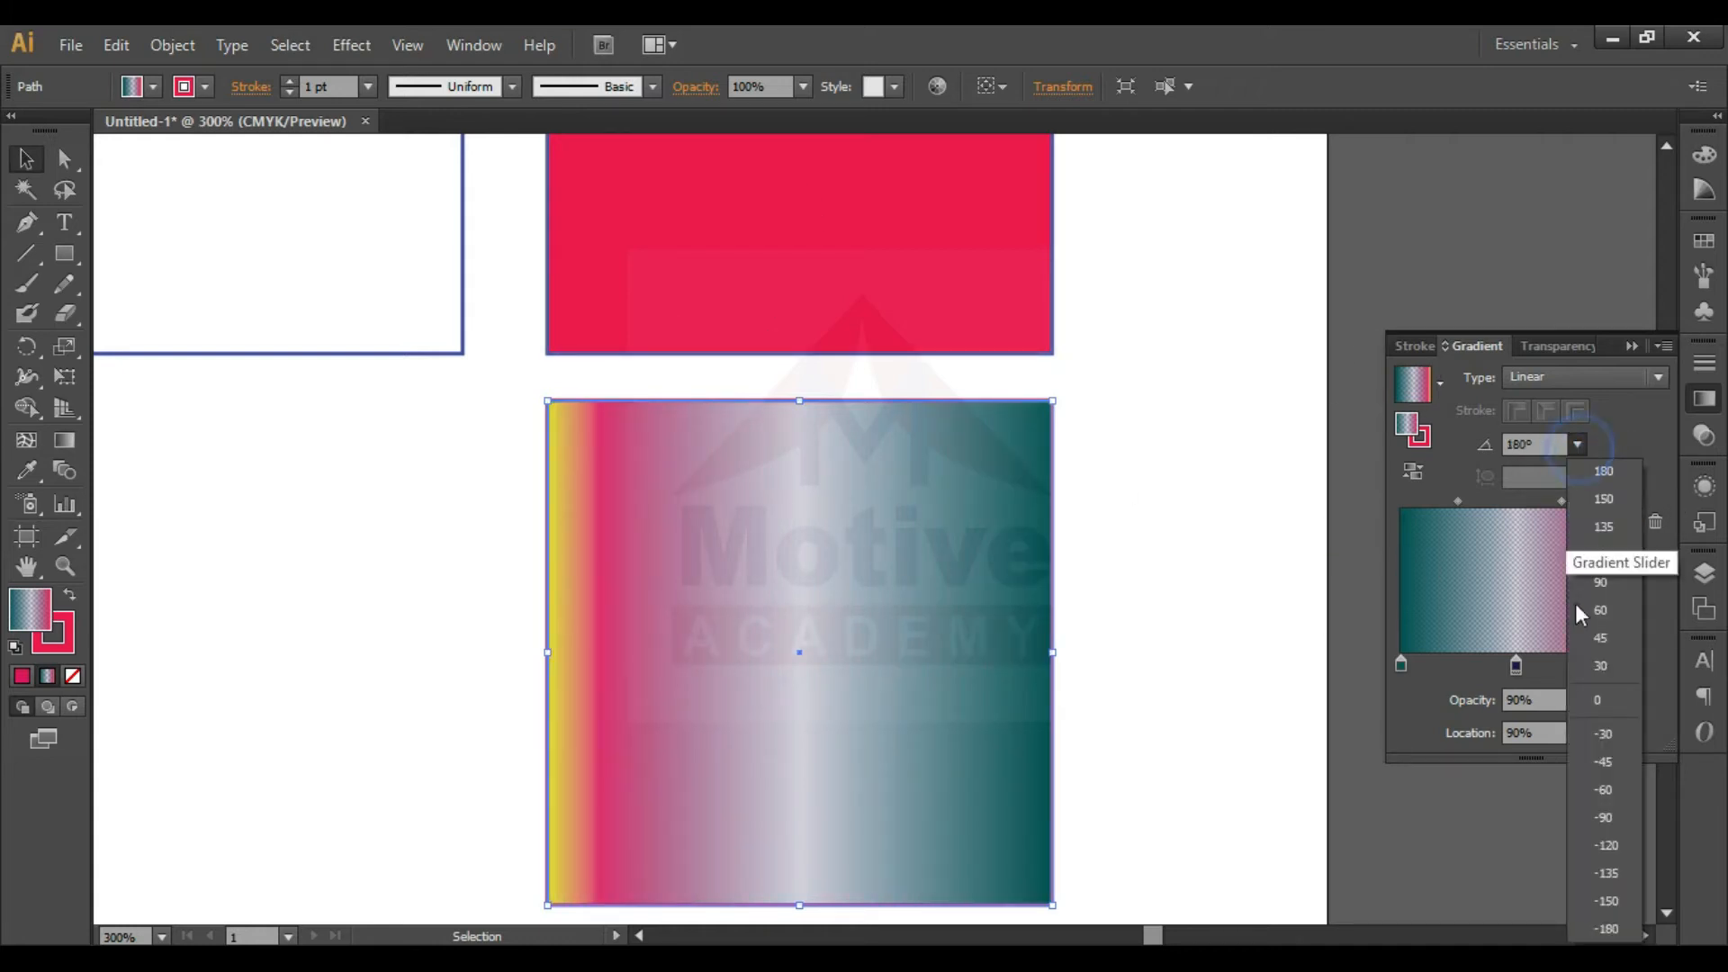
click(1600, 616)
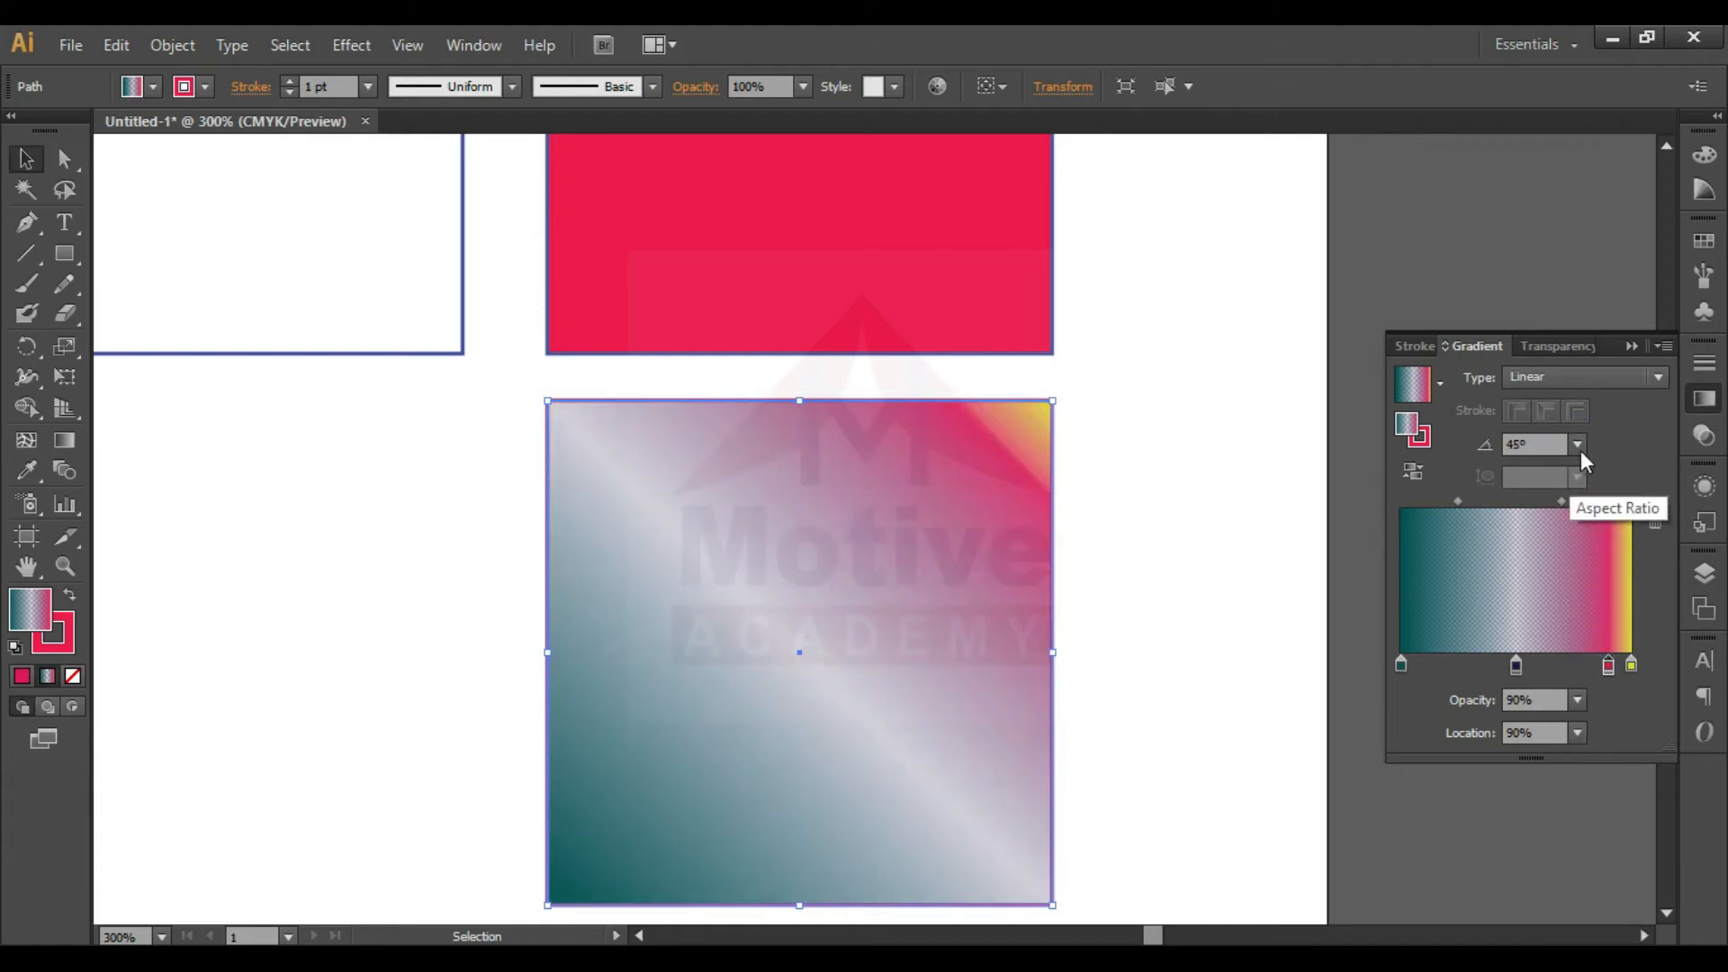
click(1578, 444)
click(1607, 612)
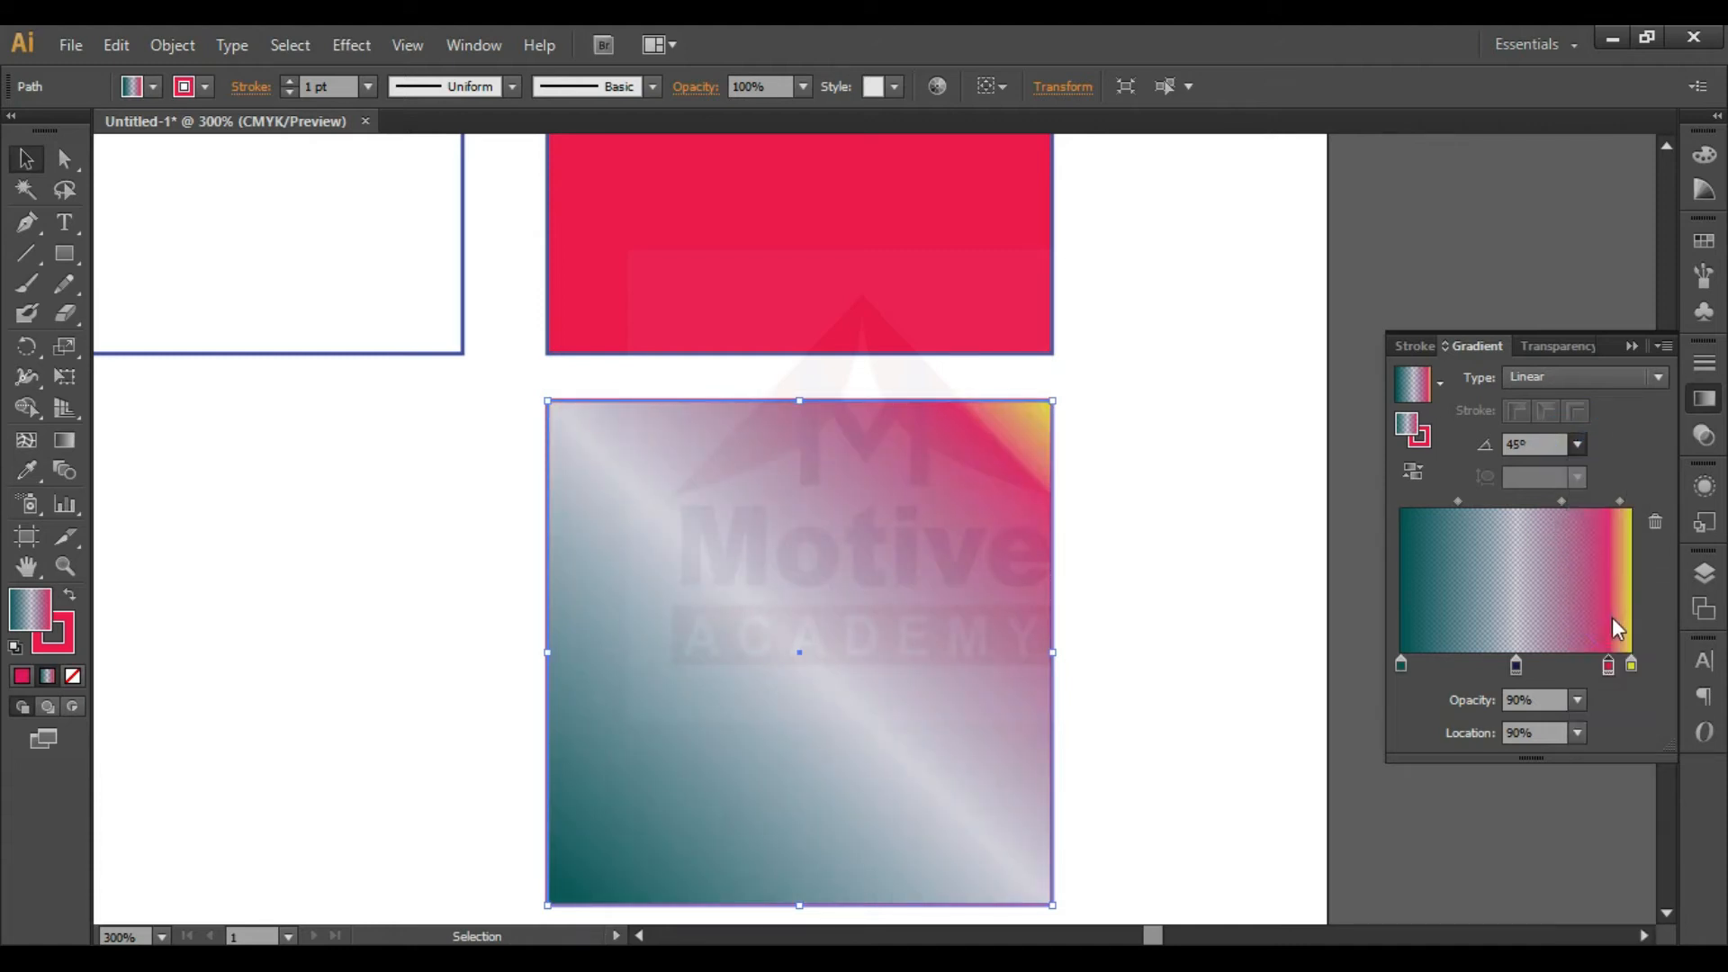
- Try gradient angles of -90° and -150° on the square, and change its gradient type to Radial
click(1578, 444)
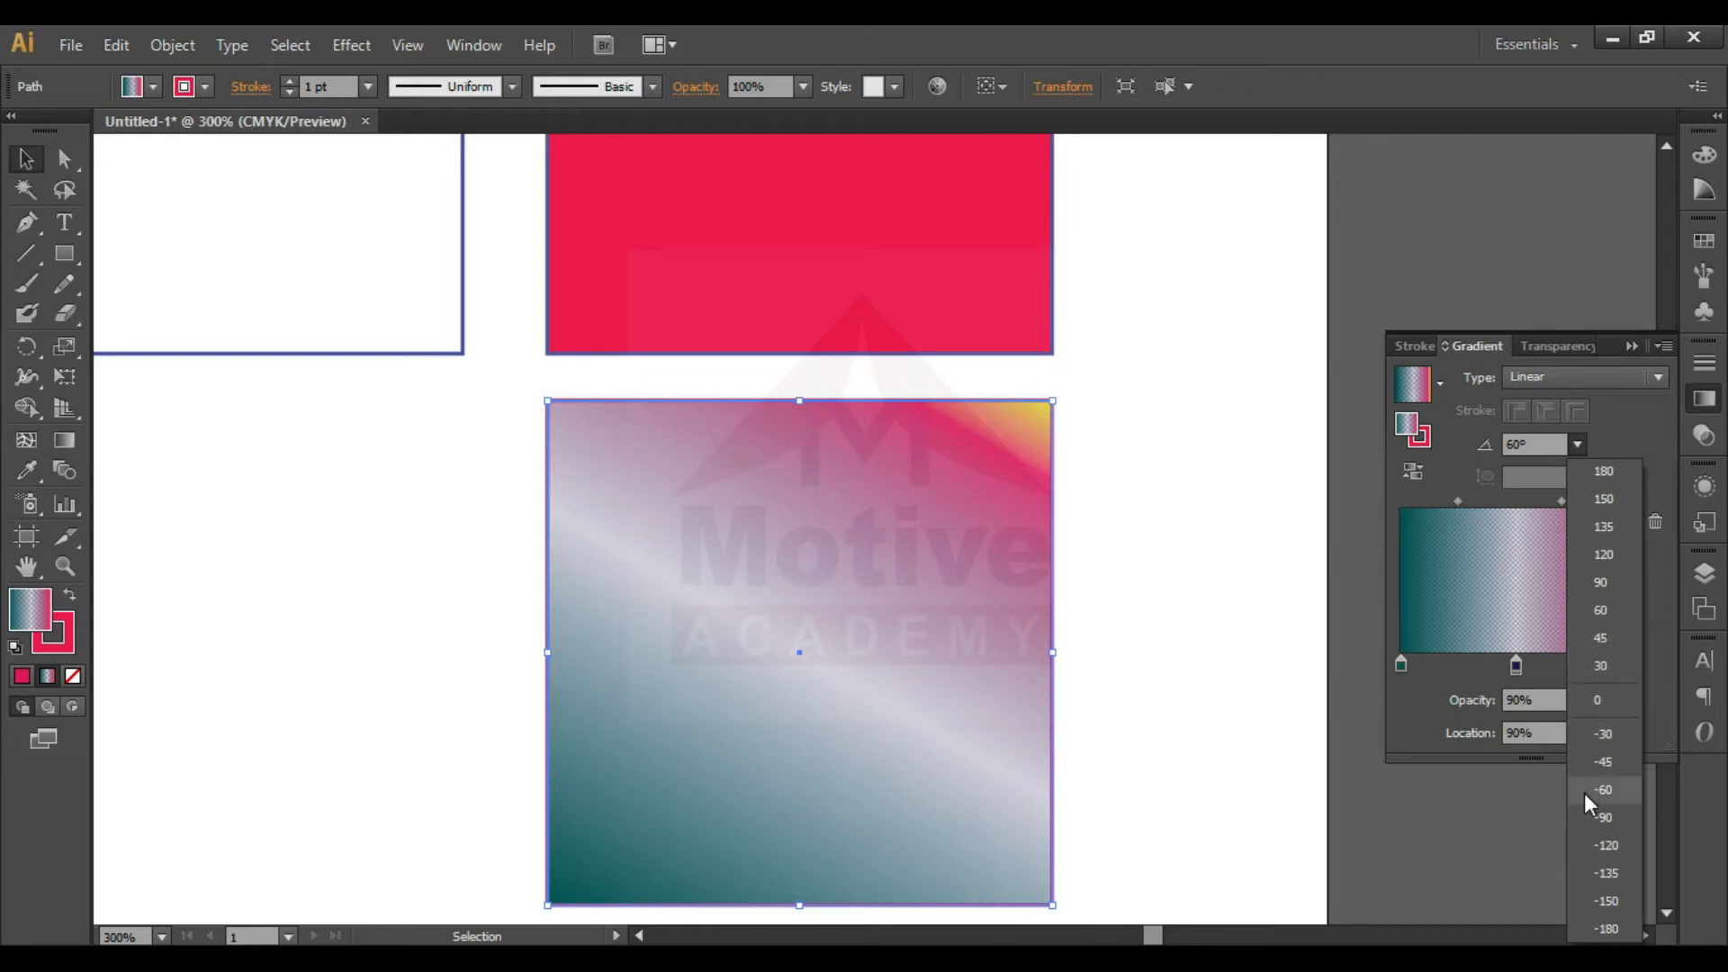
click(1596, 819)
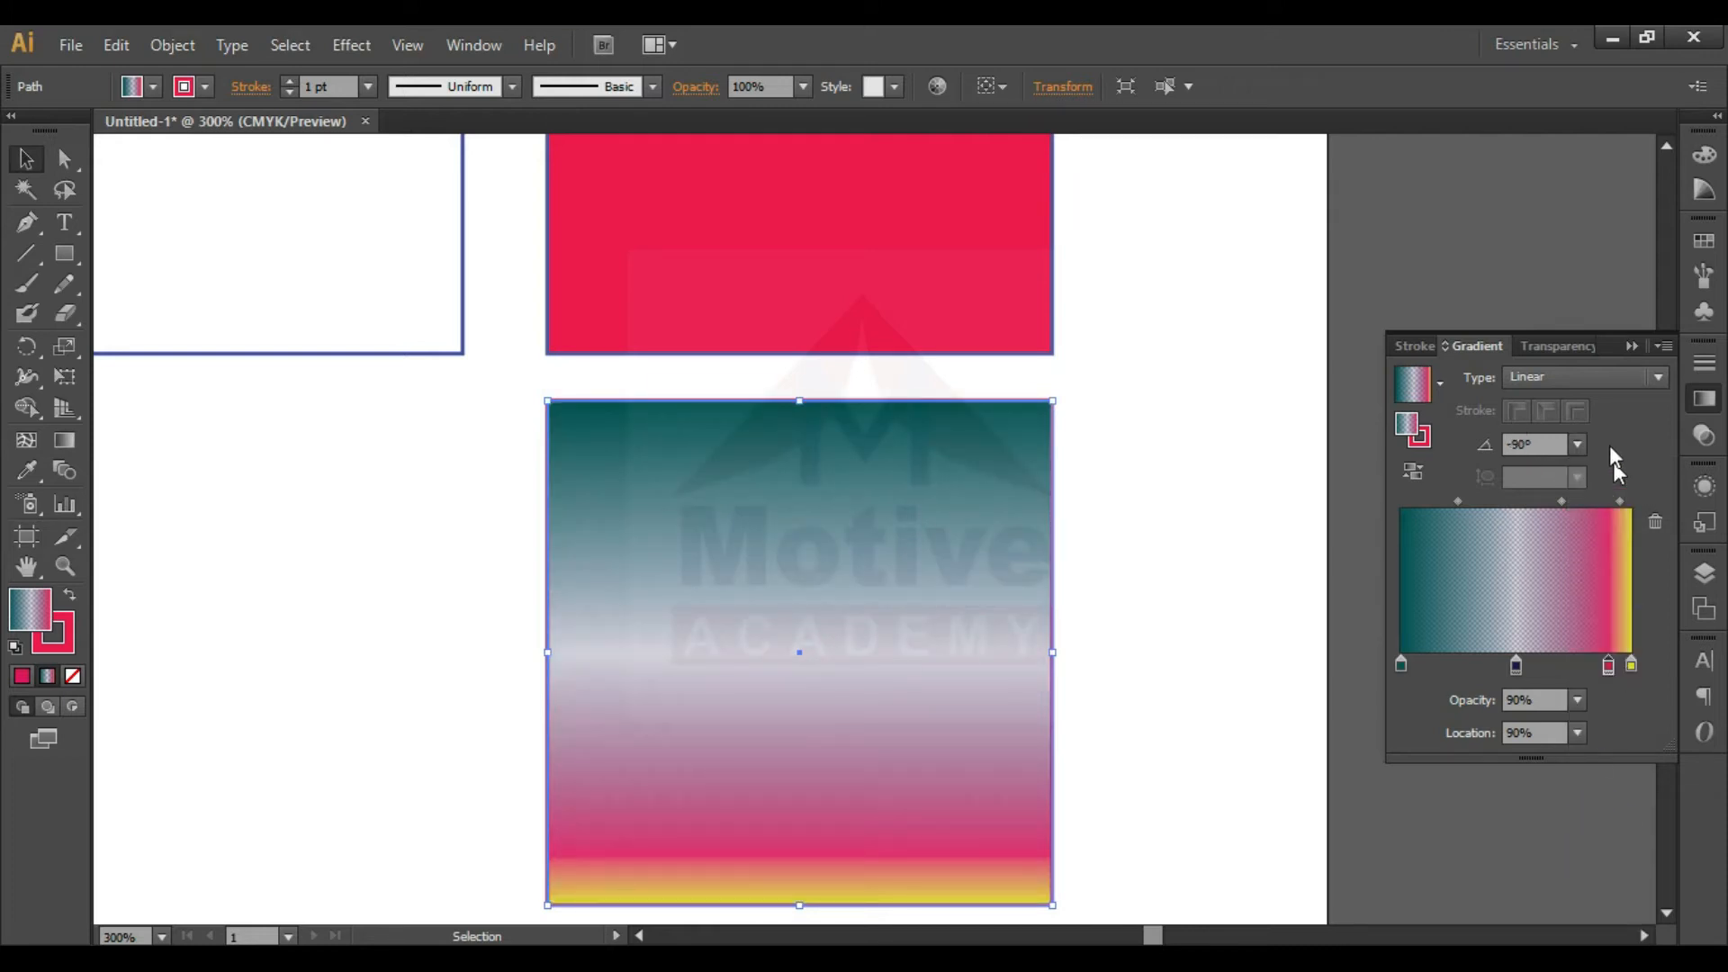
click(1577, 444)
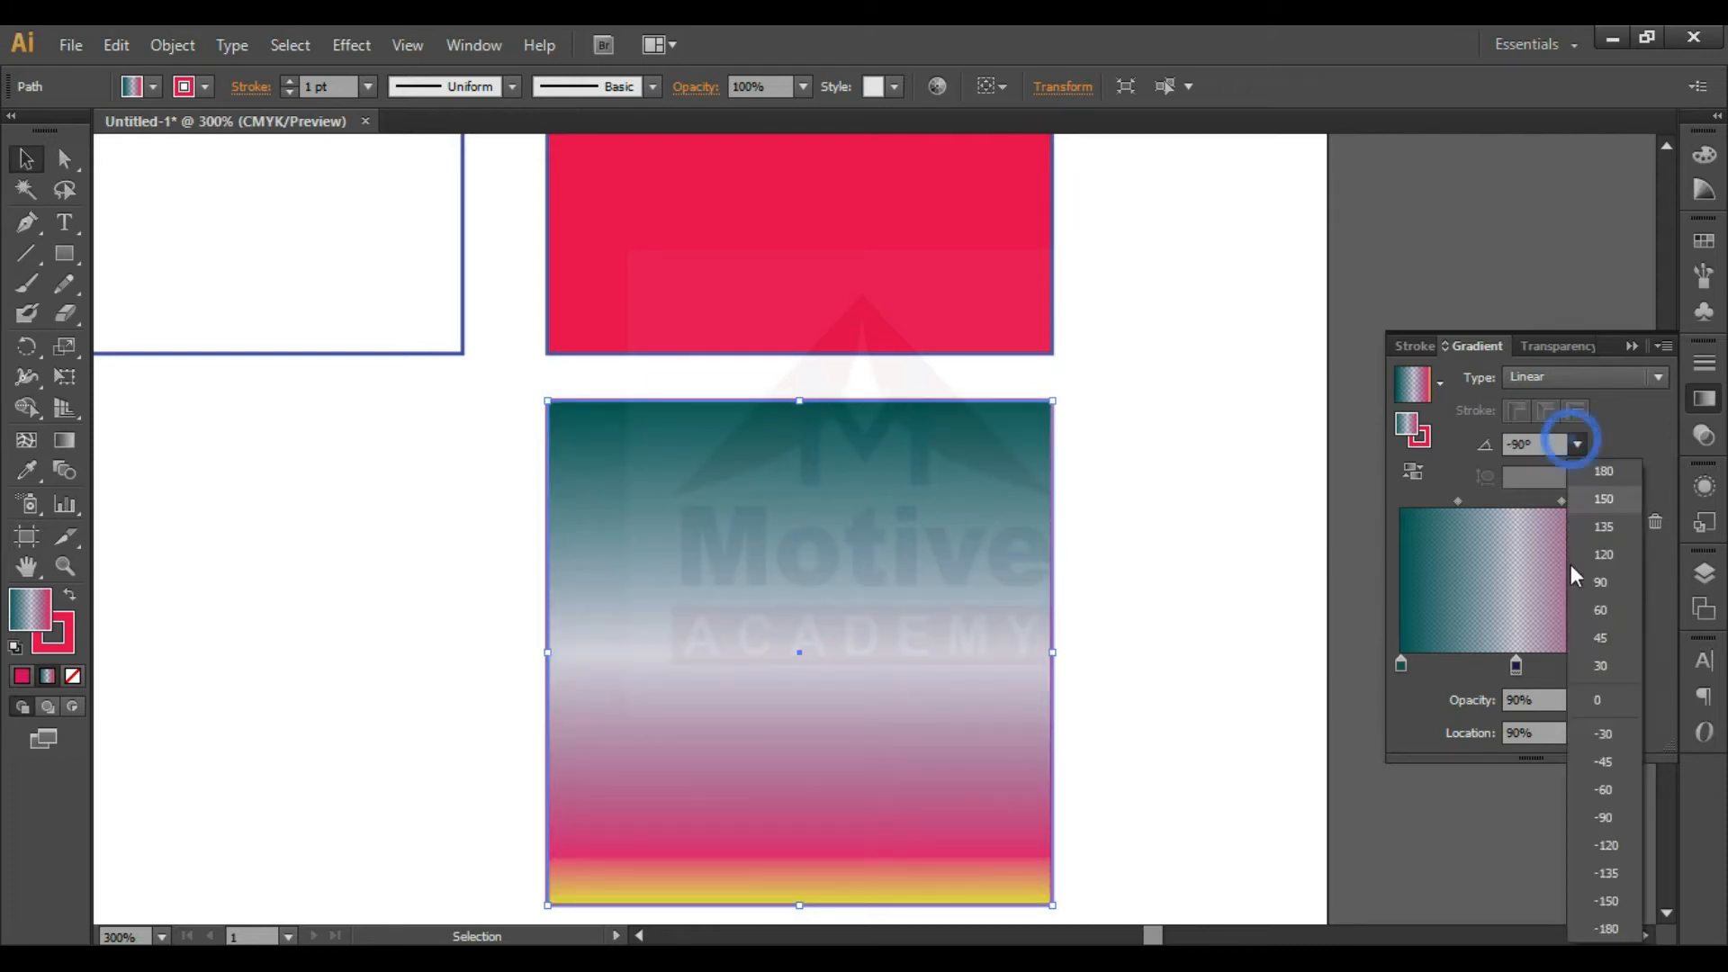
click(1610, 901)
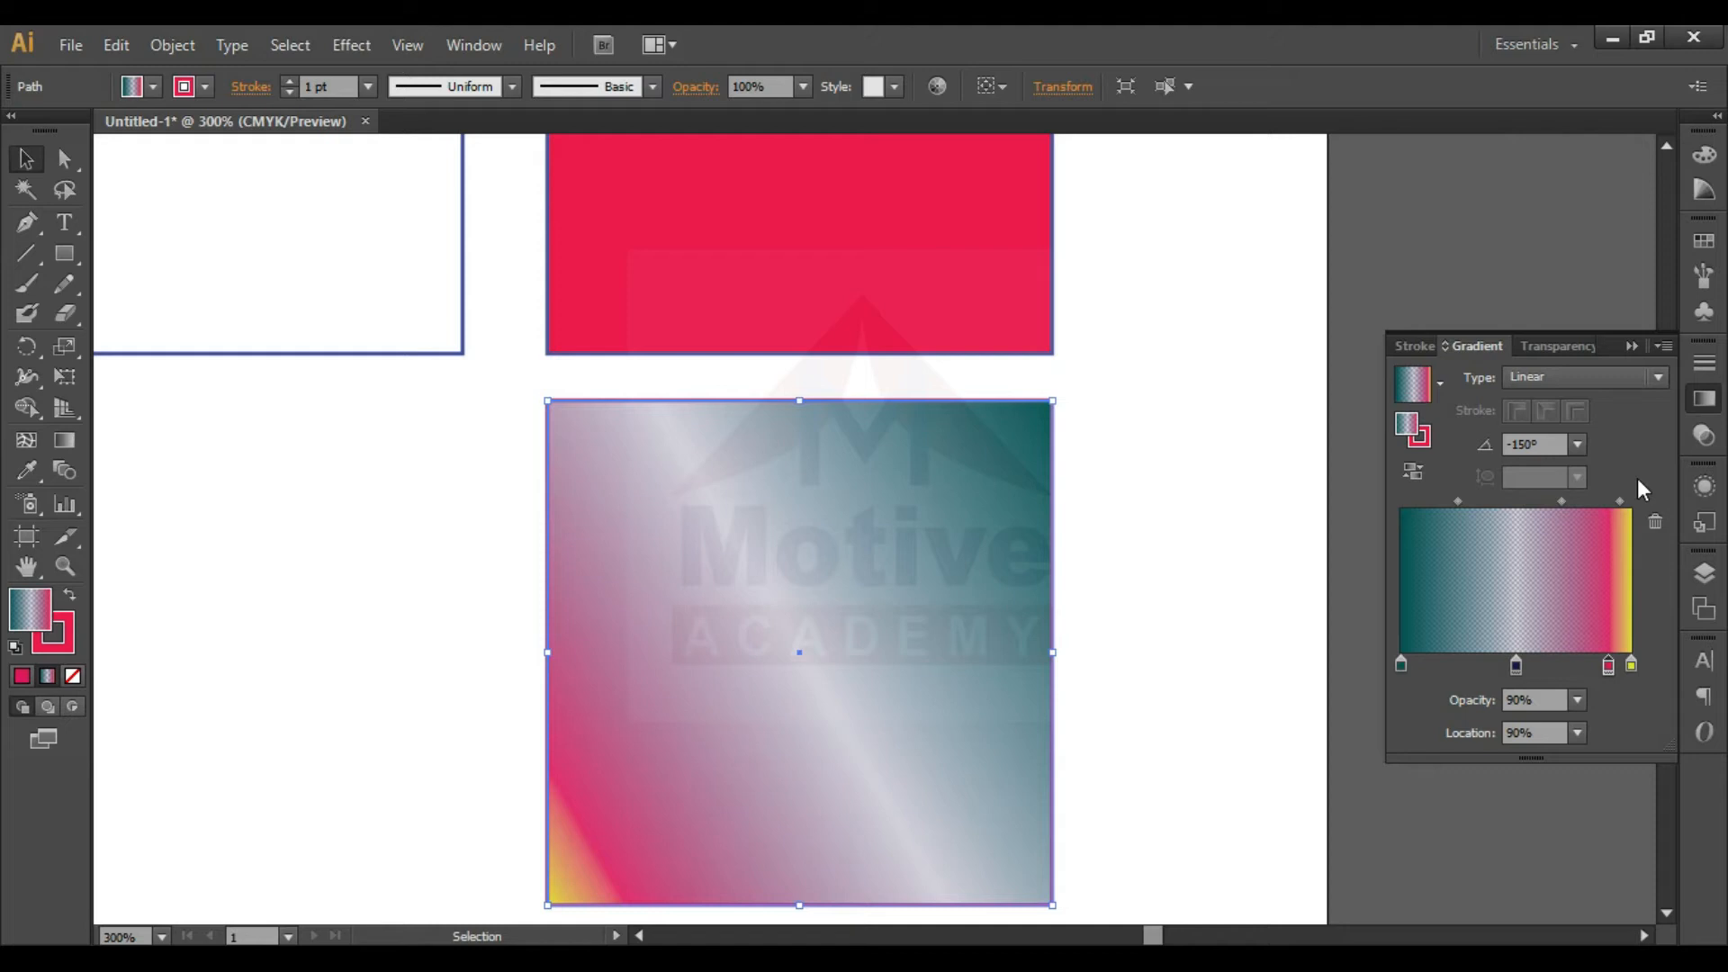
click(1640, 376)
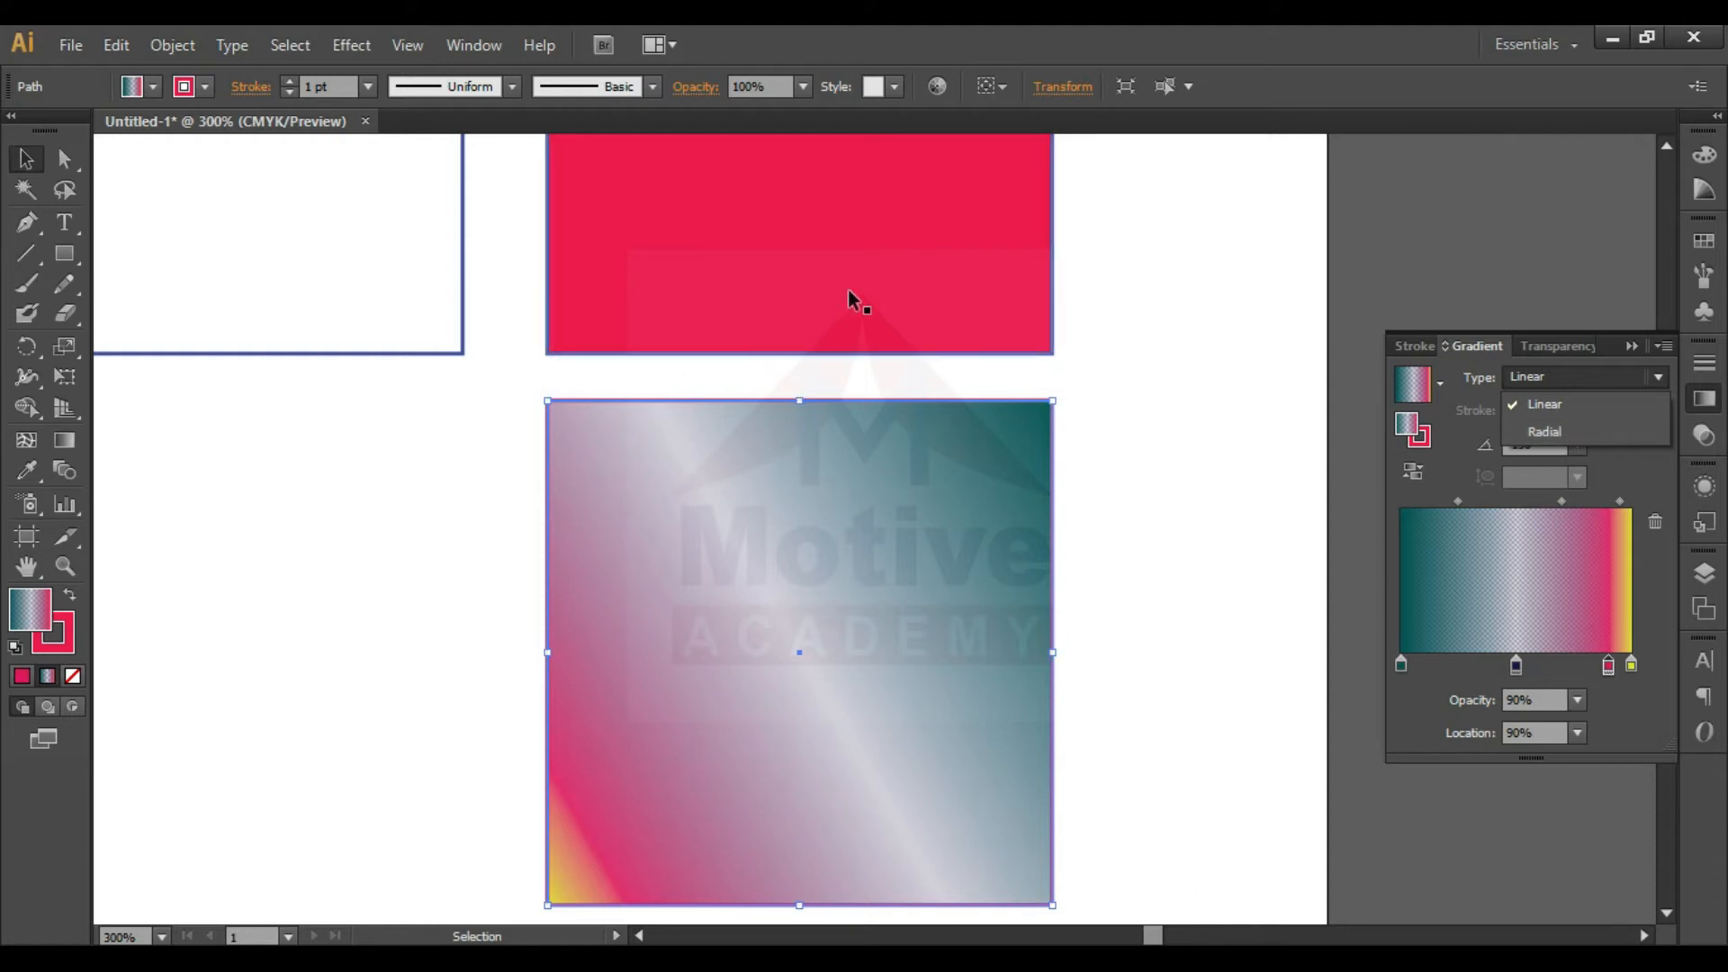
click(1617, 431)
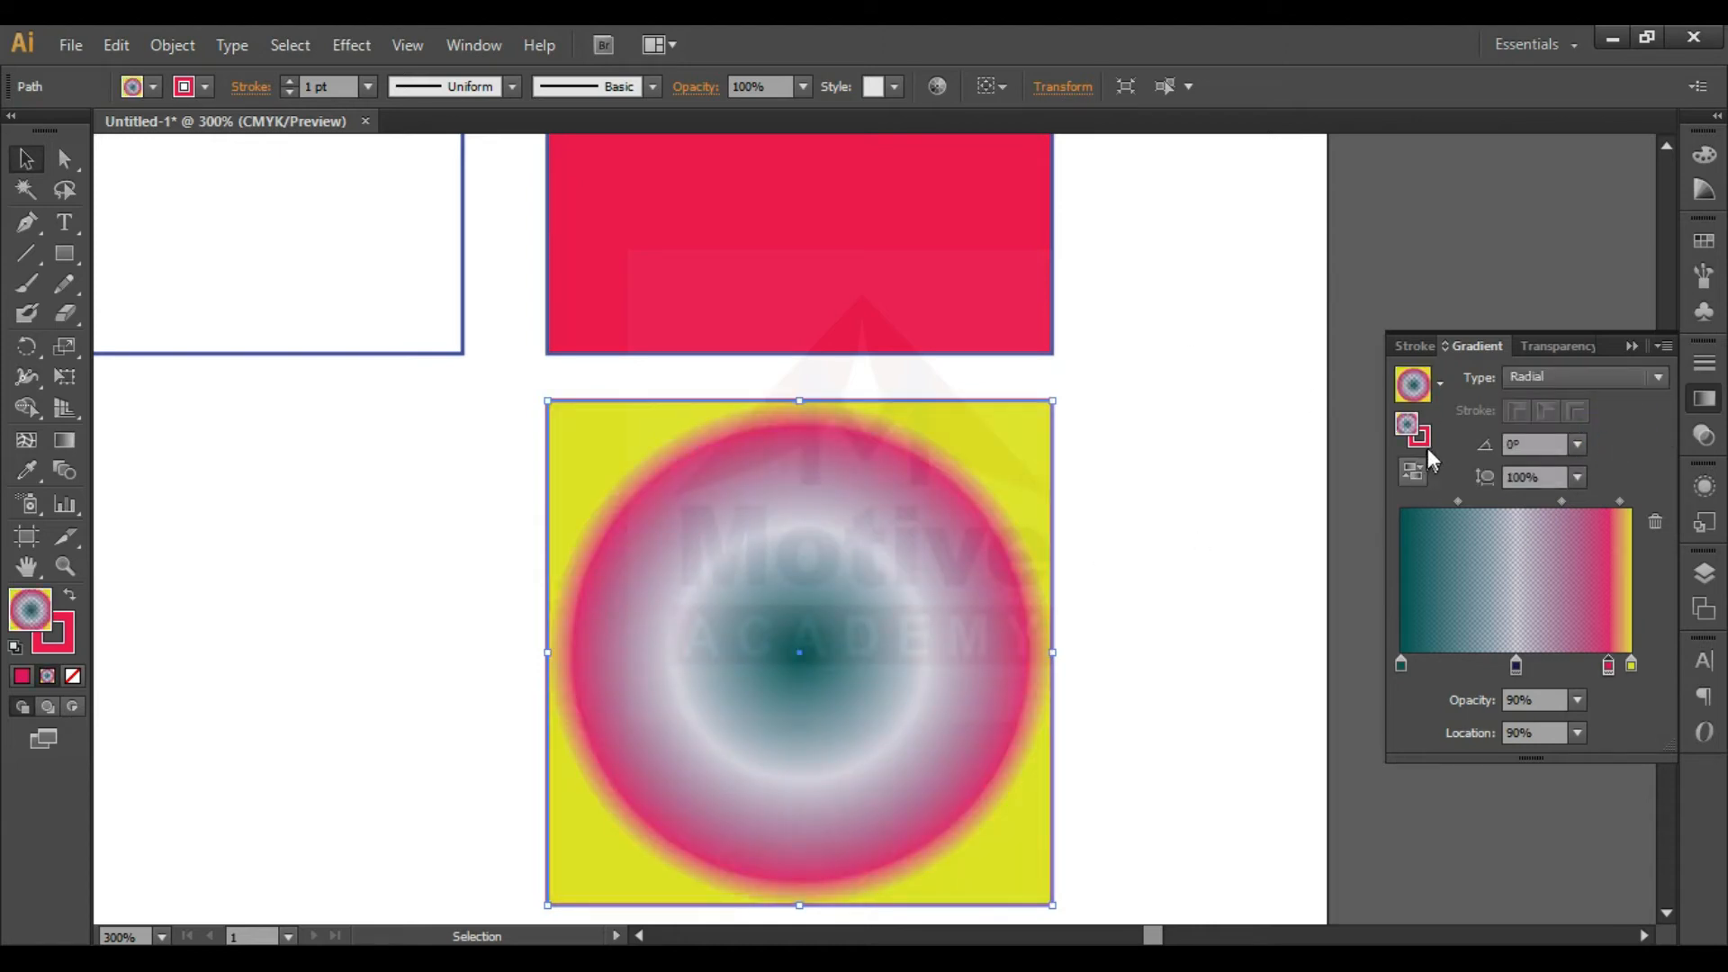
- Draw a circle with the Ellipse tool beside the radial-gradient square, about half the square's width
click(1133, 526)
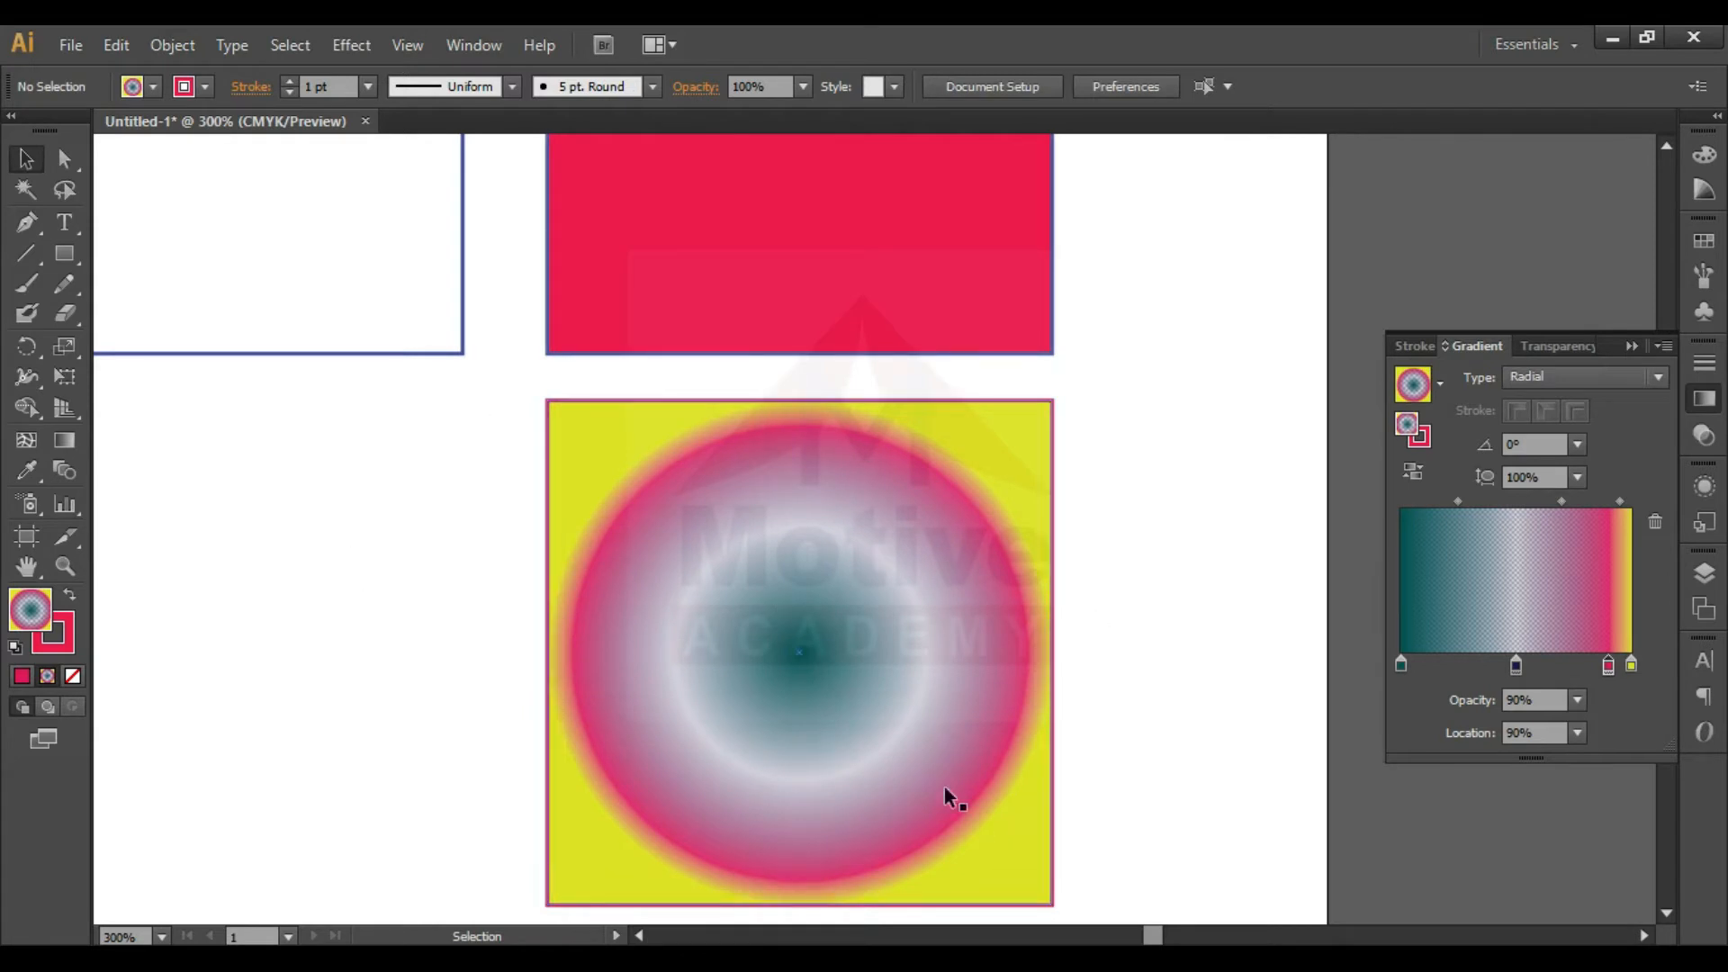
click(79, 257)
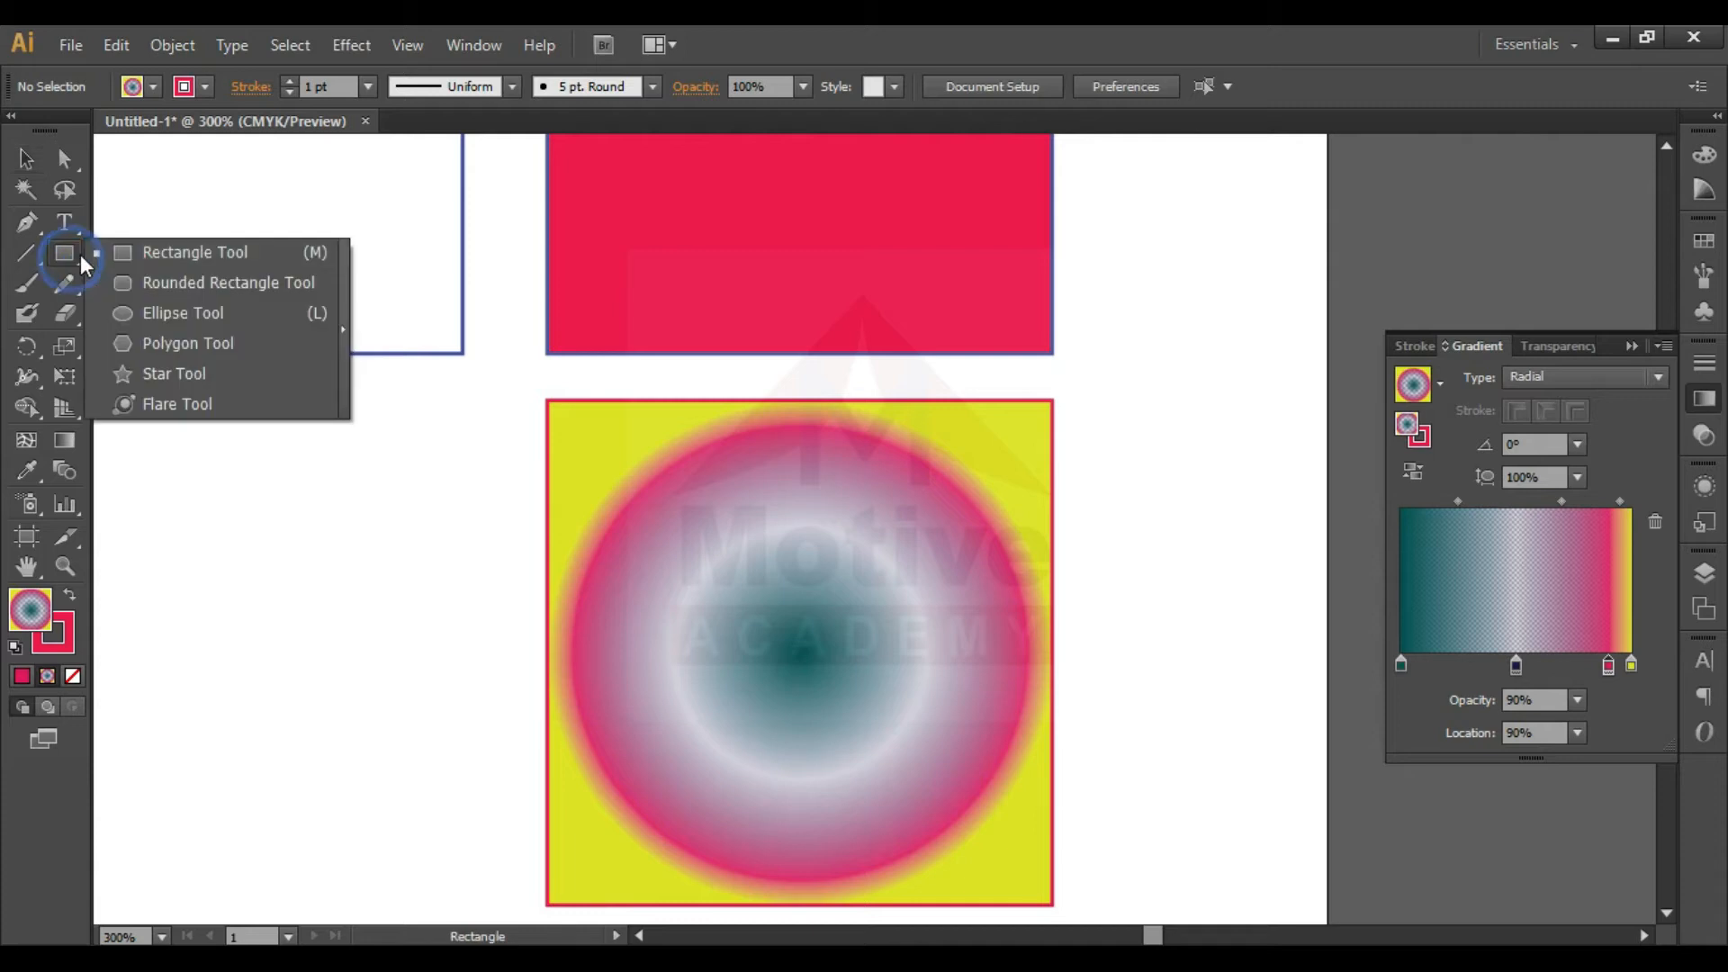
click(133, 315)
drag(189, 483, 437, 730)
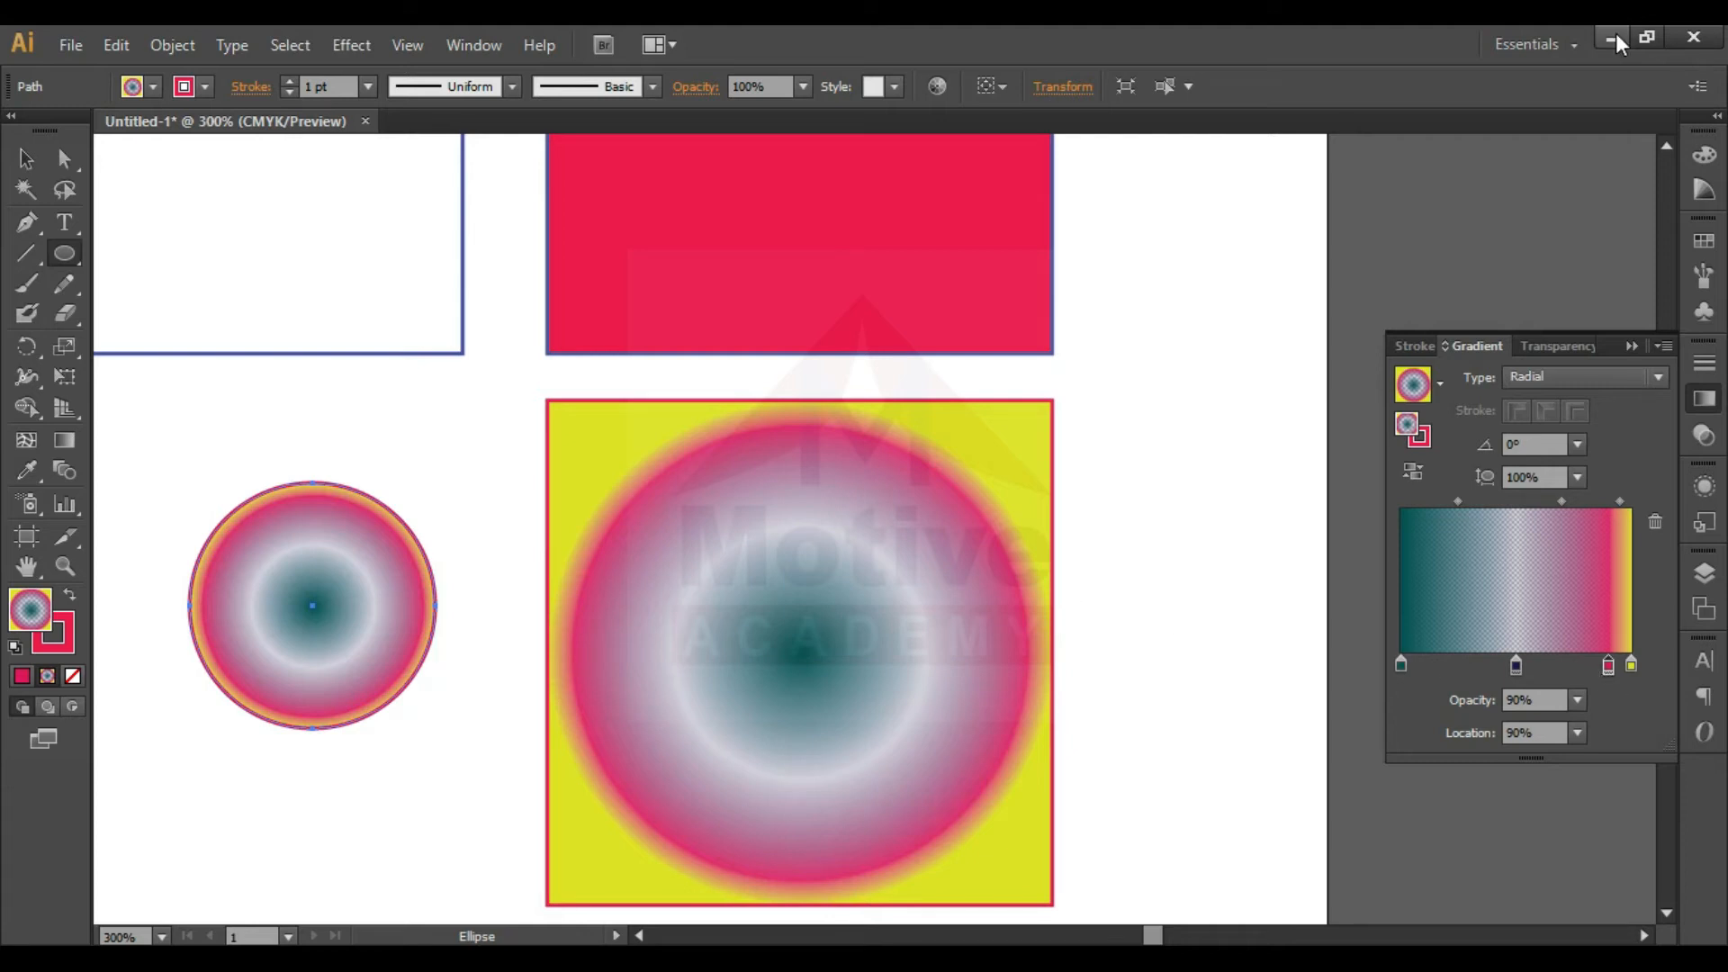
- Shift the row of three squares towards the artboard's left edge, close up the outlined square, and duplicate the pinkish-red square twice along the row
key(ctrl+minus)
key(ctrl+minus)
key(ctrl+minus)
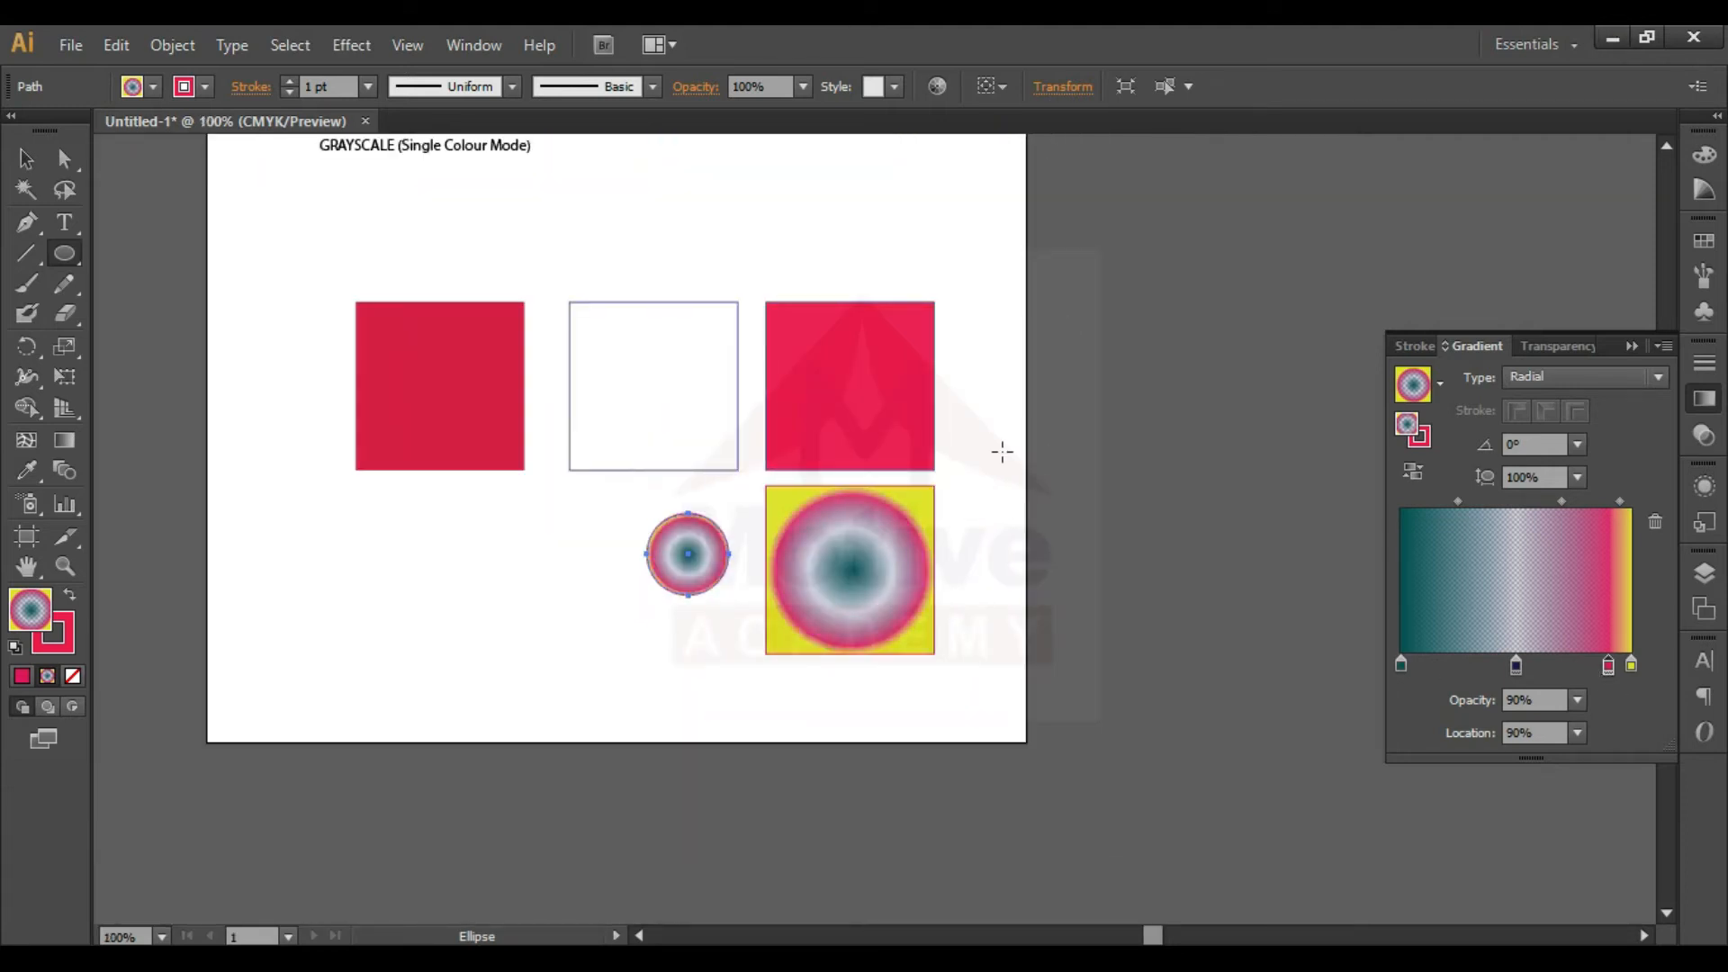
key(v)
drag(991, 286, 369, 397)
click(412, 438)
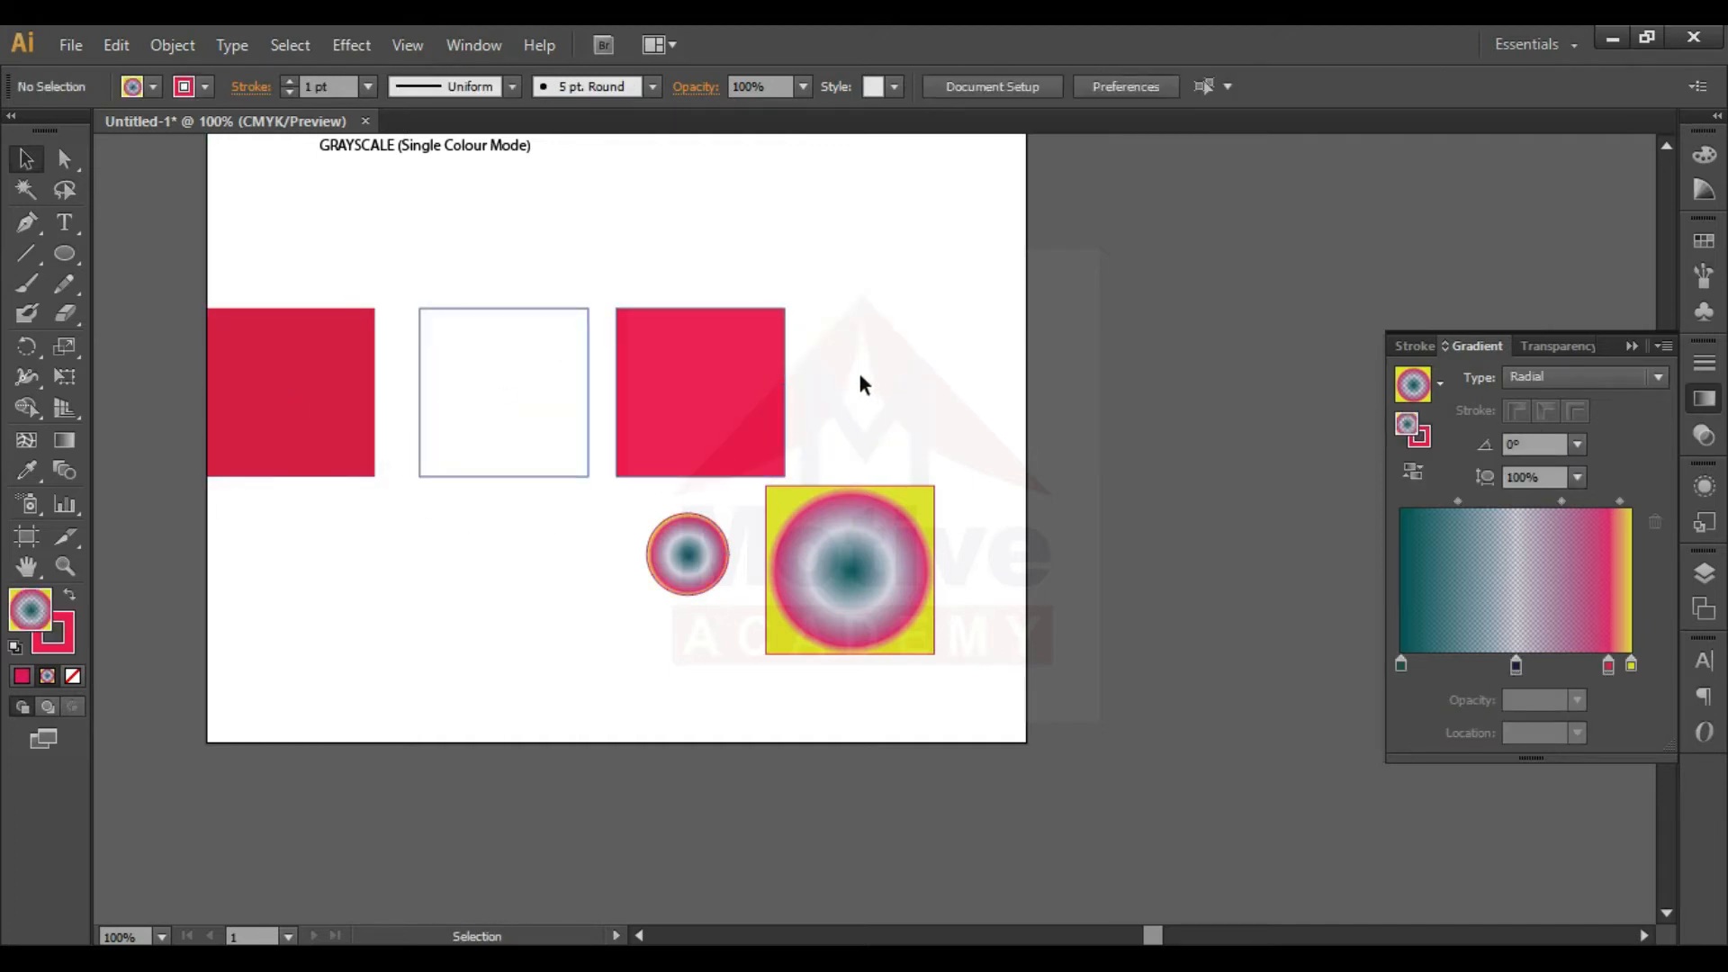
click(490, 355)
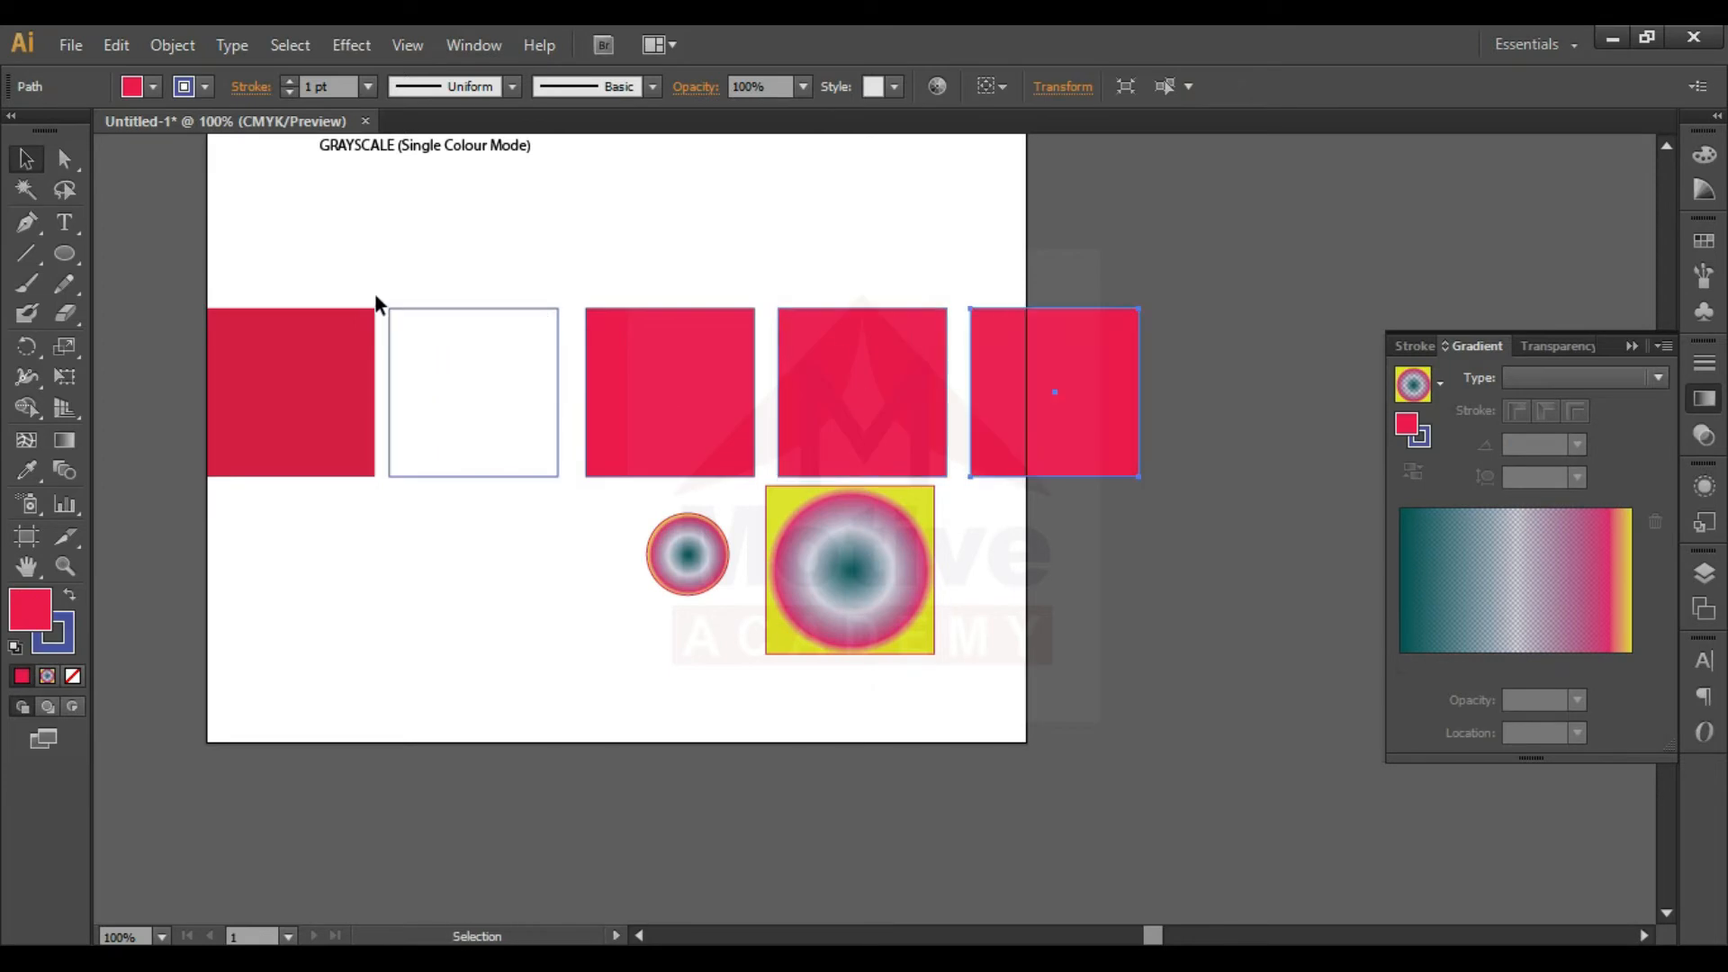
- Fill the first square of the row with violet 6300FF
click(322, 359)
double_click(36, 616)
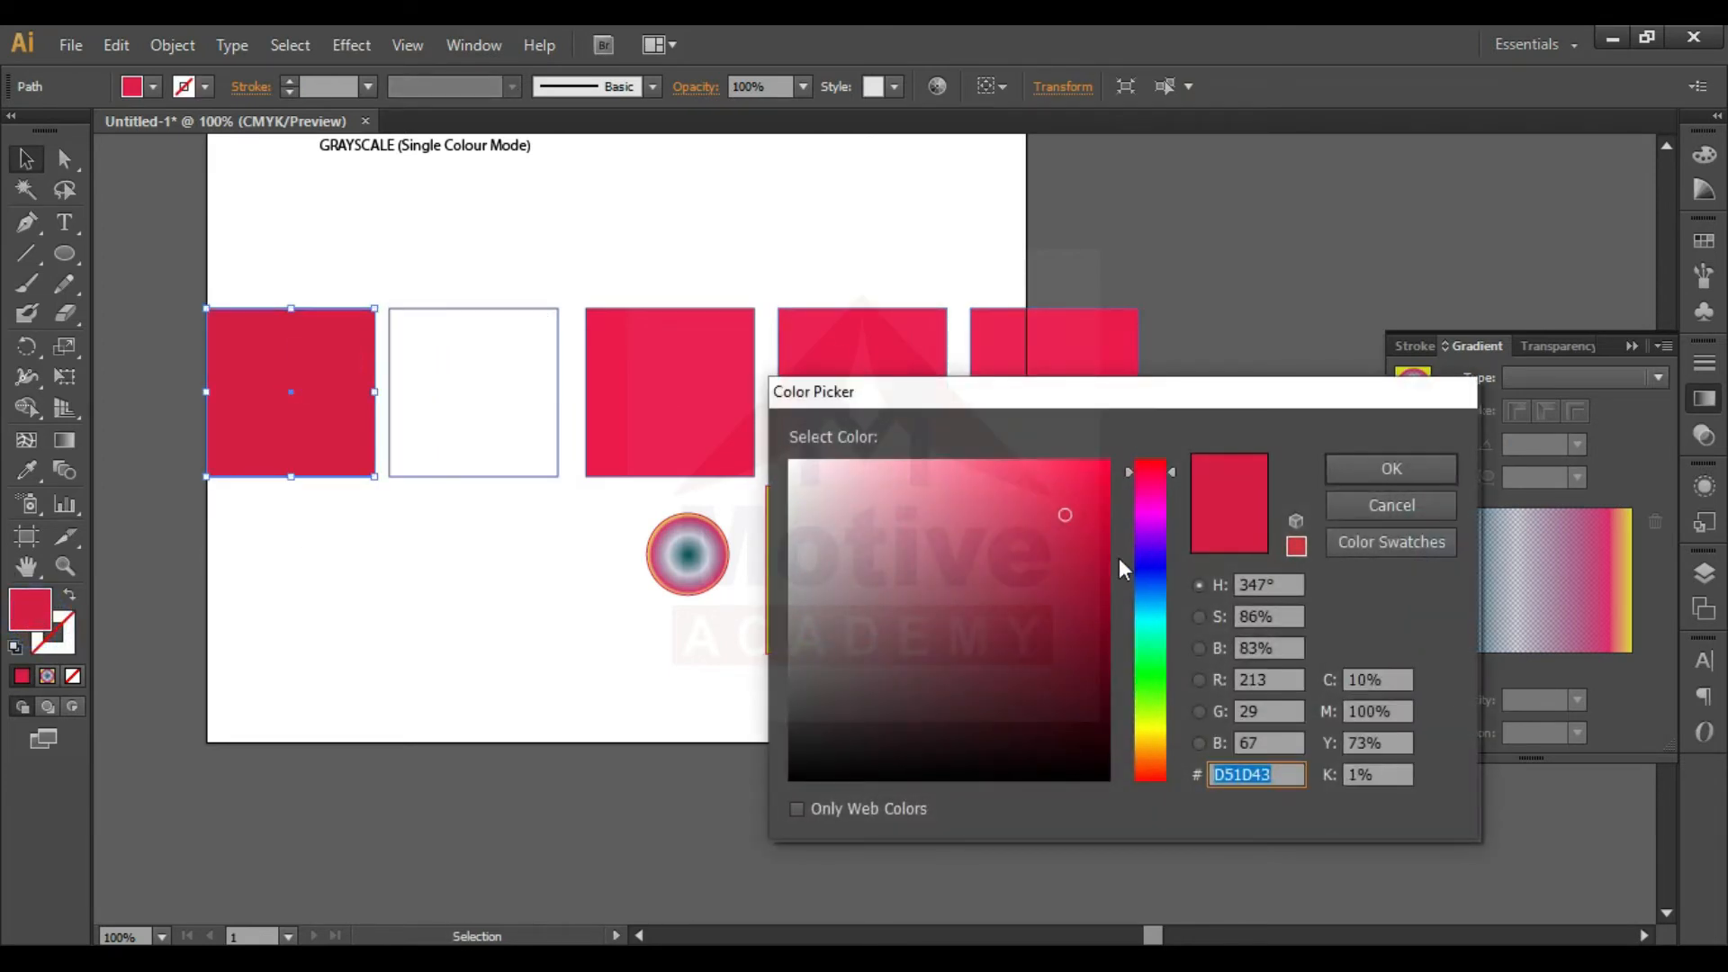
click(1158, 546)
drag(1098, 477, 1121, 456)
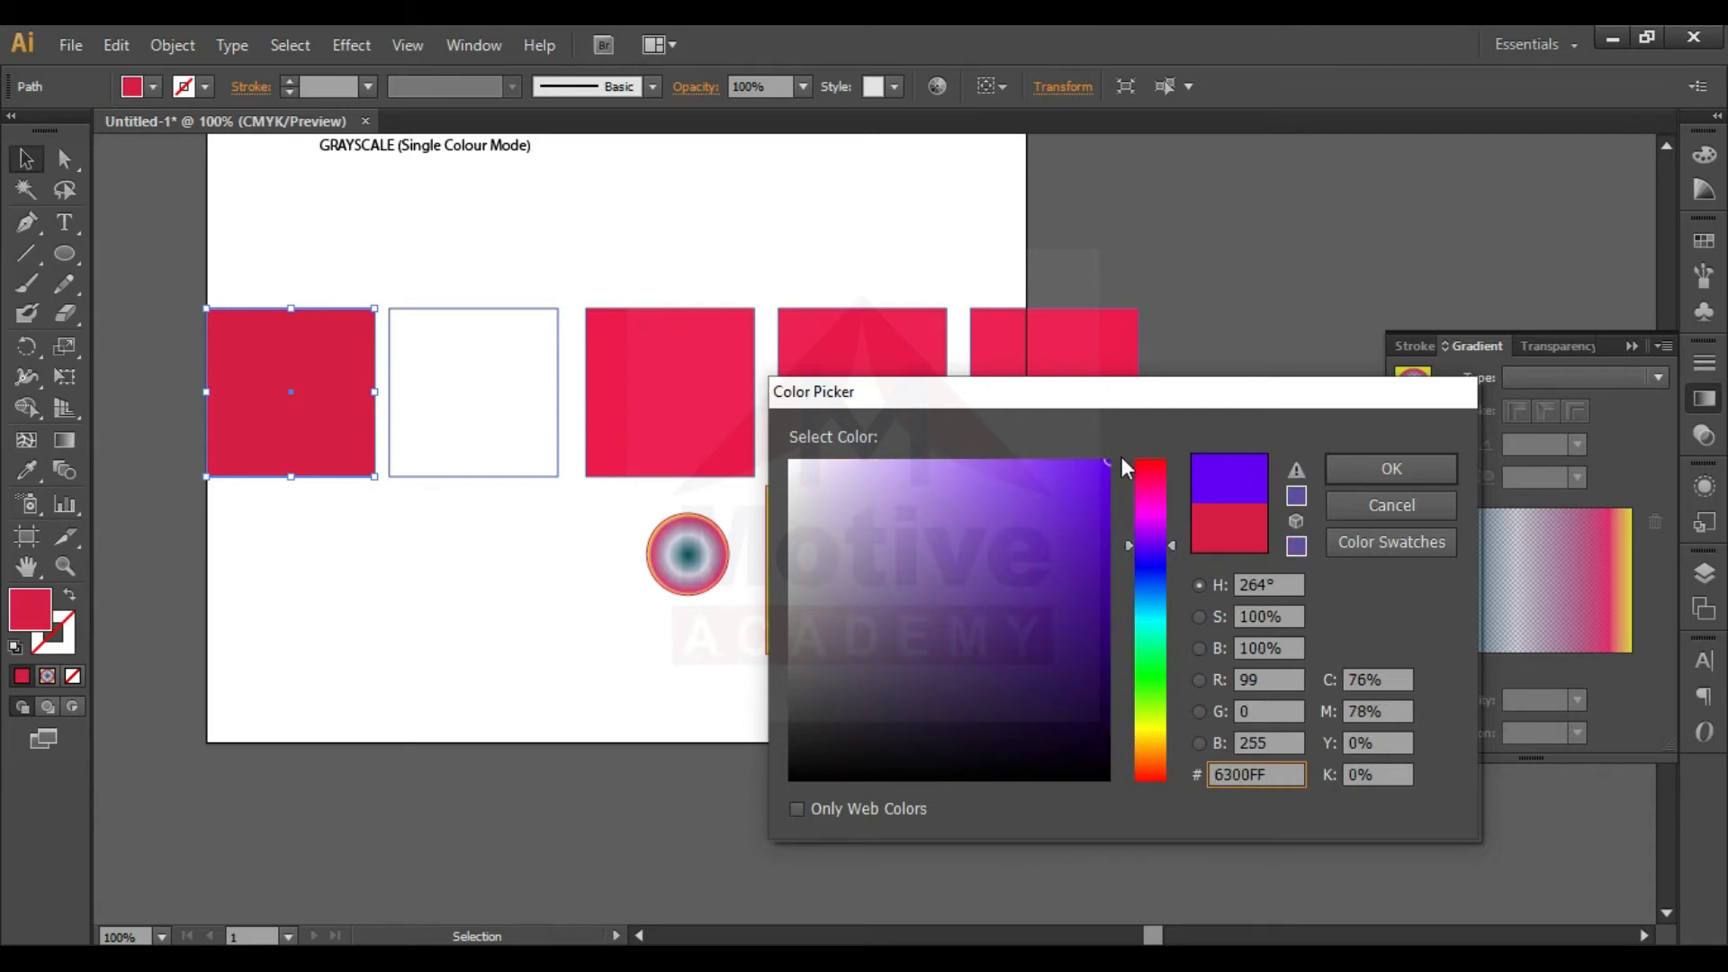
click(1453, 469)
- Swap the outlined second square's fill and stroke, and set its fill to bright red FC0303
click(462, 393)
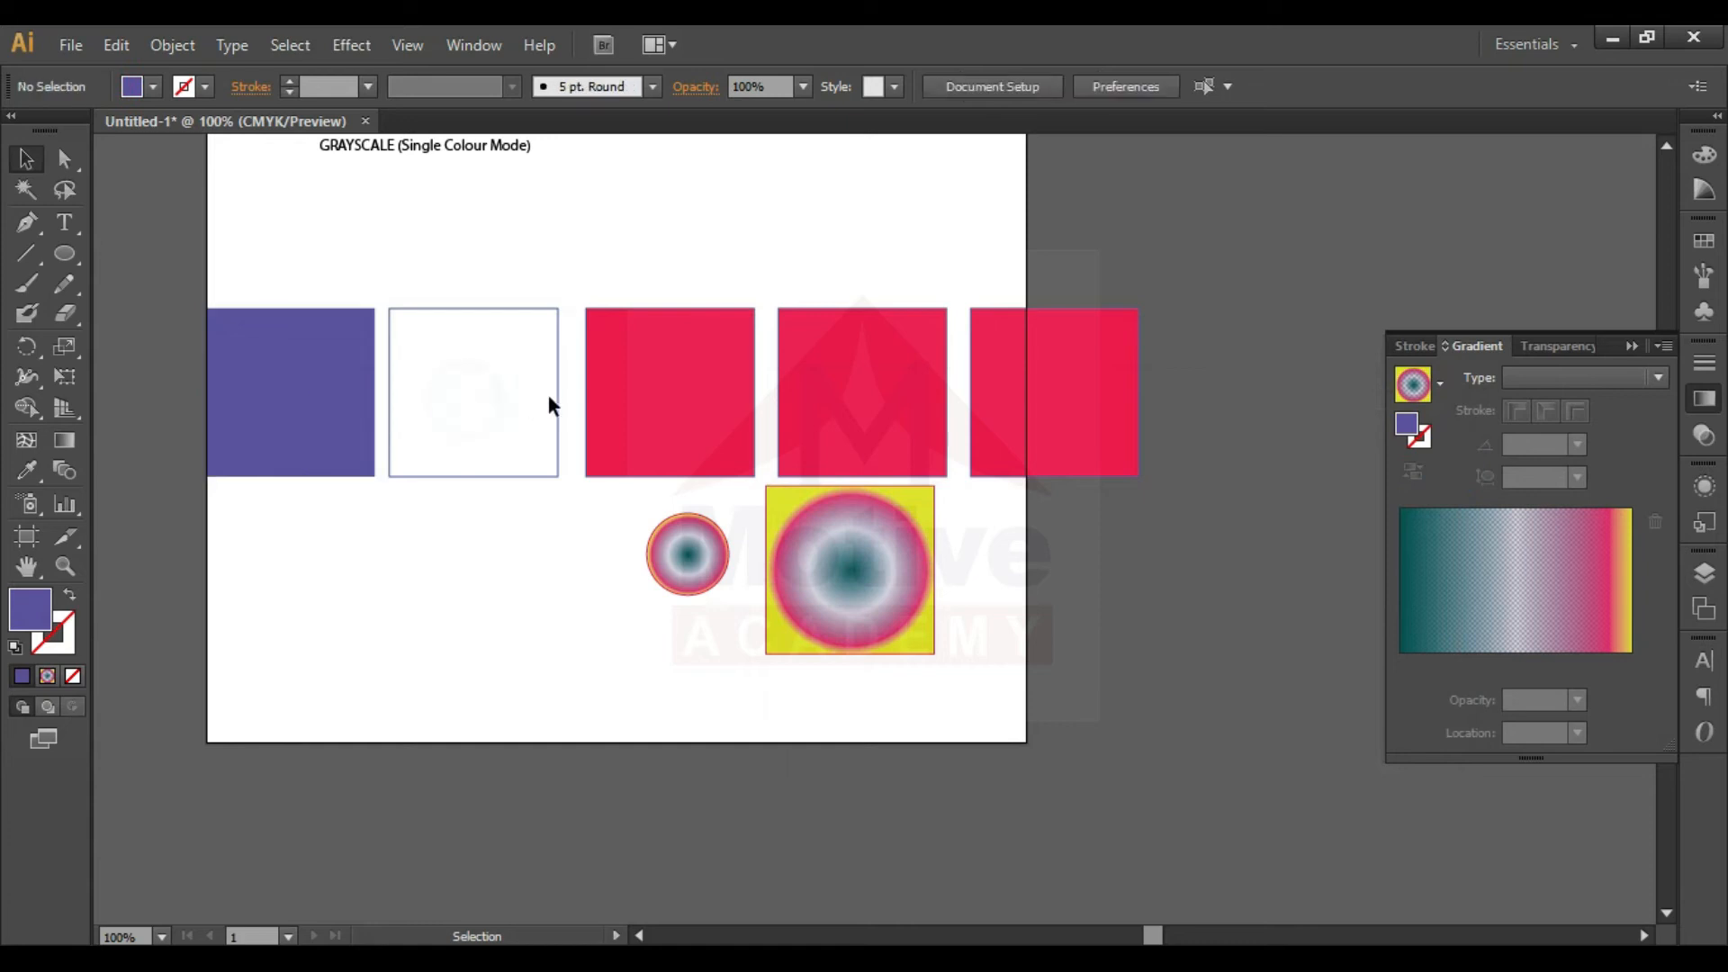
click(558, 394)
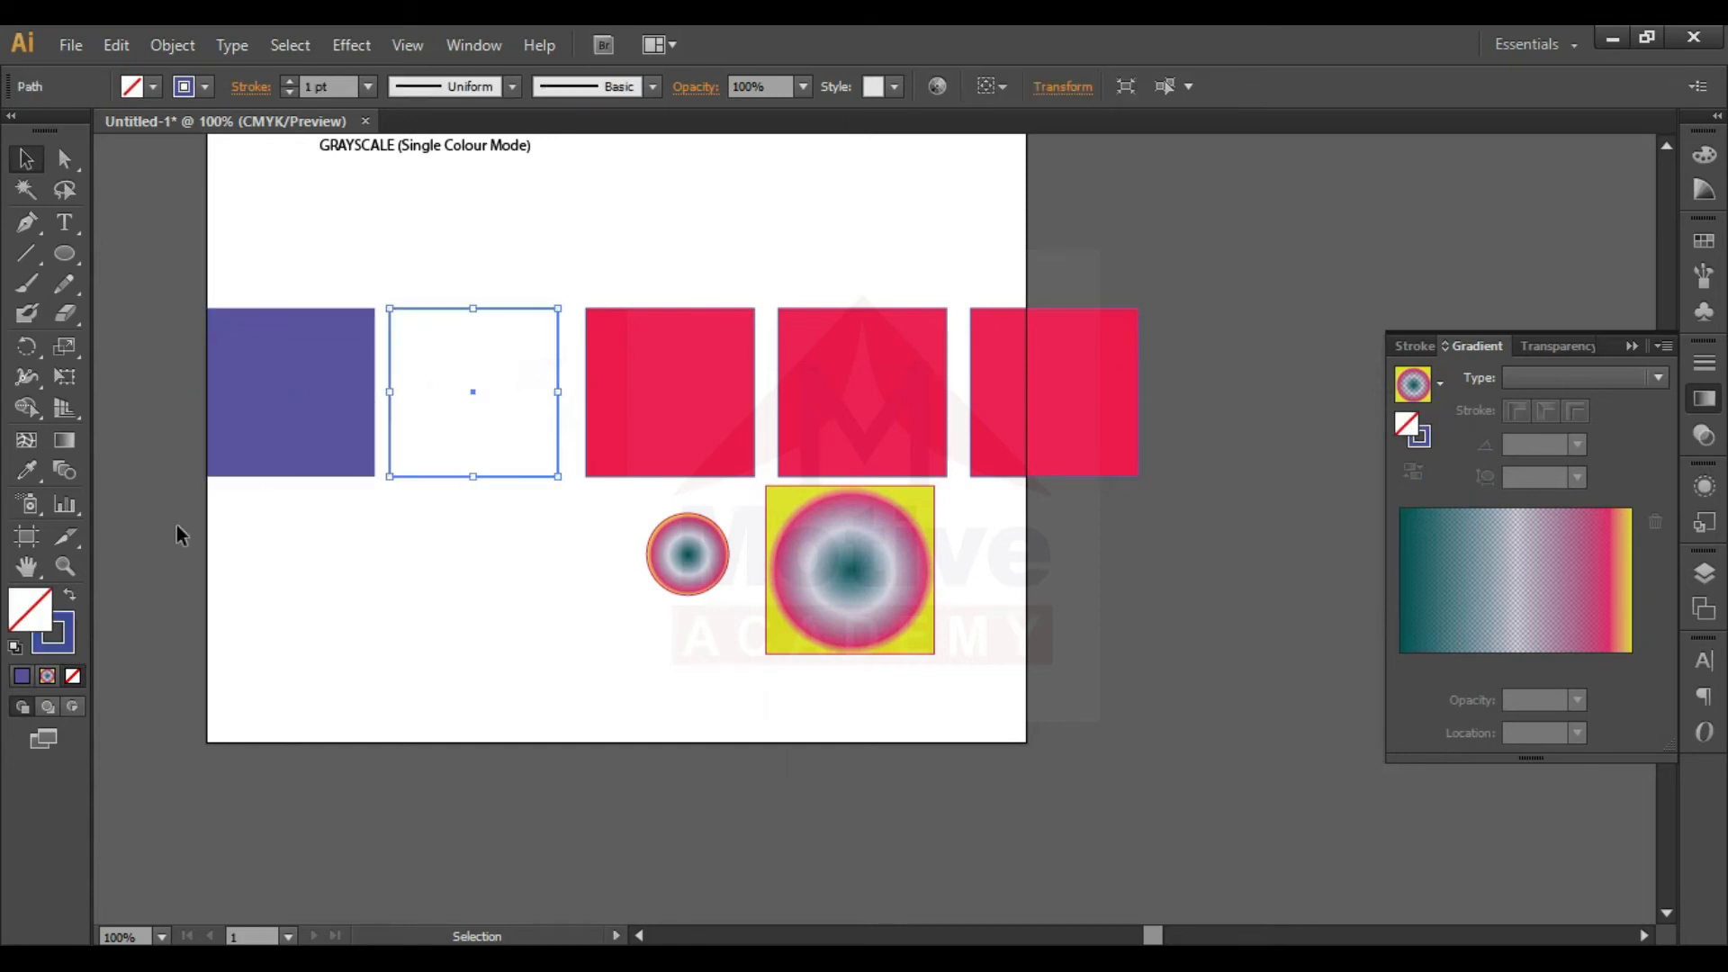
click(69, 604)
double_click(29, 609)
click(1046, 488)
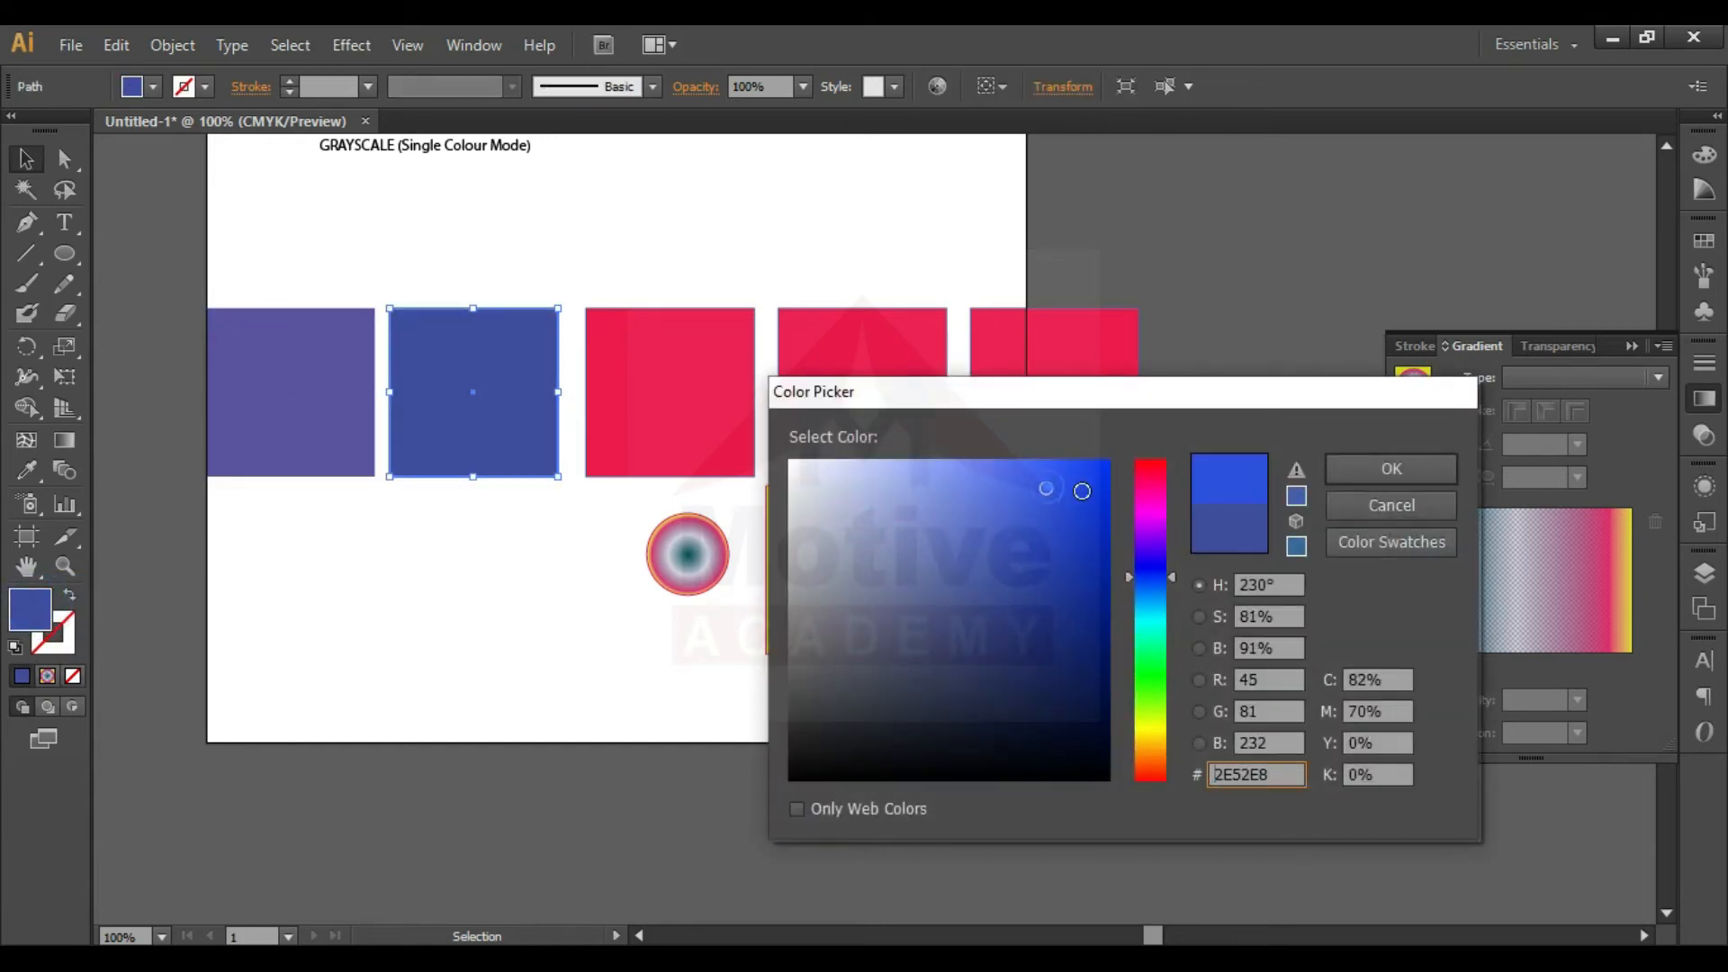
drag(1082, 490, 1101, 526)
drag(1172, 479, 1163, 461)
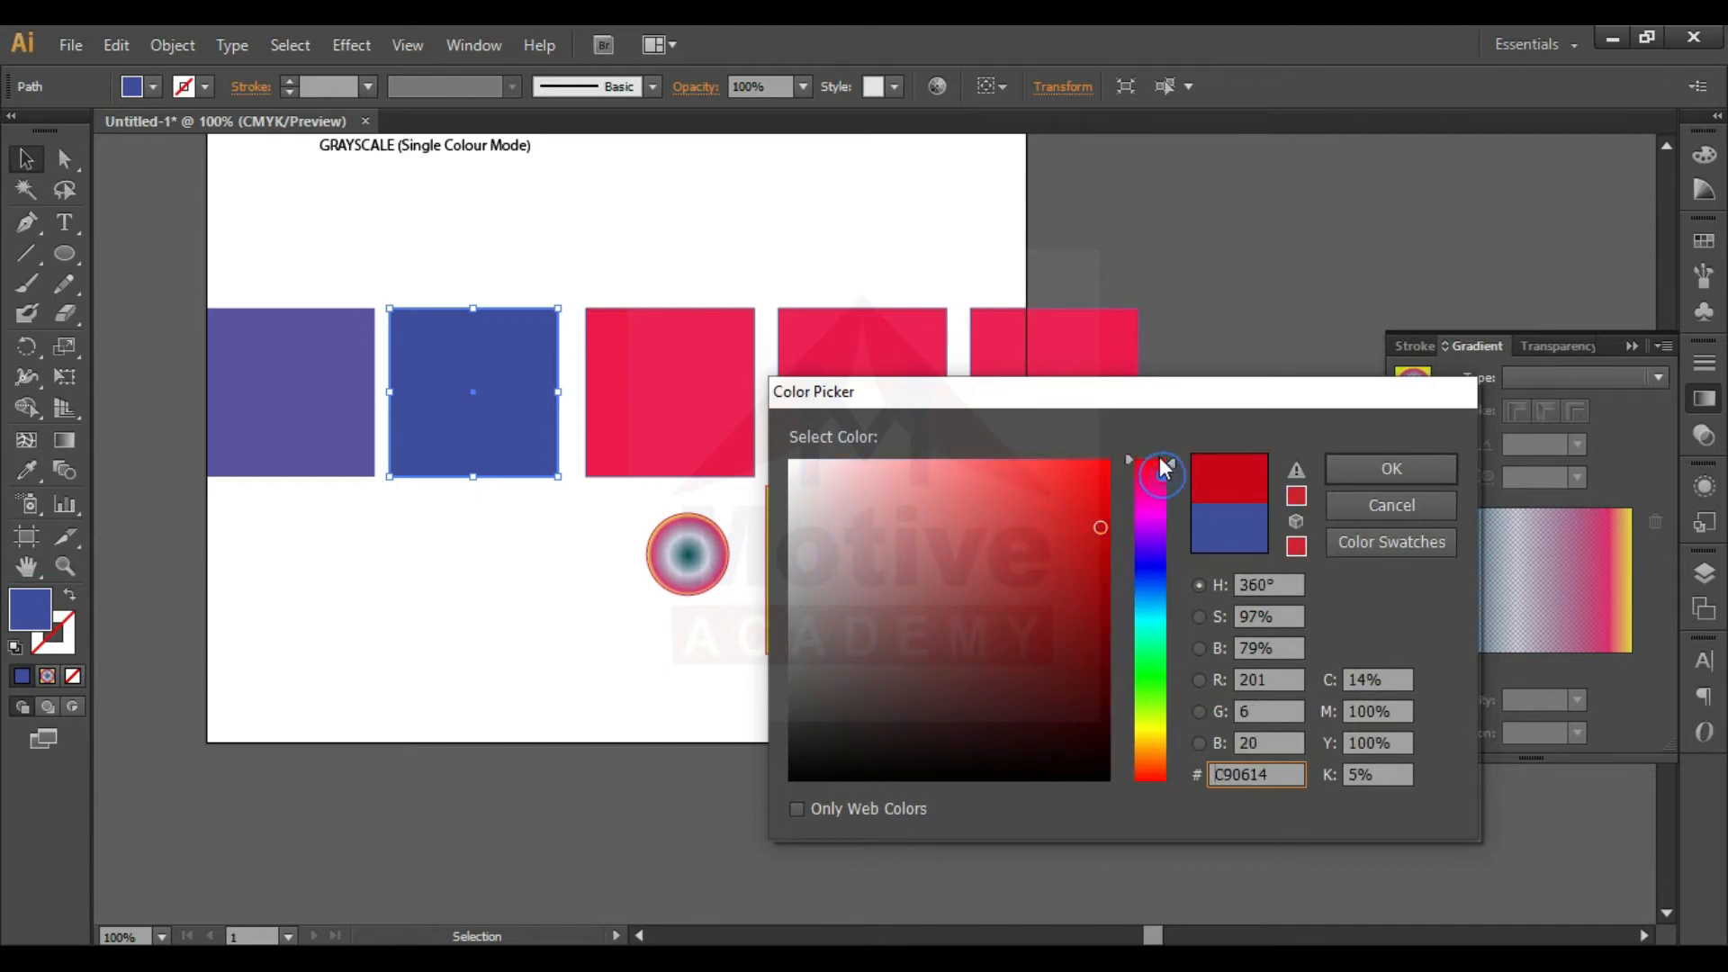
click(1108, 461)
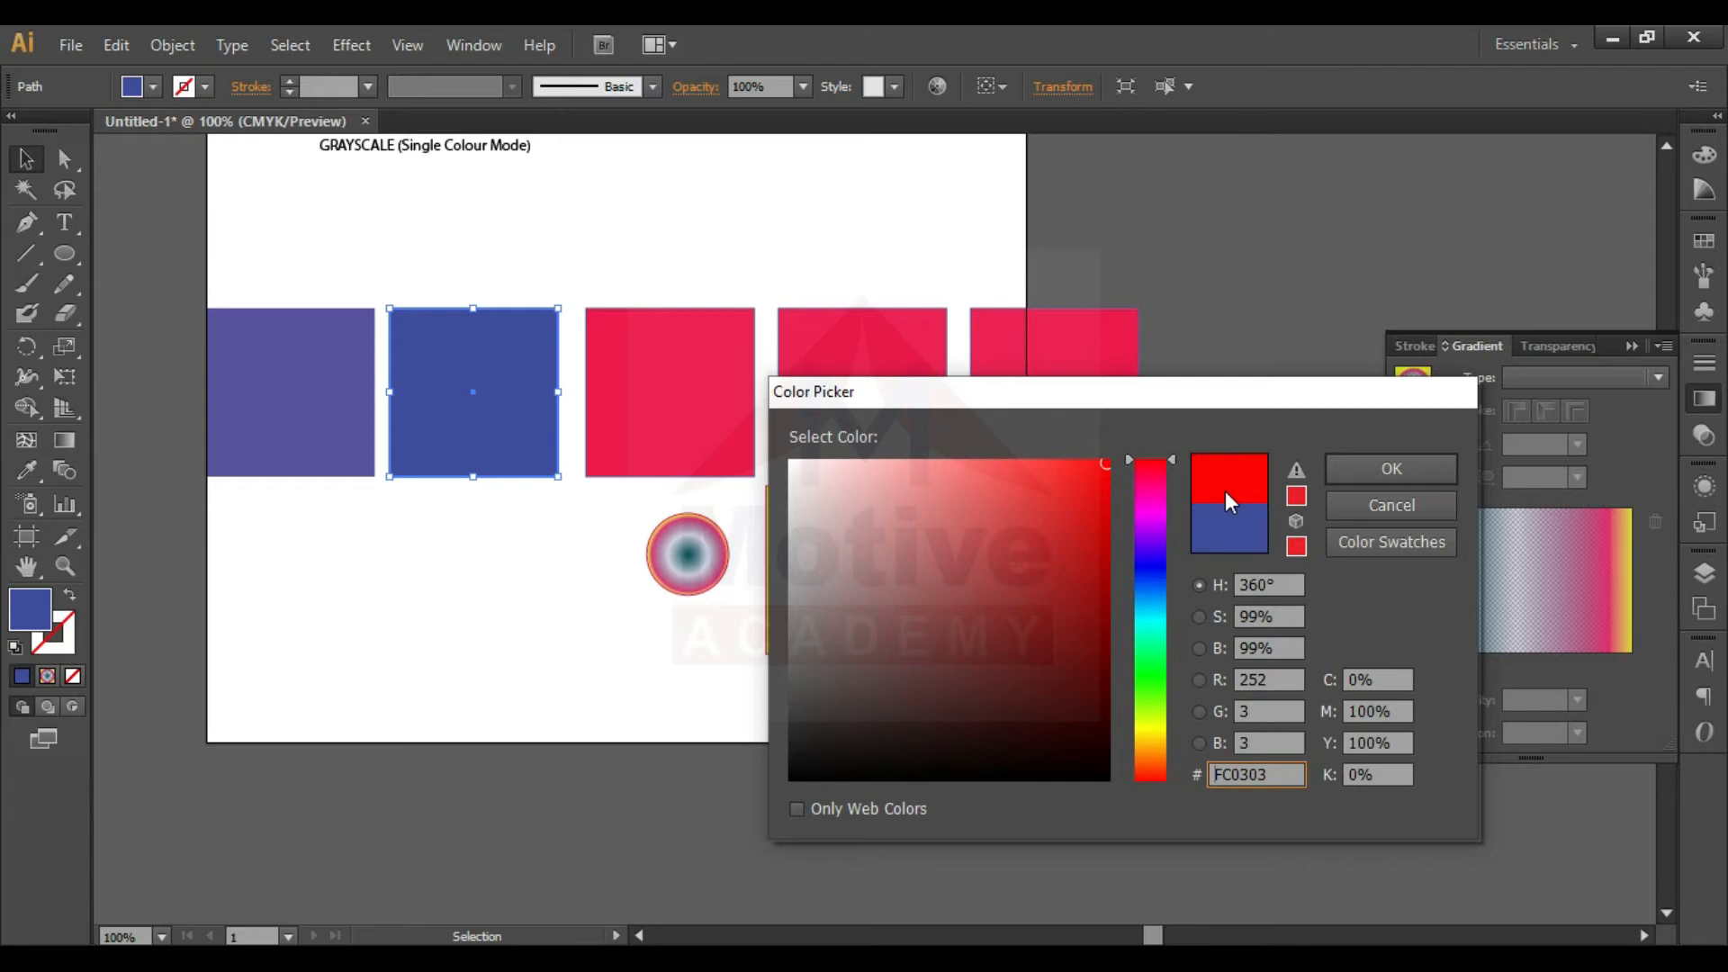
click(1401, 471)
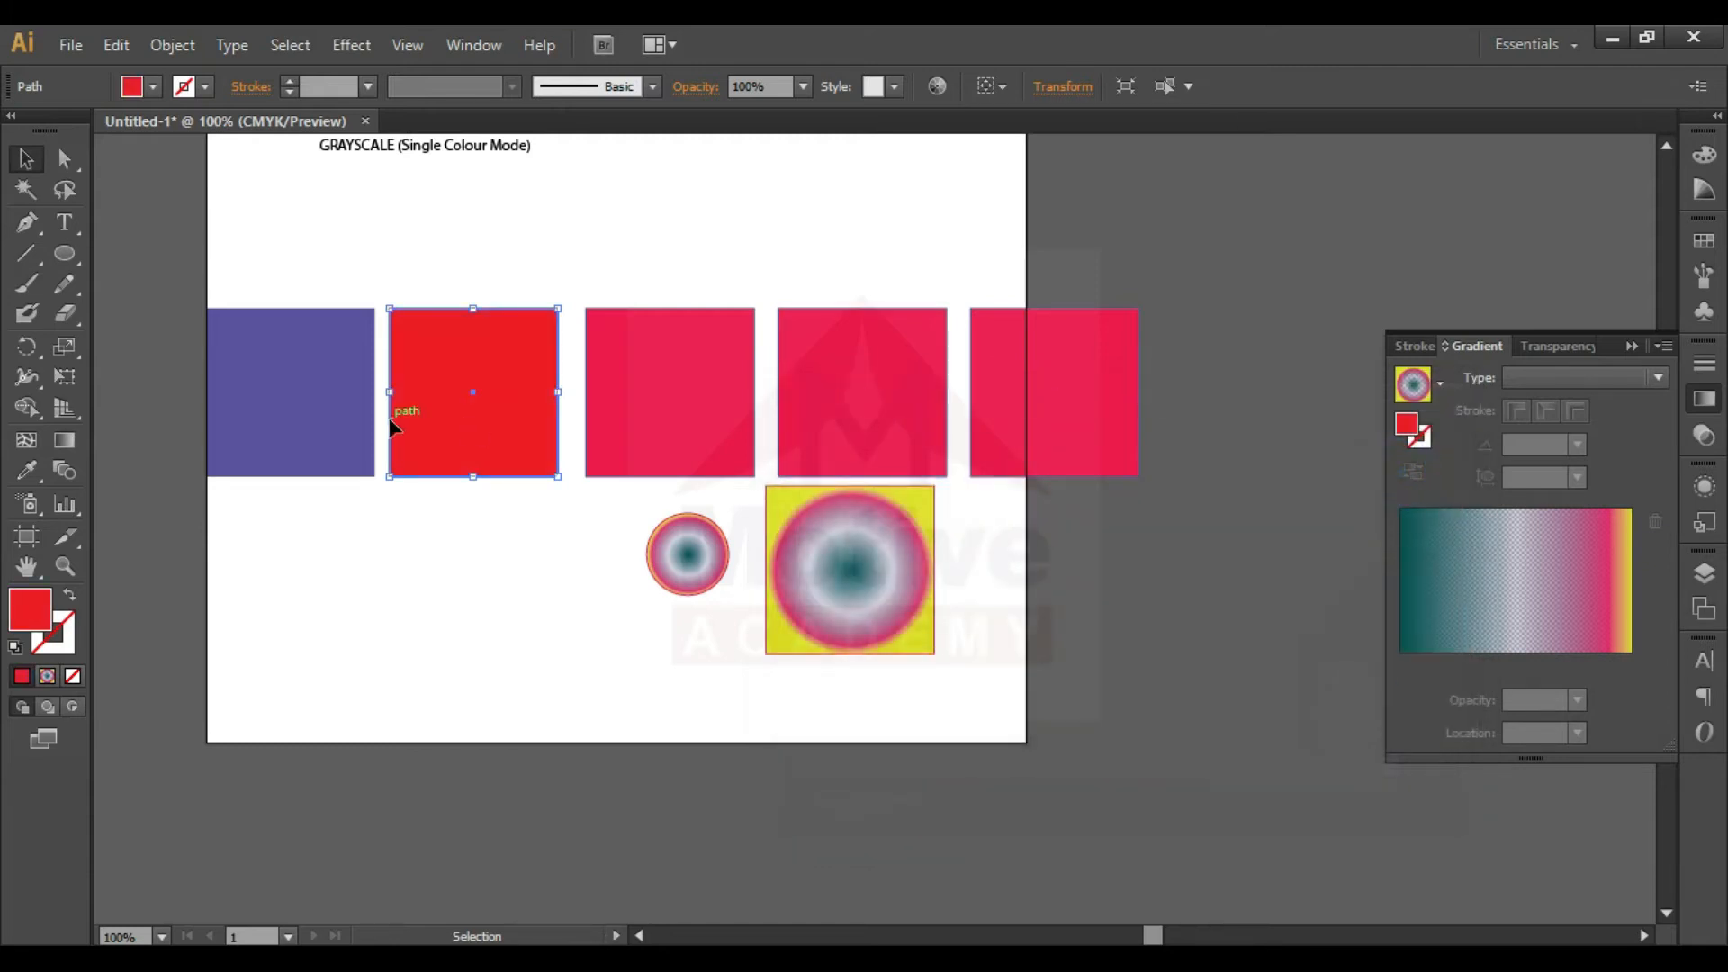
- Fill the third square of the row with bright green 03F43B
click(633, 408)
double_click(18, 615)
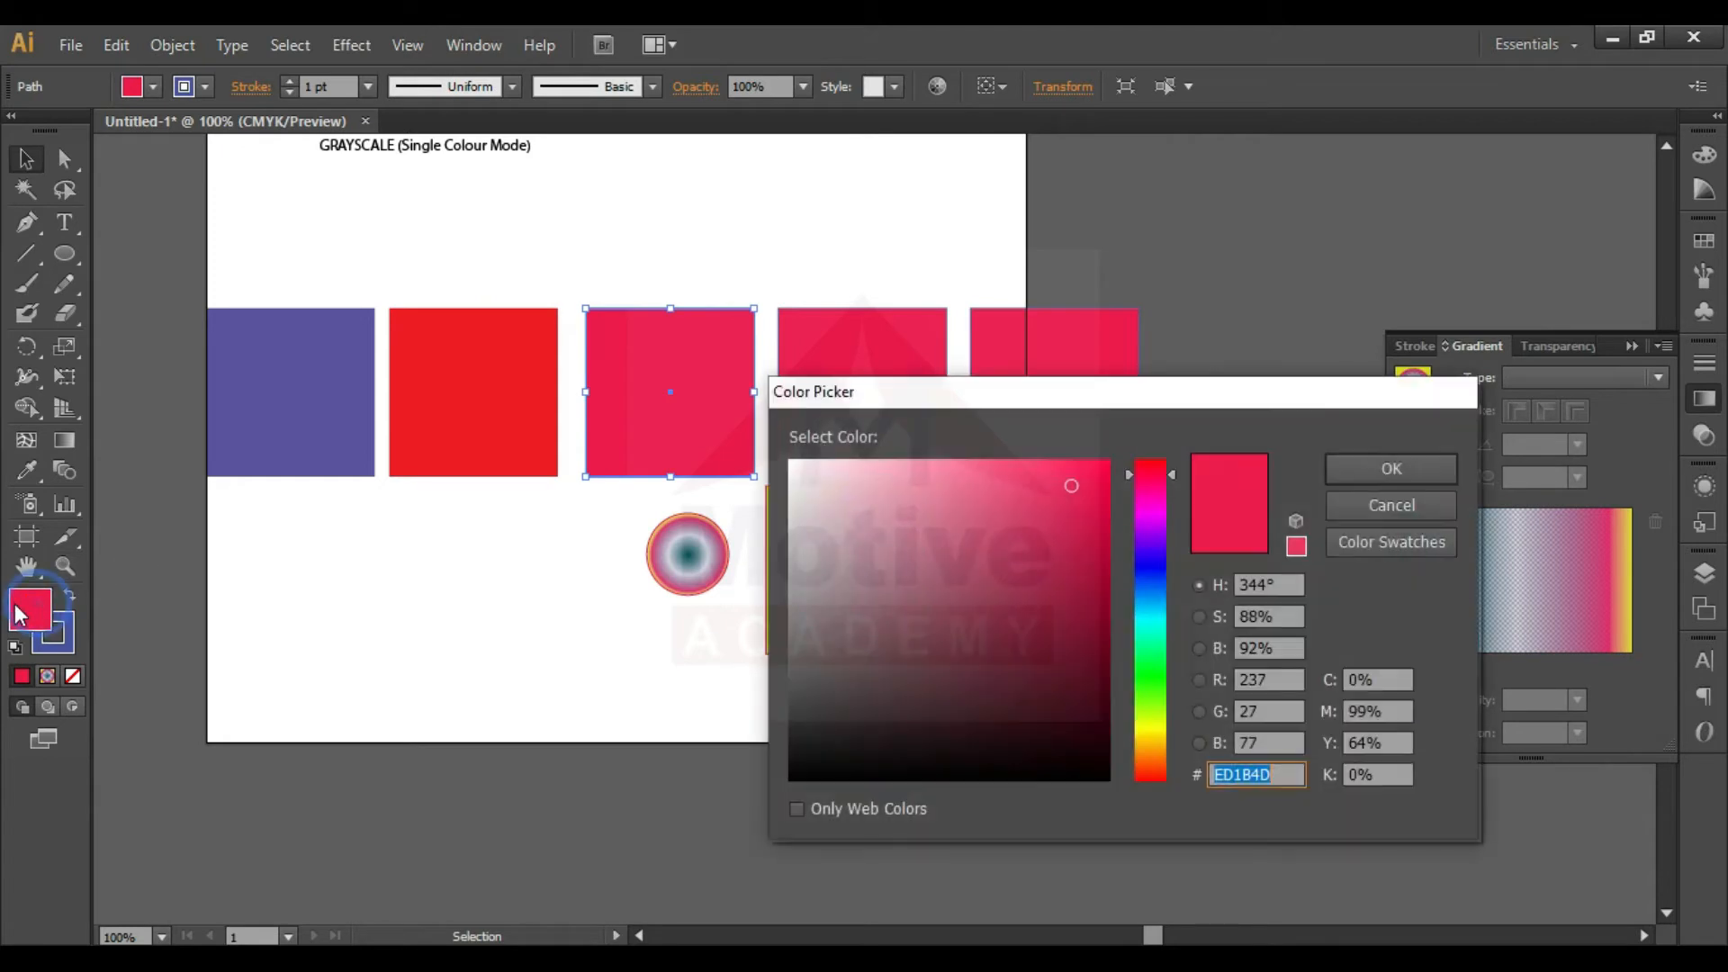
drag(1151, 576, 1152, 662)
drag(1095, 482, 1106, 473)
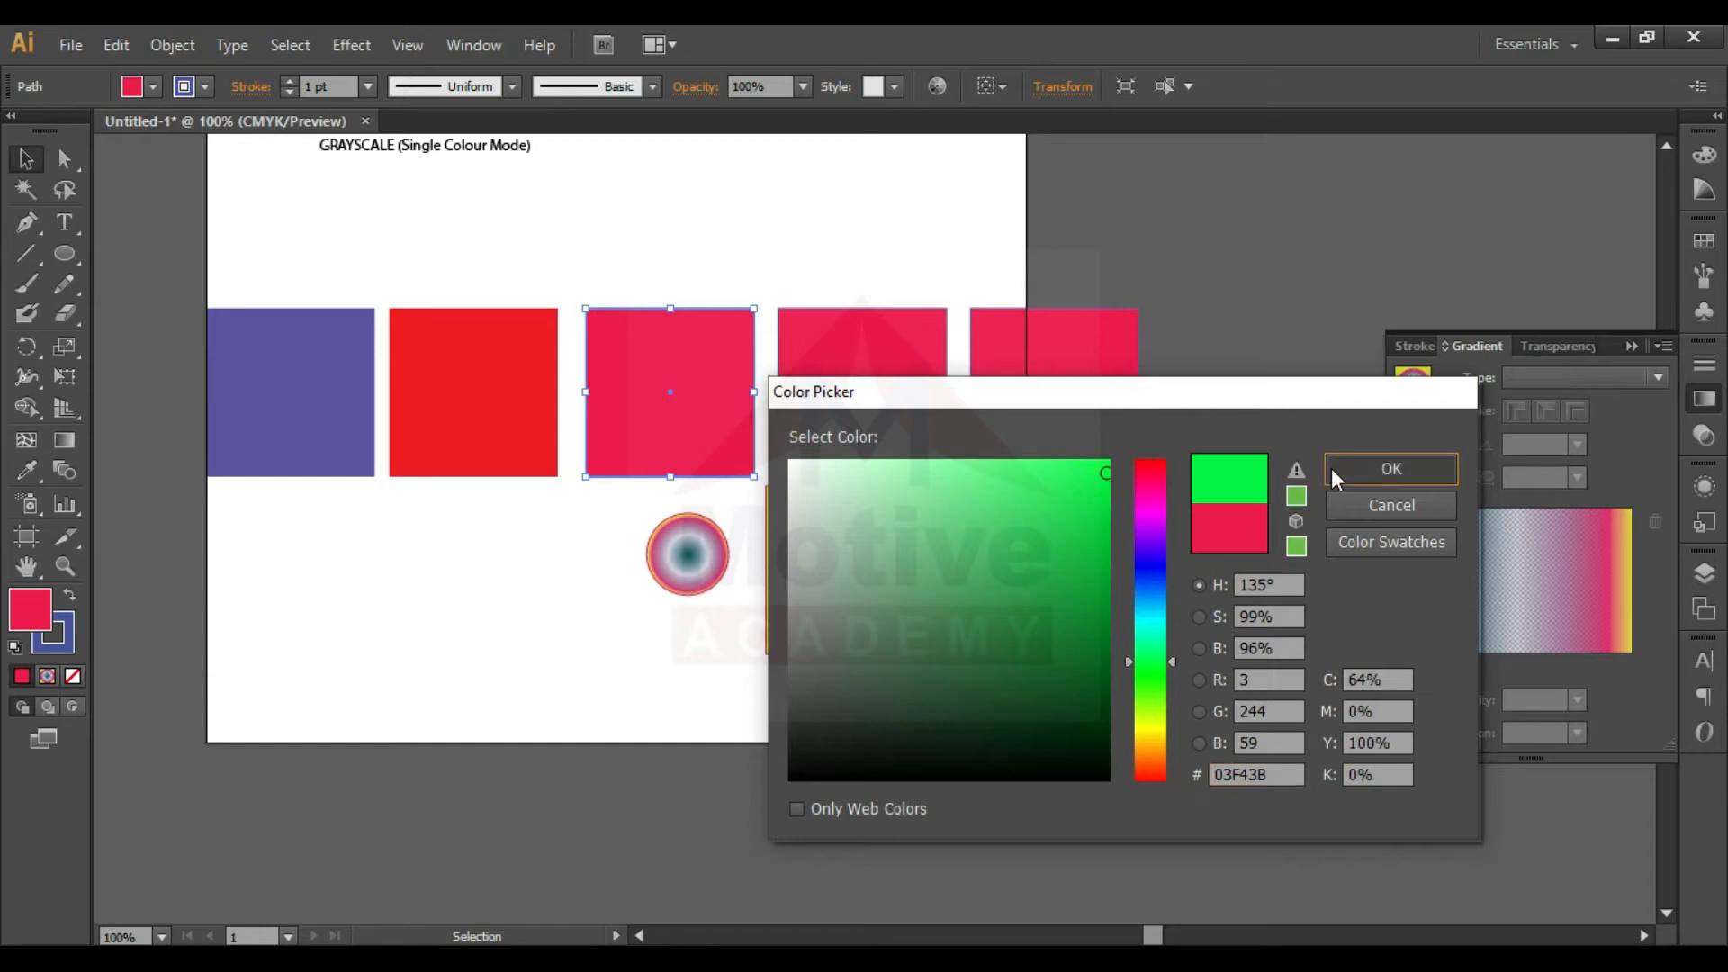
click(1391, 469)
- Fill the fourth square of the row with yellow FFF200
double_click(938, 436)
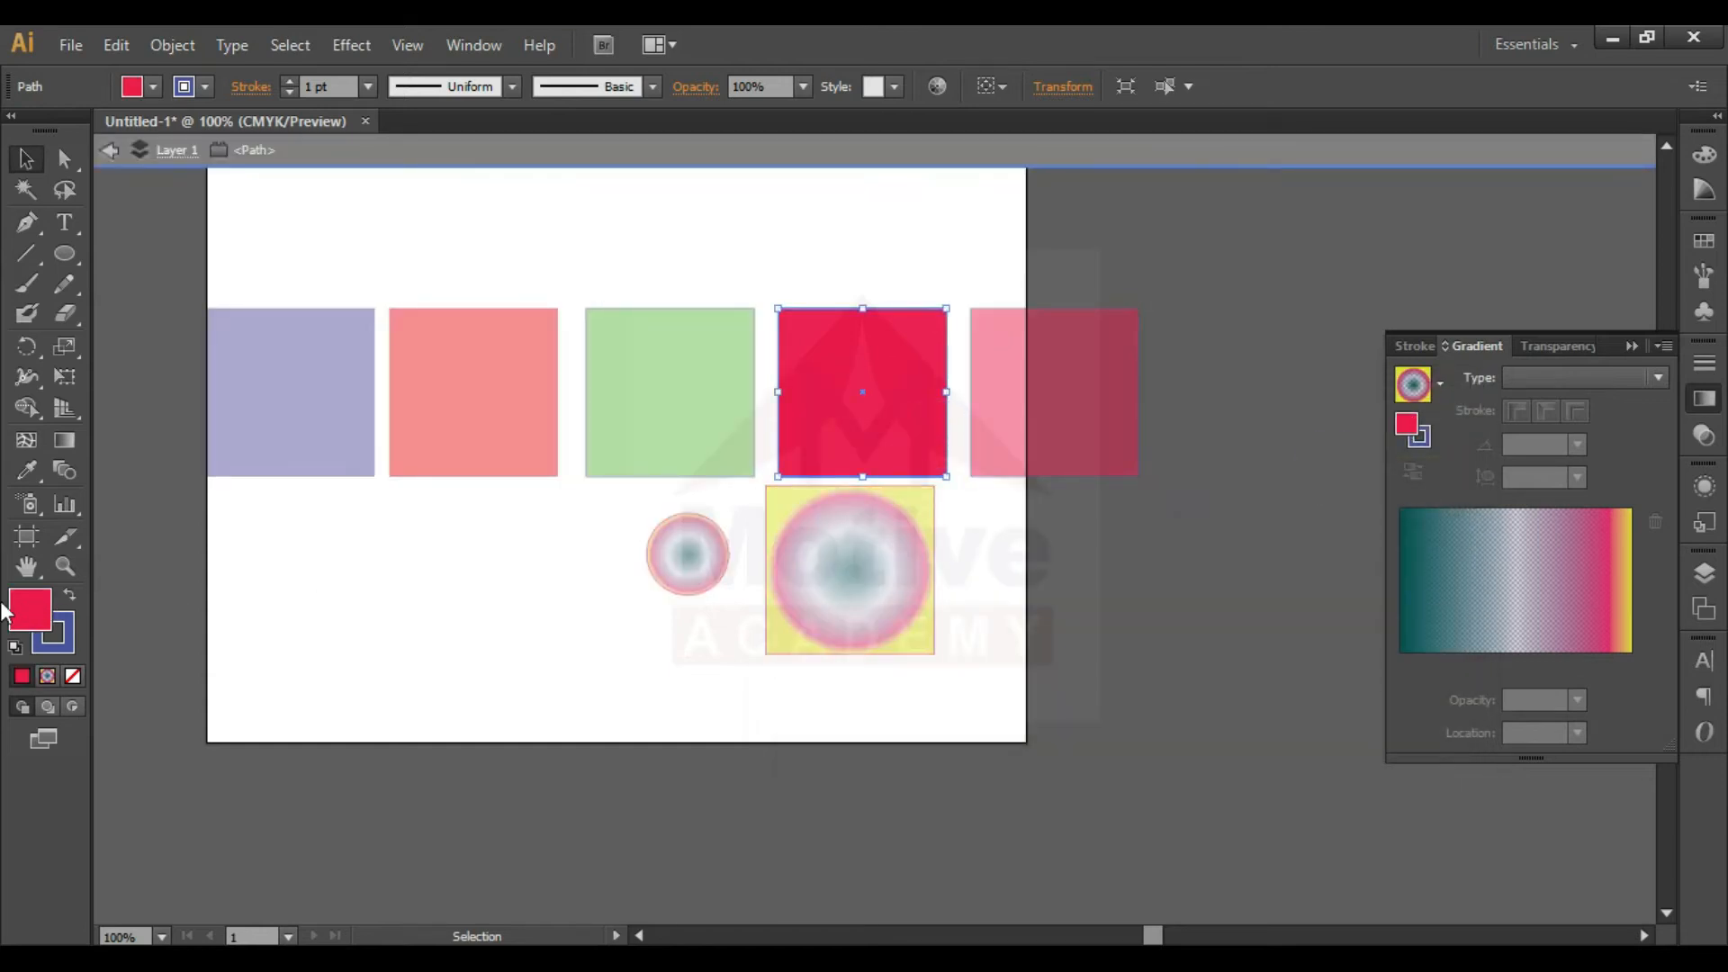
key(Escape)
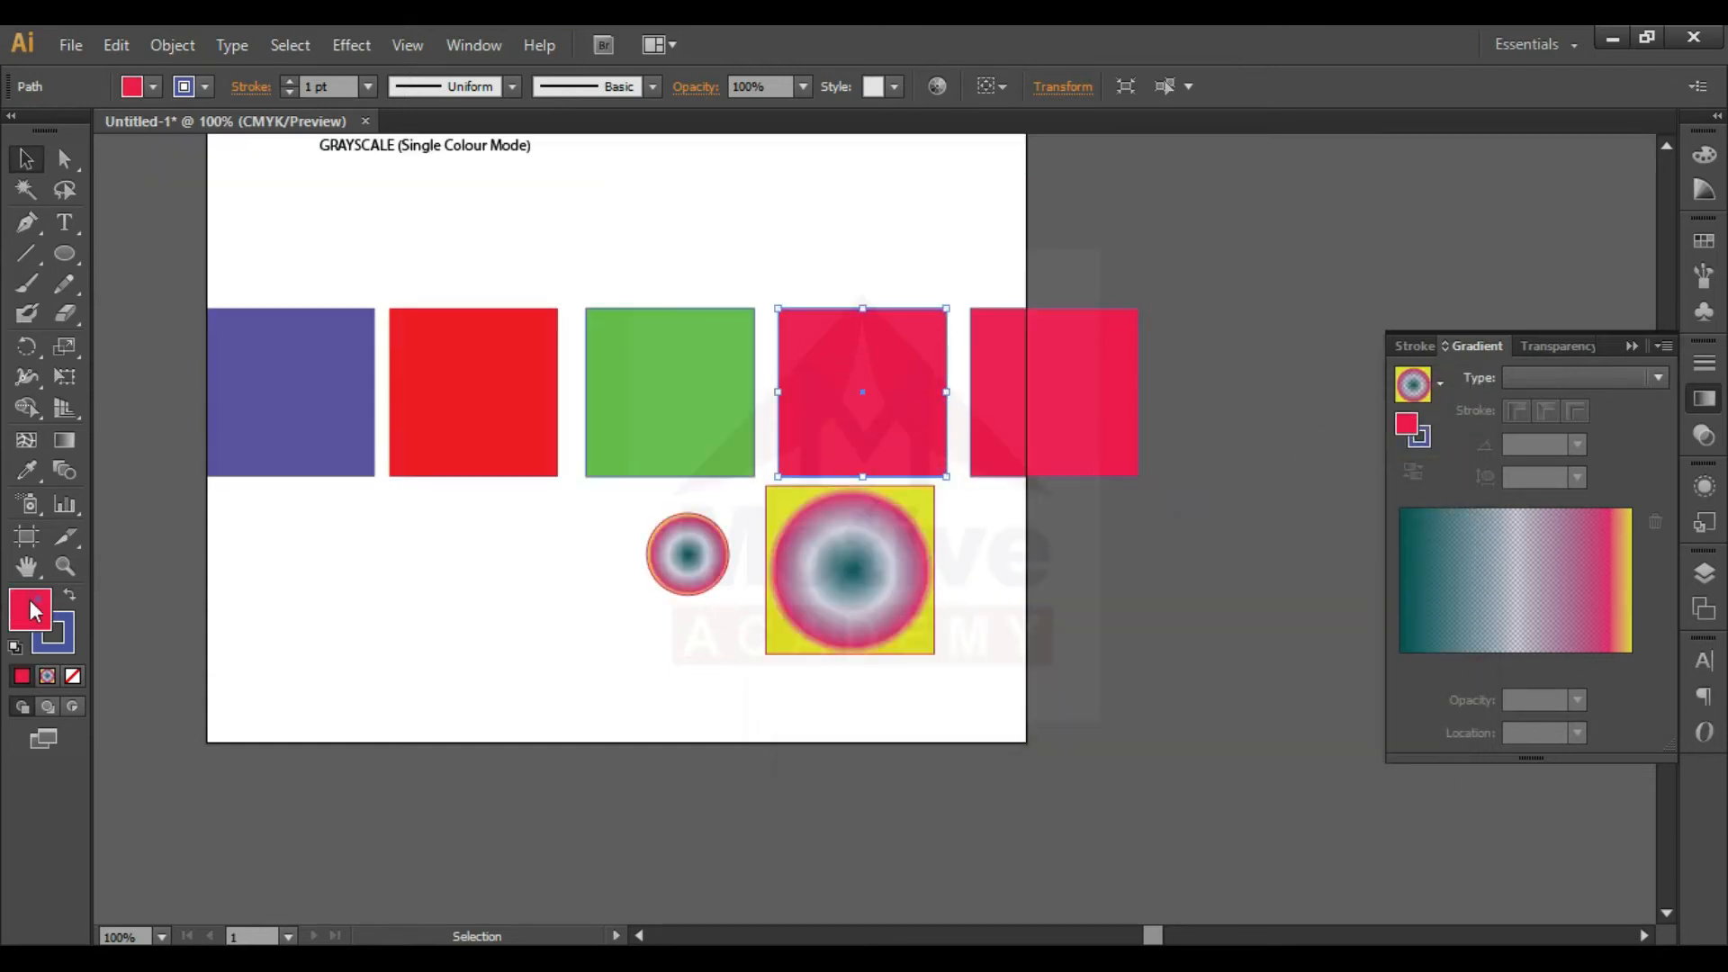
double_click(30, 607)
click(1153, 707)
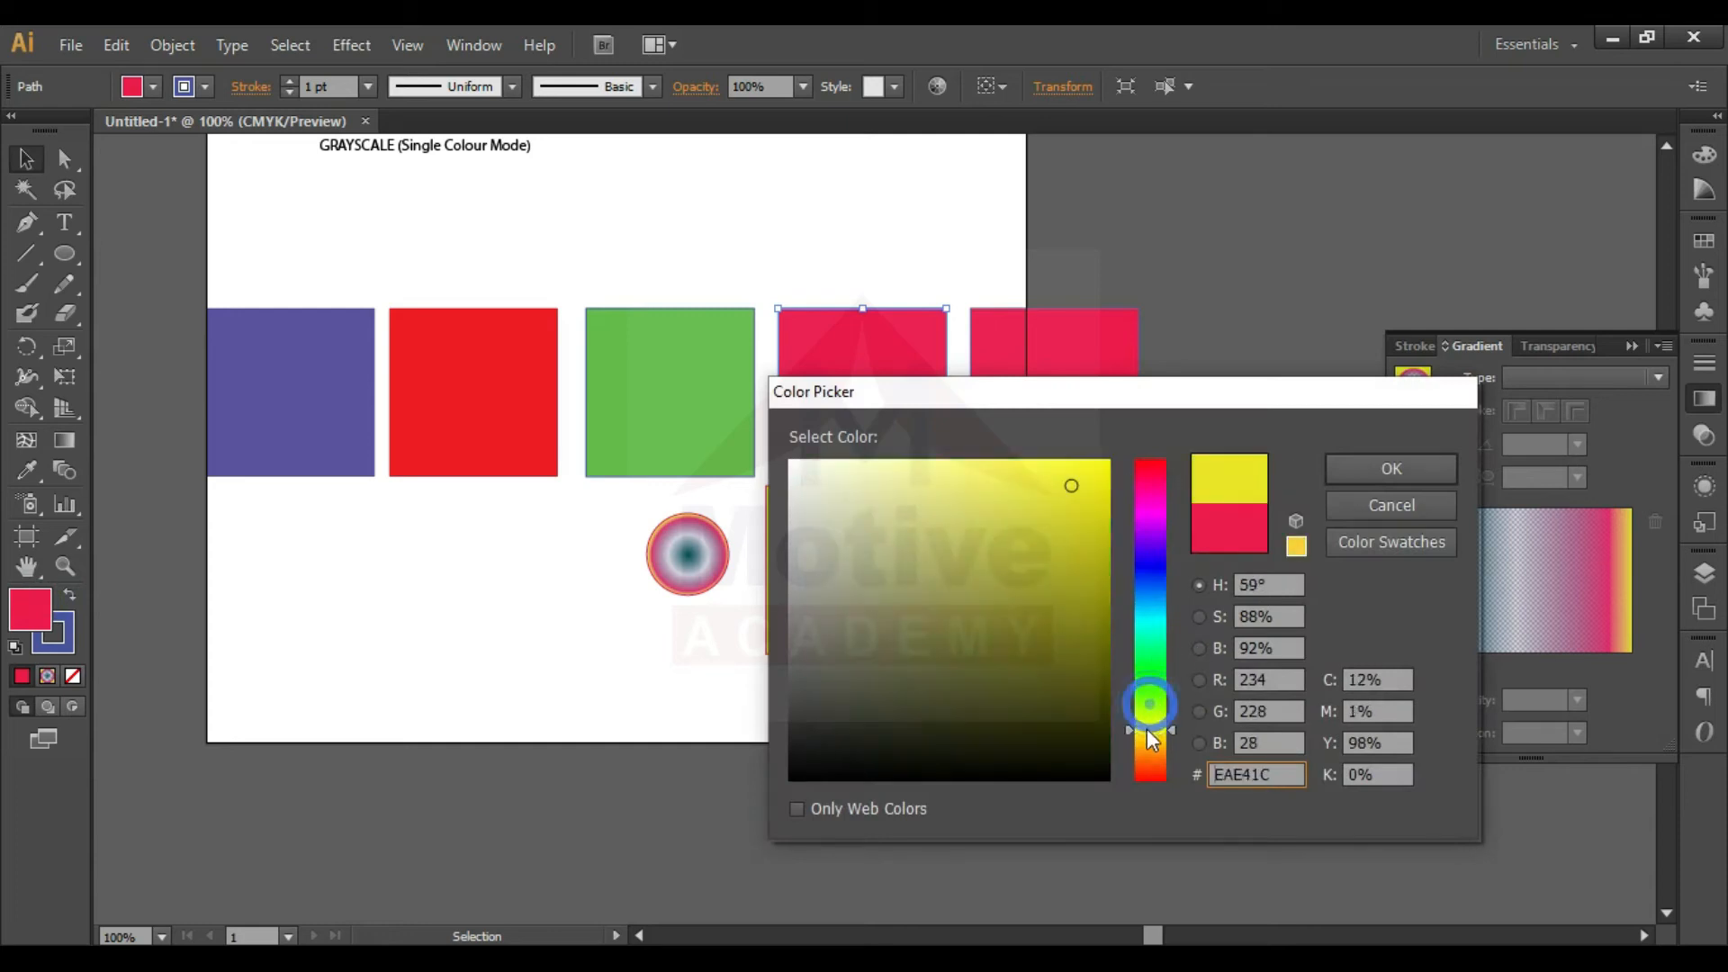
drag(1094, 483, 1120, 449)
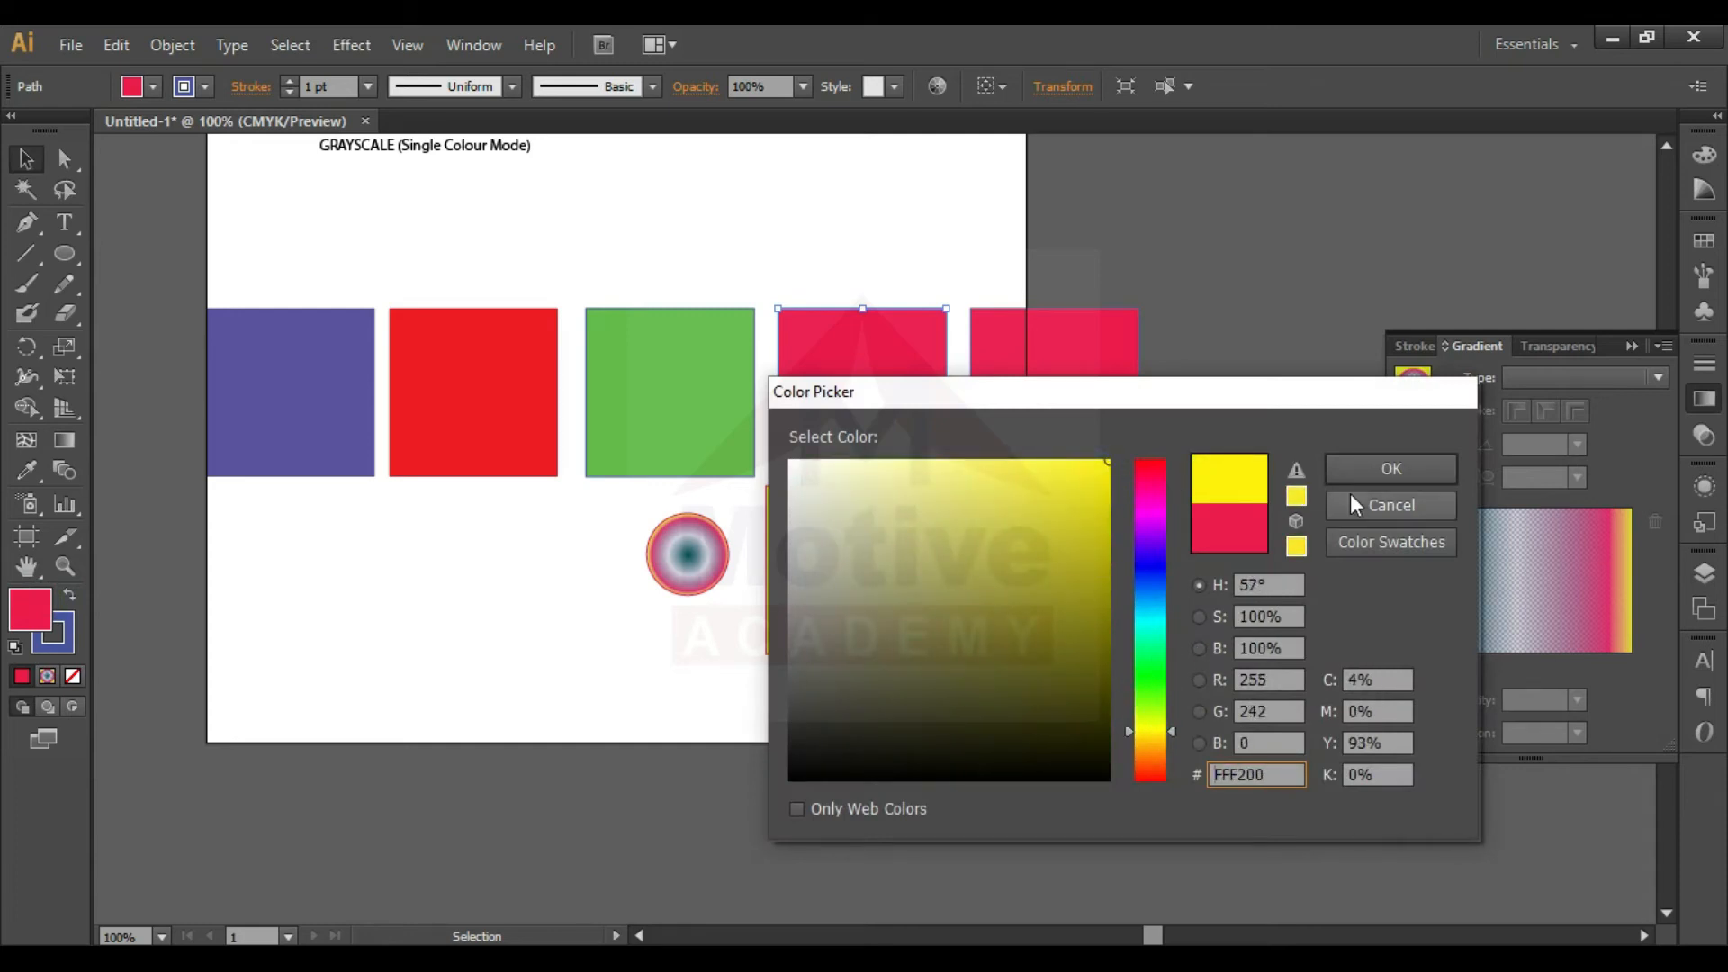
click(1377, 469)
- Try crimson, green and yellow hues for the fifth square's fill and settle on cyan 00F3FF
click(1053, 408)
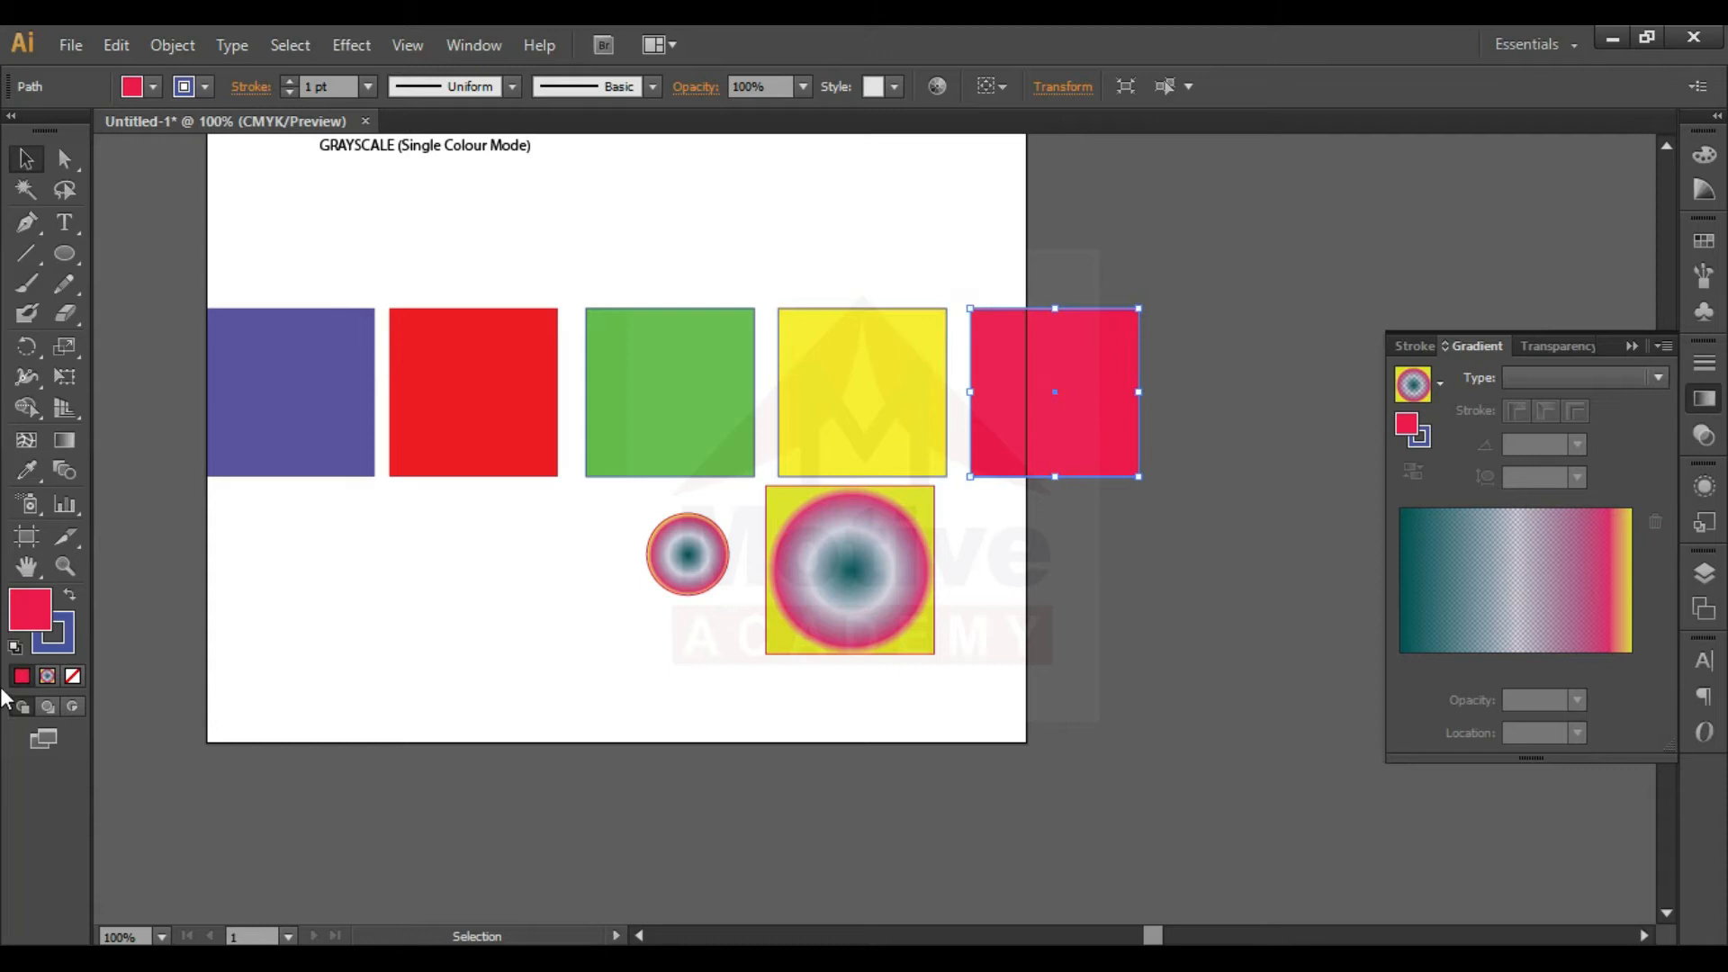
double_click(31, 619)
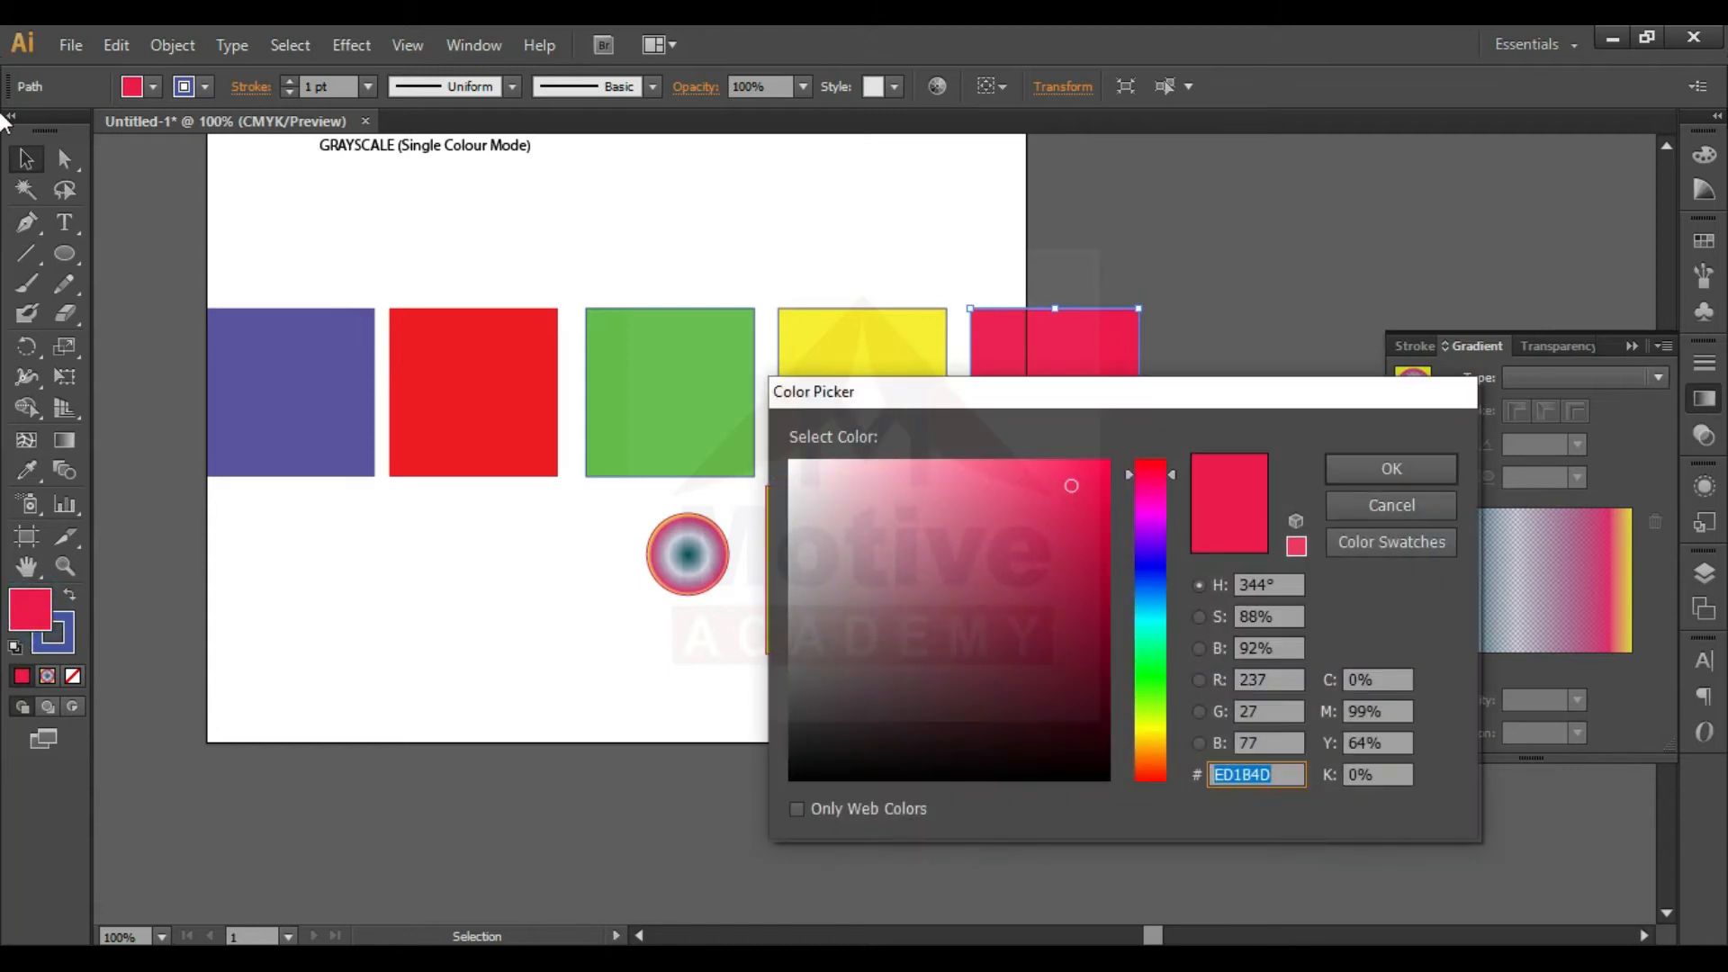
mouse_move(975, 645)
mouse_down()
mouse_move(1084, 744)
mouse_move(1110, 579)
mouse_up()
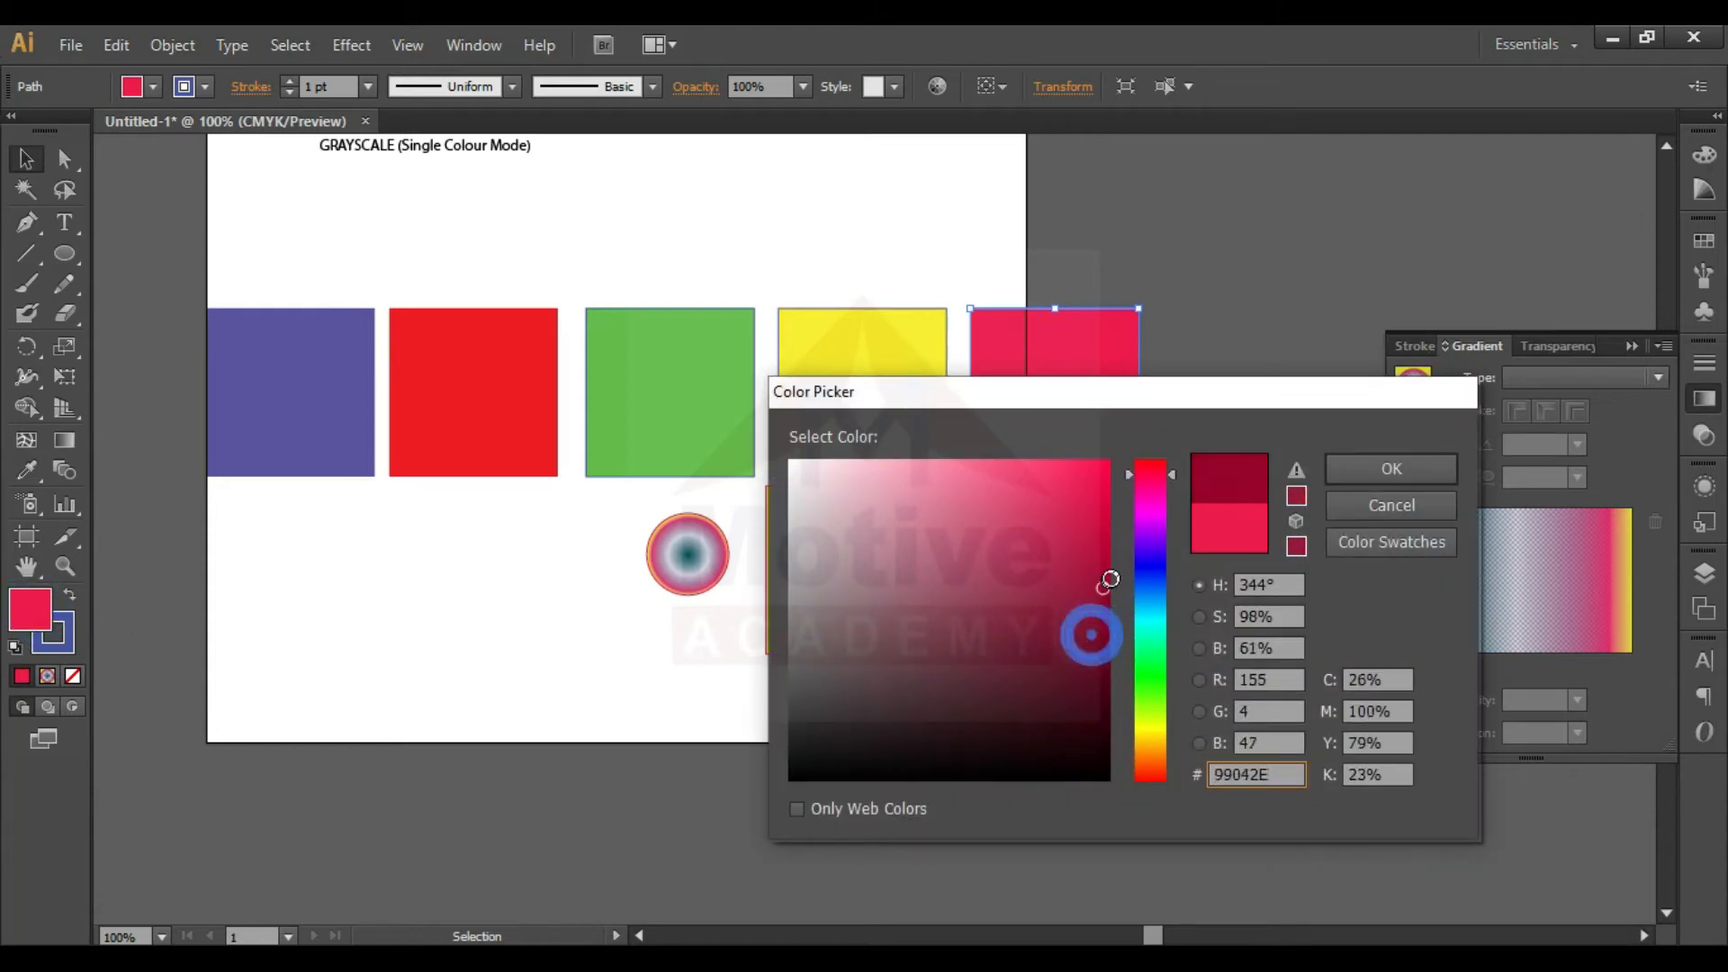
click(1153, 657)
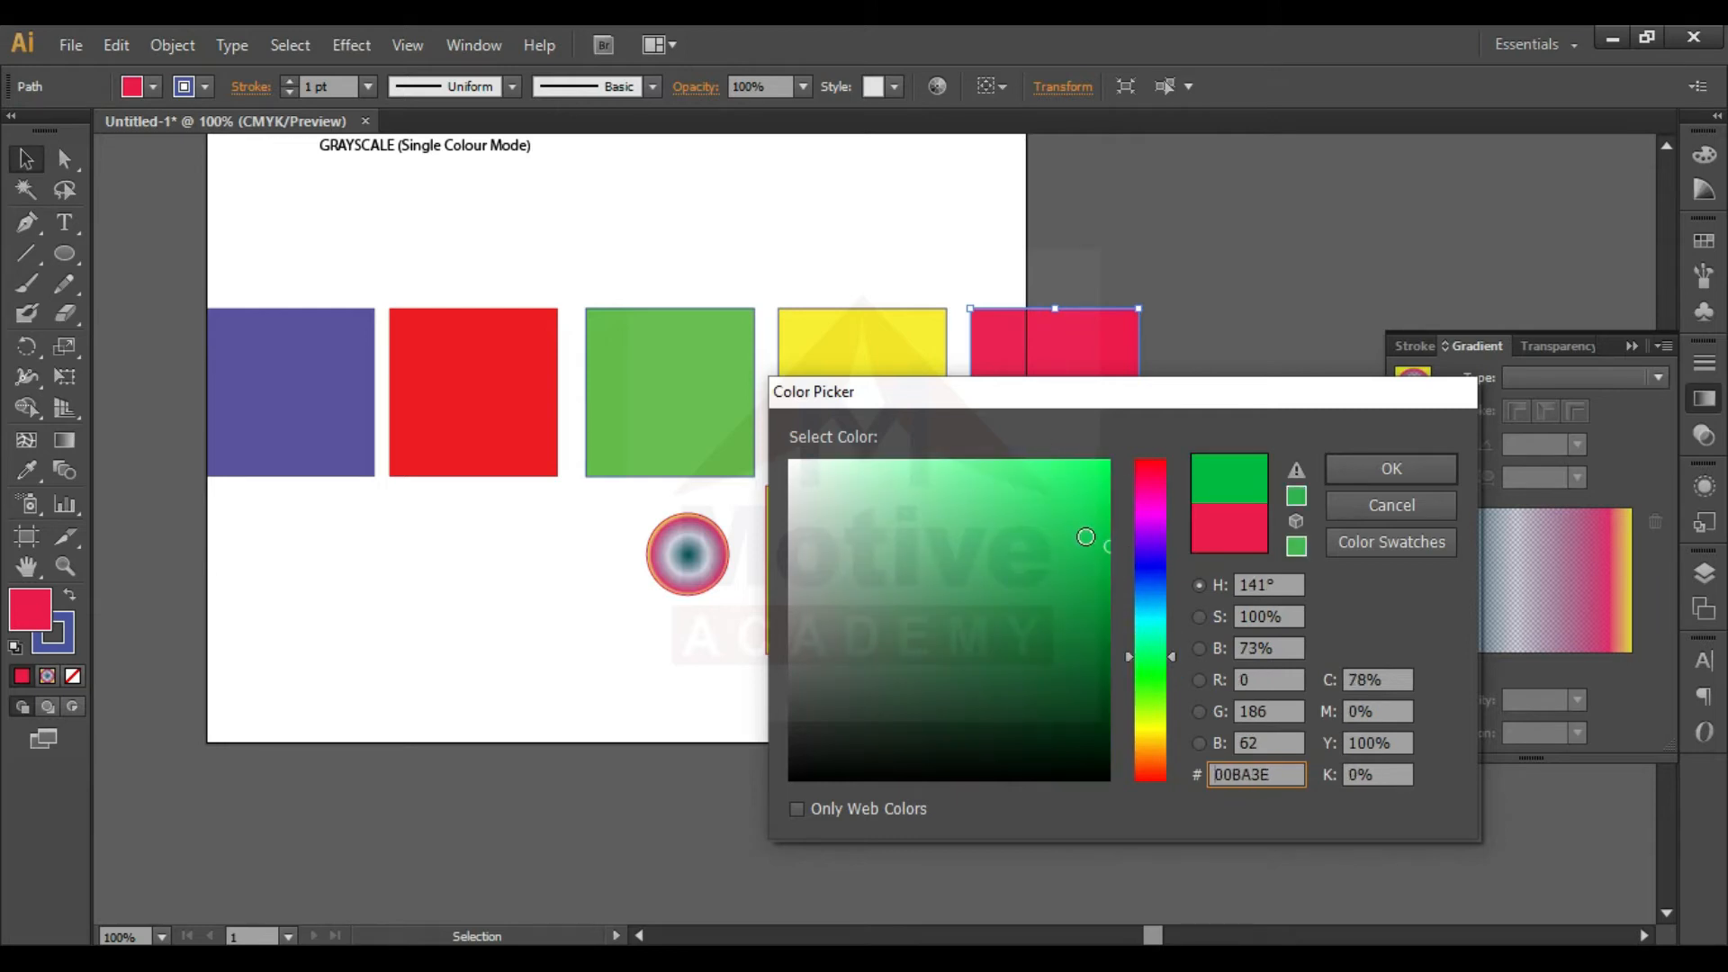
drag(1132, 658, 1129, 722)
mouse_move(1081, 525)
mouse_down()
mouse_move(1102, 489)
mouse_move(1132, 630)
mouse_move(1152, 449)
mouse_up()
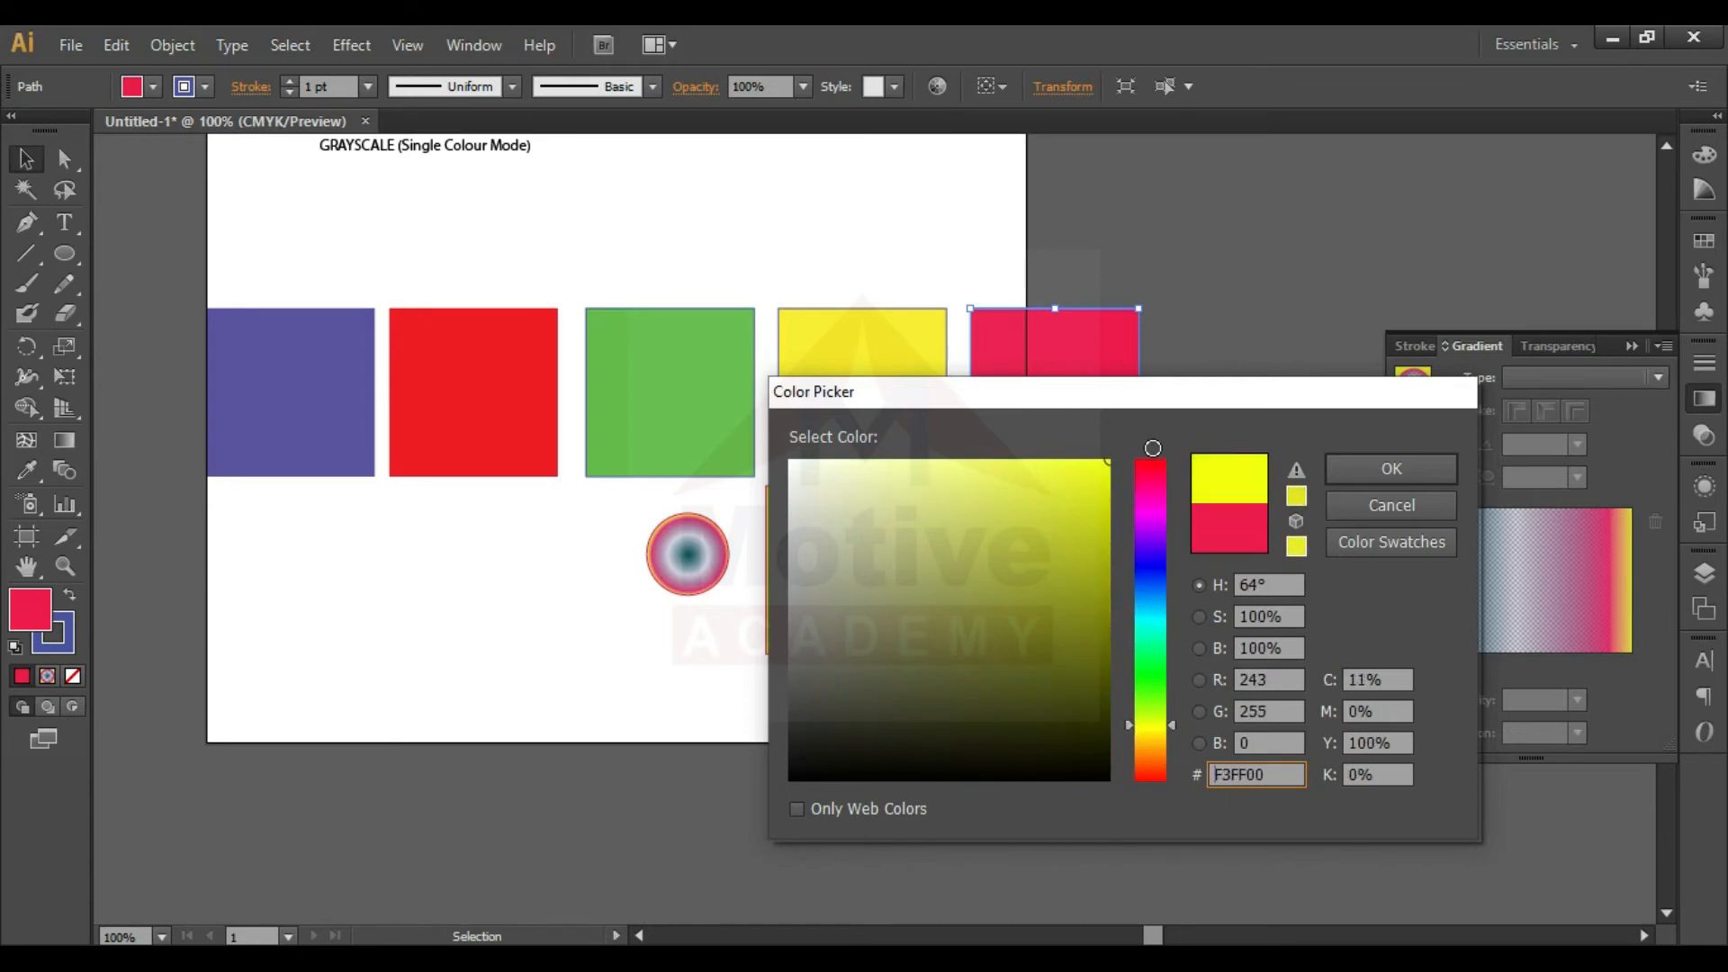
click(1147, 672)
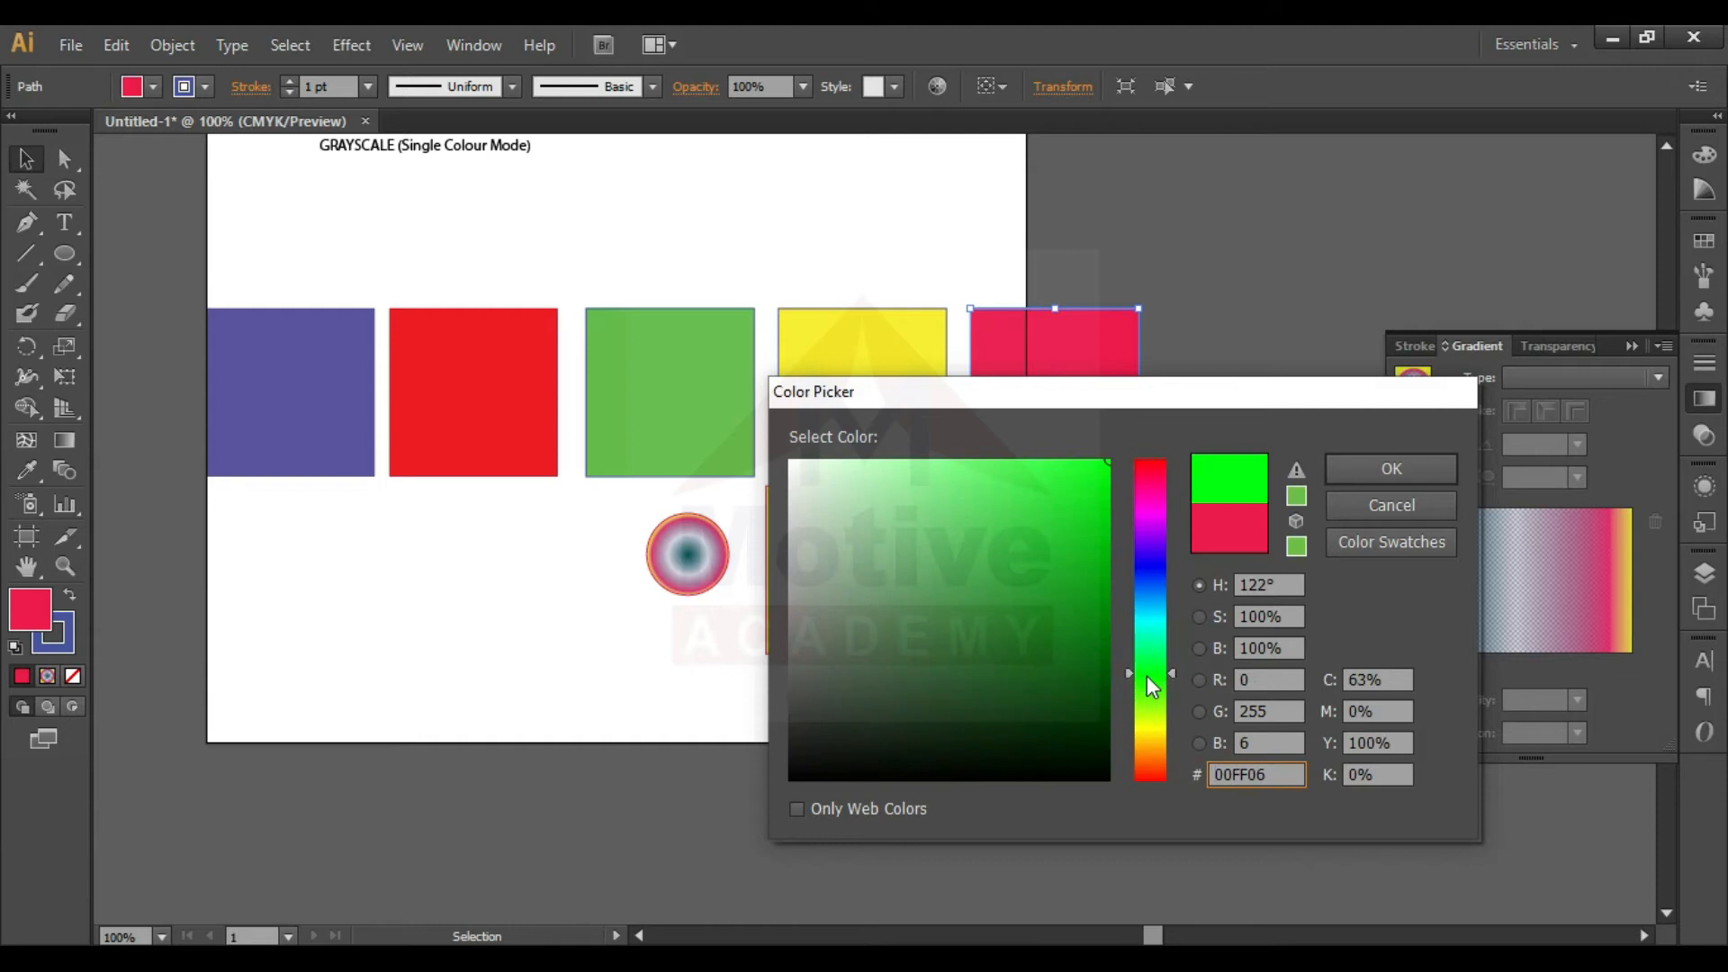
drag(1149, 681, 1149, 618)
click(1366, 463)
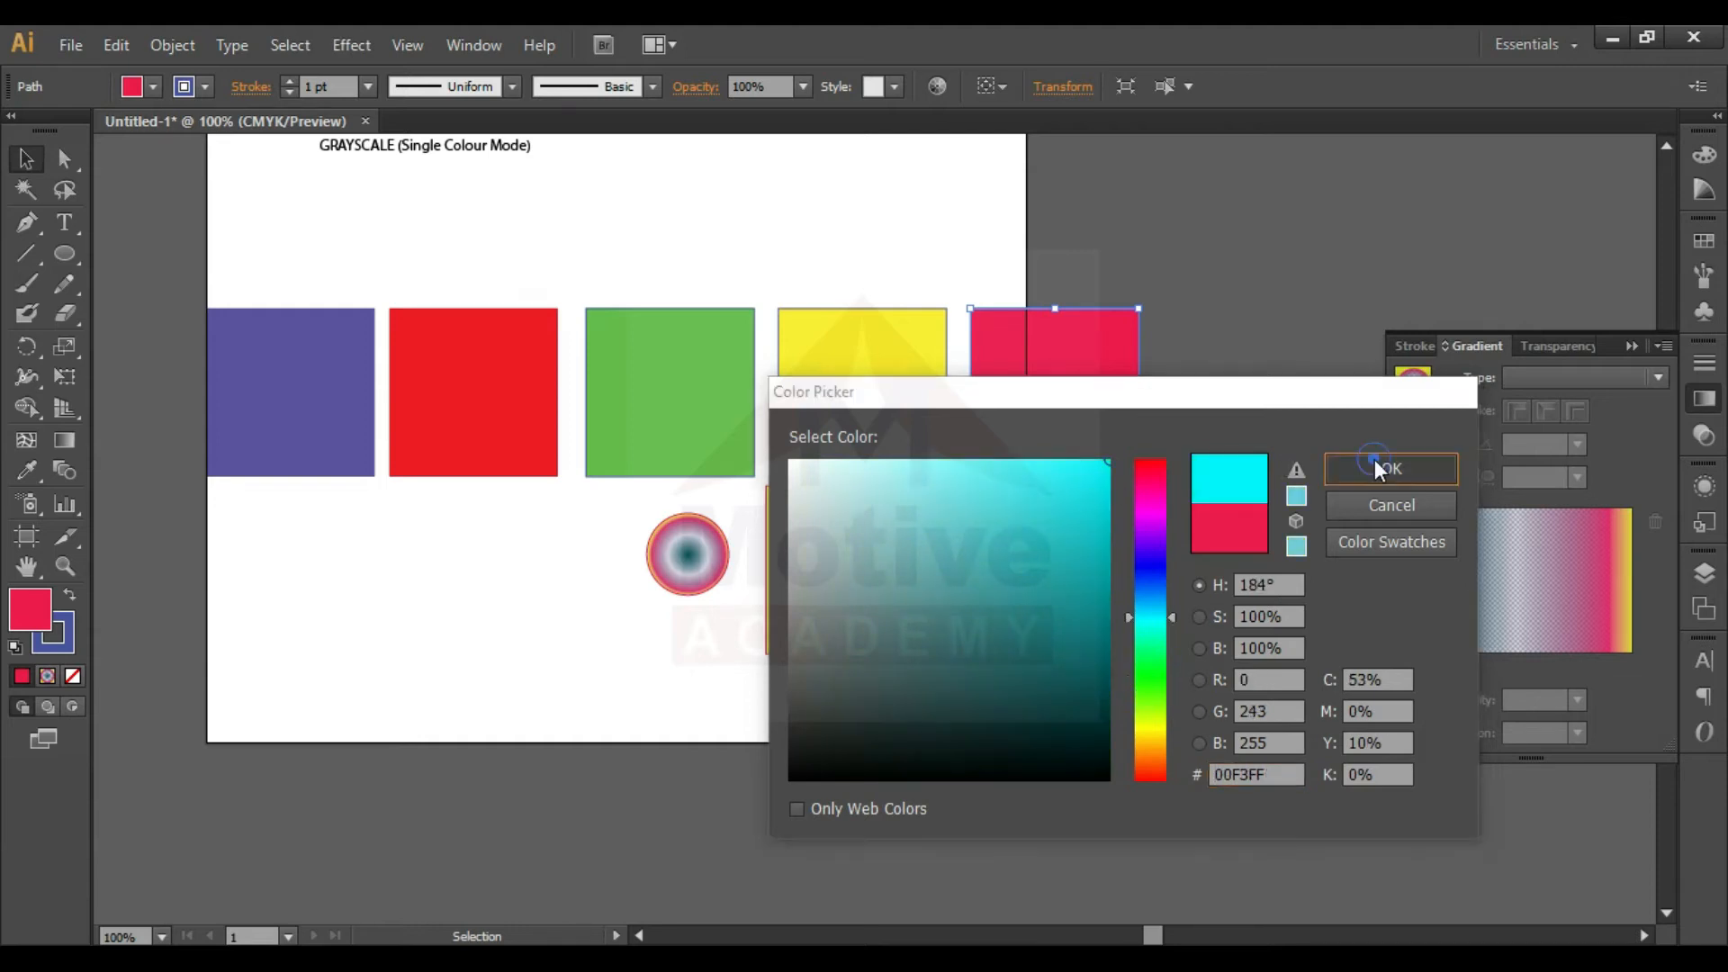
- Move the gradient circle and square off the artboard, and scale the row of five squares down to the artboard's width
click(1173, 539)
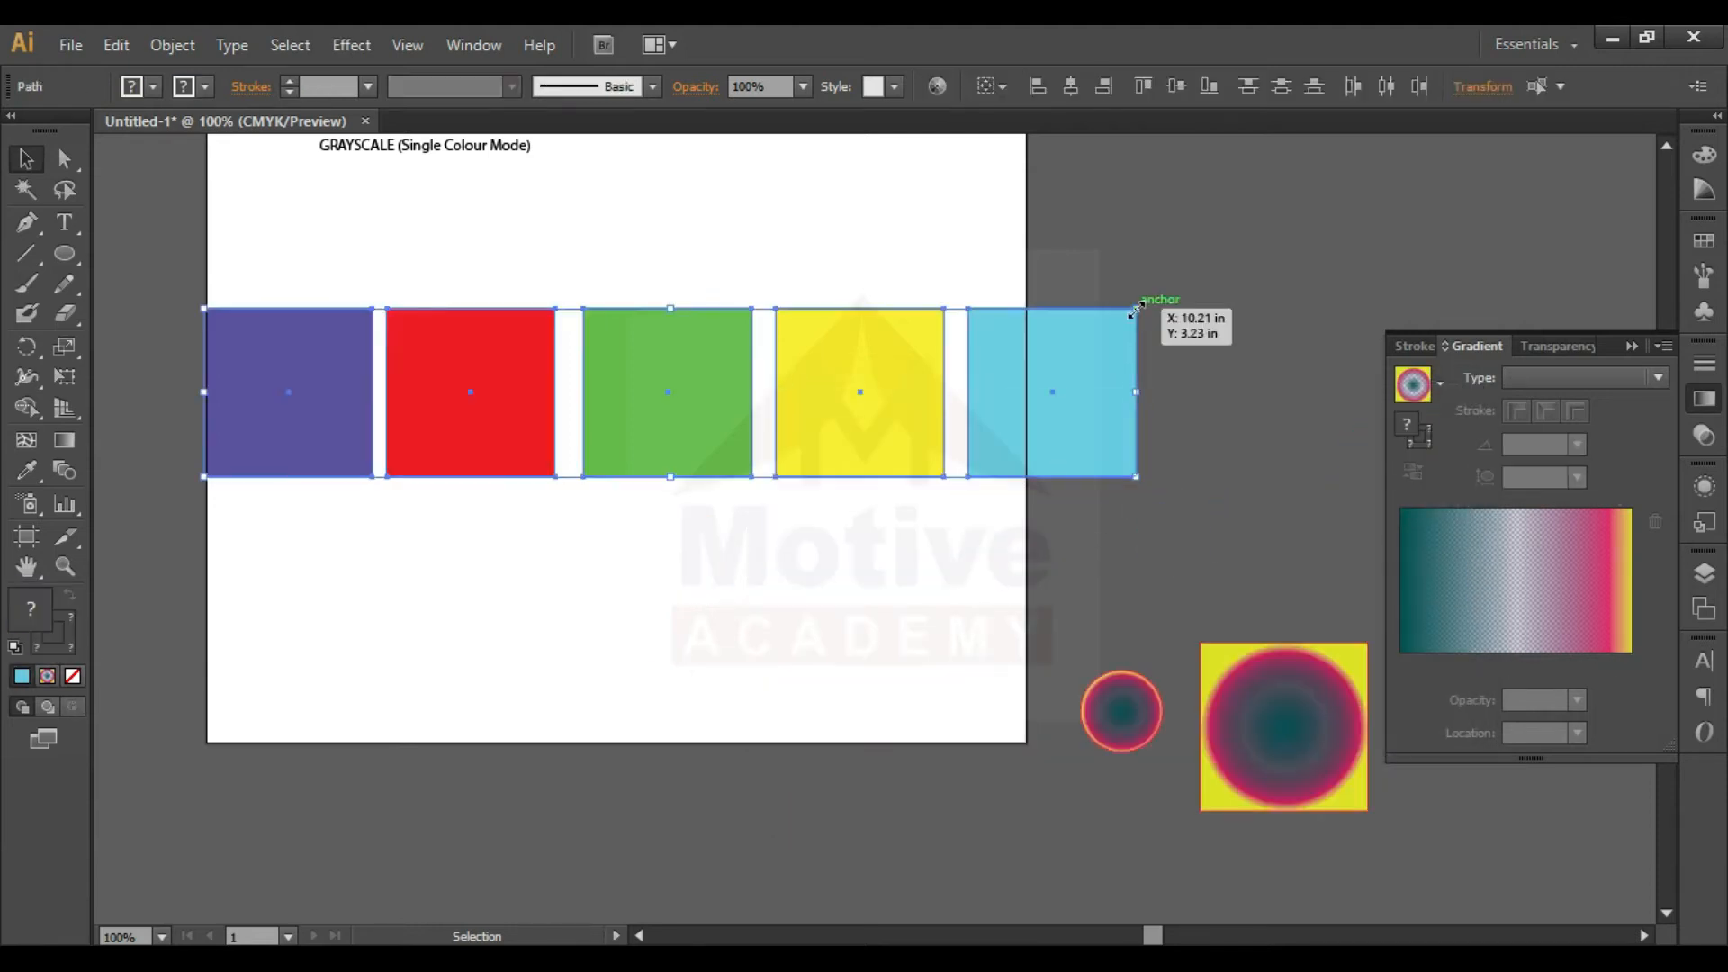
drag(1136, 310, 1027, 328)
click(1094, 346)
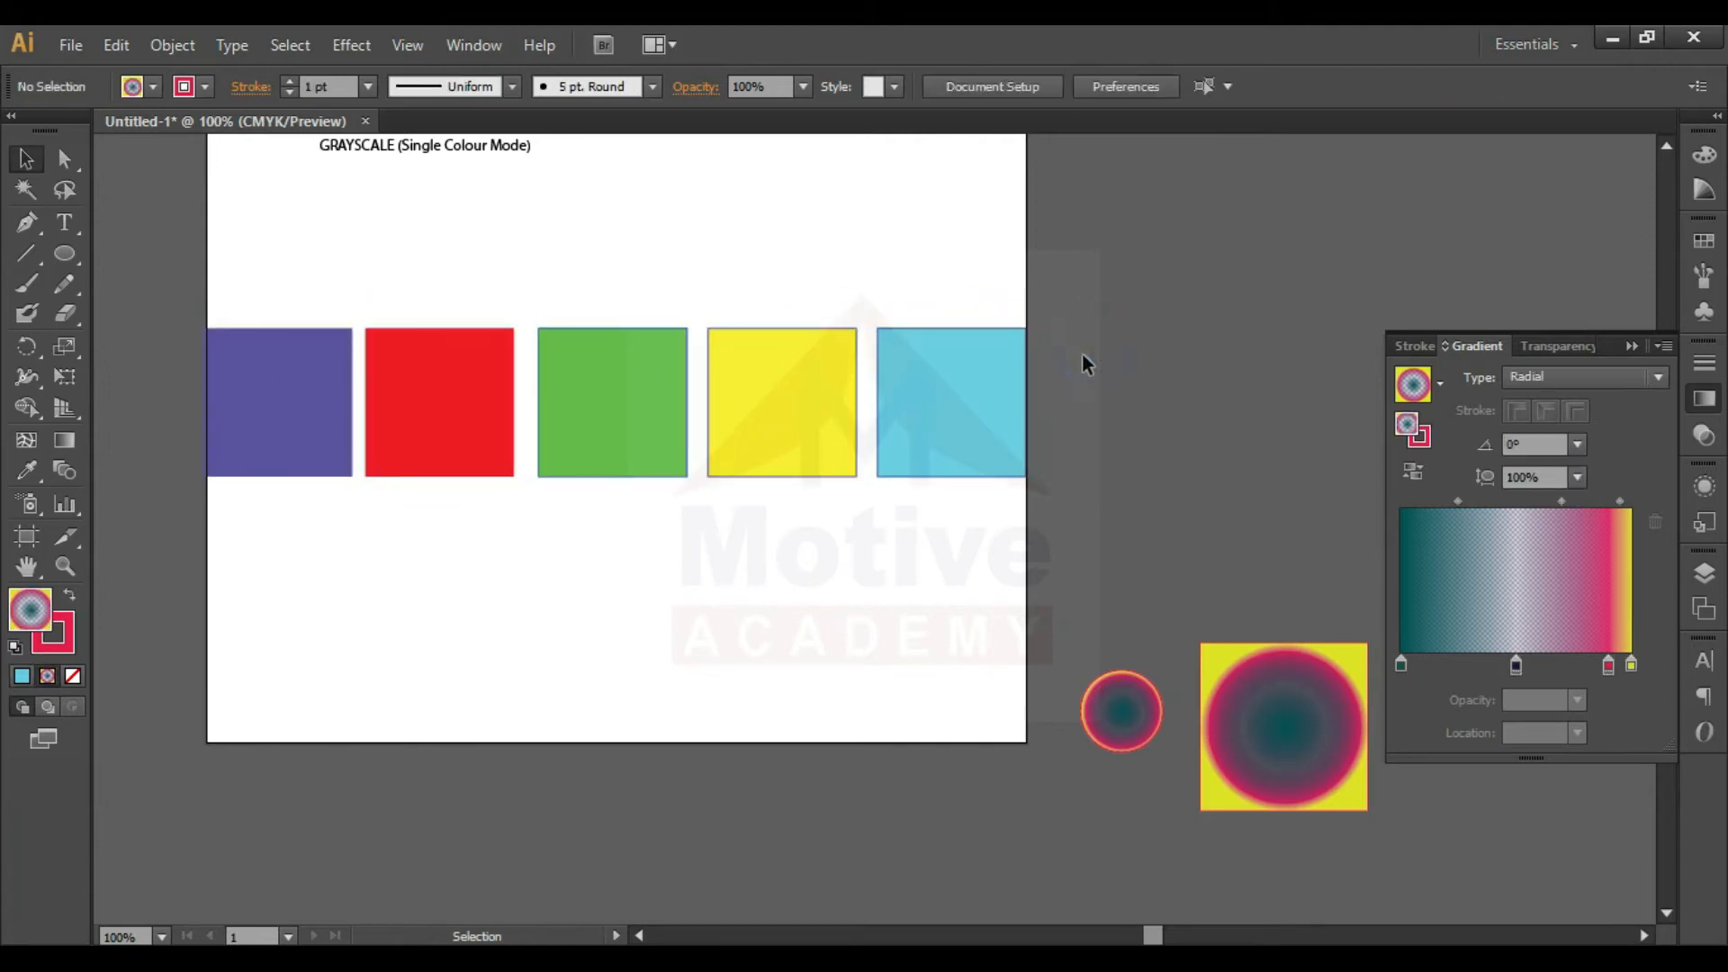
- Duplicate the row of five coloured squares directly below the original and select the copied row
drag(495, 407, 512, 595)
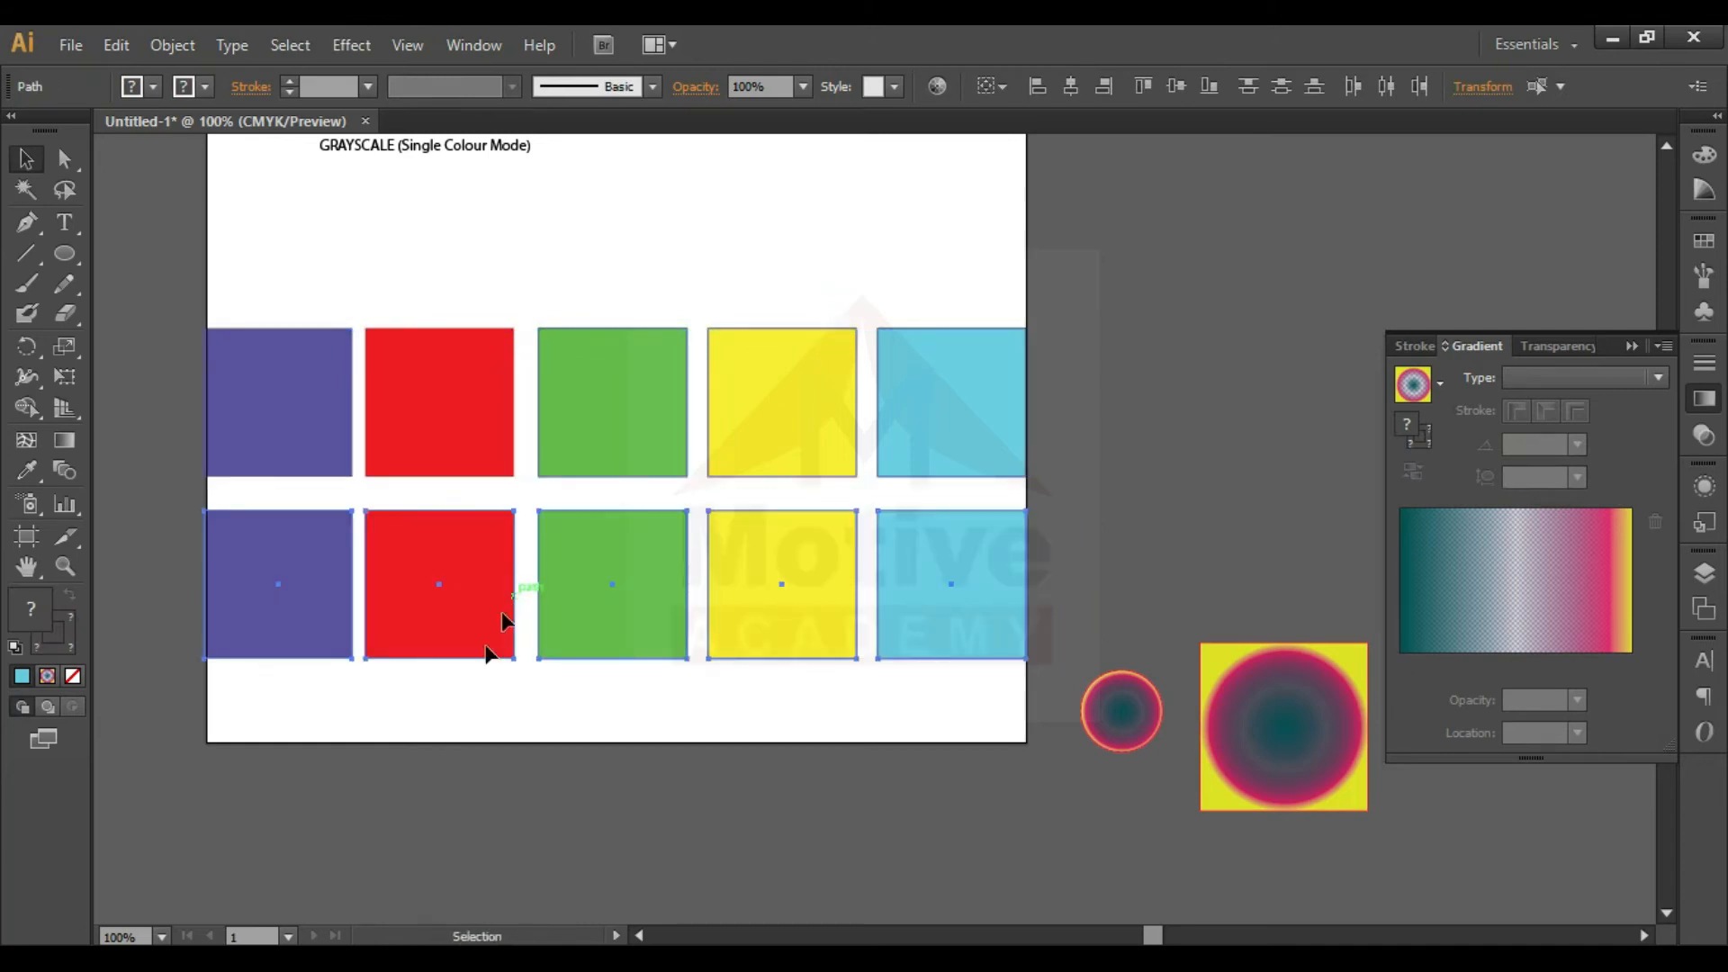
click(447, 718)
drag(1063, 580, 258, 652)
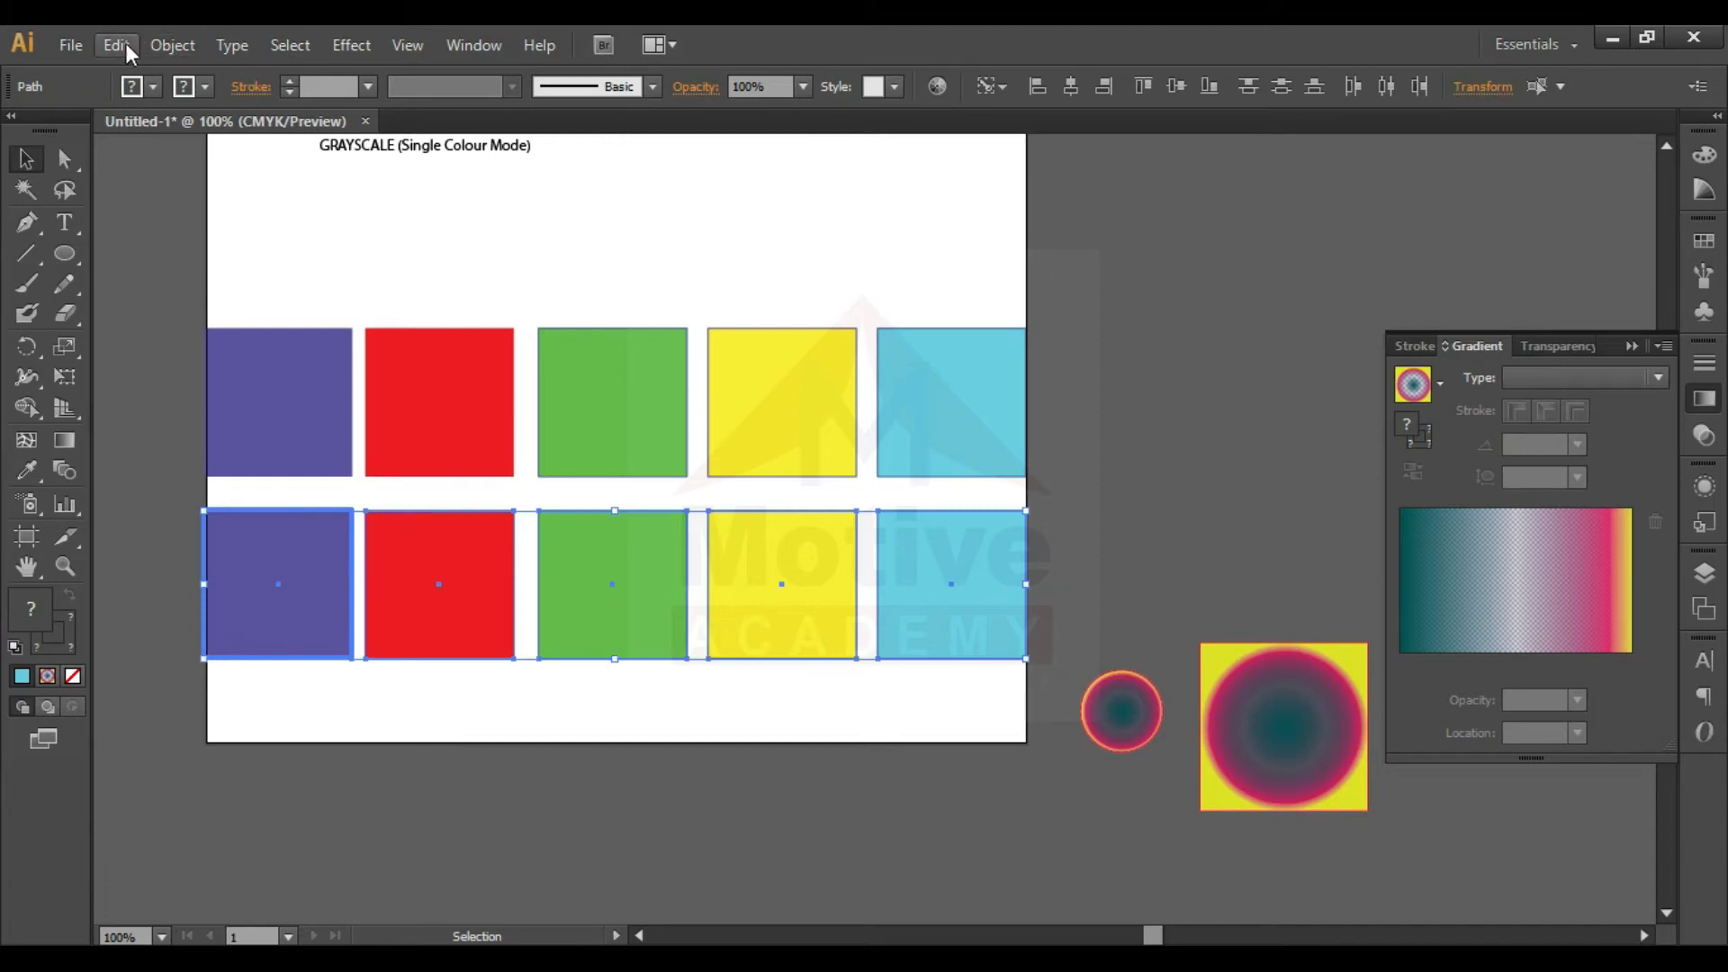
- Switch the document color mode to RGB Color and deselect the squares
click(68, 42)
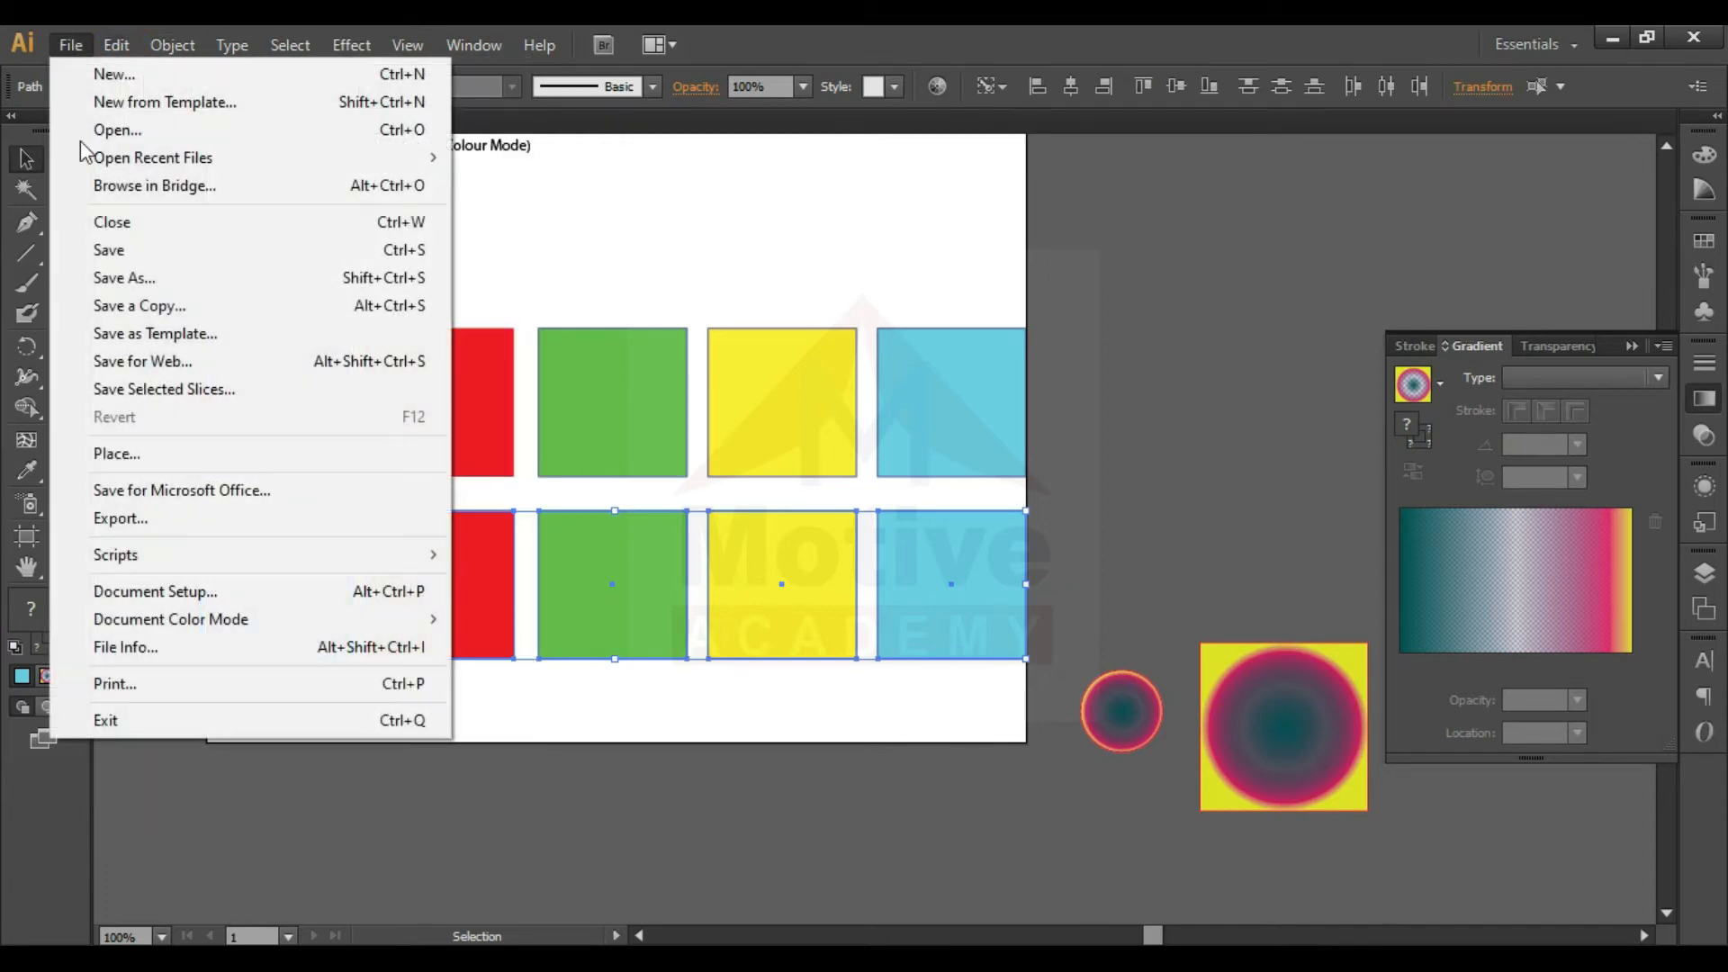
mouse_move(270, 621)
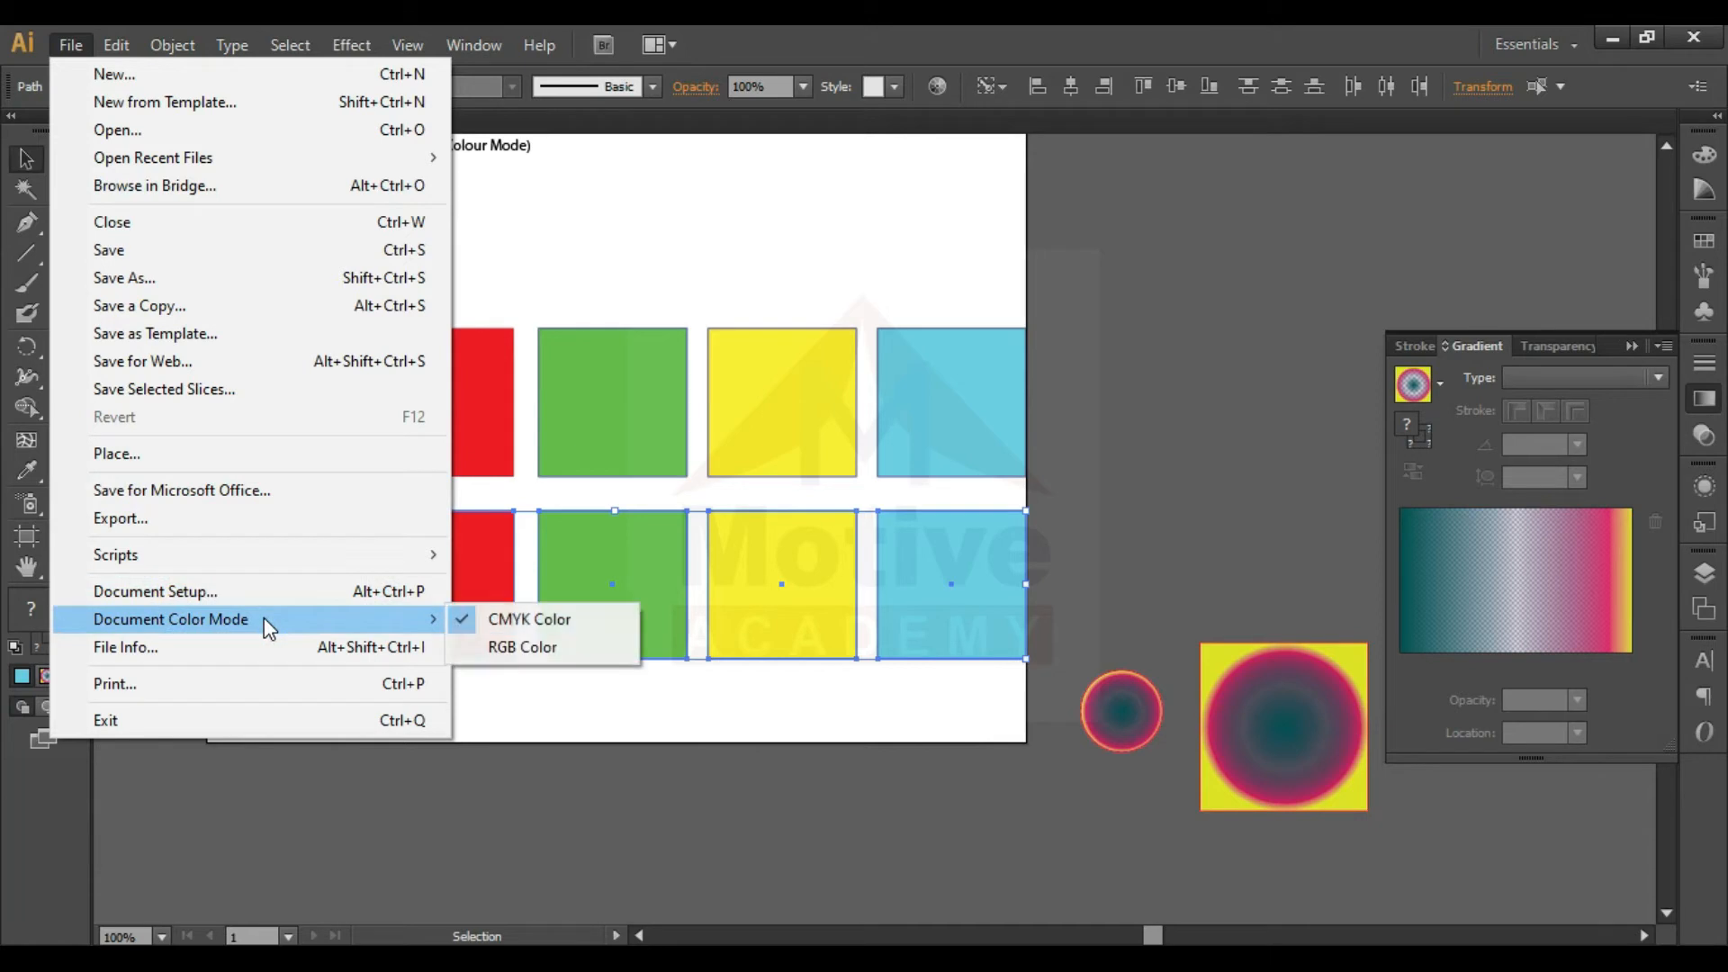
click(493, 646)
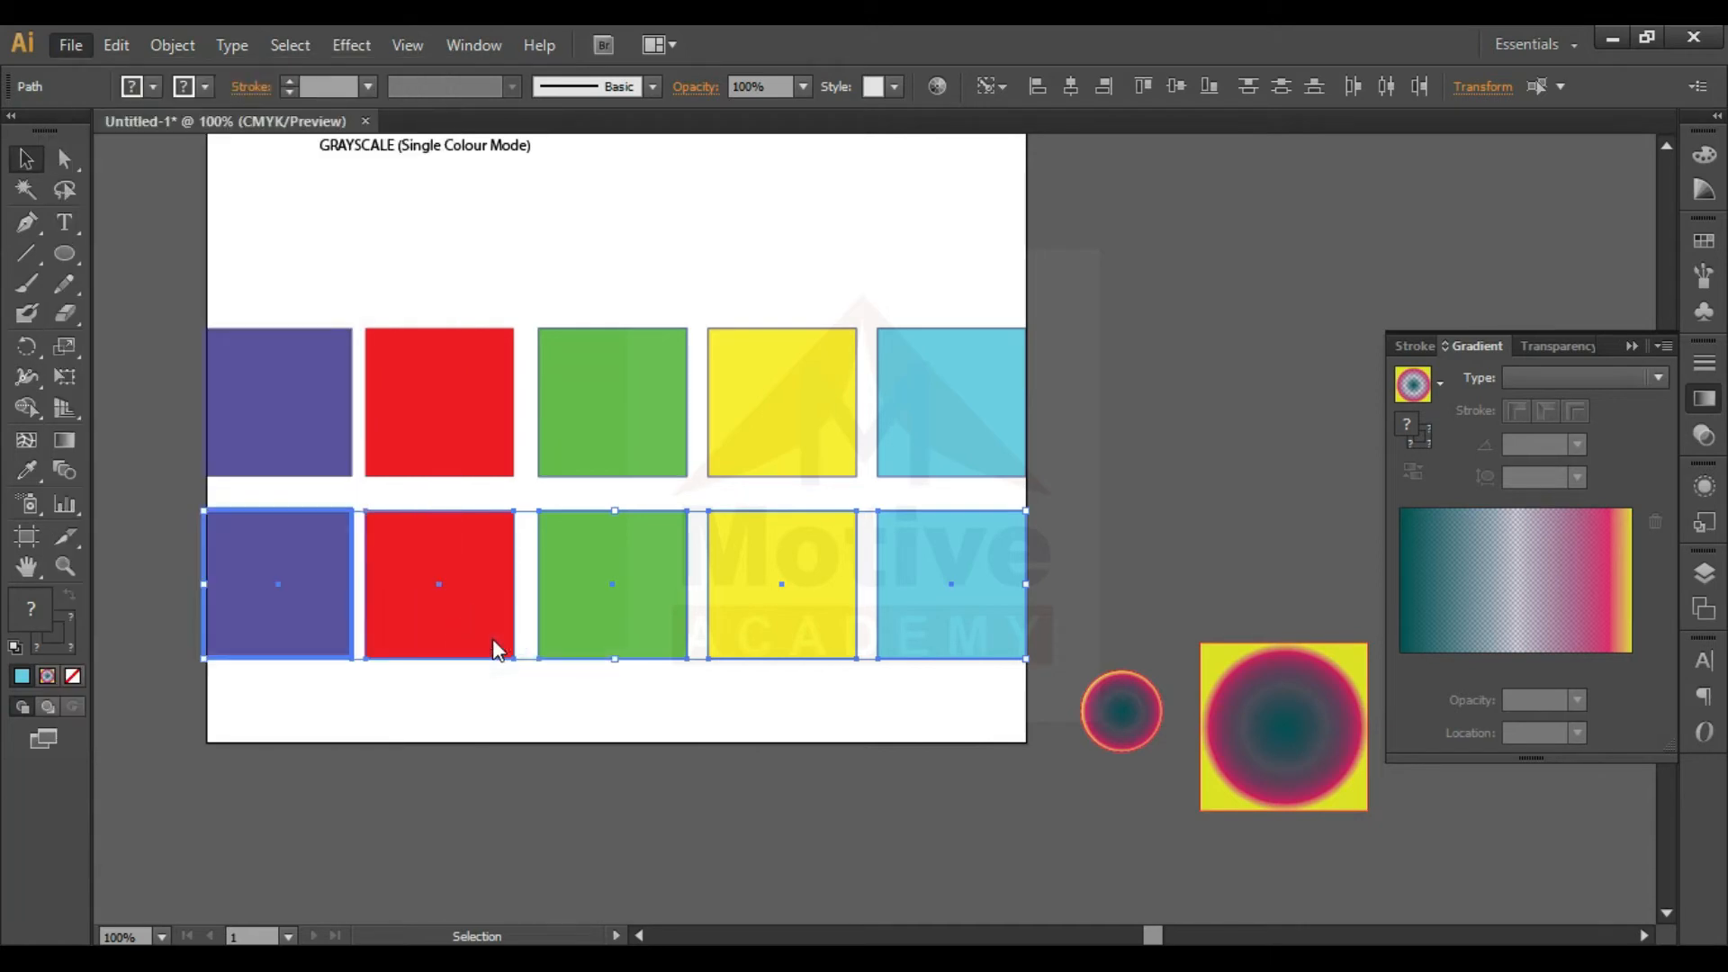
click(386, 779)
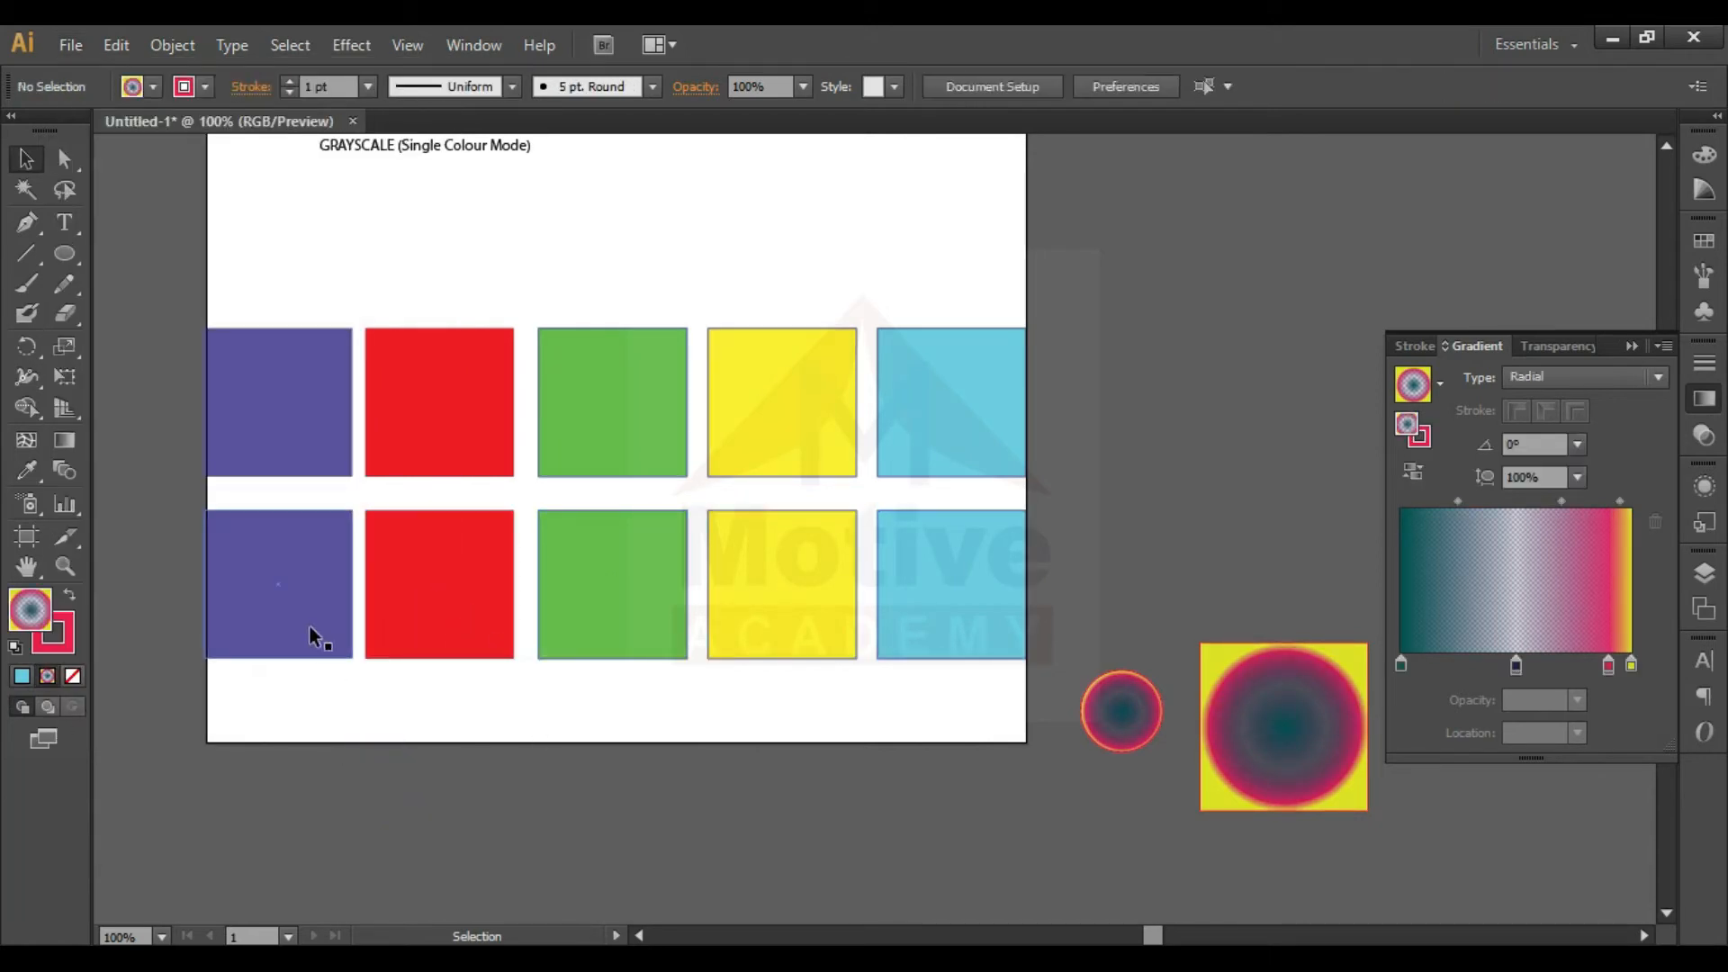
- Fill the violet square in the lower row with bright blue 1206FC and deselect it
click(283, 589)
double_click(262, 581)
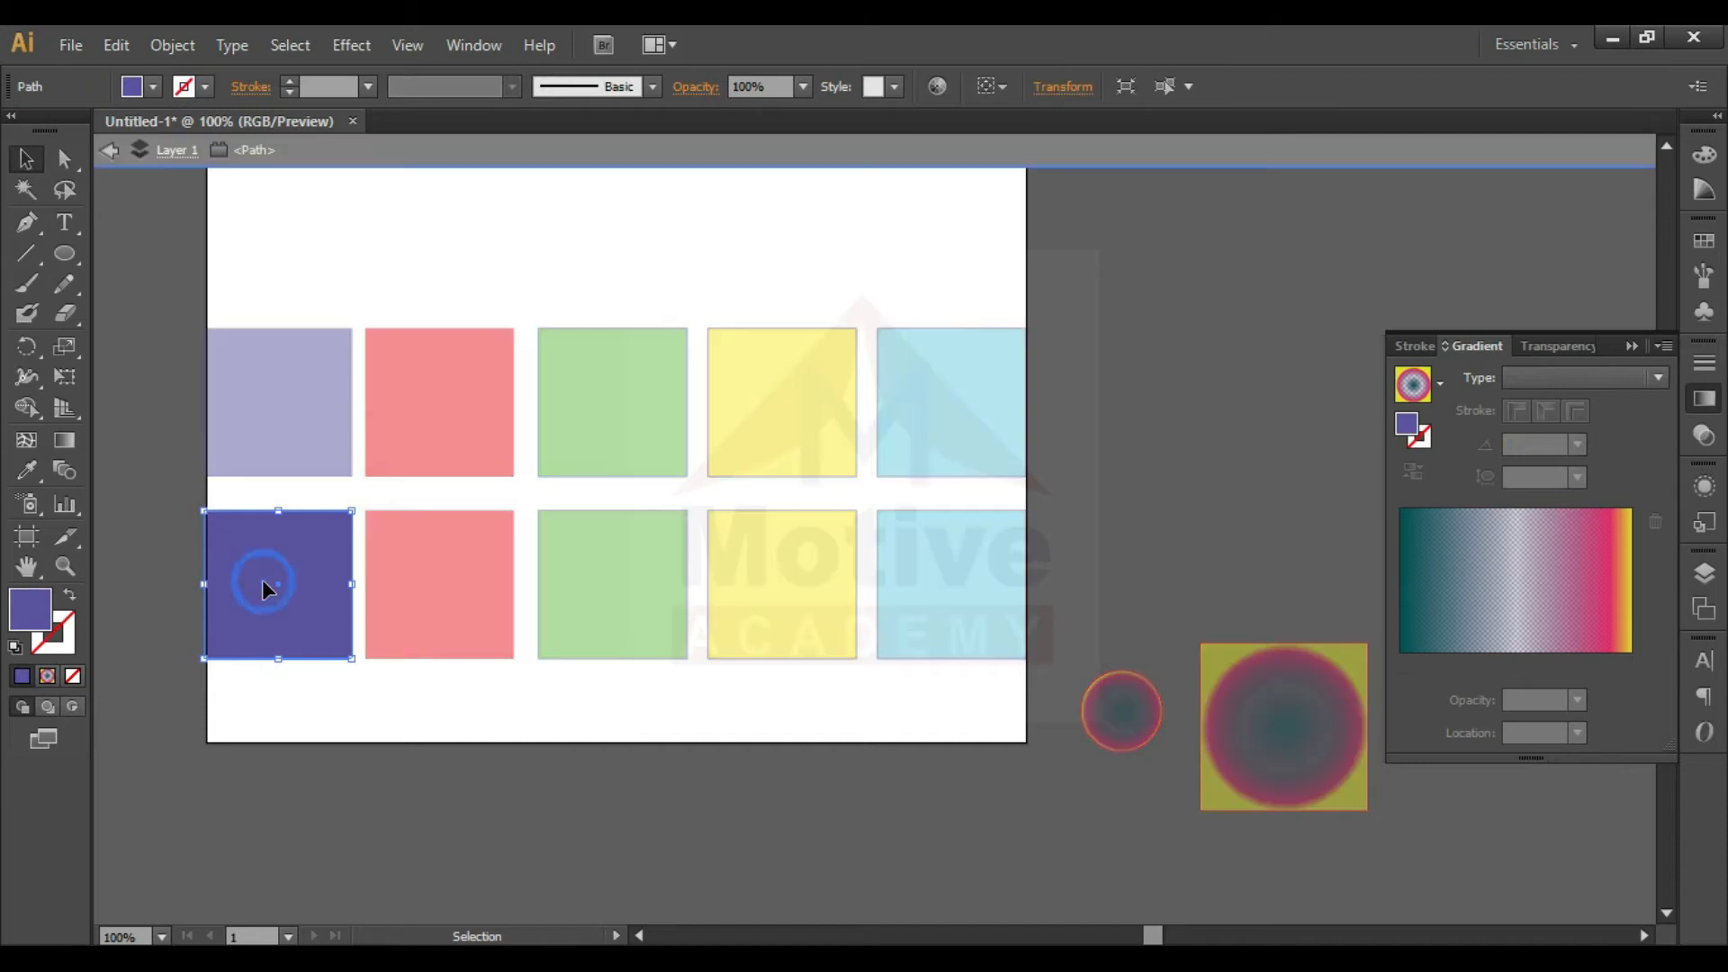
key(Escape)
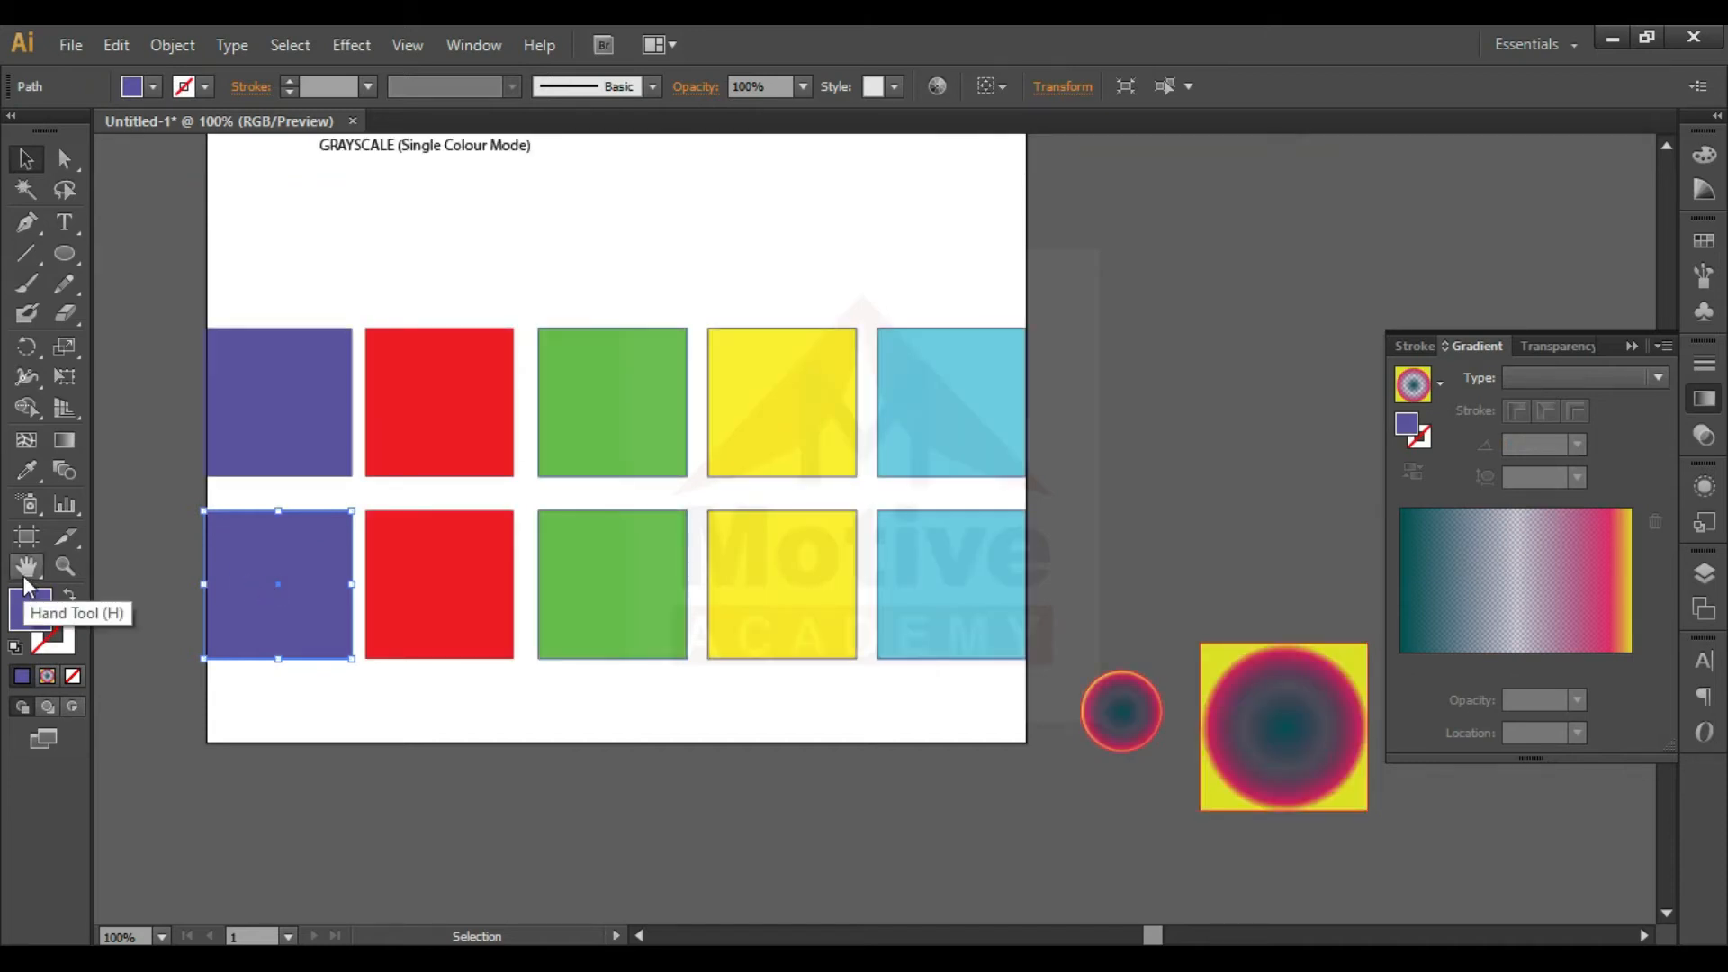
double_click(27, 614)
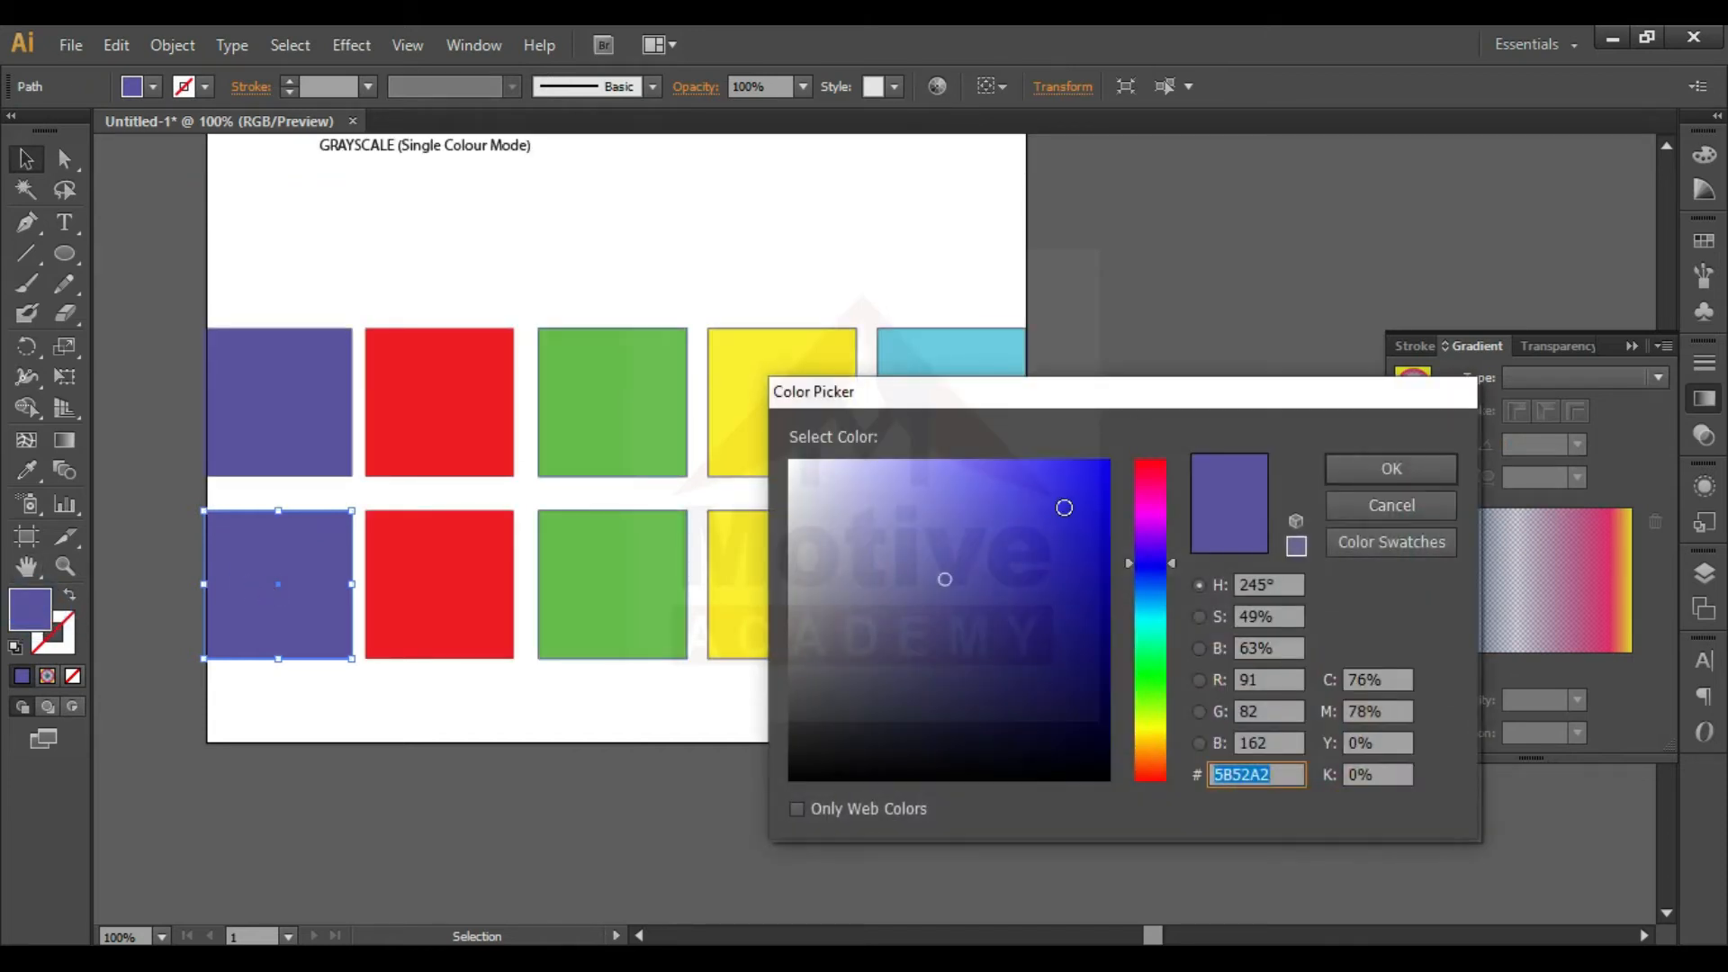
click(1104, 462)
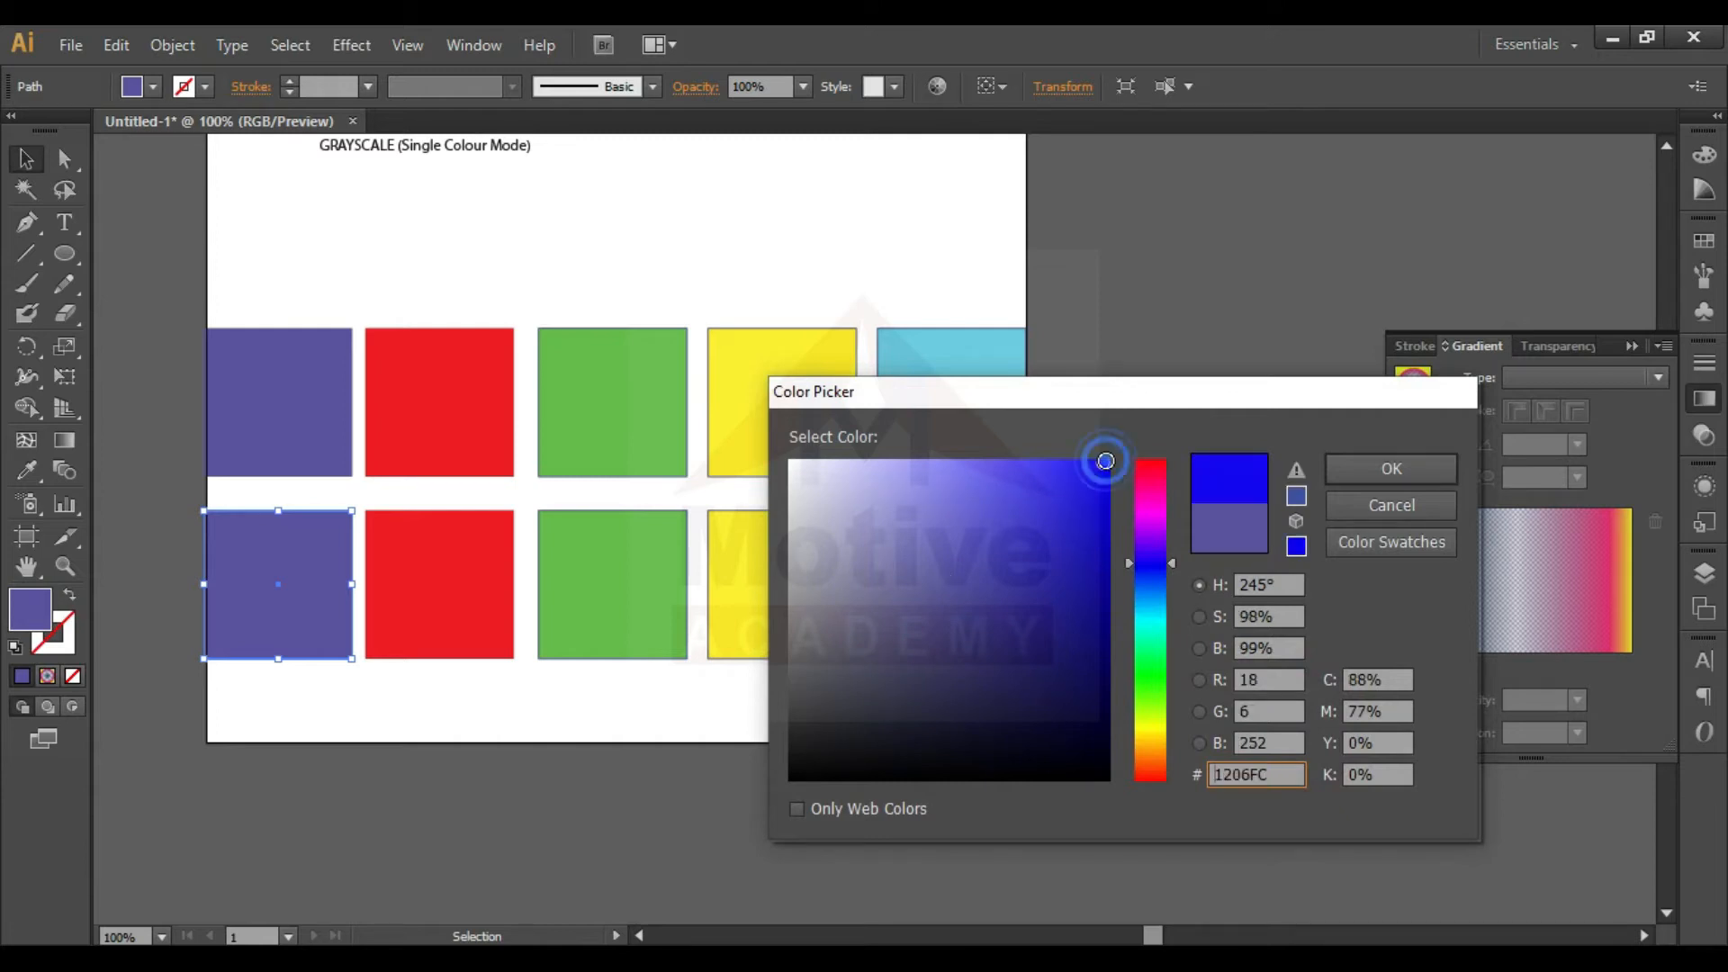
click(1379, 470)
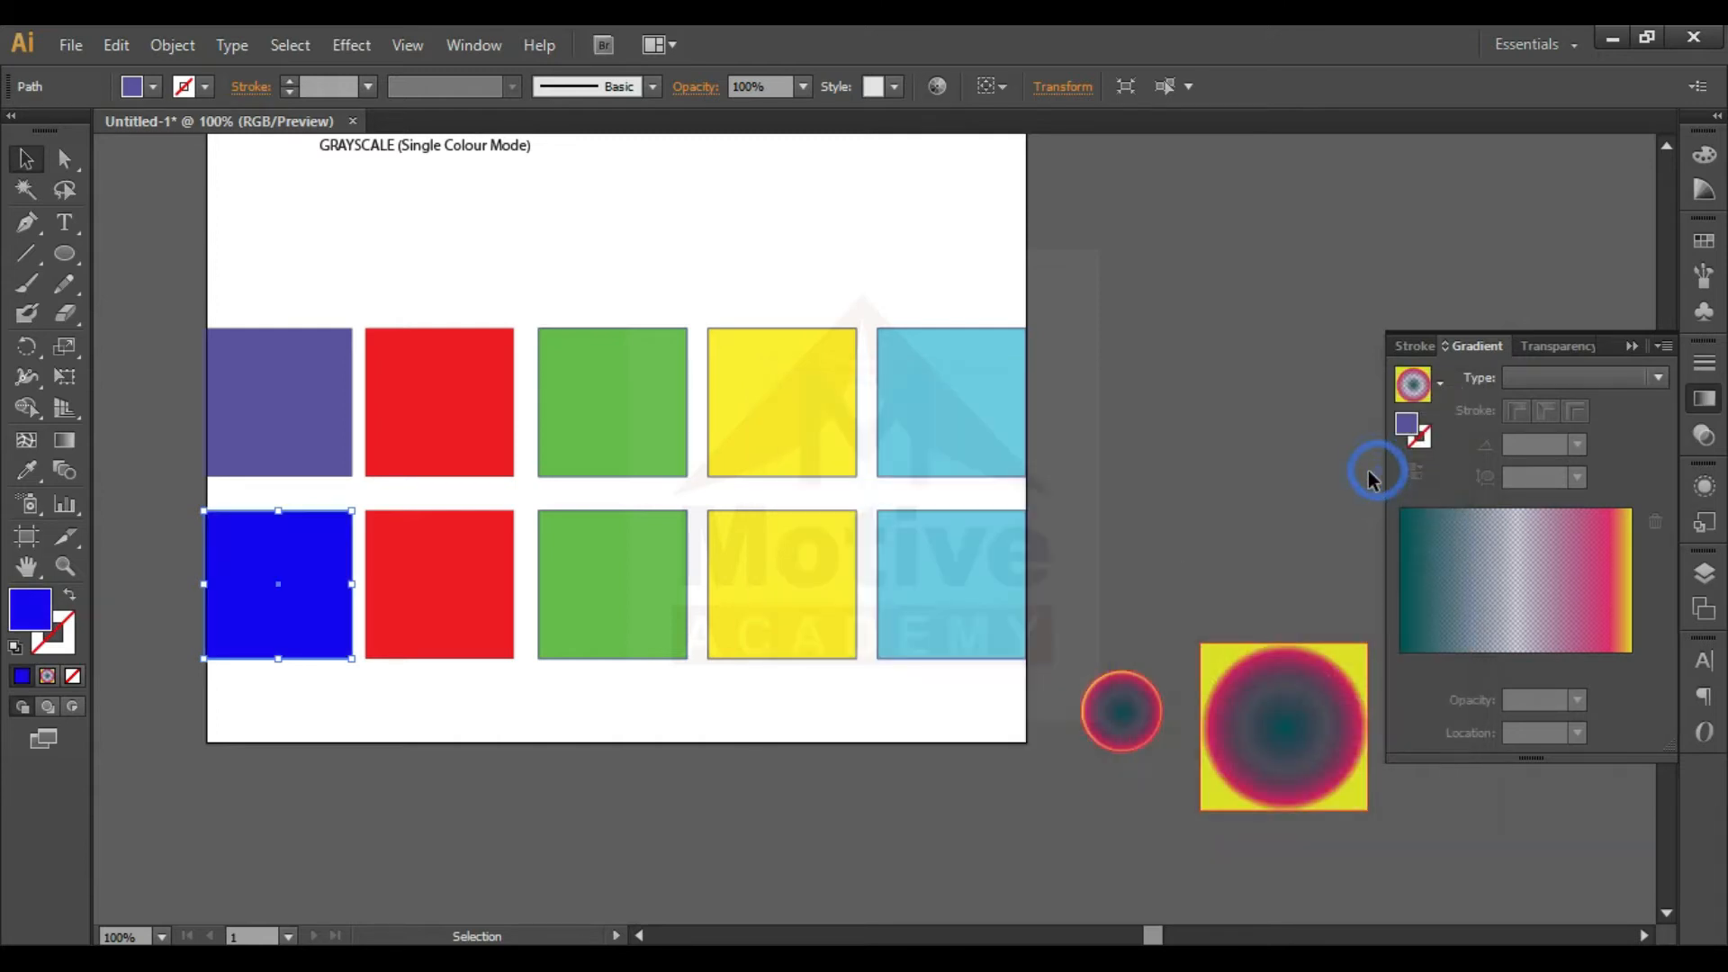
click(750, 672)
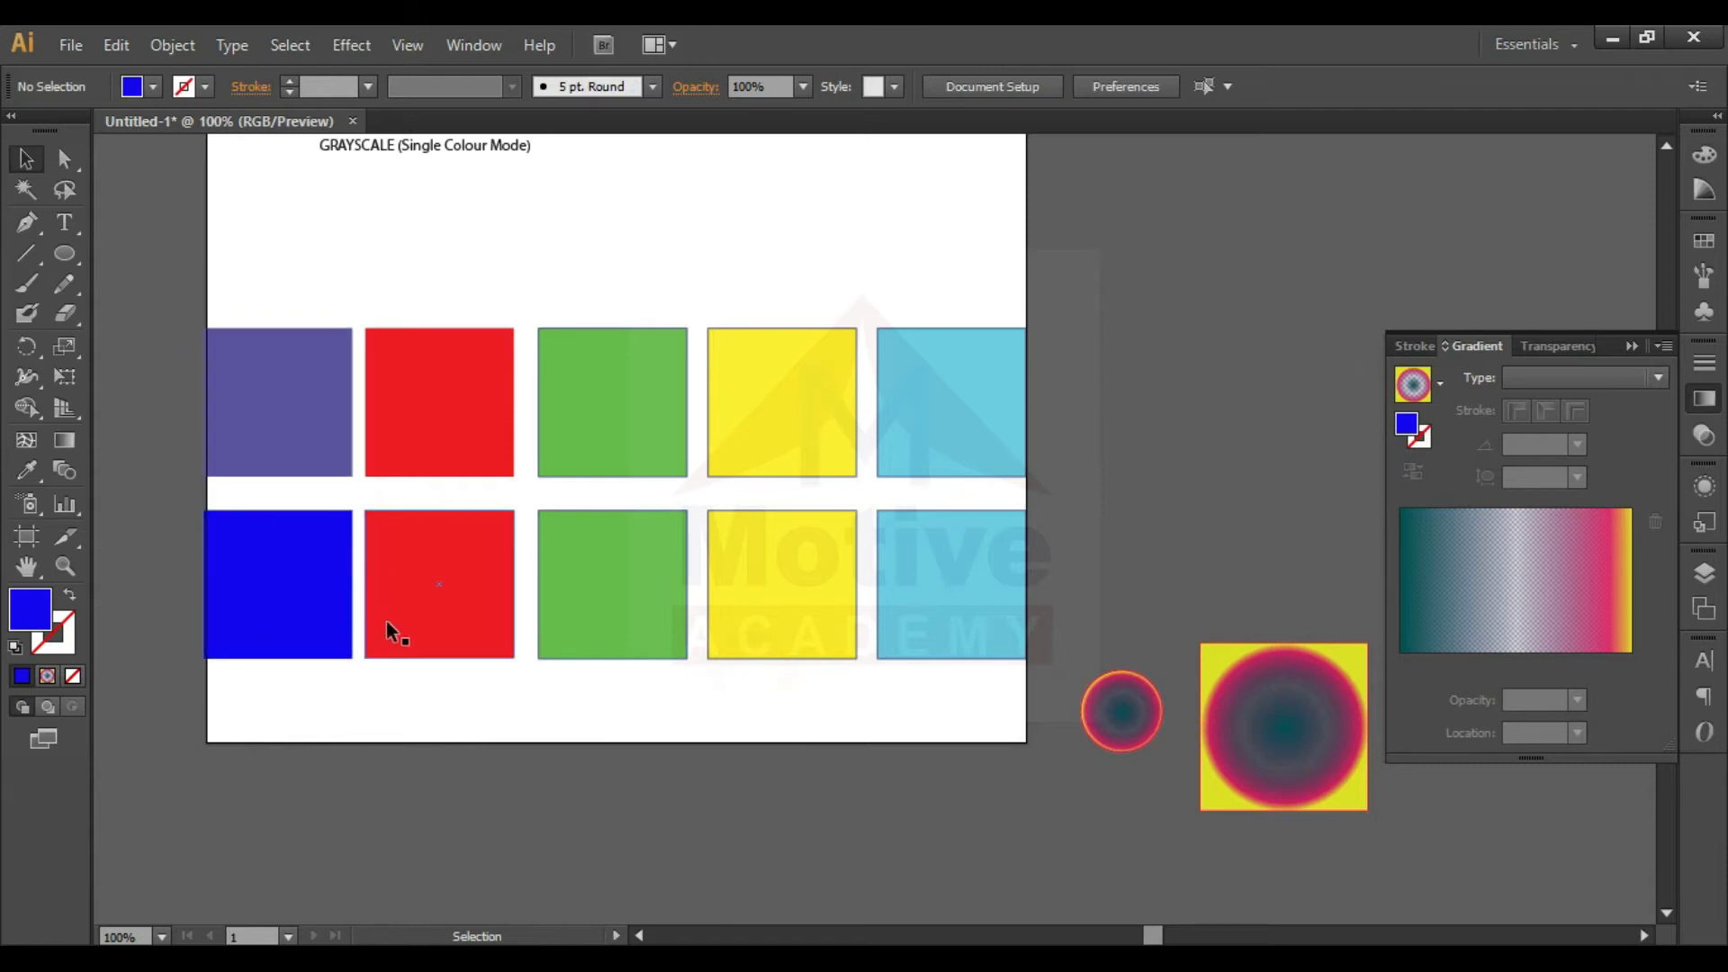
- Fill the red square in the lower row with pure red FF0013 and deselect it
click(441, 634)
double_click(30, 610)
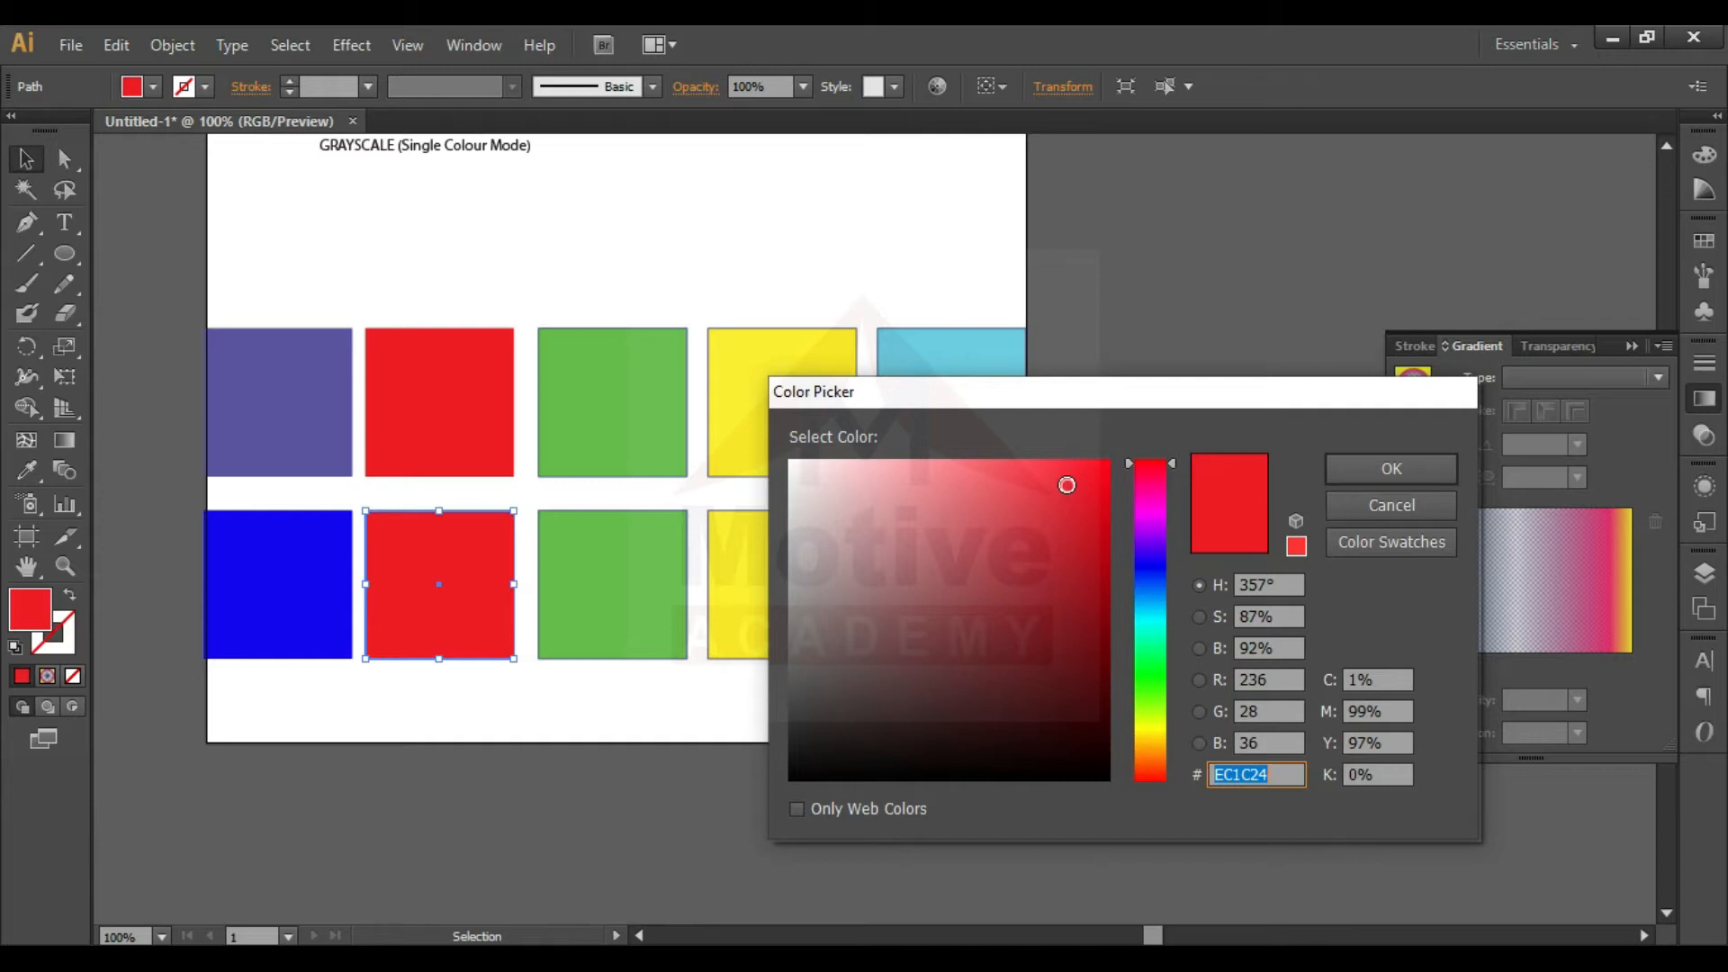
drag(1067, 485, 1116, 457)
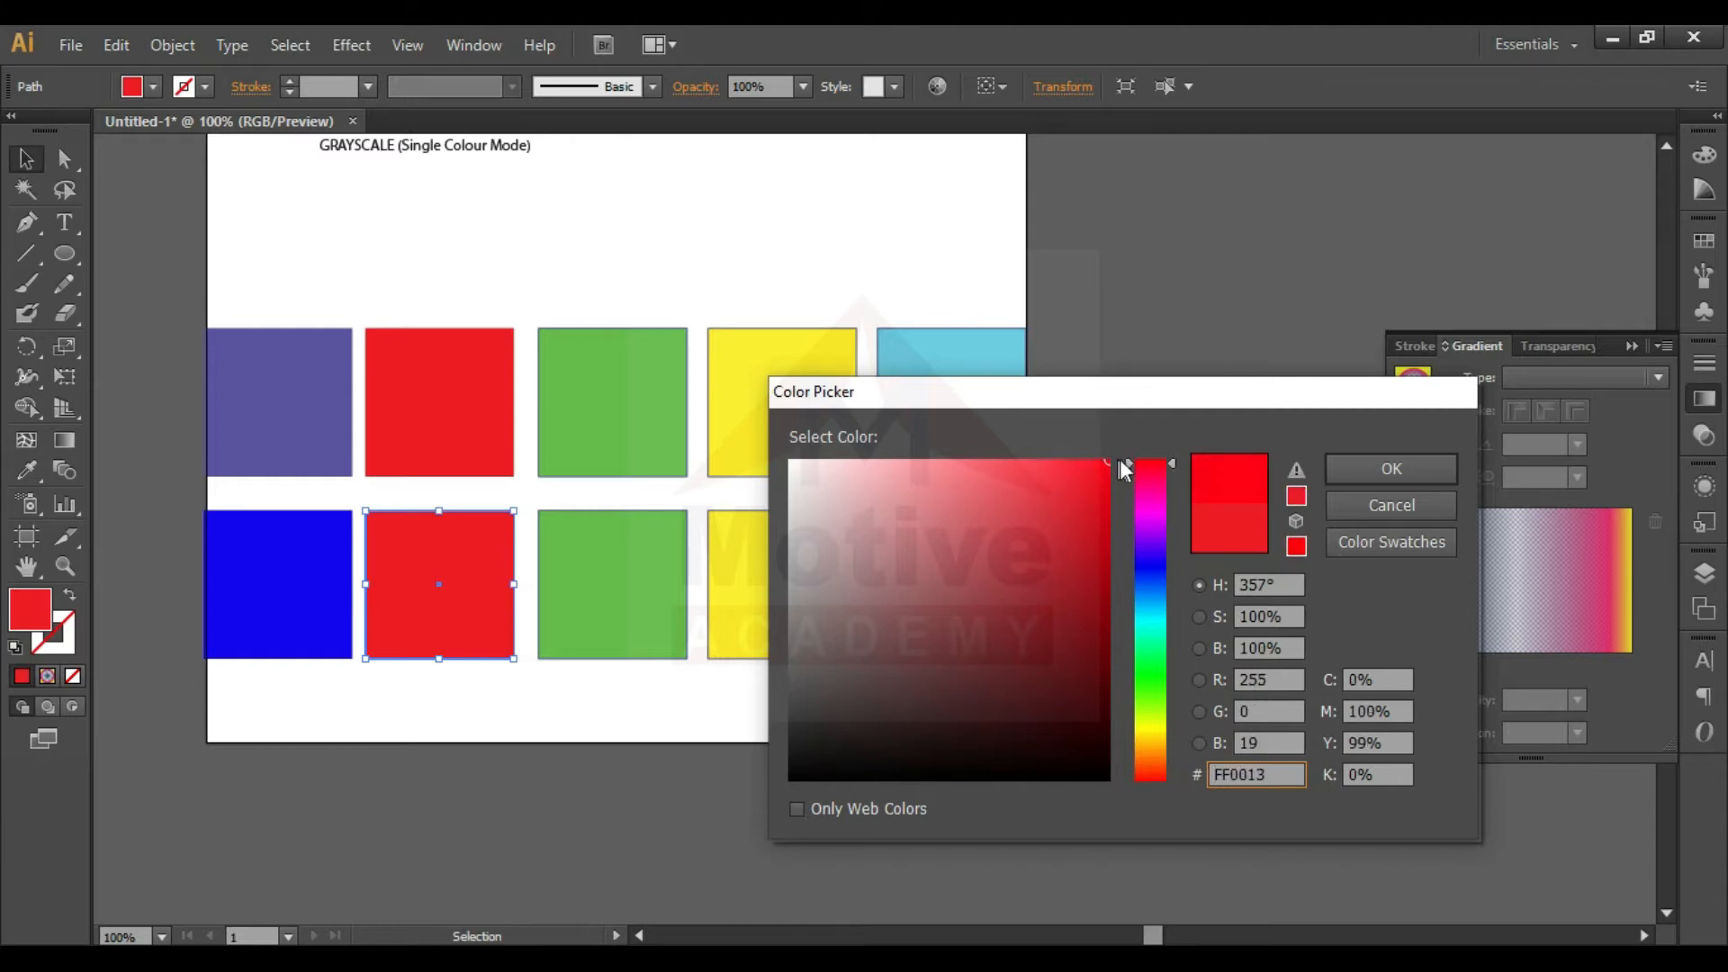
click(1391, 469)
click(649, 667)
- Fill the green square in the lower row with vivid green 4BFF00 and deselect it
click(626, 601)
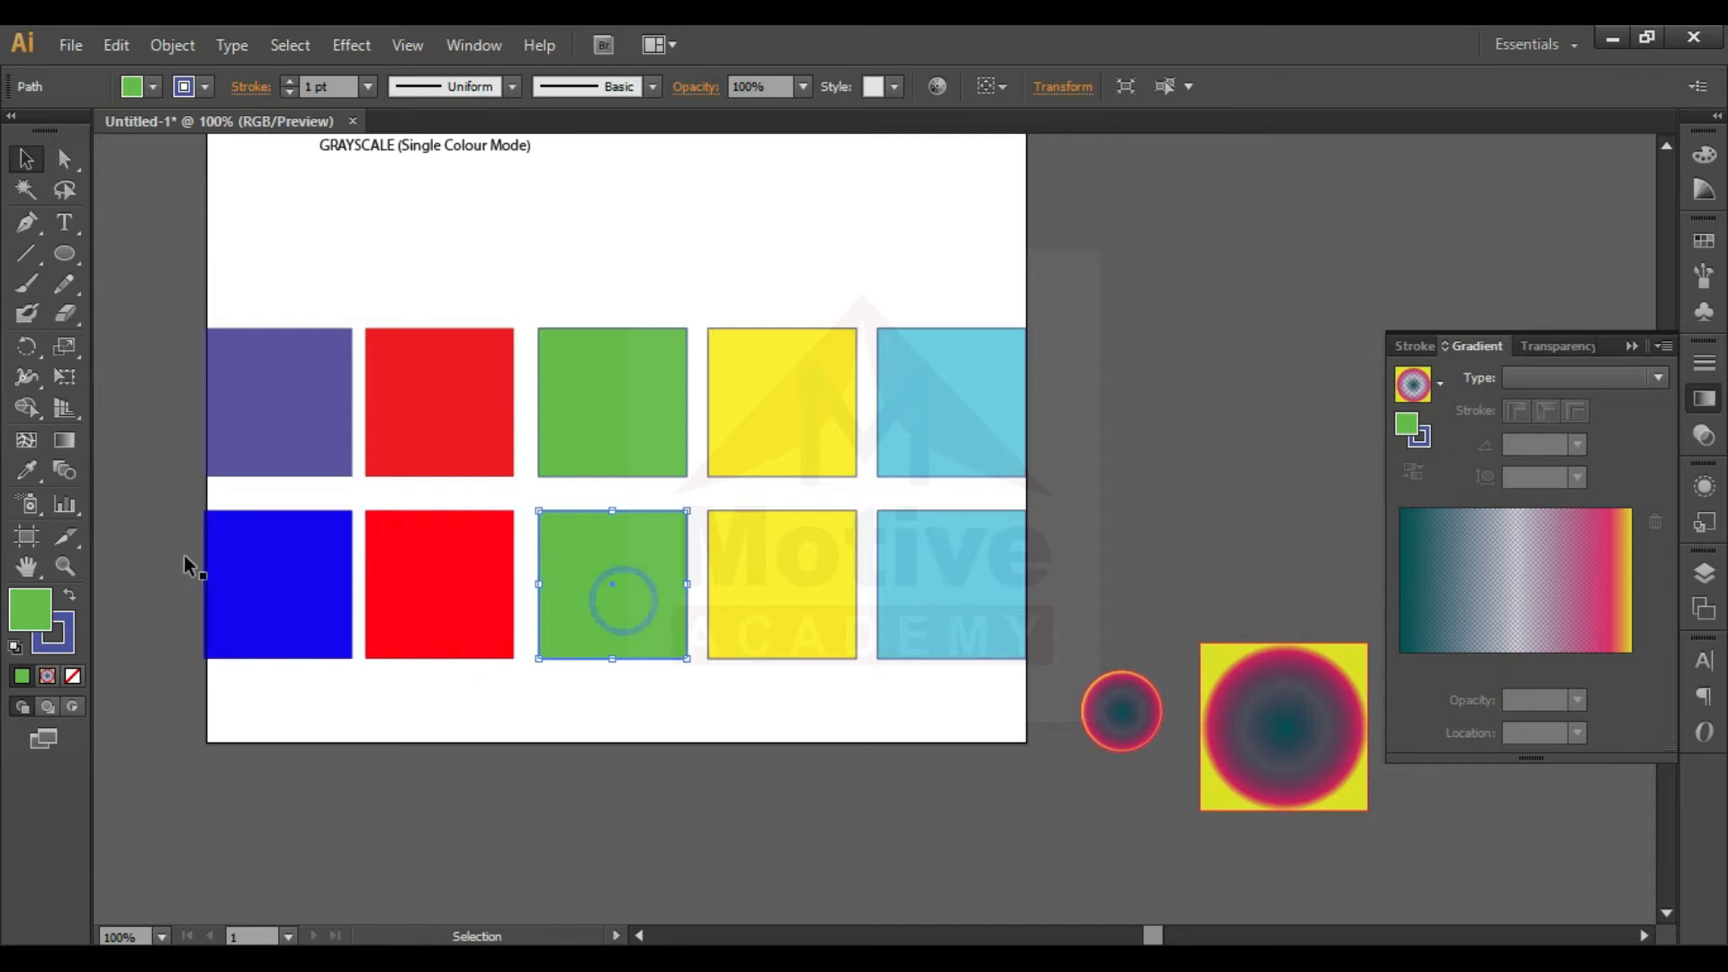
double_click(30, 610)
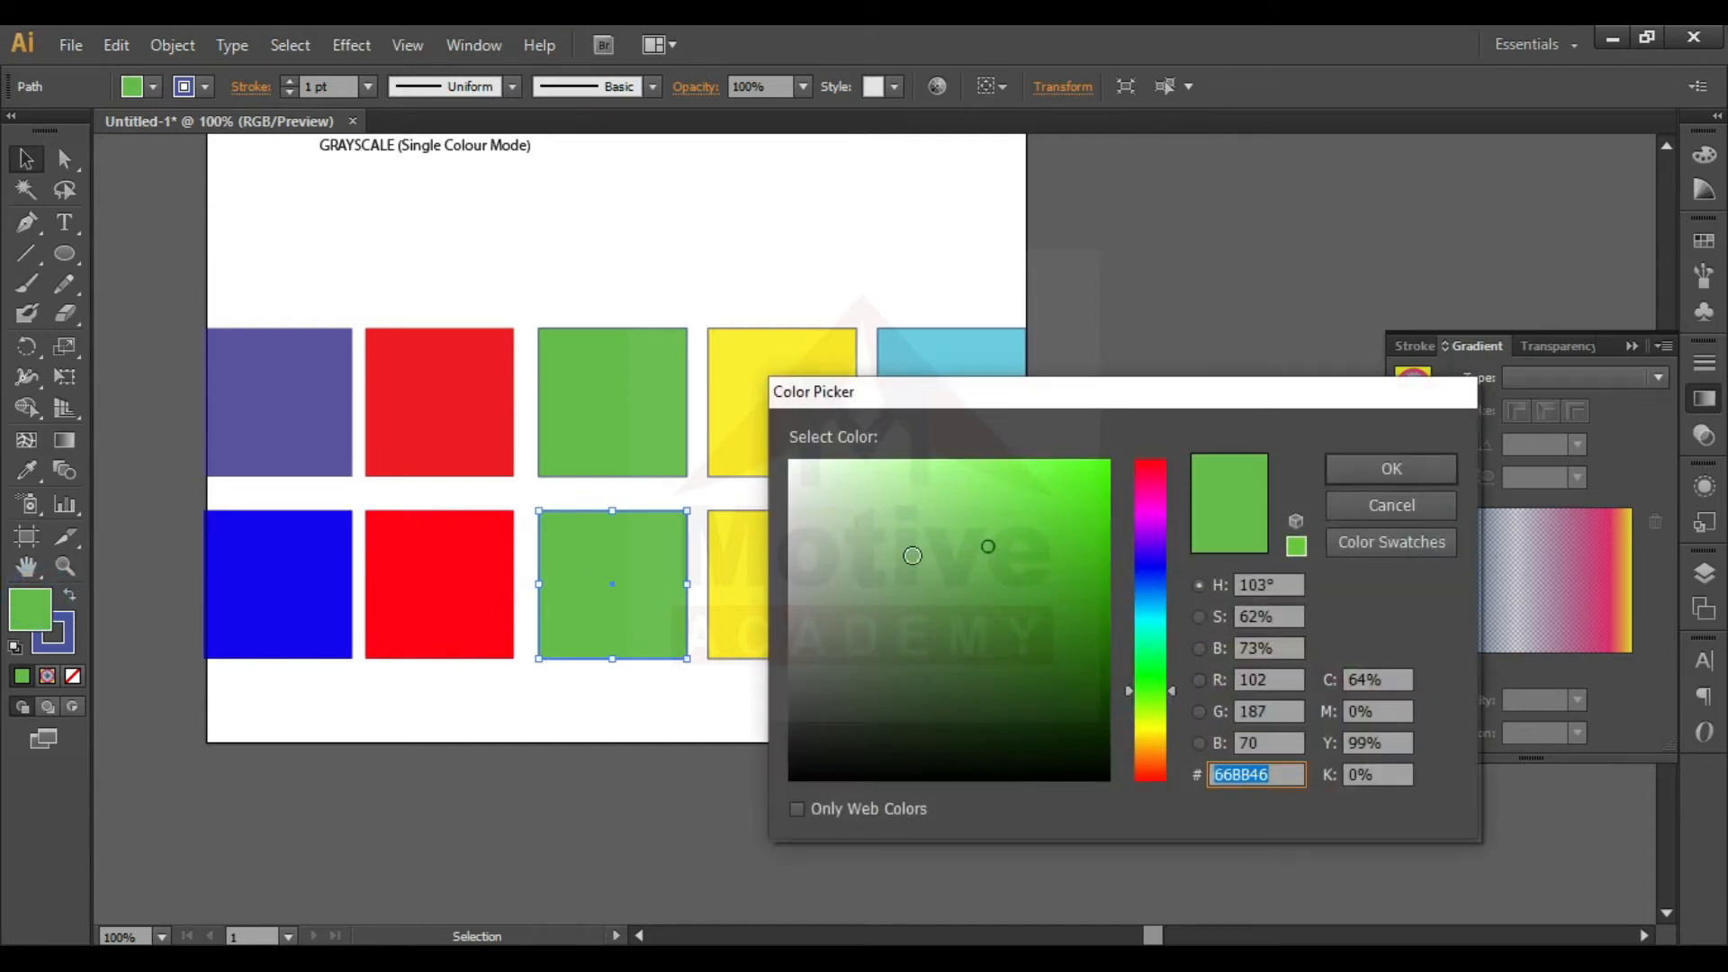
drag(998, 541, 1141, 450)
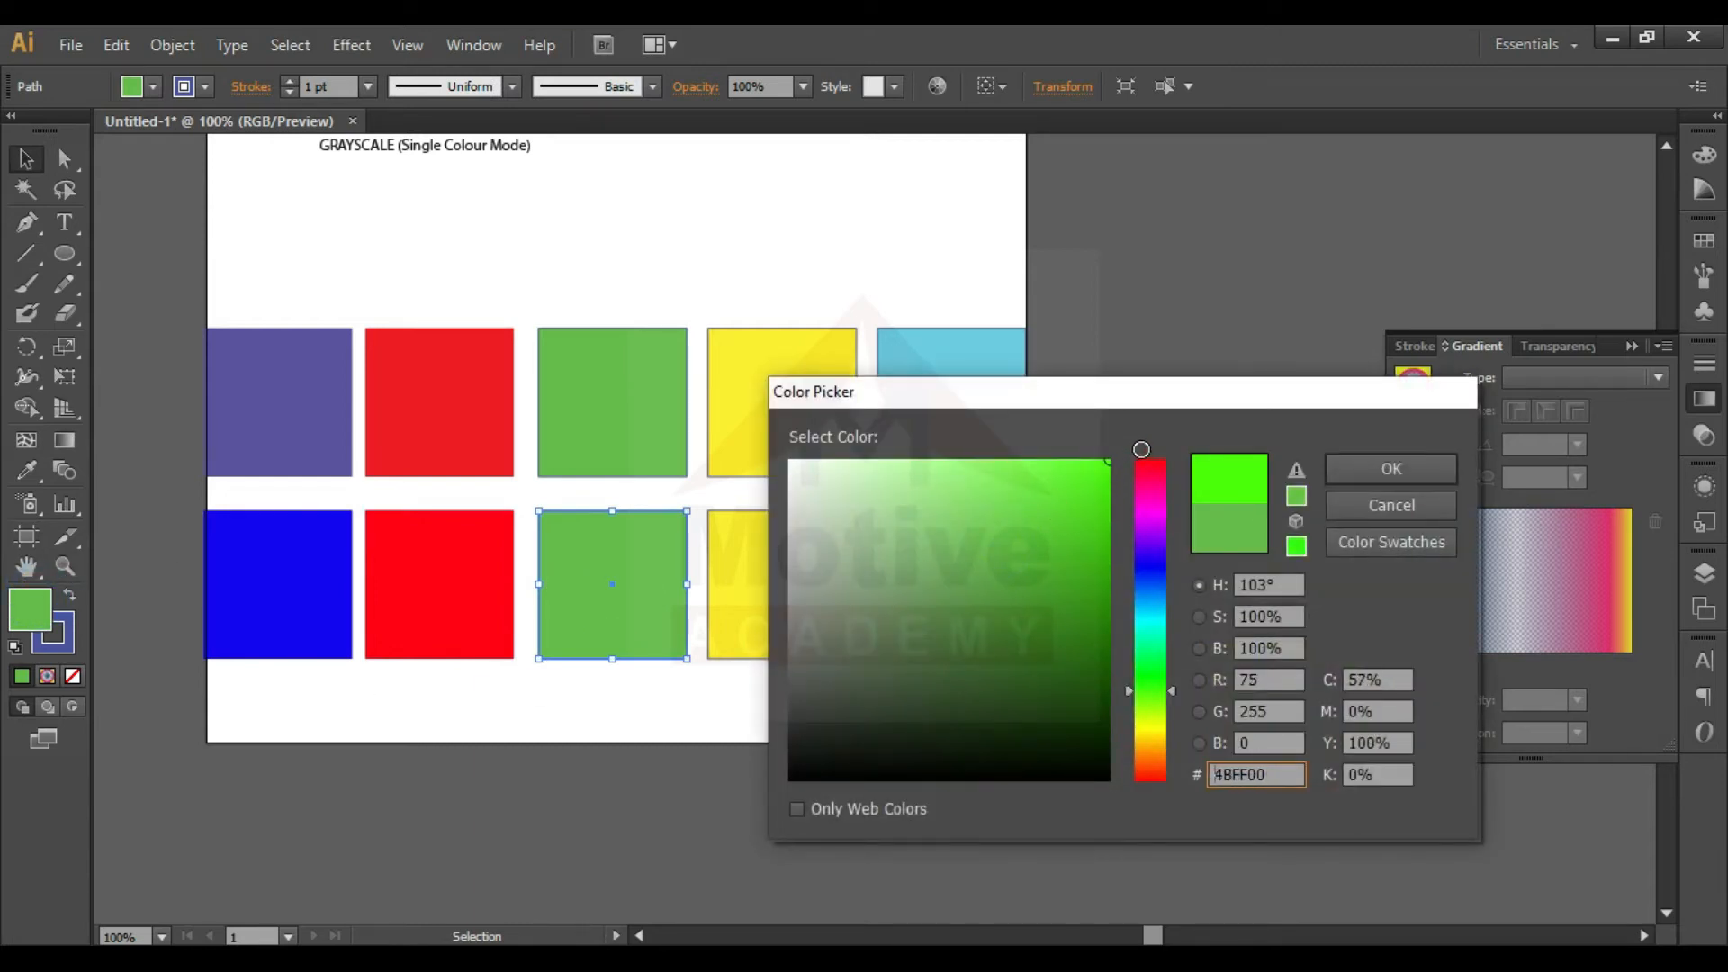
click(1364, 474)
click(794, 725)
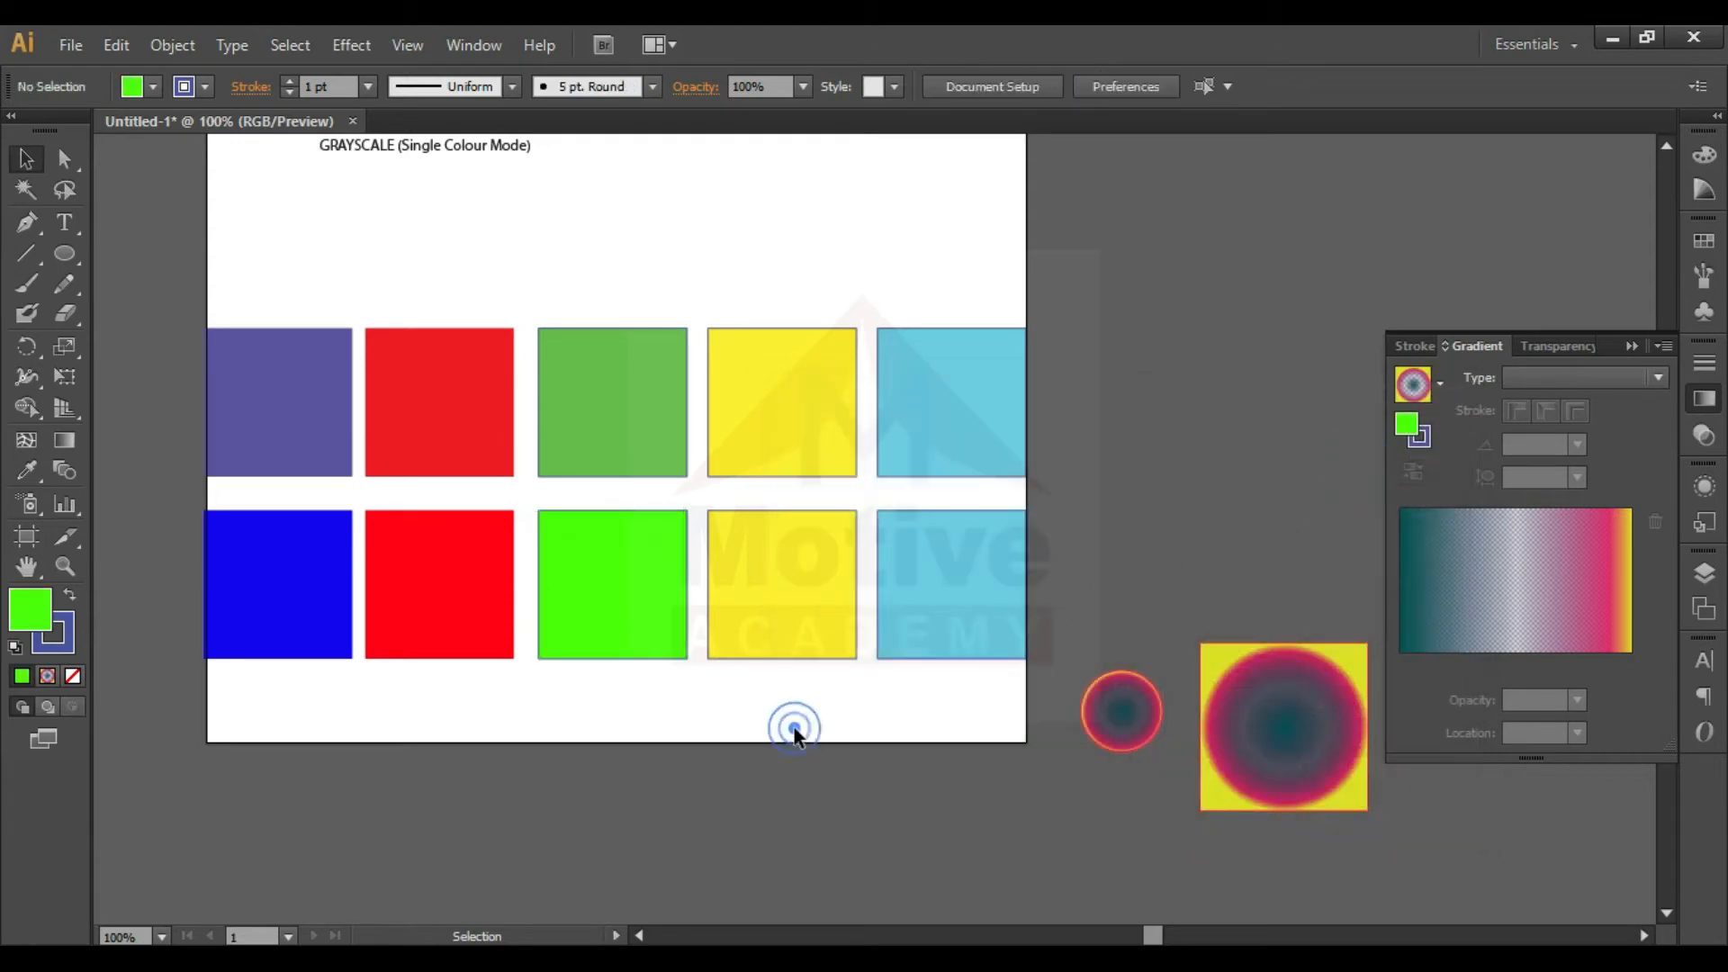
- Fill the yellow square in the lower row with fully saturated yellow FFE600
double_click(798, 637)
double_click(38, 616)
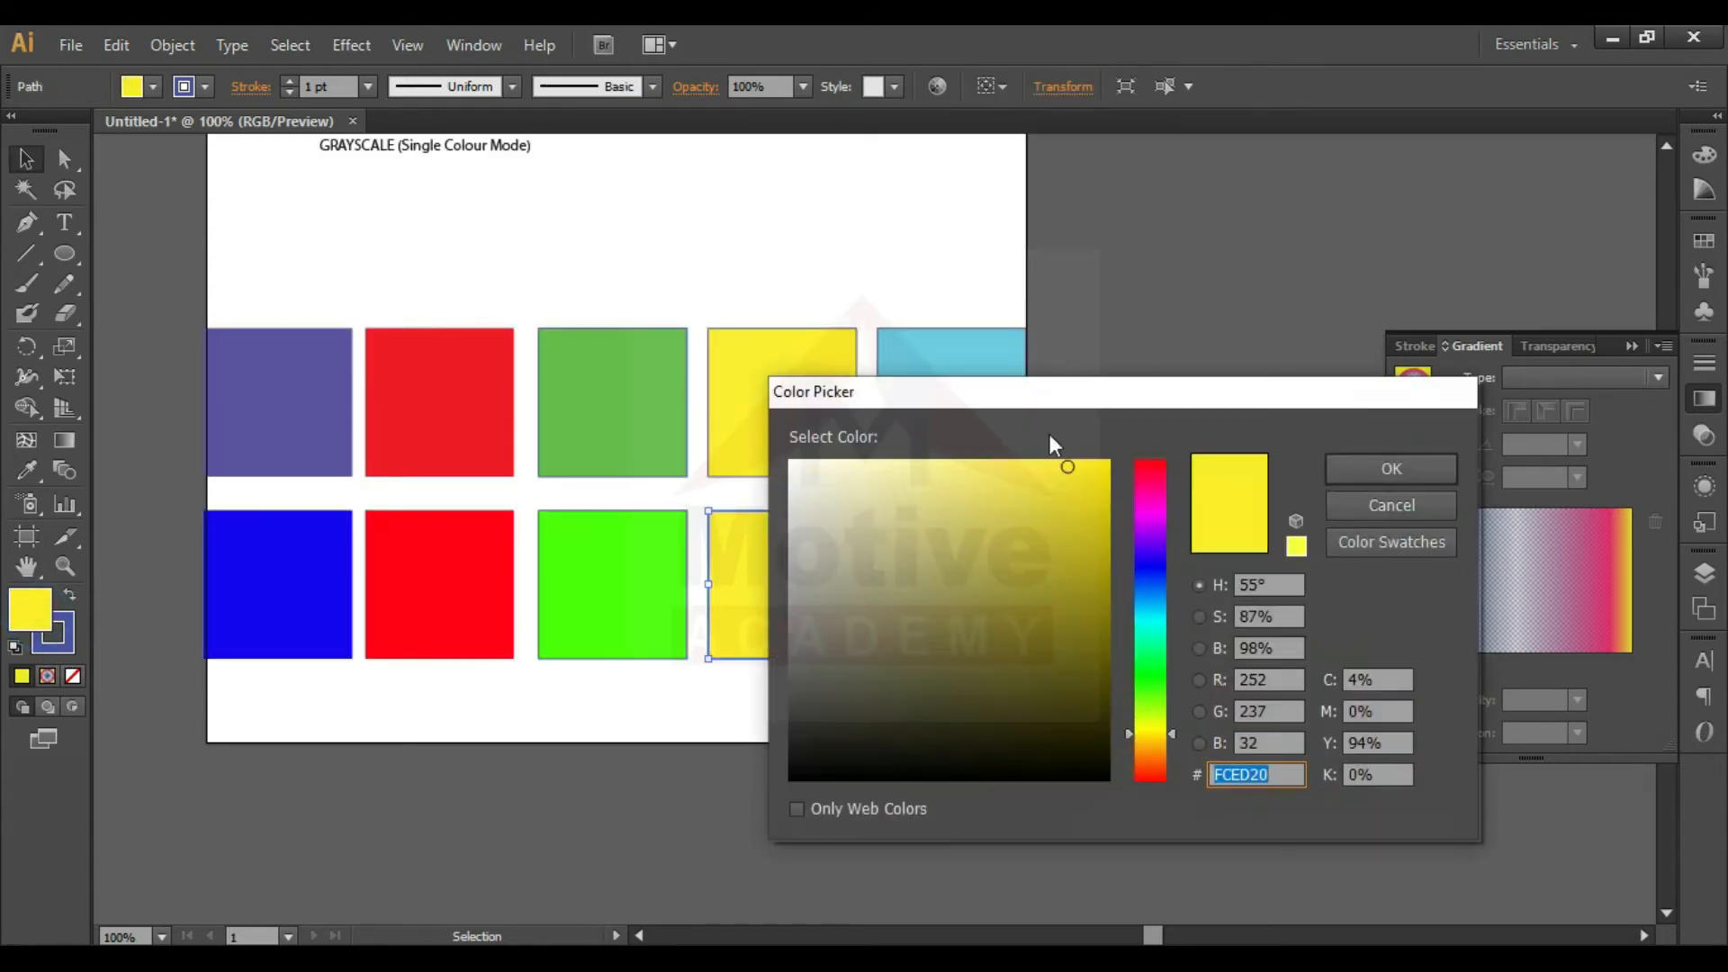
drag(1078, 472, 1114, 458)
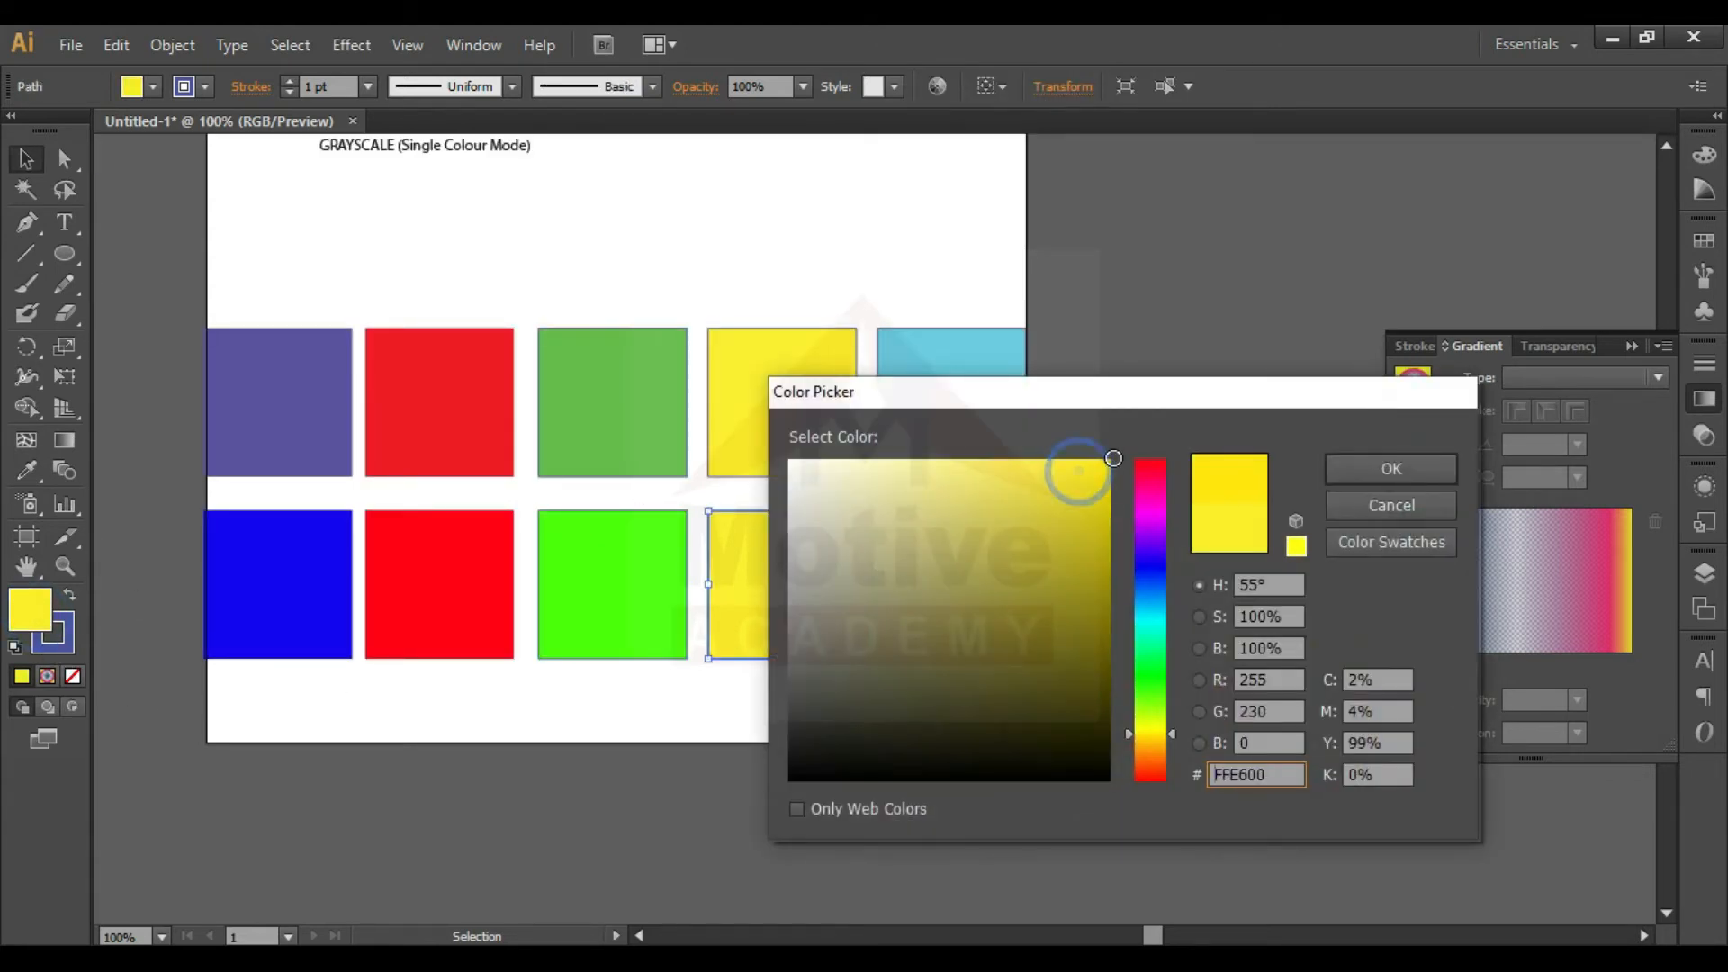
click(1377, 466)
- Fill the cyan square in the lower row with the brightest, fully saturated shade of its hue
click(909, 635)
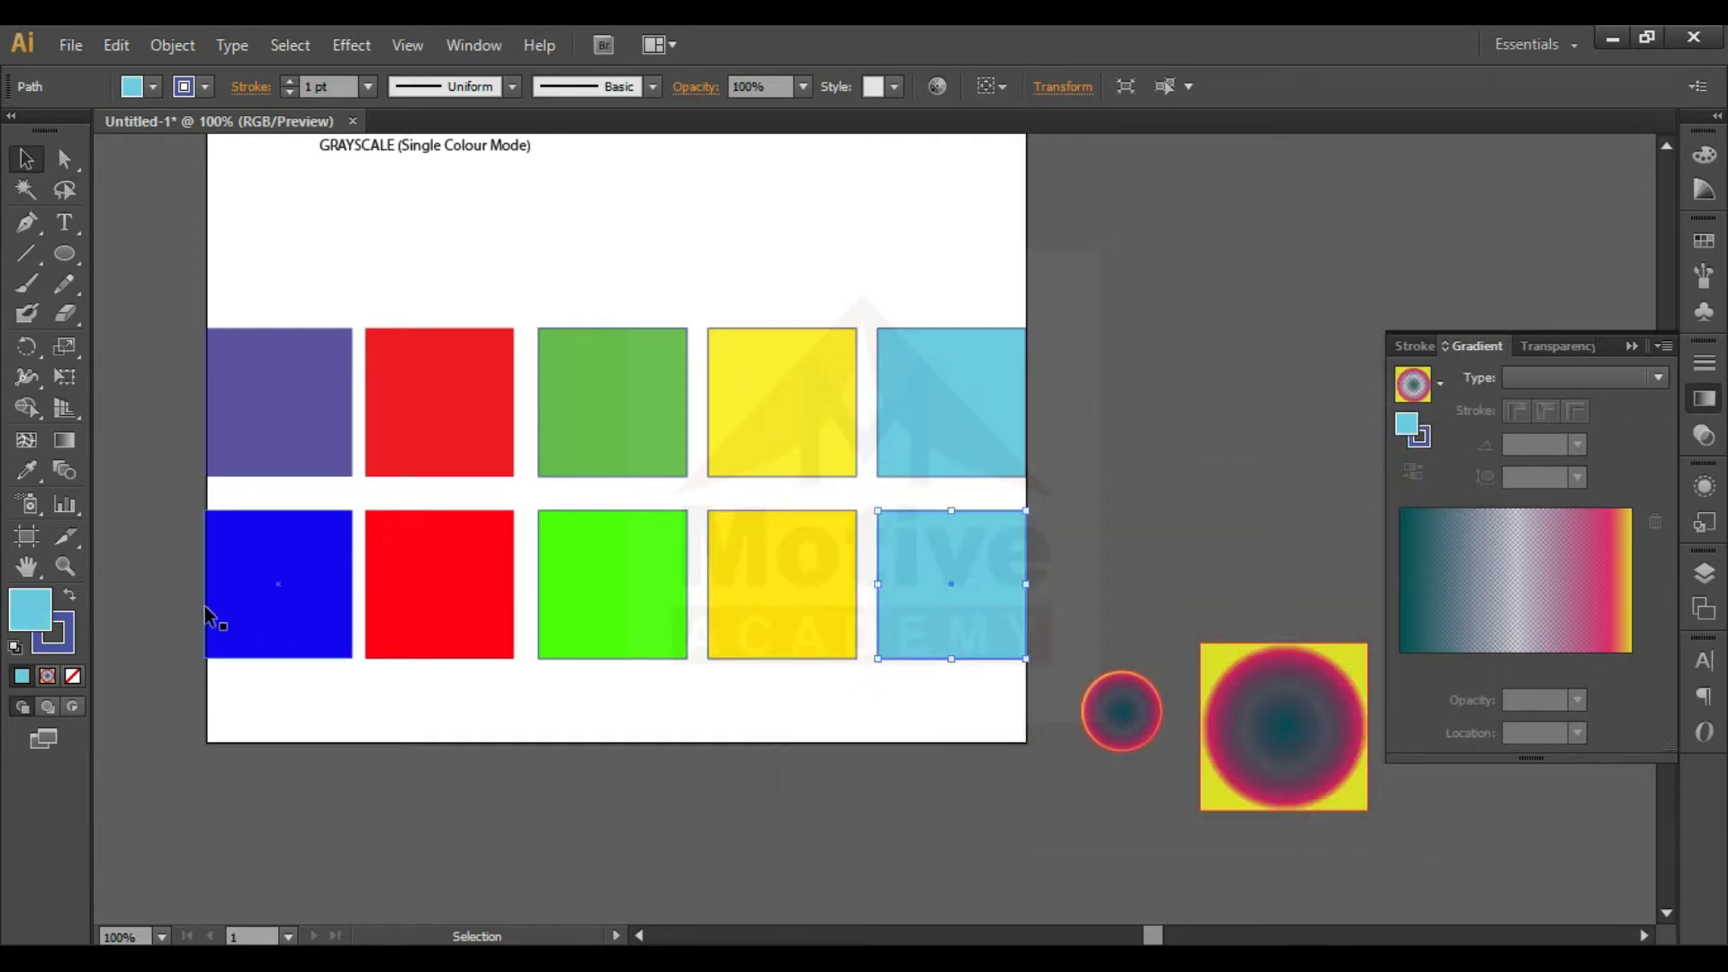
double_click(34, 605)
drag(1016, 489, 1117, 454)
key(Return)
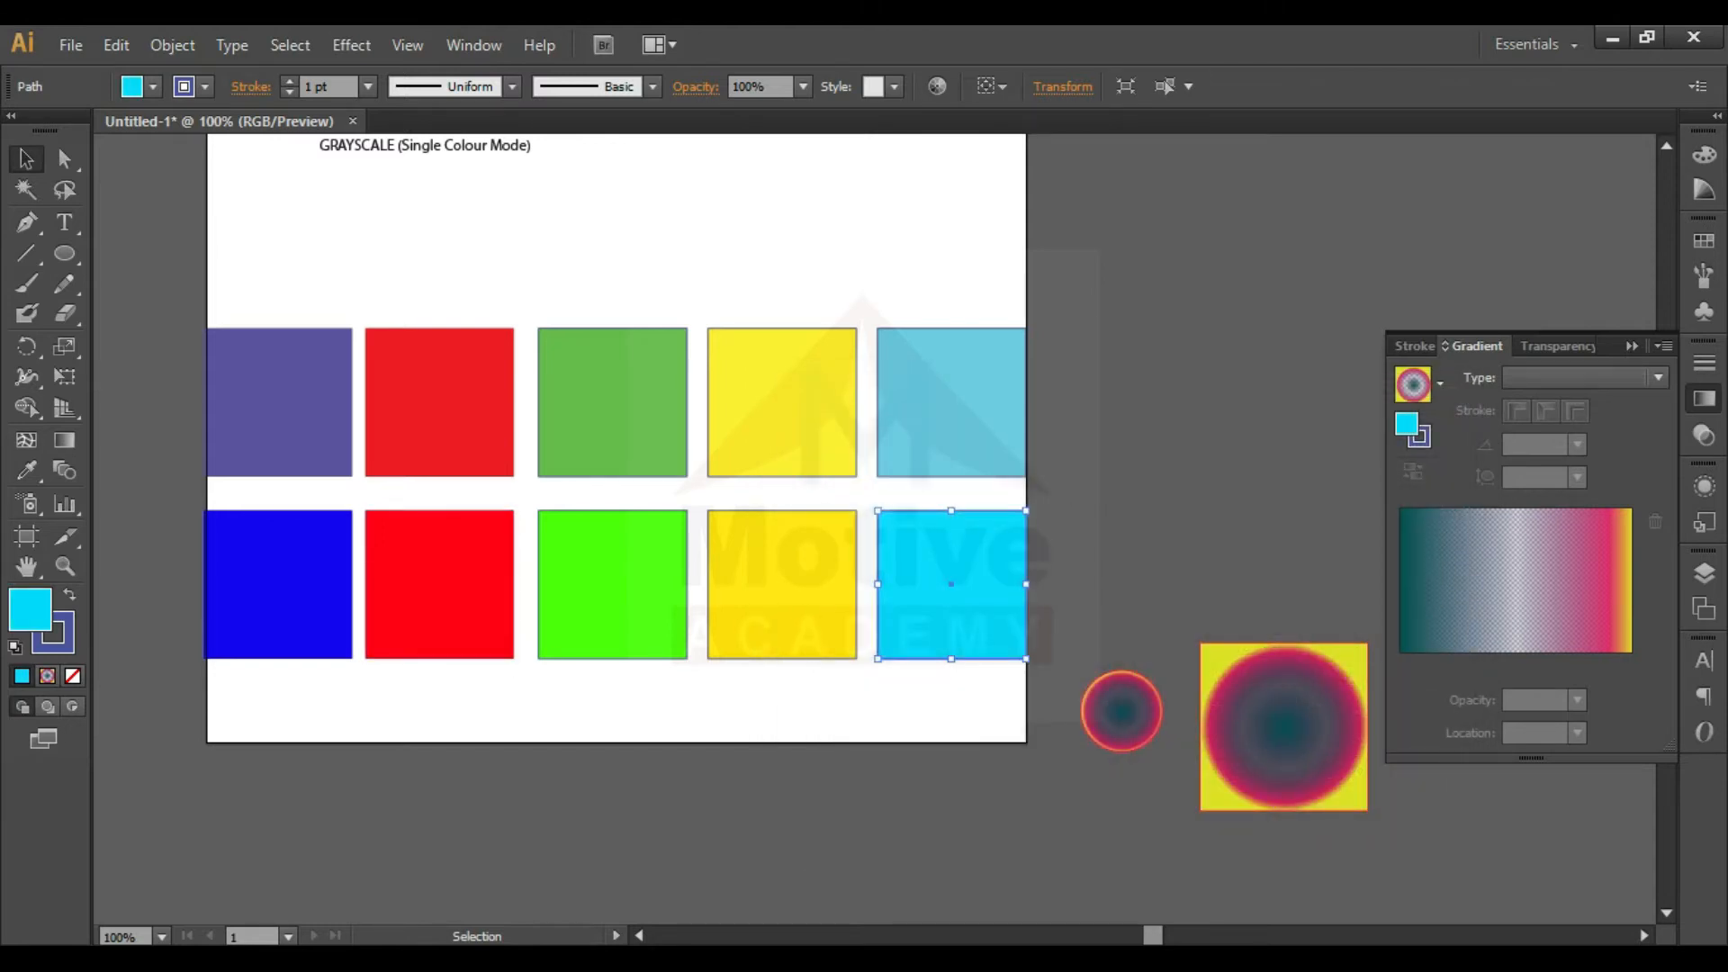
- Collapse the Gradient panel and compare the colors of the upper and lower rows of squares up close
key(ctrl+0)
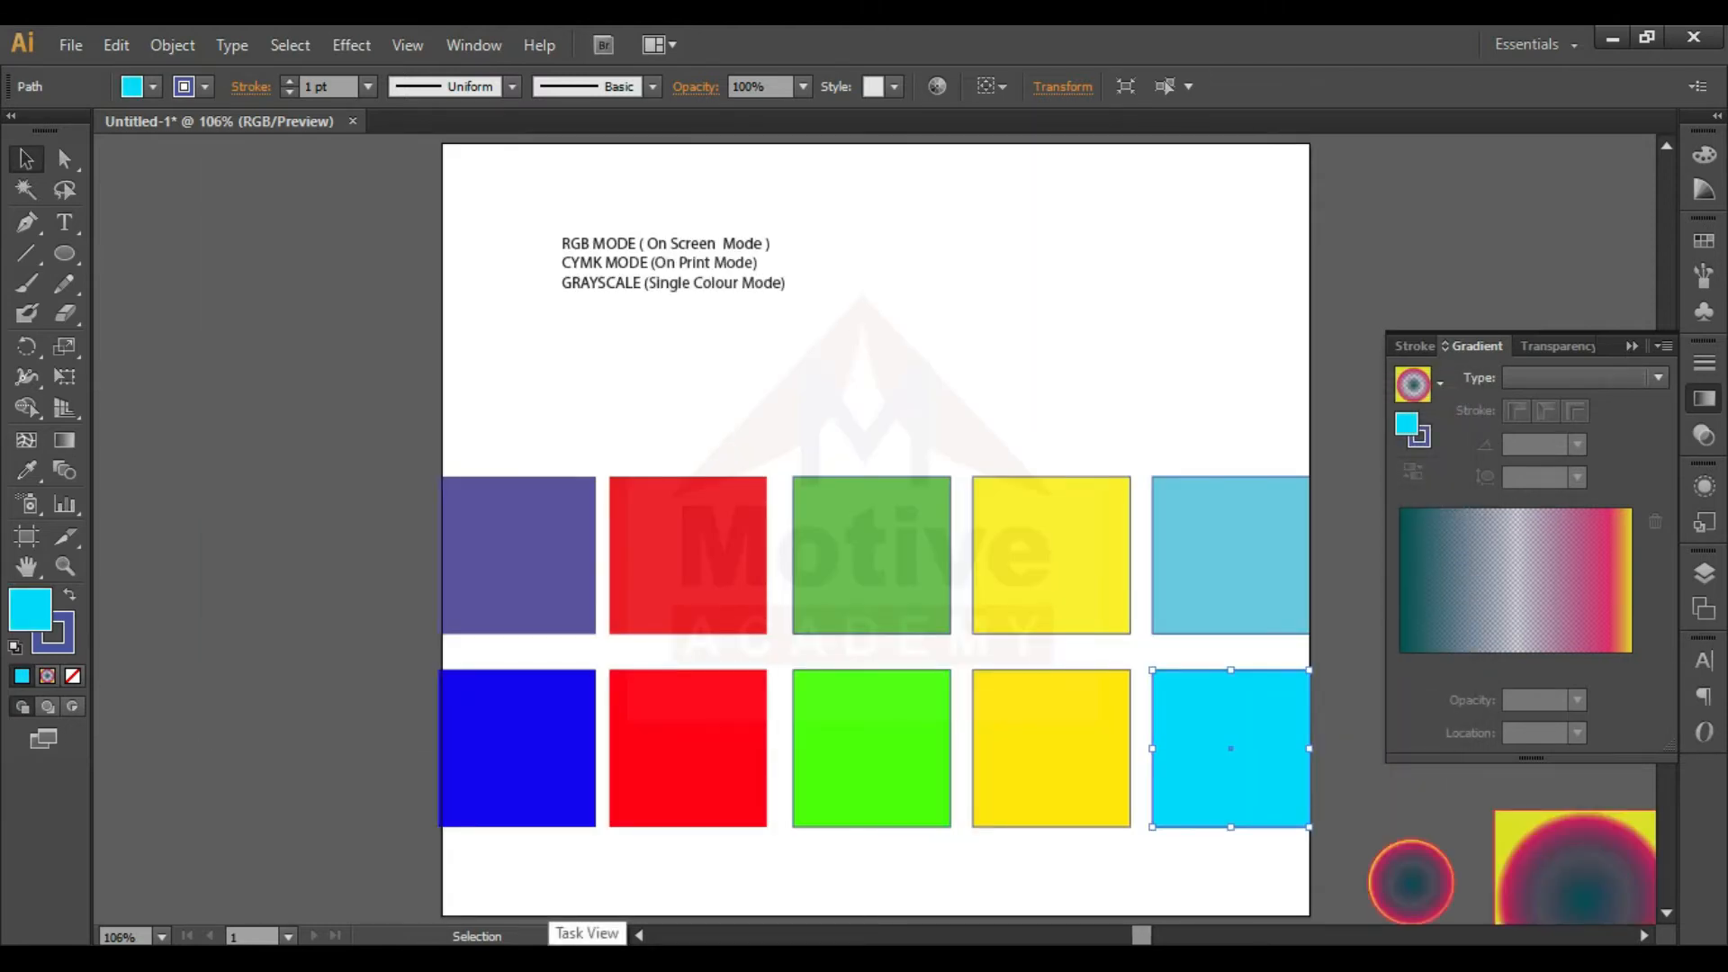
key(ctrl+plus)
key(ctrl+plus)
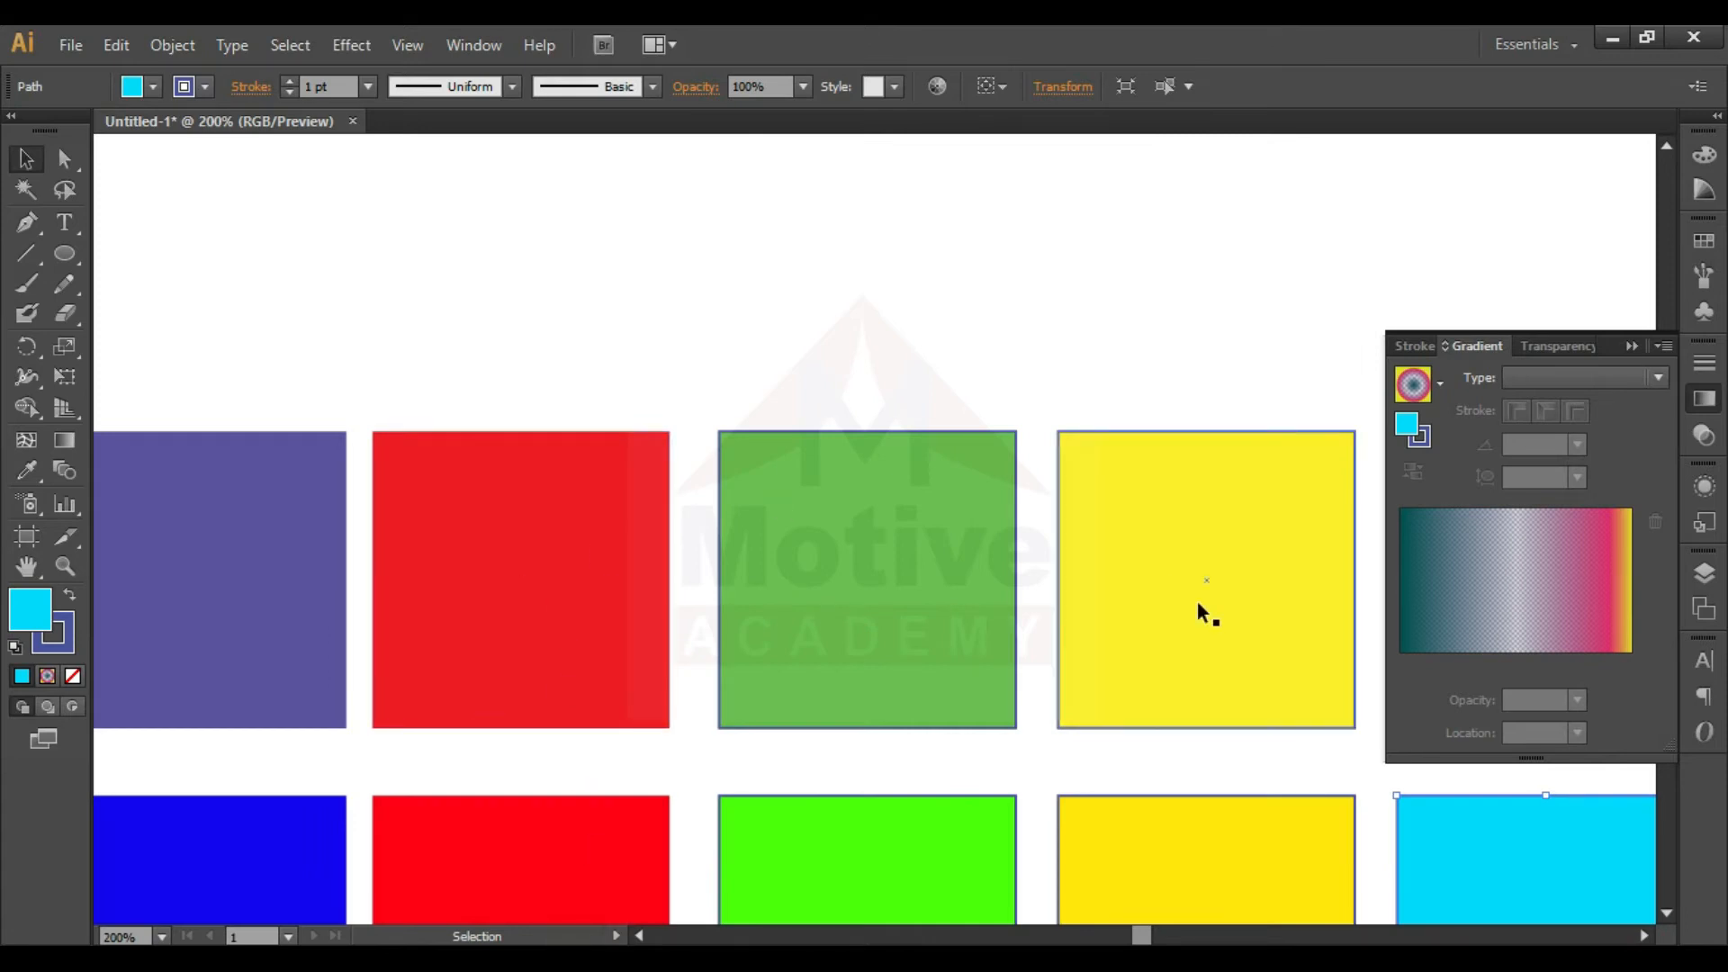
scroll(1665, 915, down, 10)
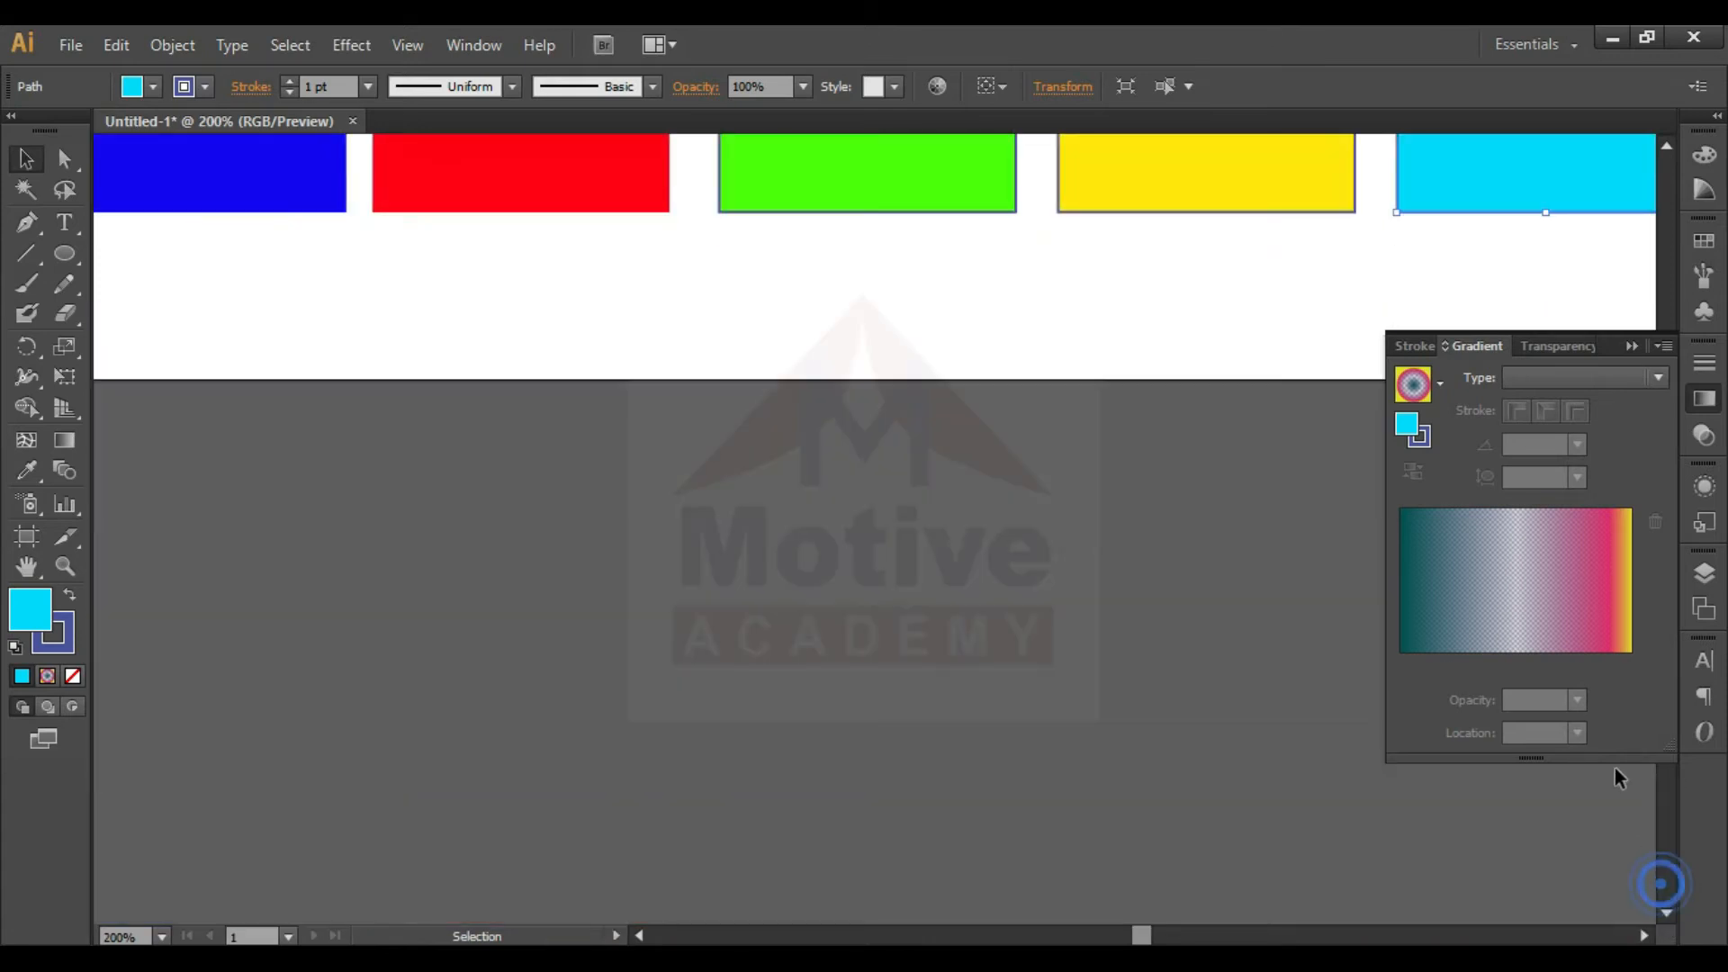
click(1631, 347)
scroll(1667, 315, up, 5)
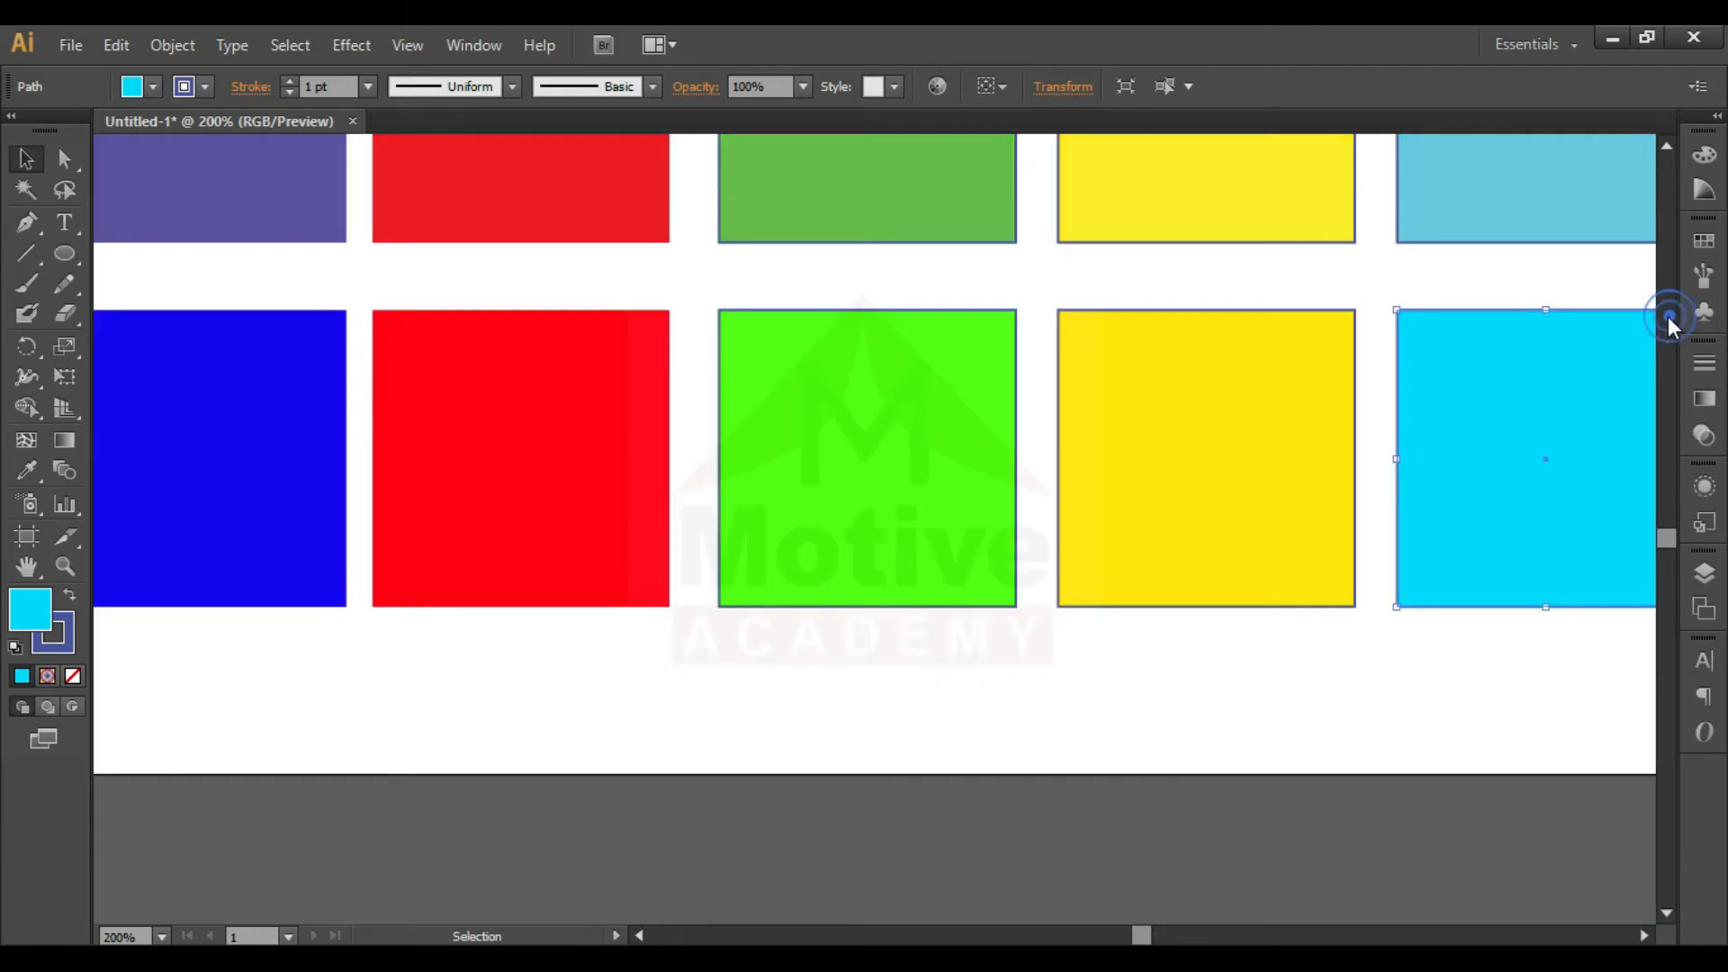
click(1666, 366)
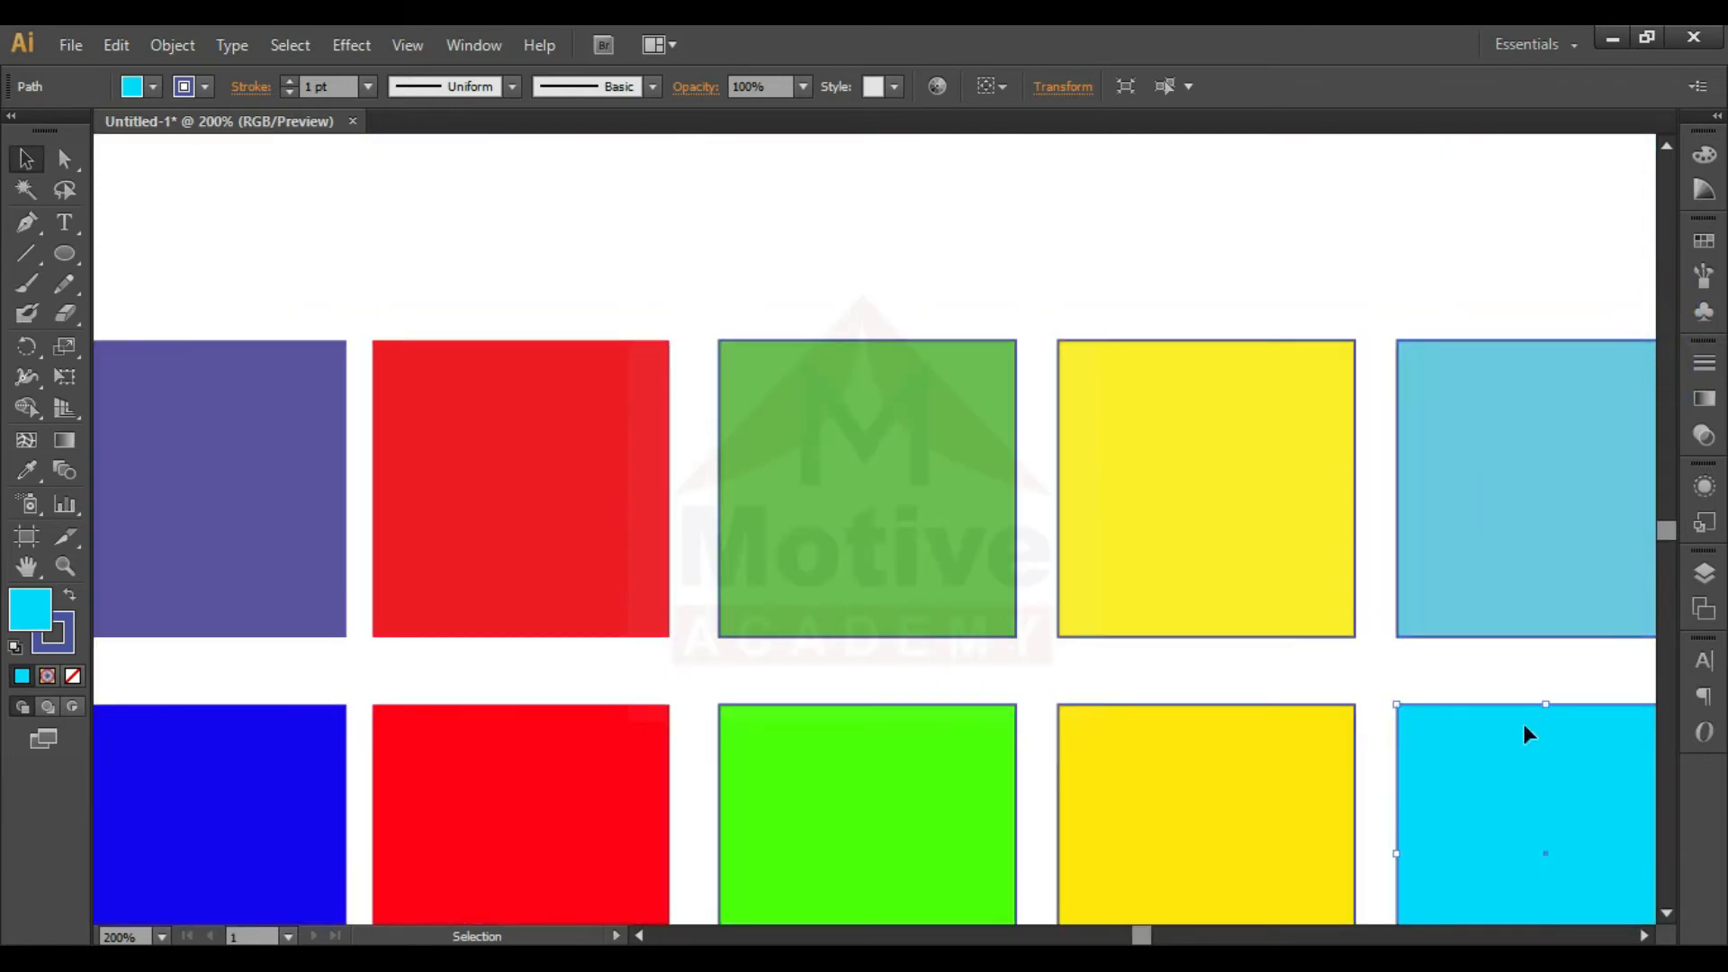
scroll(1665, 528, down, 5)
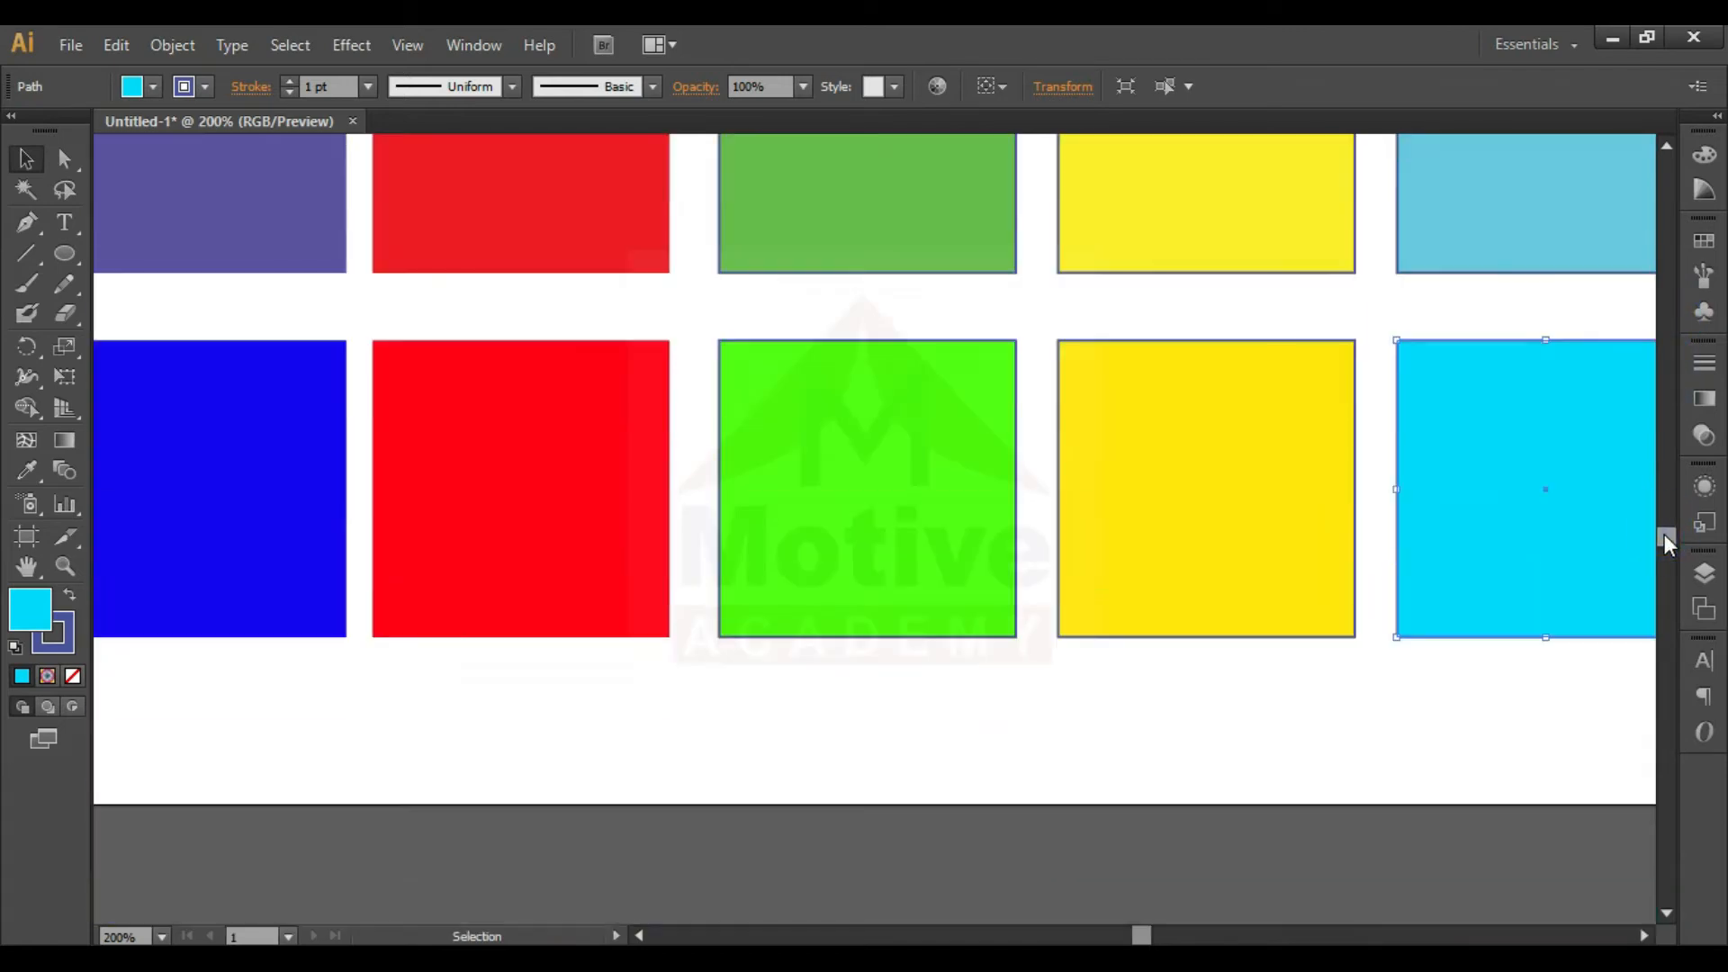
scroll(1665, 533, up, 4)
scroll(1665, 527, down, 1)
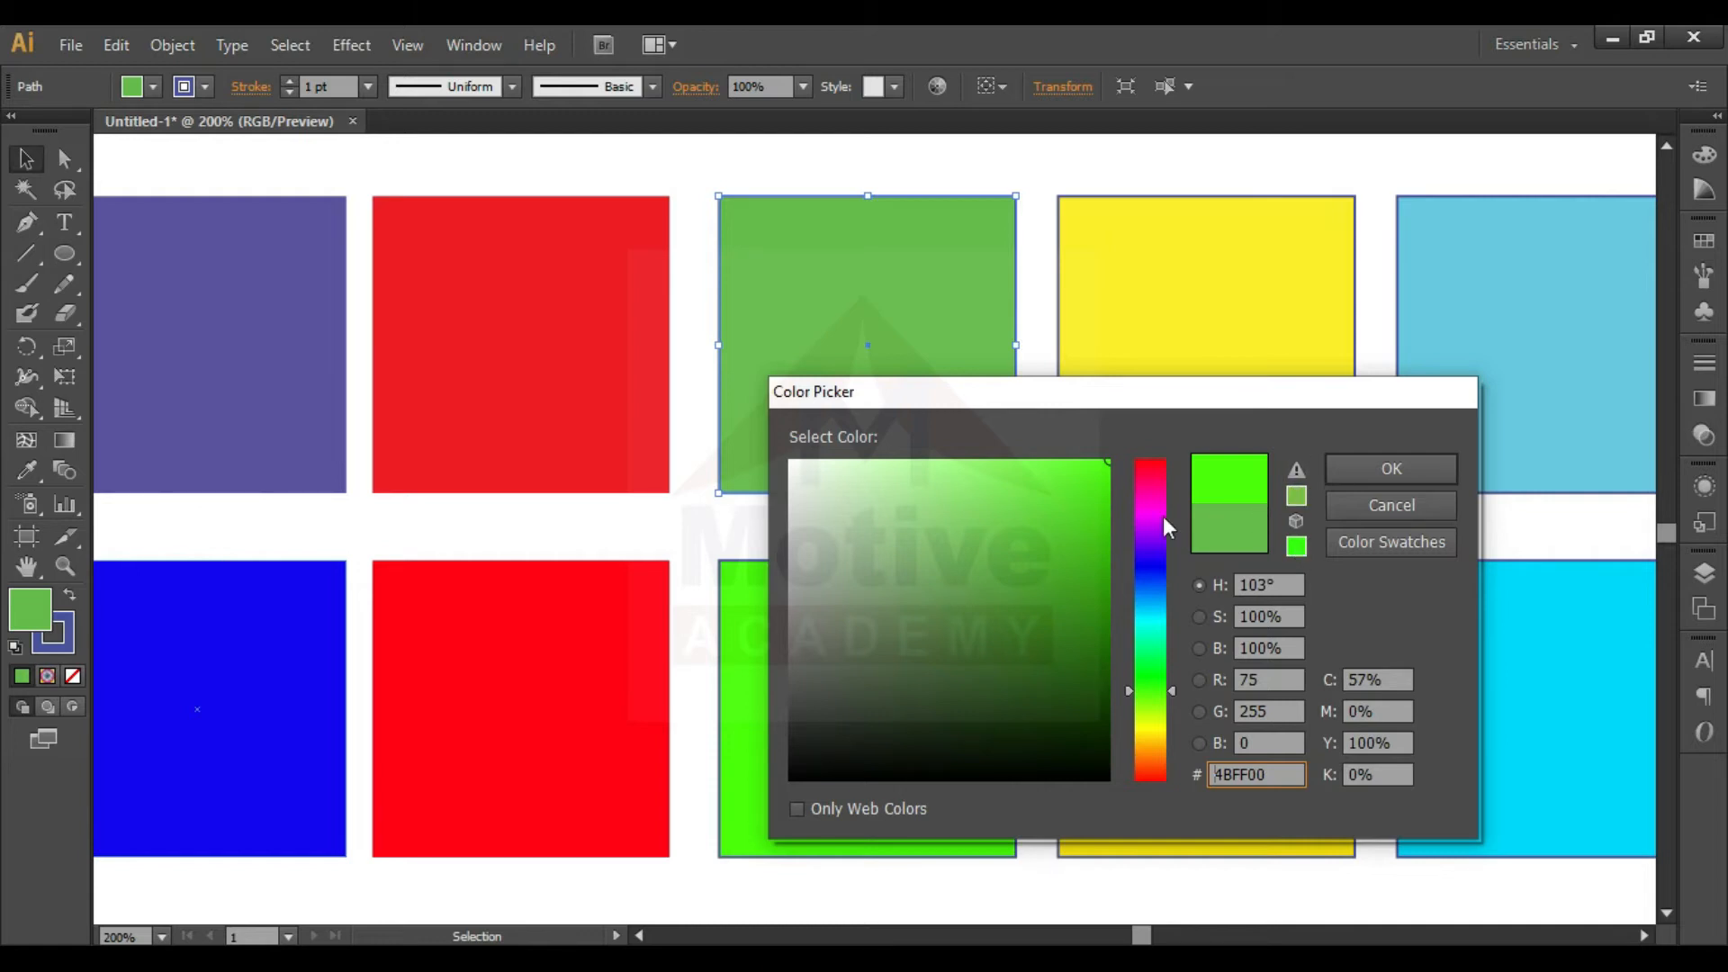
- Try vivid green 4BFF00 as the upper green square's fill and select the green square beneath it
click(1386, 471)
click(1016, 726)
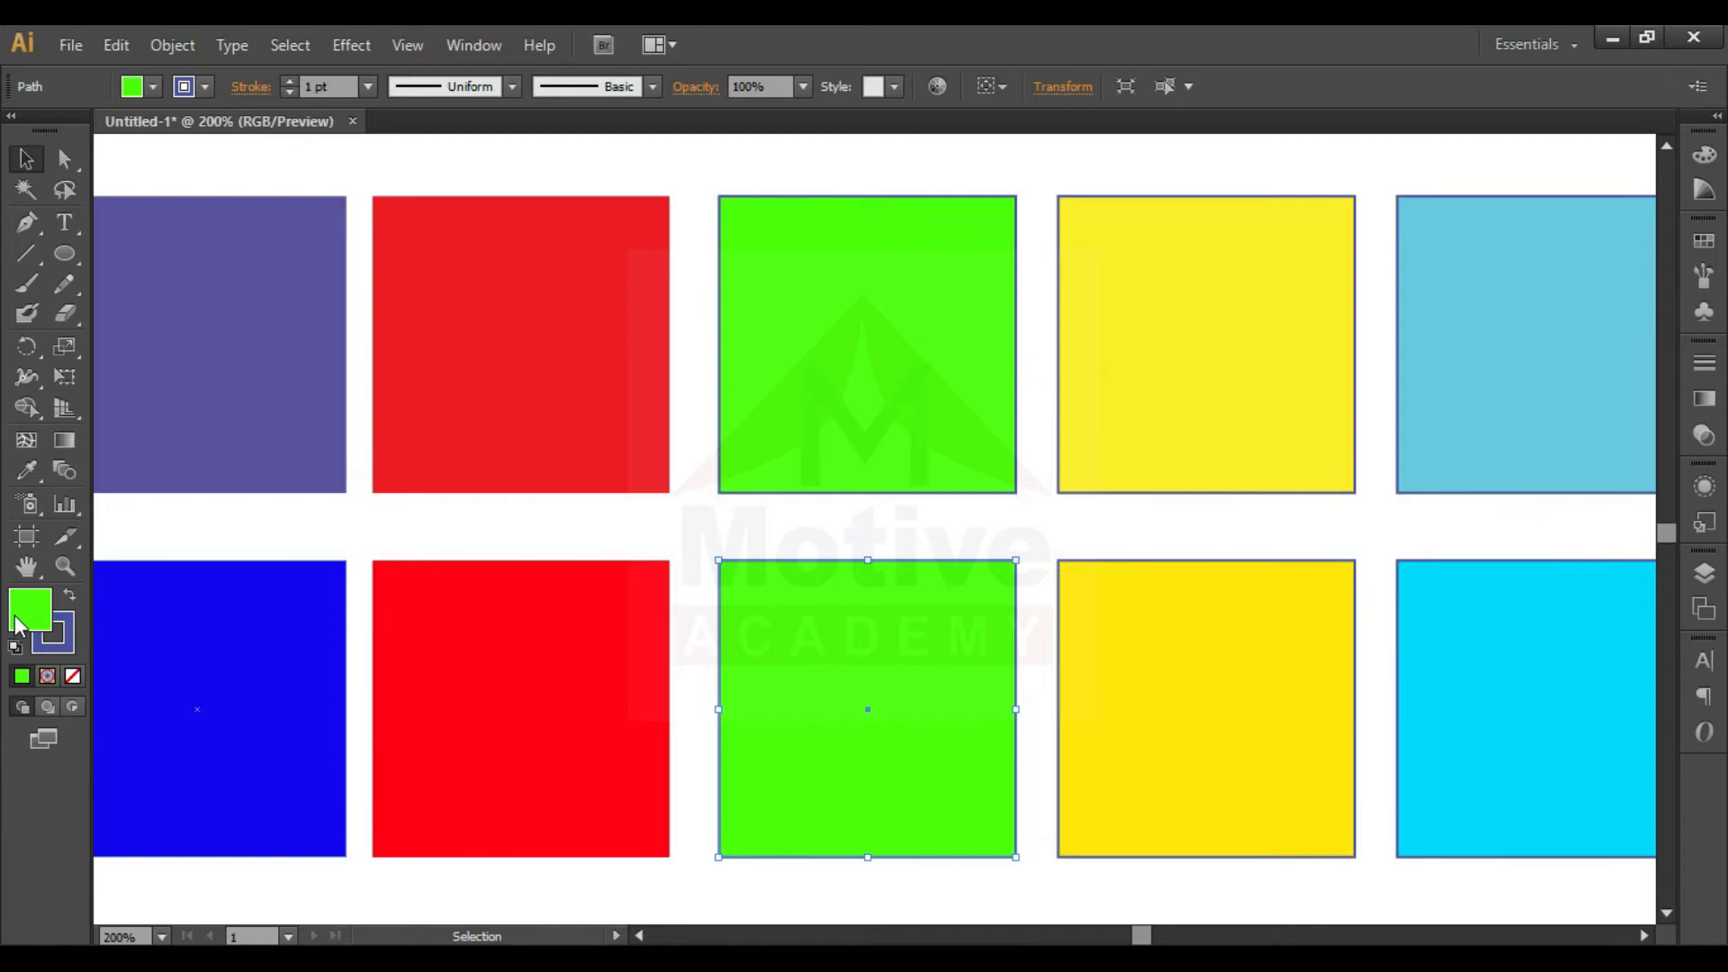
- Examine the upper red square's fill color values in the Color Picker and leave the fill as it is
click(604, 335)
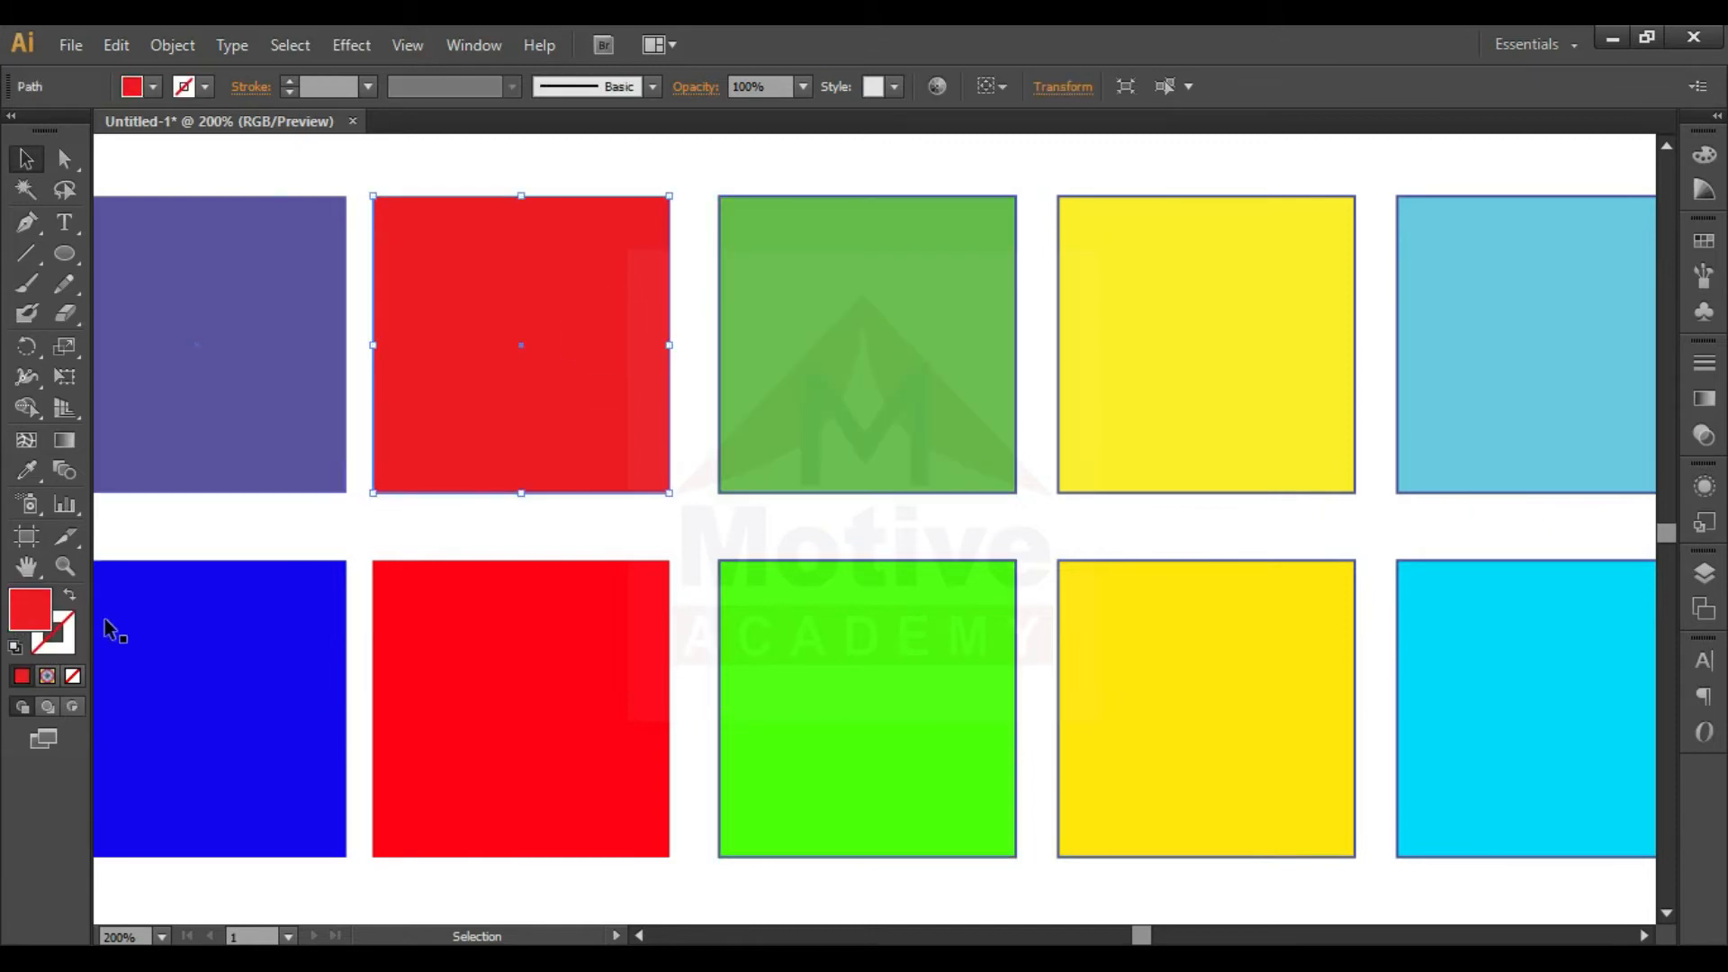
double_click(30, 610)
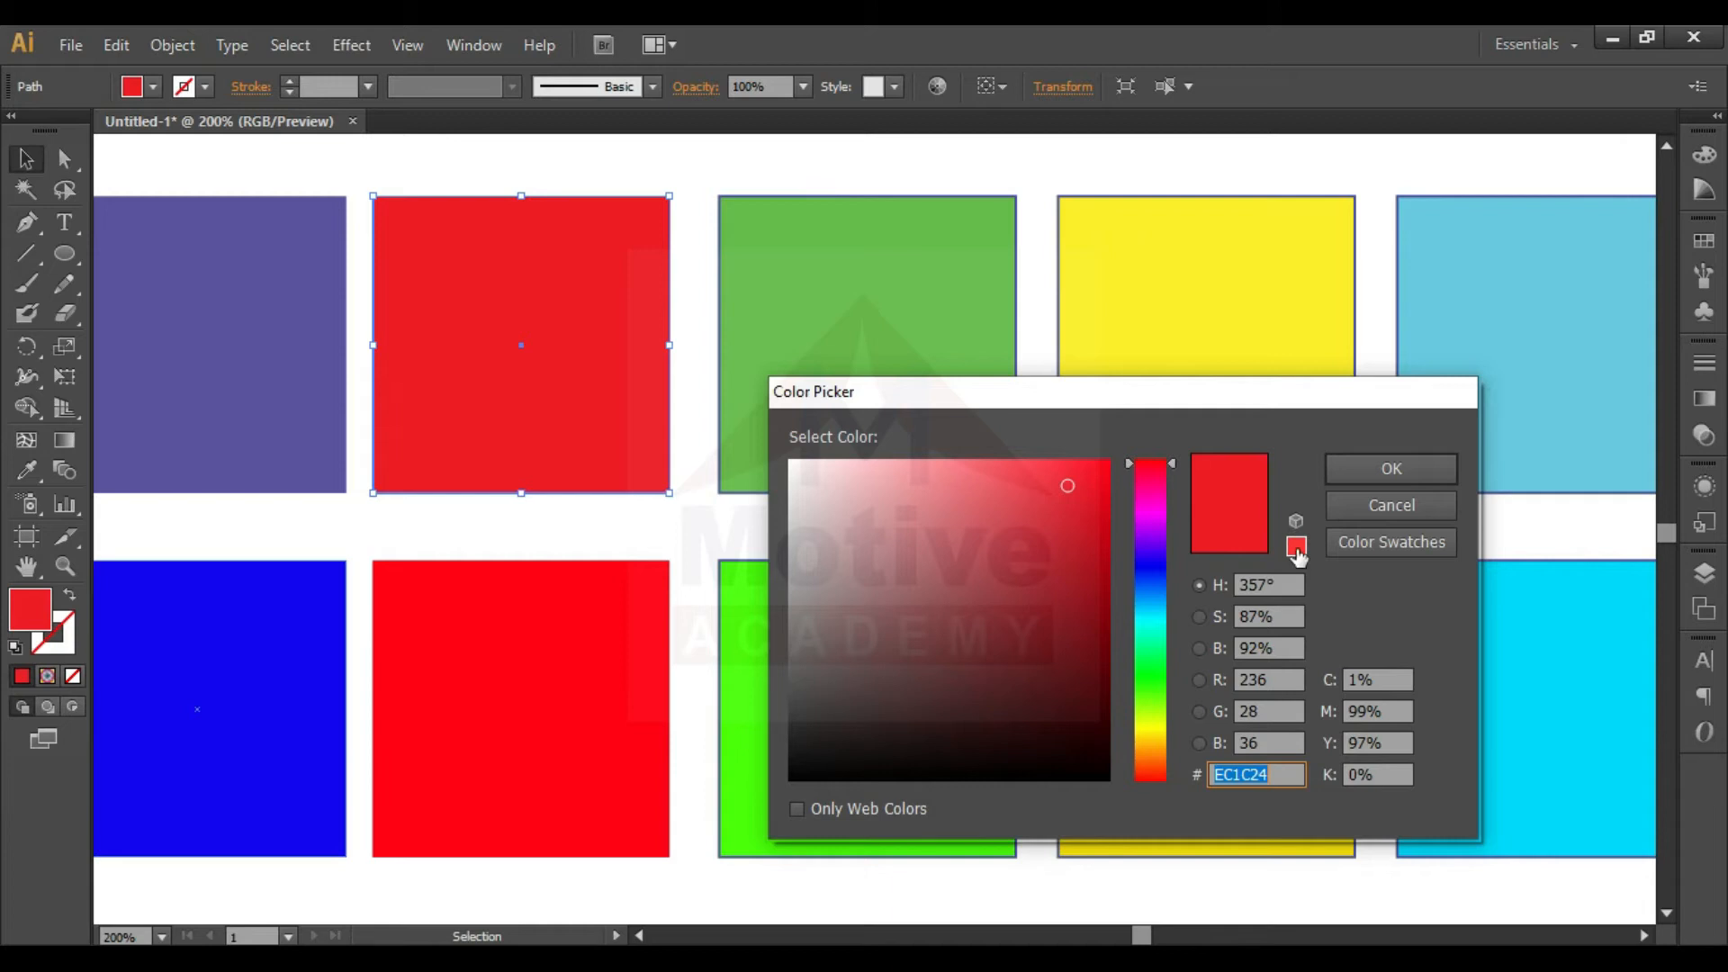
click(1413, 505)
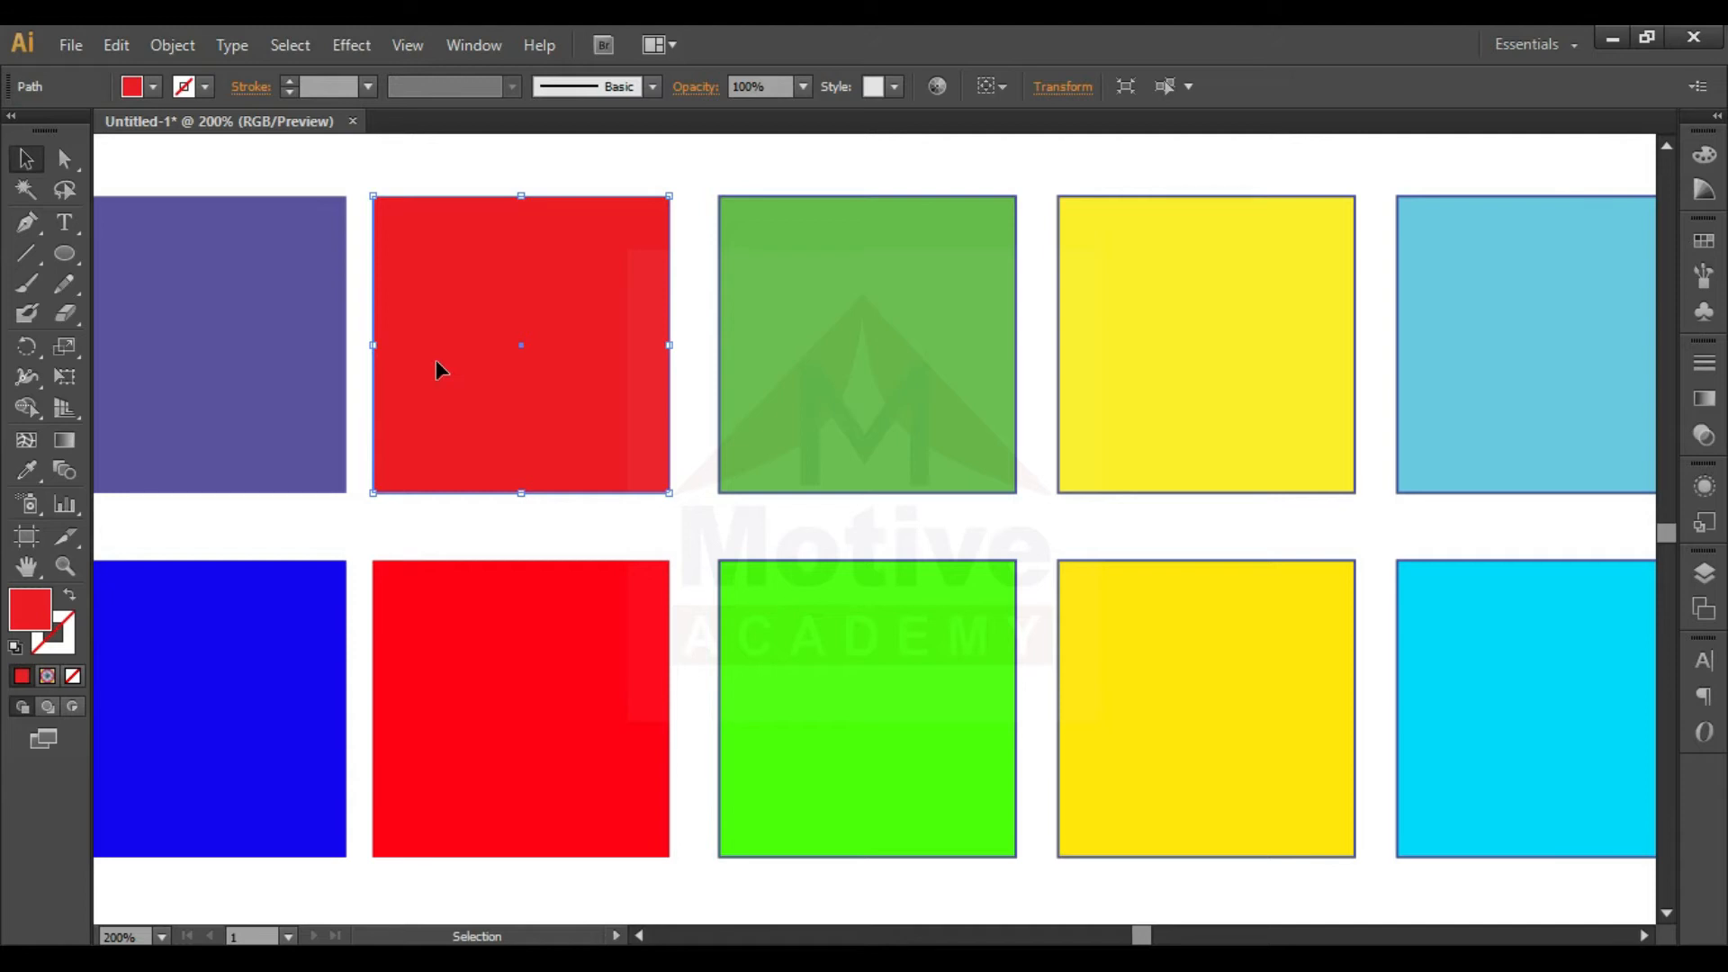
- Select the blue square in the lower row and switch the document color mode to CMYK Color
key(ctrl+minus)
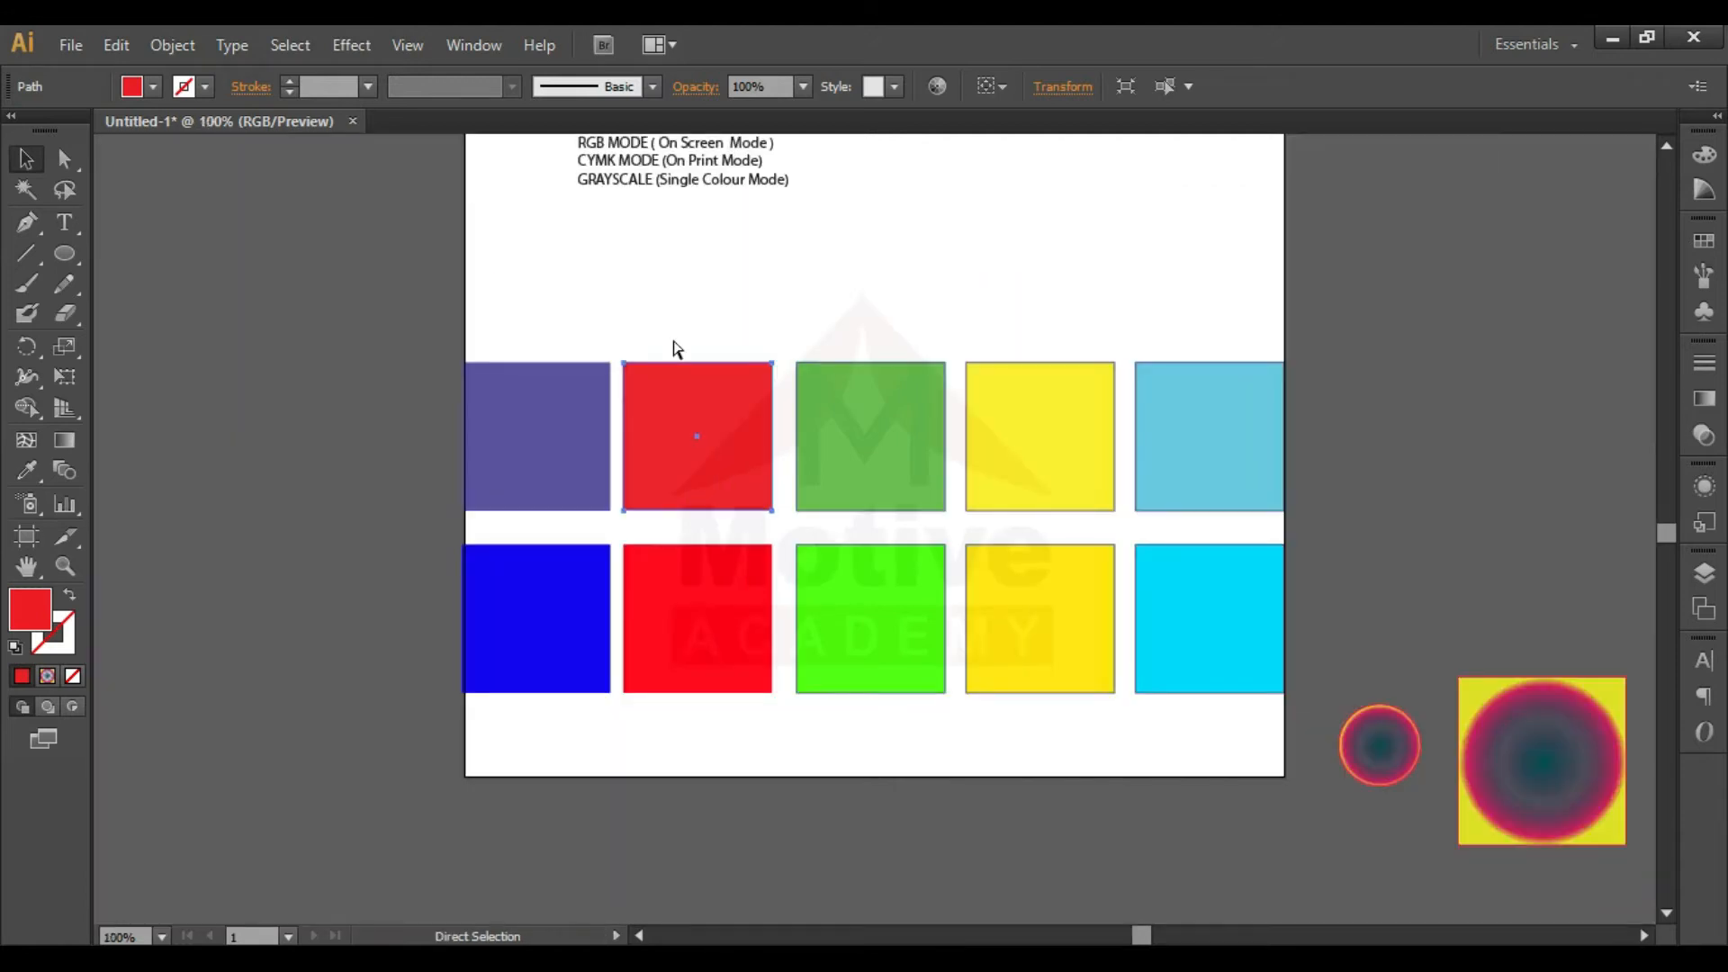
key(ctrl+minus)
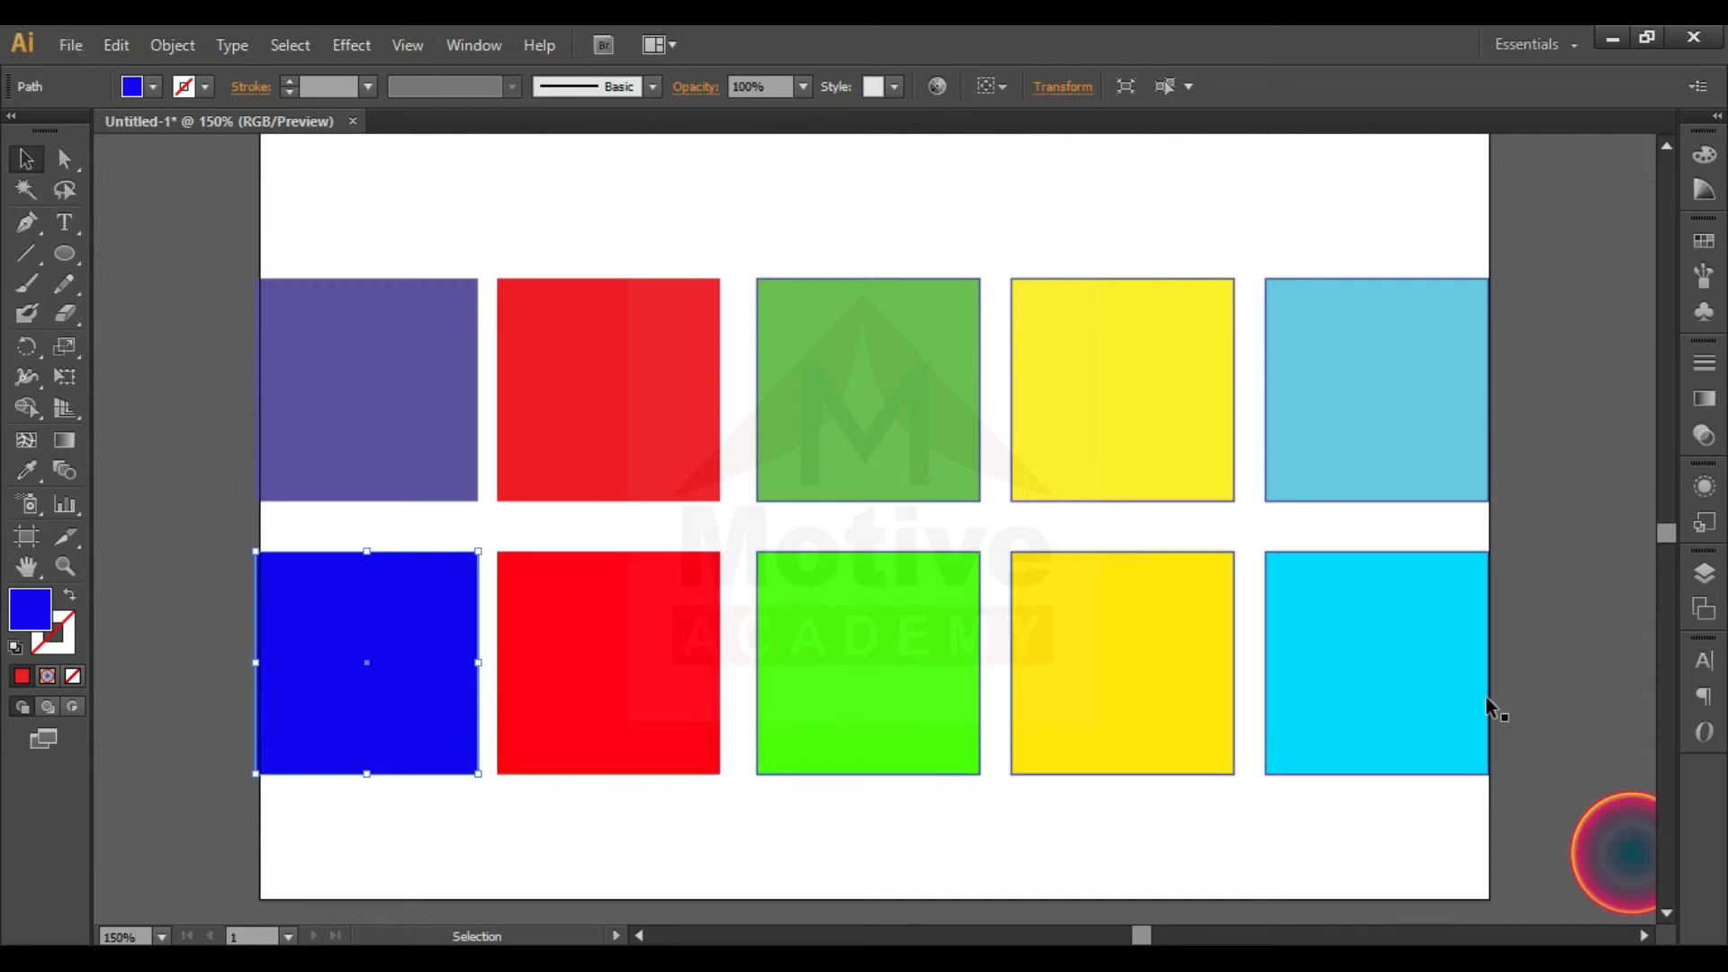
click(539, 659)
click(356, 646)
click(68, 46)
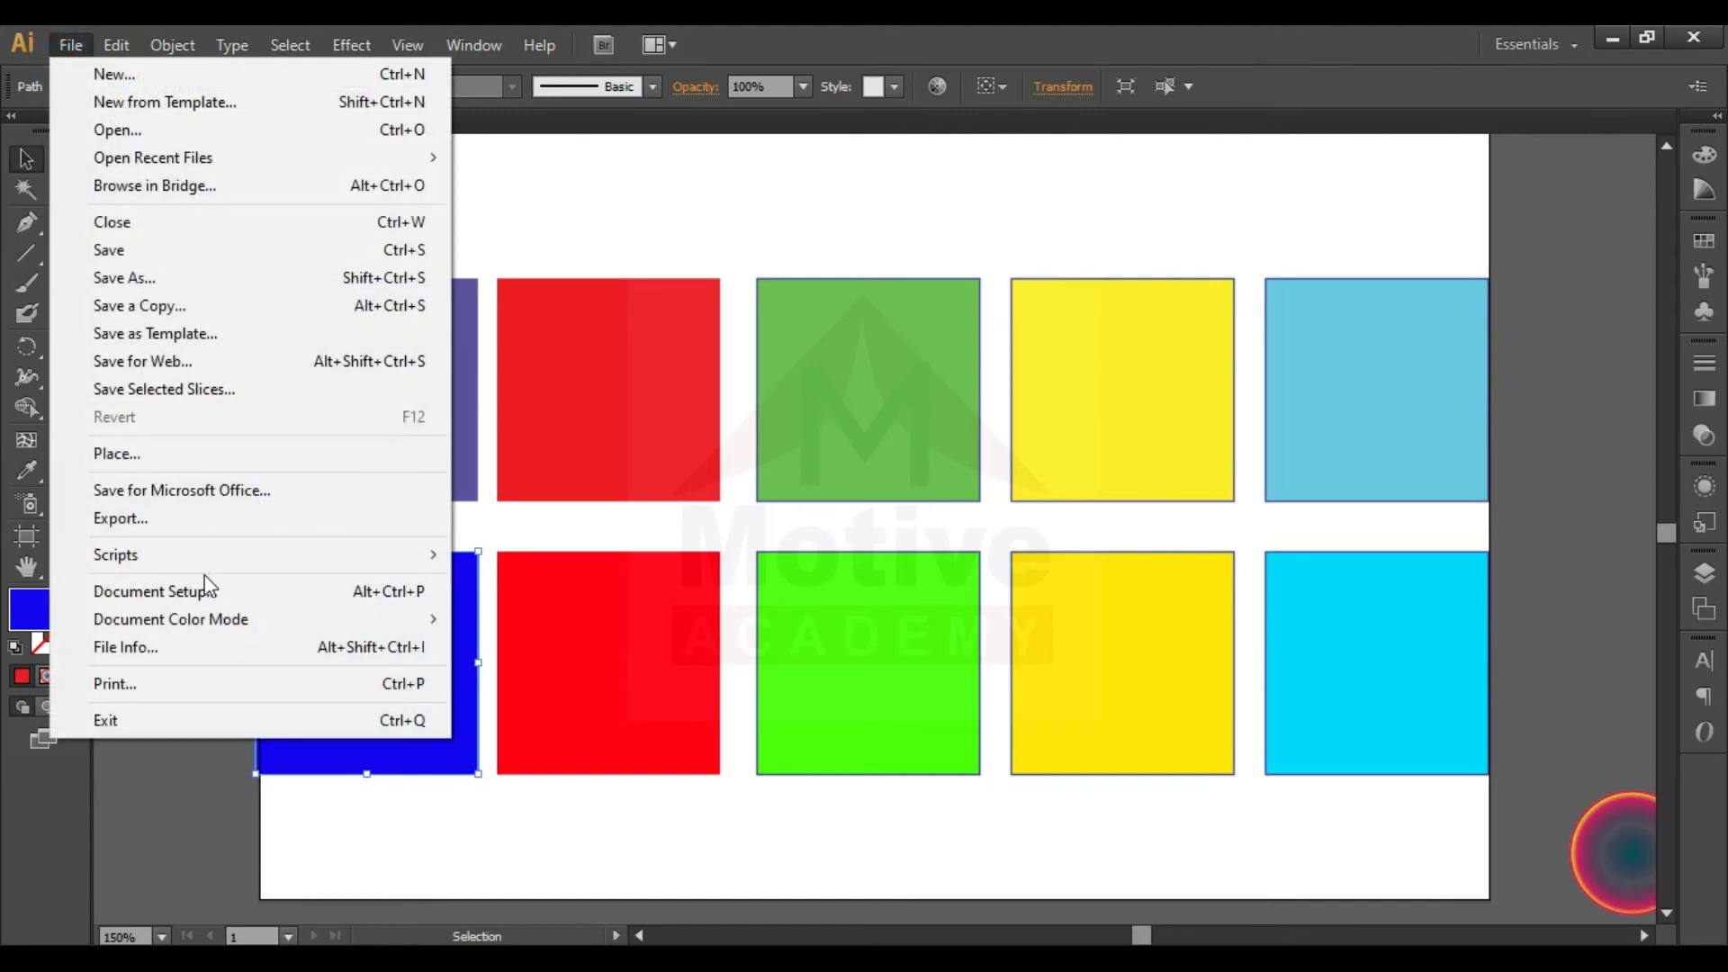
mouse_move(204, 618)
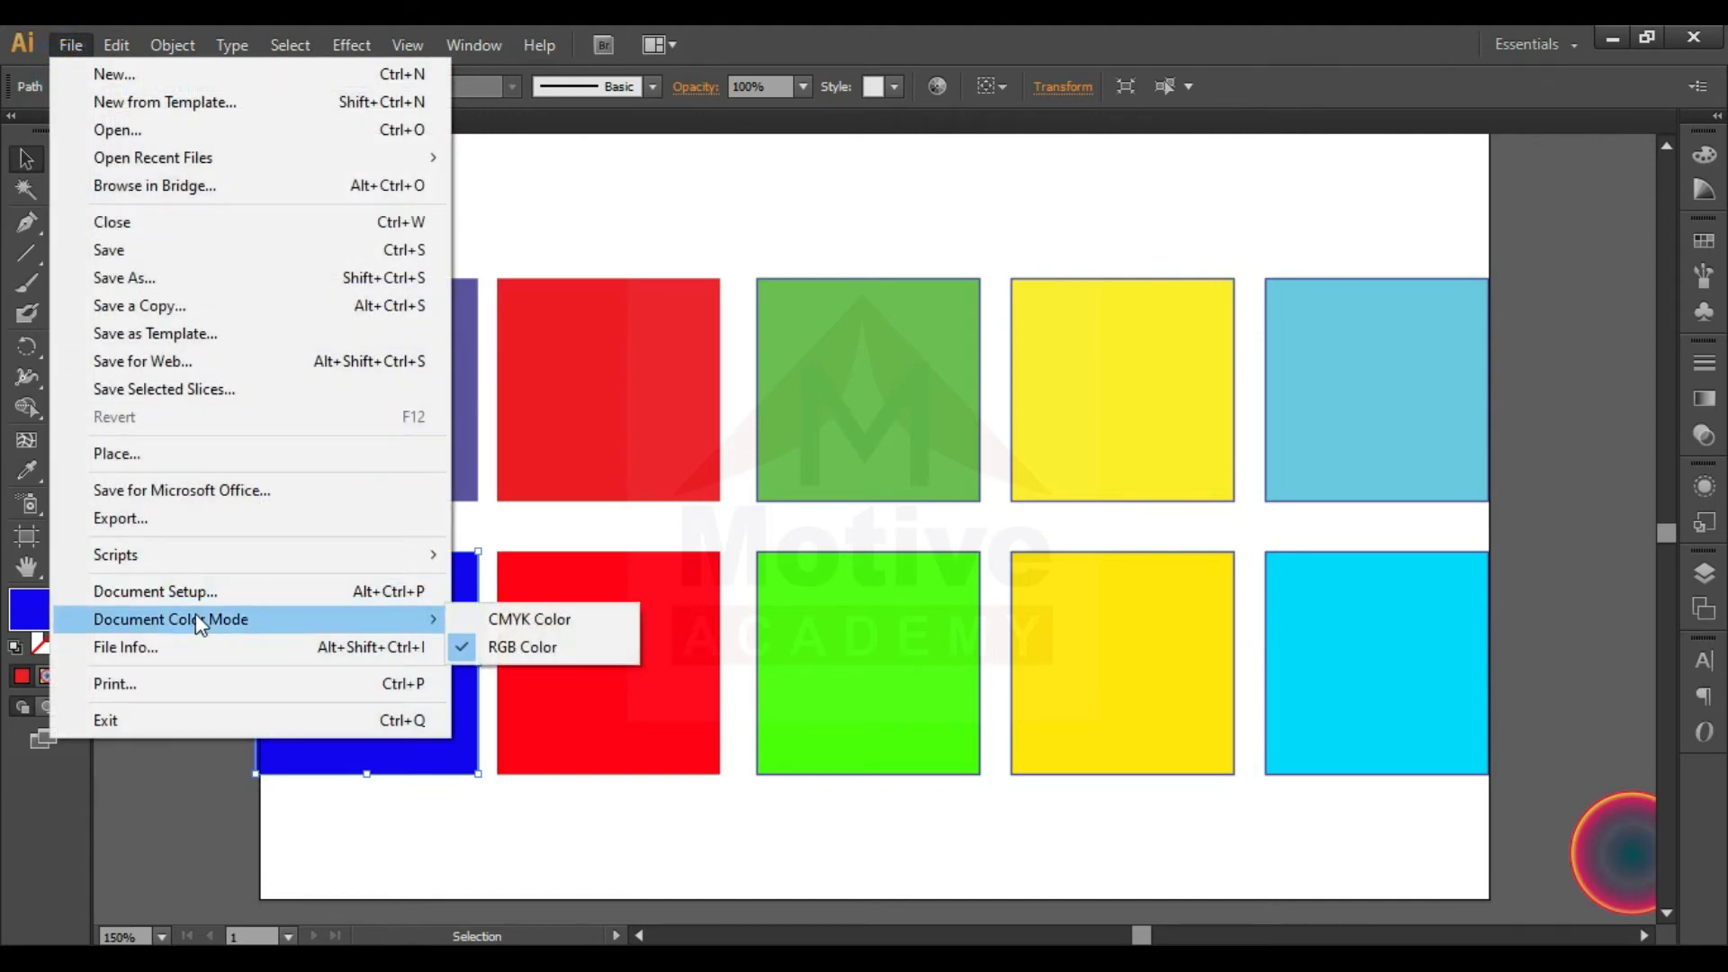
click(592, 621)
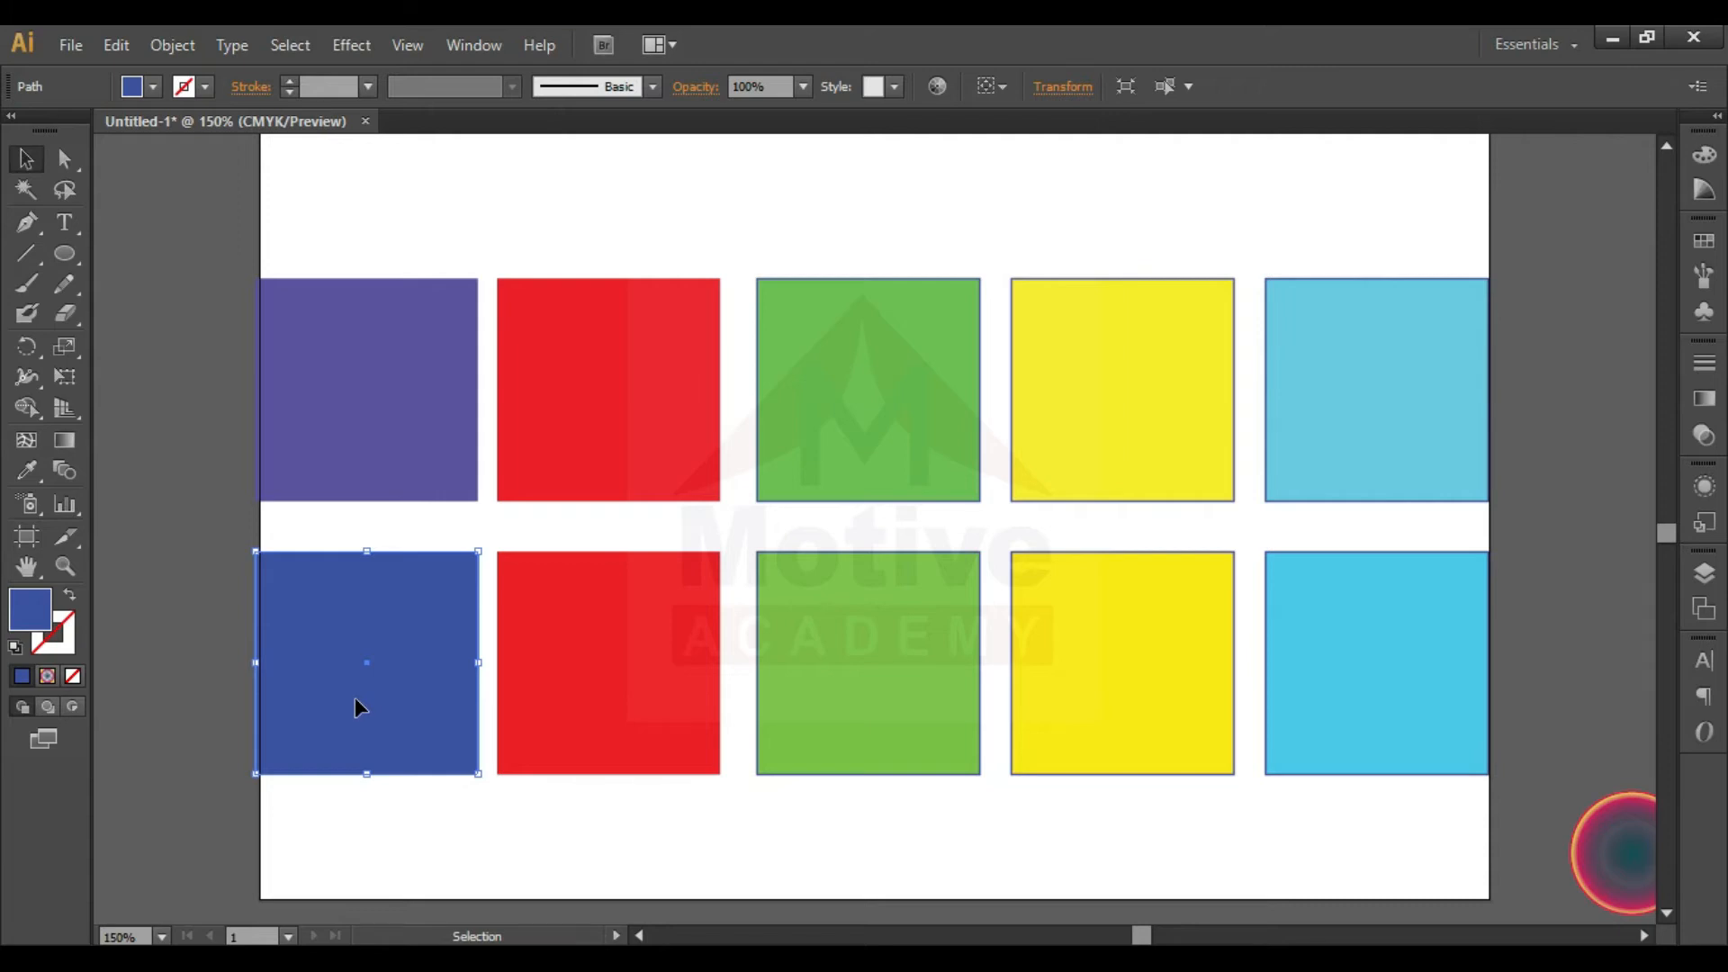
- Try other hues for the lower blue square, fill the lower red square with purple 9621EA, and select the lower cyan square
double_click(29, 609)
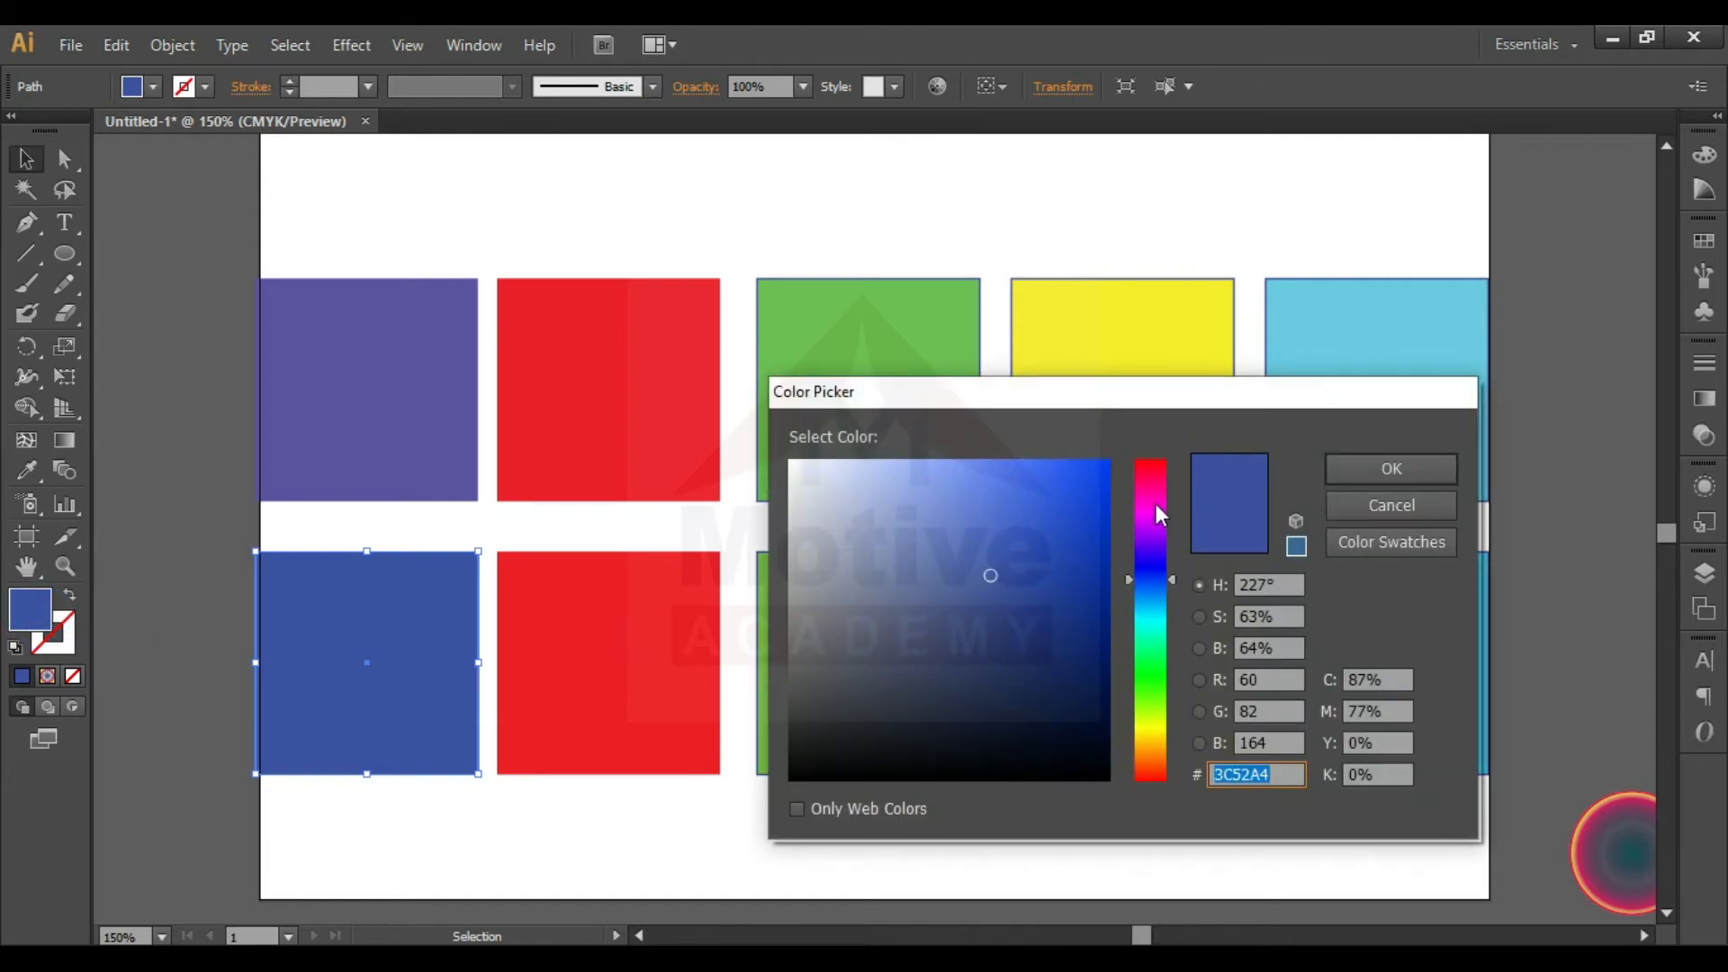
mouse_move(1157, 483)
mouse_down()
mouse_move(1133, 618)
mouse_move(1148, 456)
mouse_move(1147, 484)
mouse_move(1079, 480)
mouse_move(1091, 706)
mouse_move(1073, 700)
mouse_up()
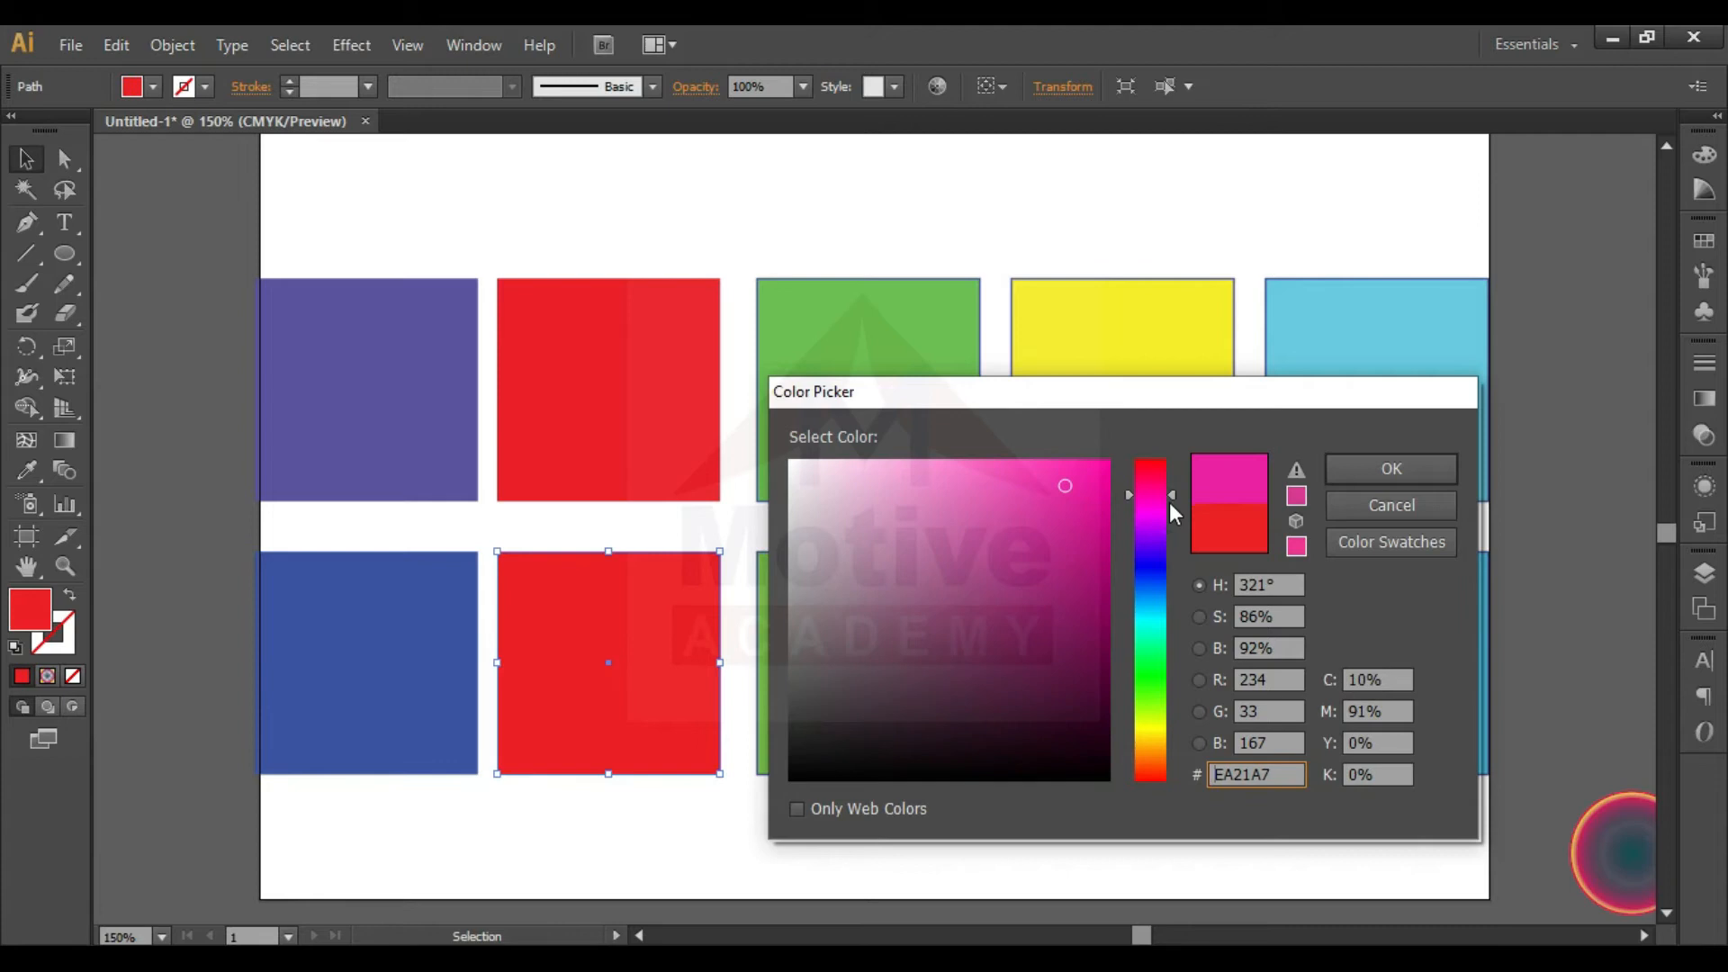
drag(1176, 495, 1172, 536)
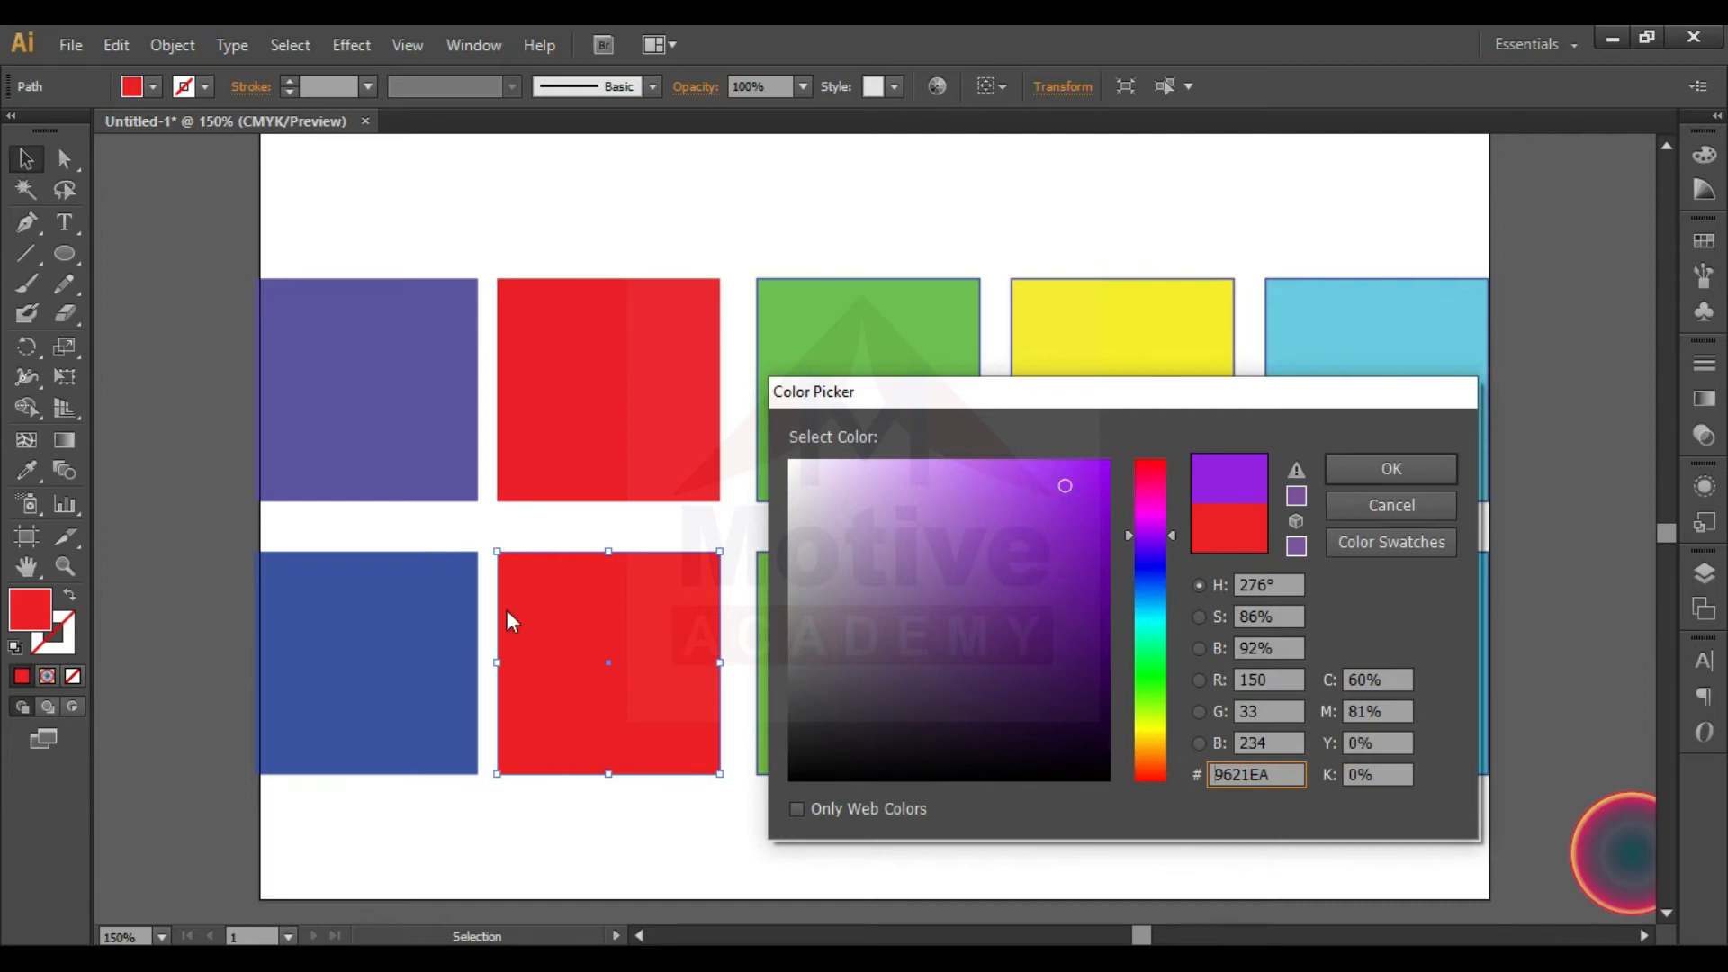
click(1386, 462)
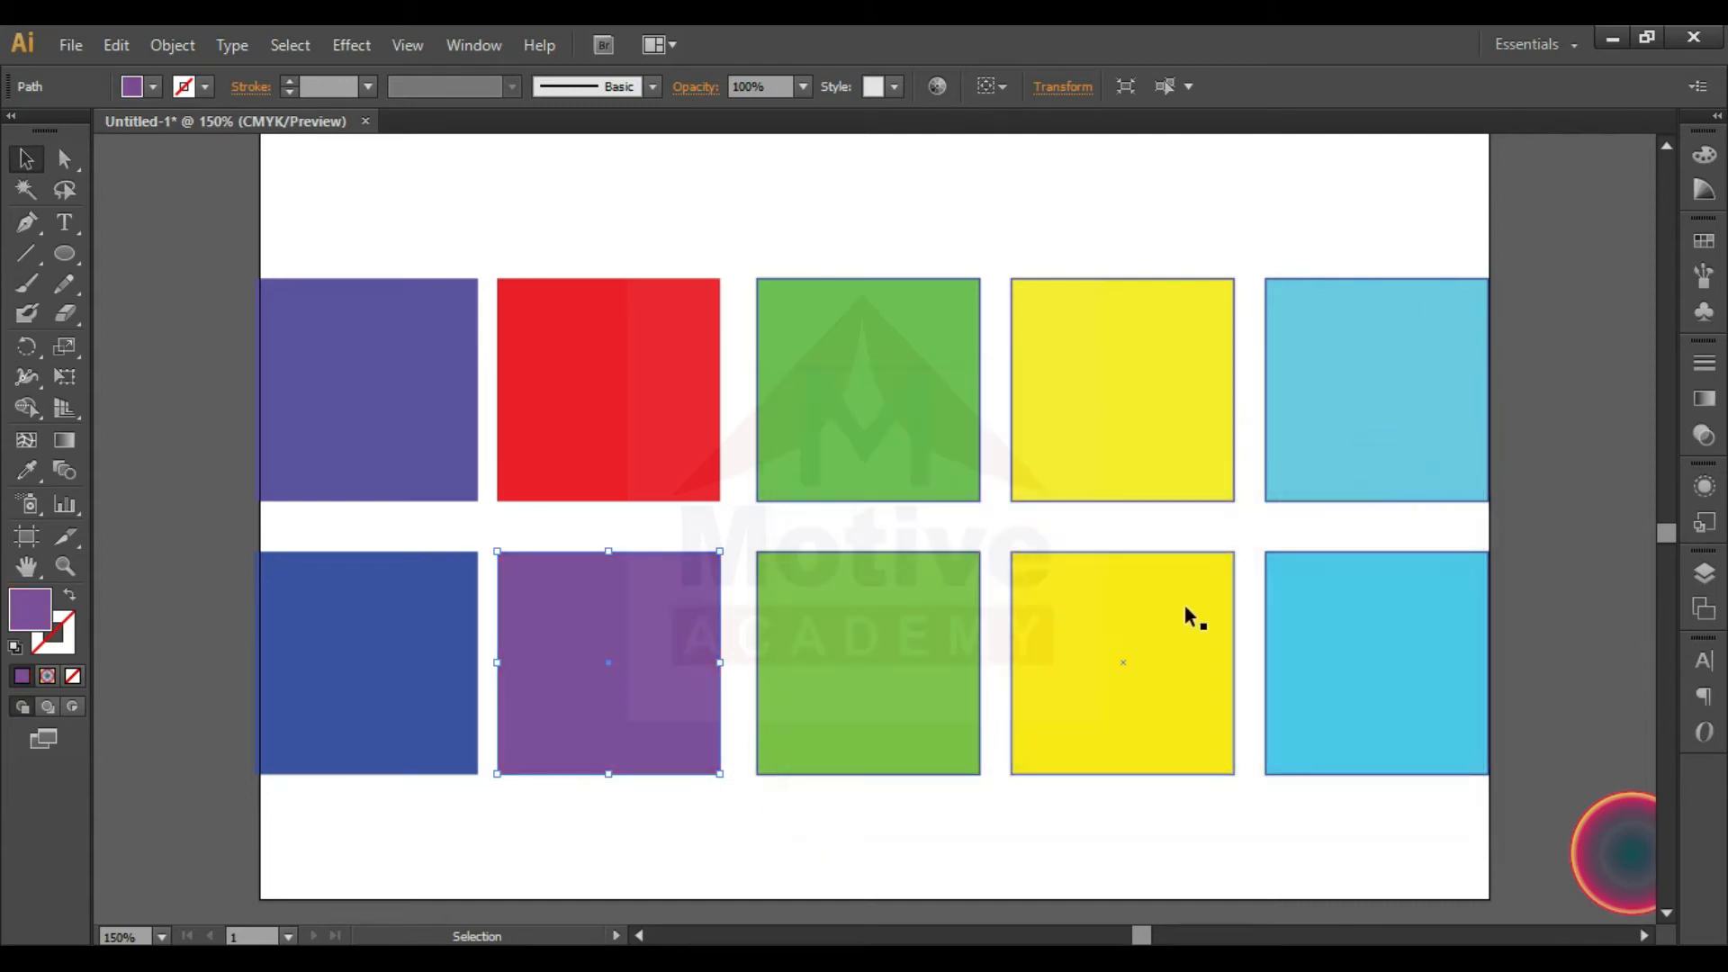
click(1350, 666)
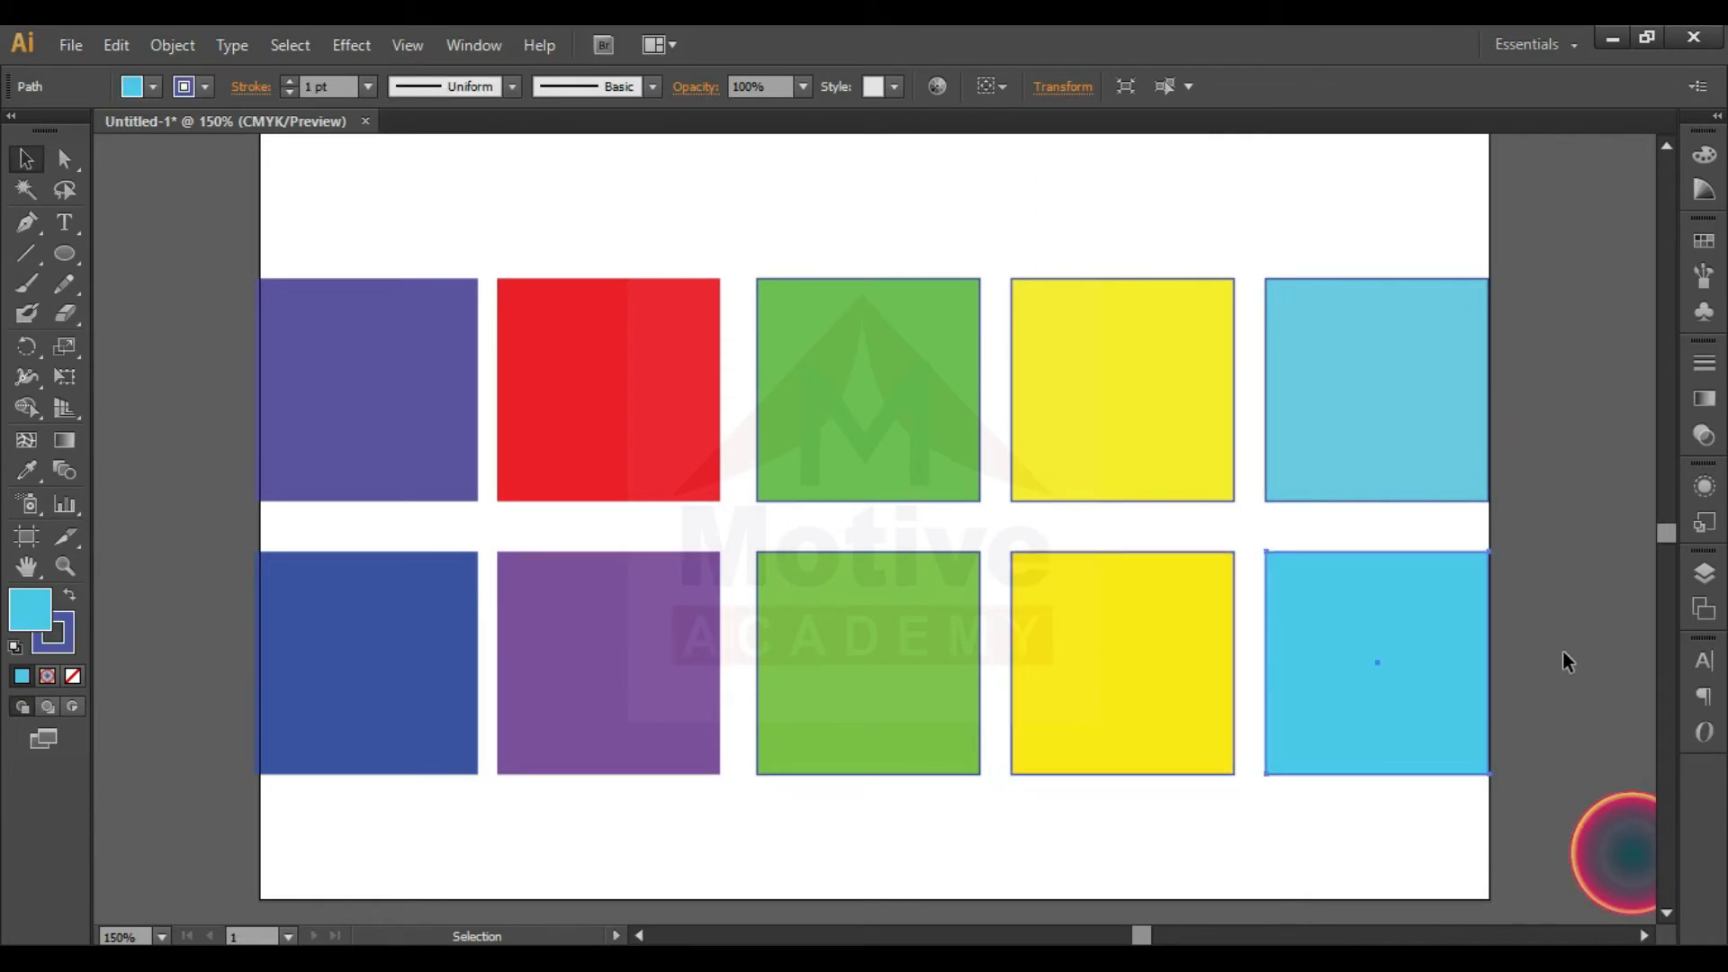
- Duplicate the upper cyan square above the rows and convert the copy's fill to Grayscale
drag(1396, 401, 1136, 167)
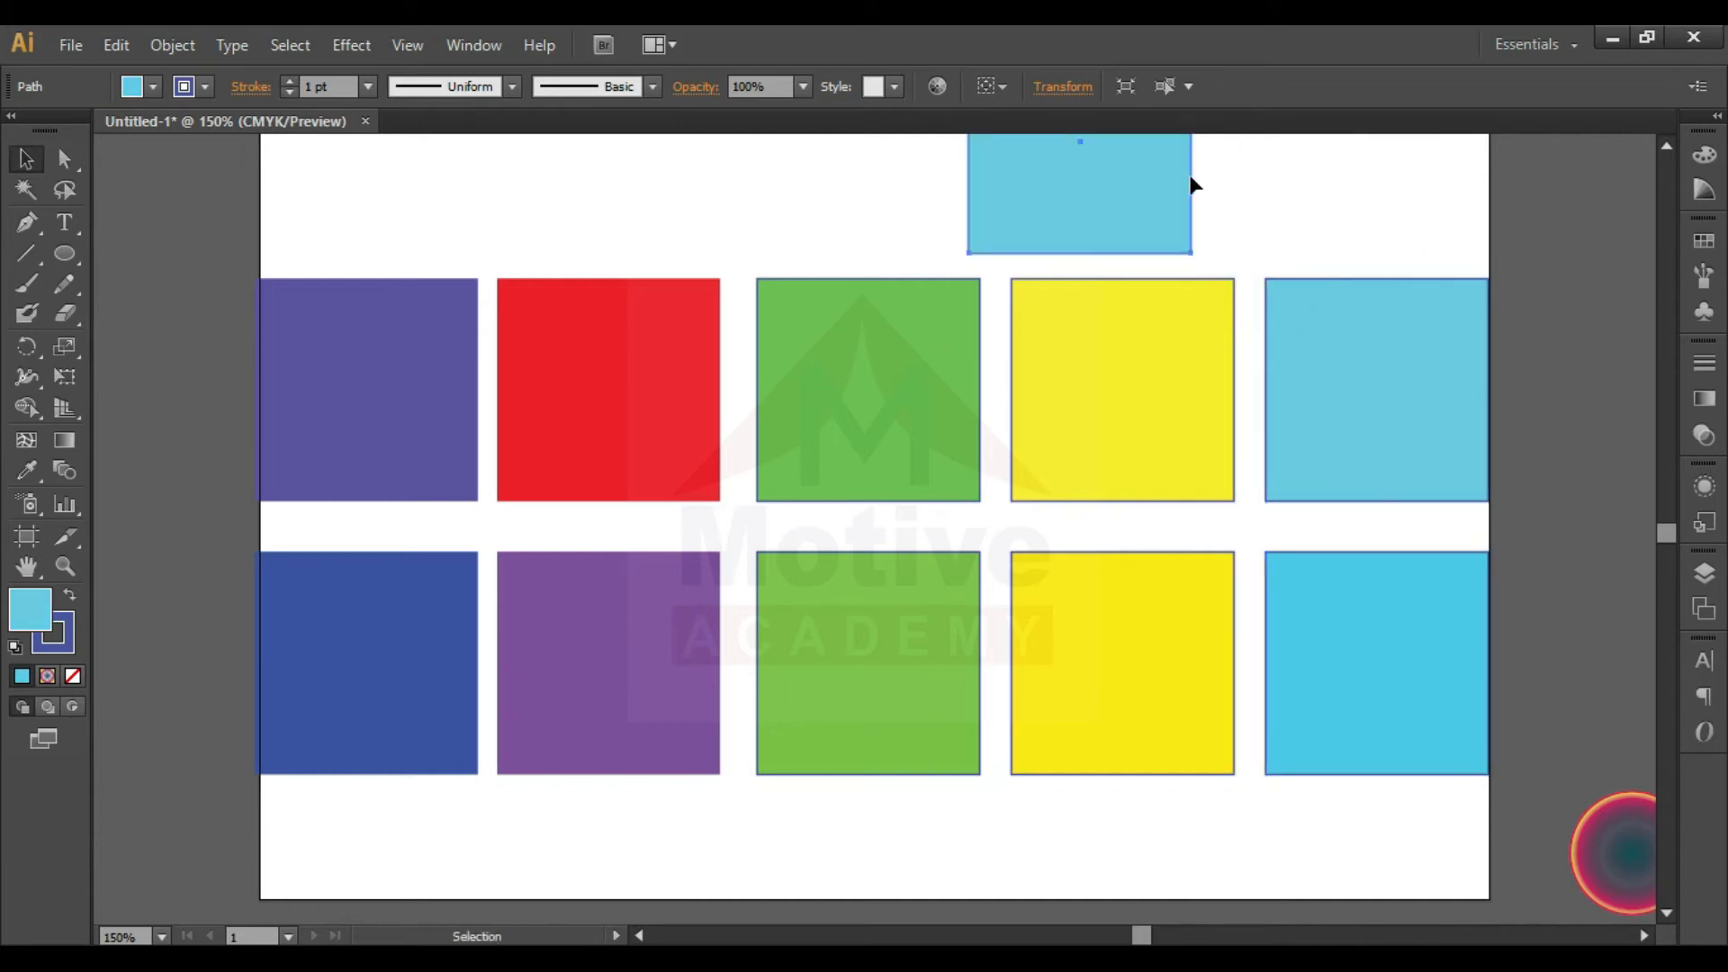
click(1704, 155)
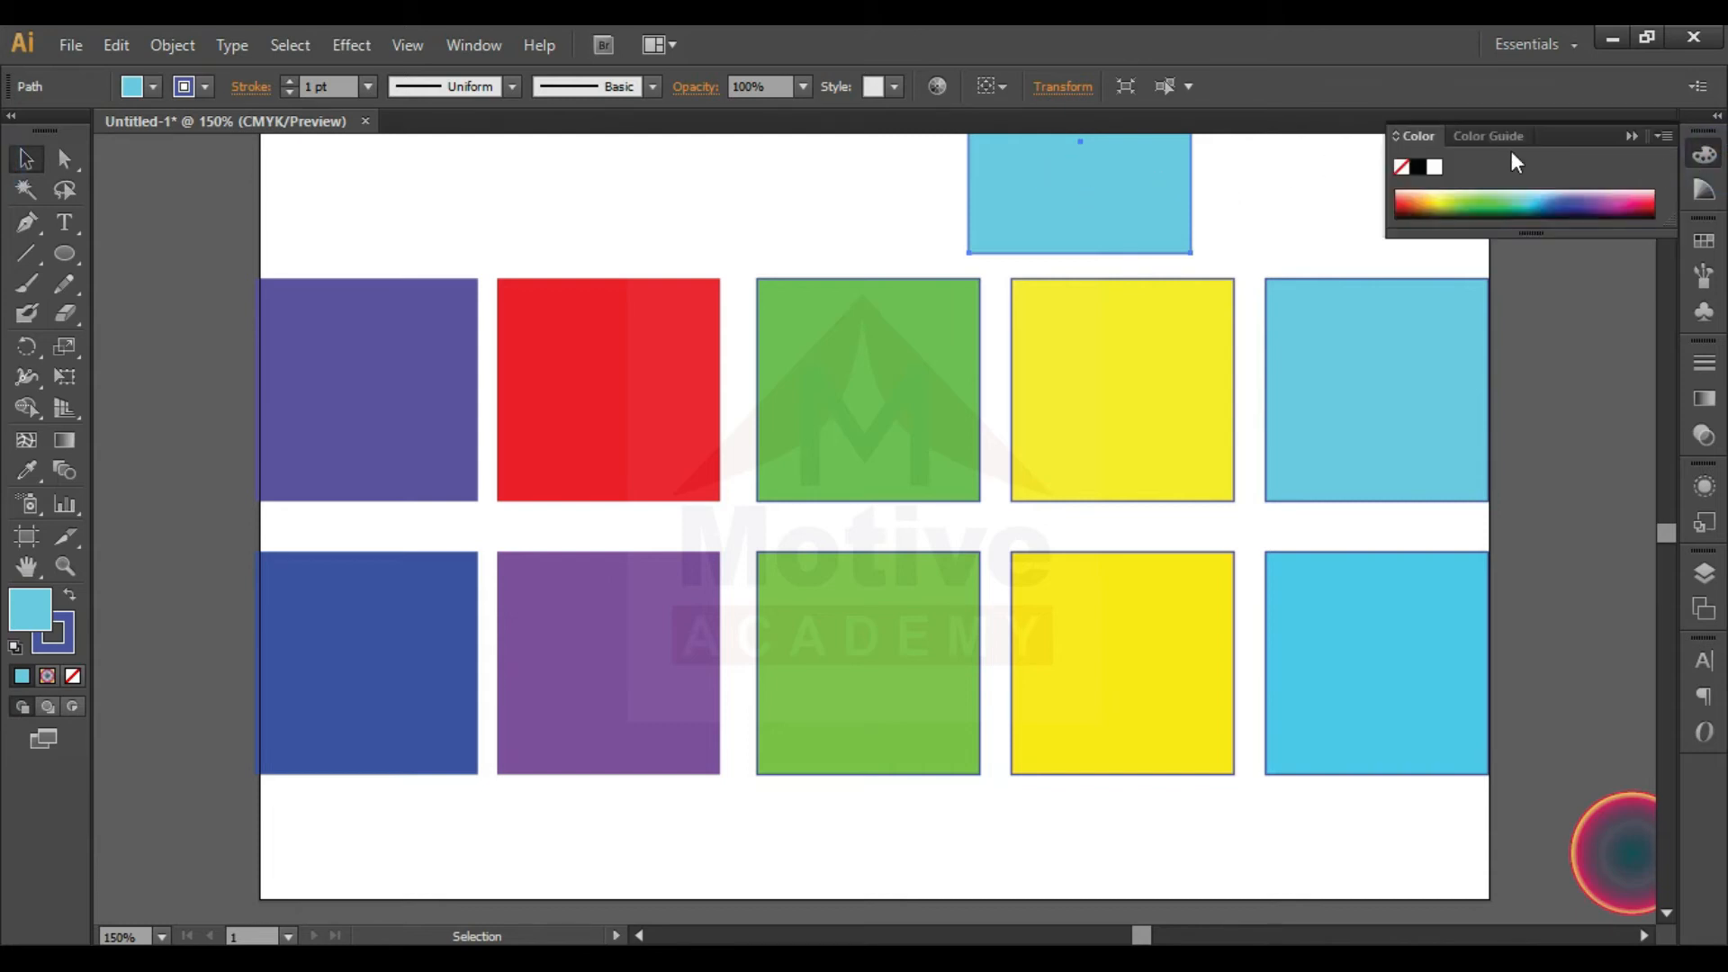
click(1666, 144)
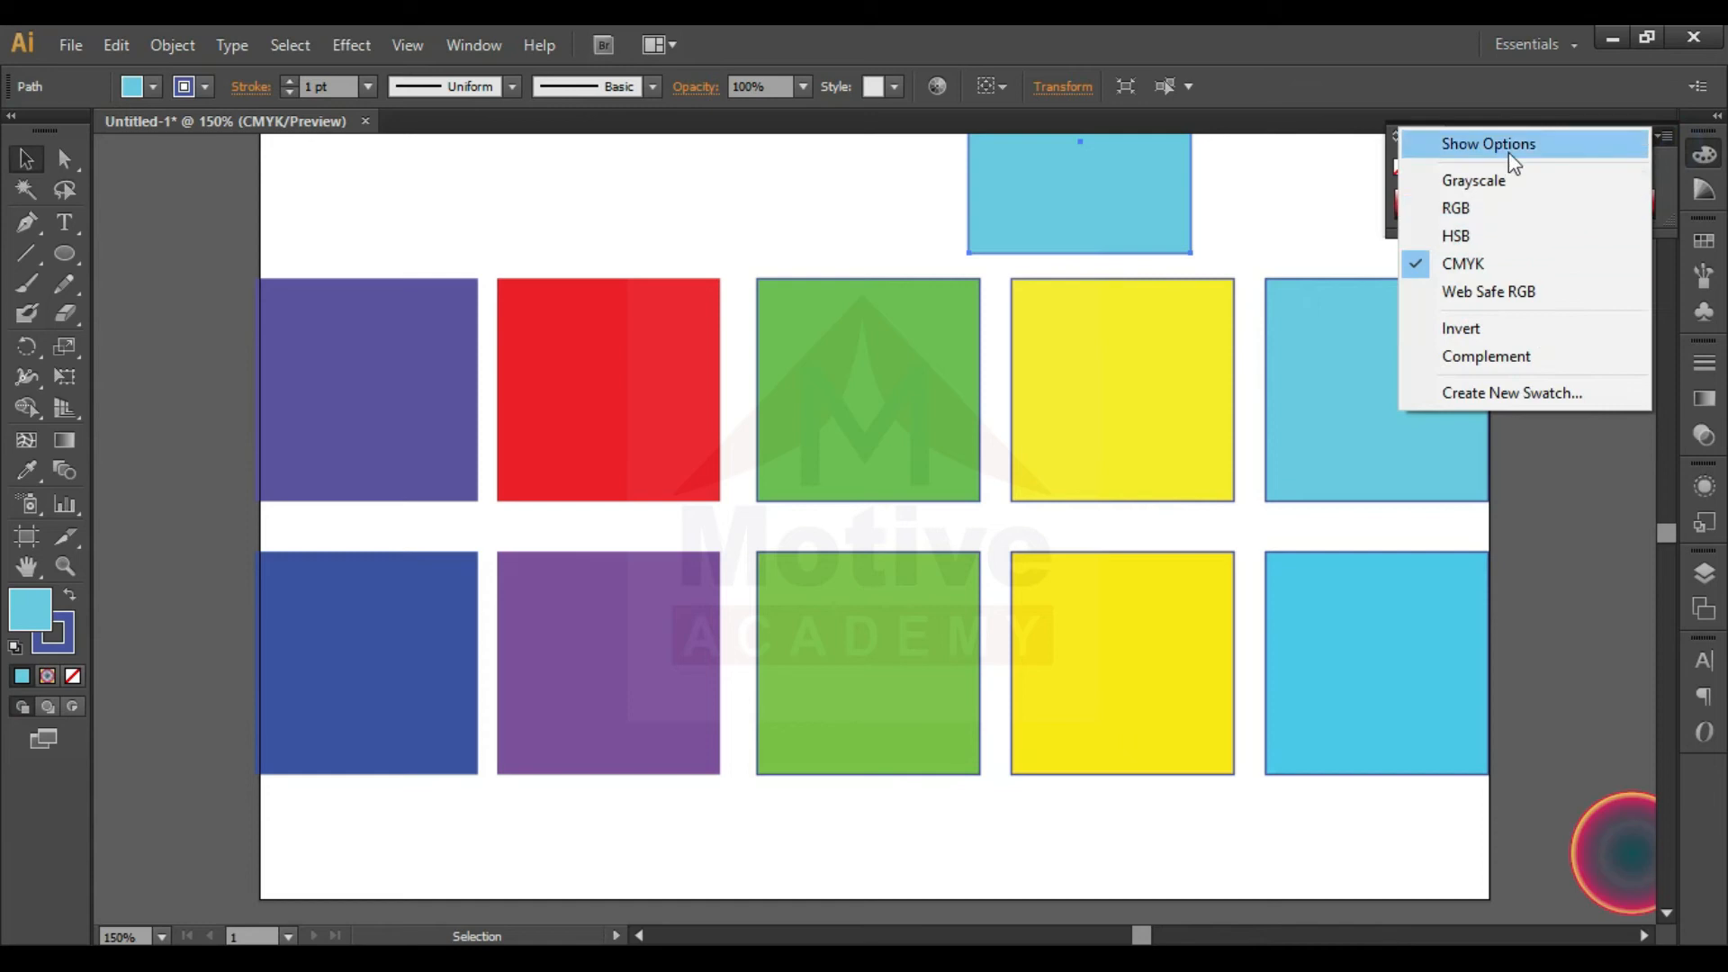
click(1513, 184)
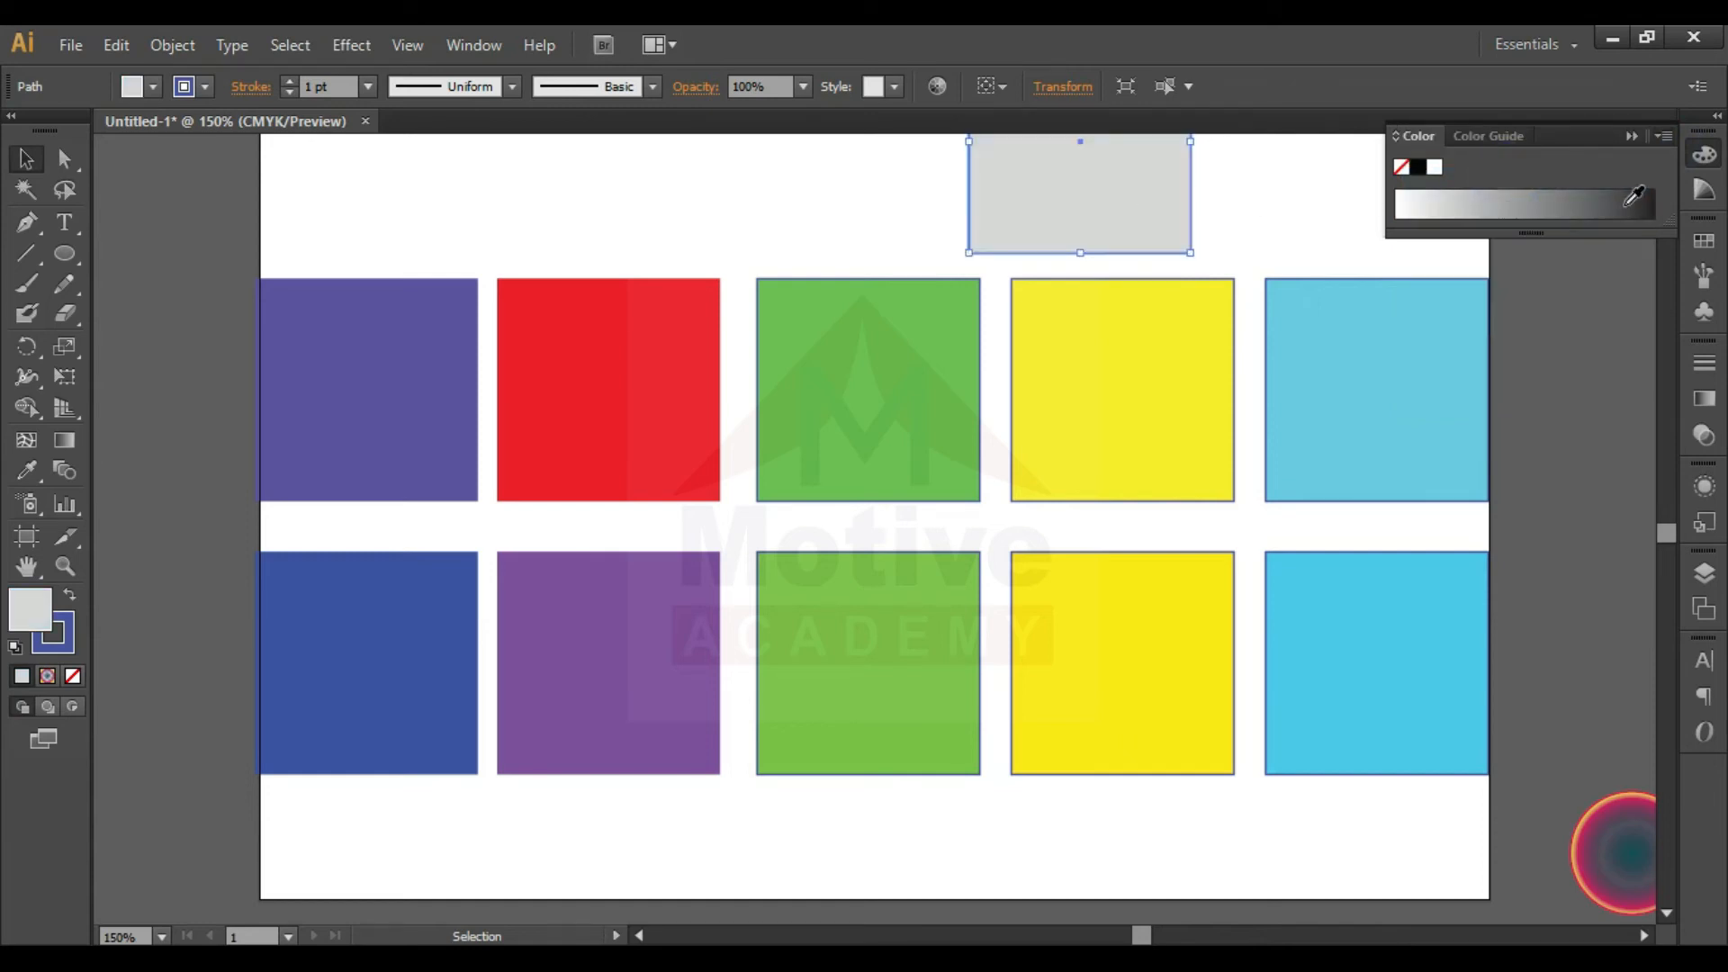
click(1632, 136)
scroll(1673, 149, up, 3)
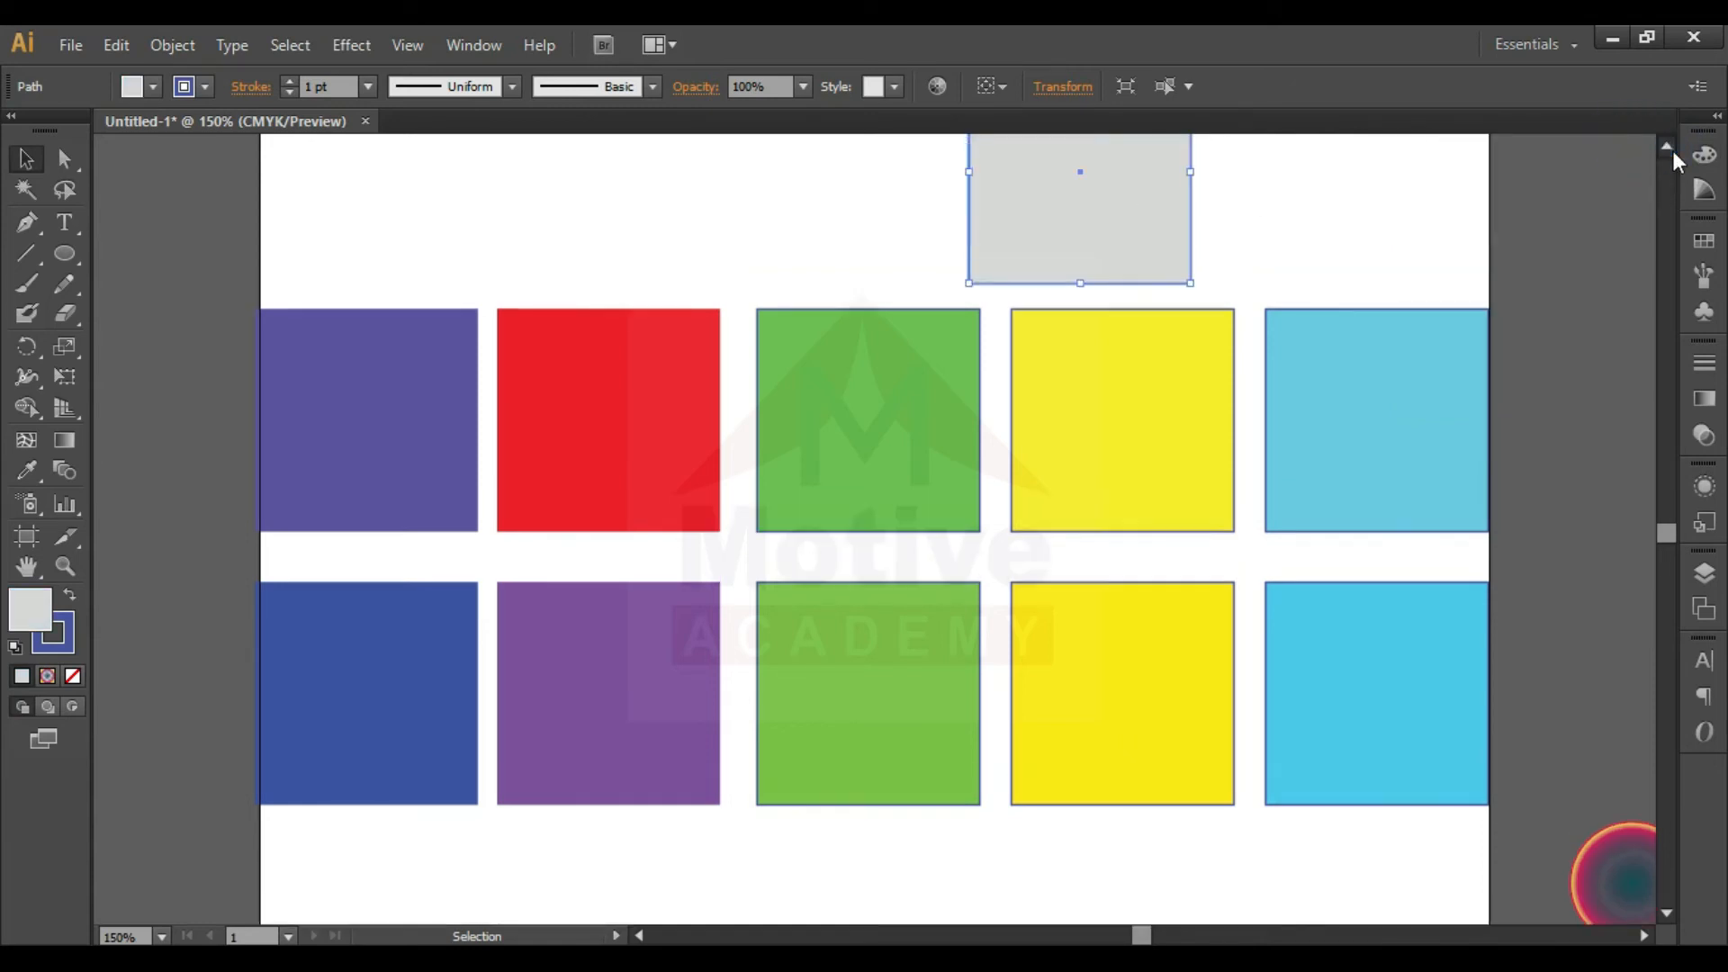
- Insert the word "Gray" after "Single" in the GRAYSCALE line of the color mode text
click(1249, 256)
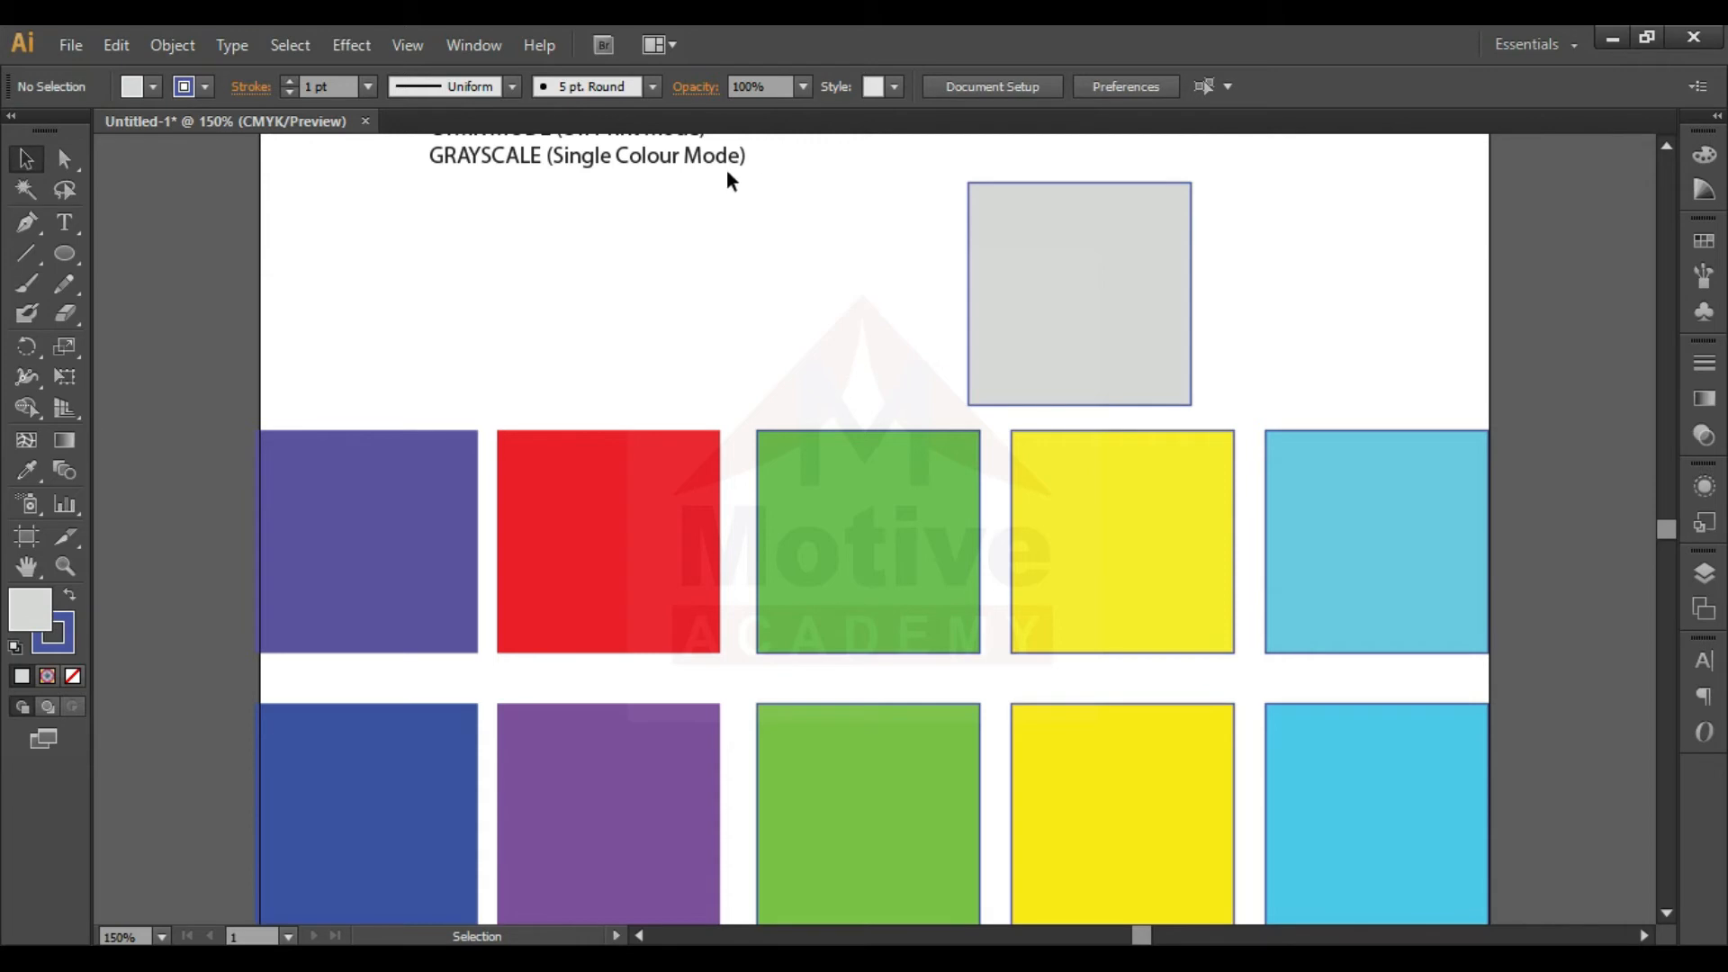
double_click(632, 162)
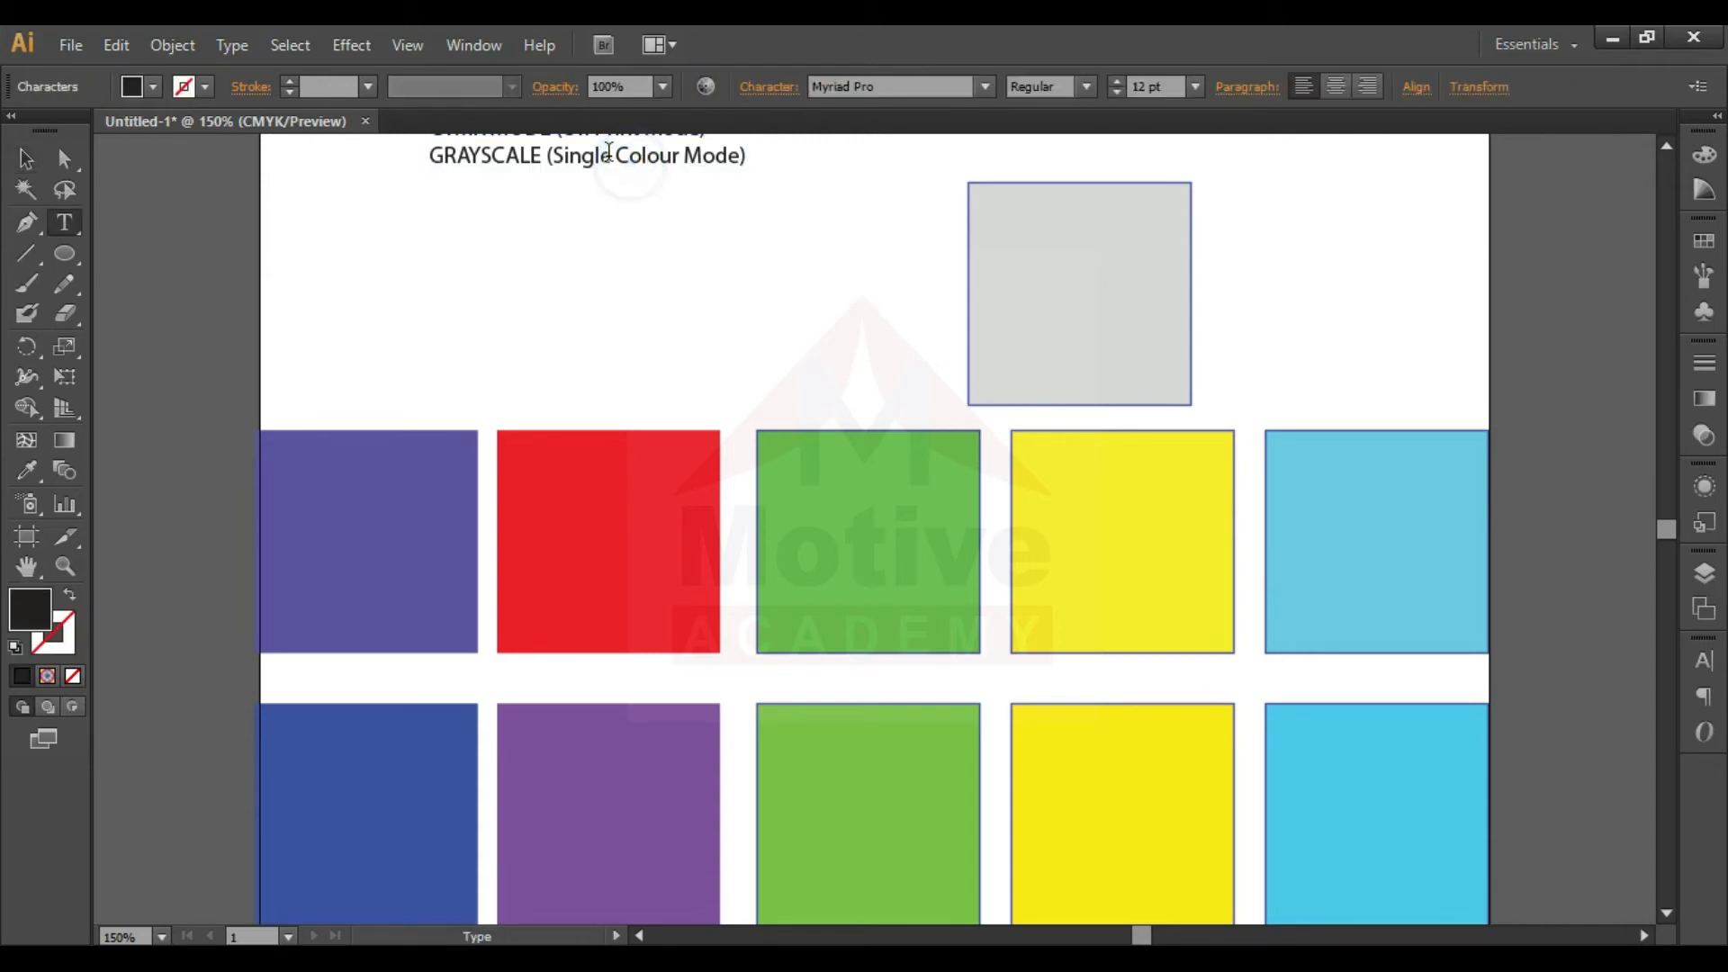
click(610, 155)
scroll(610, 155, up, 1)
text(Gray)
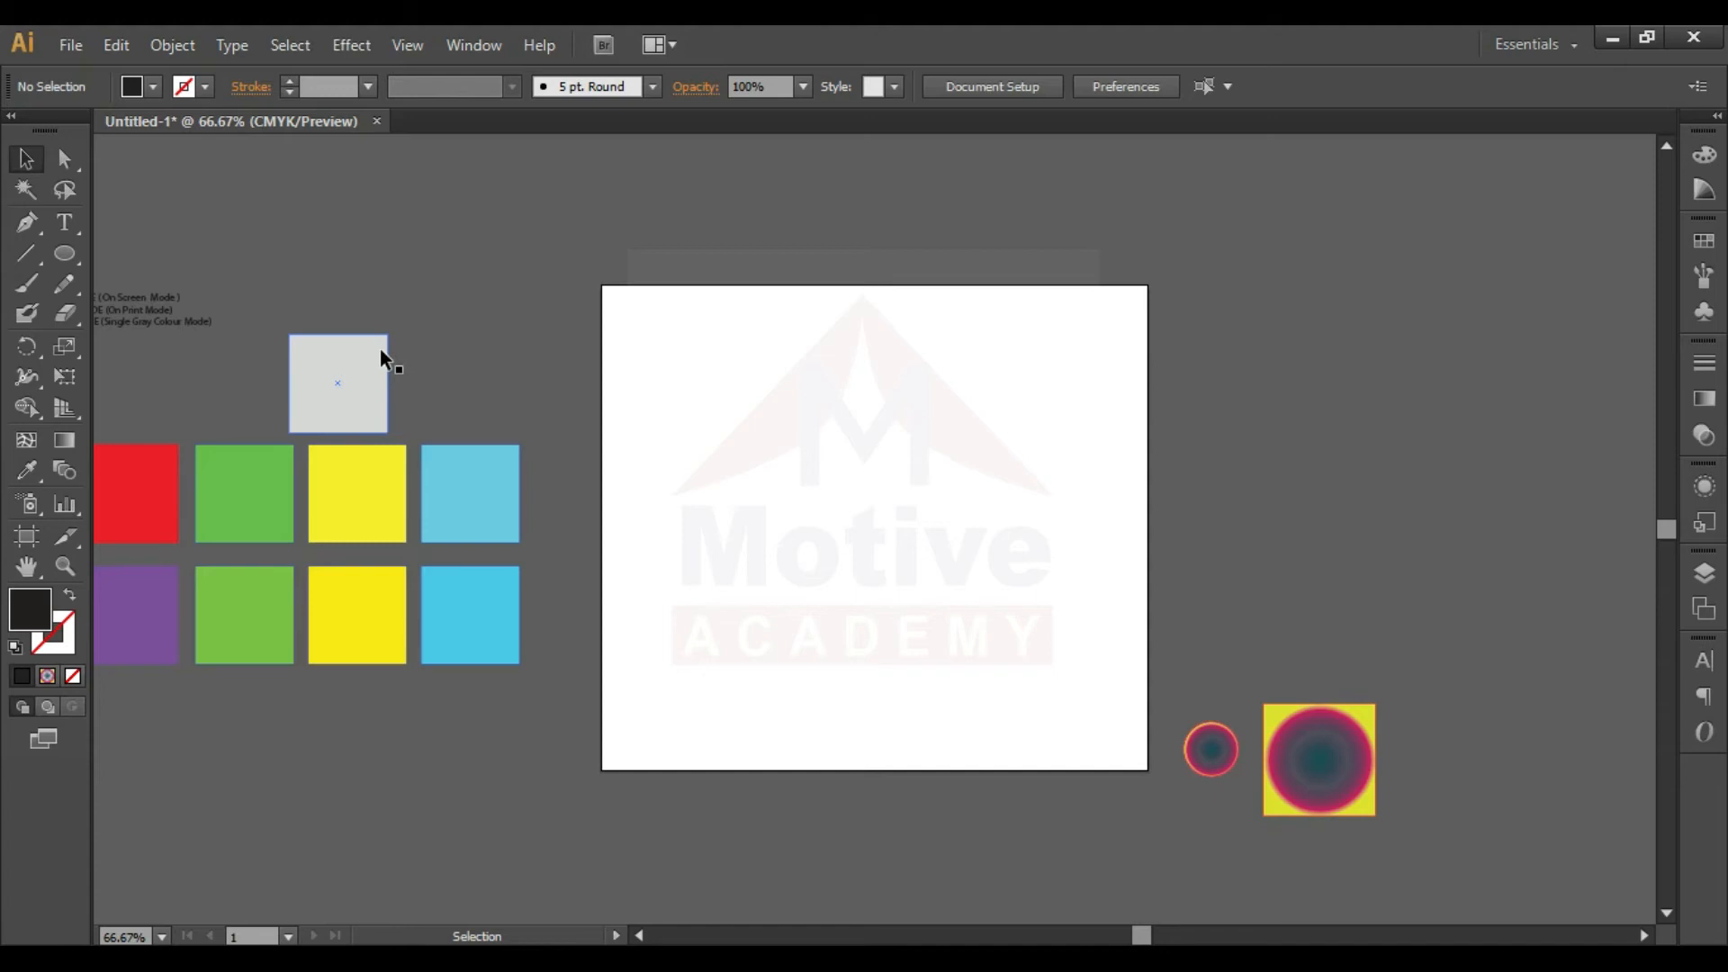
- Move the gray square and the upper-row cyan square onto the blank artboard, stacking the cyan one directly beneath the gray one
drag(381, 357, 746, 311)
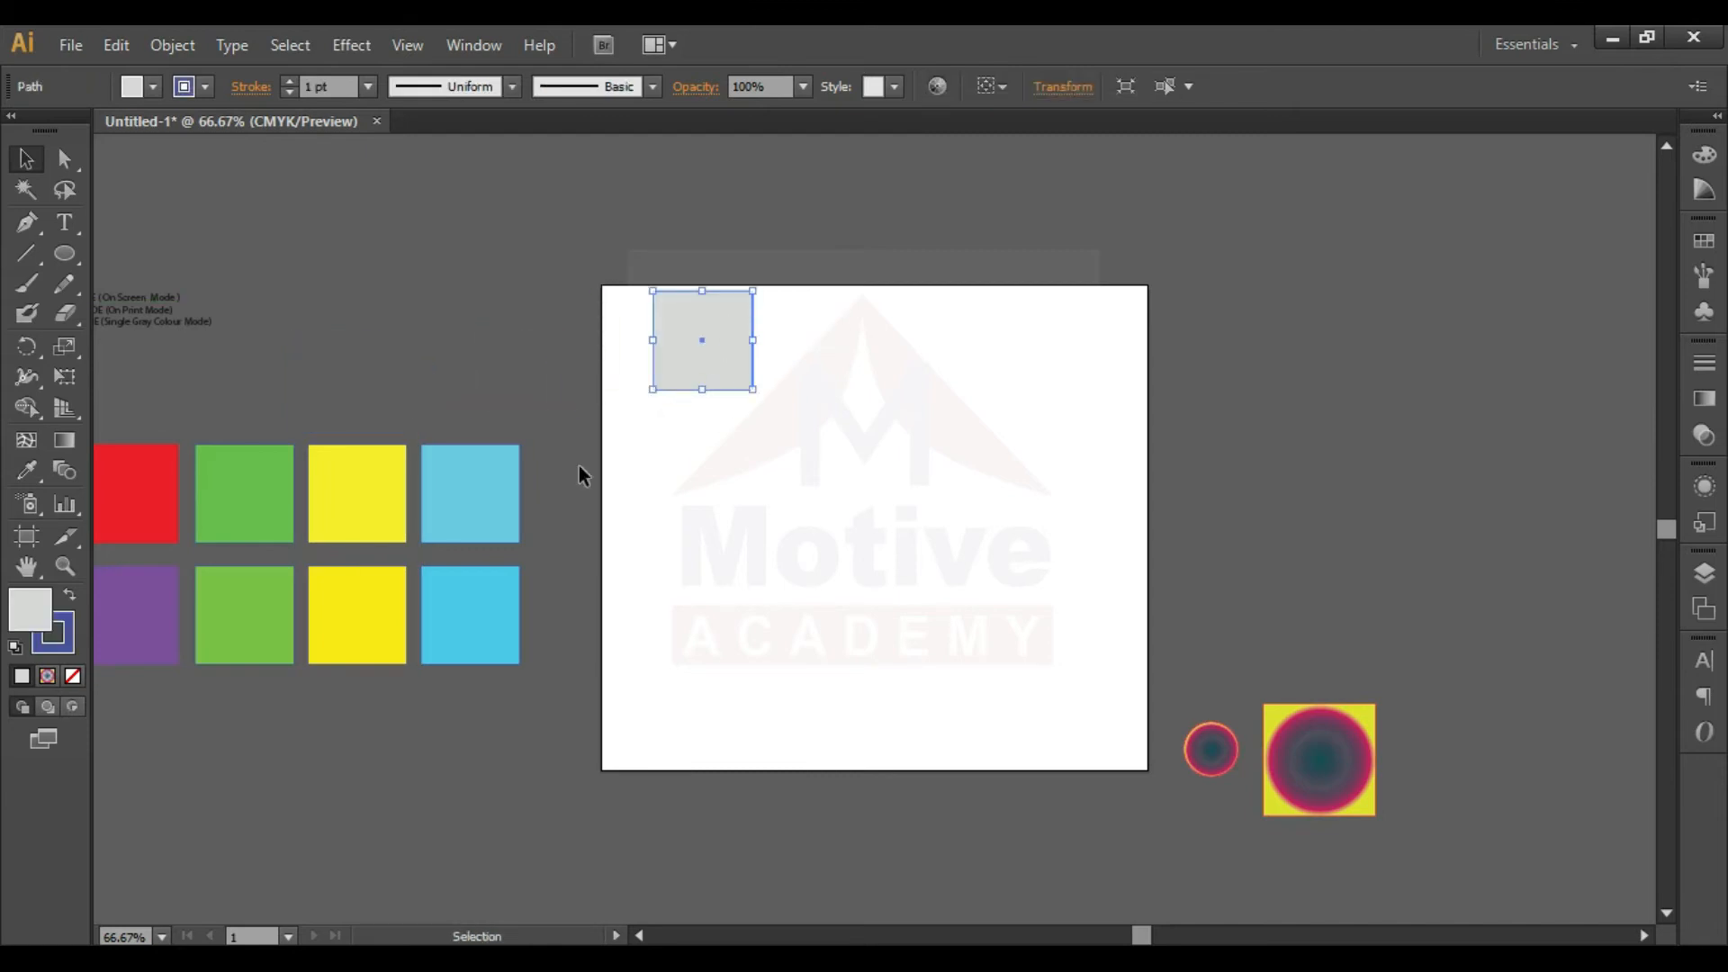
drag(473, 498, 704, 445)
click(807, 405)
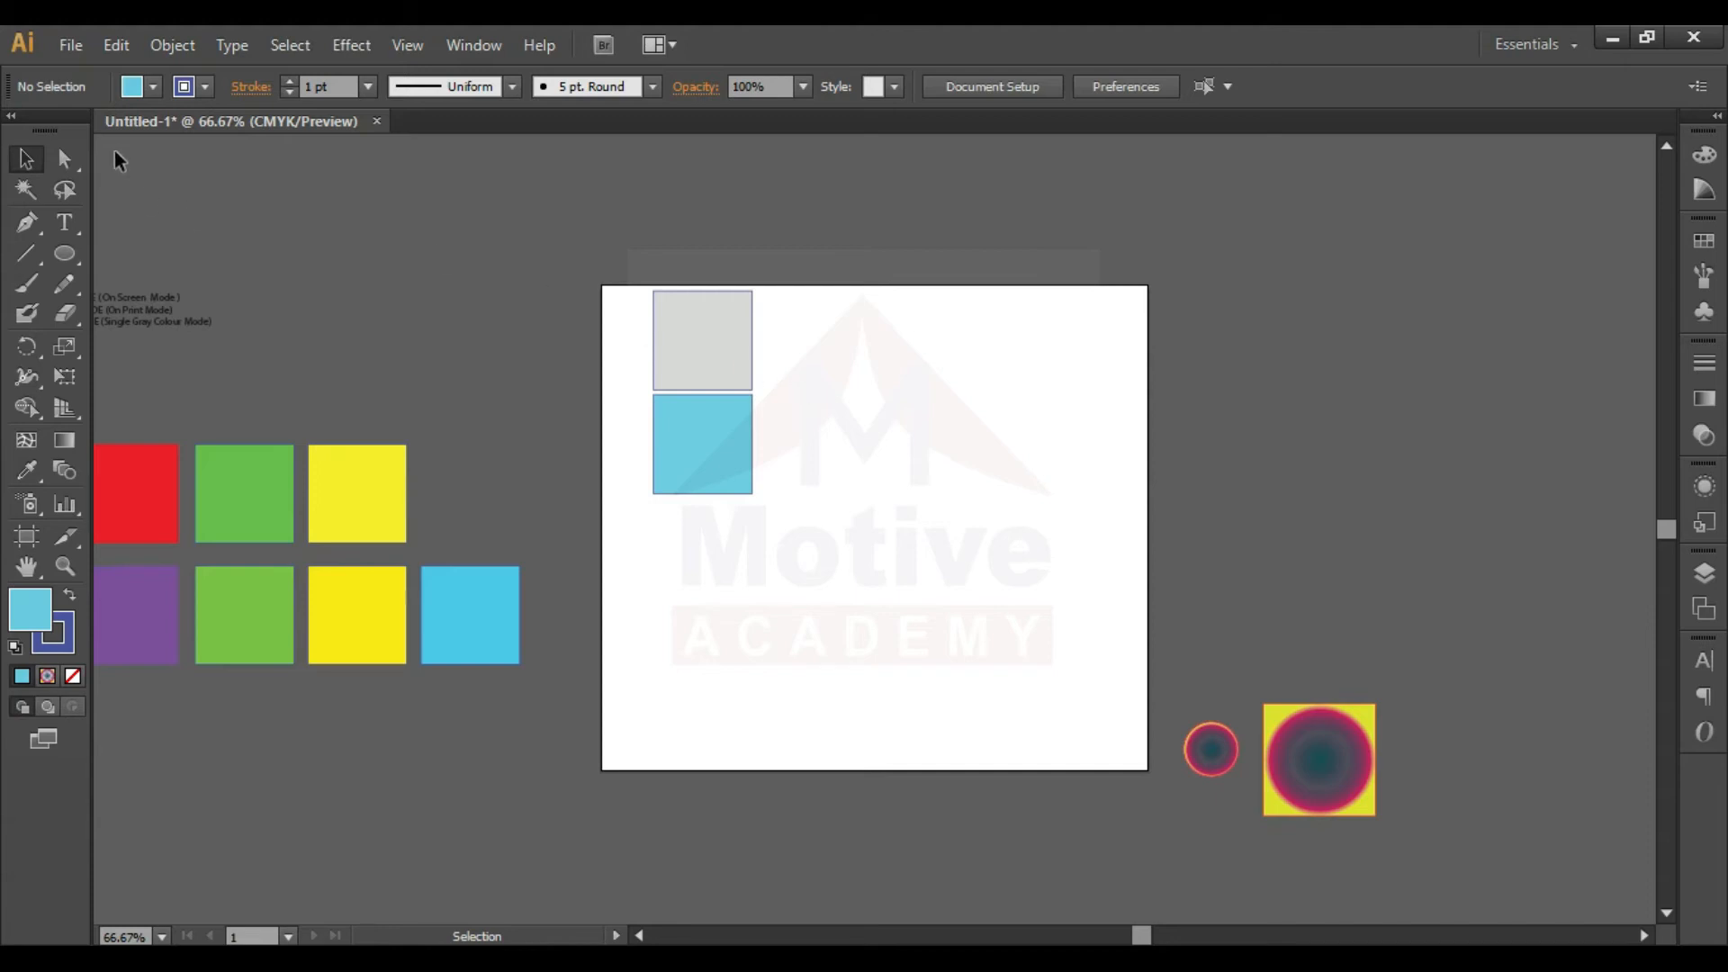
- Copy the color mode text toward the blank artboard, change it to a large "SVG" label, and place it just outside the artboard's upper-left corner
drag(171, 309, 740, 267)
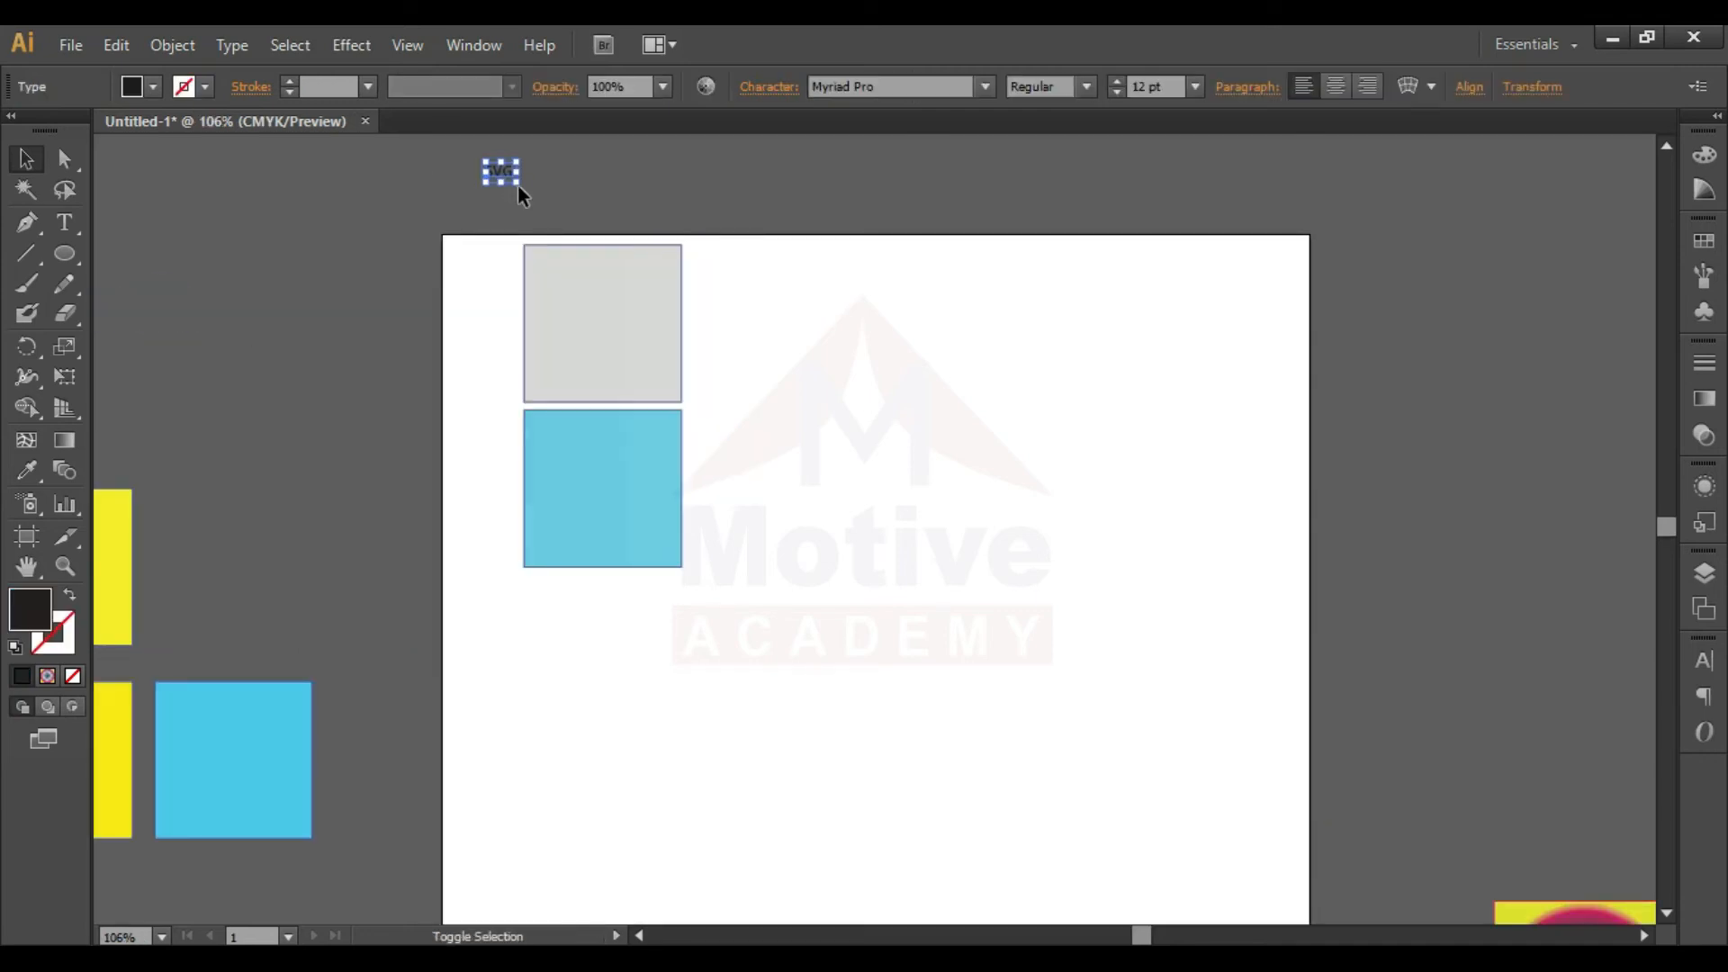
drag(518, 188, 357, 277)
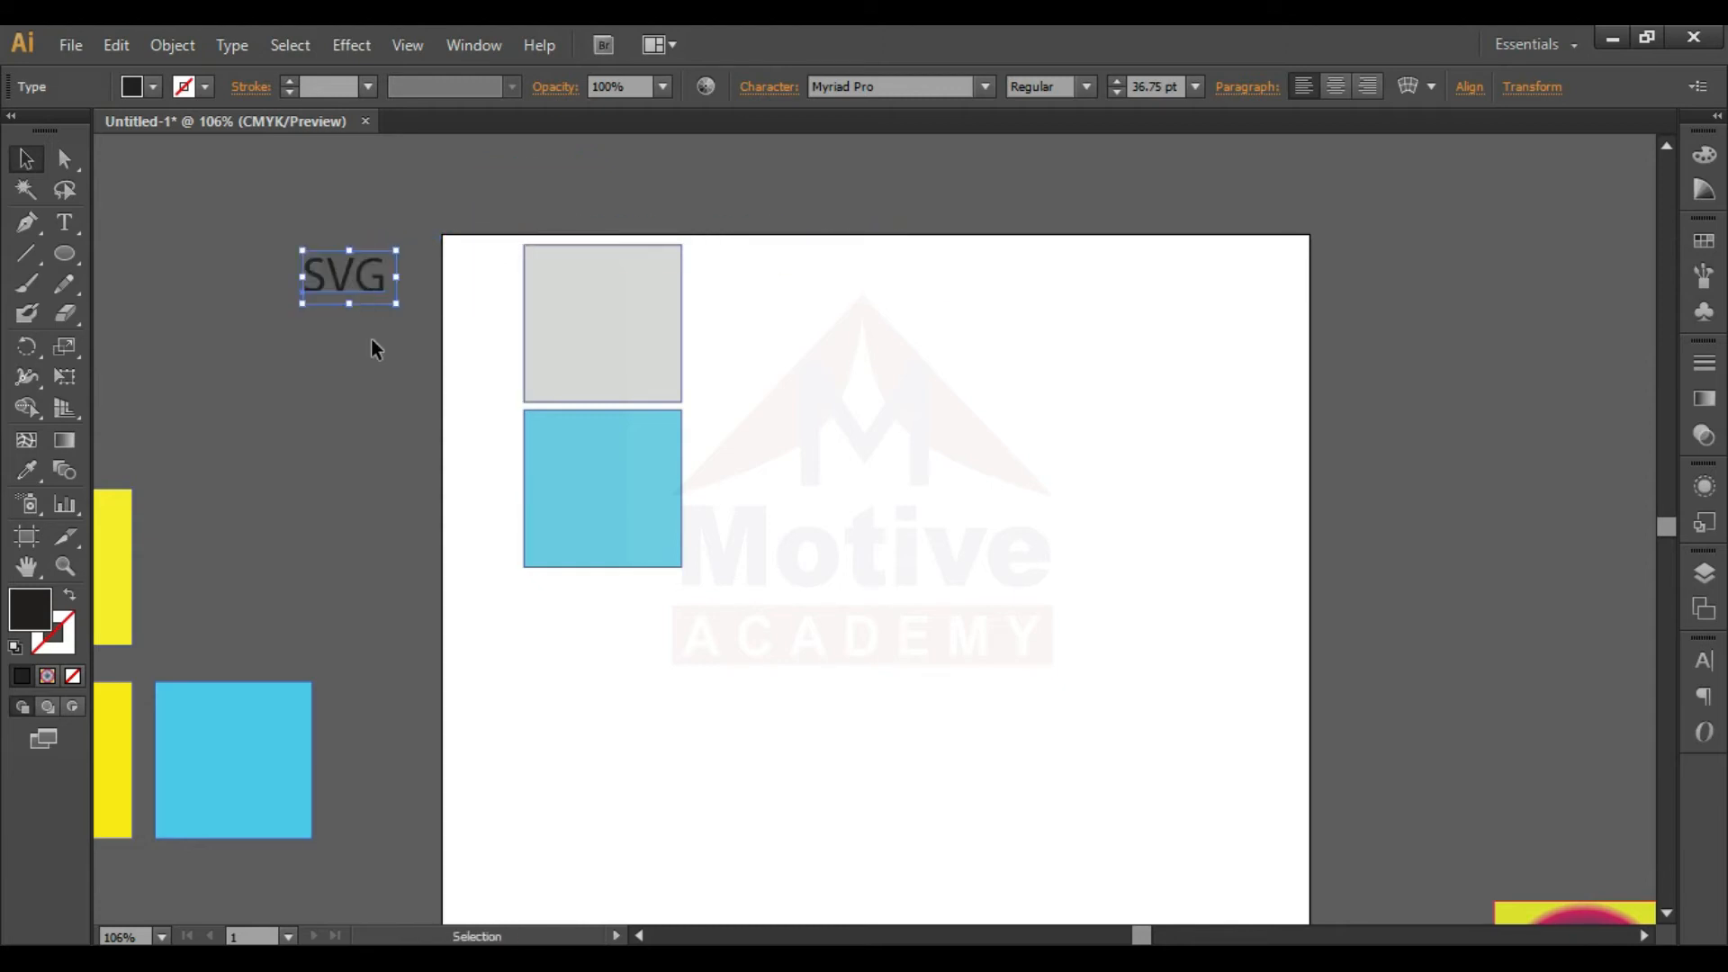
click(375, 361)
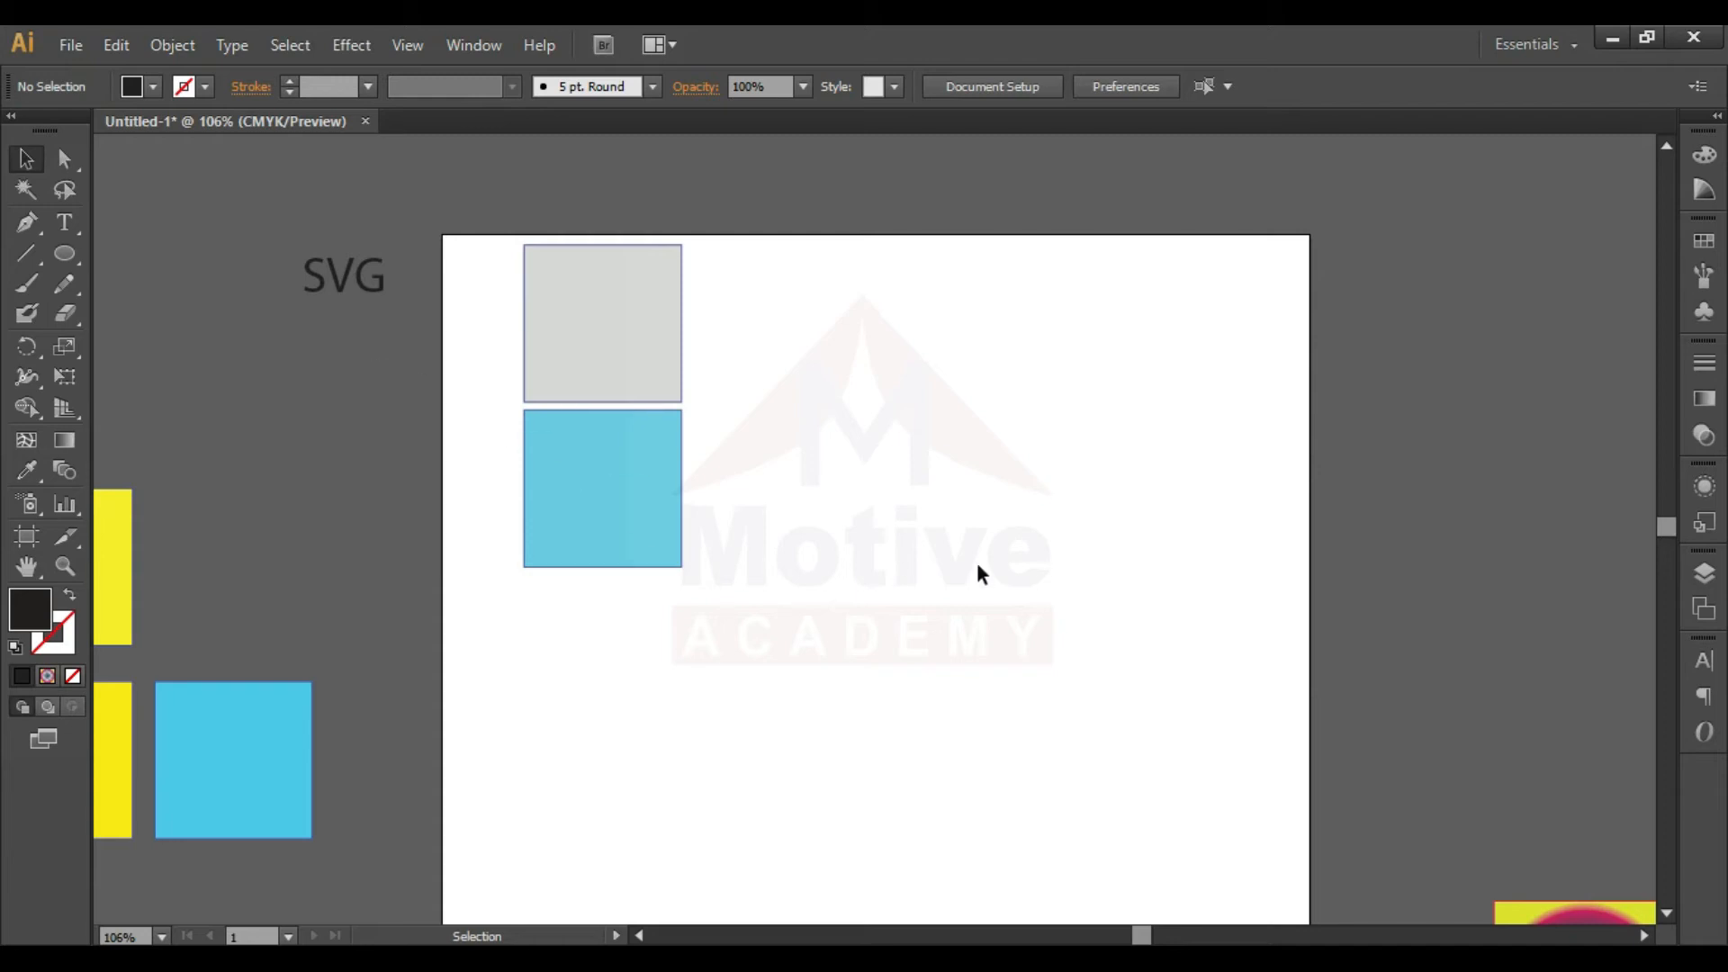
- Move the gray and cyan squares off the artboard and bring the two radial gradient shapes onto its lower-right area
key(ctrl+minus)
key(ctrl+minus)
key(ctrl+minus)
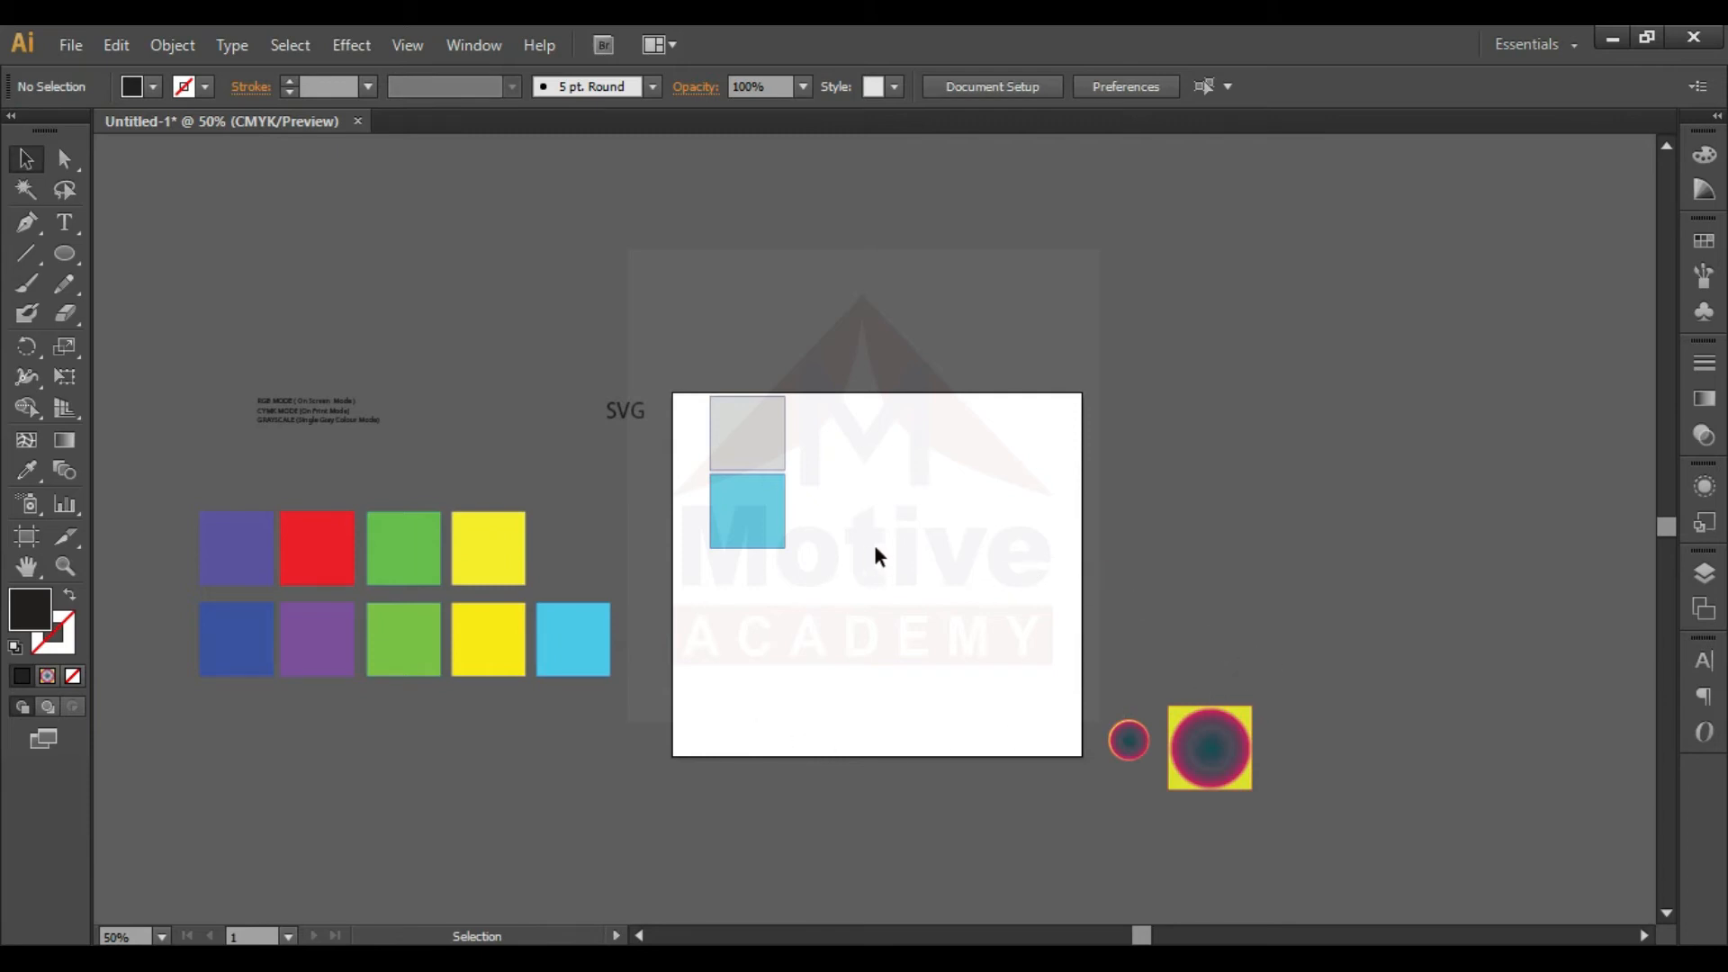
drag(856, 534, 522, 351)
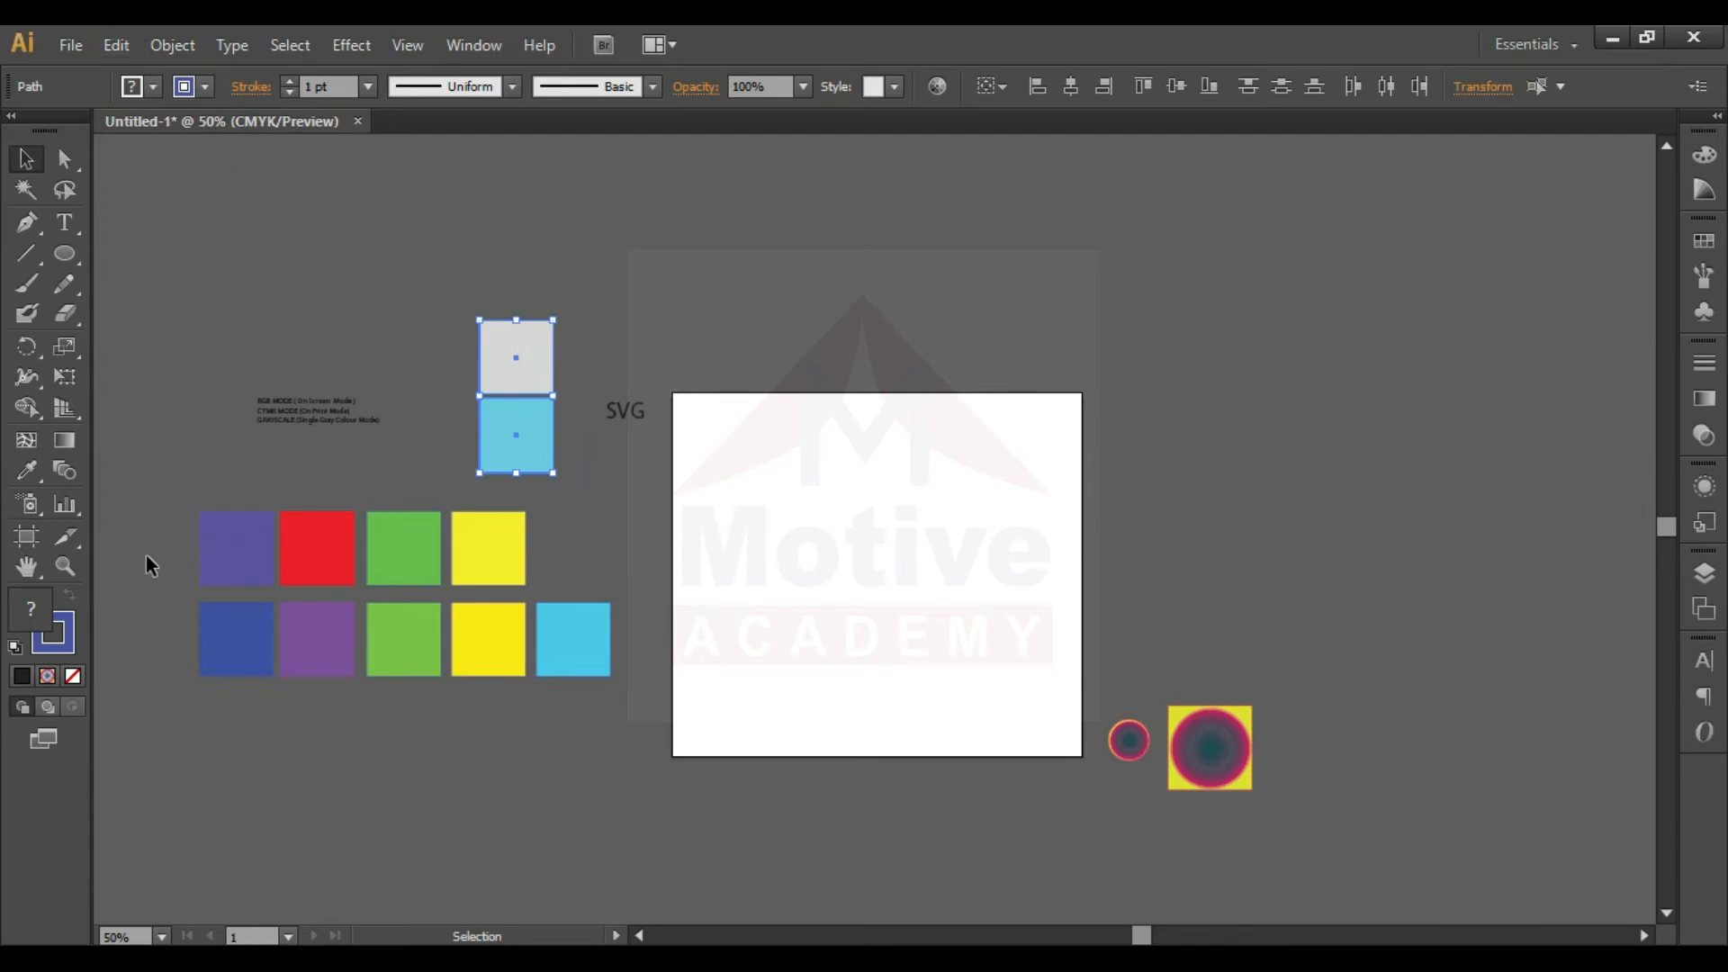
click(1081, 776)
drag(1204, 759, 981, 711)
drag(208, 675, 375, 609)
drag(349, 682, 432, 637)
key(ctrl+z)
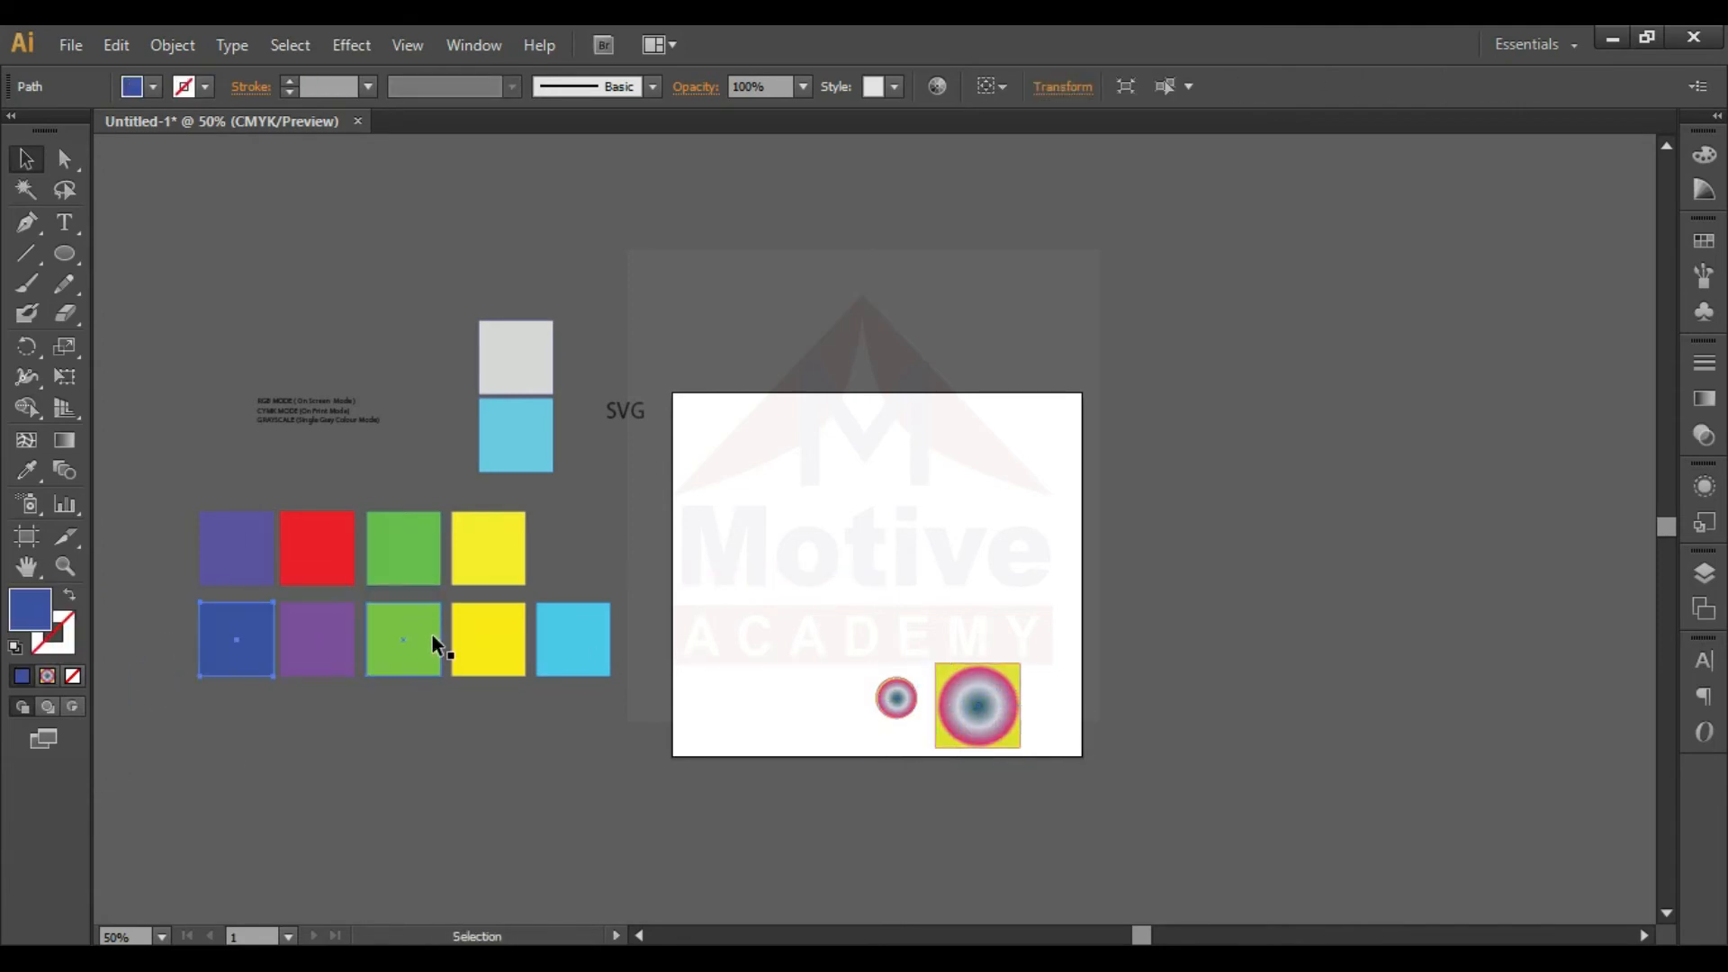
- Move both rows of colored squares onto the artboard and scale them down slightly to fit its width
drag(170, 689, 989, 482)
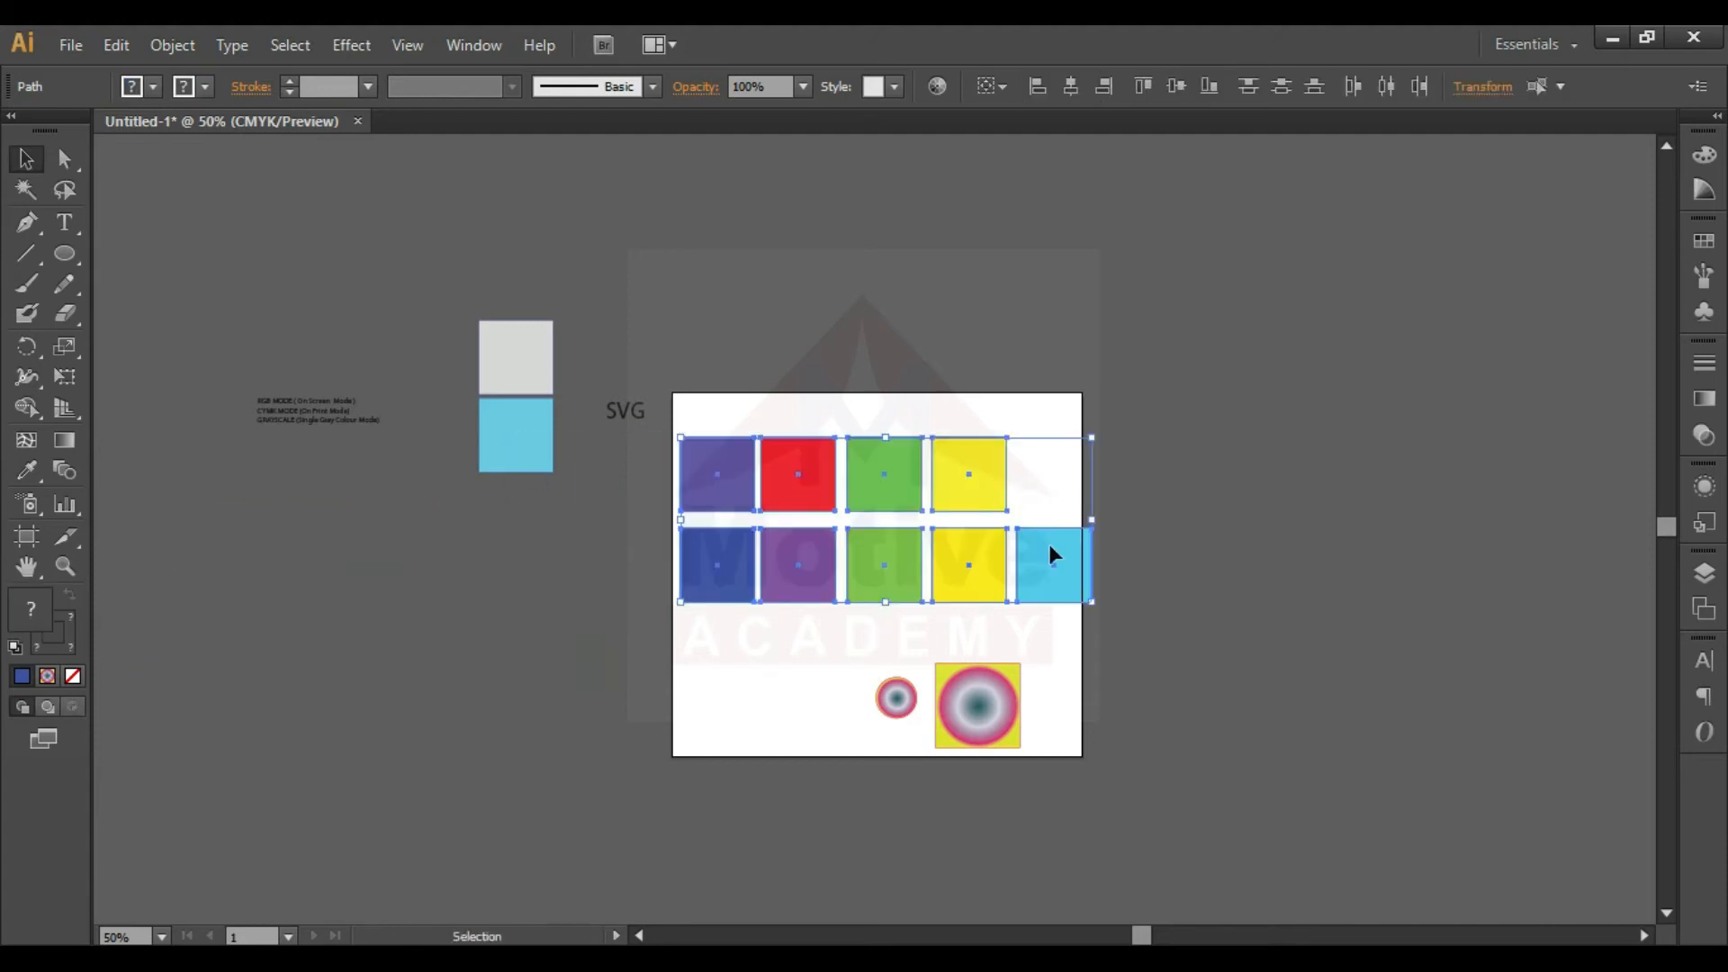
drag(1087, 594, 1062, 590)
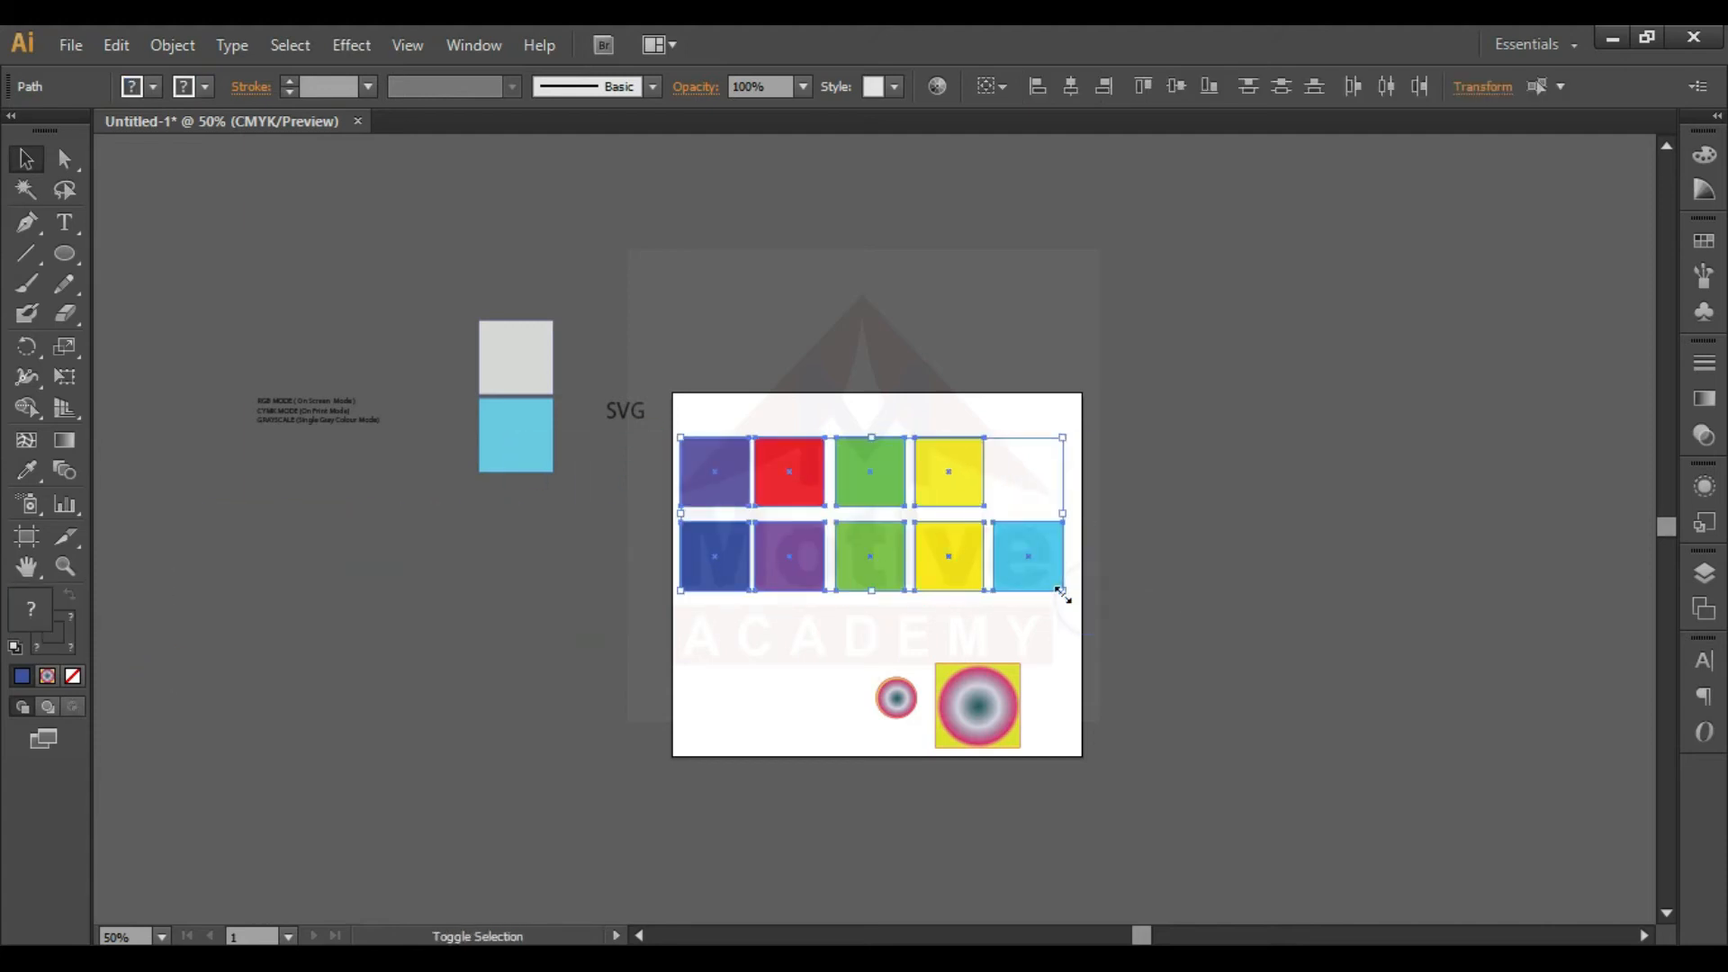
click(1125, 640)
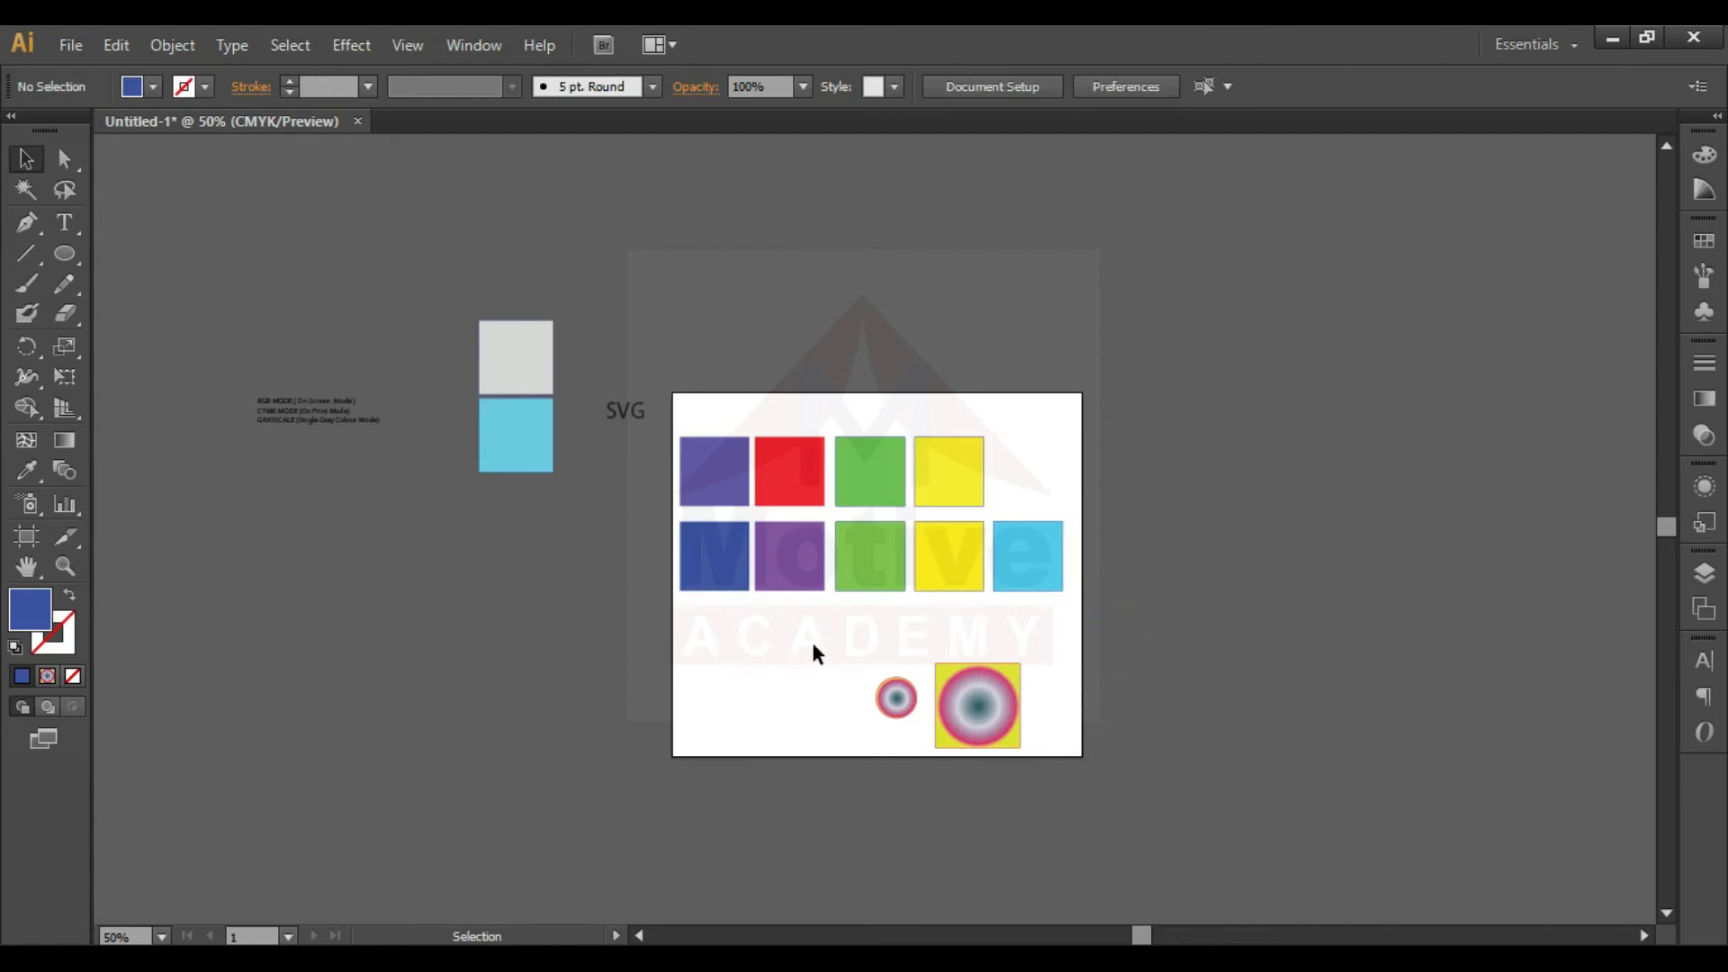
key(ctrl+0)
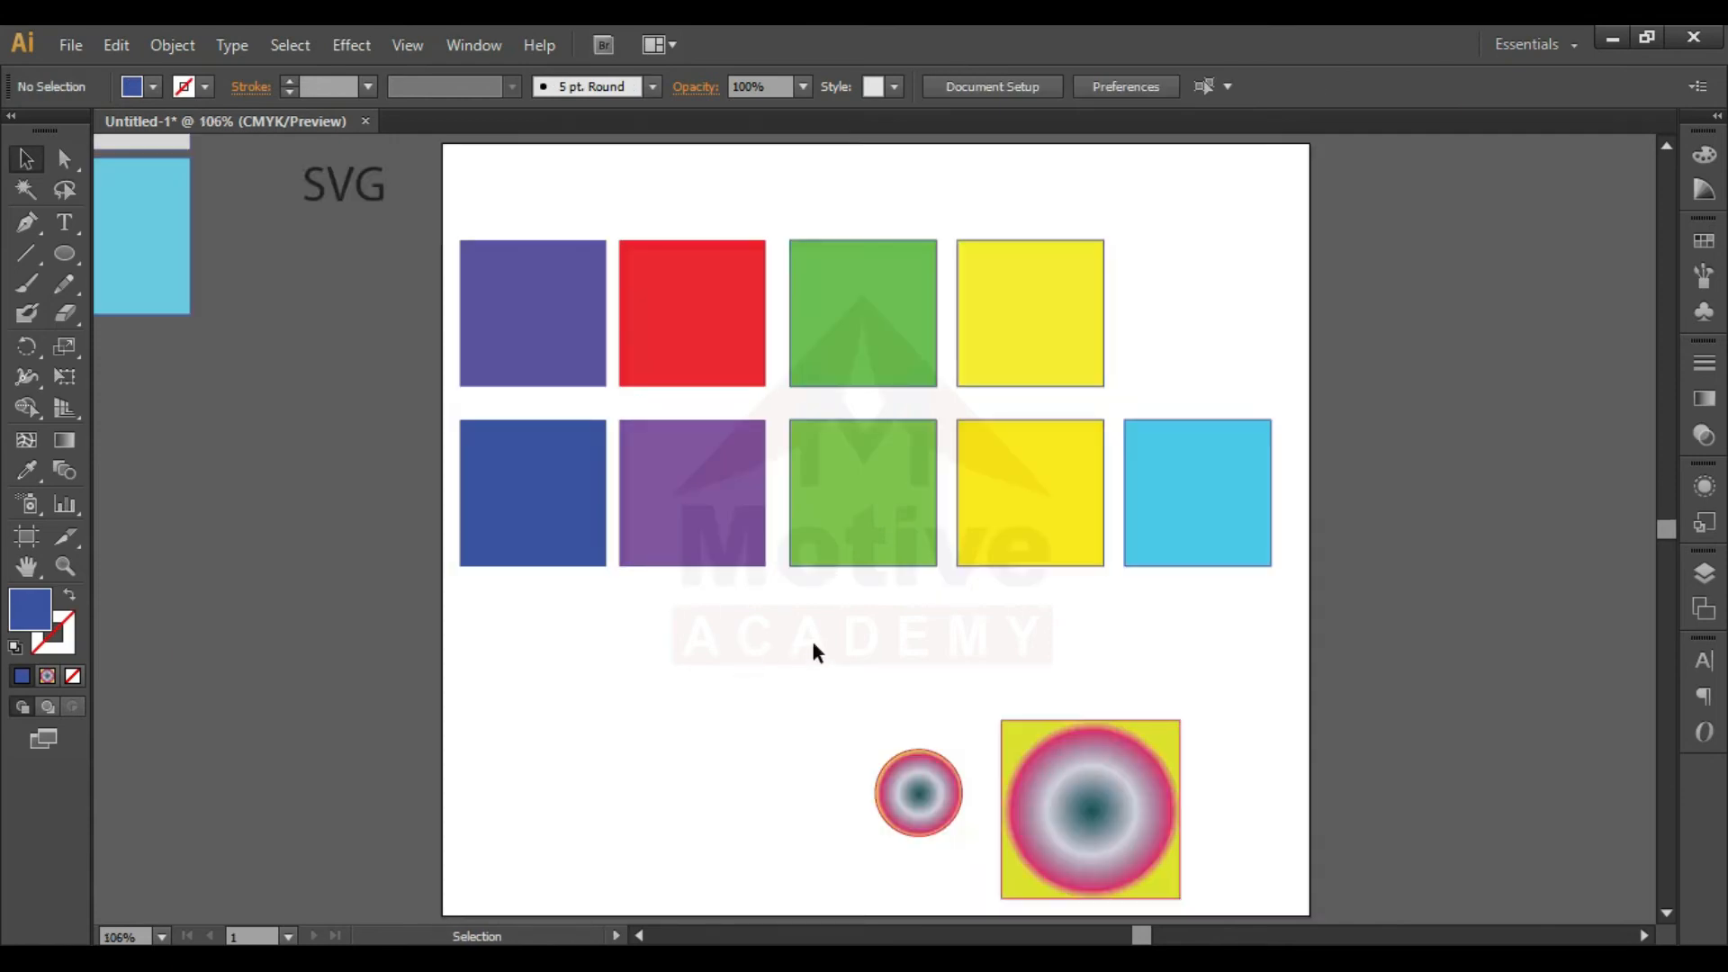
- Start exporting the artwork and name the export file "Classs 04"
click(81, 45)
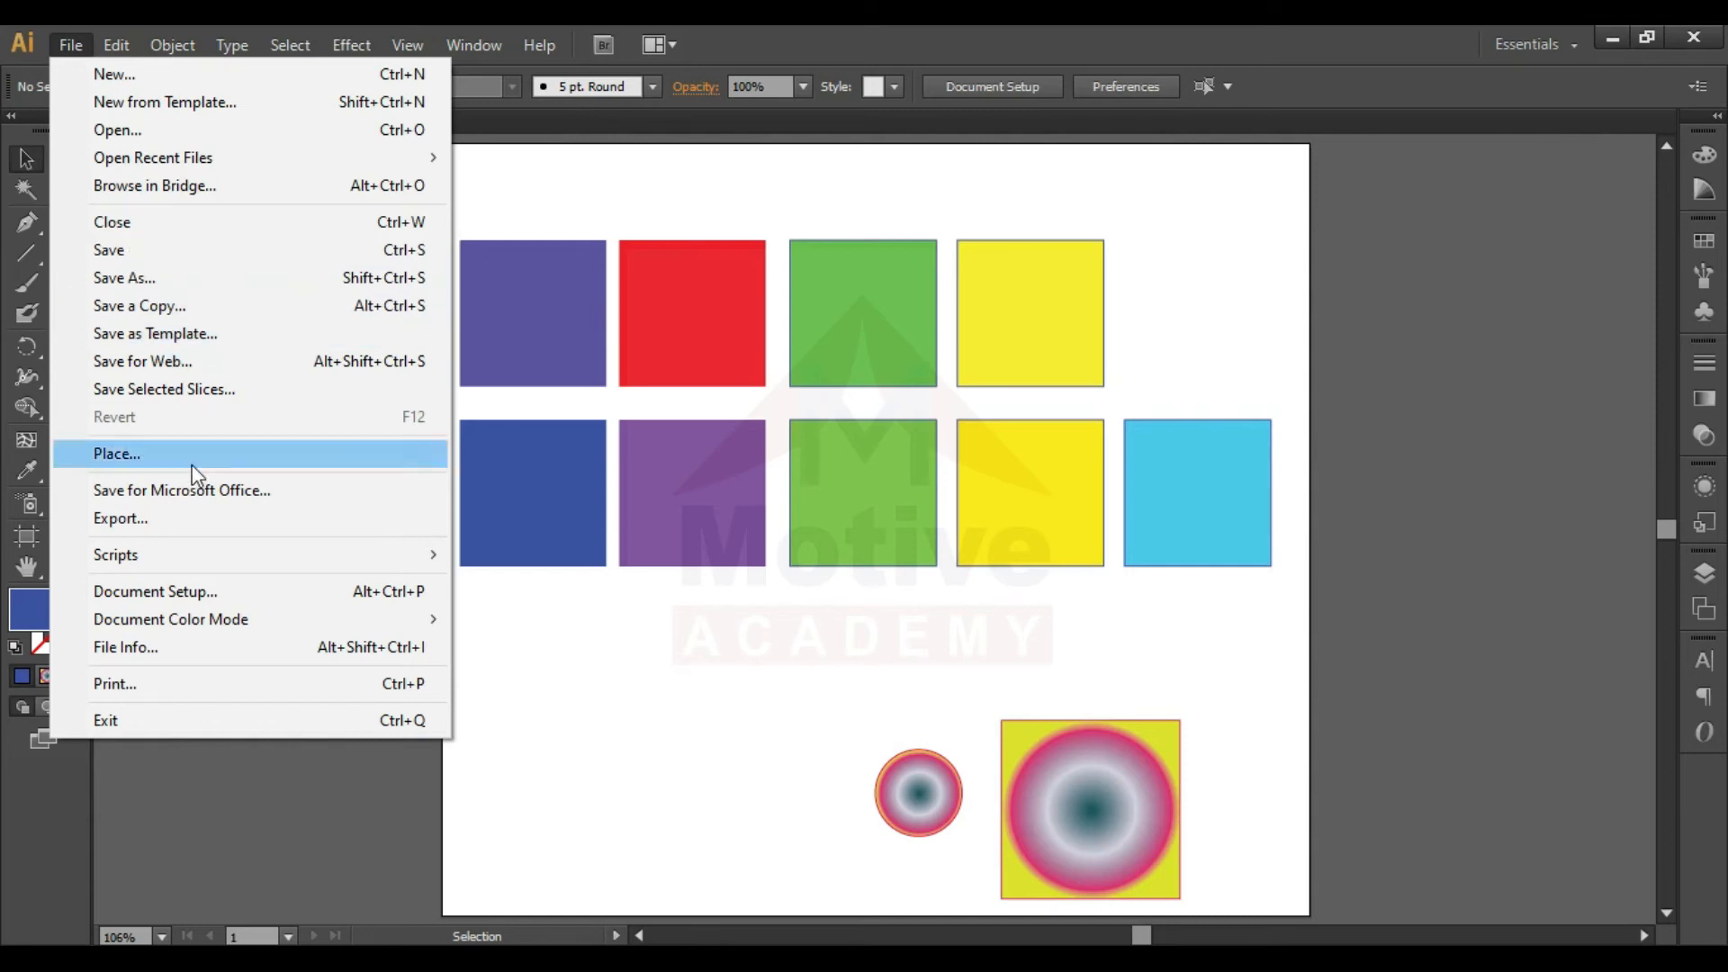
click(249, 517)
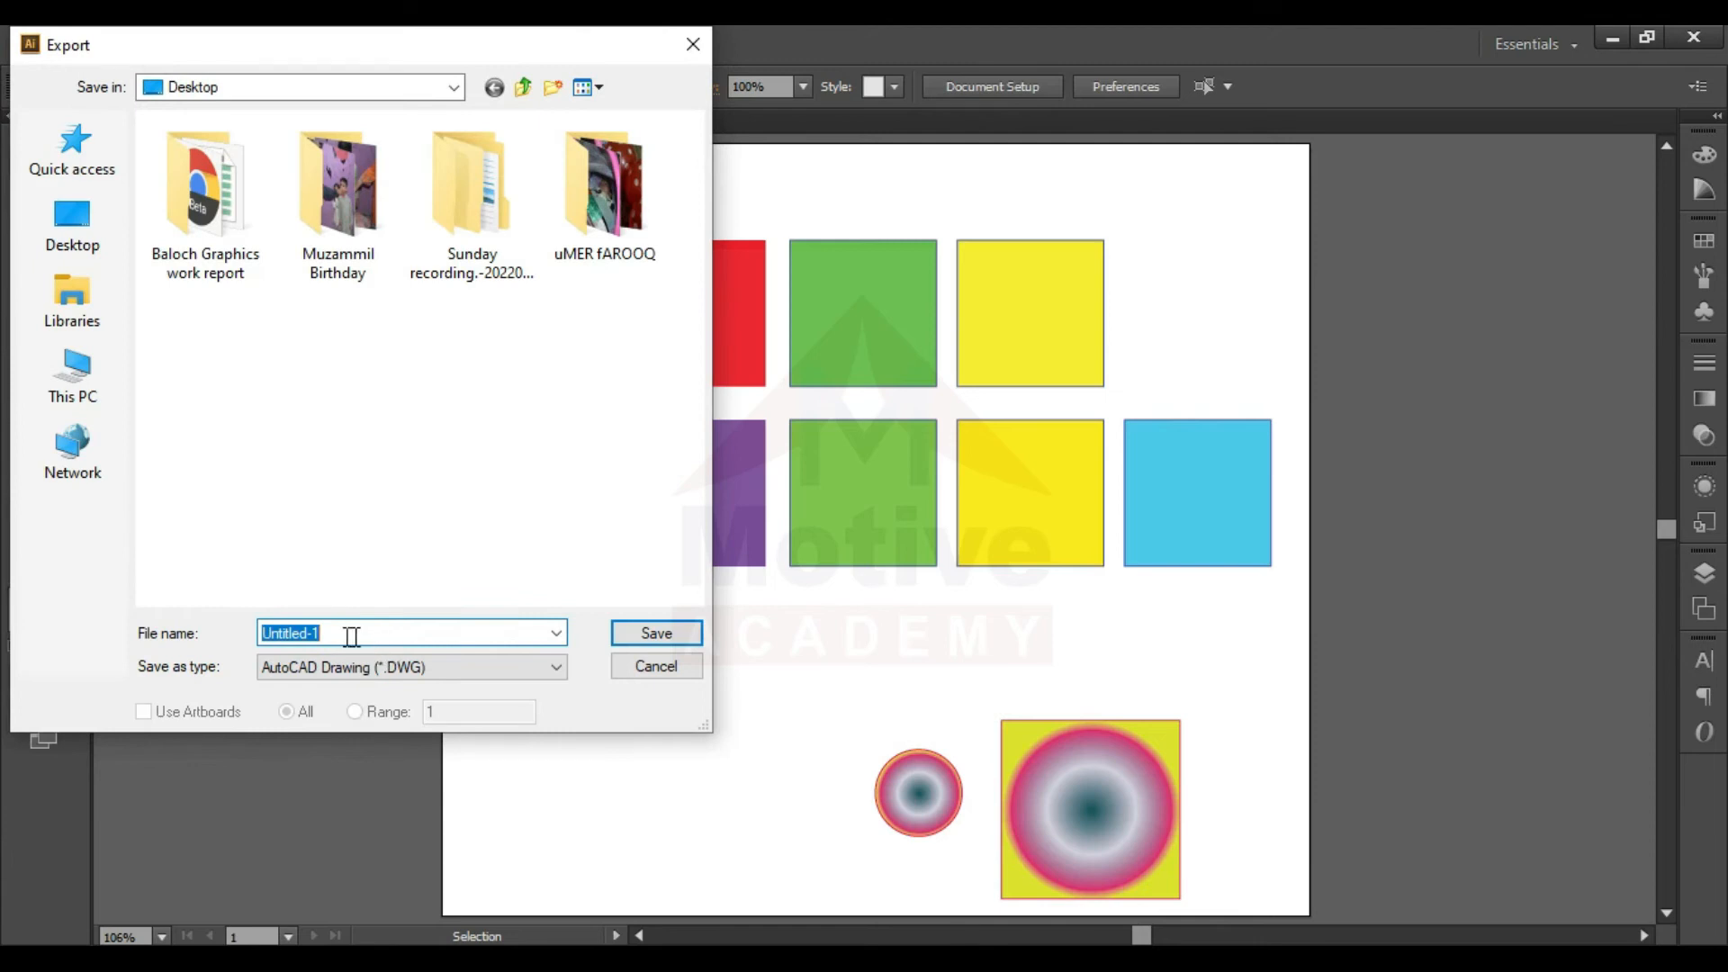
click(90, 231)
click(88, 376)
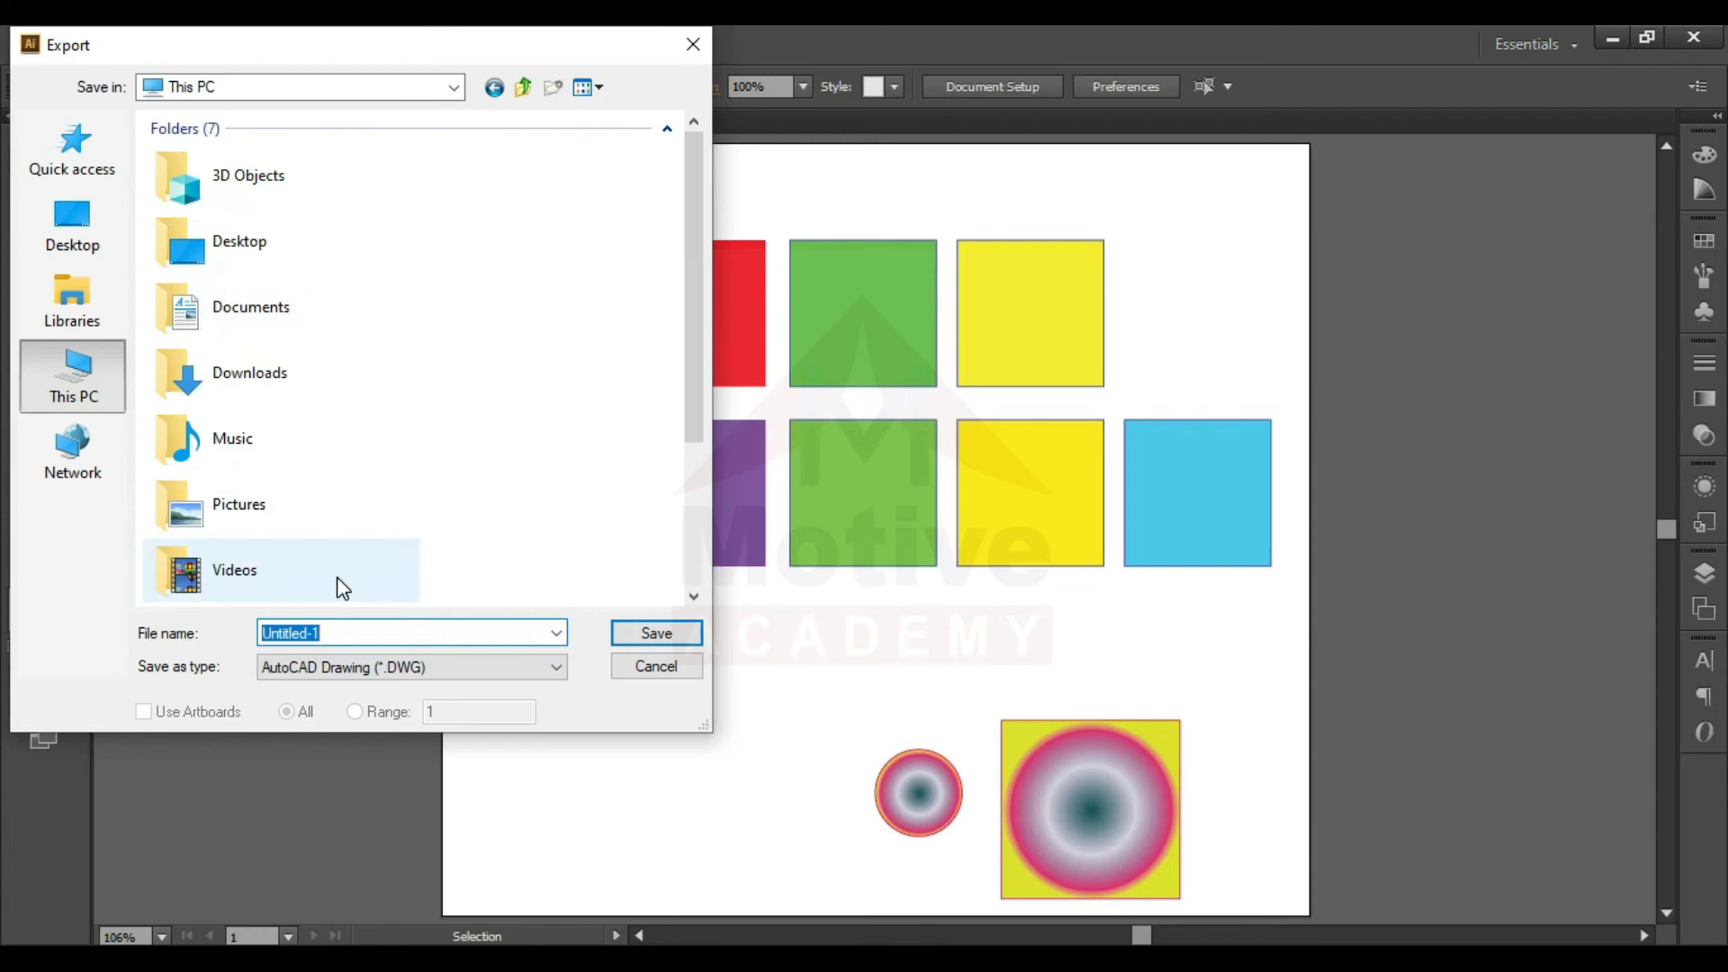
click(356, 631)
key(ctrl+a)
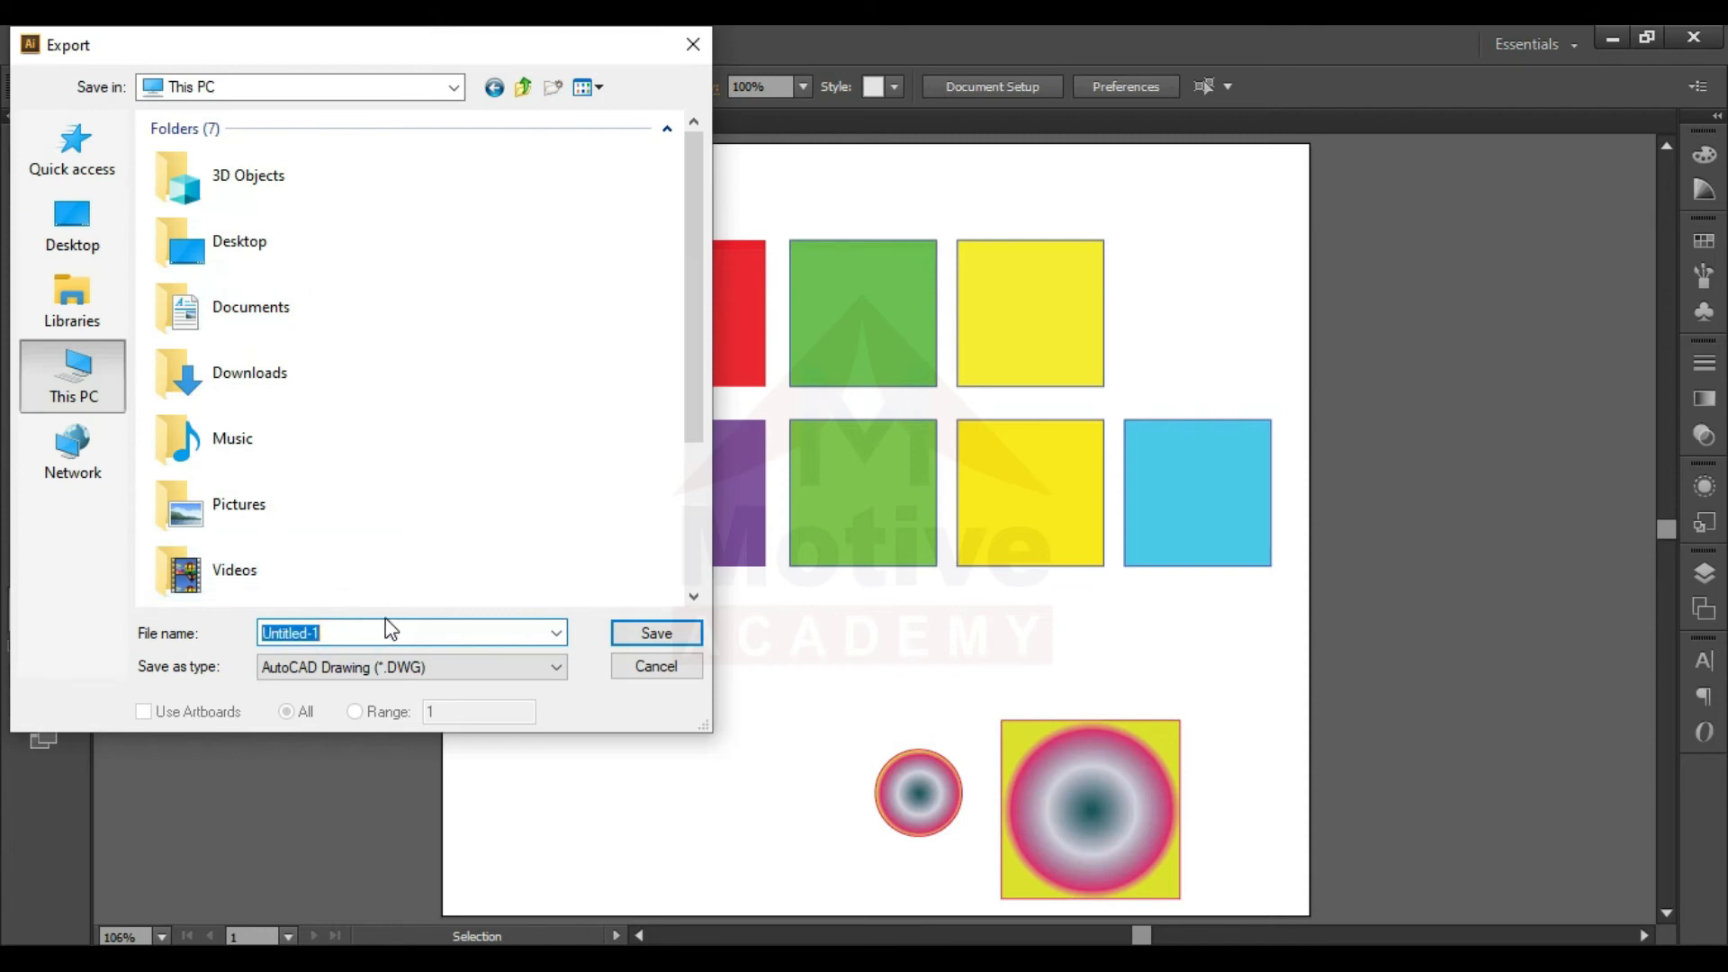
text(Classs)
key(BackSpace)
text(3)
key(BackSpace)
key(BackSpace)
text(04)
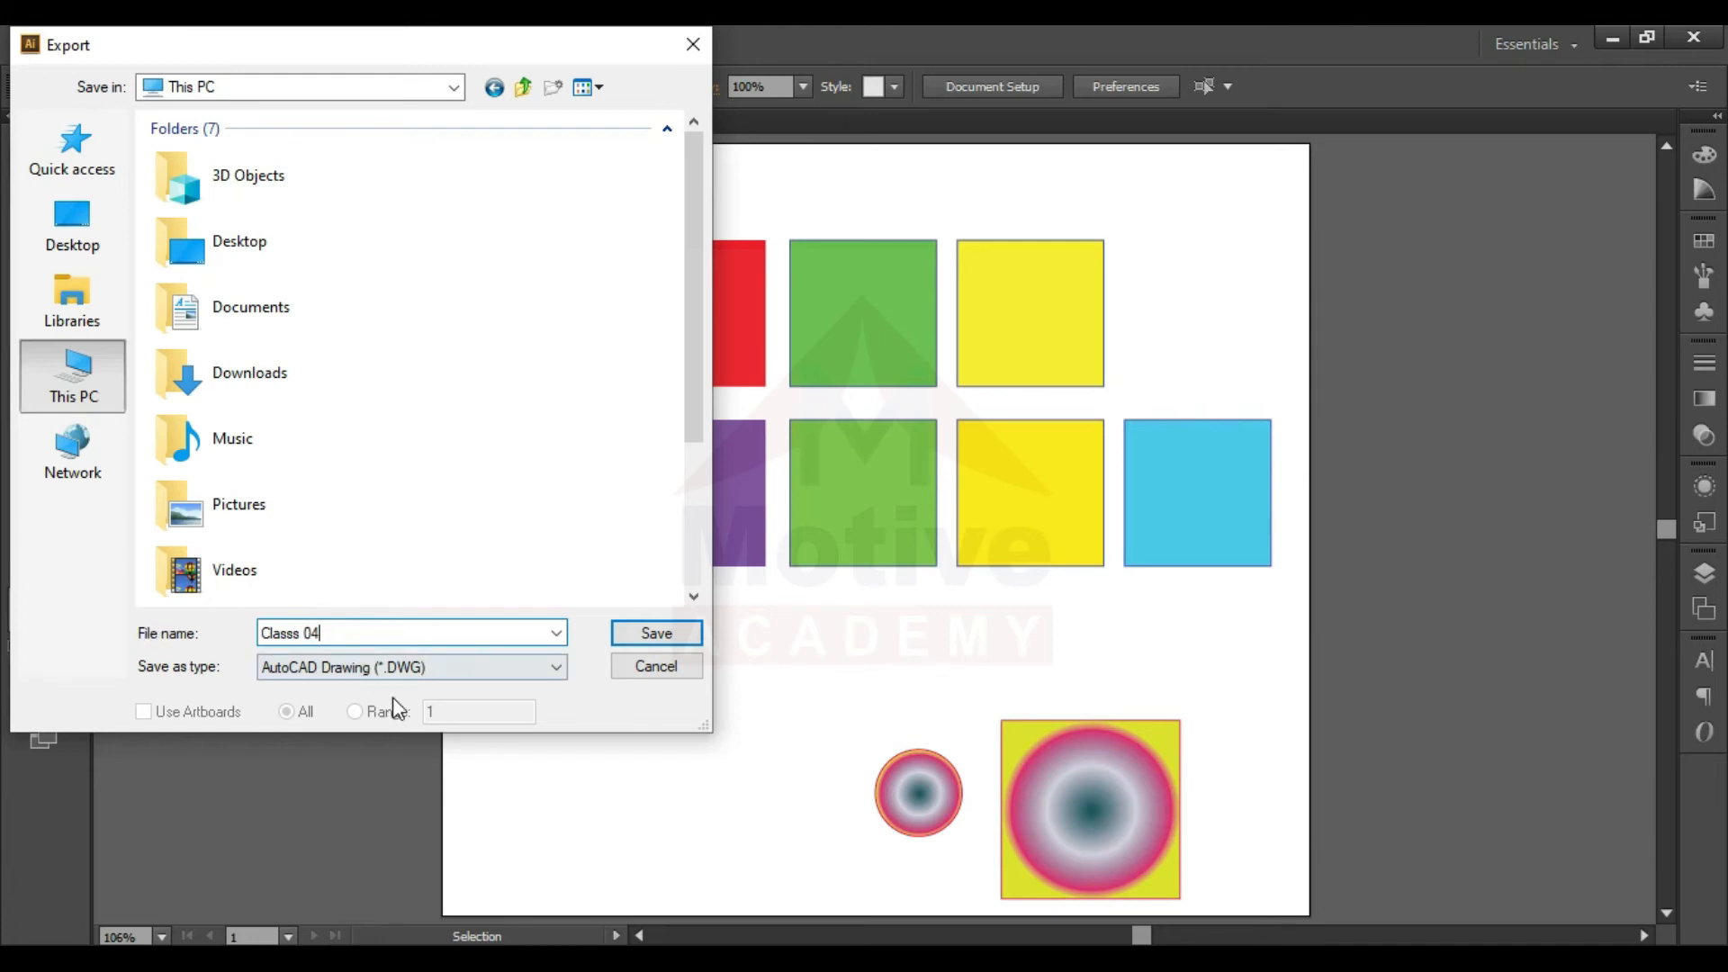
- Export the file to the Desktop in JPEG format, using artboards with the All option
click(416, 668)
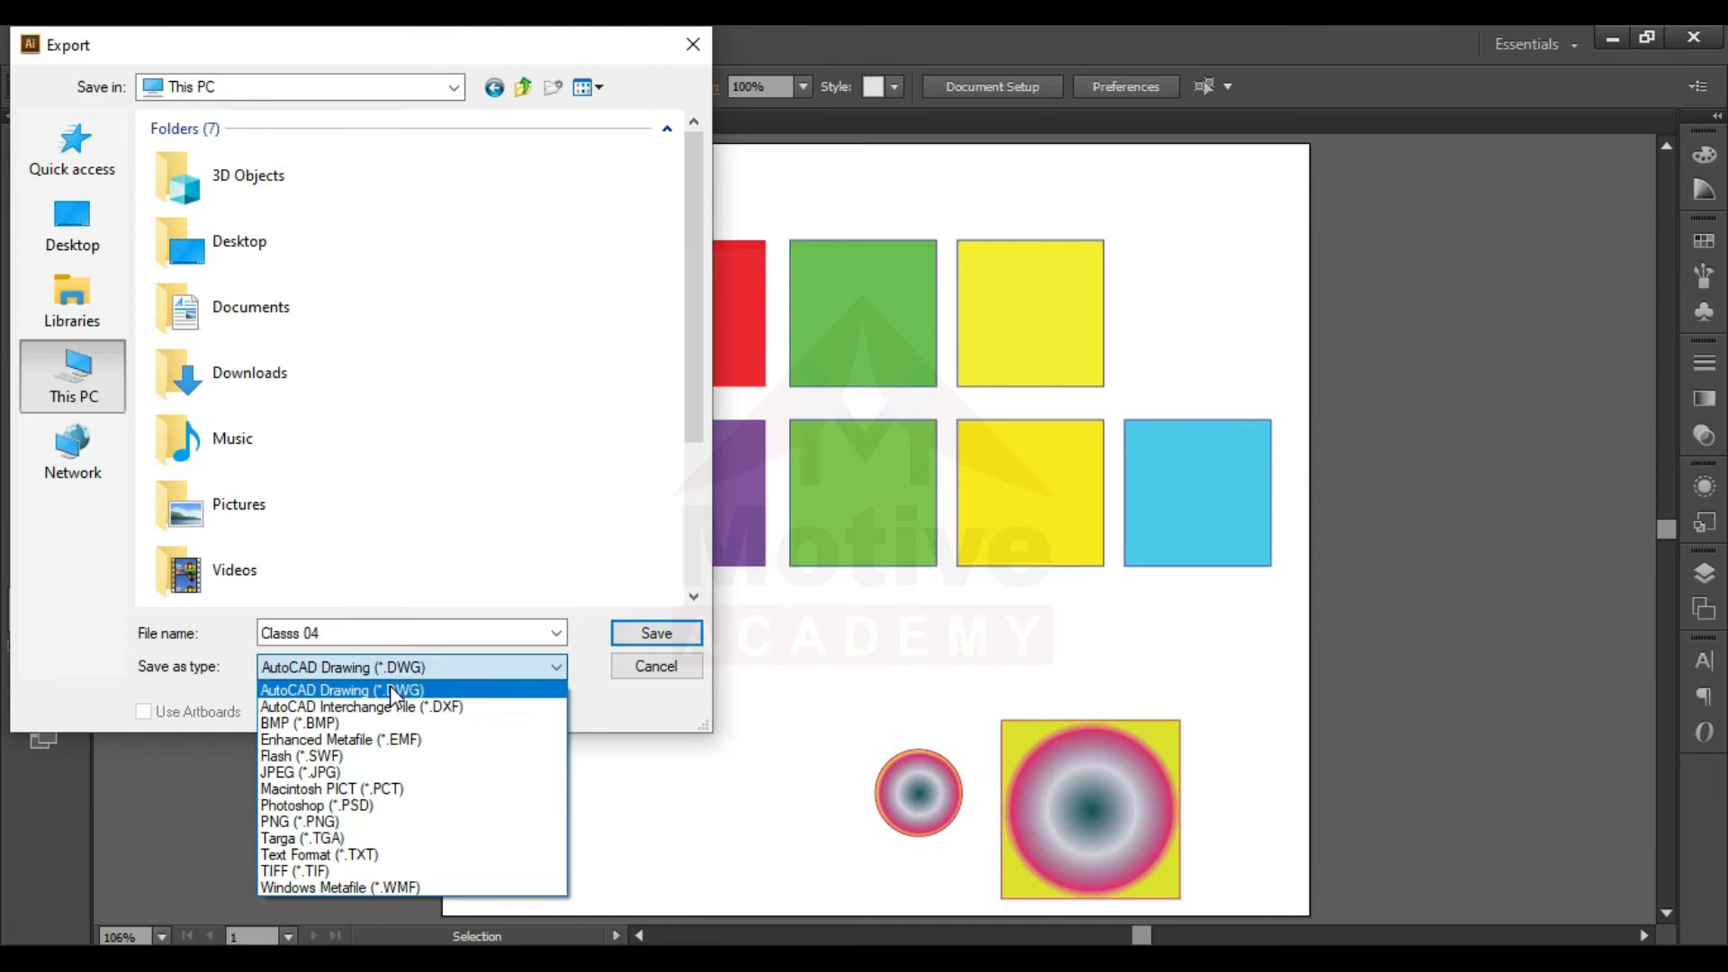
click(313, 775)
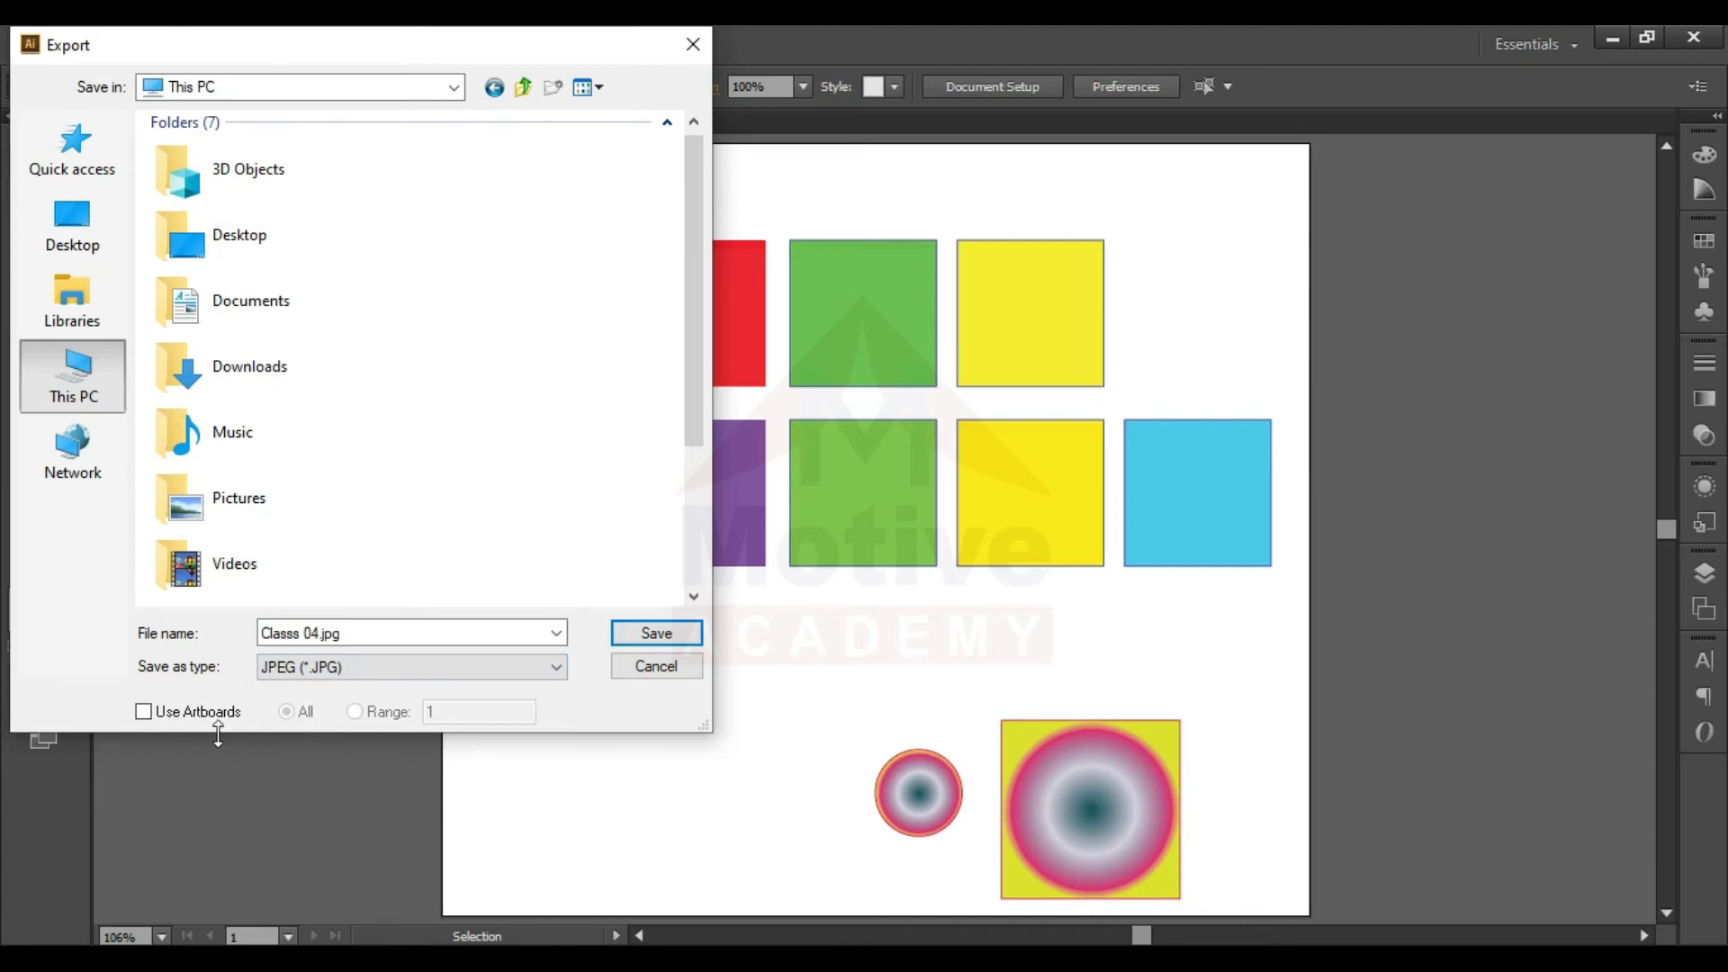
click(182, 714)
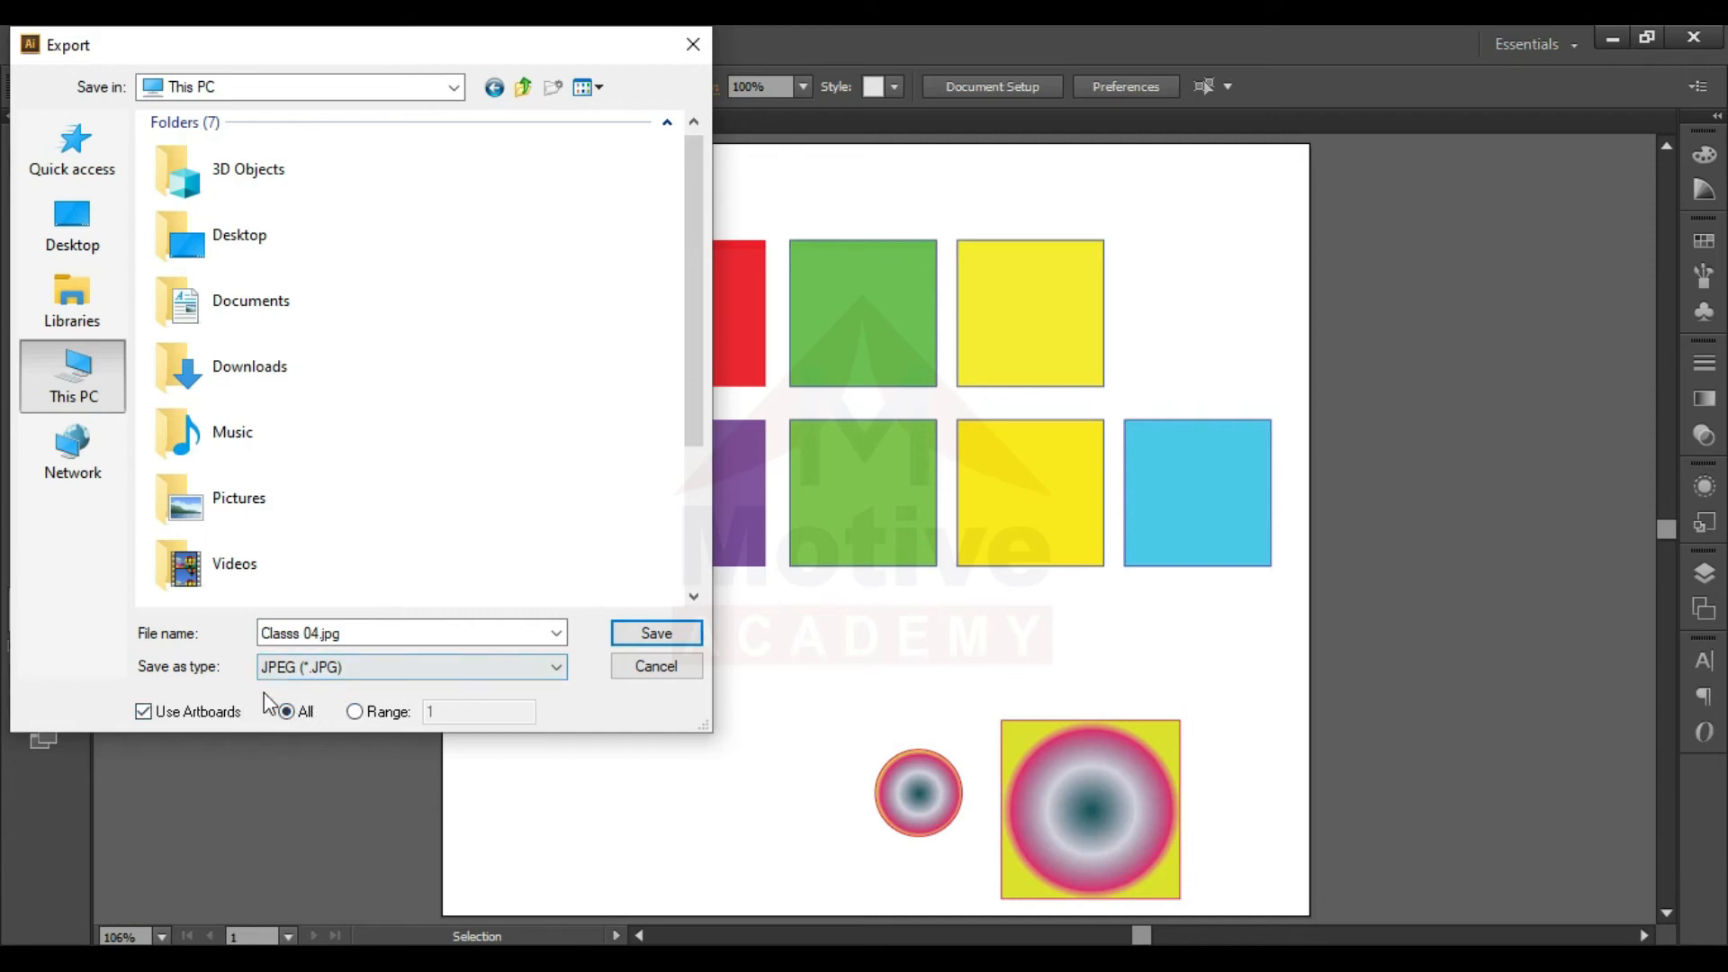
click(220, 714)
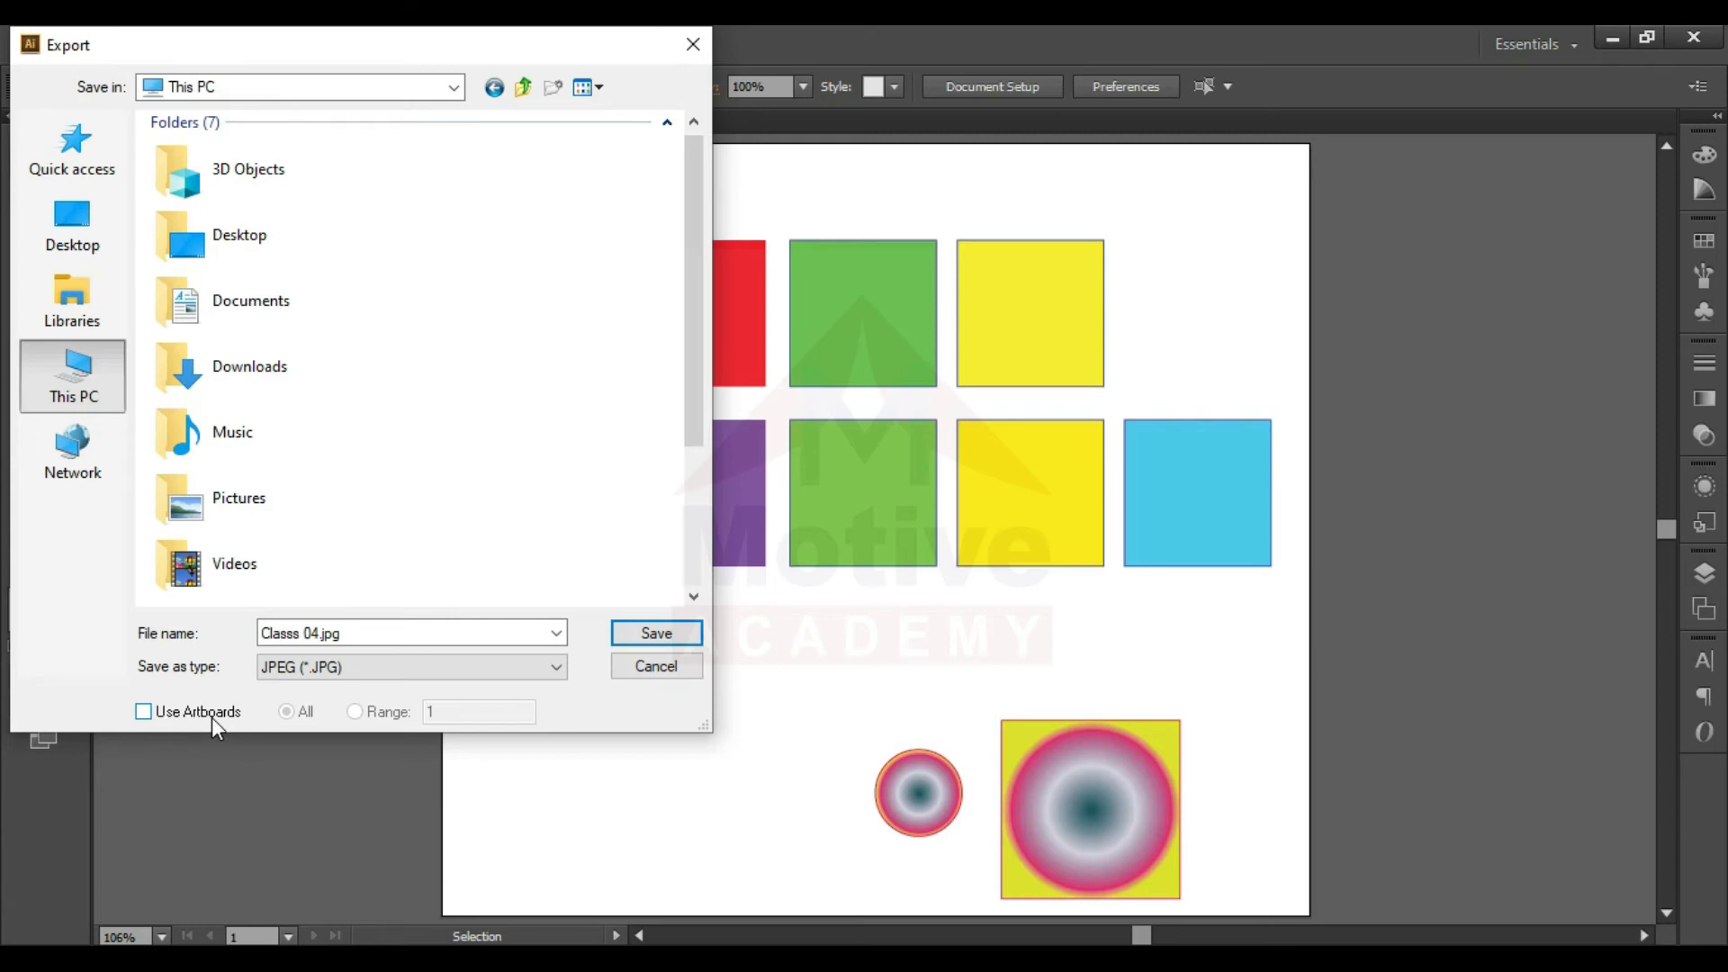
click(212, 717)
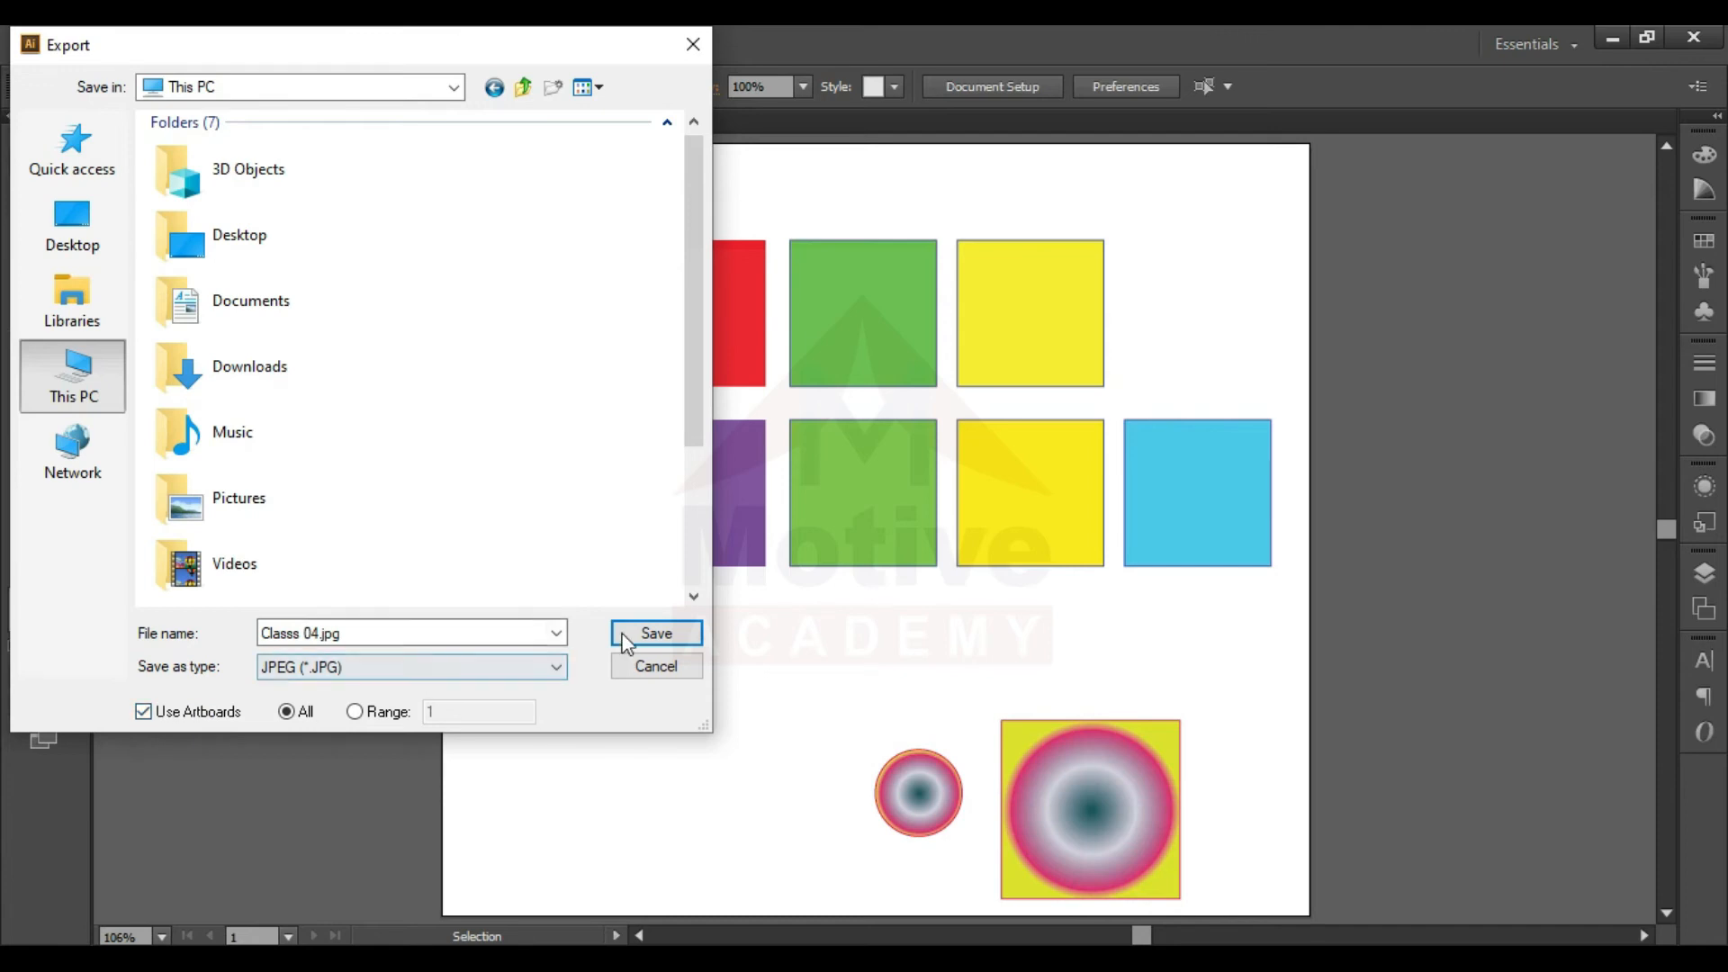
click(72, 227)
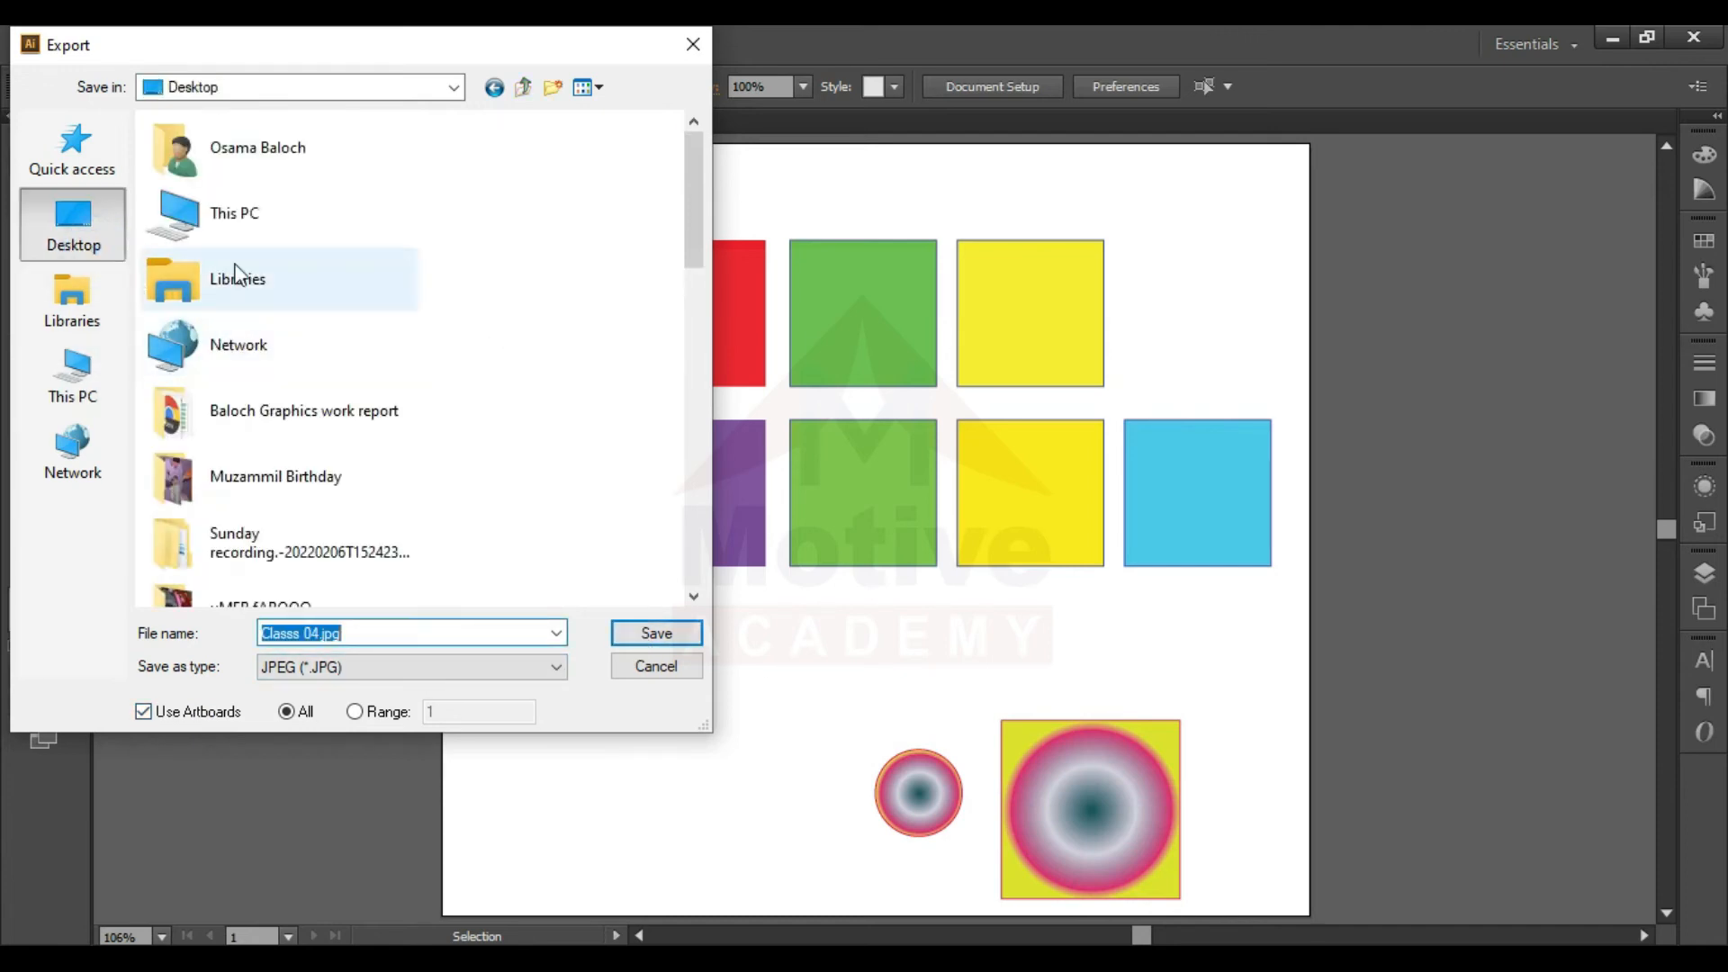
click(664, 632)
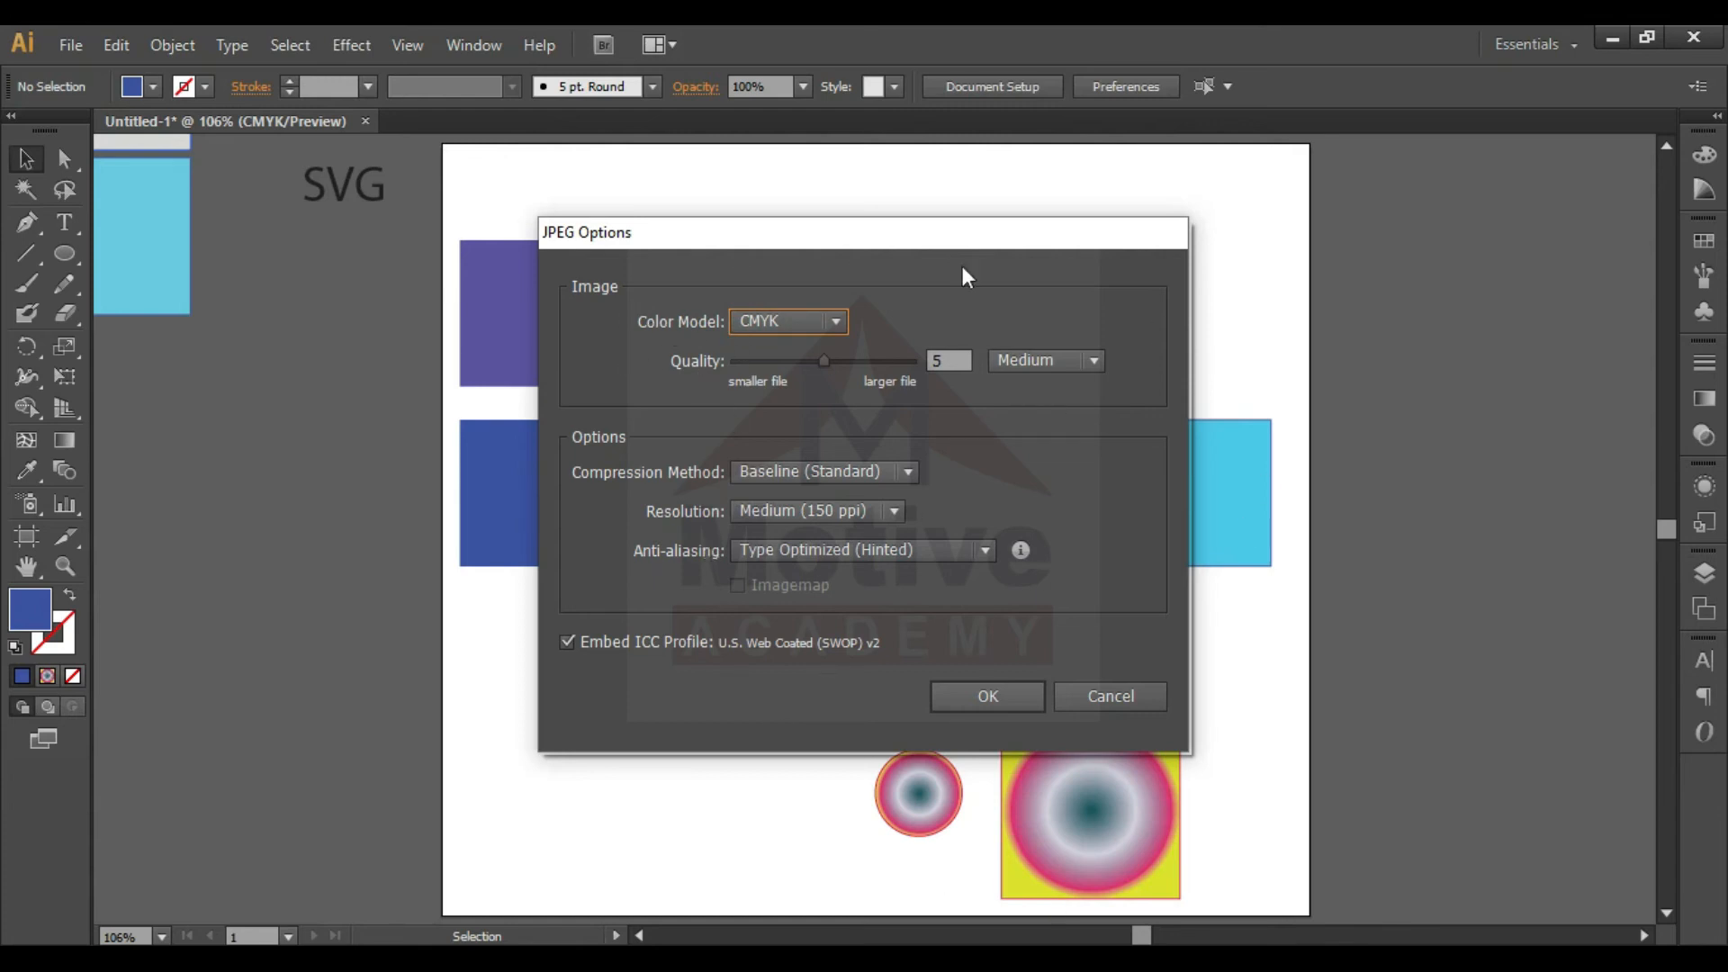
- Keep the JPEG color model at CMYK and raise the export quality to 10 (Maximum)
click(798, 317)
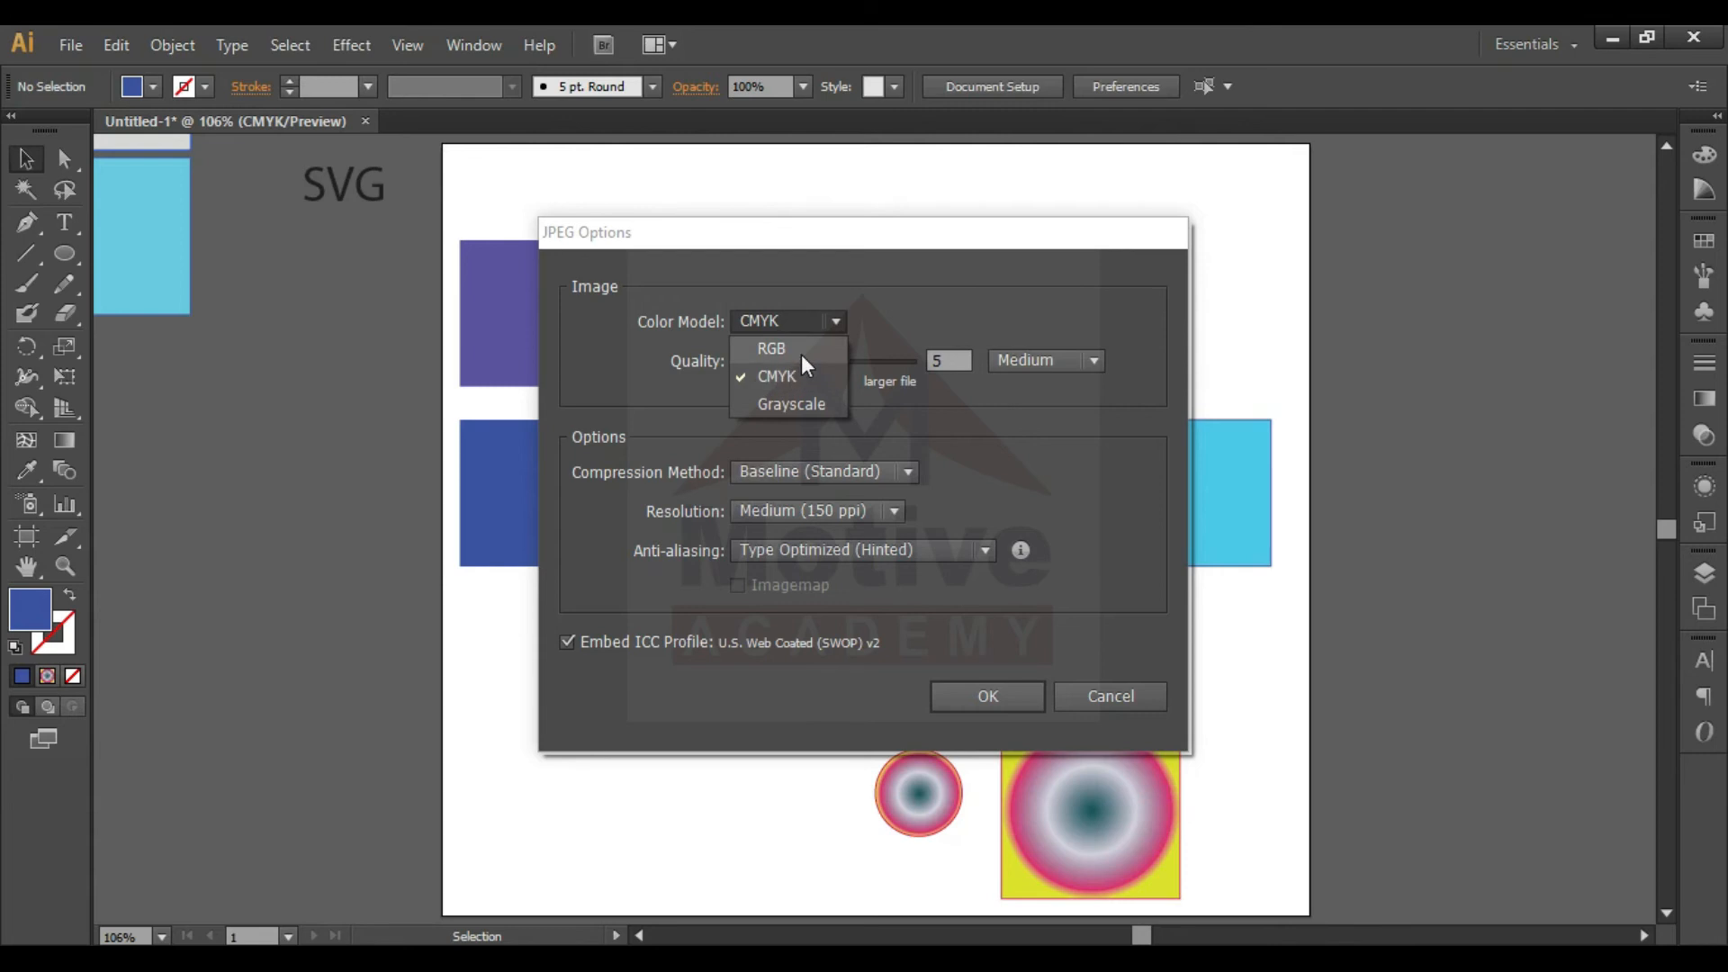
click(761, 374)
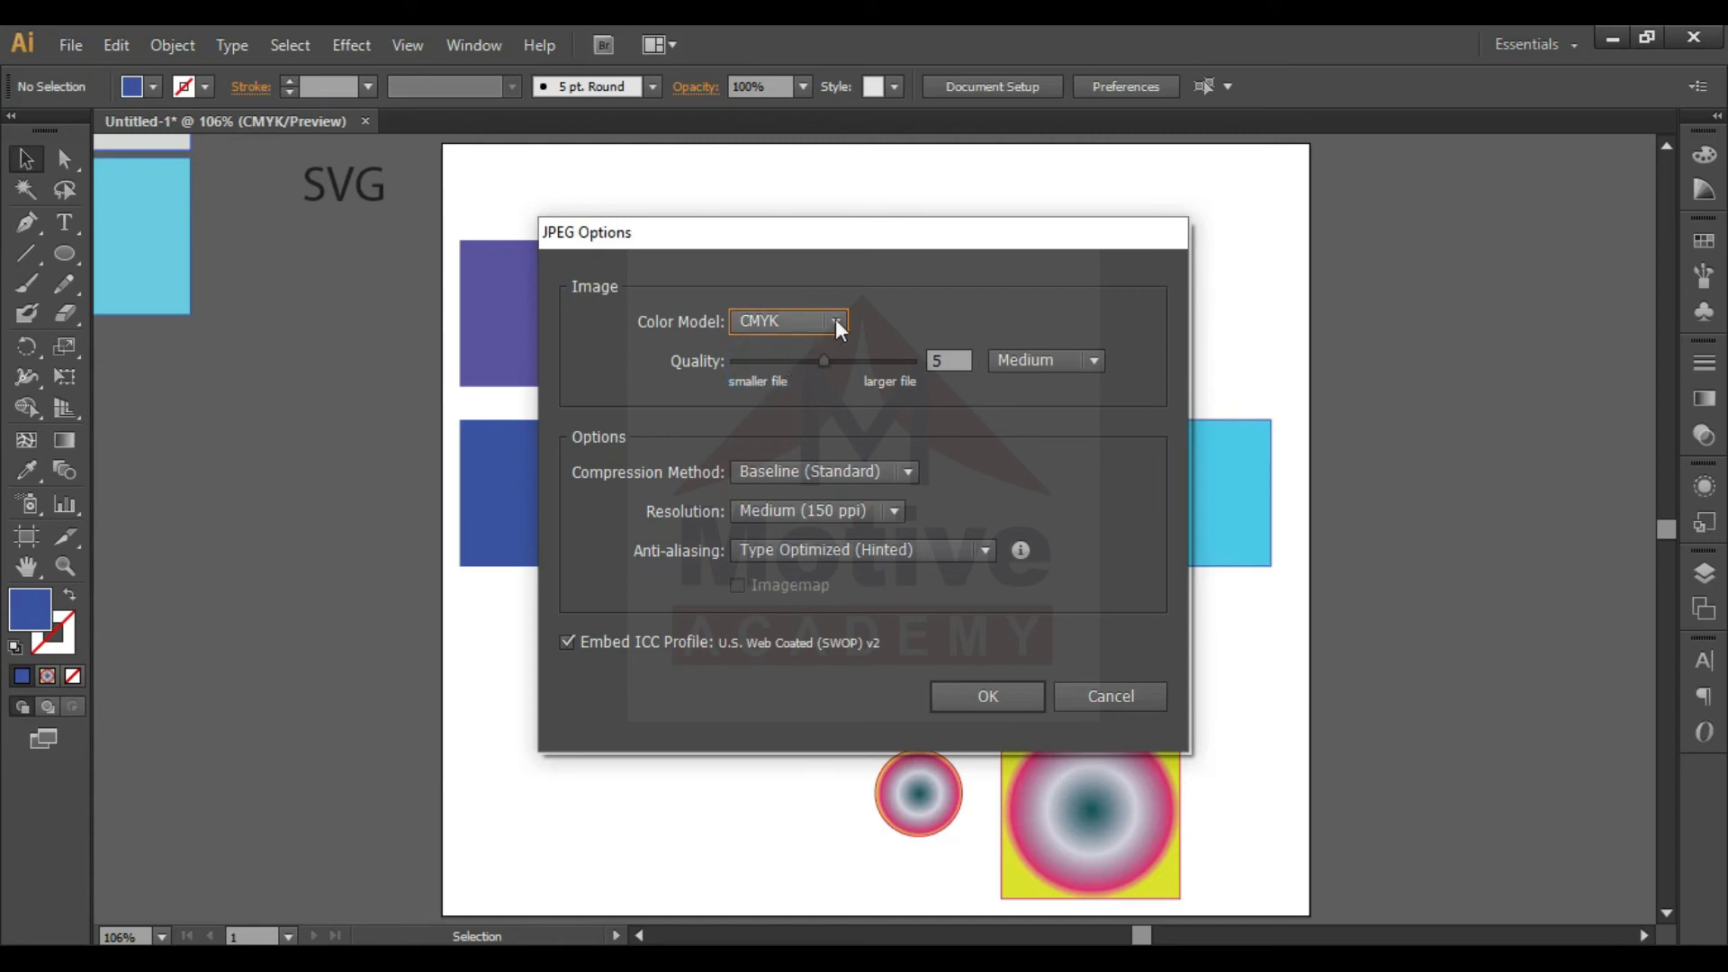
drag(887, 360, 823, 364)
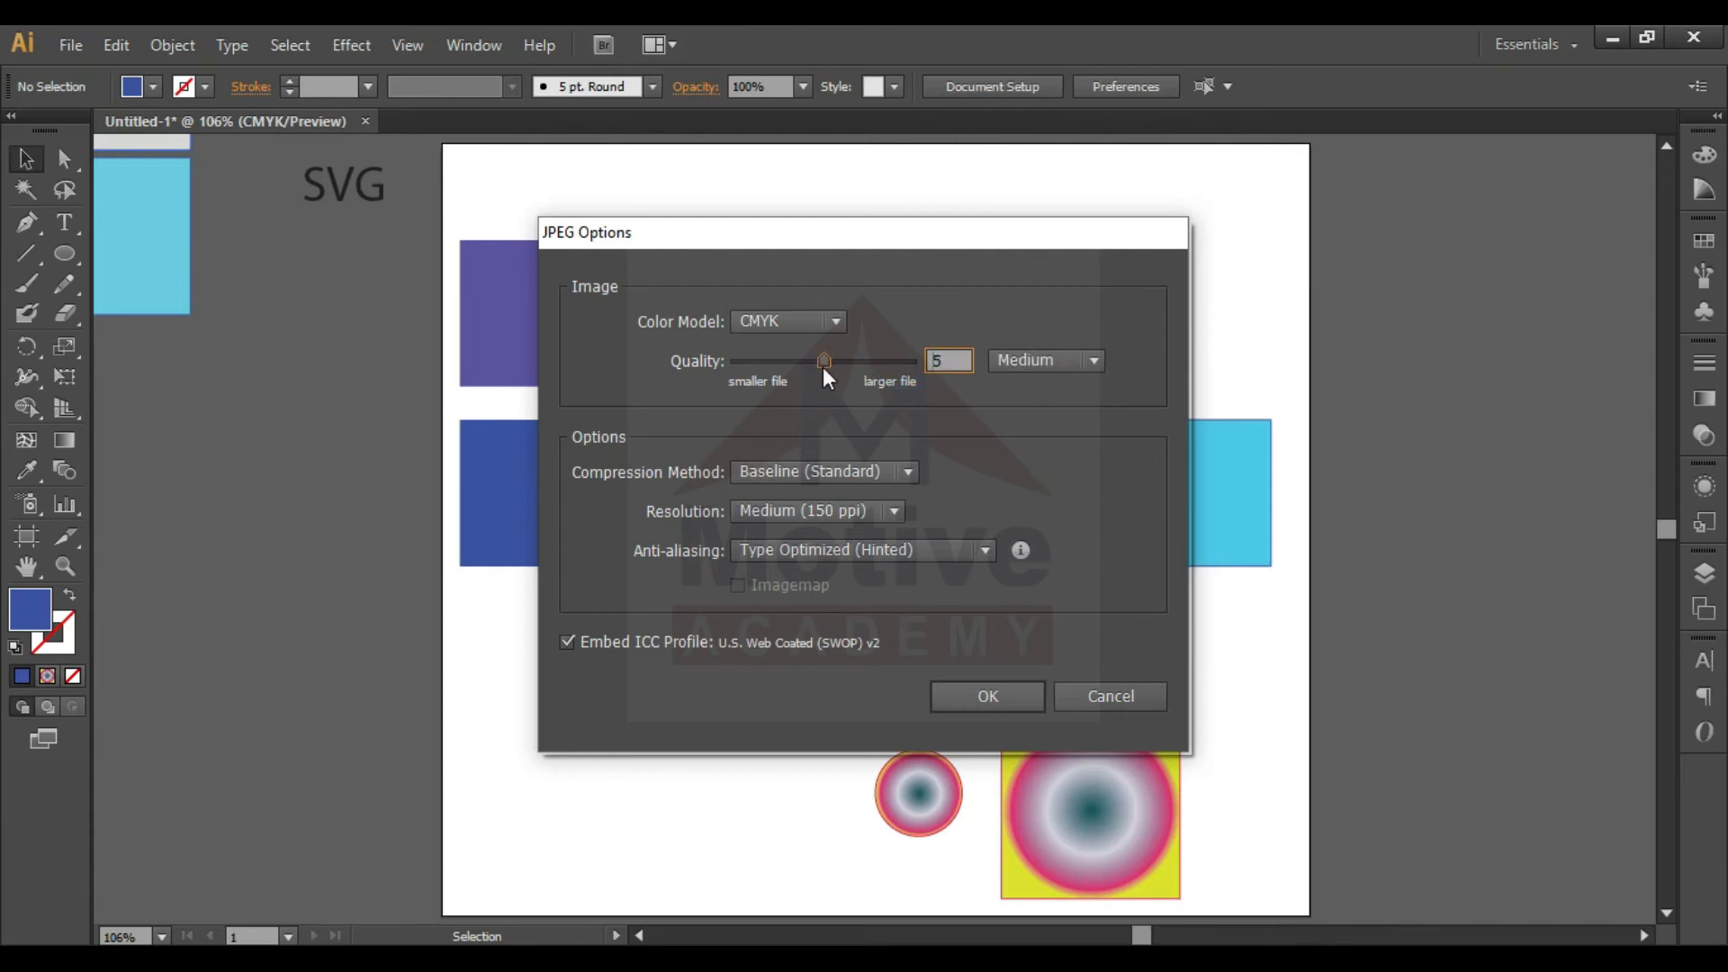
drag(823, 367, 914, 370)
- Set the compression method to Progressive, keep the resolution at Medium (150 ppi), and complete the JPEG export
click(824, 468)
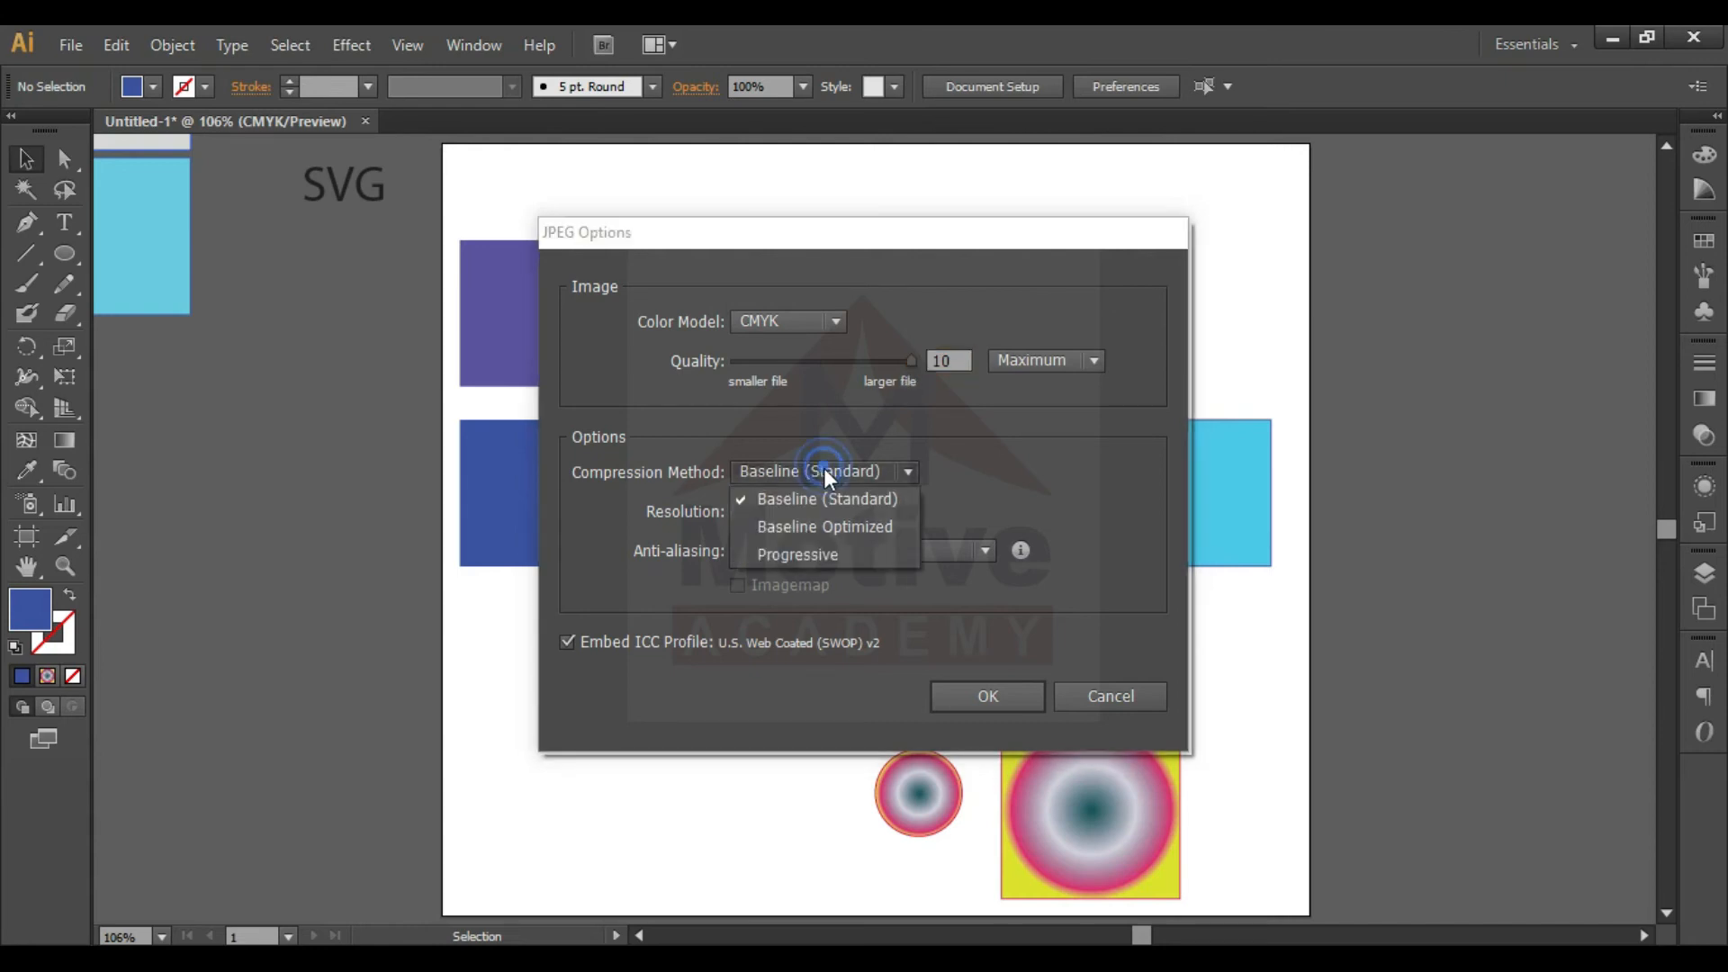
click(792, 555)
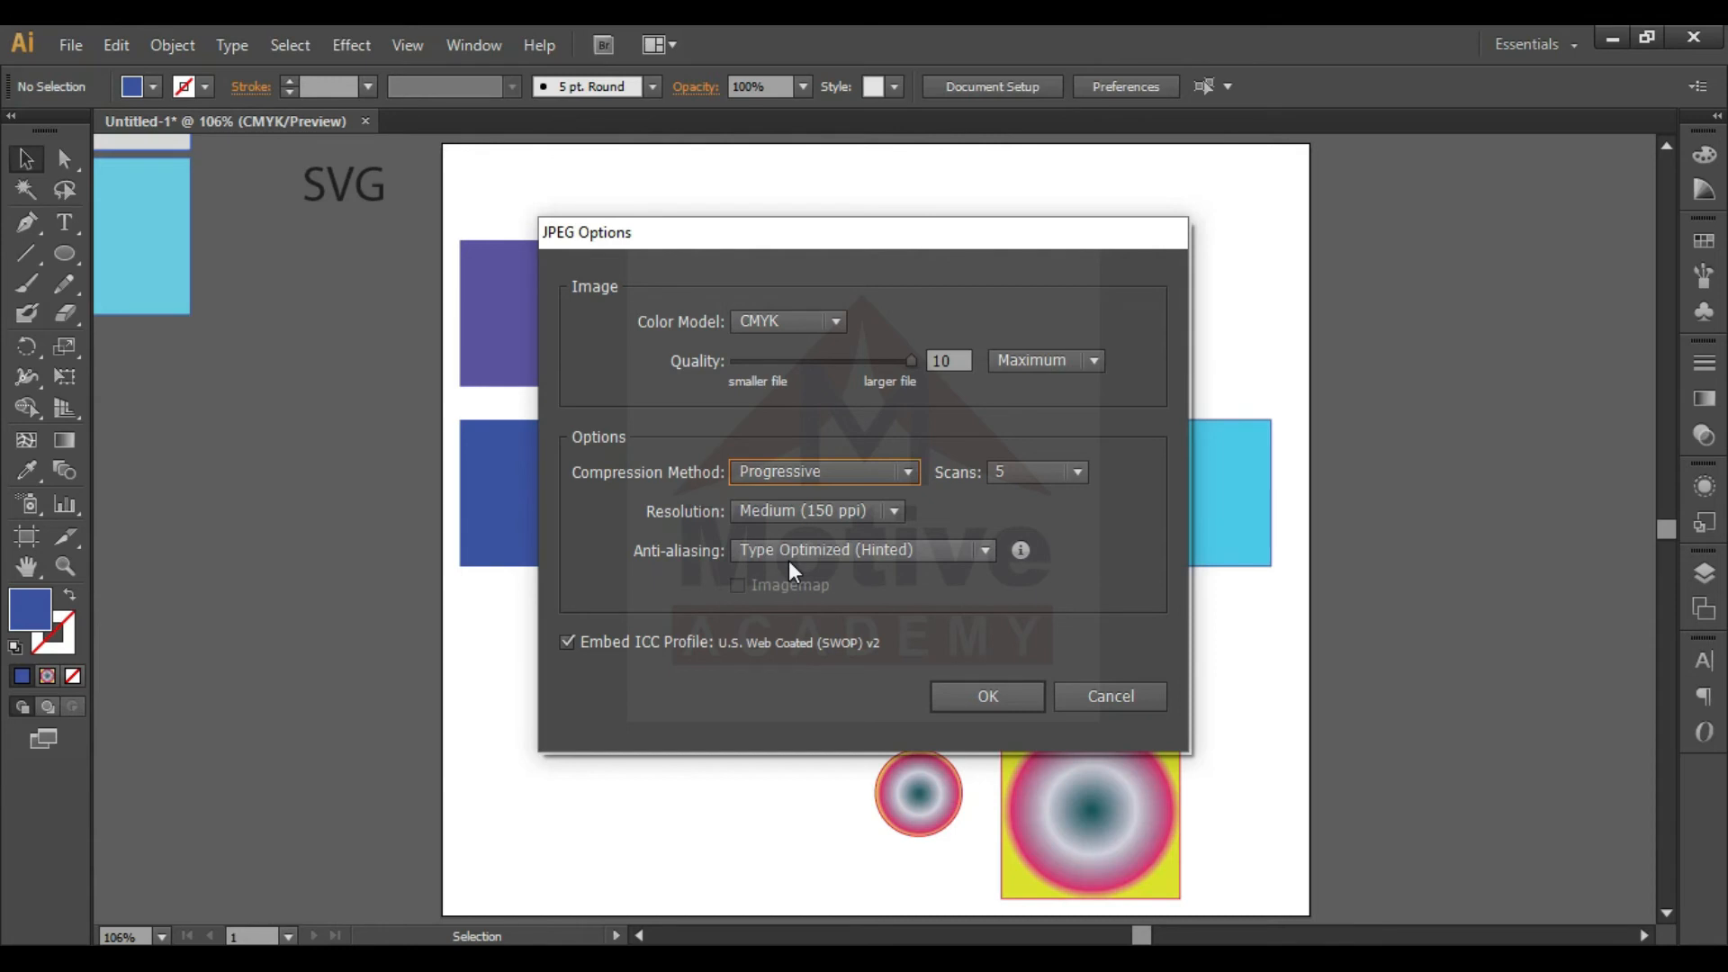
click(843, 506)
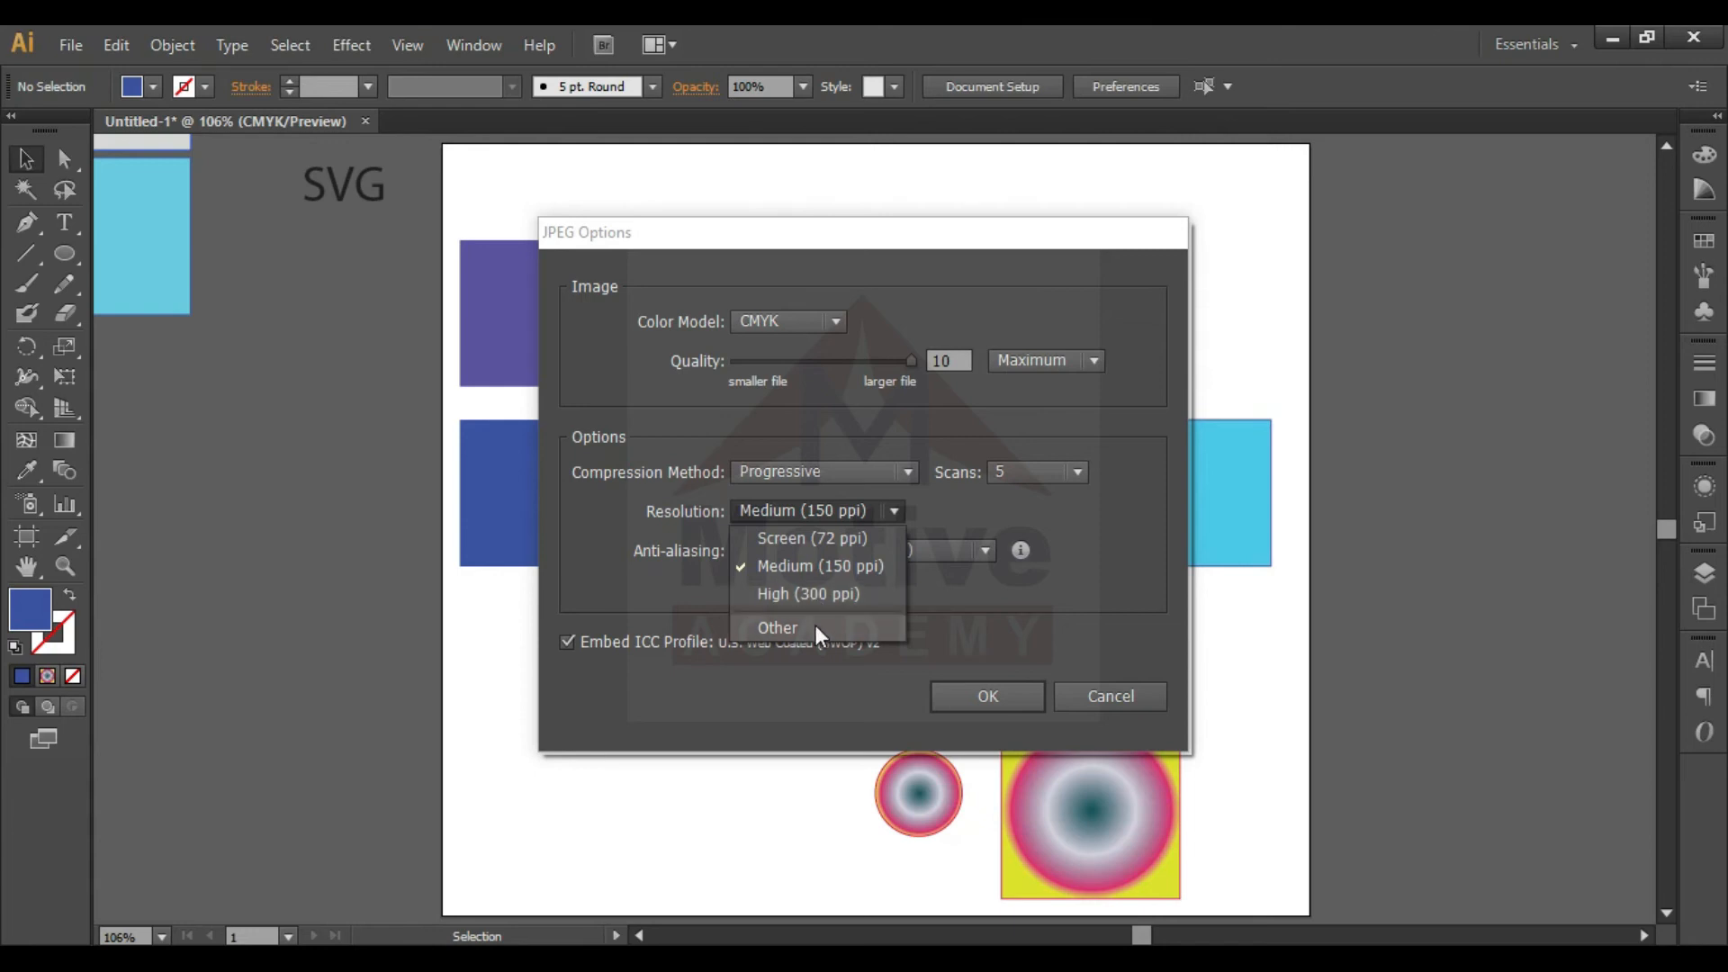
click(1091, 560)
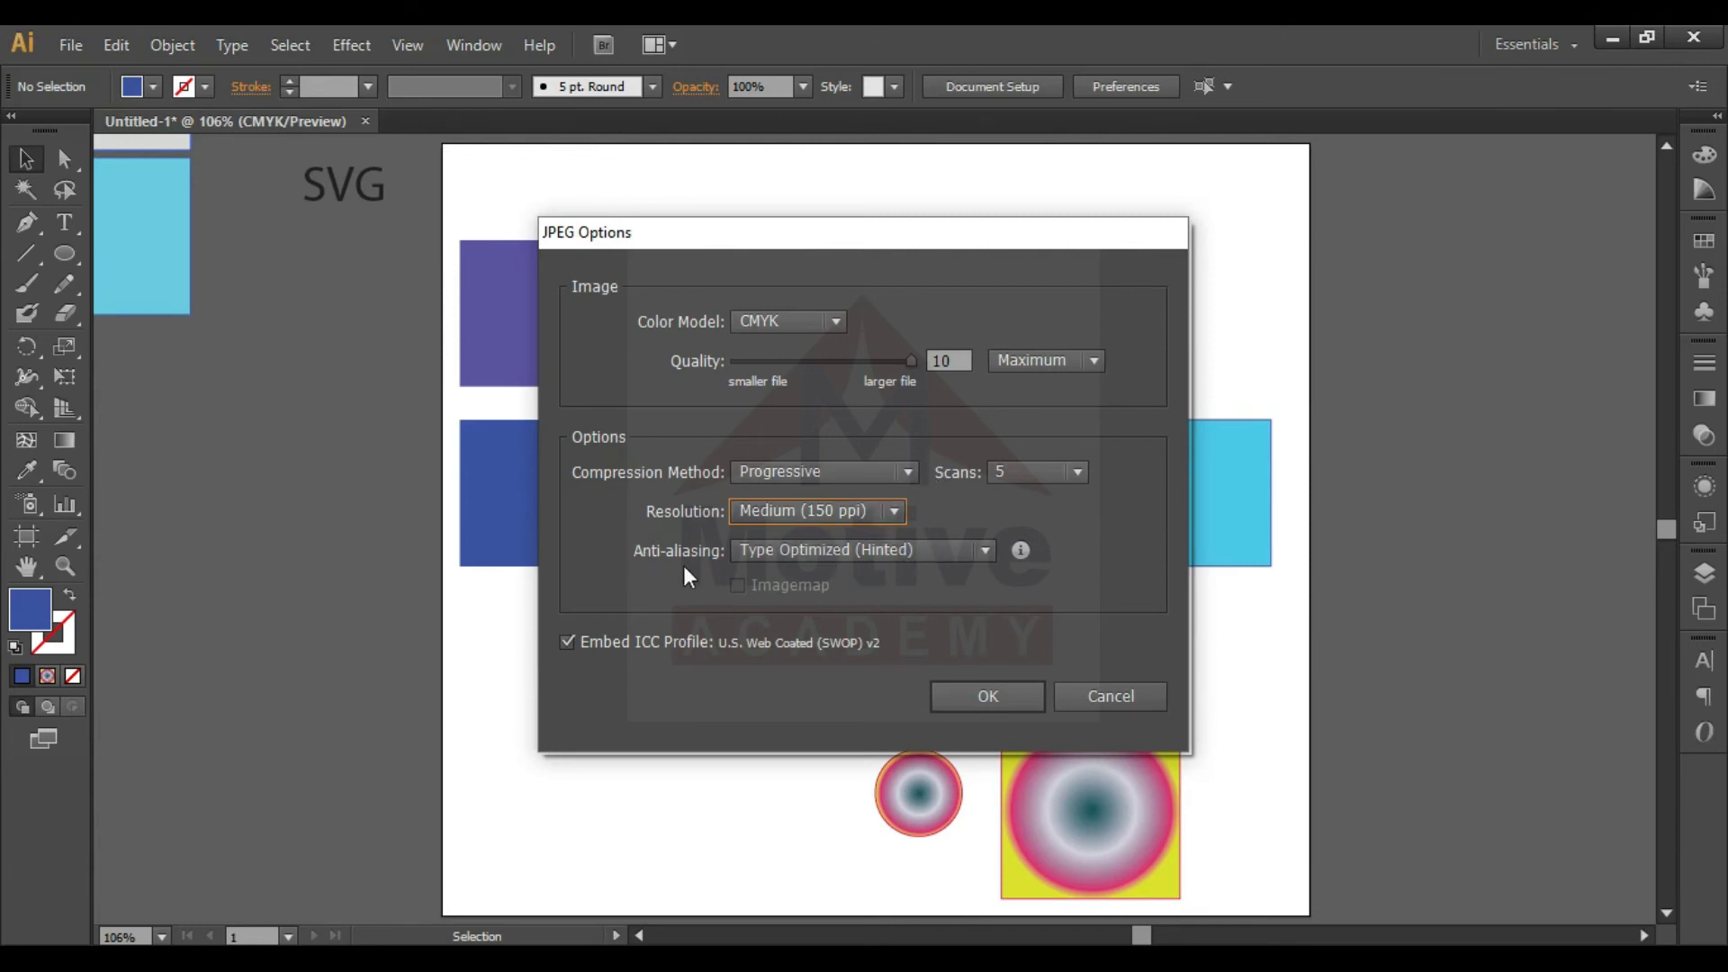
click(961, 695)
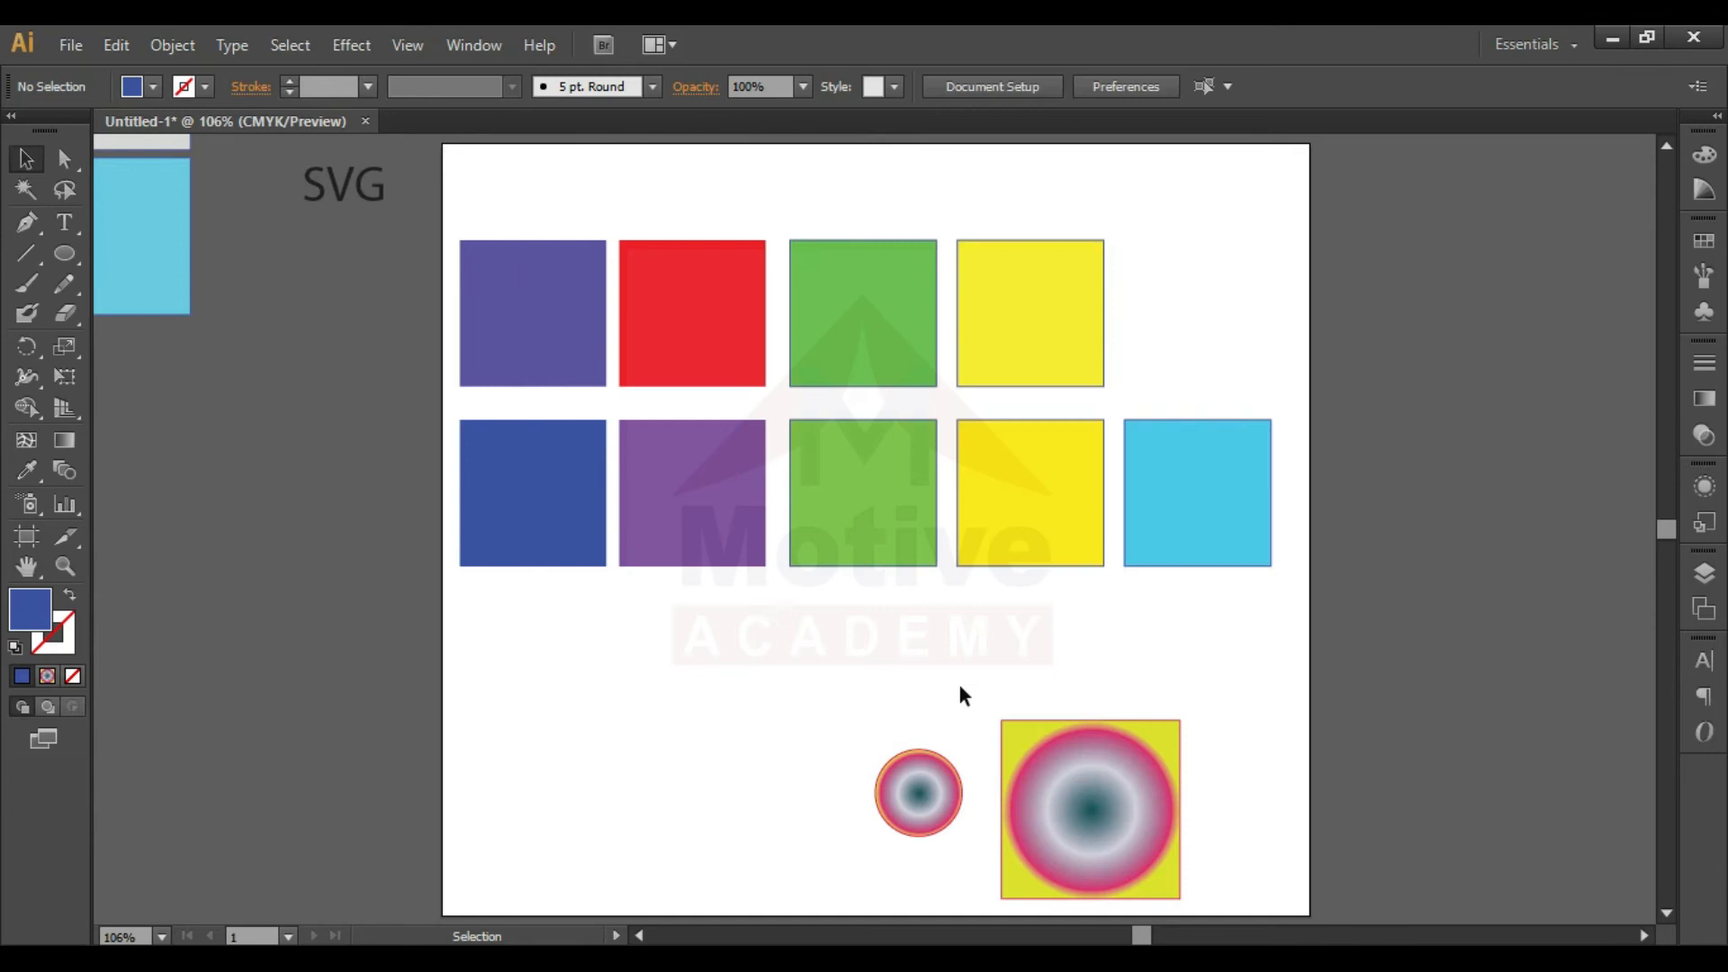
- Open the exported "Classs 04-01" image from the desktop, inspect its edges up close, and return to Illustrator
click(1607, 38)
click(764, 729)
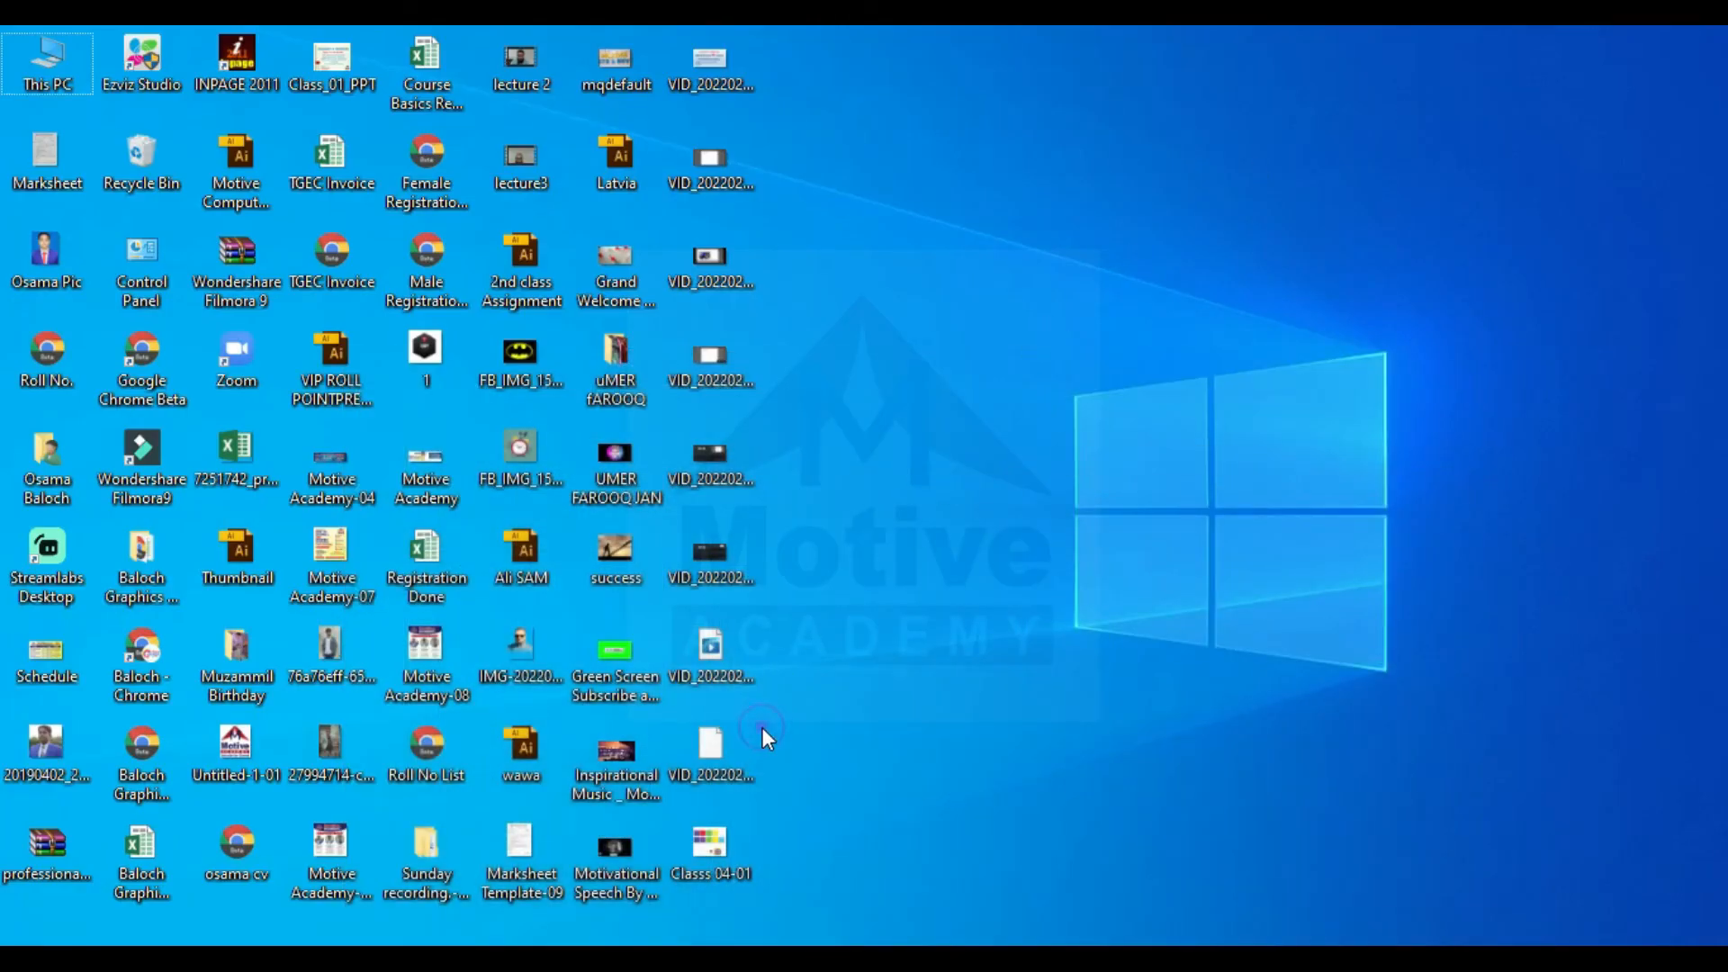
double_click(709, 862)
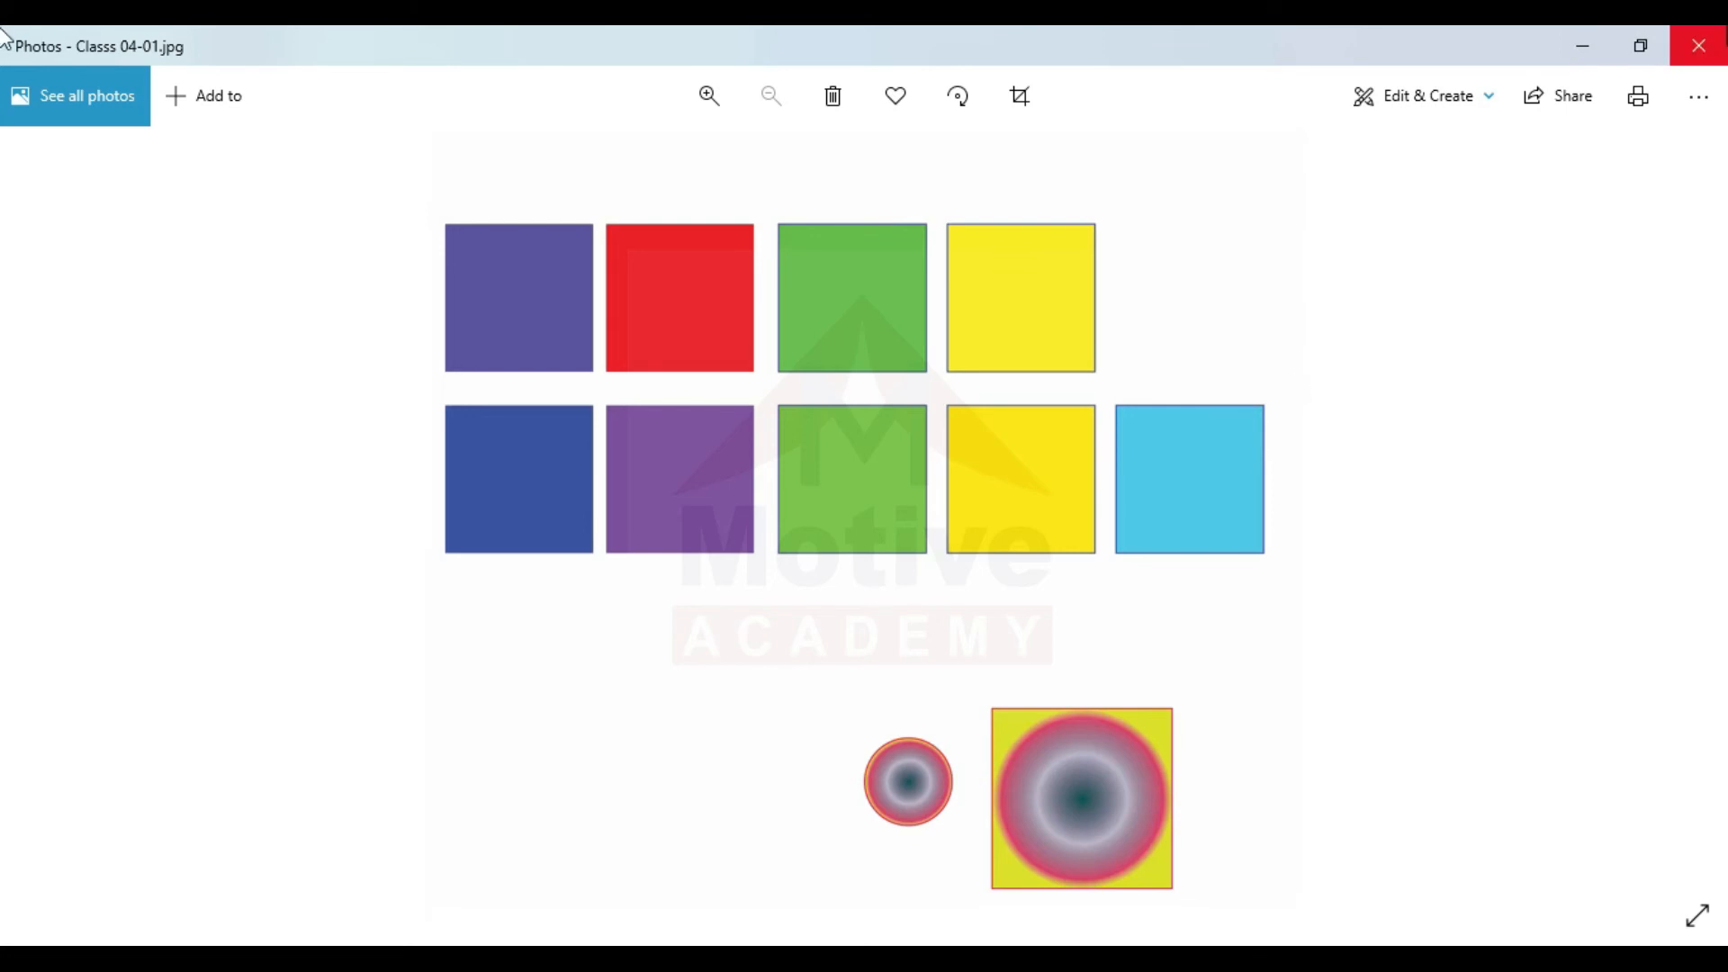
scroll(1172, 454, up, 3)
scroll(1172, 456, up, 4)
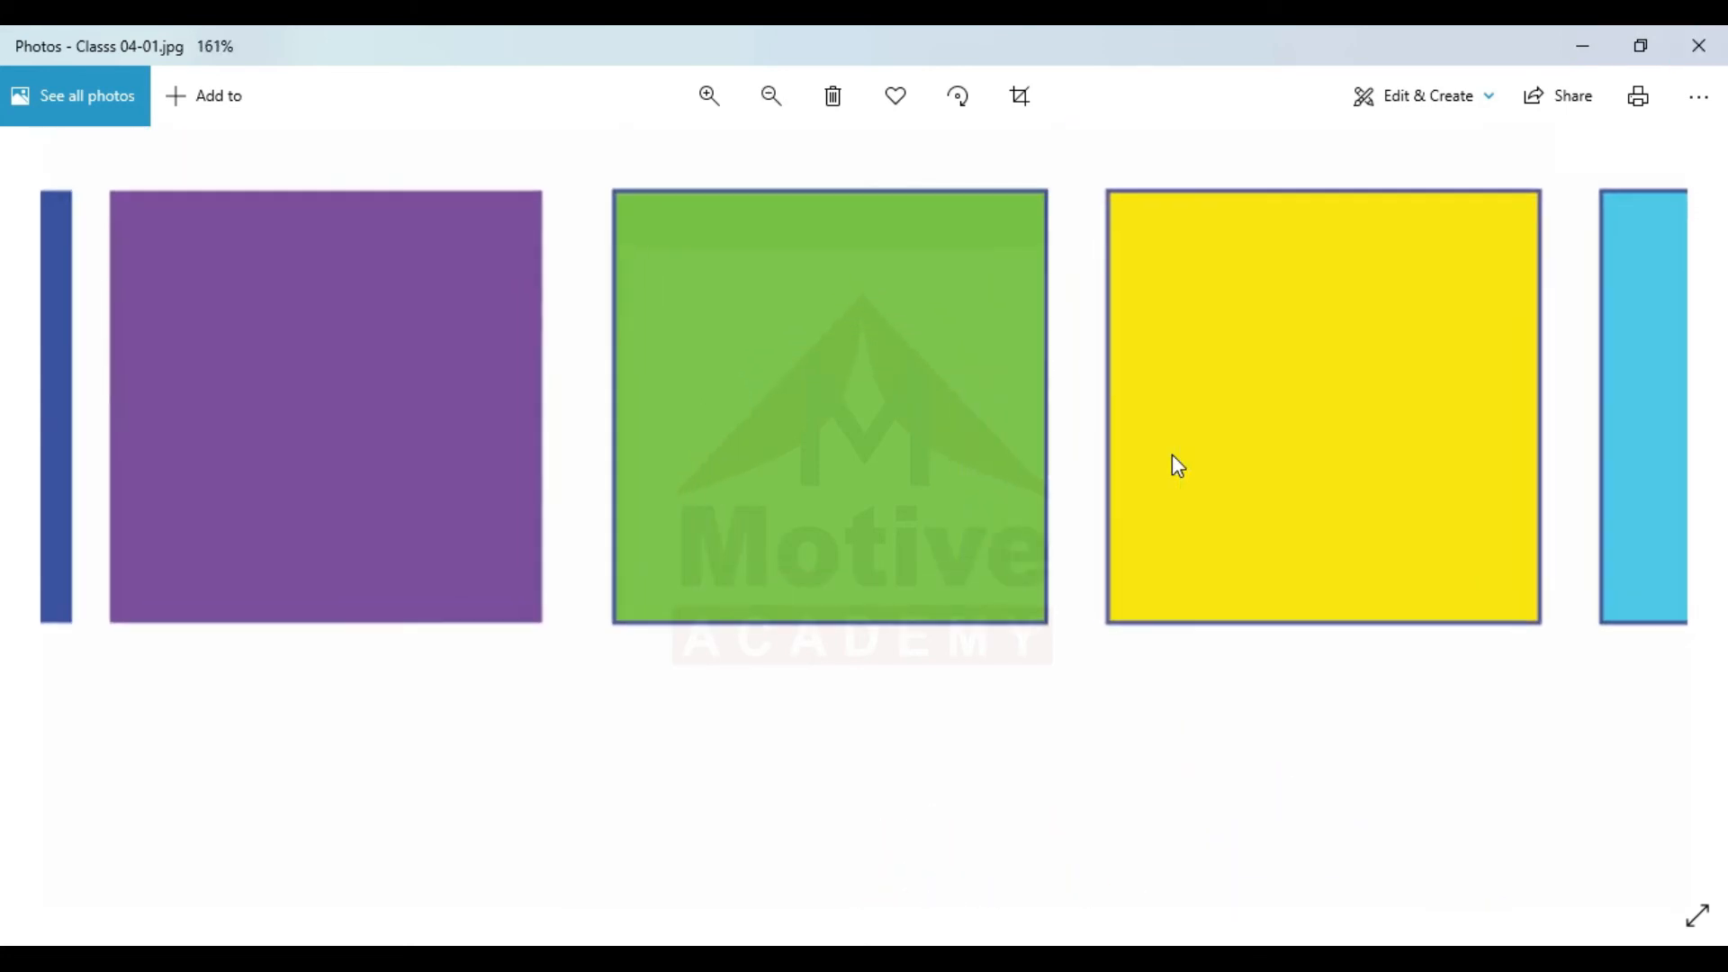
scroll(1178, 465, up, 1)
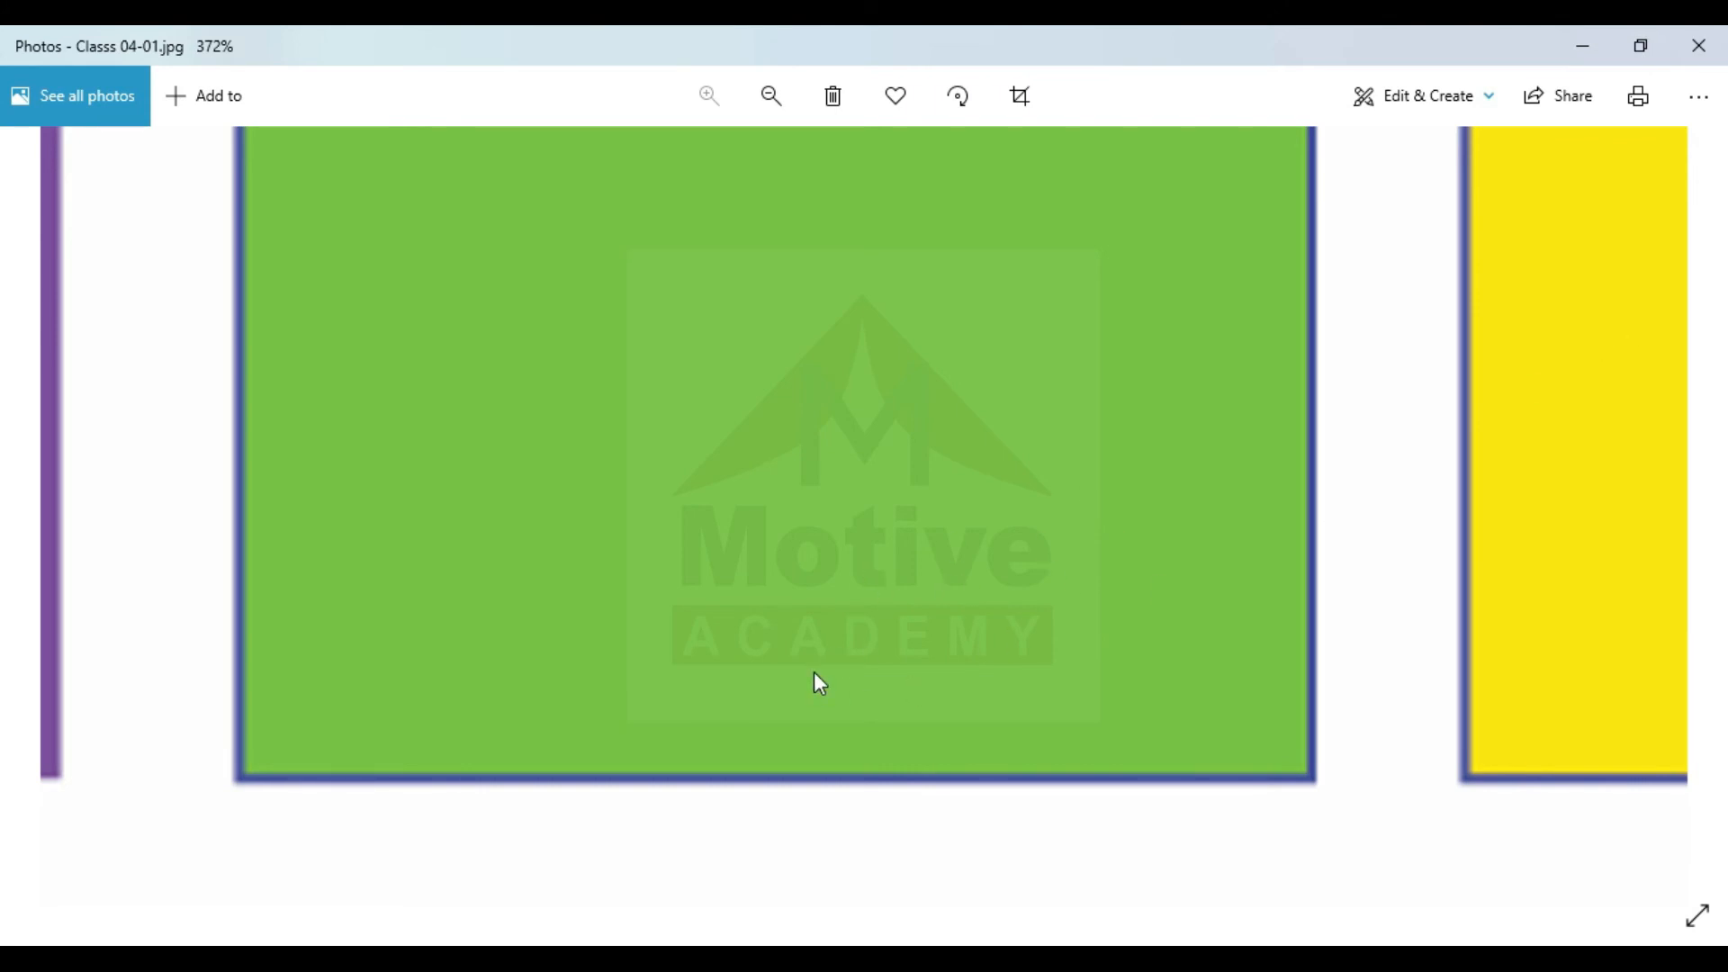
click(1581, 45)
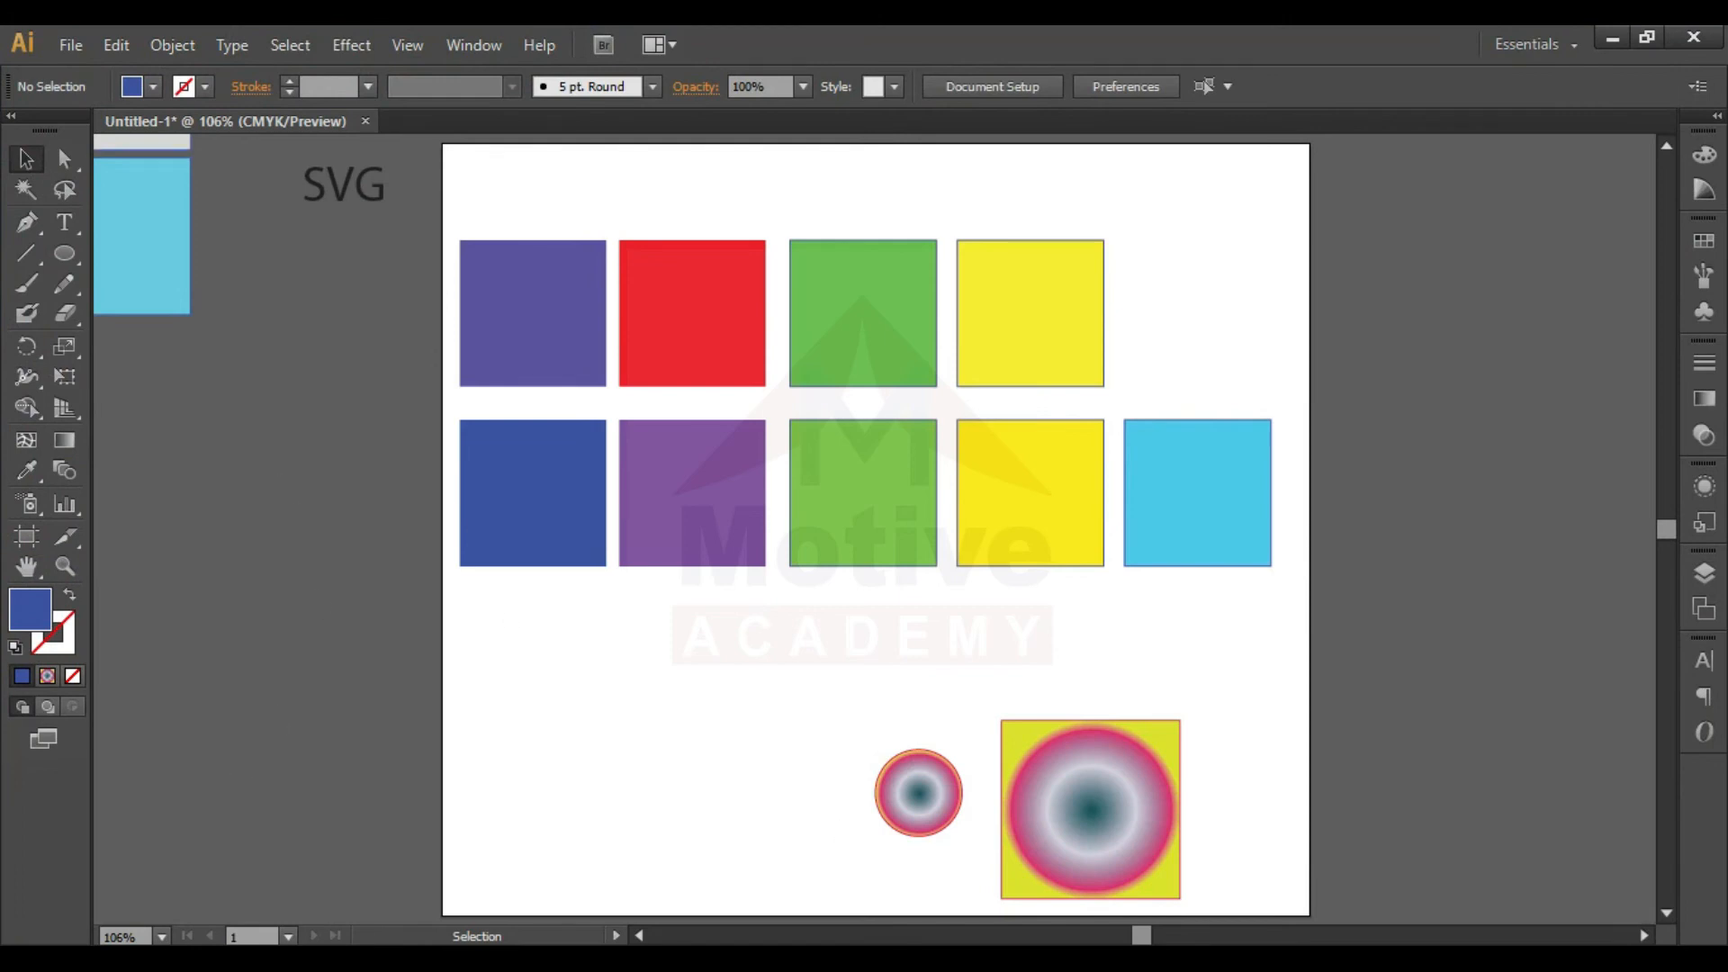
- Open the Snipping Tool and capture a rectangular snip of the whole artboard
key(super+s)
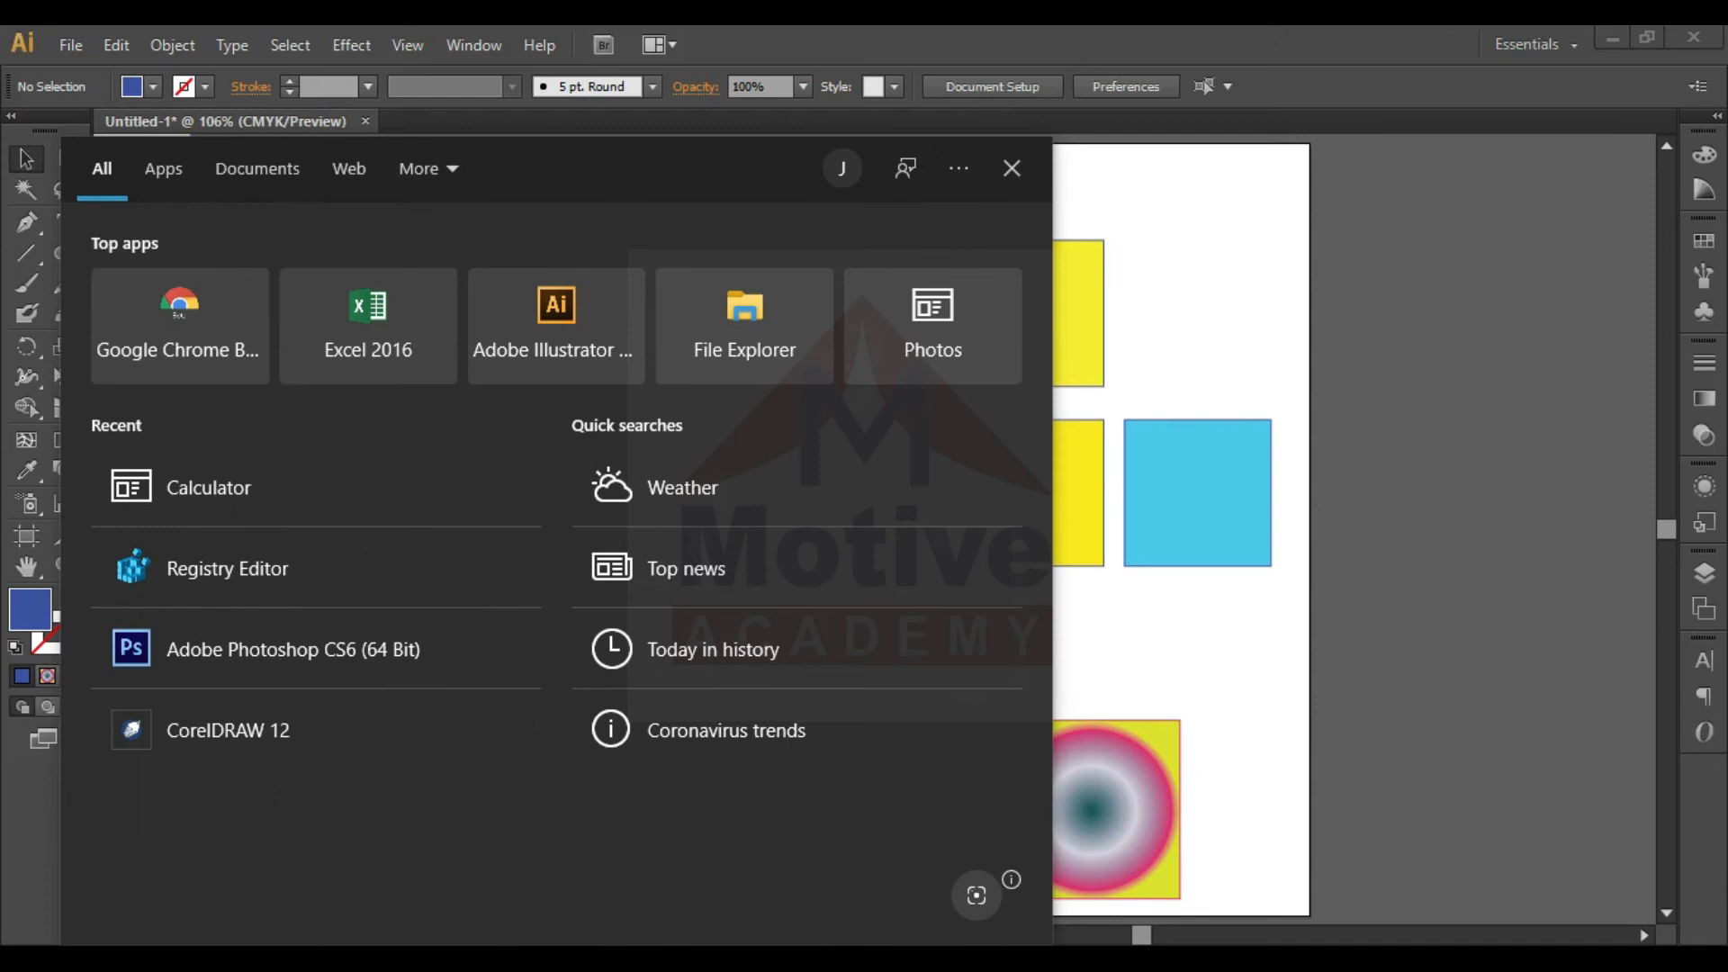
text(snipp)
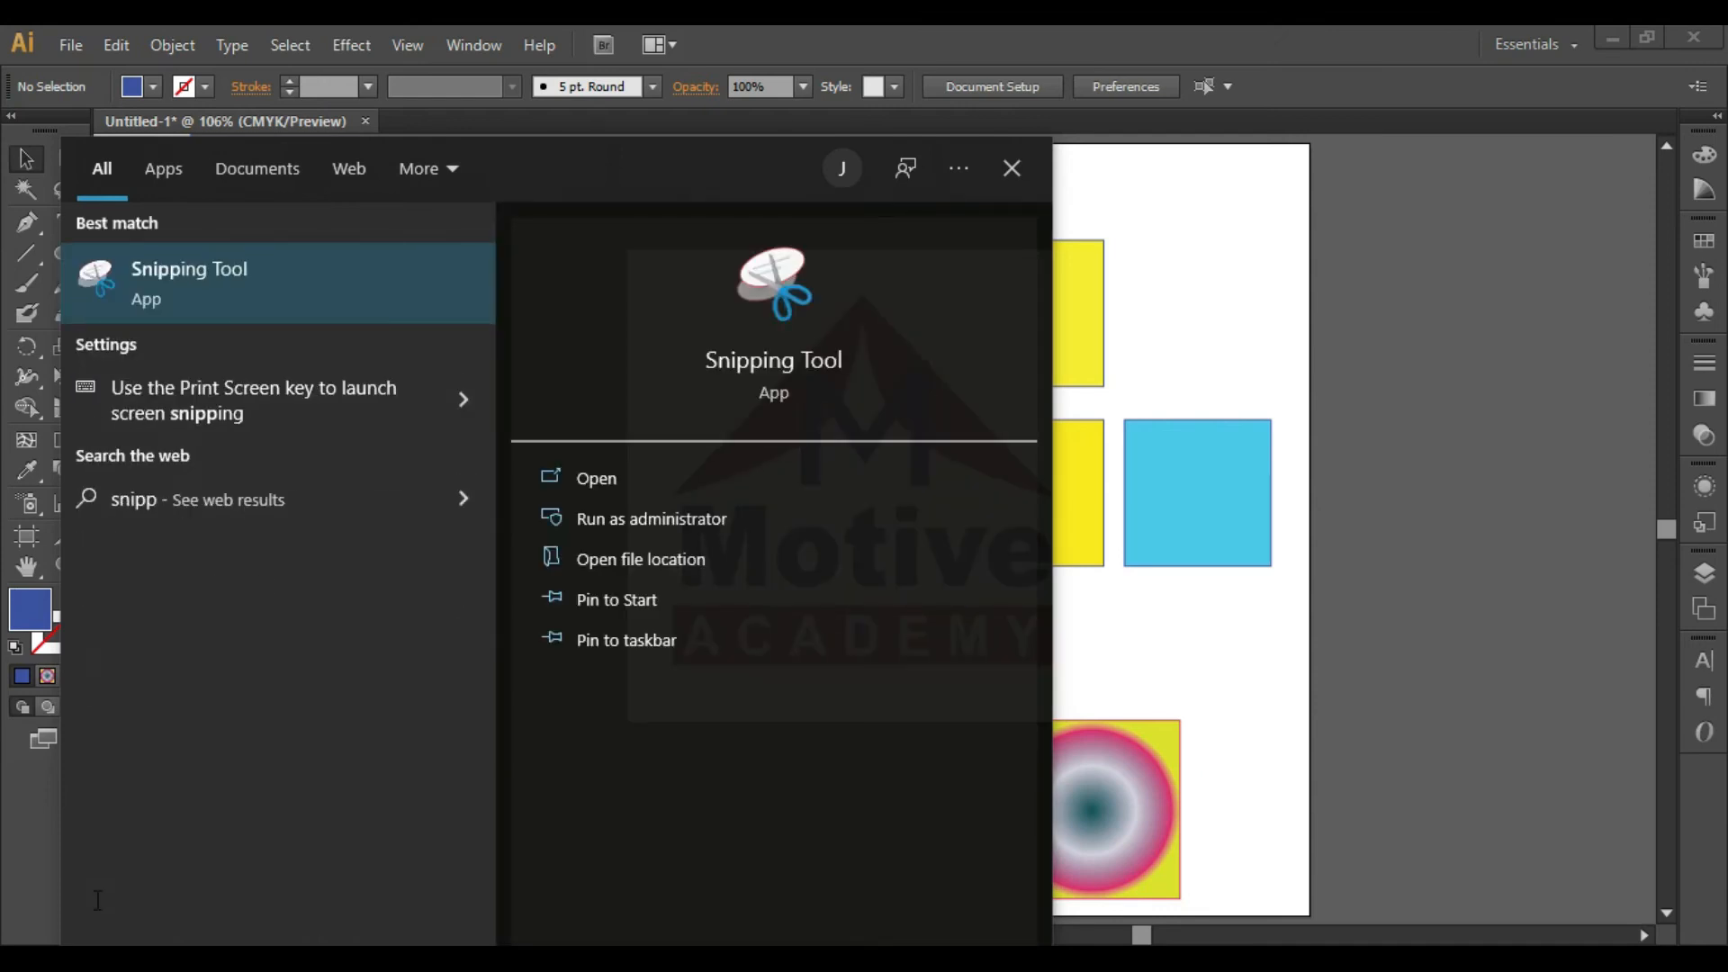
click(214, 305)
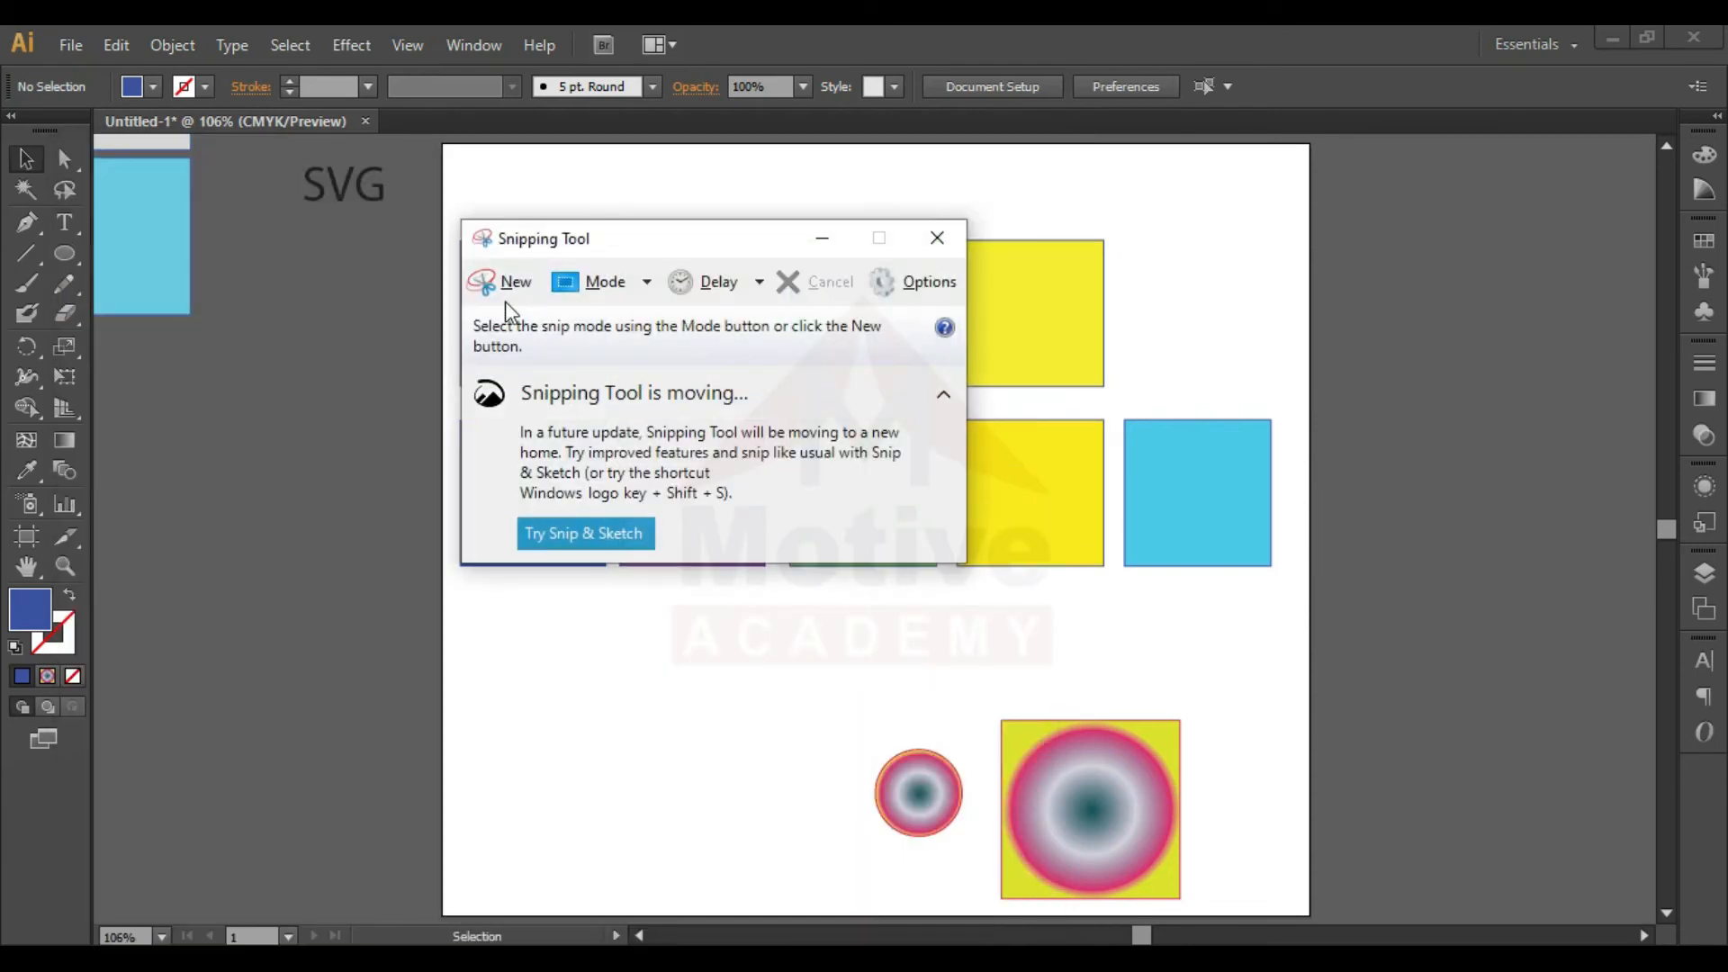
click(505, 286)
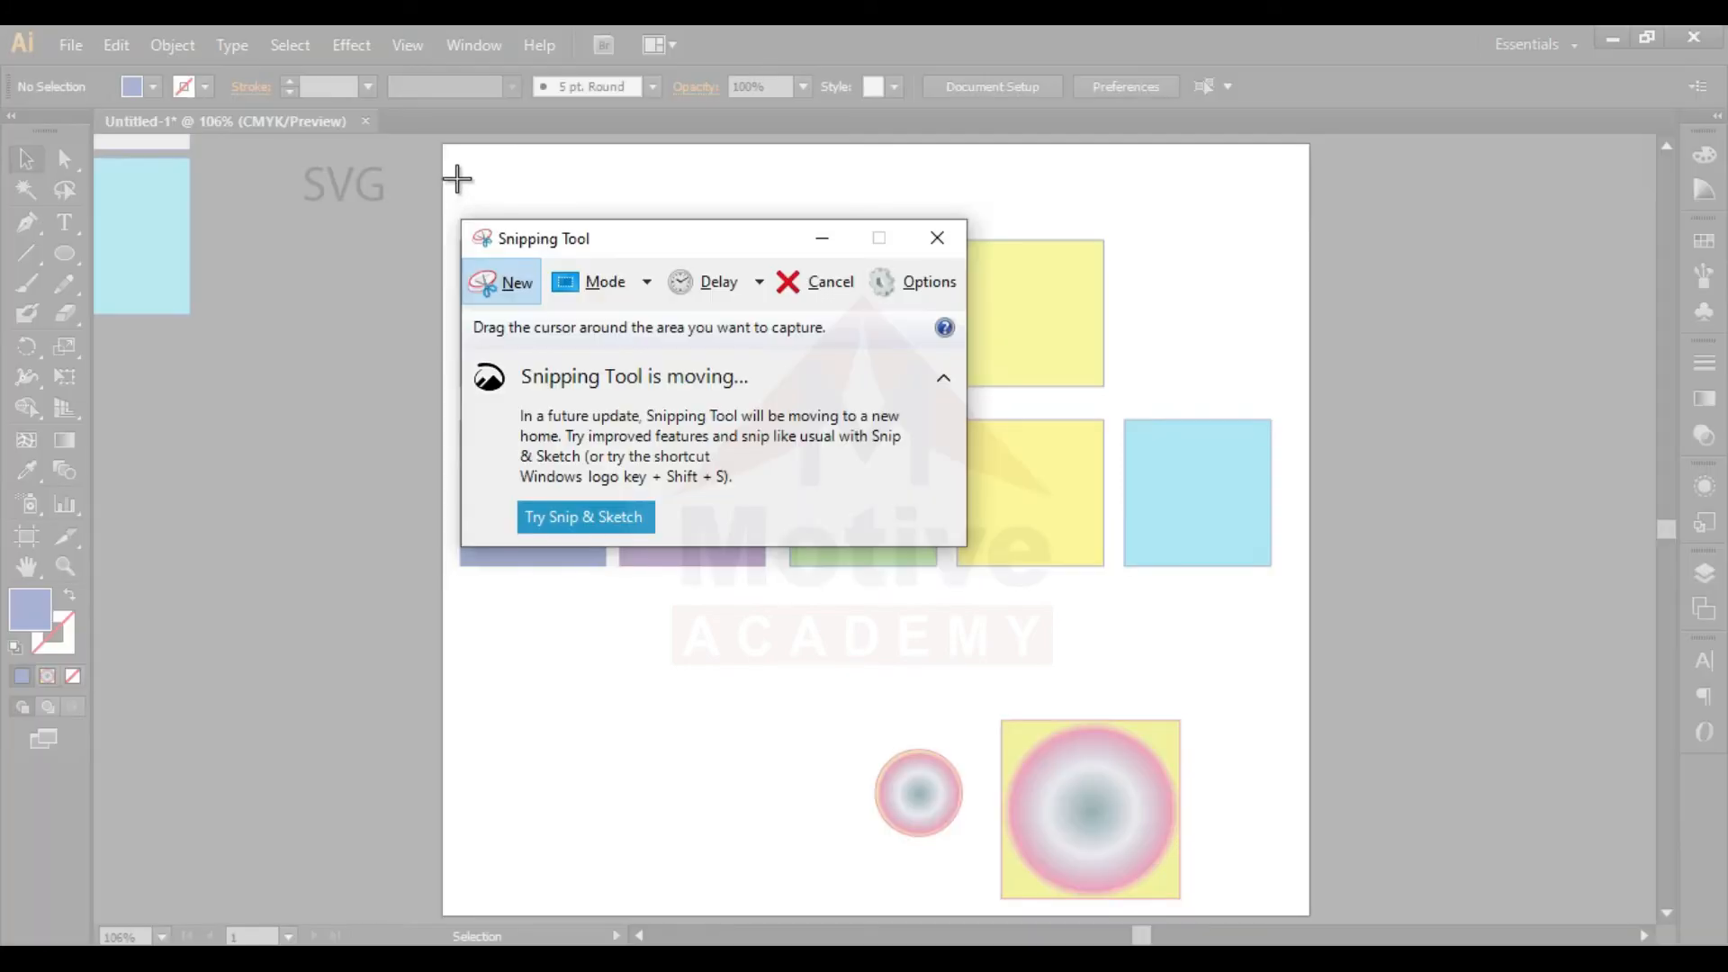
drag(444, 147, 1309, 914)
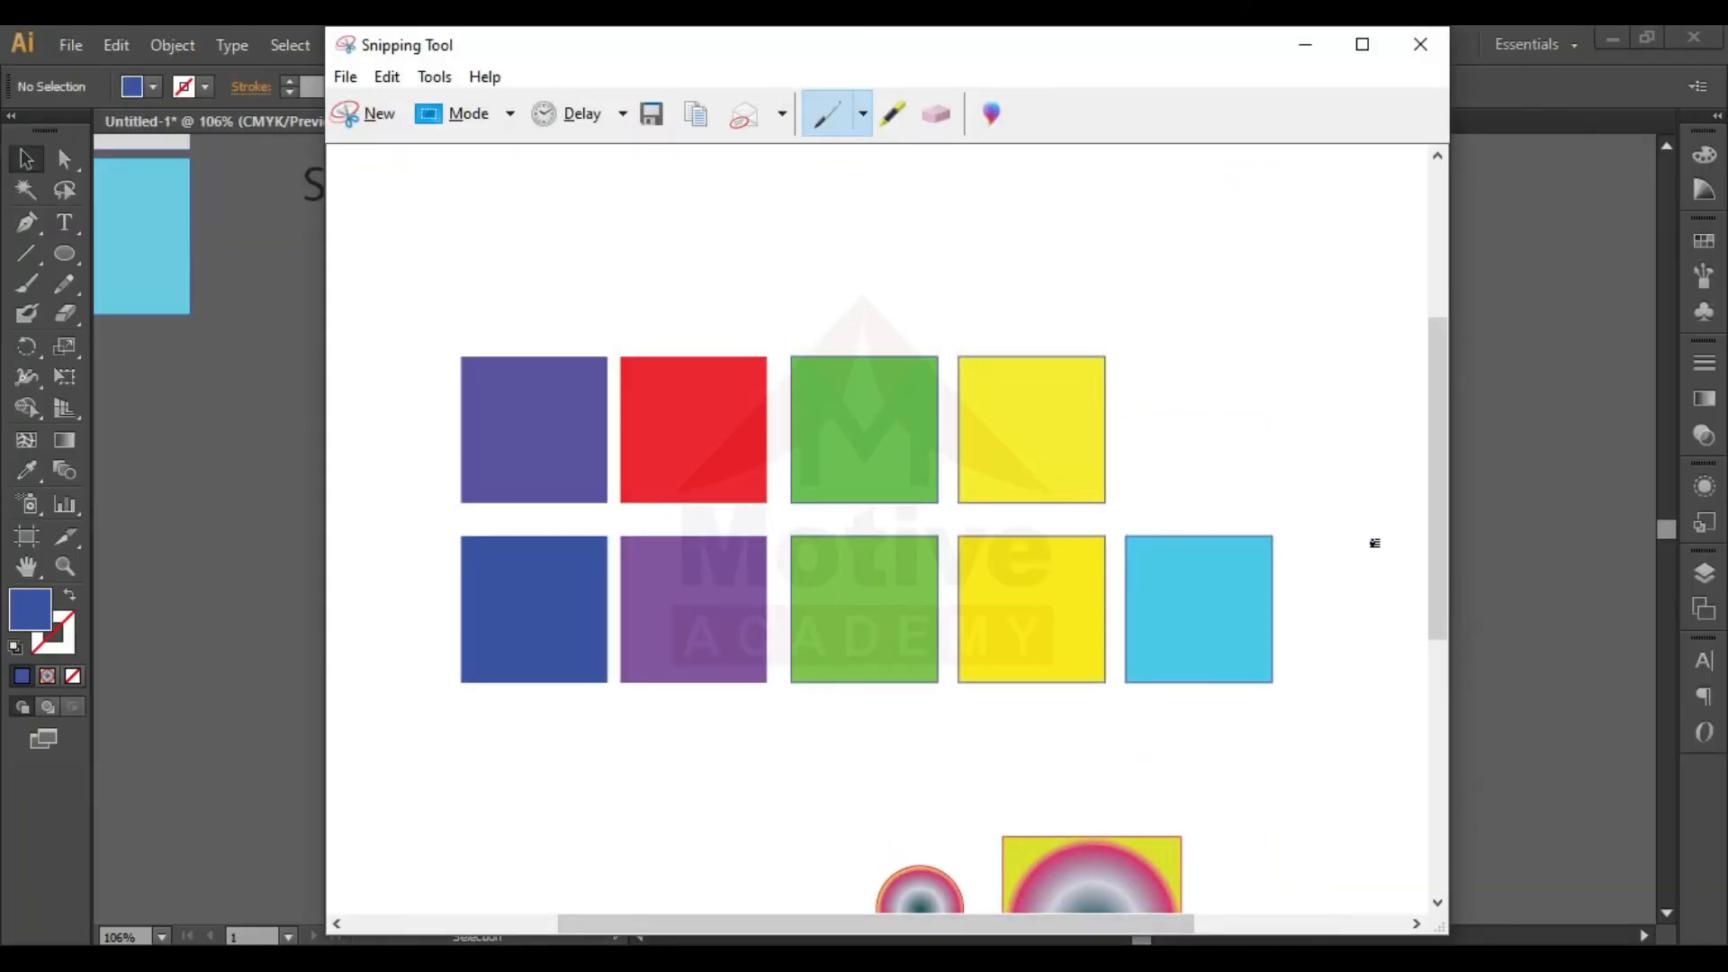
- Examine the captured snip and its save options without saving it, and return to Illustrator
scroll(1396, 708, down, 5)
scroll(1396, 590, up, 3)
scroll(1380, 619, down, 3)
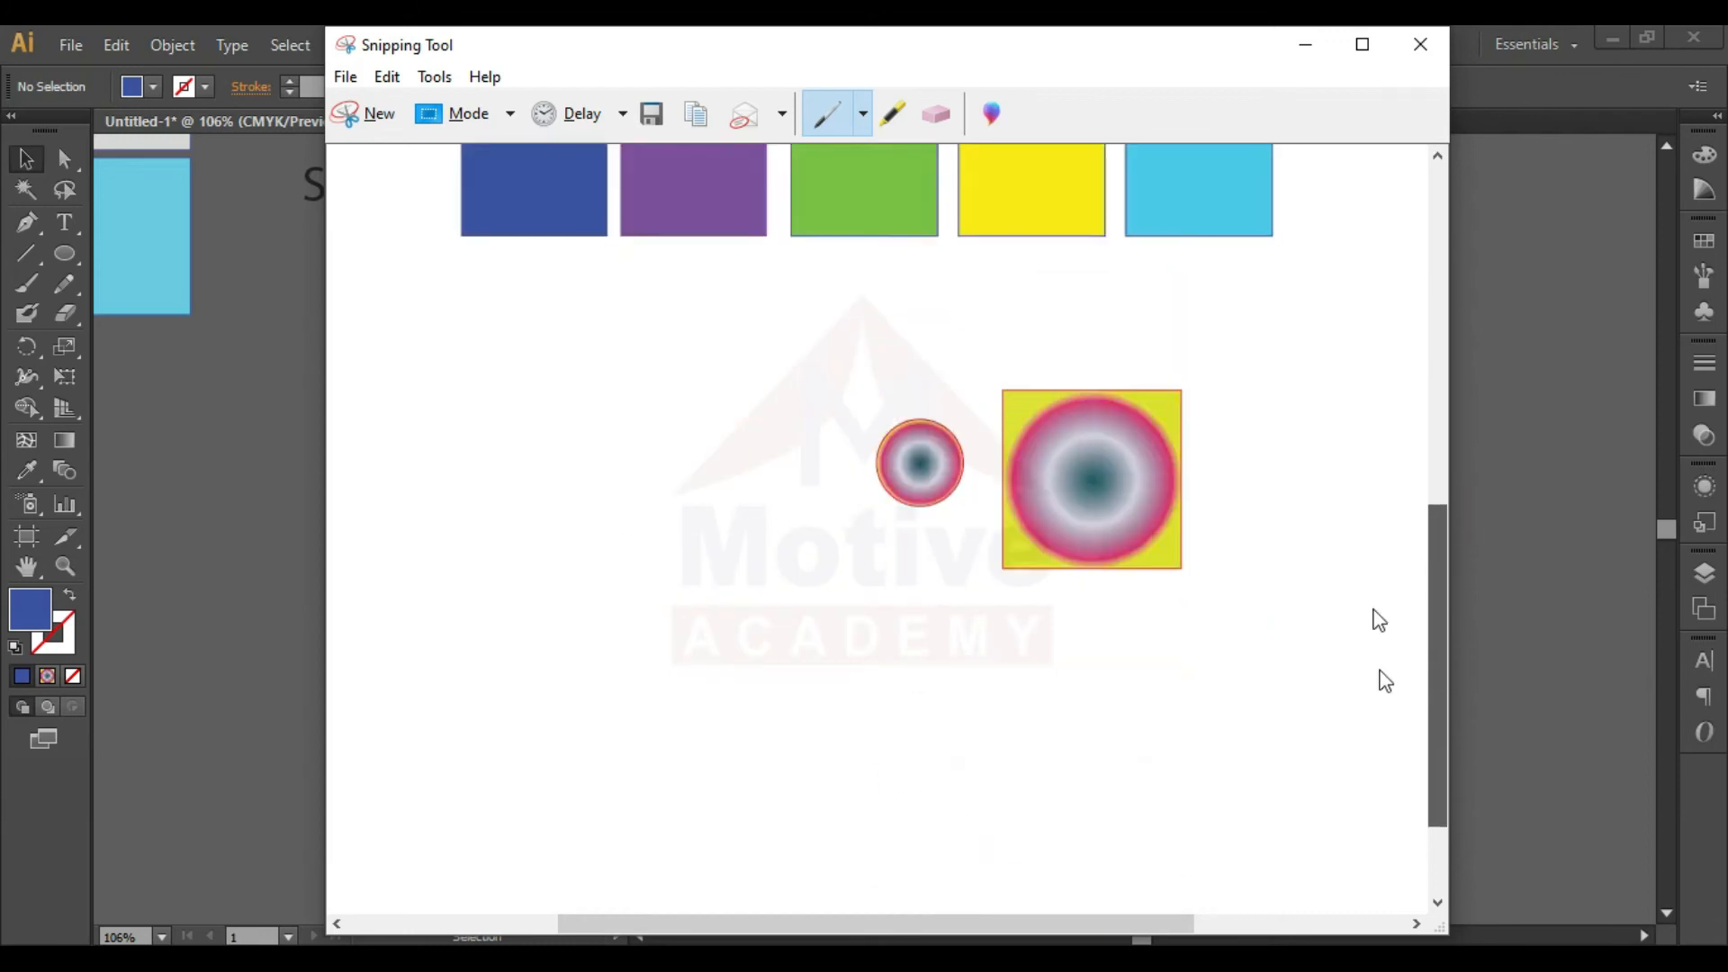
scroll(1365, 645, down, 2)
scroll(1386, 825, up, 5)
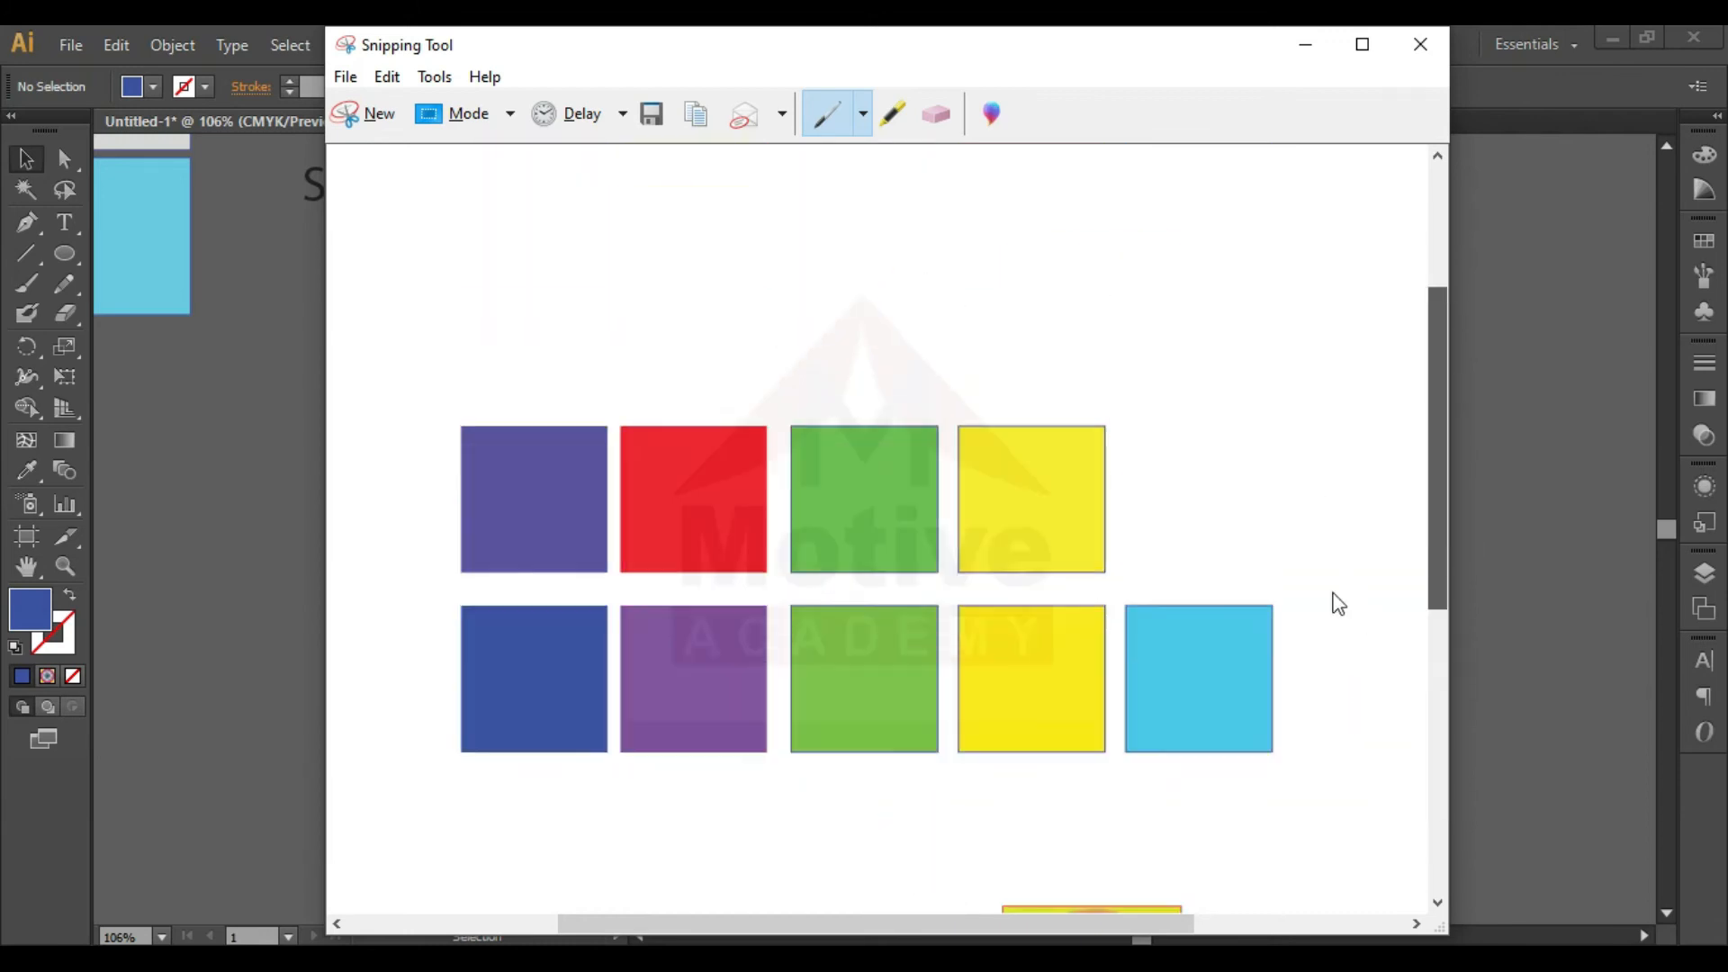
scroll(1338, 603, down, 1)
scroll(1315, 540, up, 2)
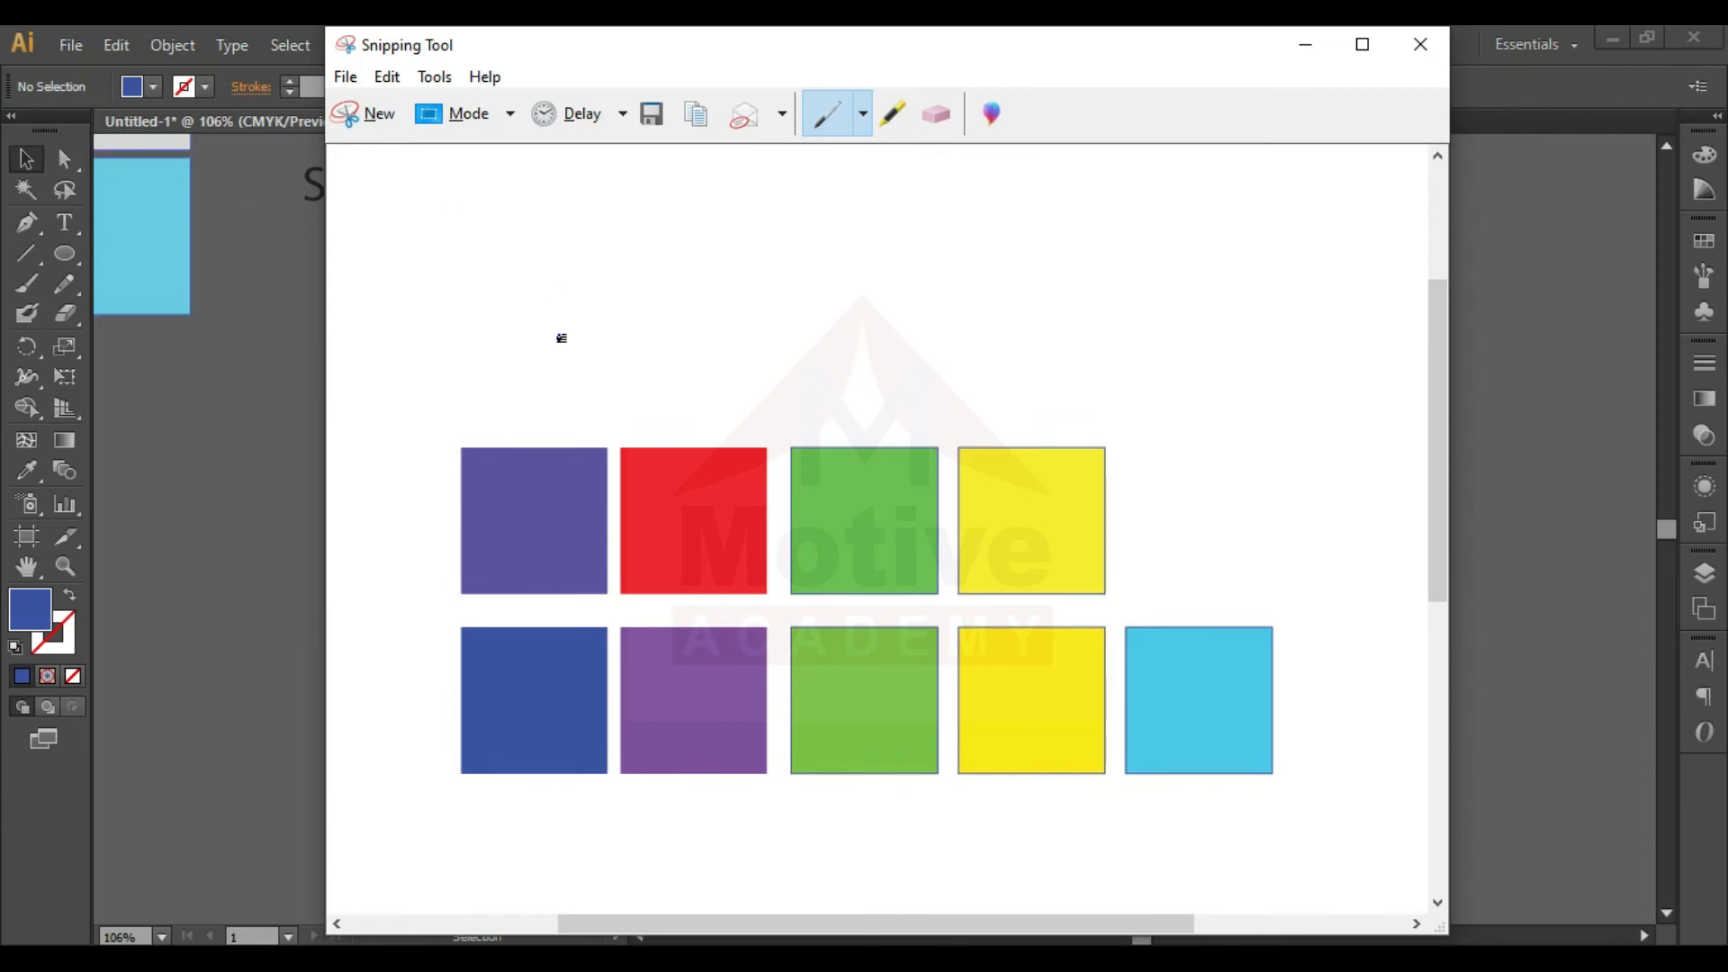
click(651, 113)
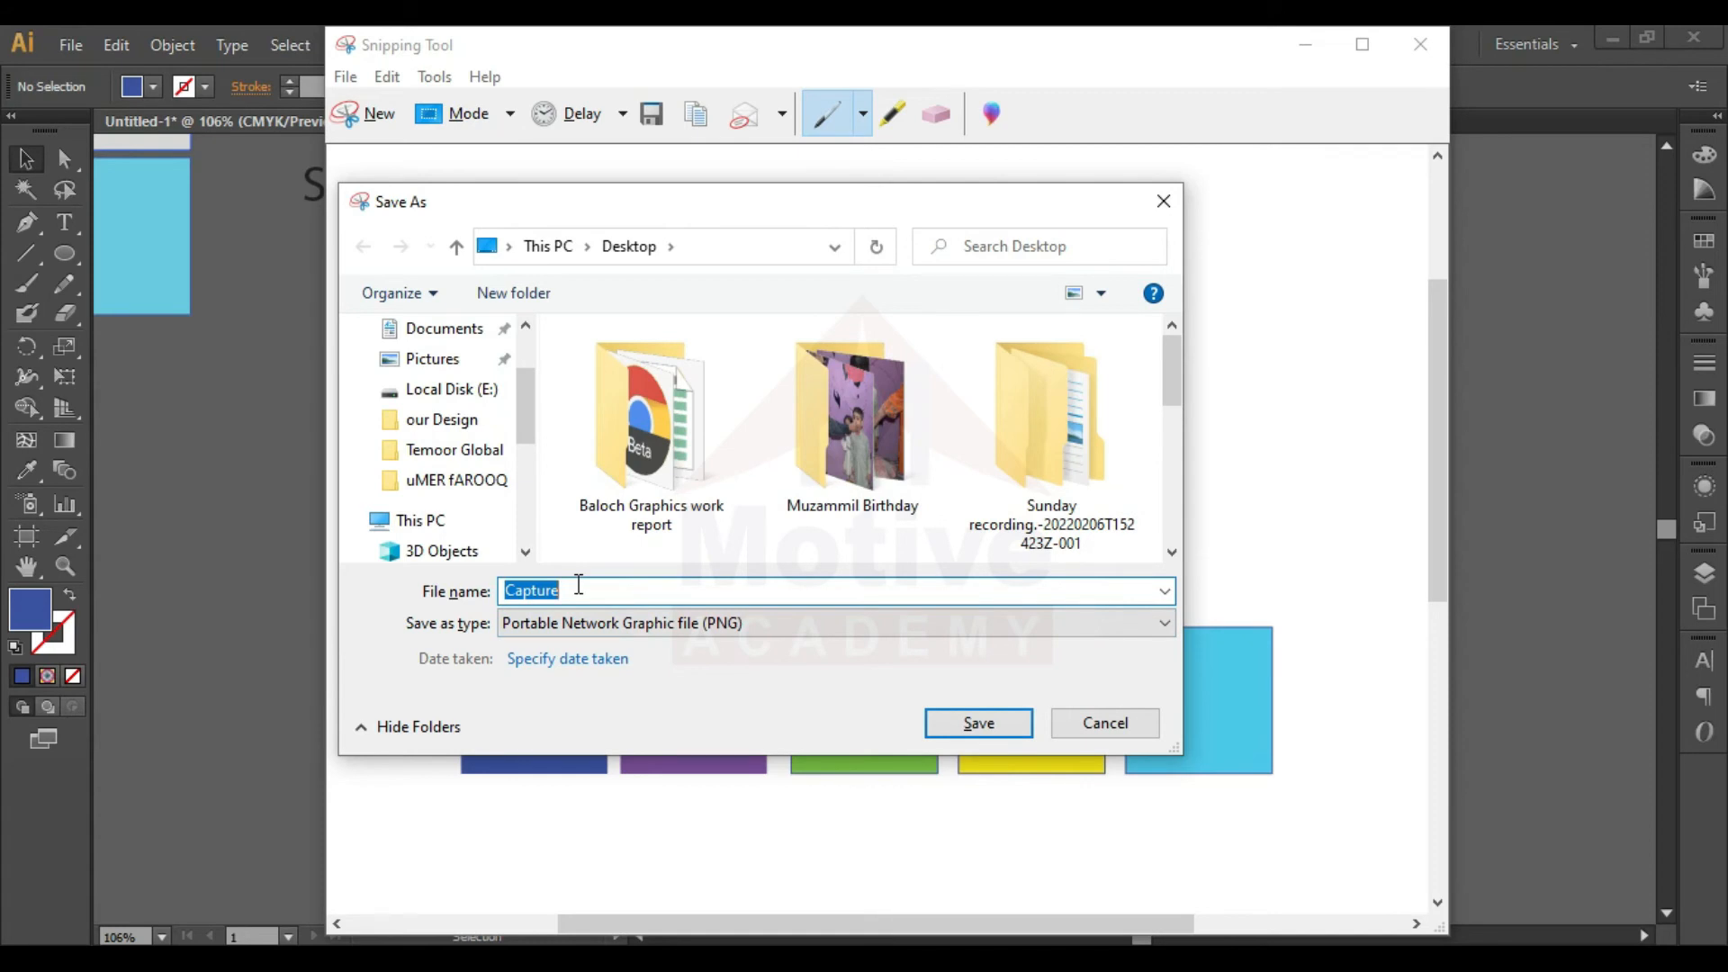
click(1093, 726)
click(1306, 40)
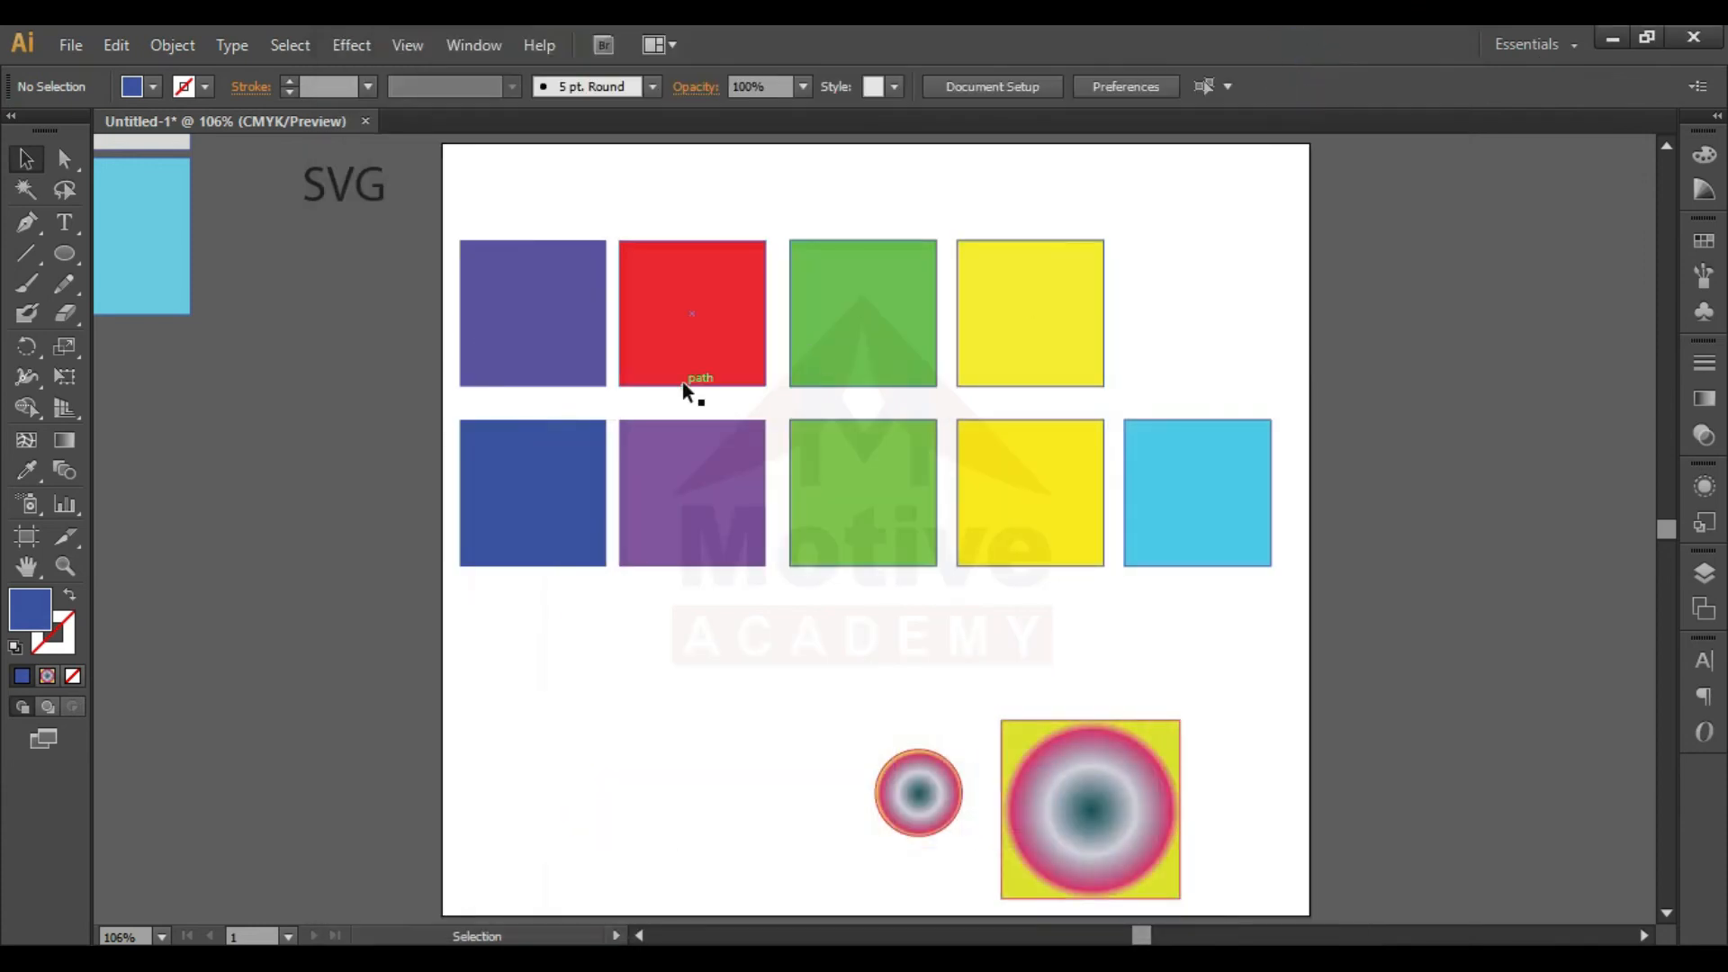
- Move all the colored squares and both radial gradient shapes off the artboard to its right and deselect them
drag(417, 335, 1177, 864)
drag(1132, 755, 1403, 732)
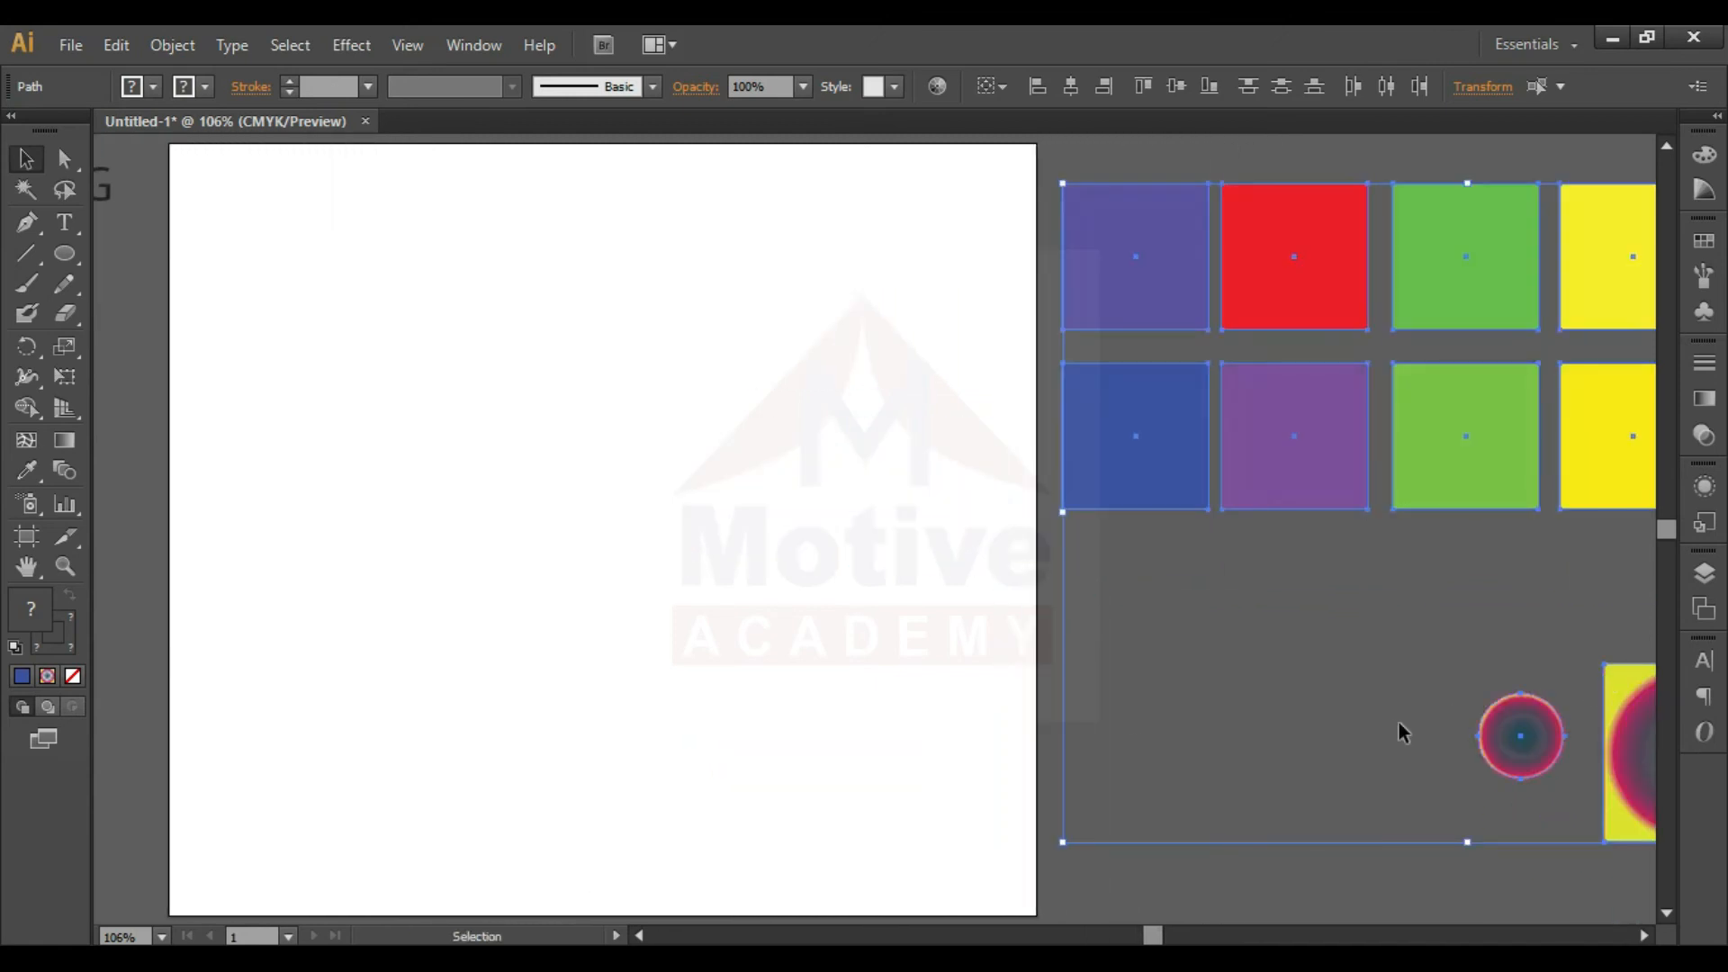
click(650, 659)
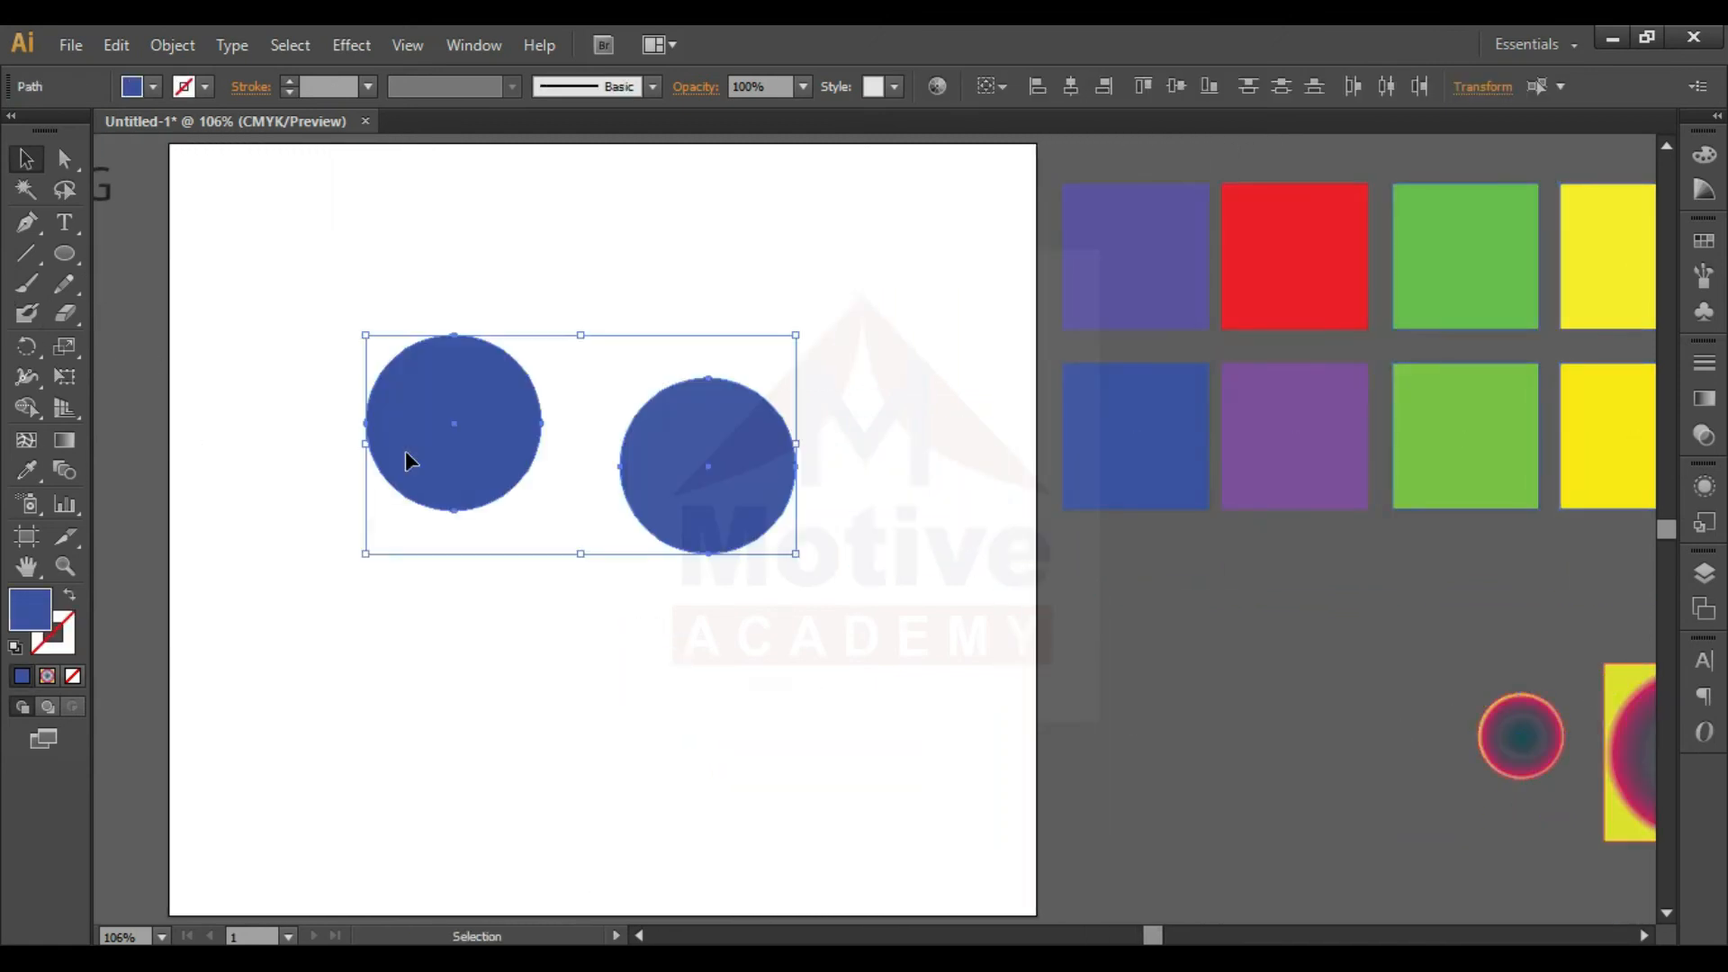
key(Delete)
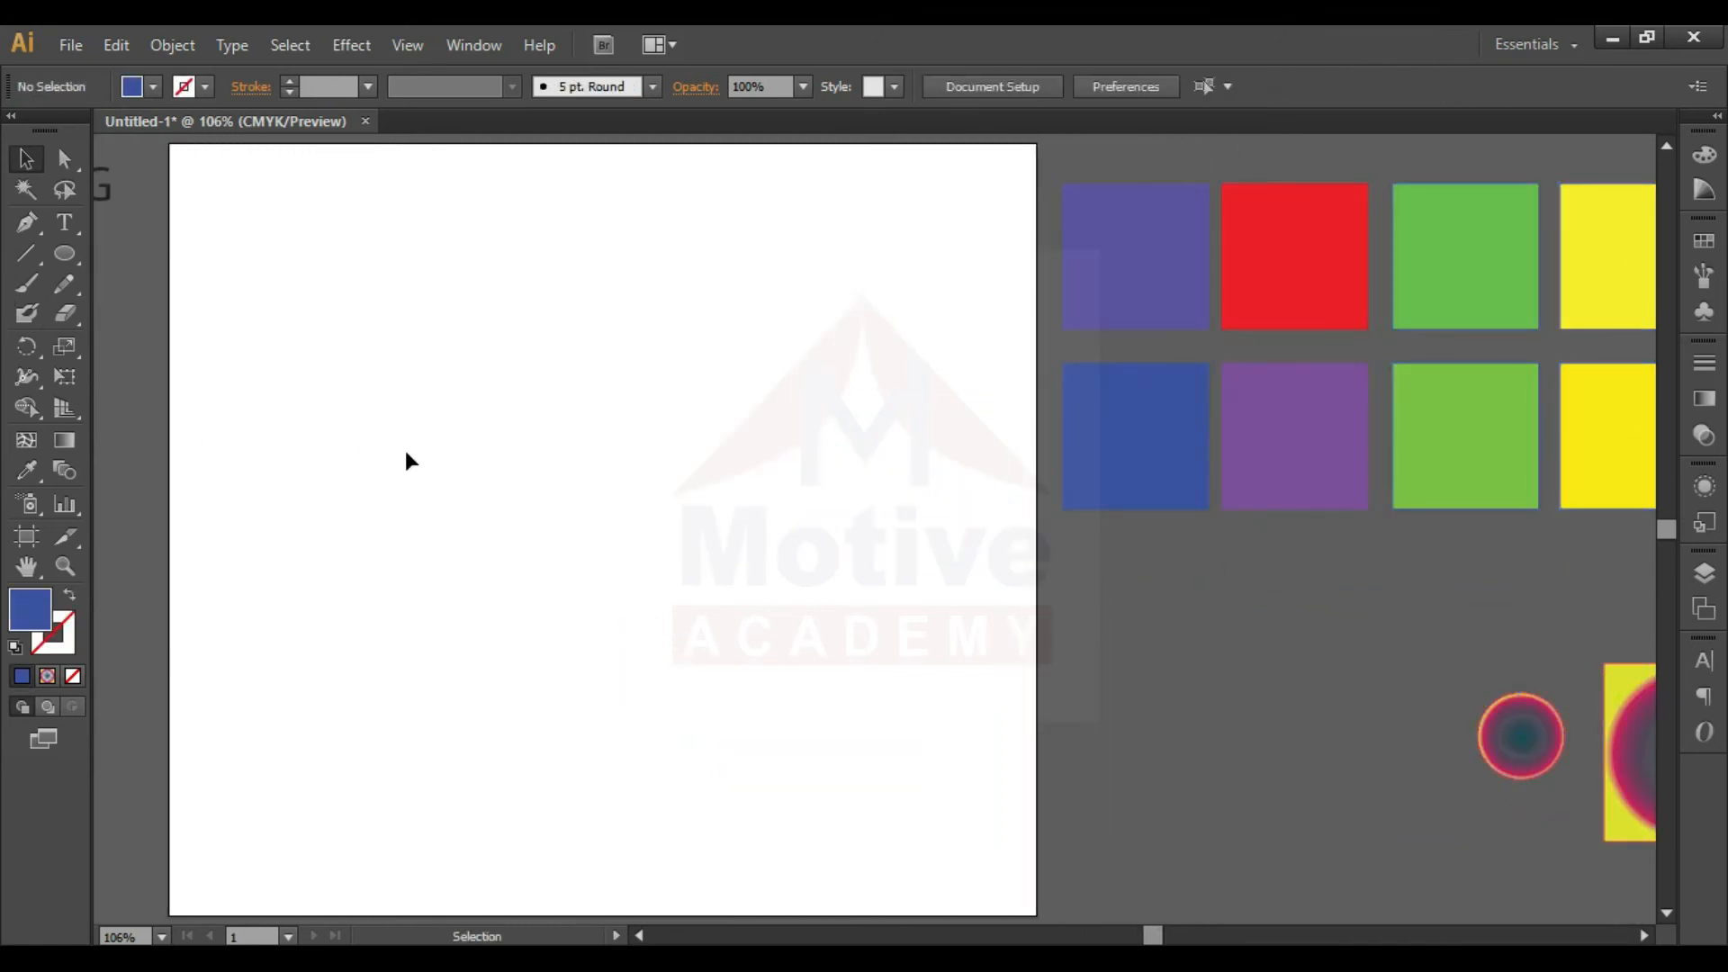
- Draw a blue circle on the empty artboard and place a copy beside it, overlapping it by half its width
click(64, 254)
drag(289, 354, 486, 447)
key(v)
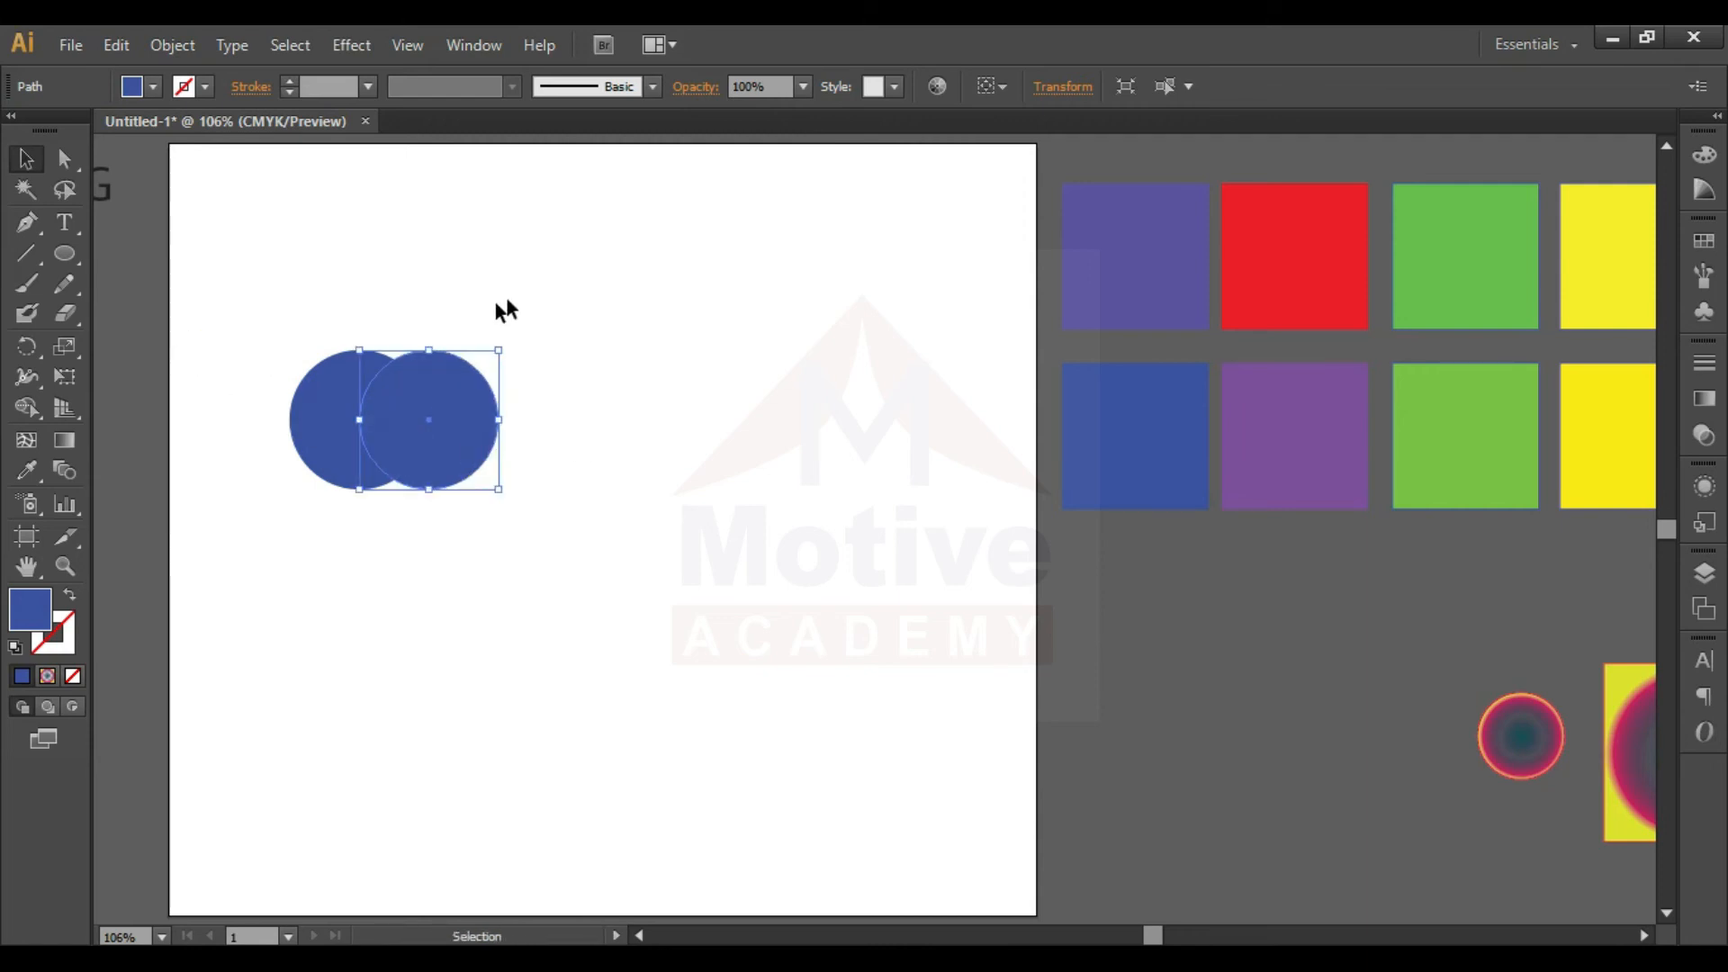
- Select both overlapping circles and activate the Shape Builder tool
key(ctrl+a)
key(shift+m)
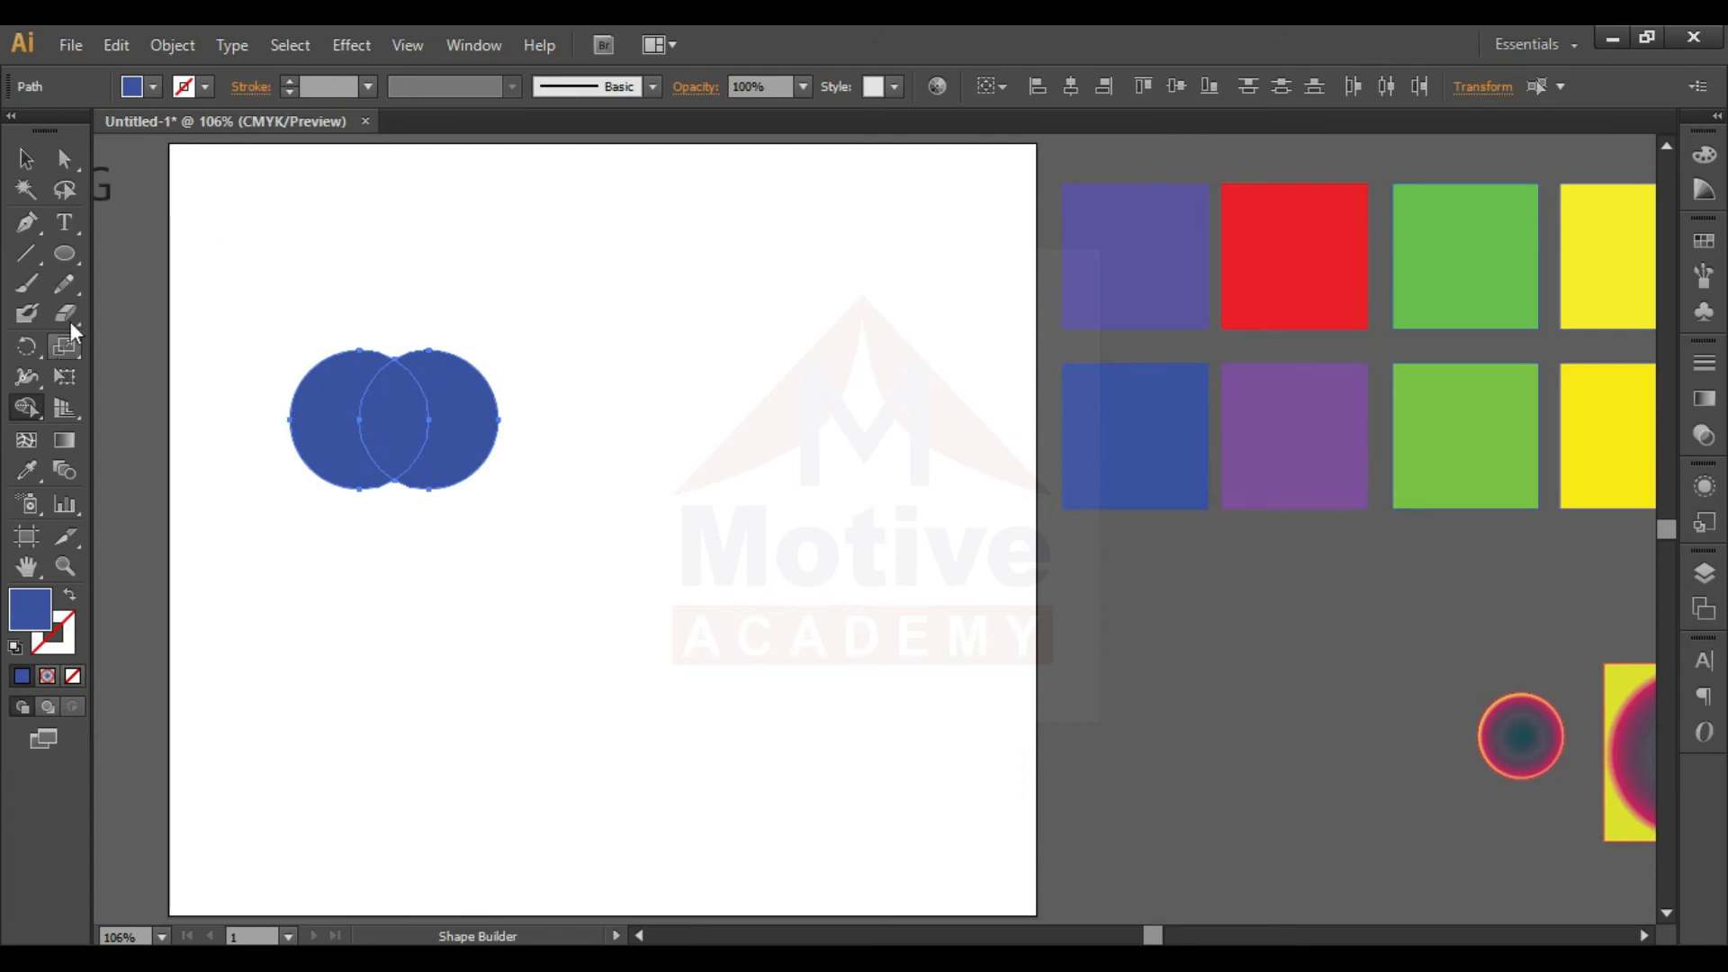
- Separate the overlap of the two selected circles with Shape Builder and move the lens-shaped piece below them
click(450, 367)
key(v)
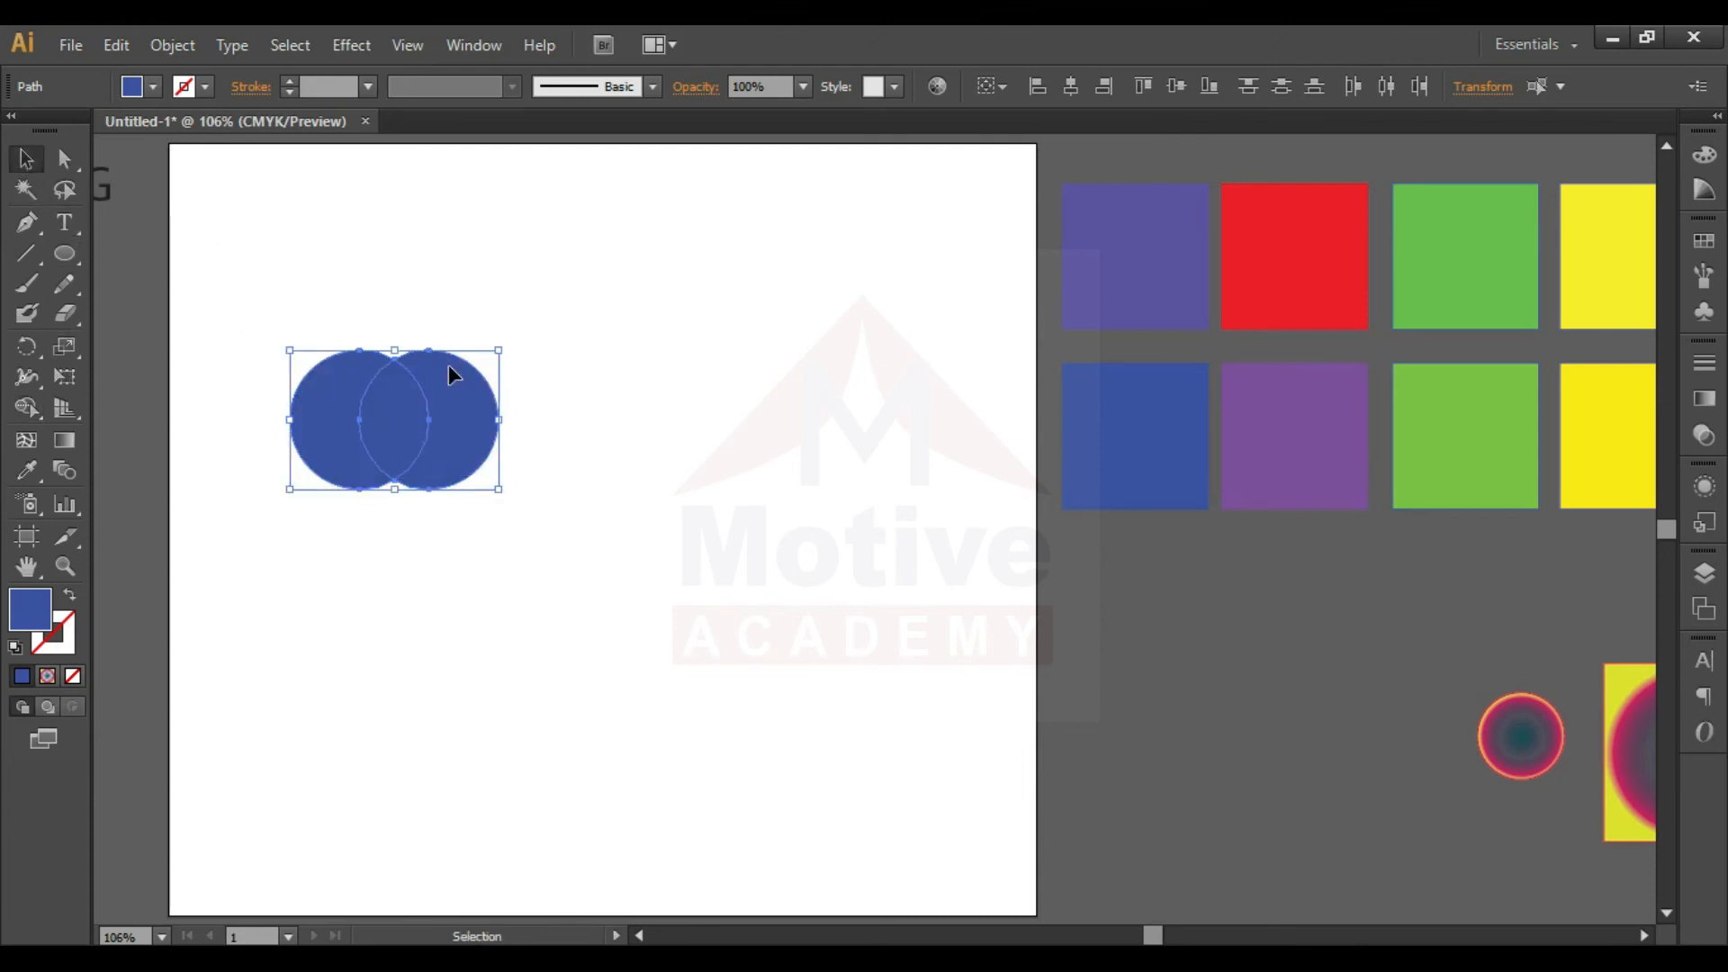
click(599, 411)
drag(398, 393, 413, 558)
click(609, 440)
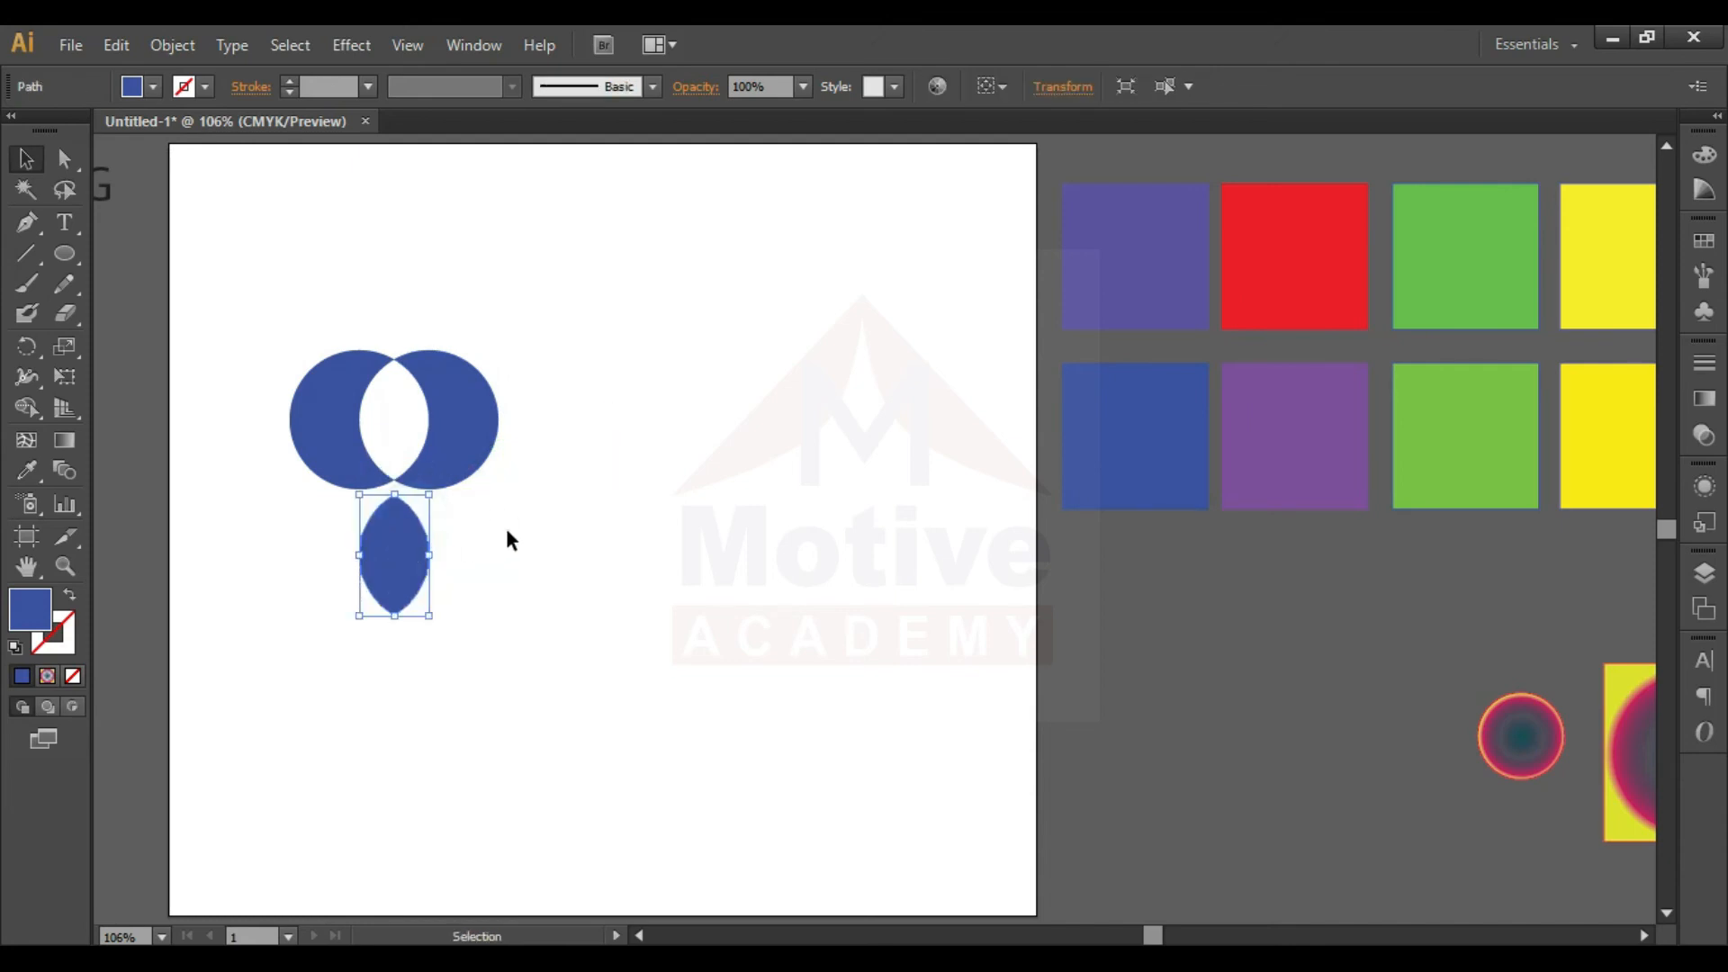
click(505, 531)
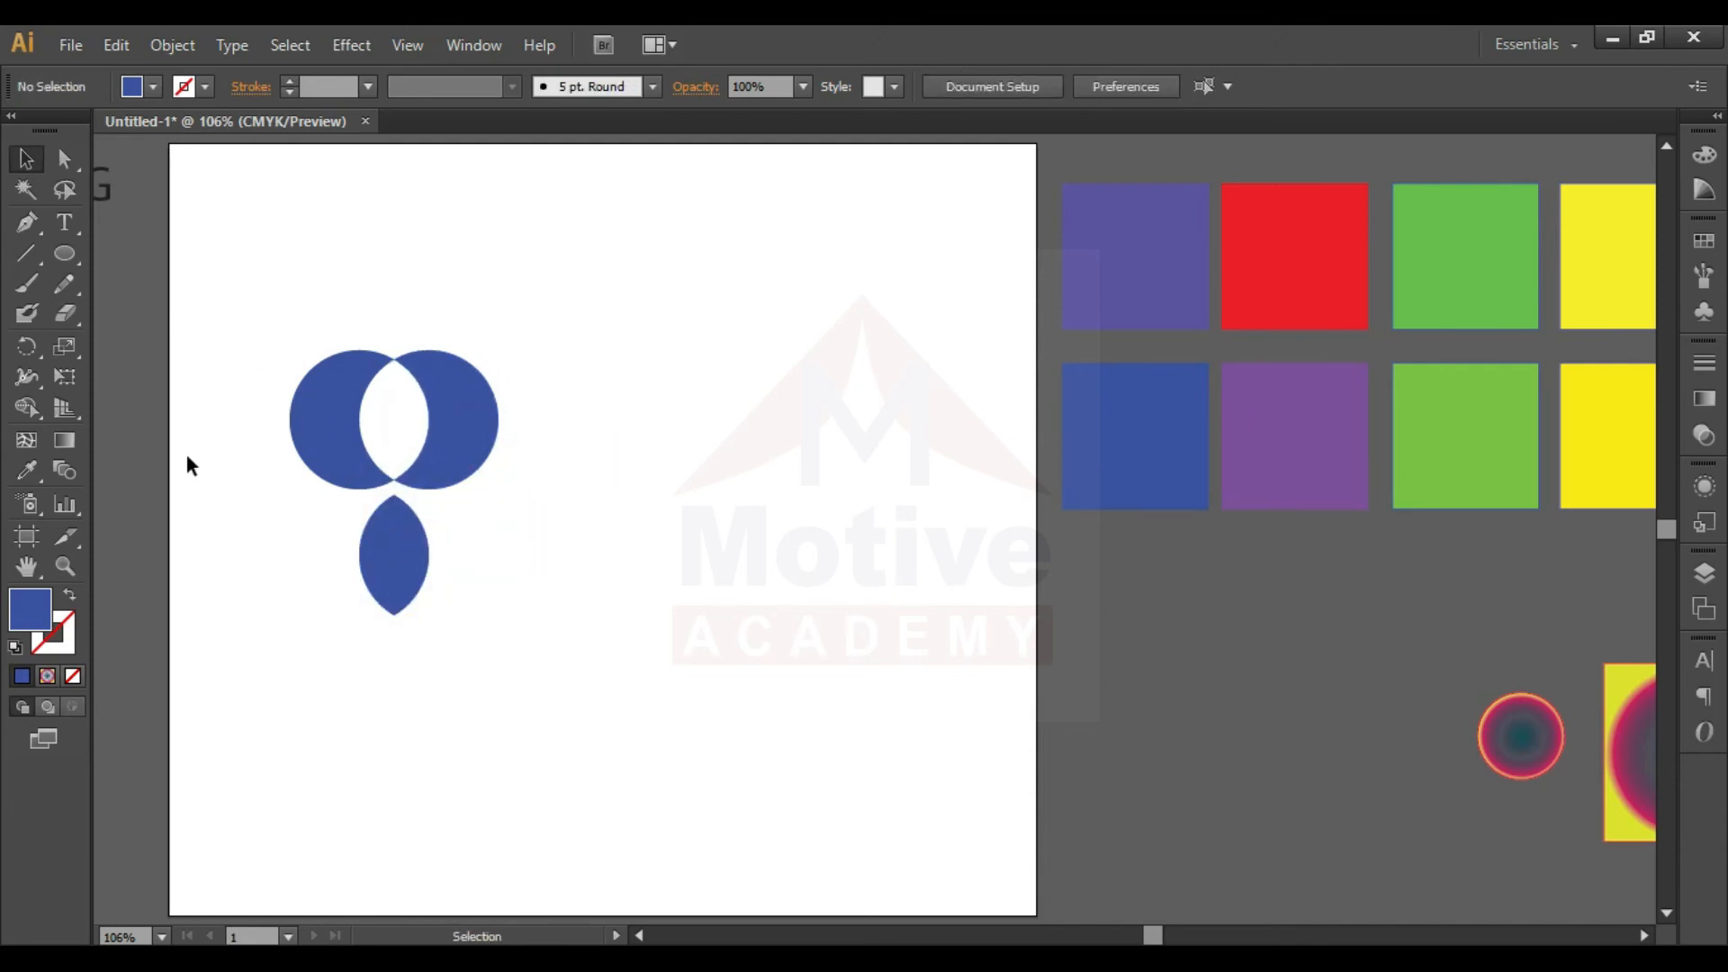
- Draw a larger blue circle beside the split circles and place a copy overlapping it by half its width
click(64, 254)
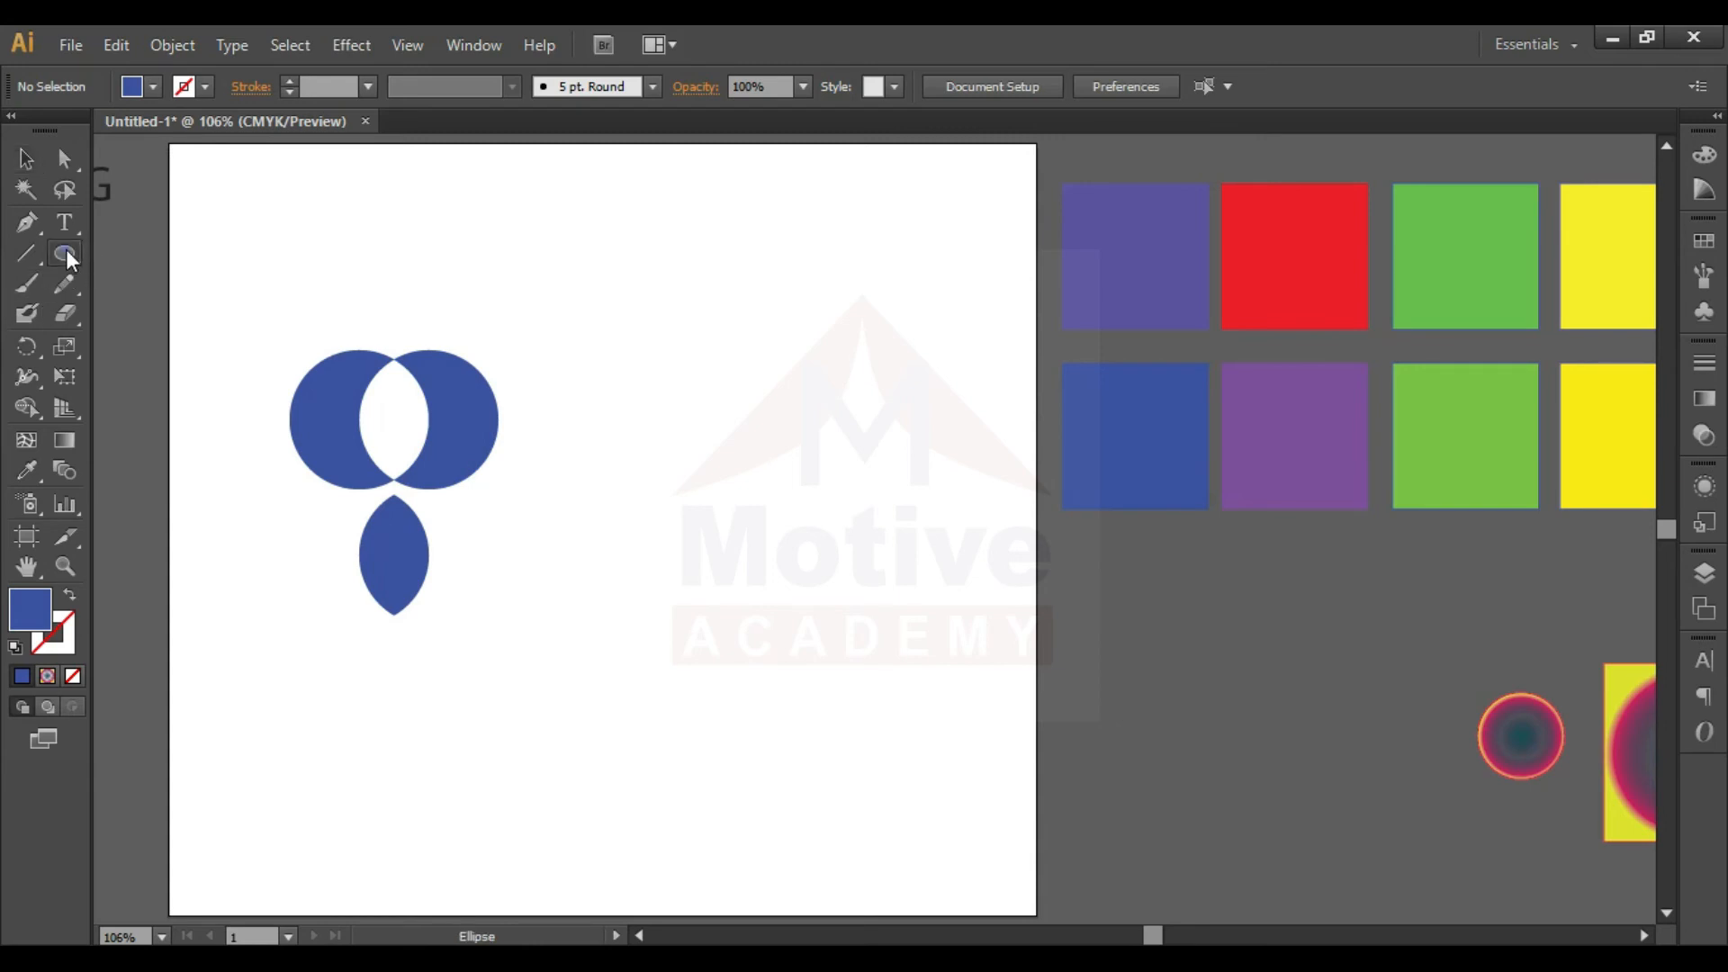
mouse_move(526, 367)
mouse_down()
mouse_move(710, 491)
mouse_move(706, 473)
mouse_move(758, 472)
mouse_up()
key(v)
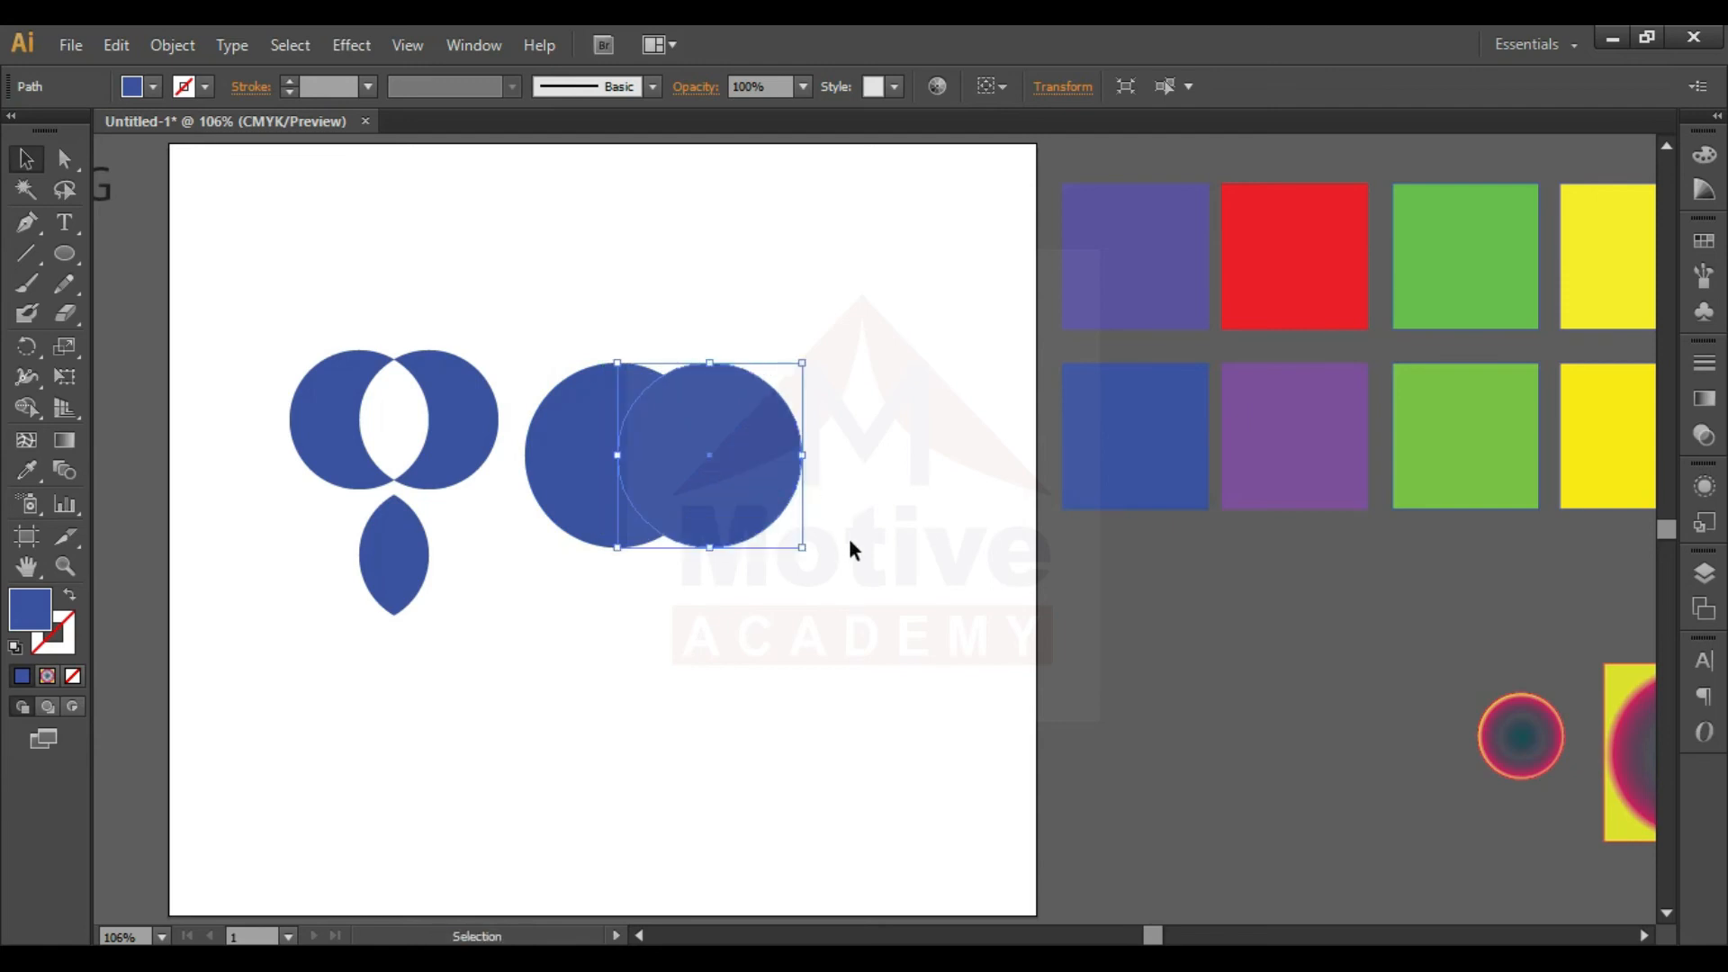
click(850, 538)
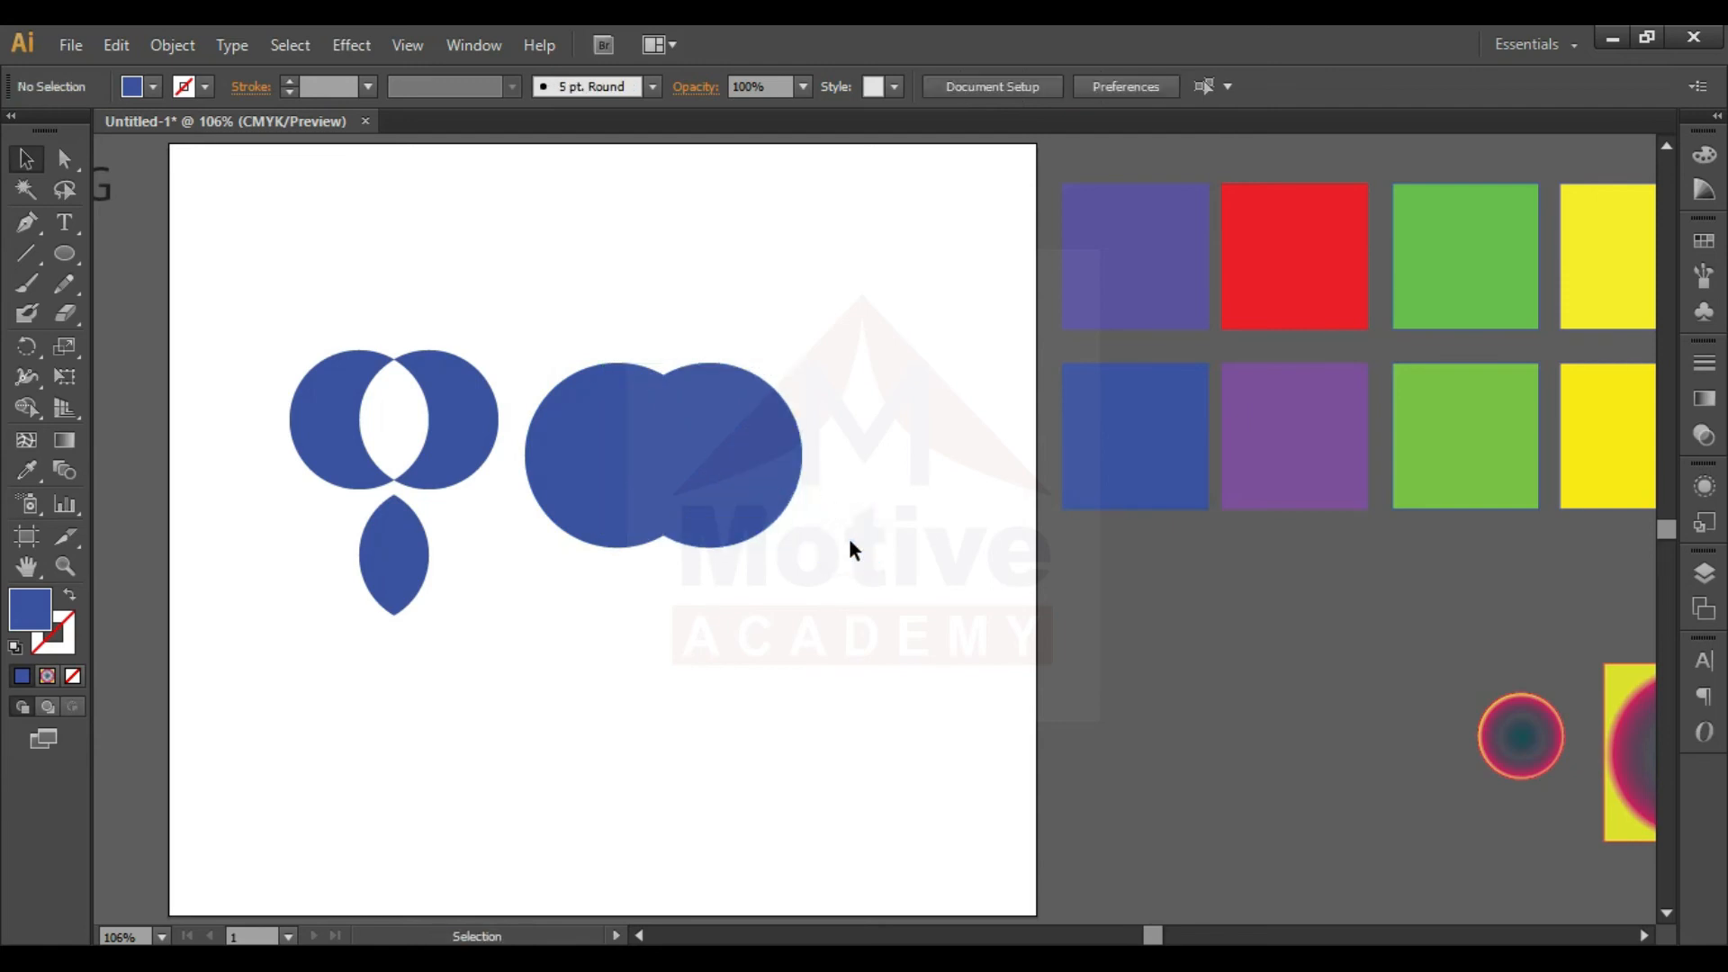
- Split out the overlap of the two larger circles with Shape Builder and move that lens piece below them
click(885, 533)
drag(895, 524, 591, 441)
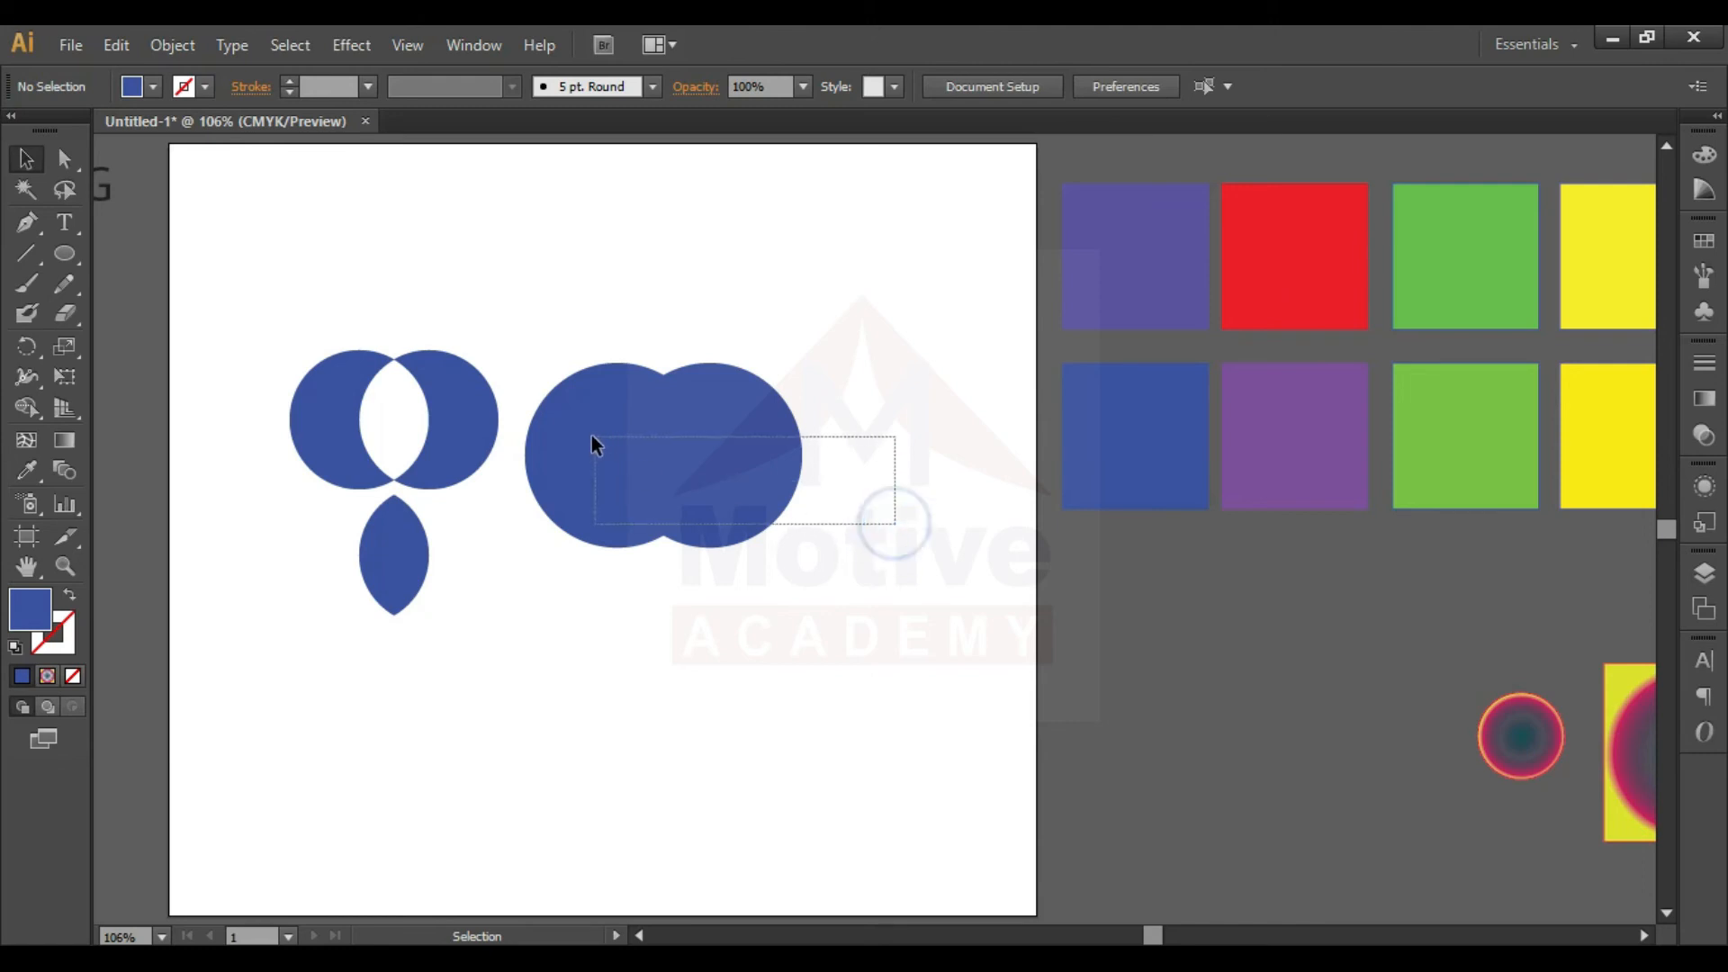
click(29, 412)
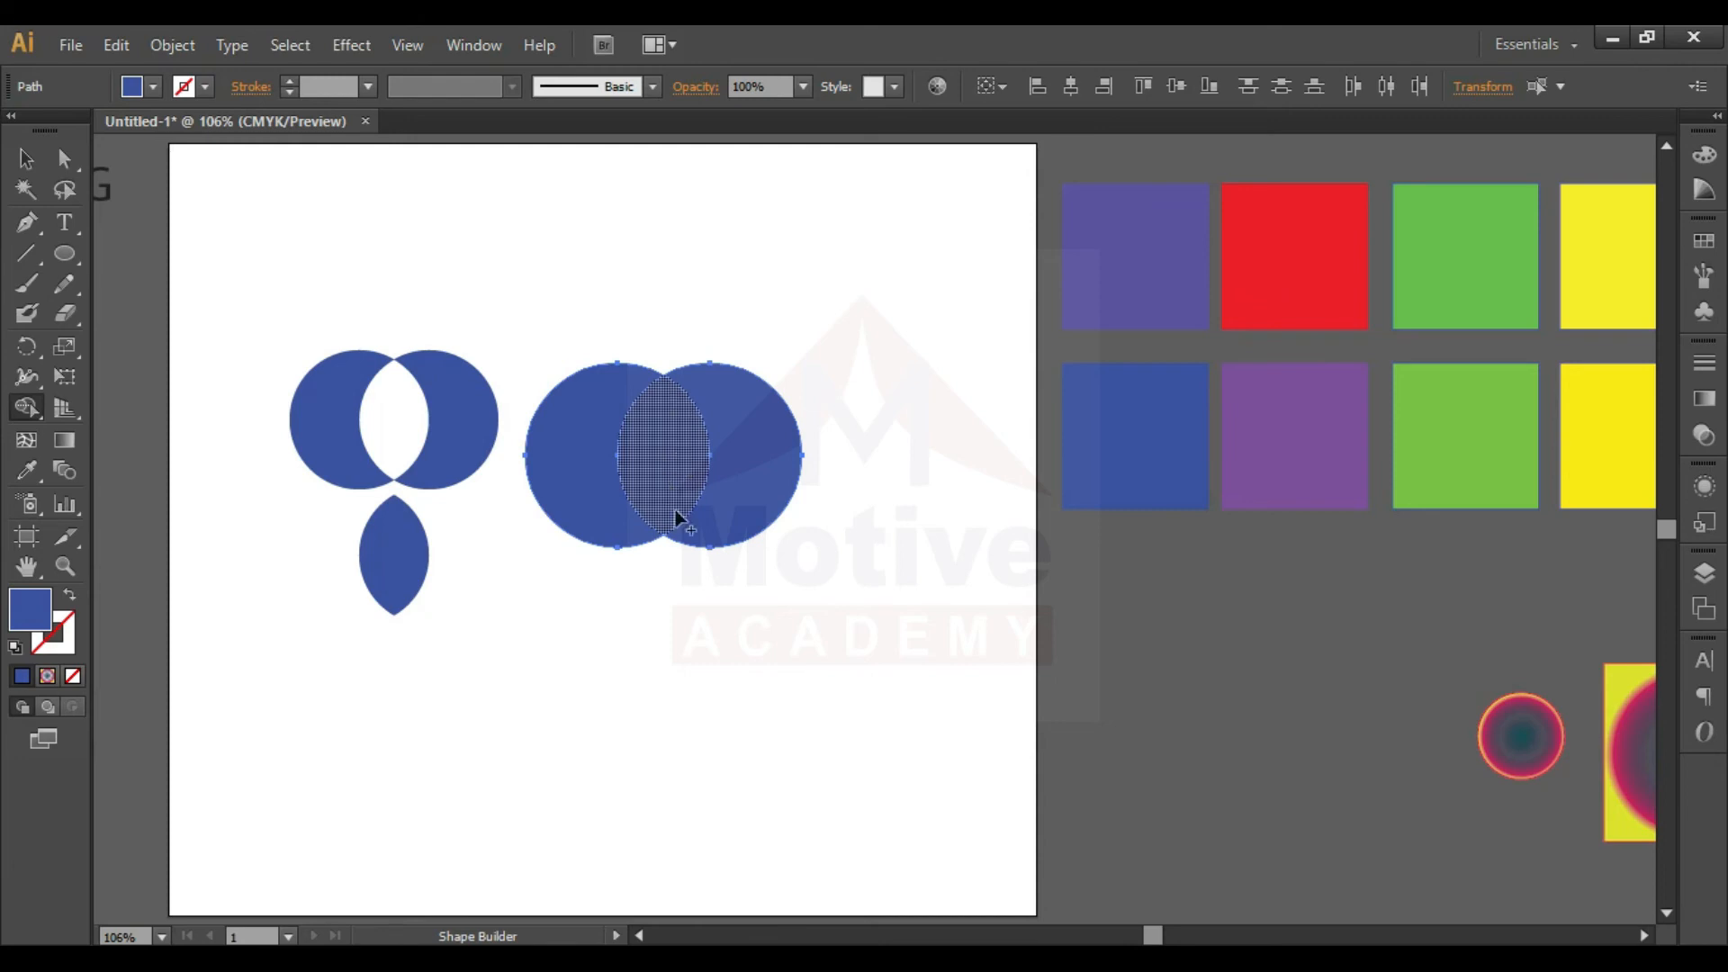
click(668, 441)
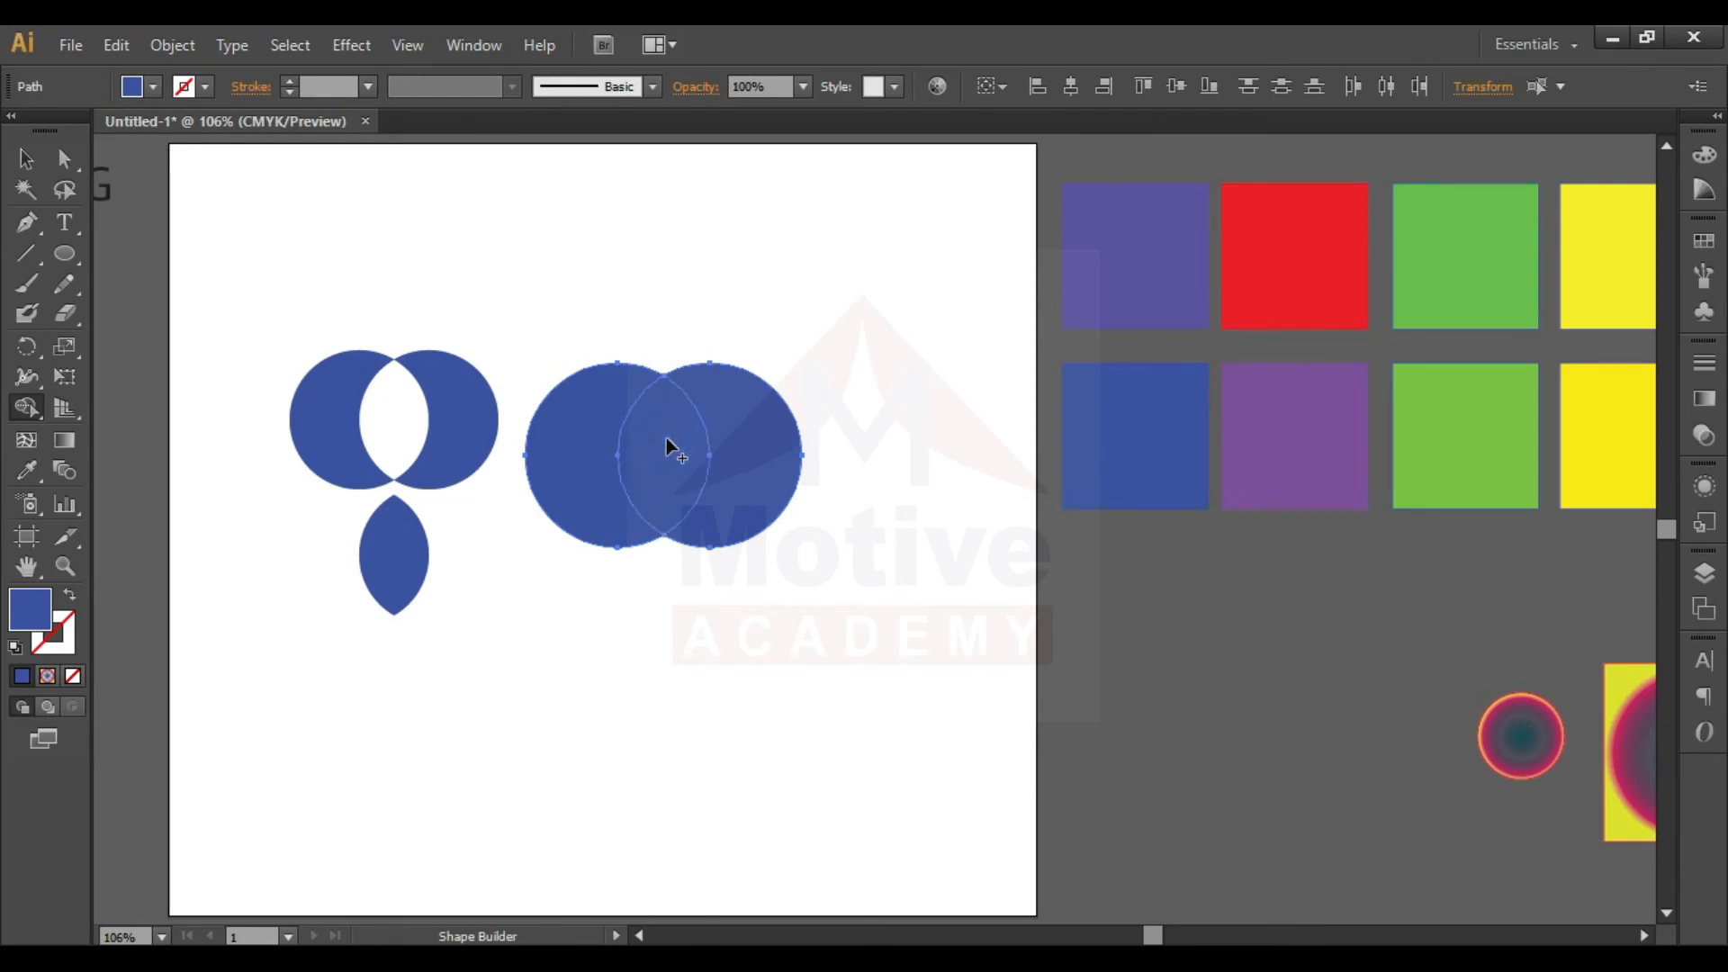
key(v)
click(644, 598)
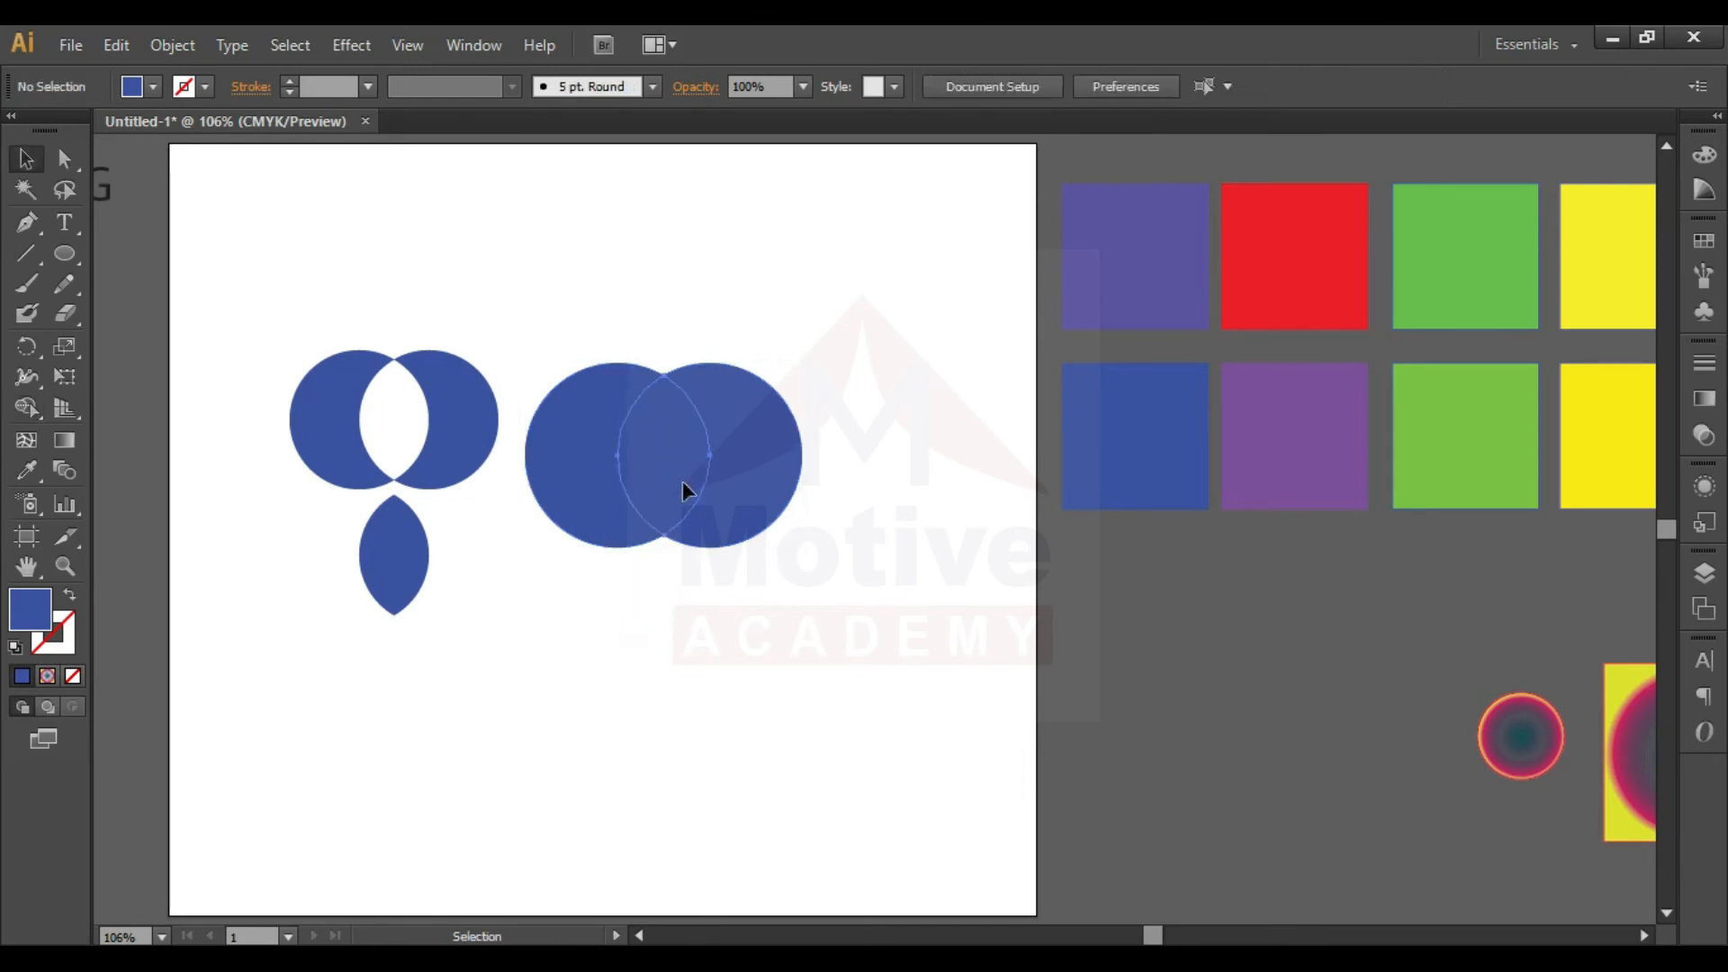
drag(682, 481, 677, 660)
click(812, 578)
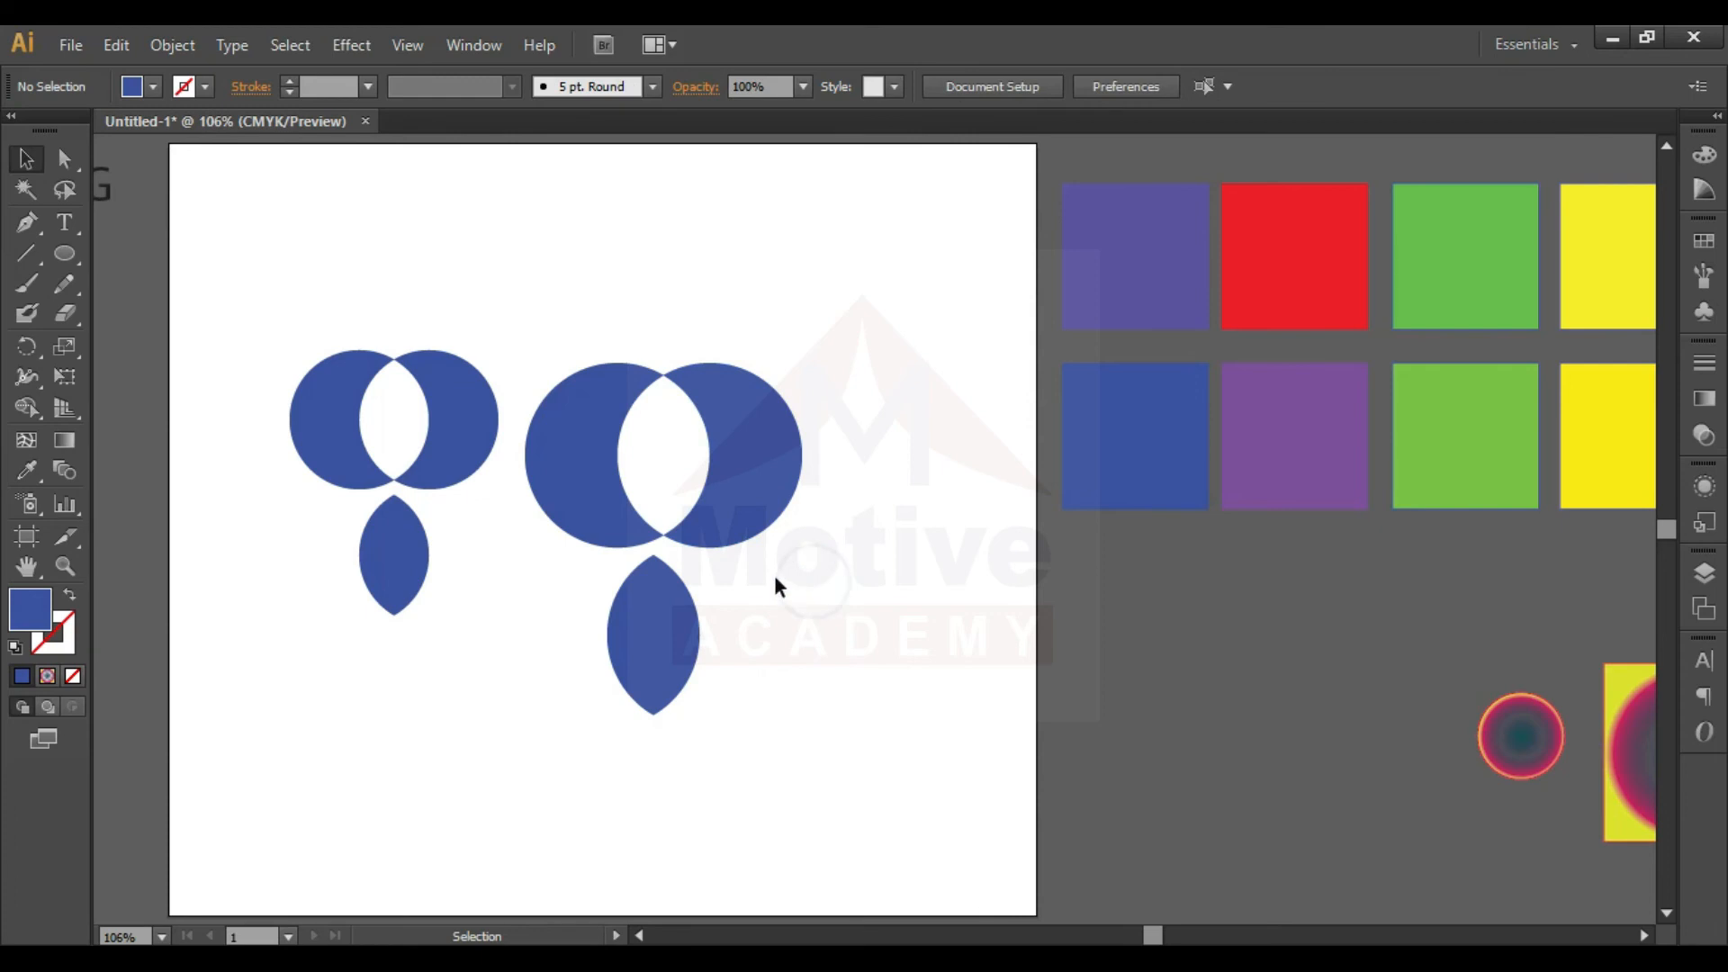
- Pull the two larger crescents apart and undo both moves
drag(754, 452, 814, 454)
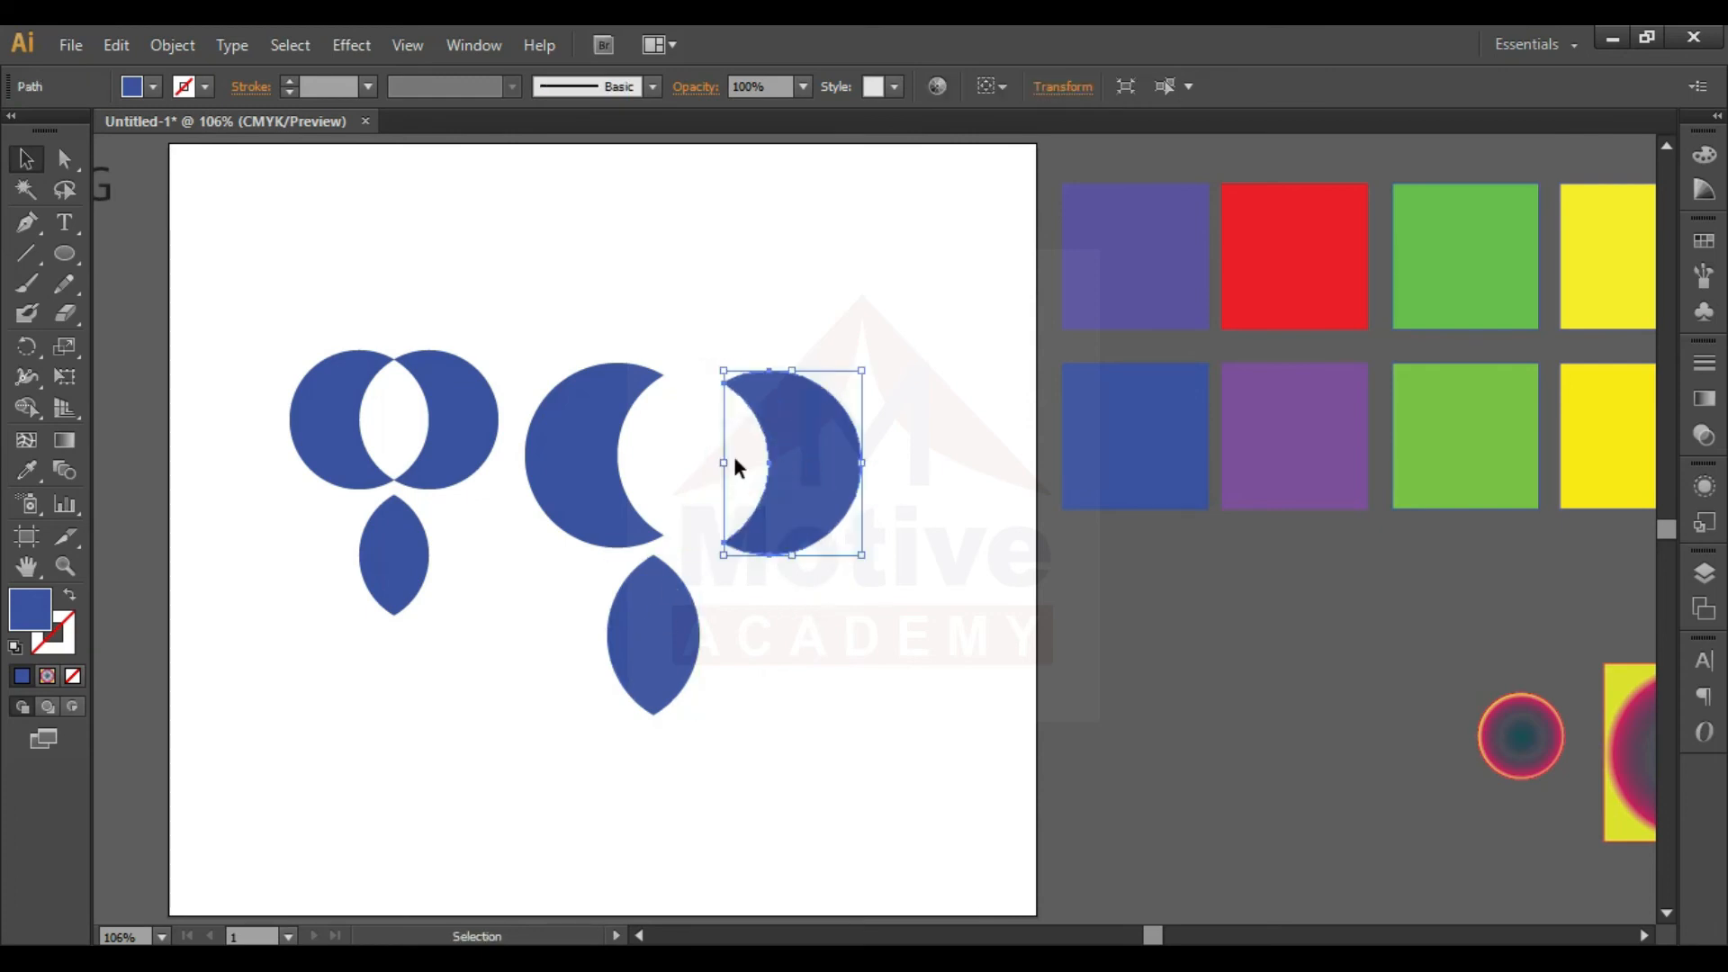
drag(581, 470, 543, 462)
key(ctrl+z)
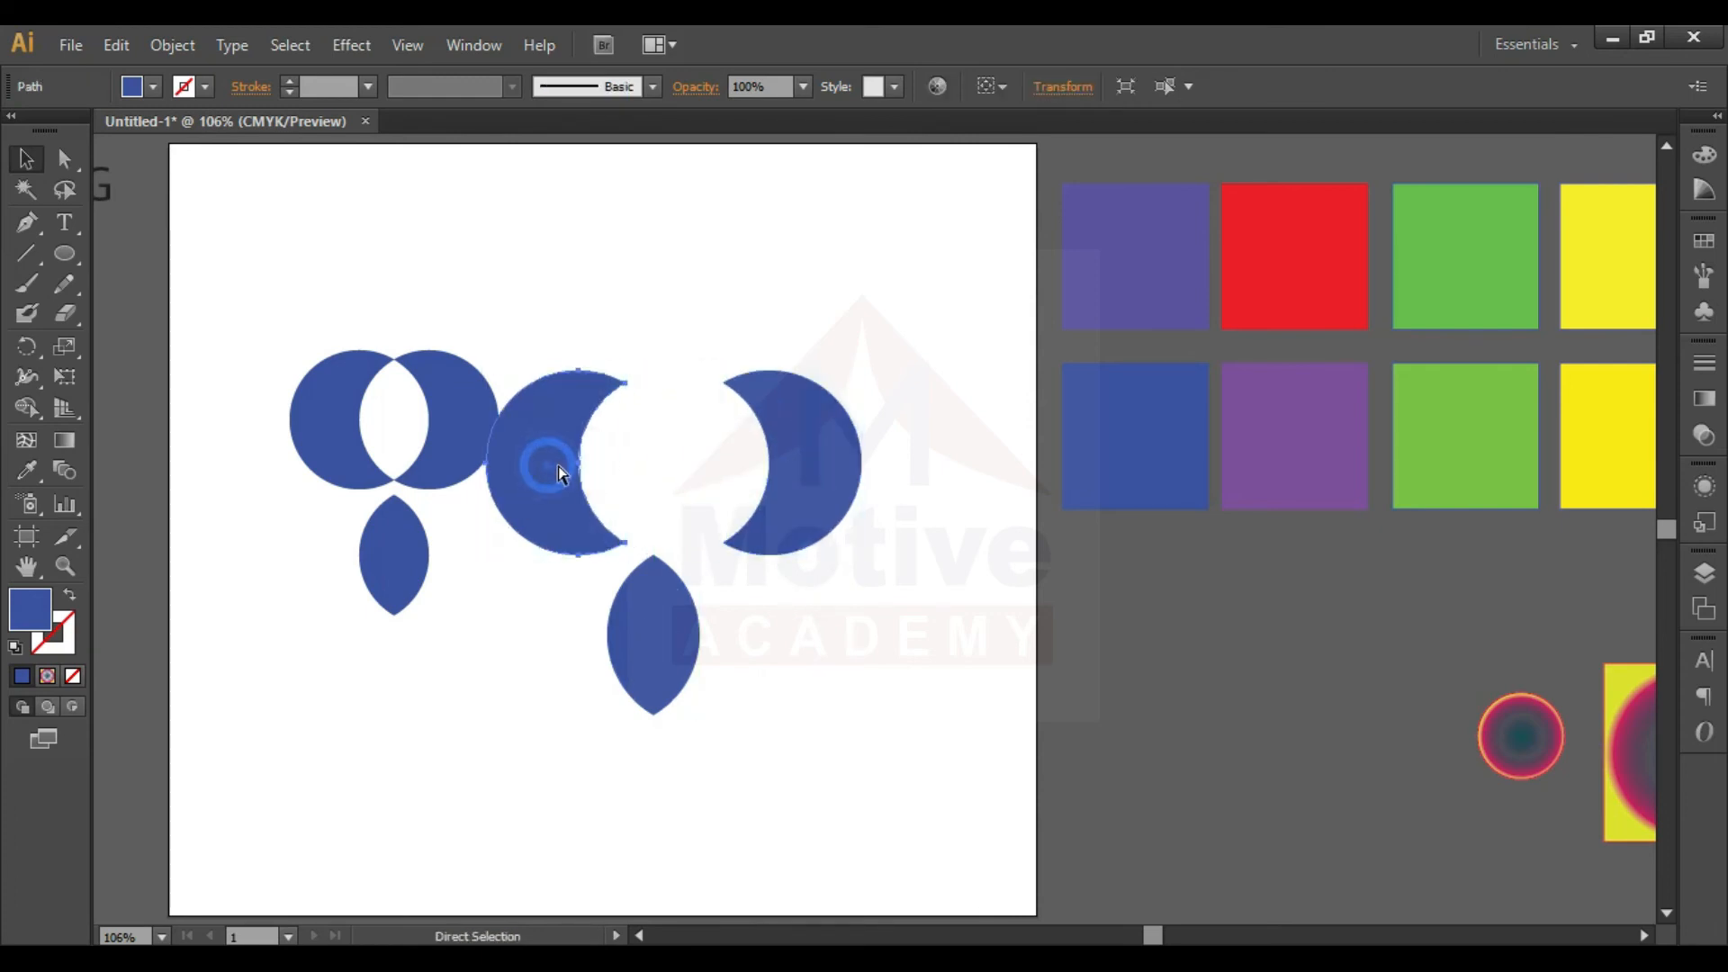
key(ctrl+z)
click(864, 553)
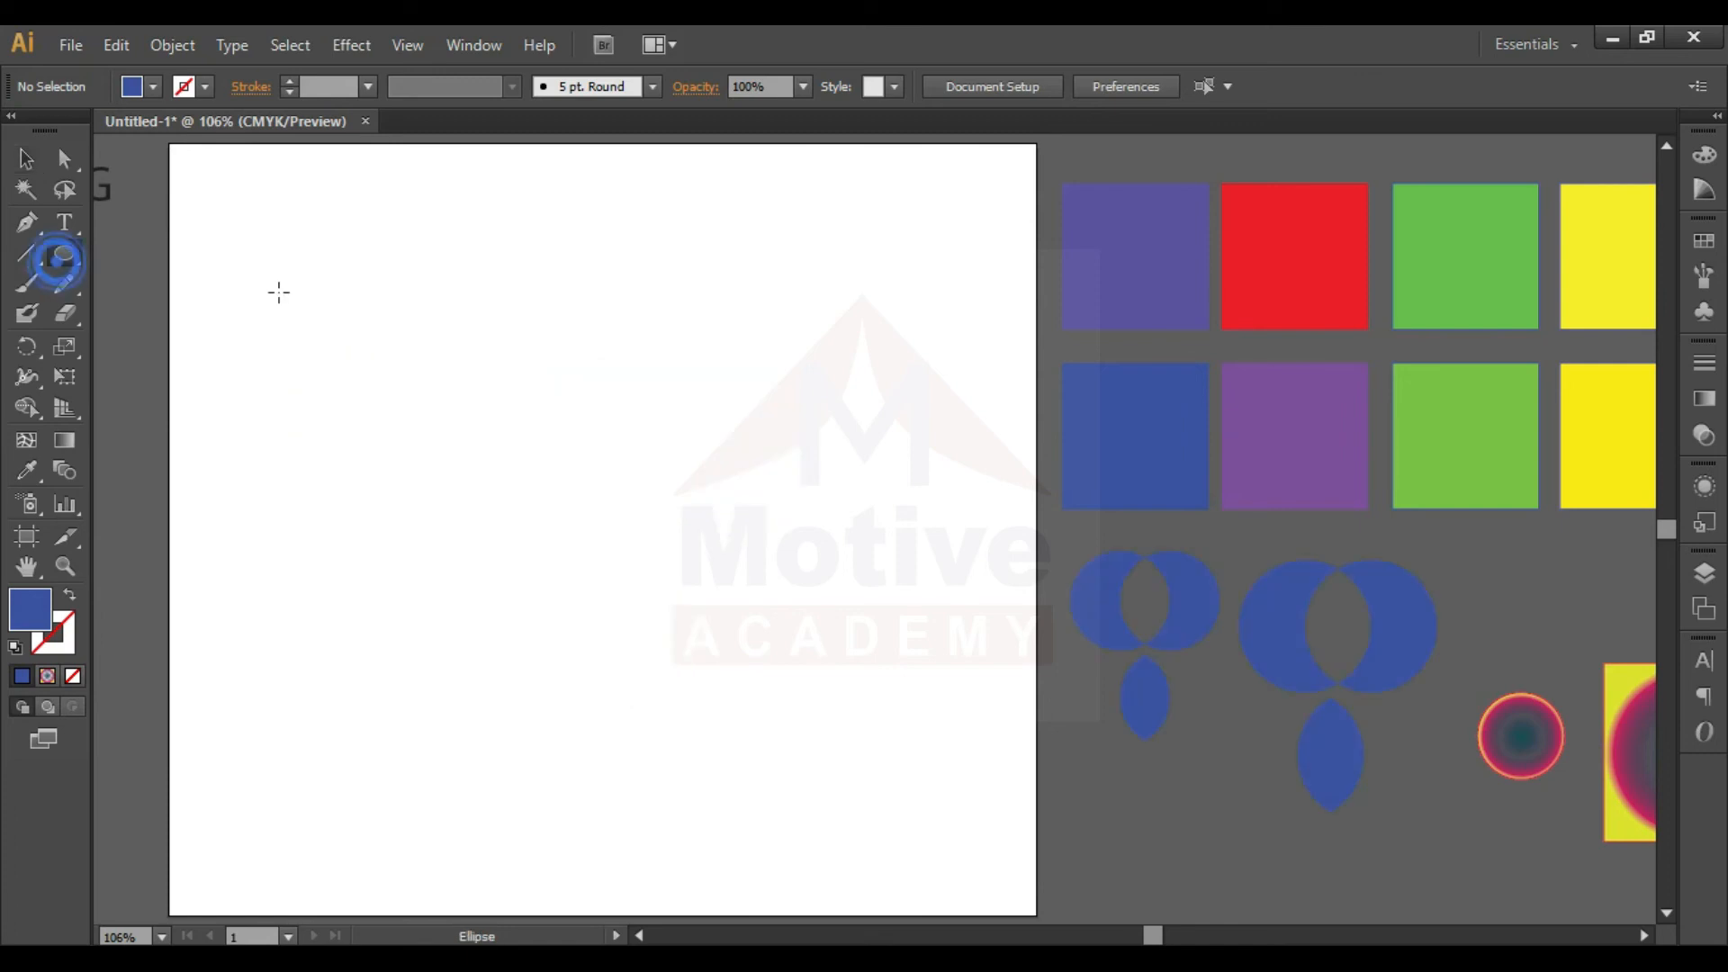
- Move both split figures off the artboard to its right and draw a new blue circle with a copy overlapping it by half
key(l)
drag(273, 294, 423, 387)
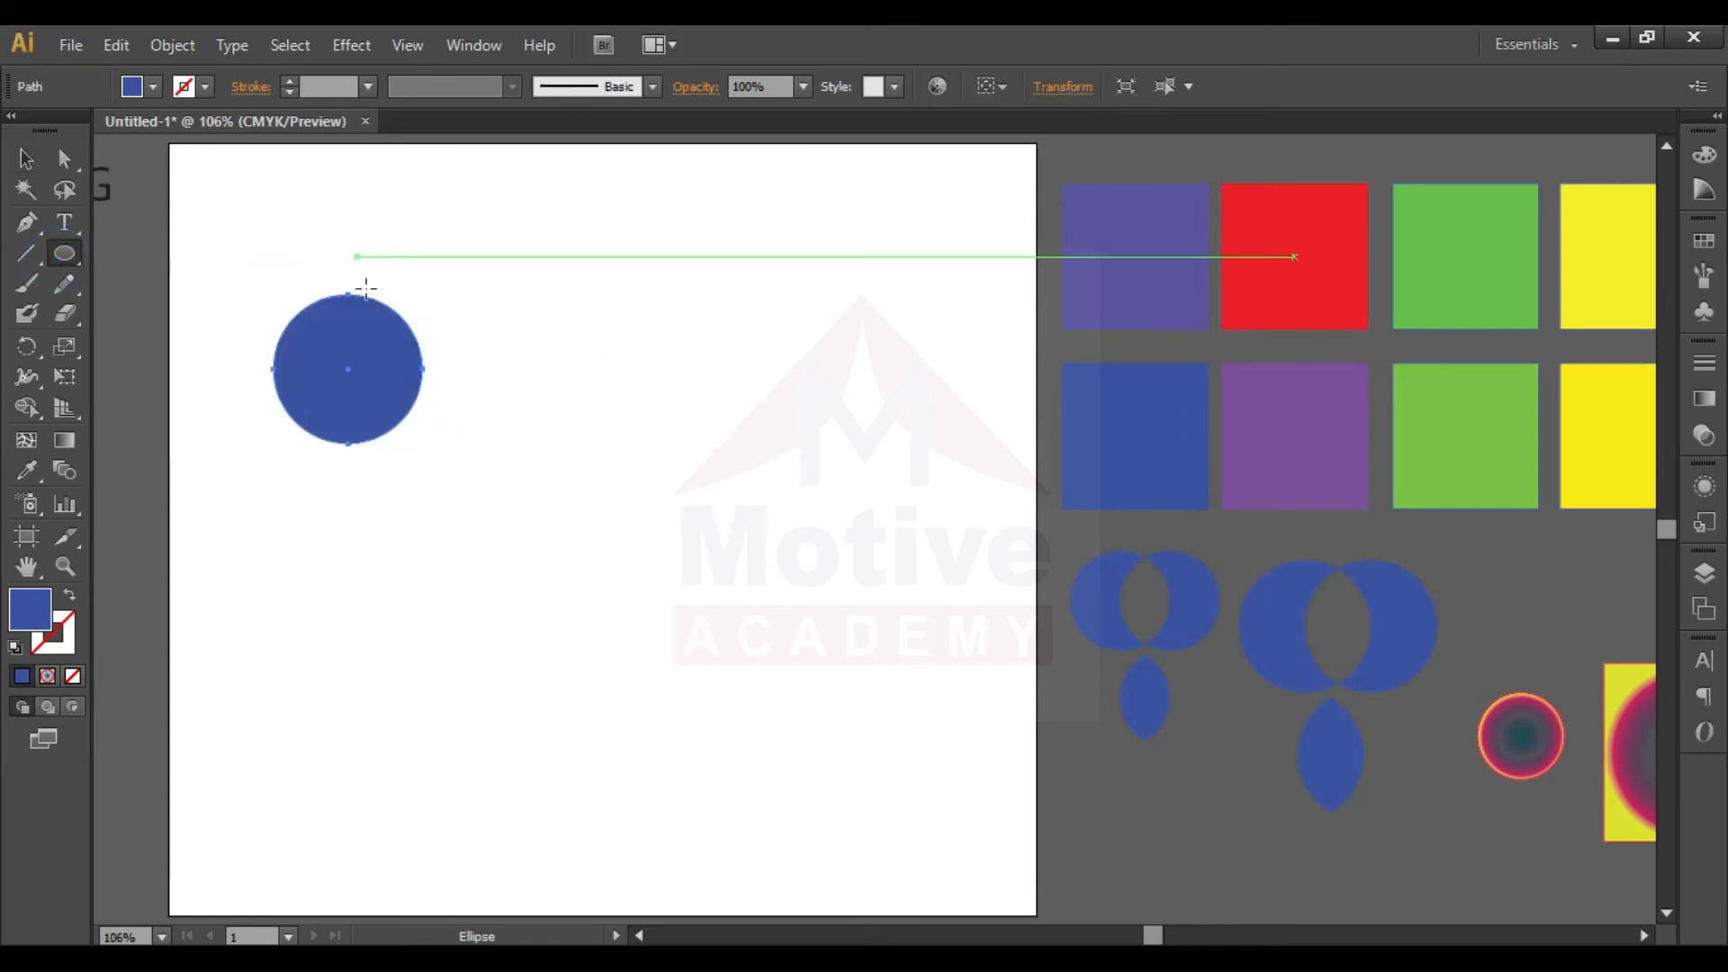
key(v)
drag(360, 326, 436, 333)
click(565, 287)
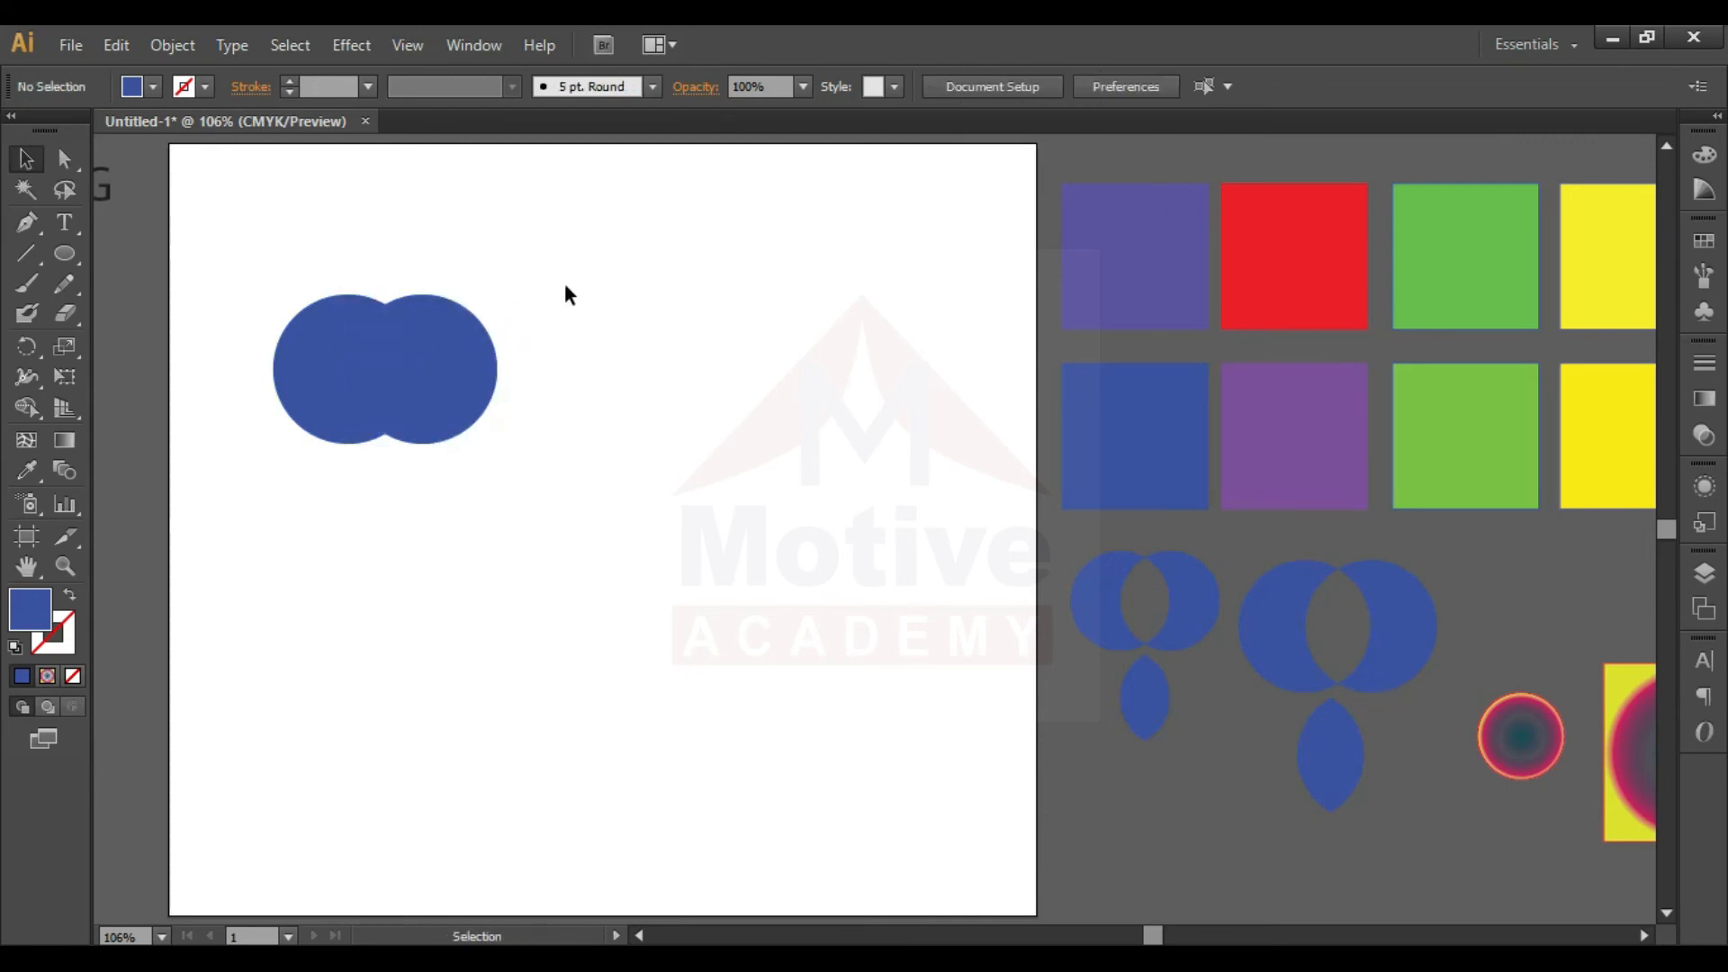
- Select both new circles and merge all their regions into one shape with Shape Builder
click(515, 315)
click(449, 248)
drag(543, 274, 543, 348)
drag(507, 282, 262, 355)
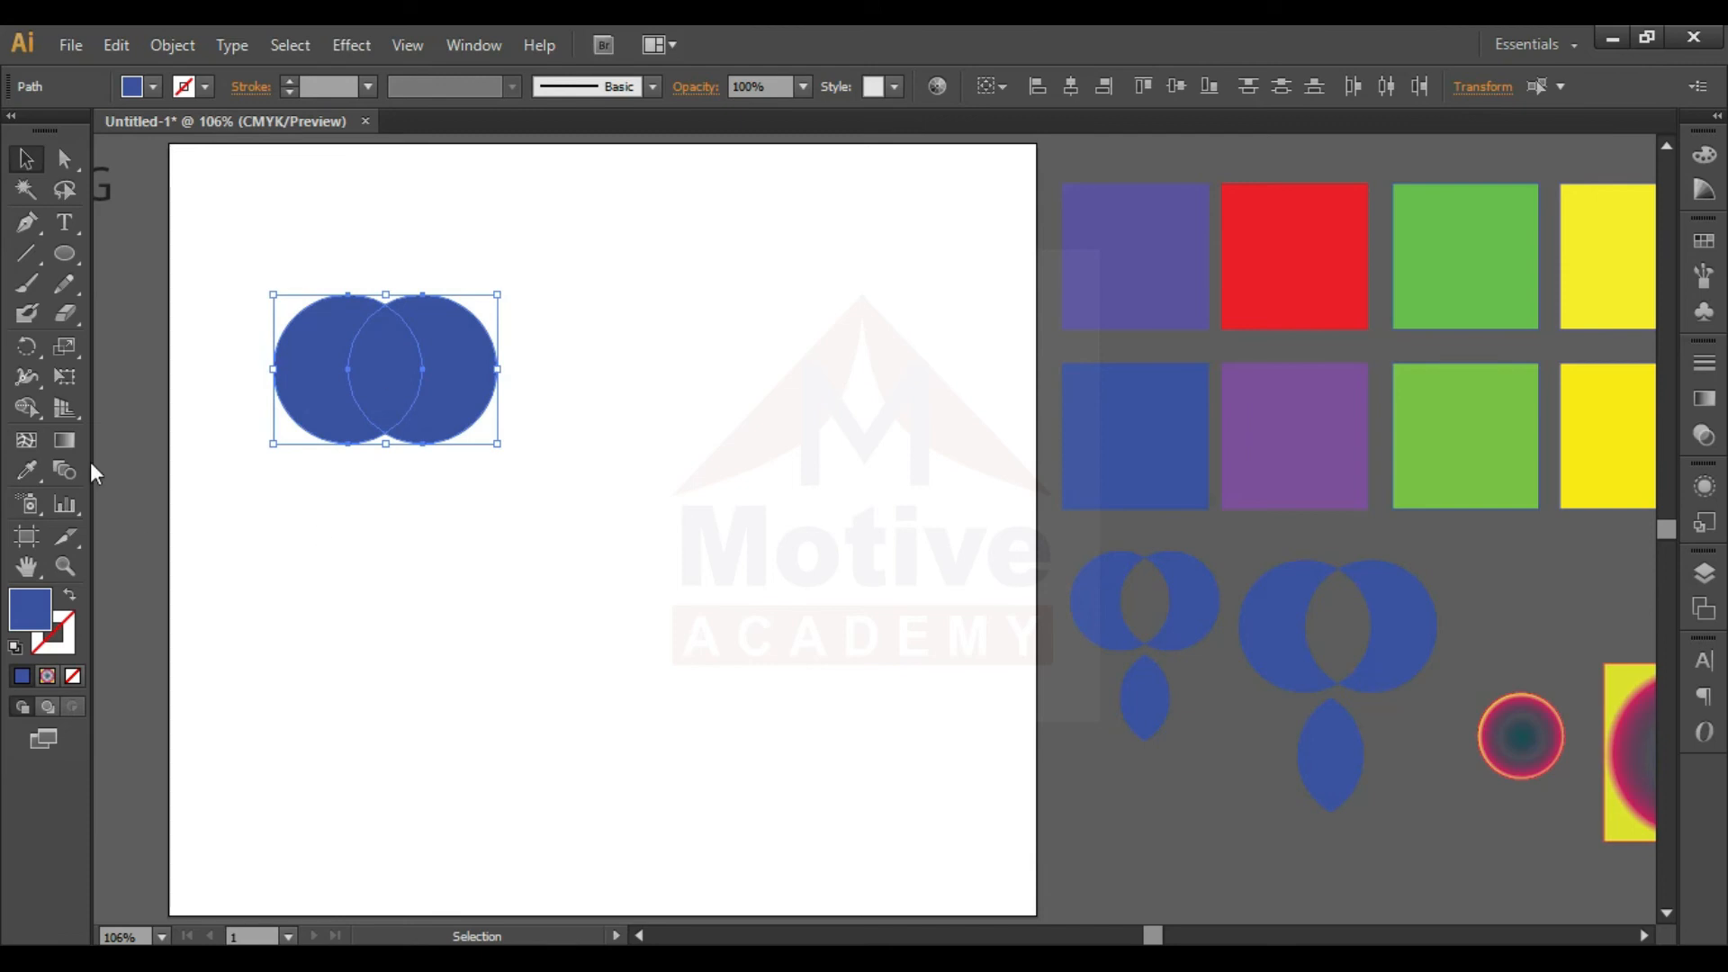
click(32, 416)
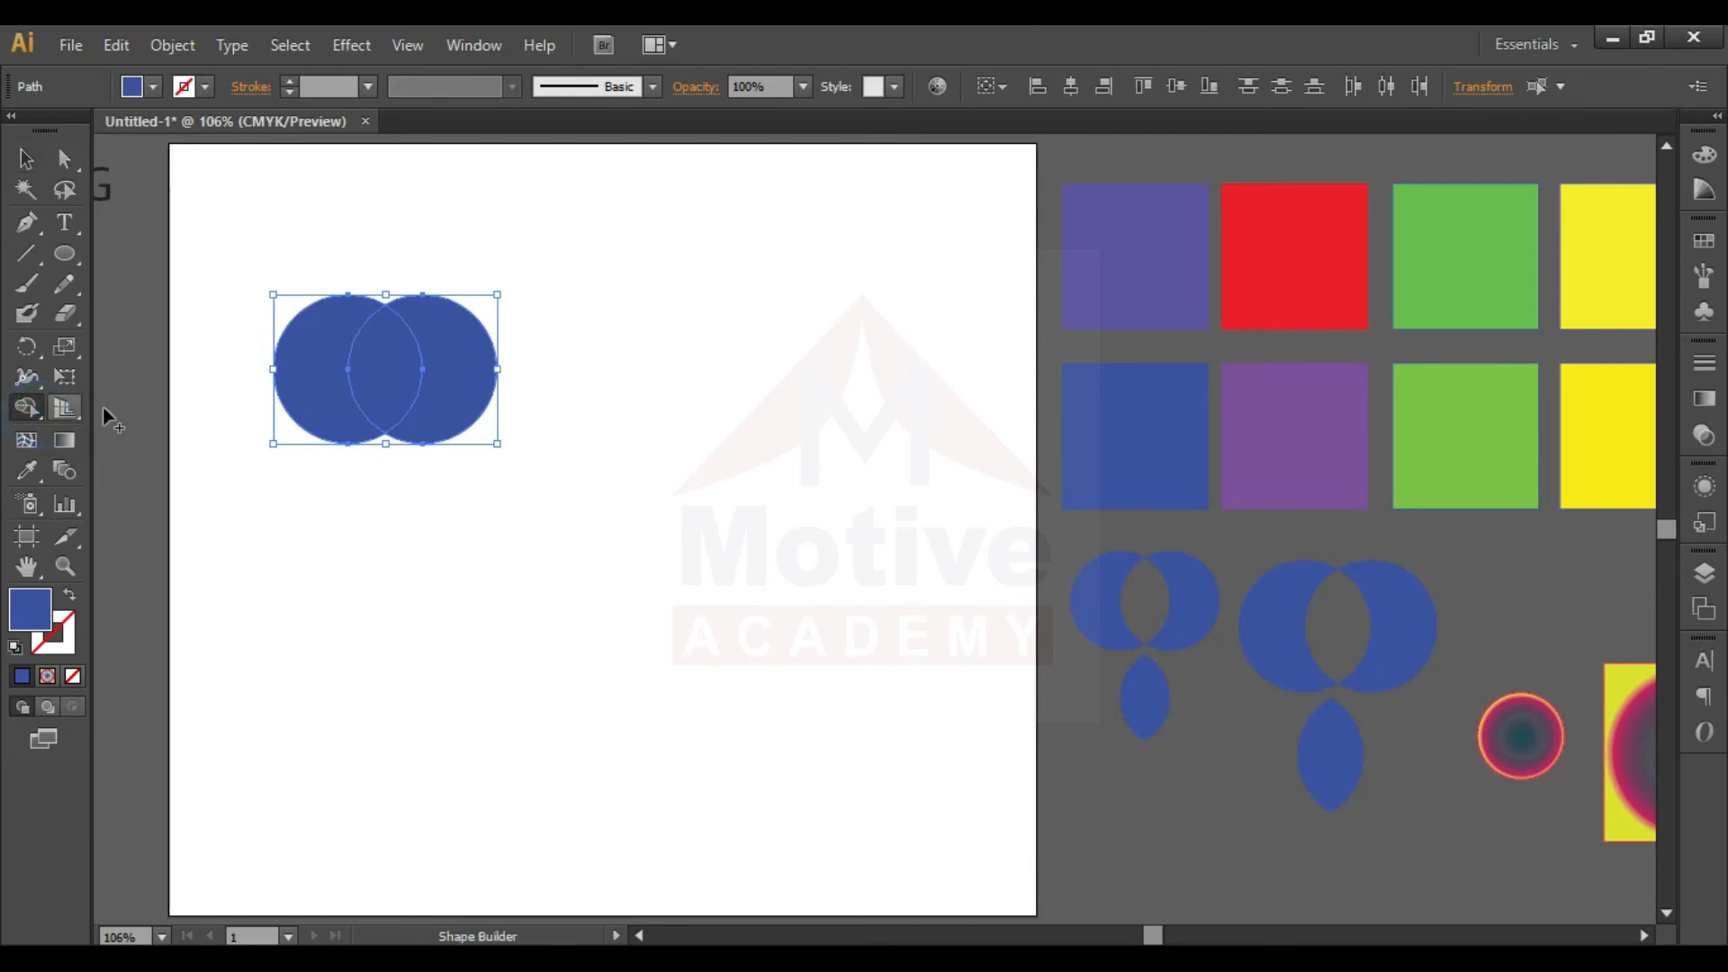
mouse_move(315, 362)
mouse_down()
mouse_move(461, 371)
mouse_move(319, 360)
mouse_move(471, 377)
mouse_up()
key(v)
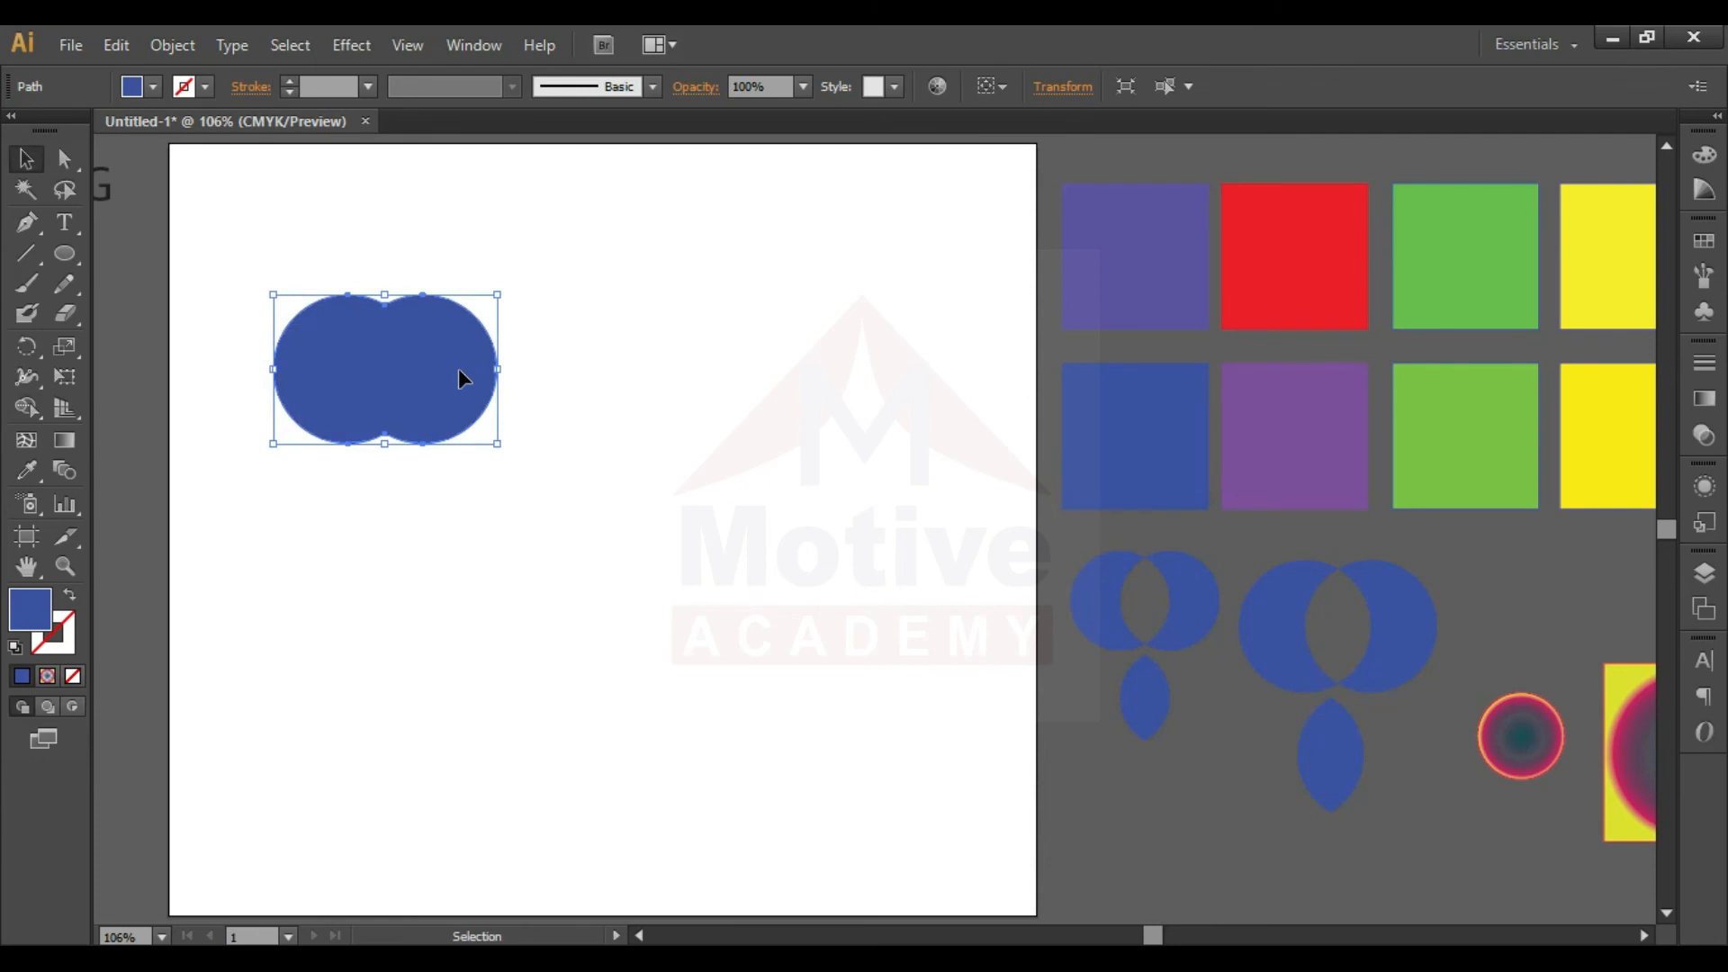
- Move the merged double-circle shape slightly up and to the right on the artboard and deselect it
click(699, 401)
mouse_move(459, 386)
mouse_down()
mouse_move(526, 528)
mouse_move(515, 445)
mouse_move(598, 435)
mouse_move(595, 420)
mouse_move(387, 389)
mouse_move(429, 324)
mouse_move(467, 390)
mouse_move(455, 412)
mouse_up()
click(671, 471)
click(464, 517)
click(571, 412)
click(549, 473)
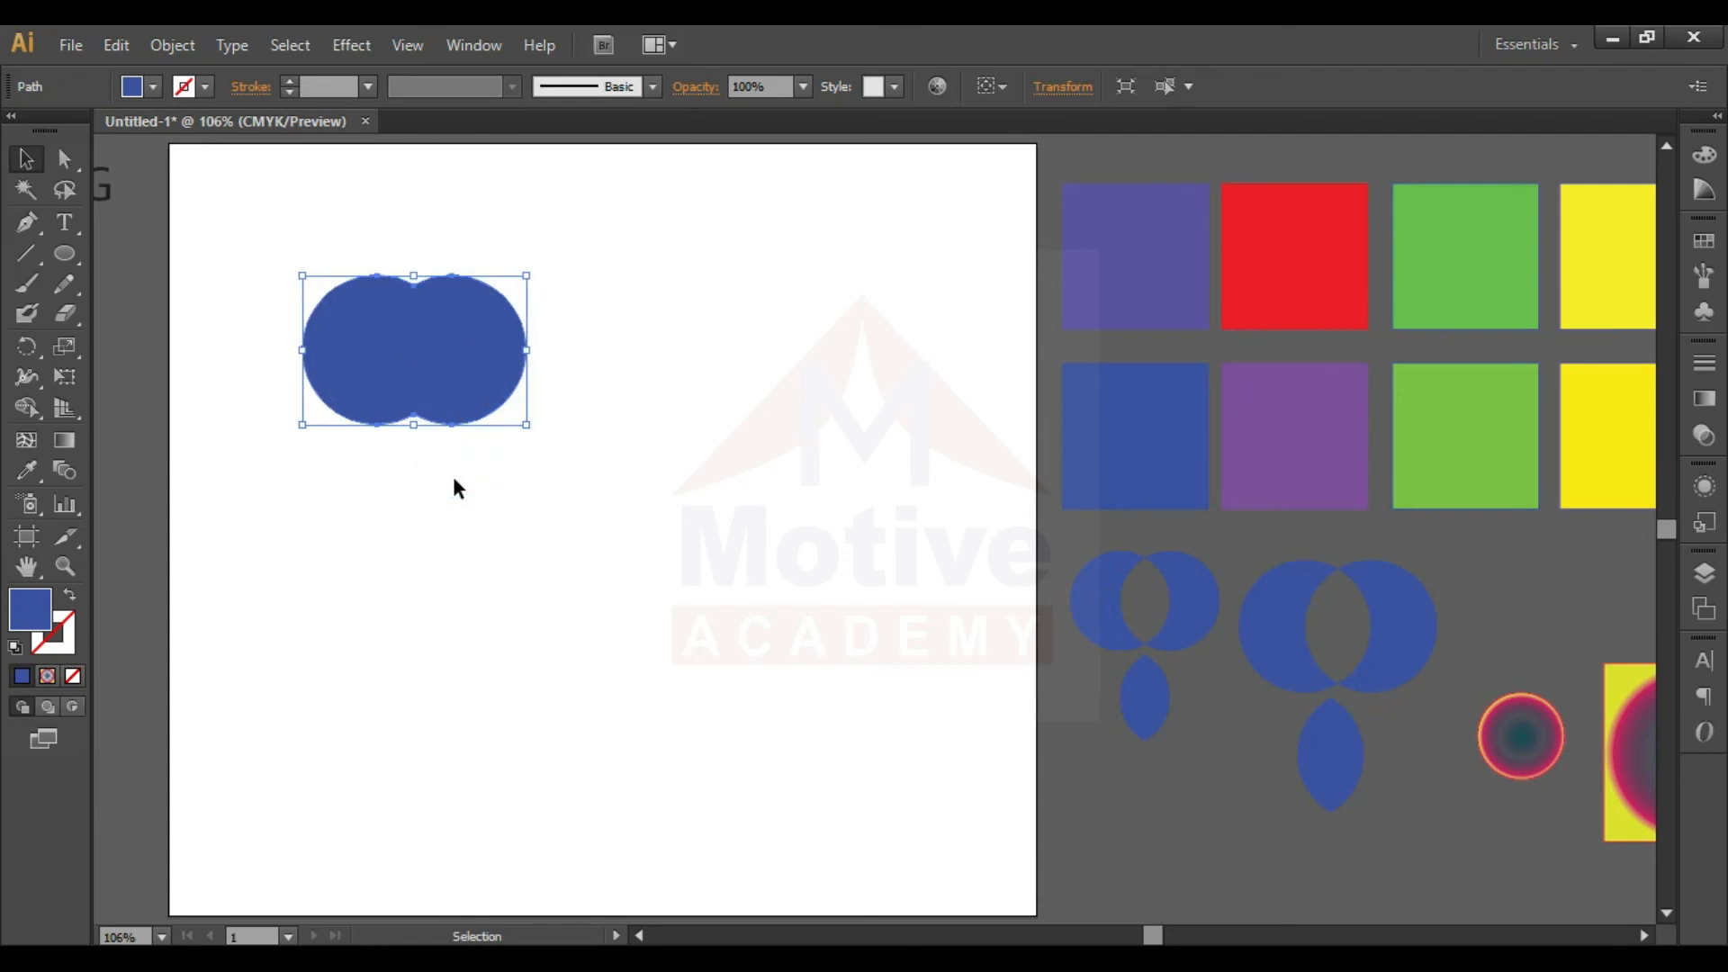
click(614, 452)
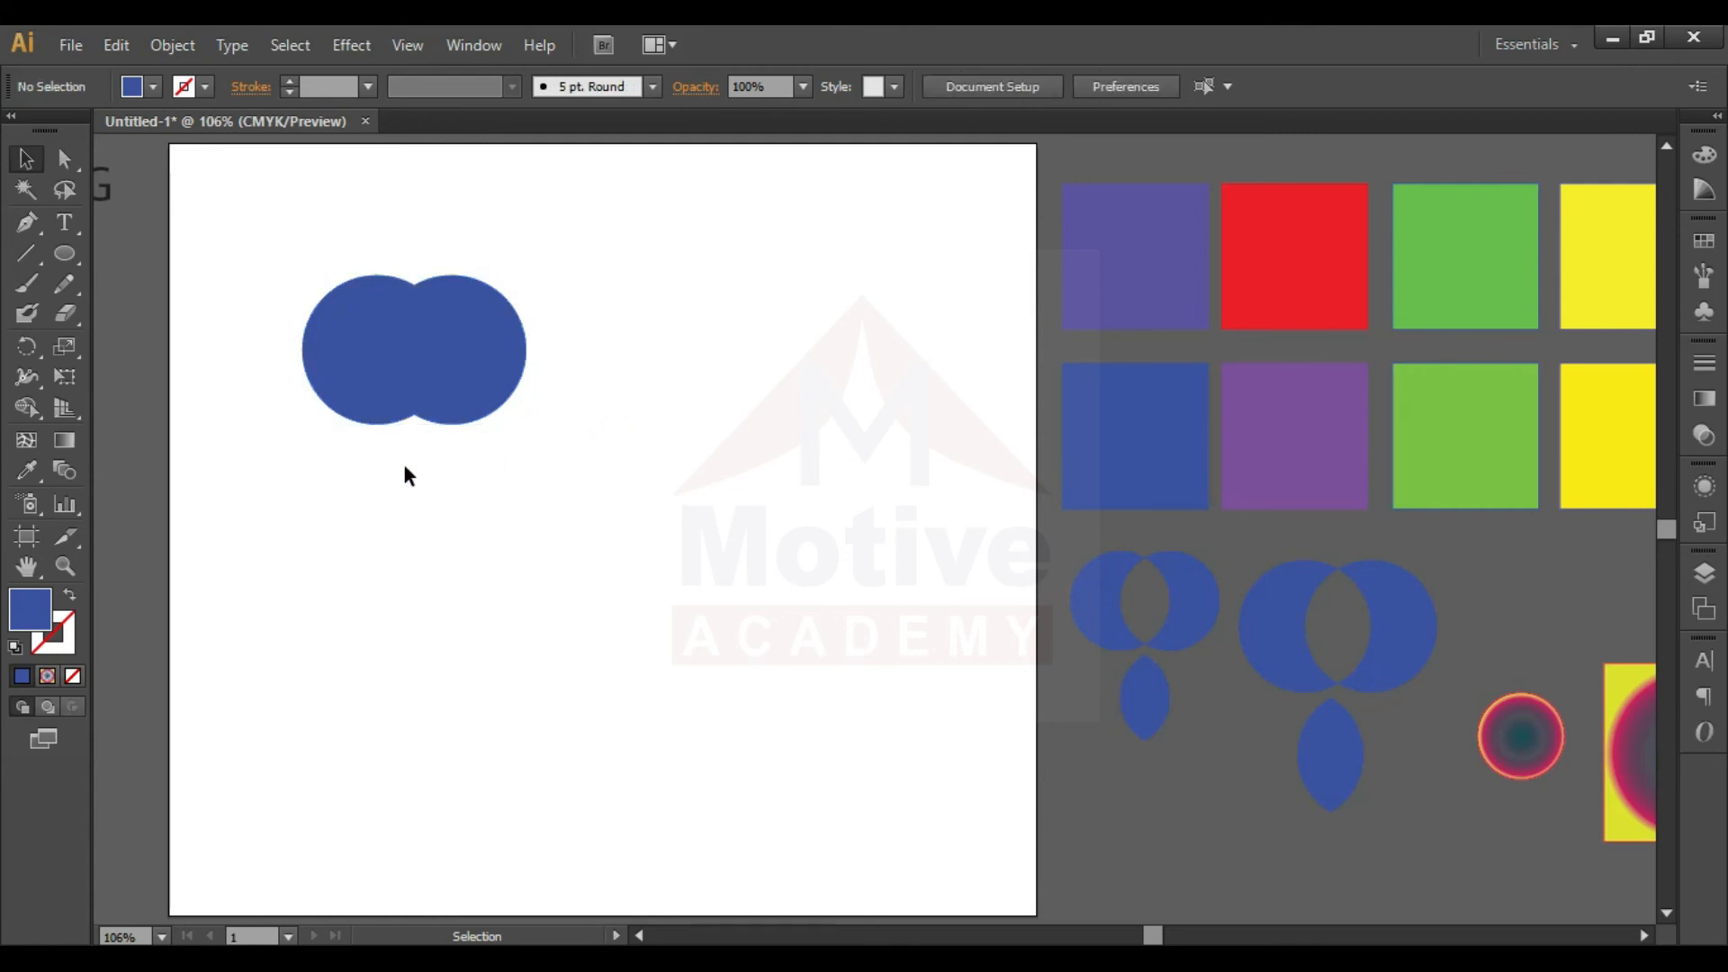
- Move the merged shape off the artboard below the split figures and draw a new circle with a half-overlapping copy
drag(409, 412, 1167, 881)
drag(475, 466, 543, 529)
click(596, 501)
drag(497, 466, 594, 475)
click(640, 474)
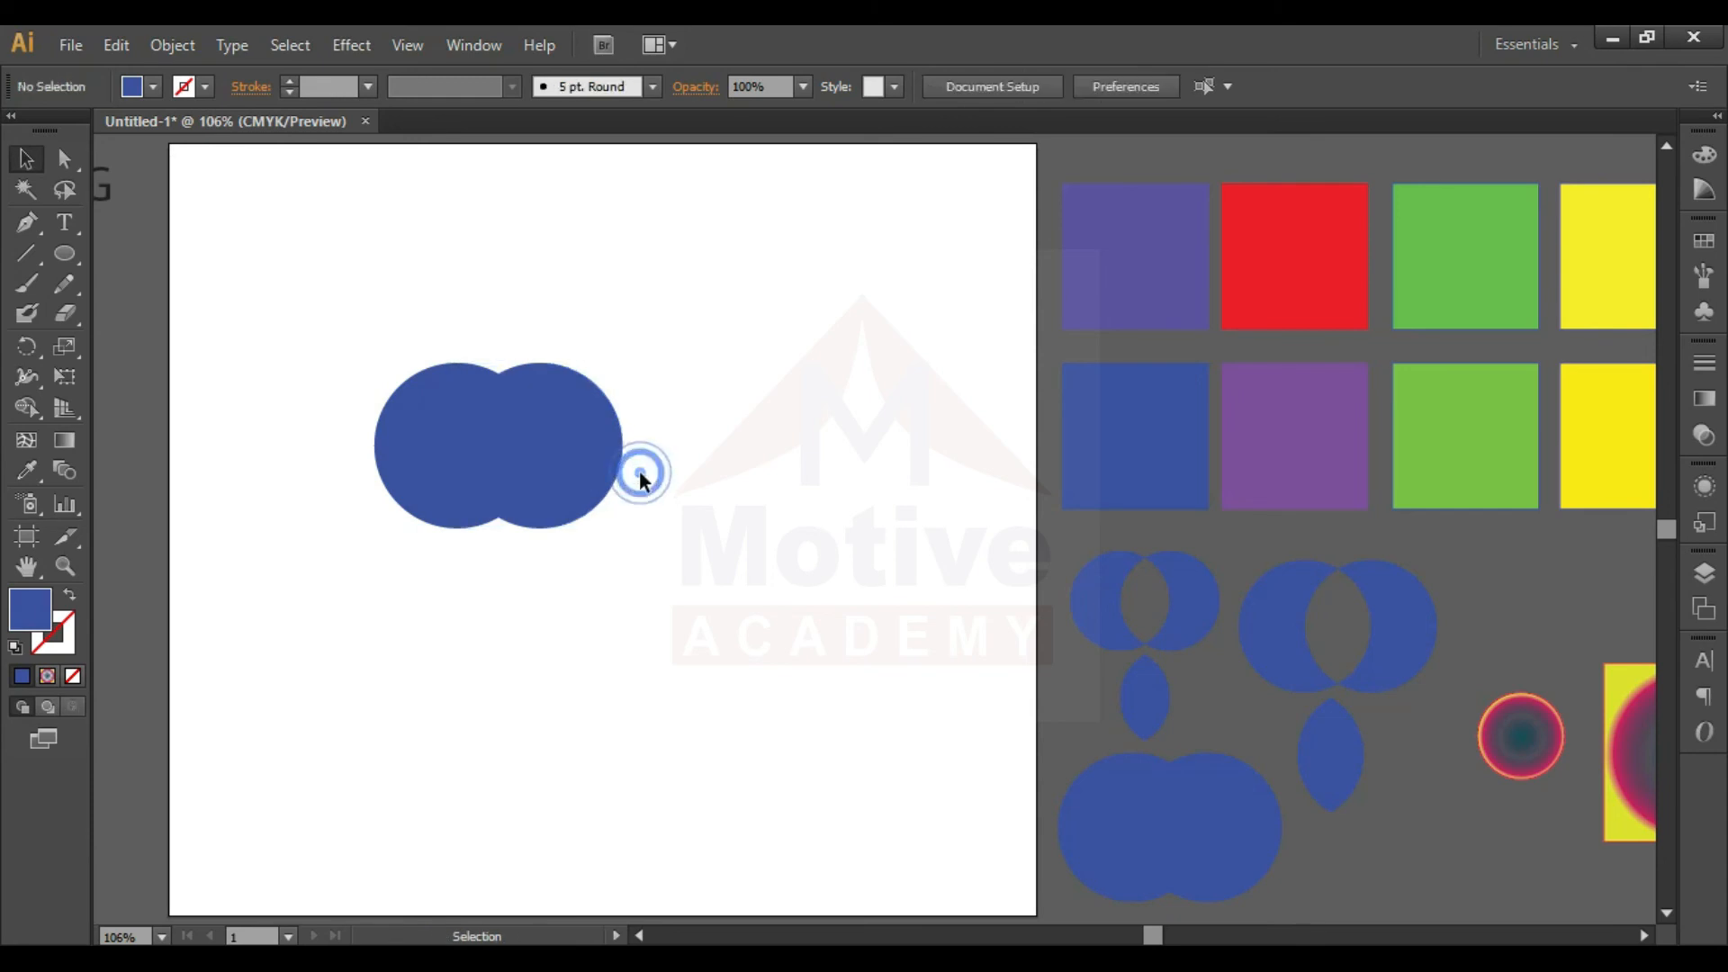
drag(659, 367, 574, 438)
click(637, 452)
key(ctrl+z)
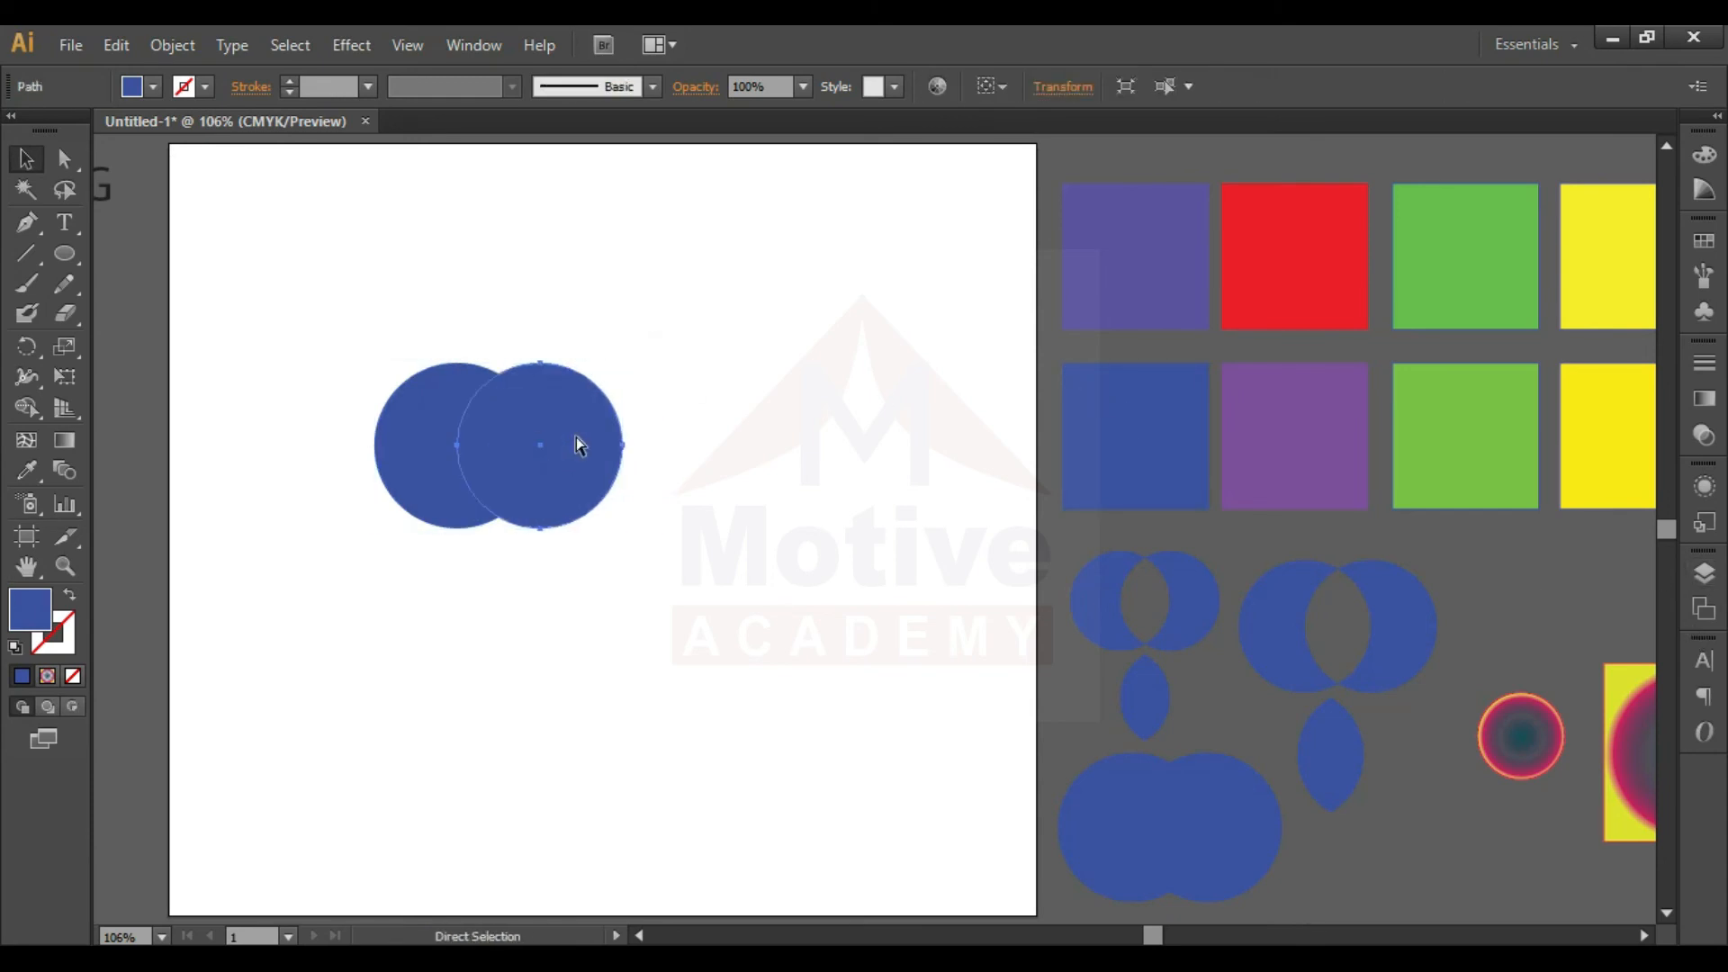
click(678, 370)
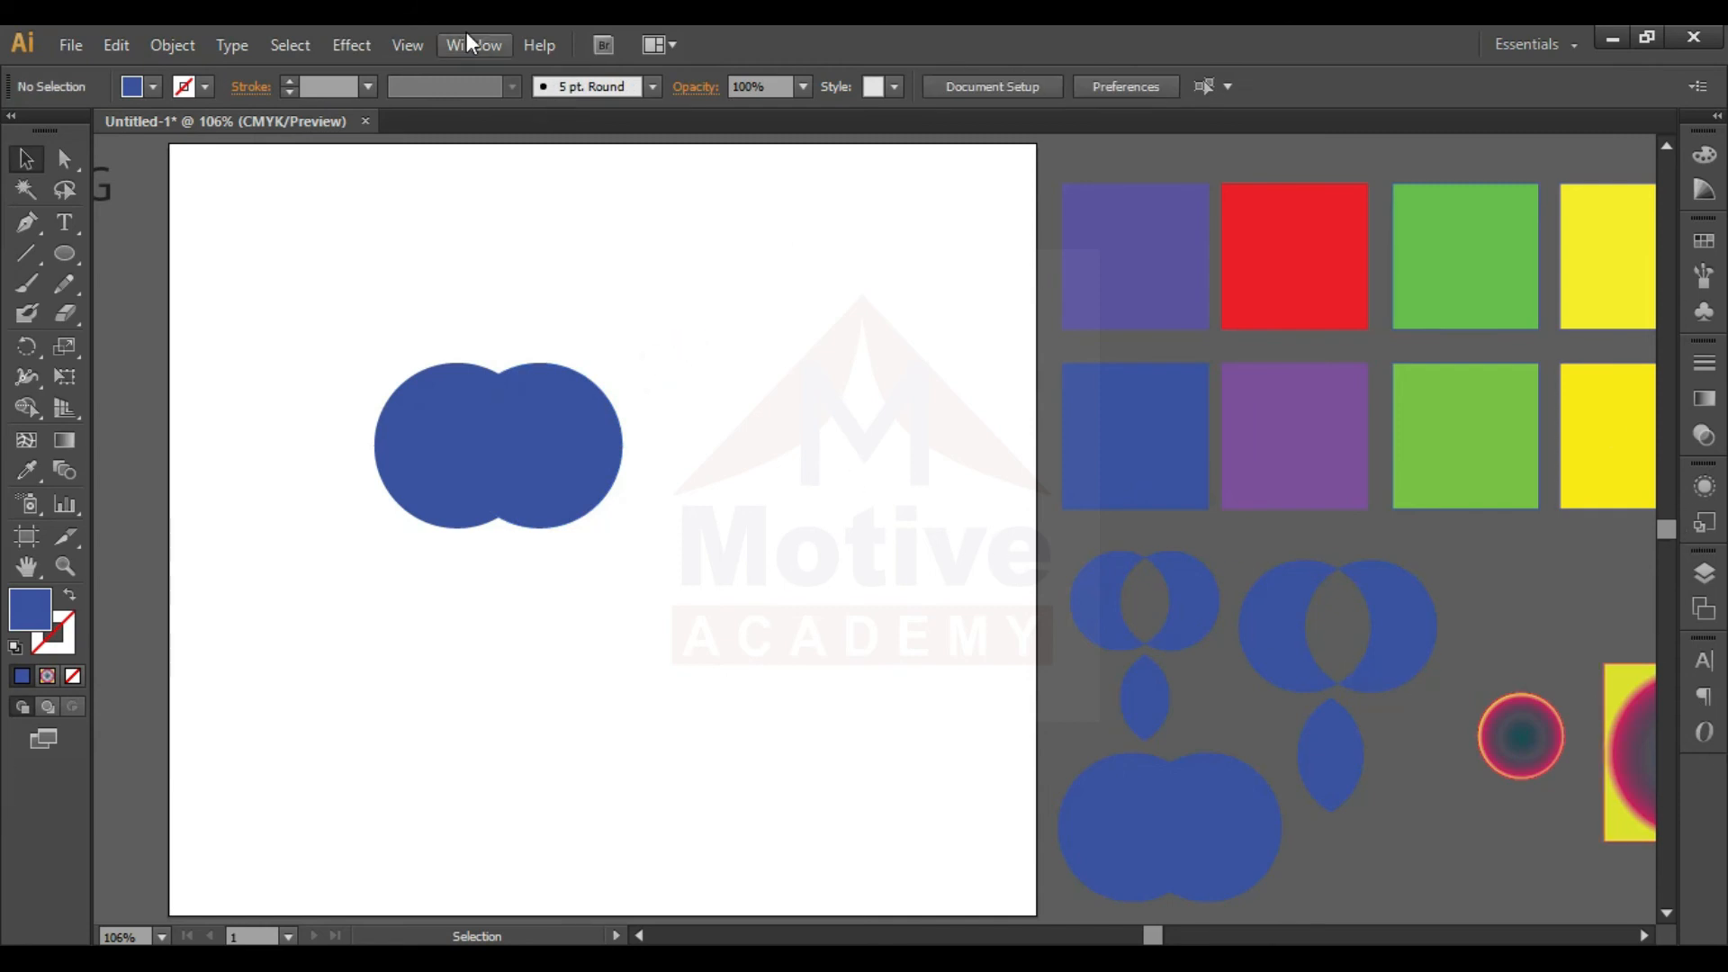
- Show the Pathfinder panel, dock it with the collapsed panels, and expand it
click(500, 50)
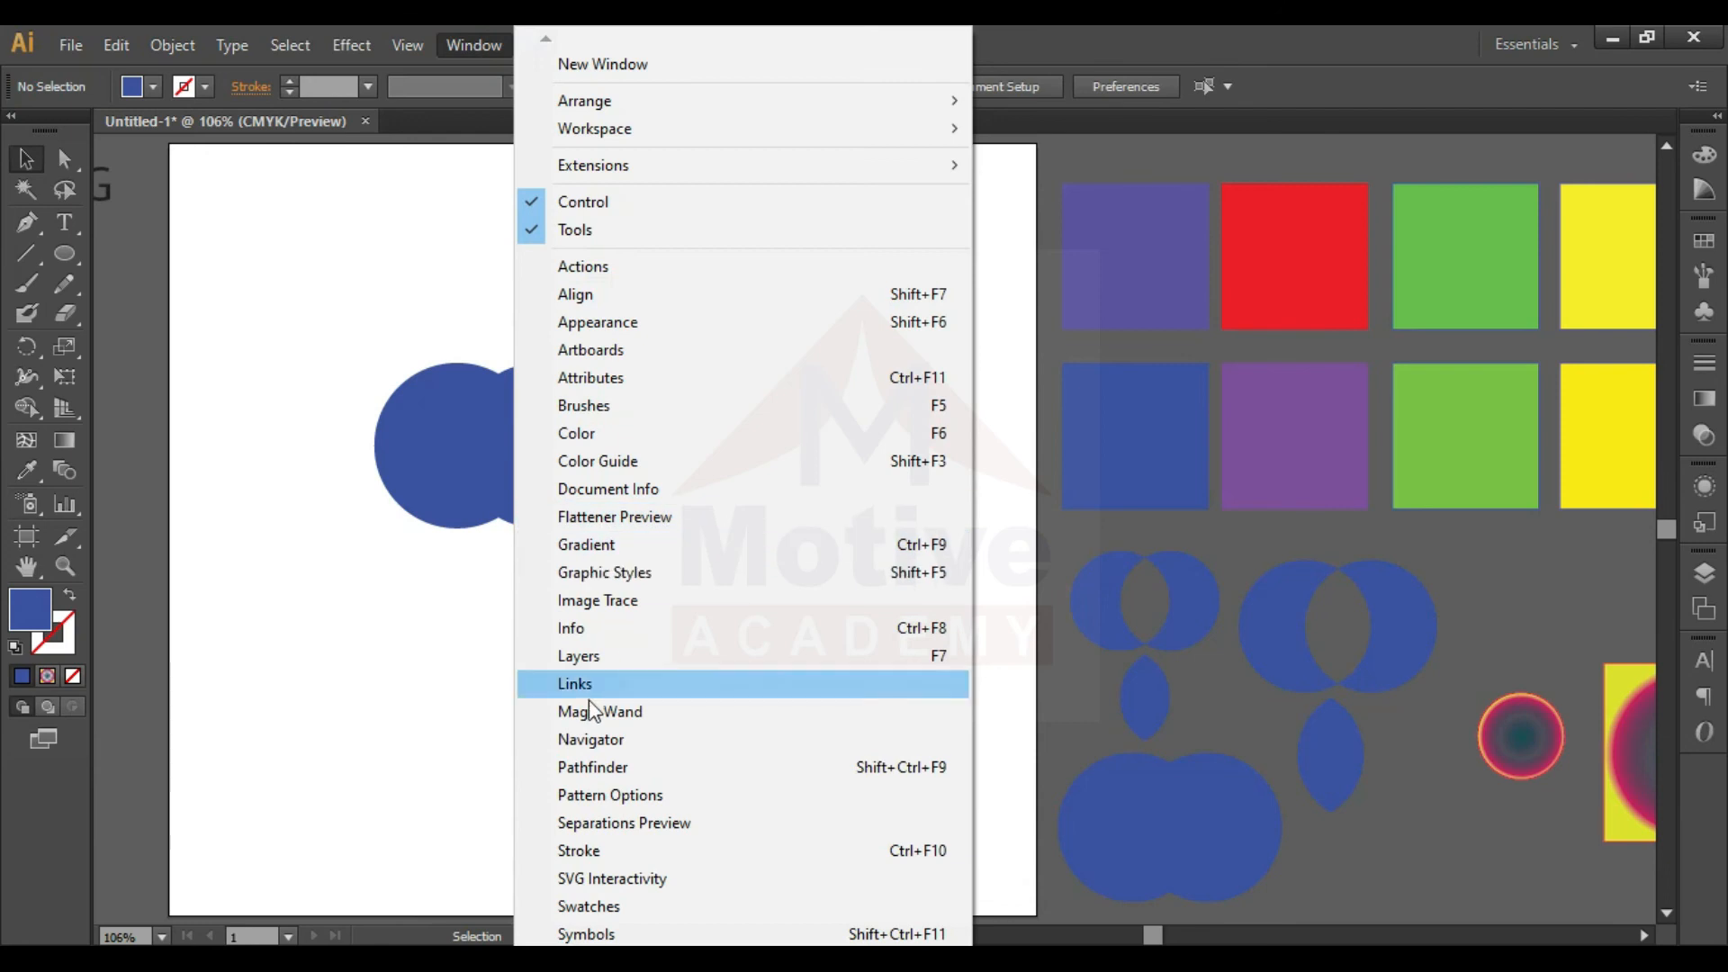
click(634, 765)
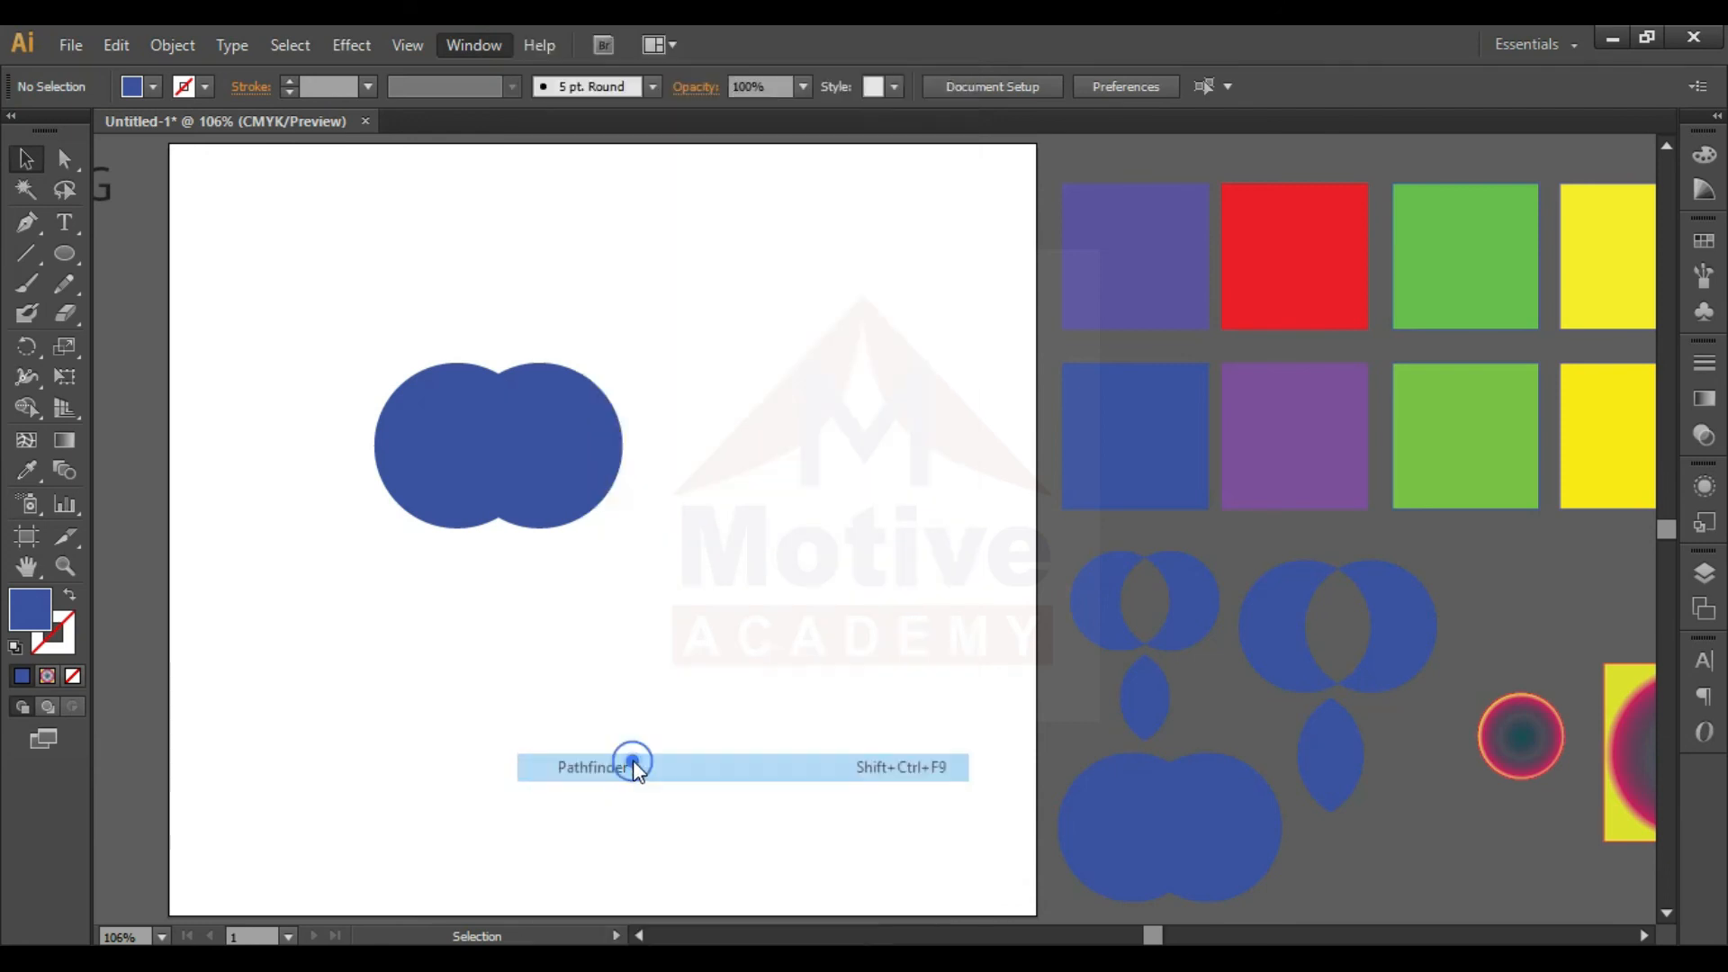
drag(327, 570, 406, 588)
drag(765, 642, 1644, 839)
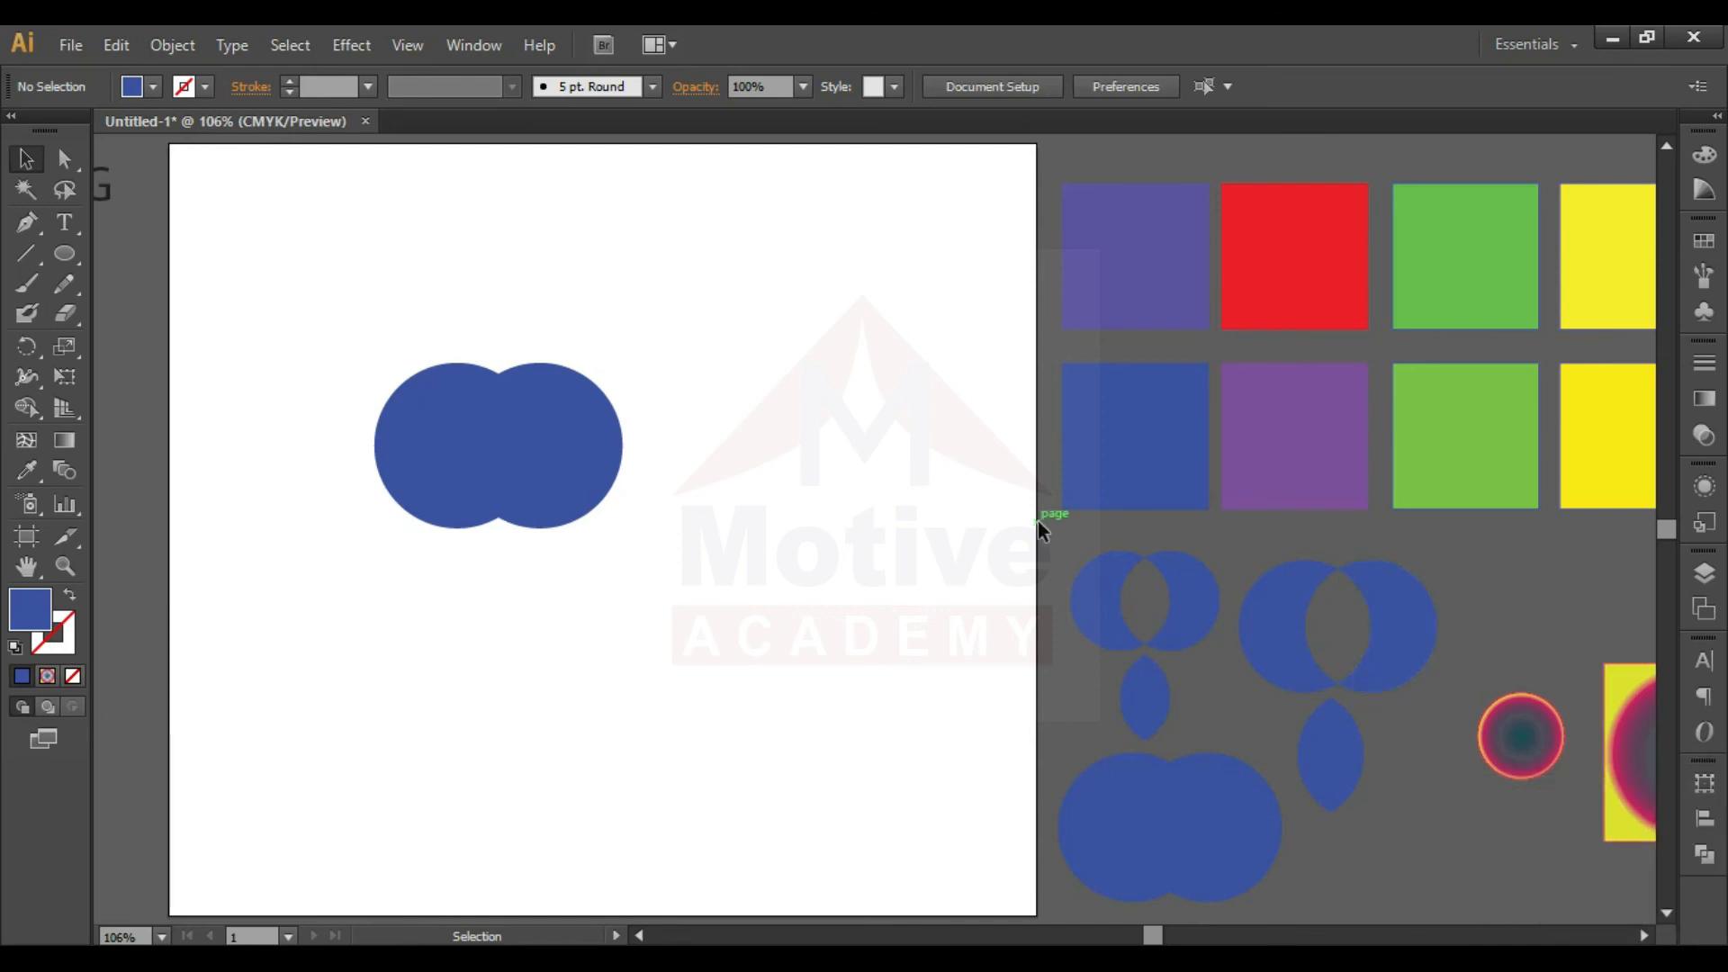
click(1704, 854)
- Unite the two overlapping circles with Pathfinder, move the merged shape as a test, and undo both changes
drag(661, 347, 355, 451)
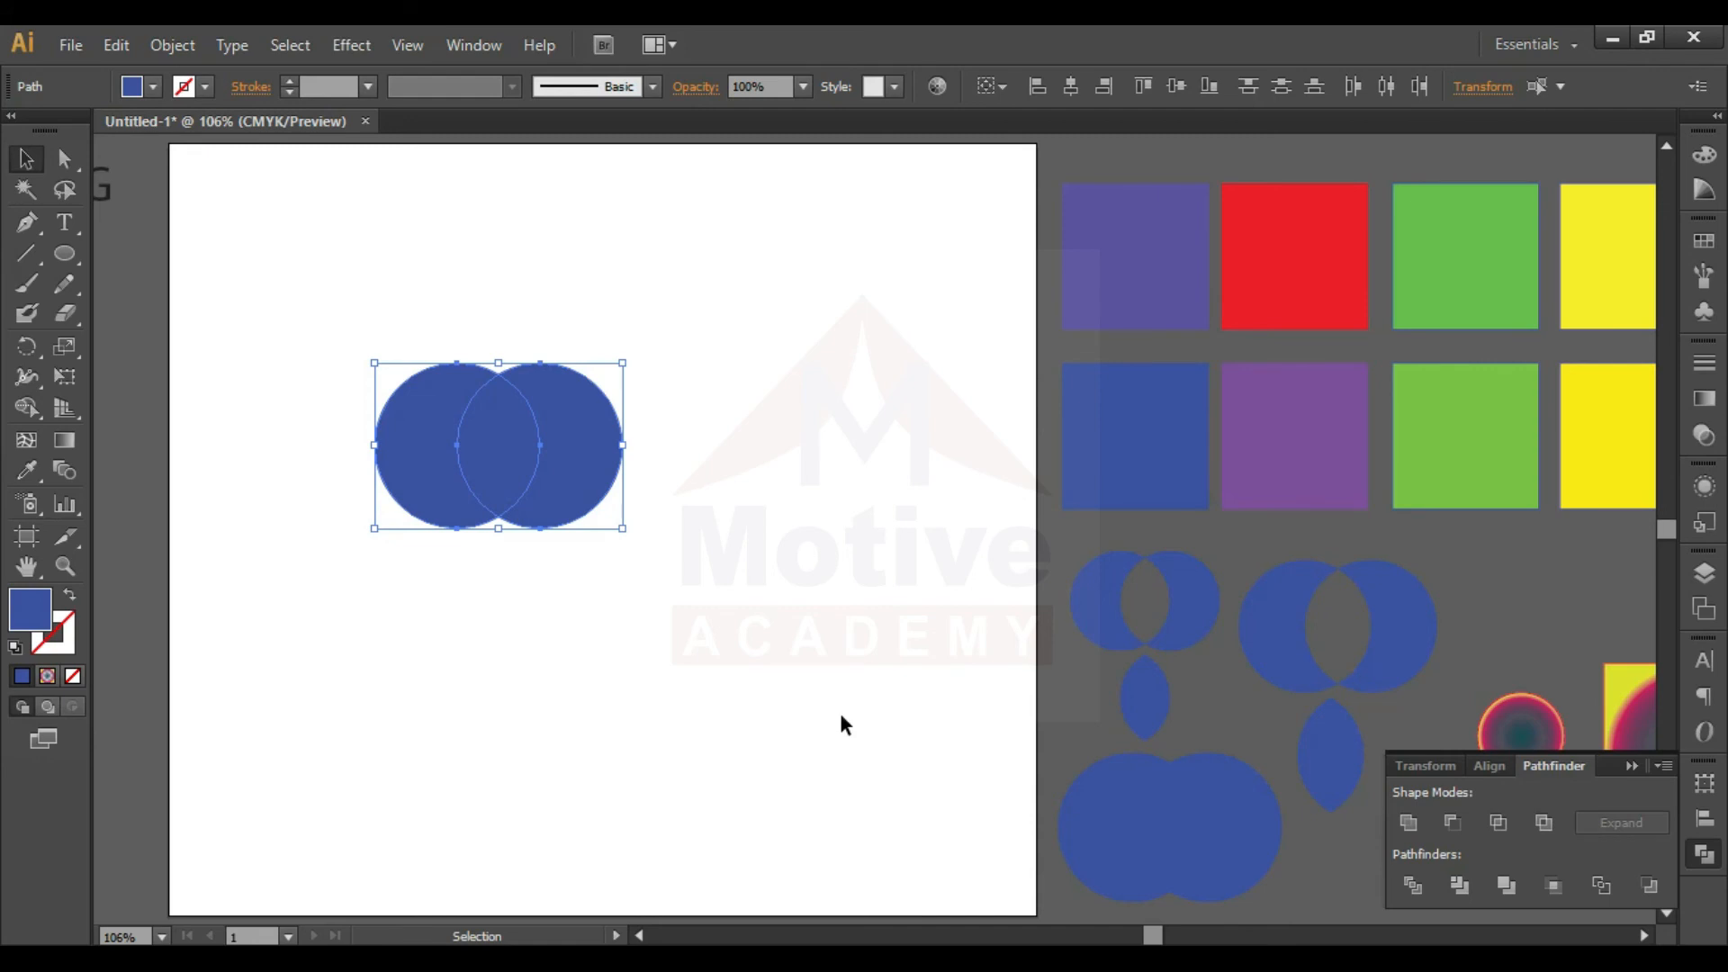
click(1409, 824)
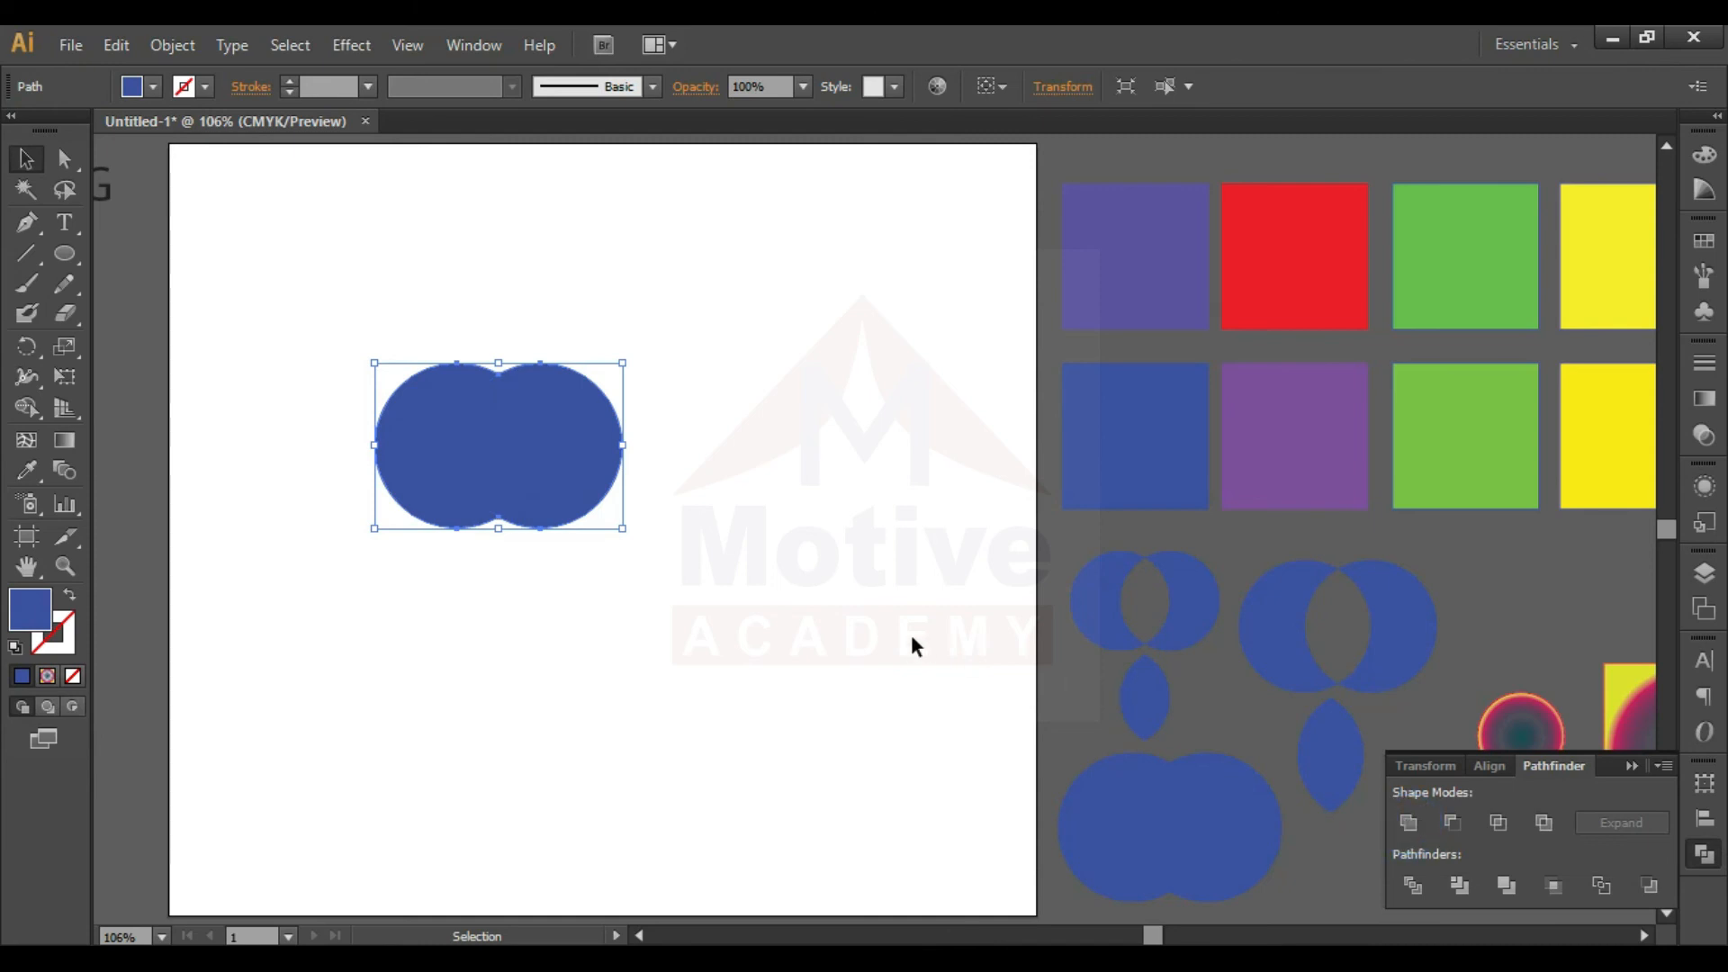
click(710, 598)
drag(527, 477, 763, 560)
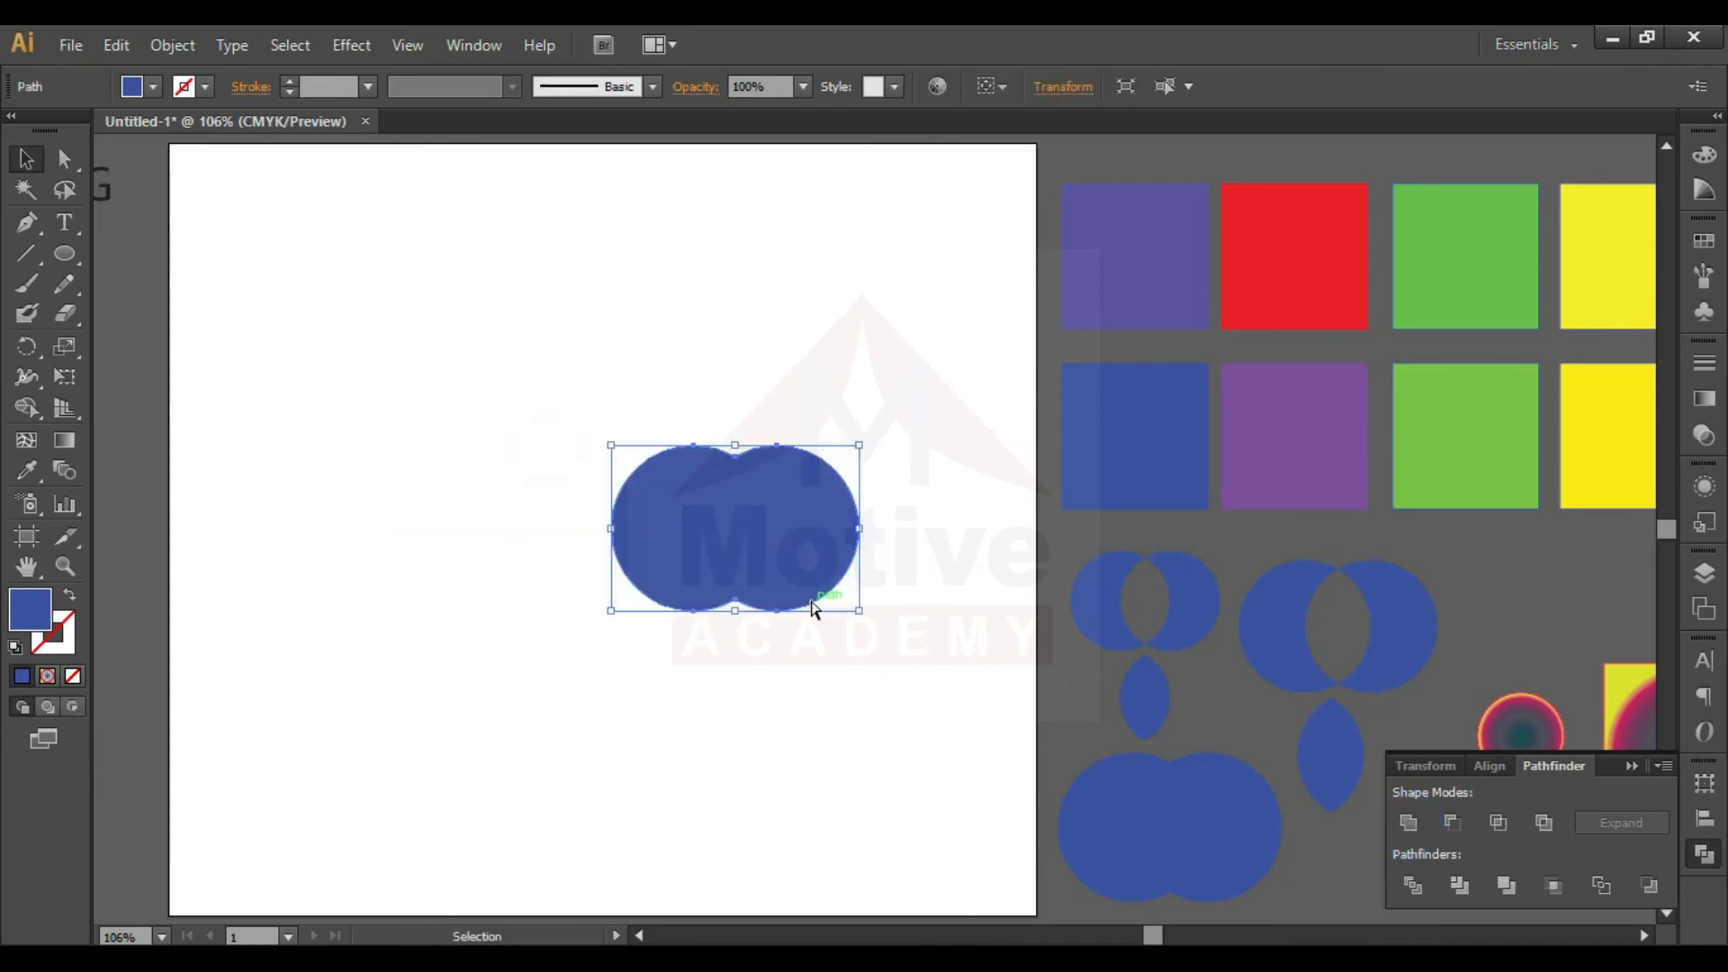
key(ctrl+z)
key(ctrl+z)
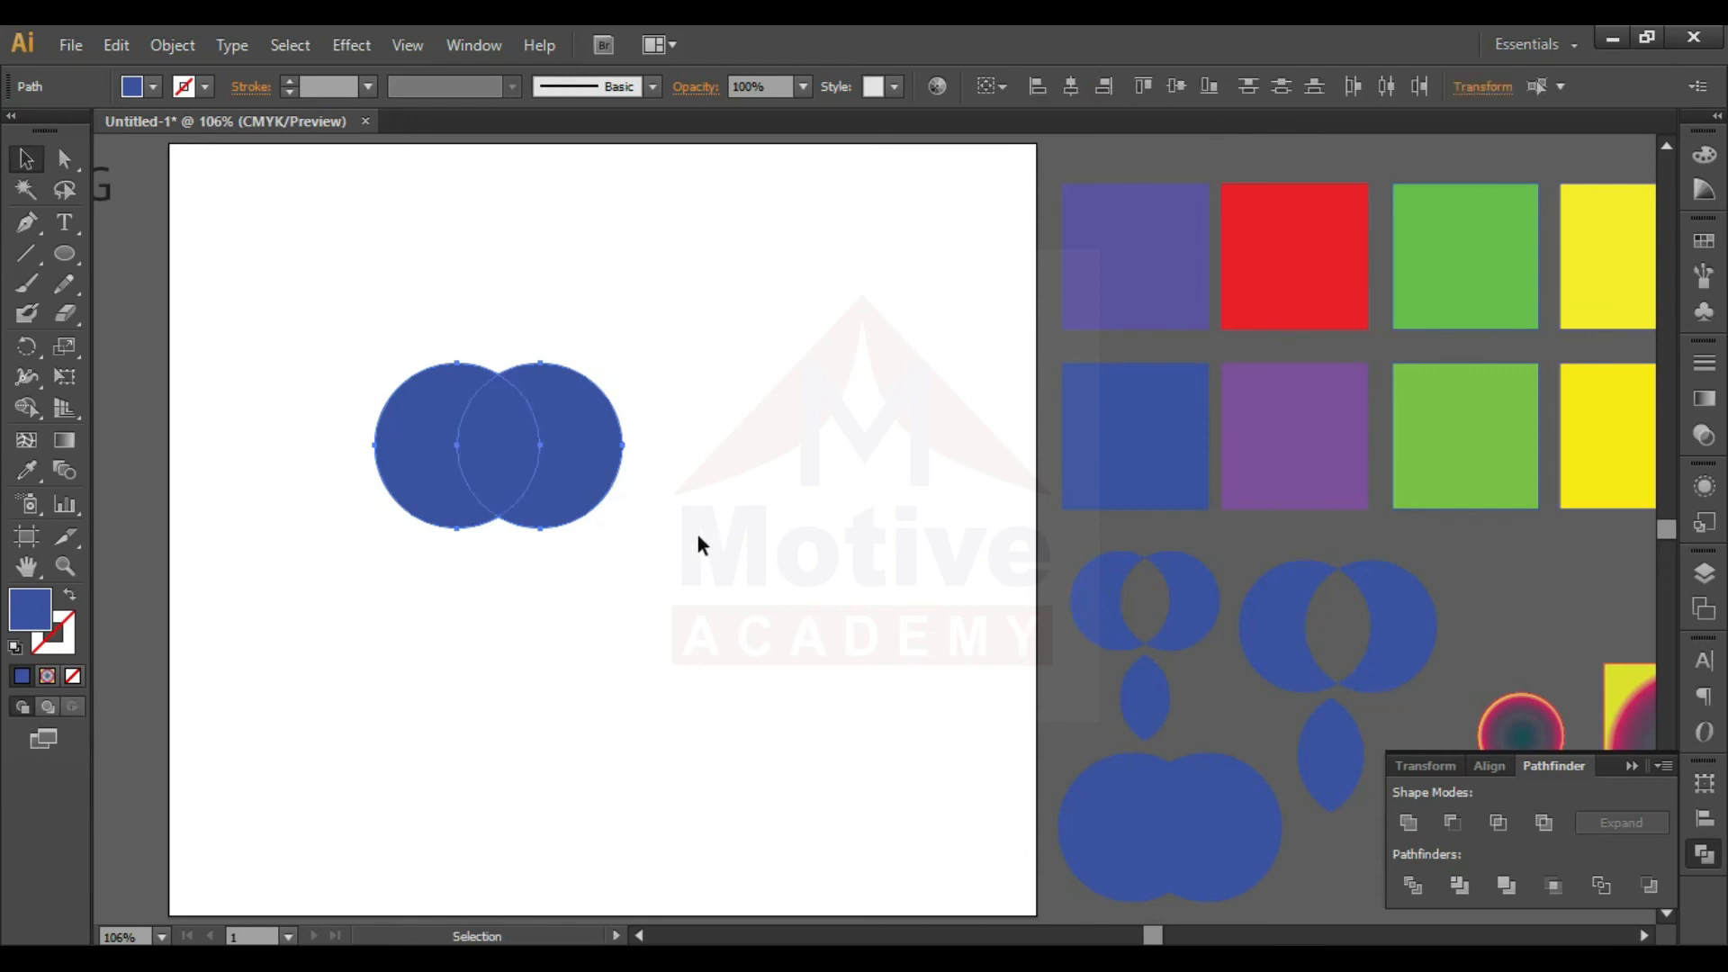
- Move the overlapping circle pair to the artboard's upper-left corner and stack three evenly spaced copies below it
click(741, 540)
drag(644, 519, 389, 493)
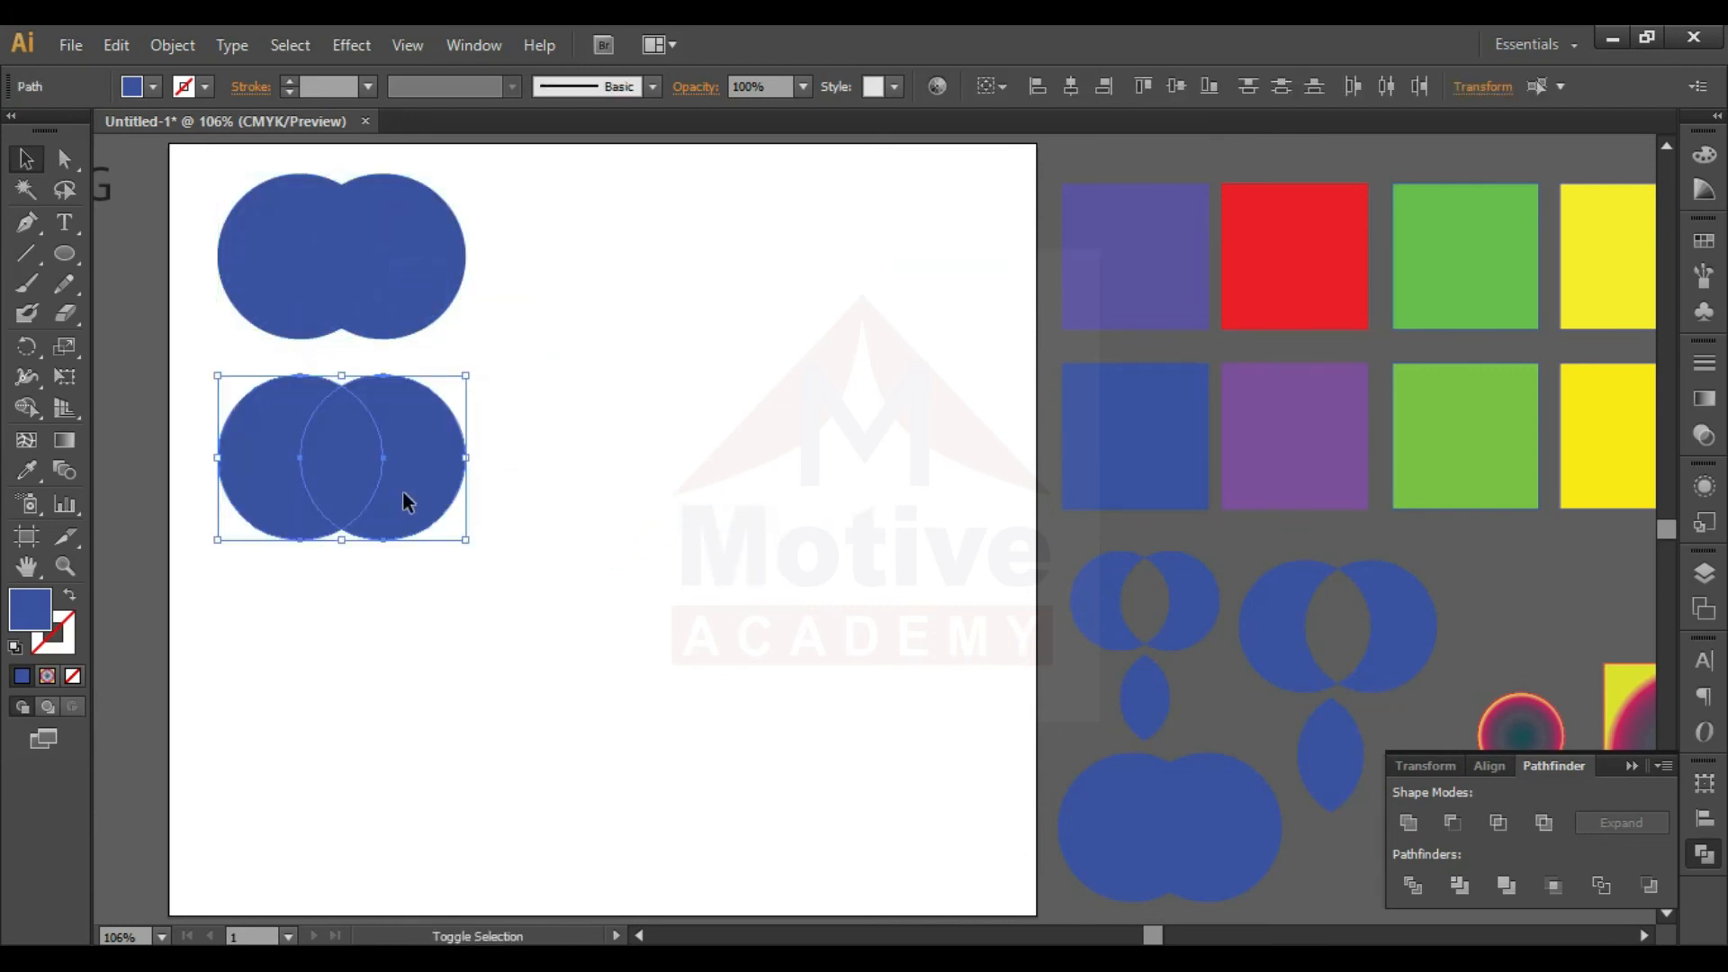
key(ctrl+d)
key(ctrl+d)
click(611, 486)
- Unite the topmost circle pair with Pathfinder and move the merged shape slightly left past the artboard edge
drag(536, 251, 281, 257)
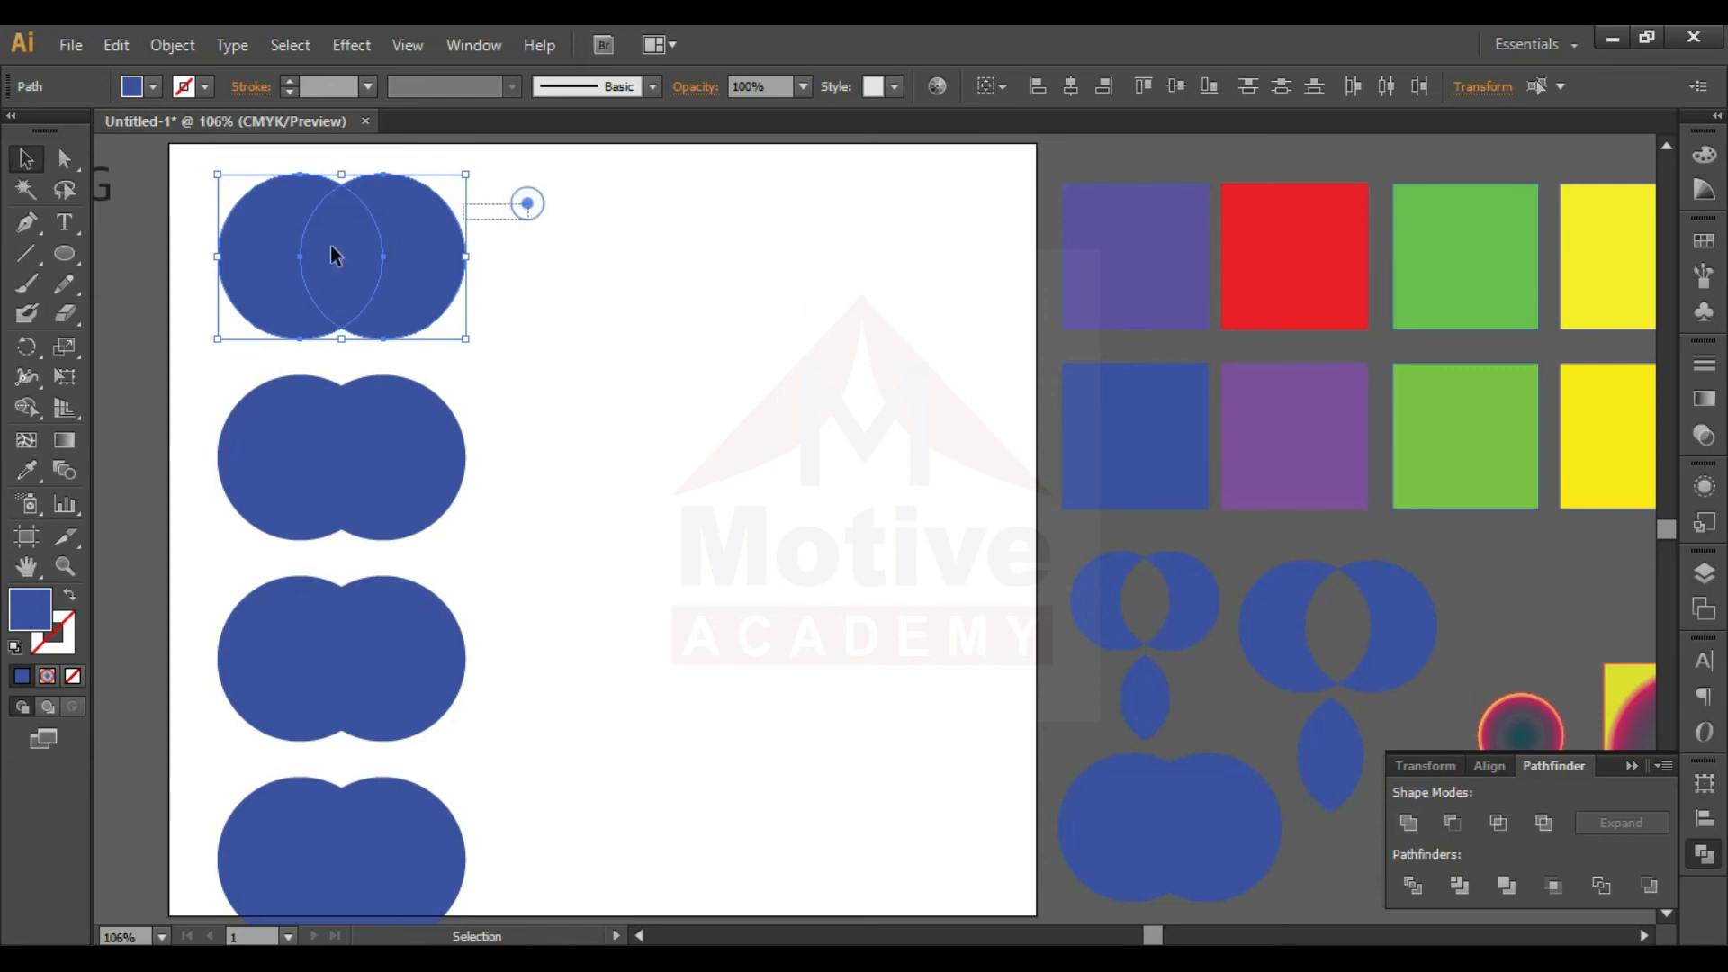
click(1410, 823)
click(712, 442)
drag(162, 445, 561, 457)
drag(441, 317, 383, 317)
click(521, 399)
- Shift the second pair's right circle further over the left one and cut it away with Minus Front, leaving a crescent
drag(555, 418, 153, 479)
click(543, 387)
click(500, 414)
click(365, 409)
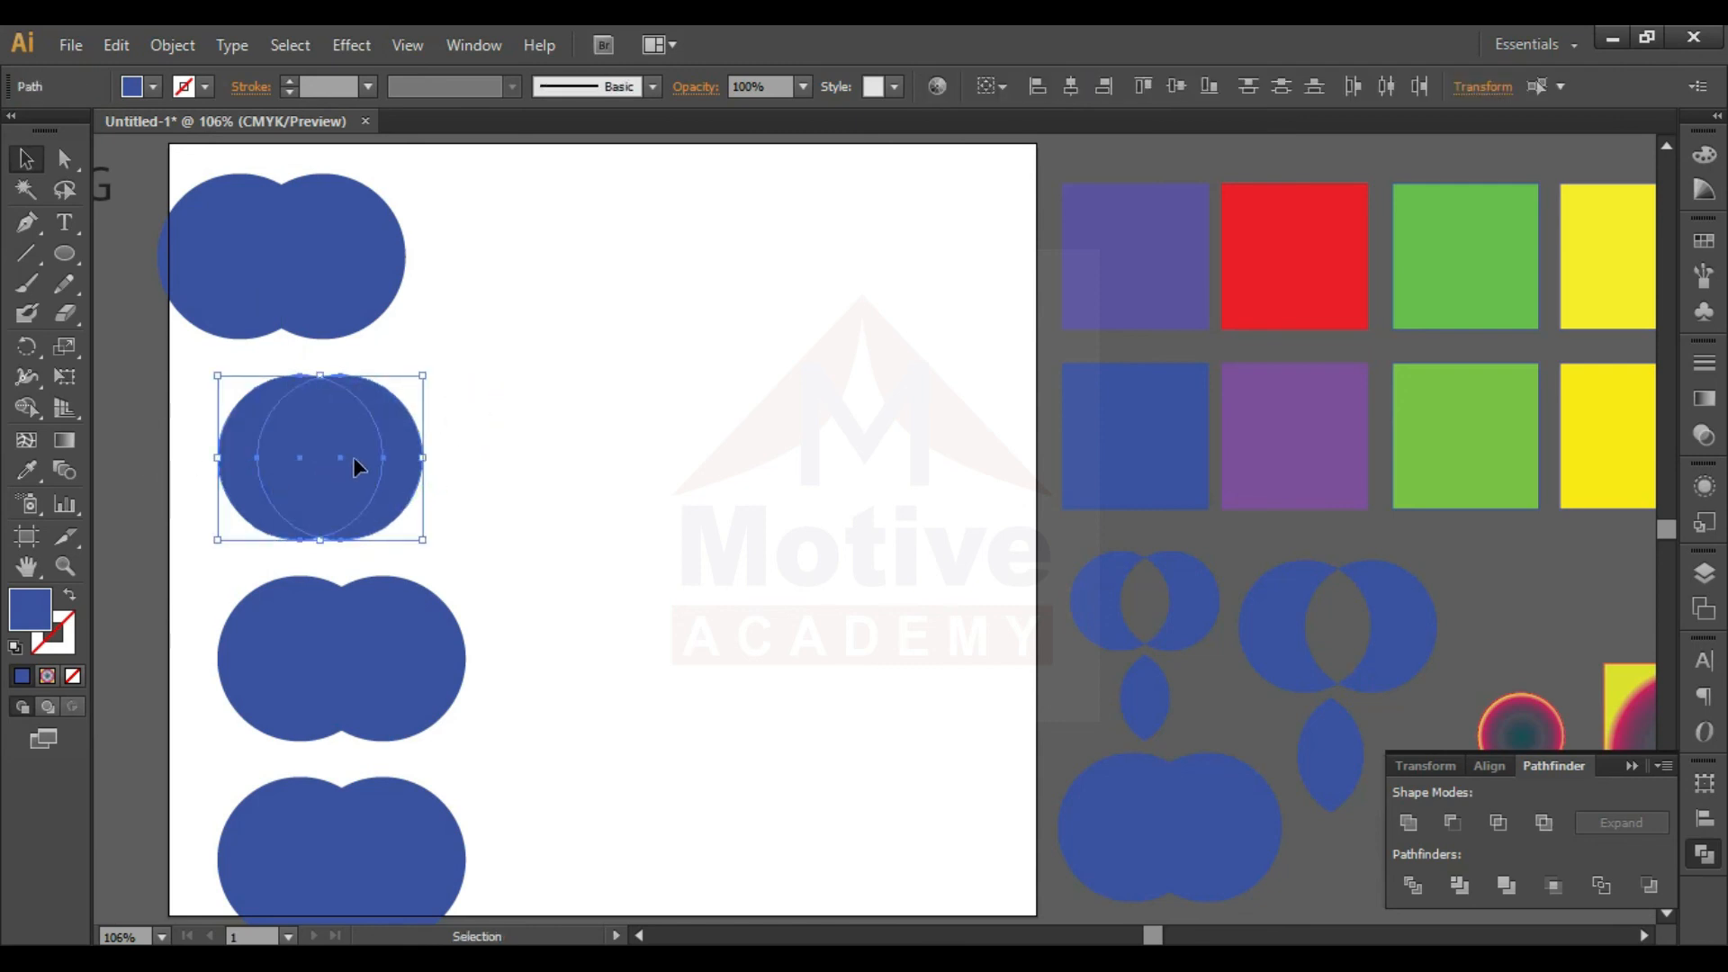
click(1451, 823)
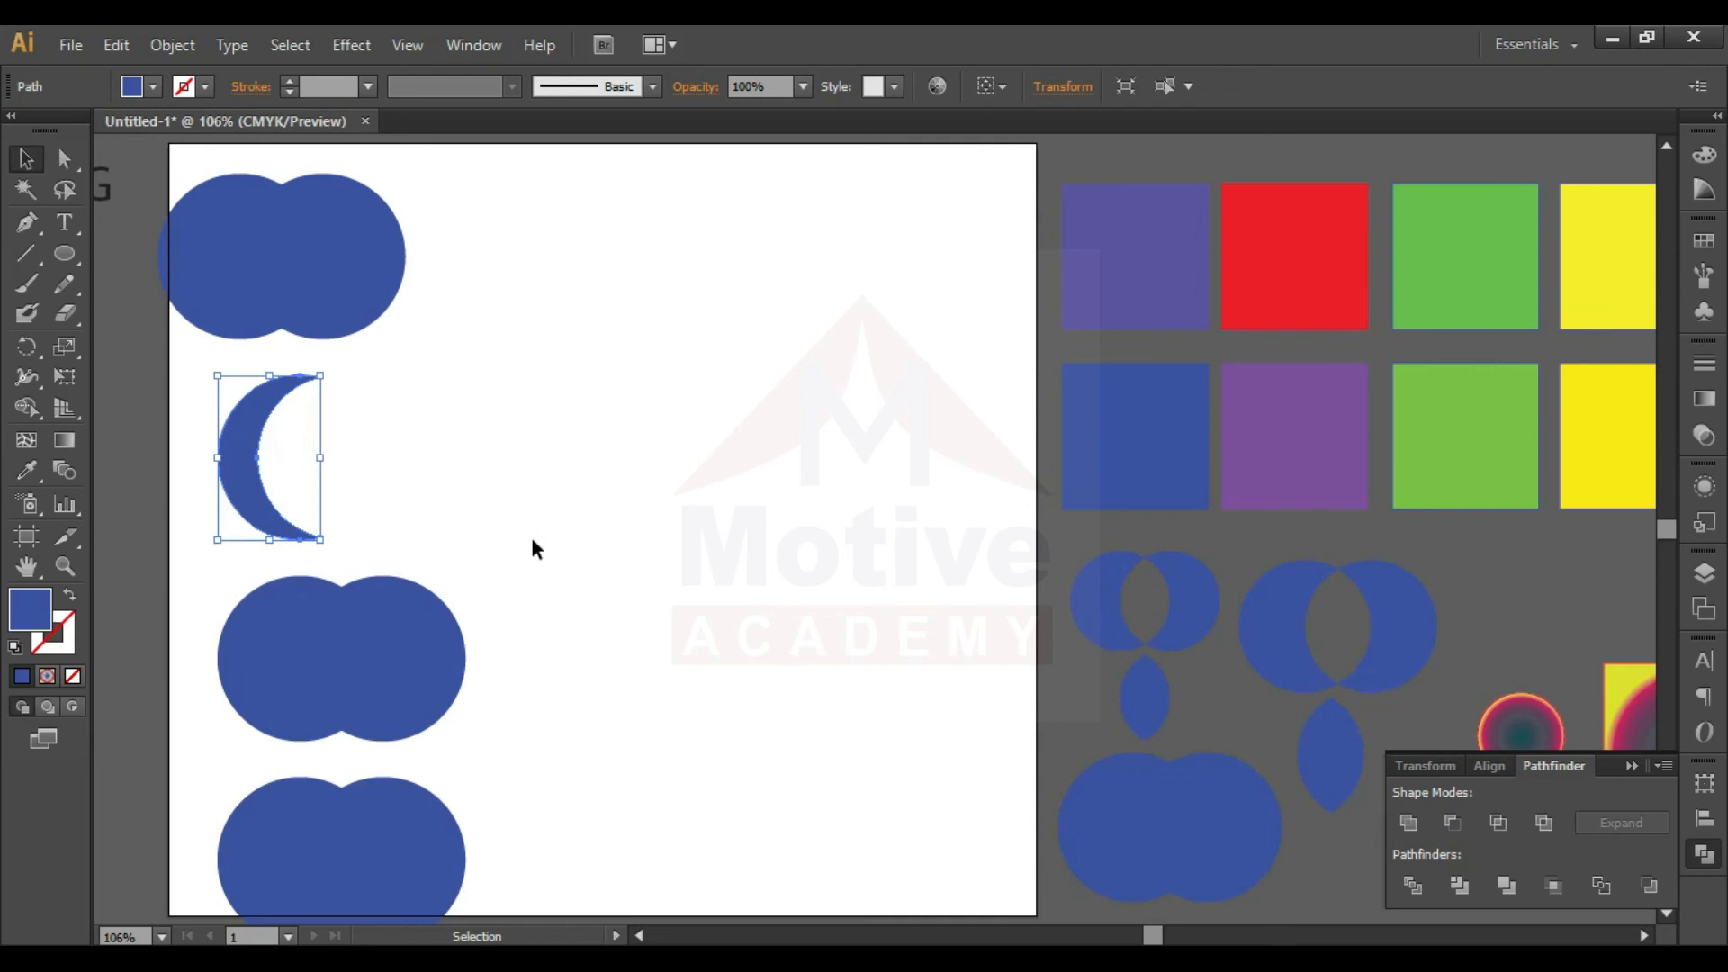
click(386, 403)
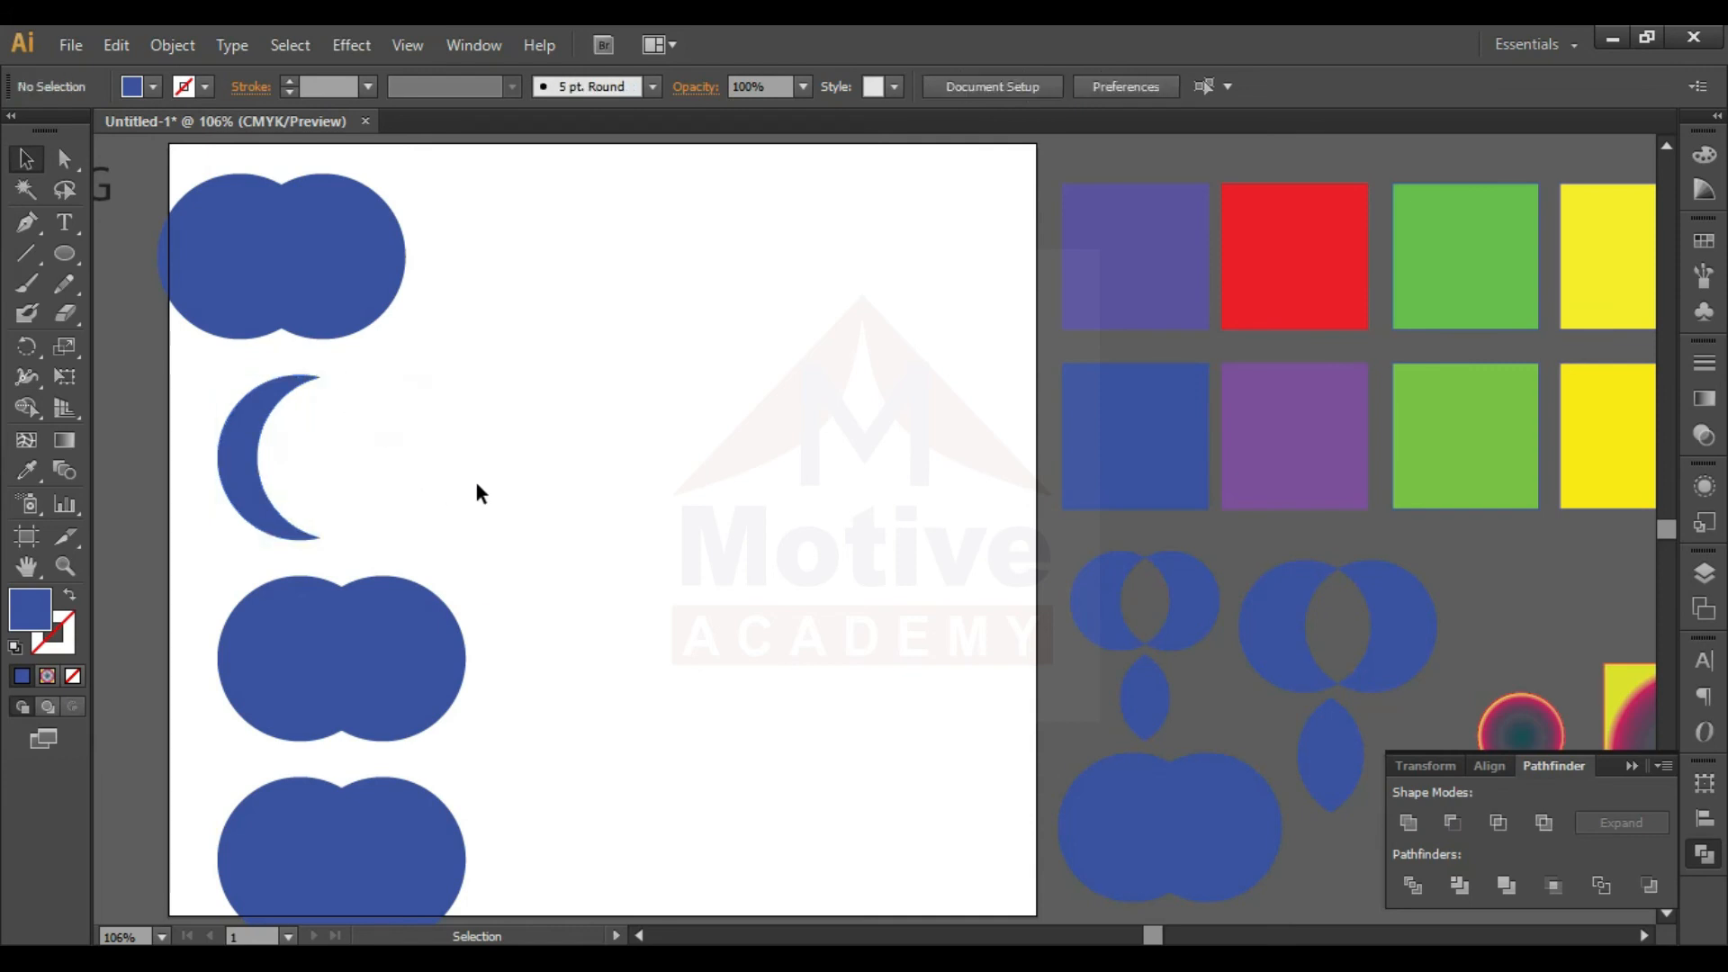
- Intersect the third pair of overlapping circles with Pathfinder, leaving only their shared lens shape
drag(551, 651, 270, 688)
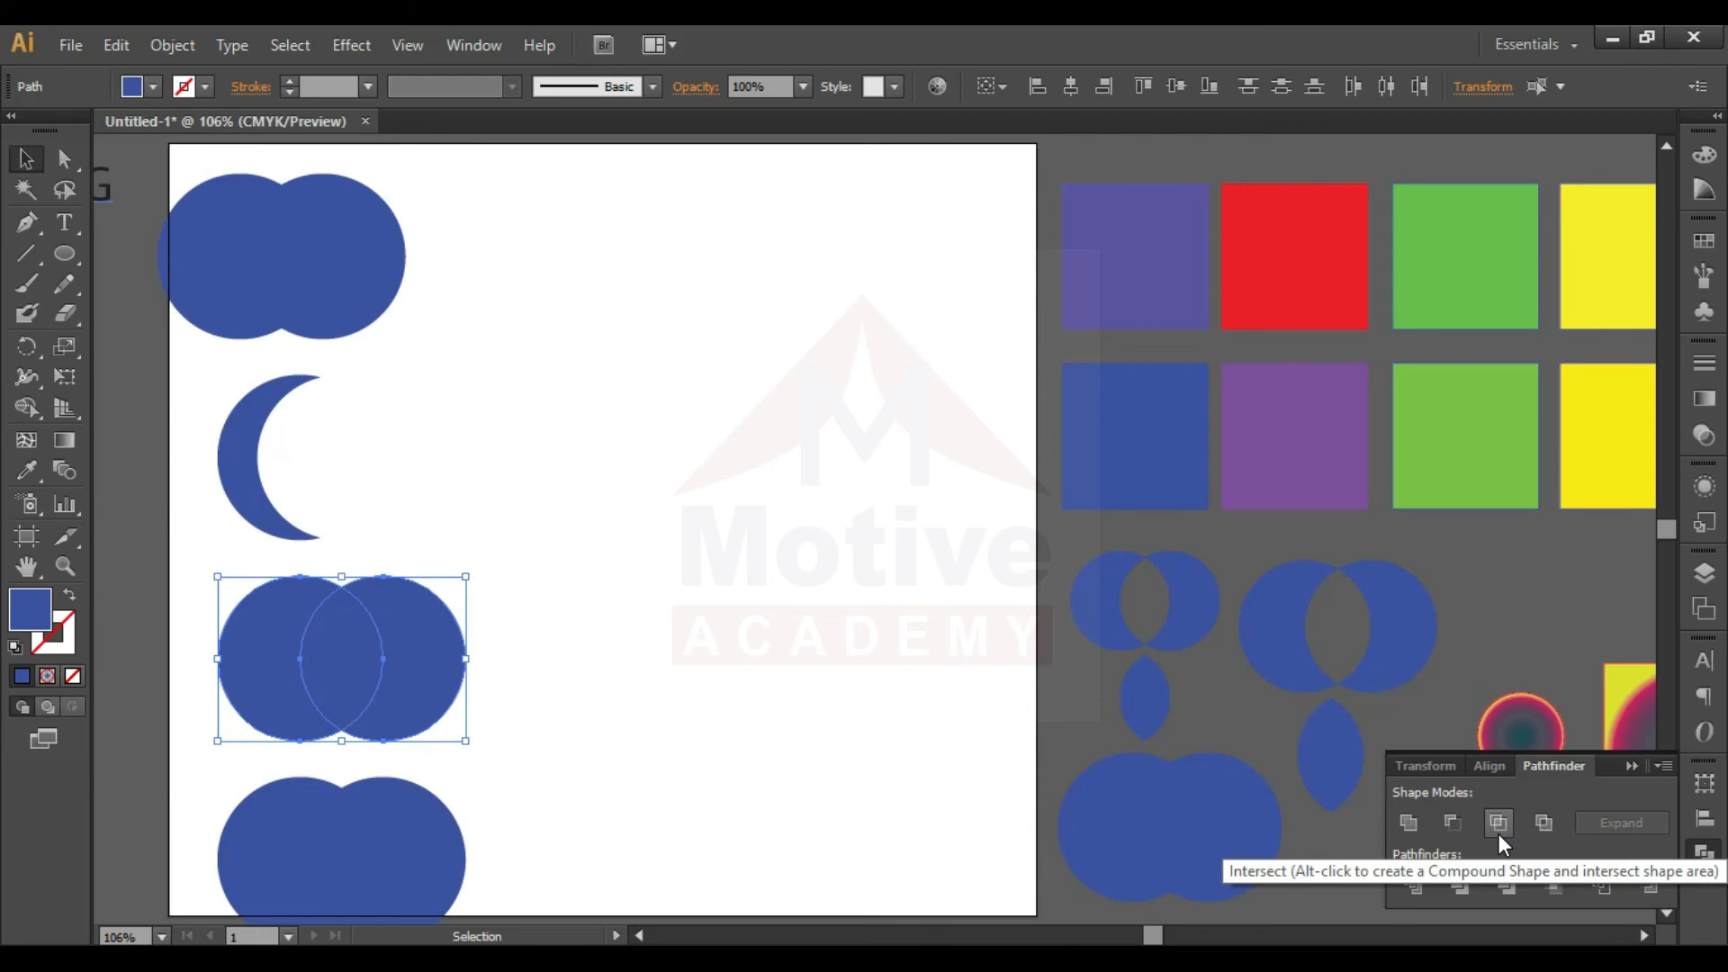
click(566, 646)
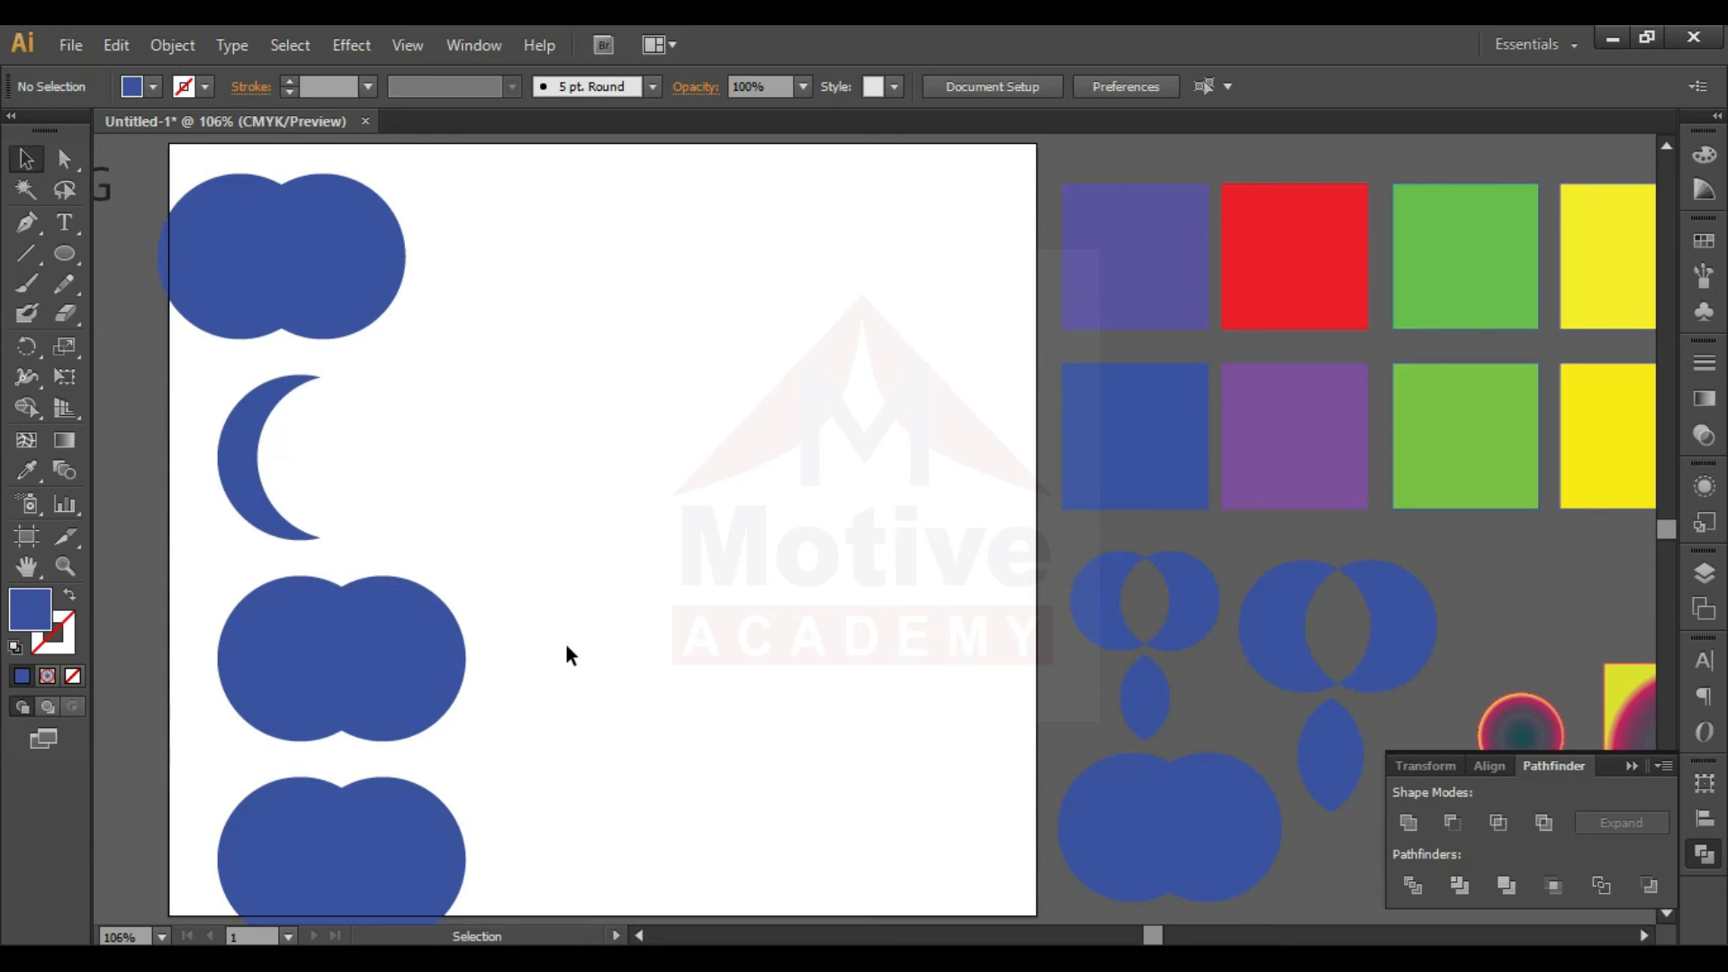
drag(547, 621, 230, 636)
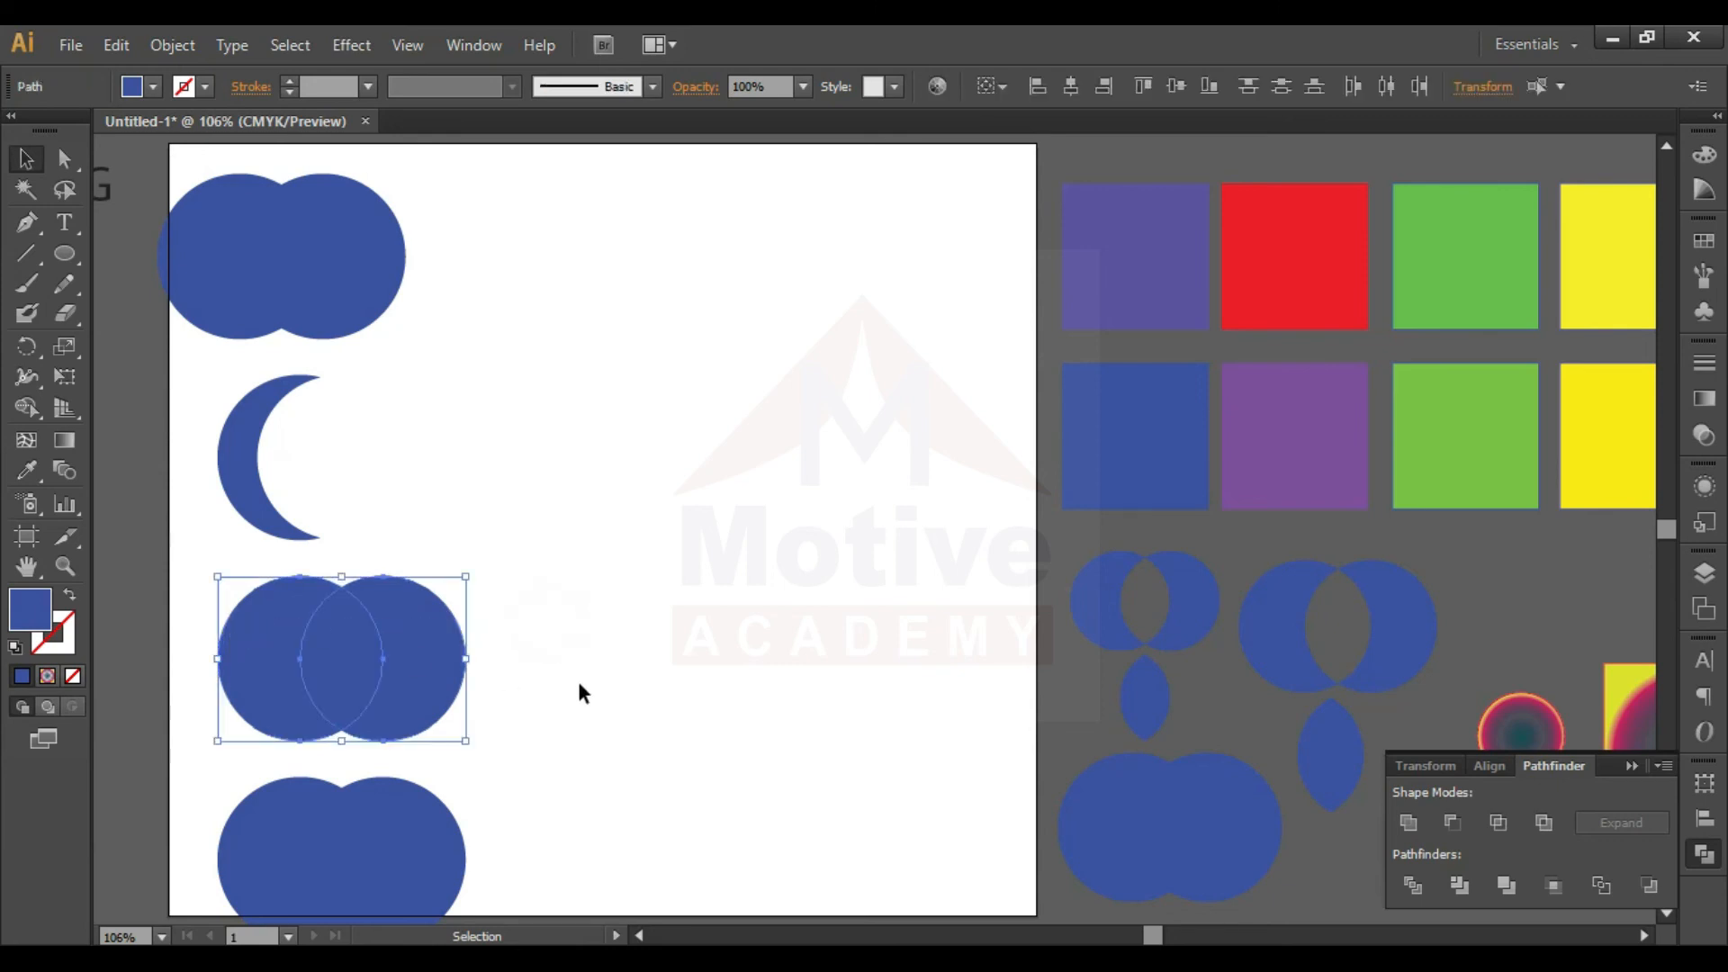
click(1507, 832)
click(452, 526)
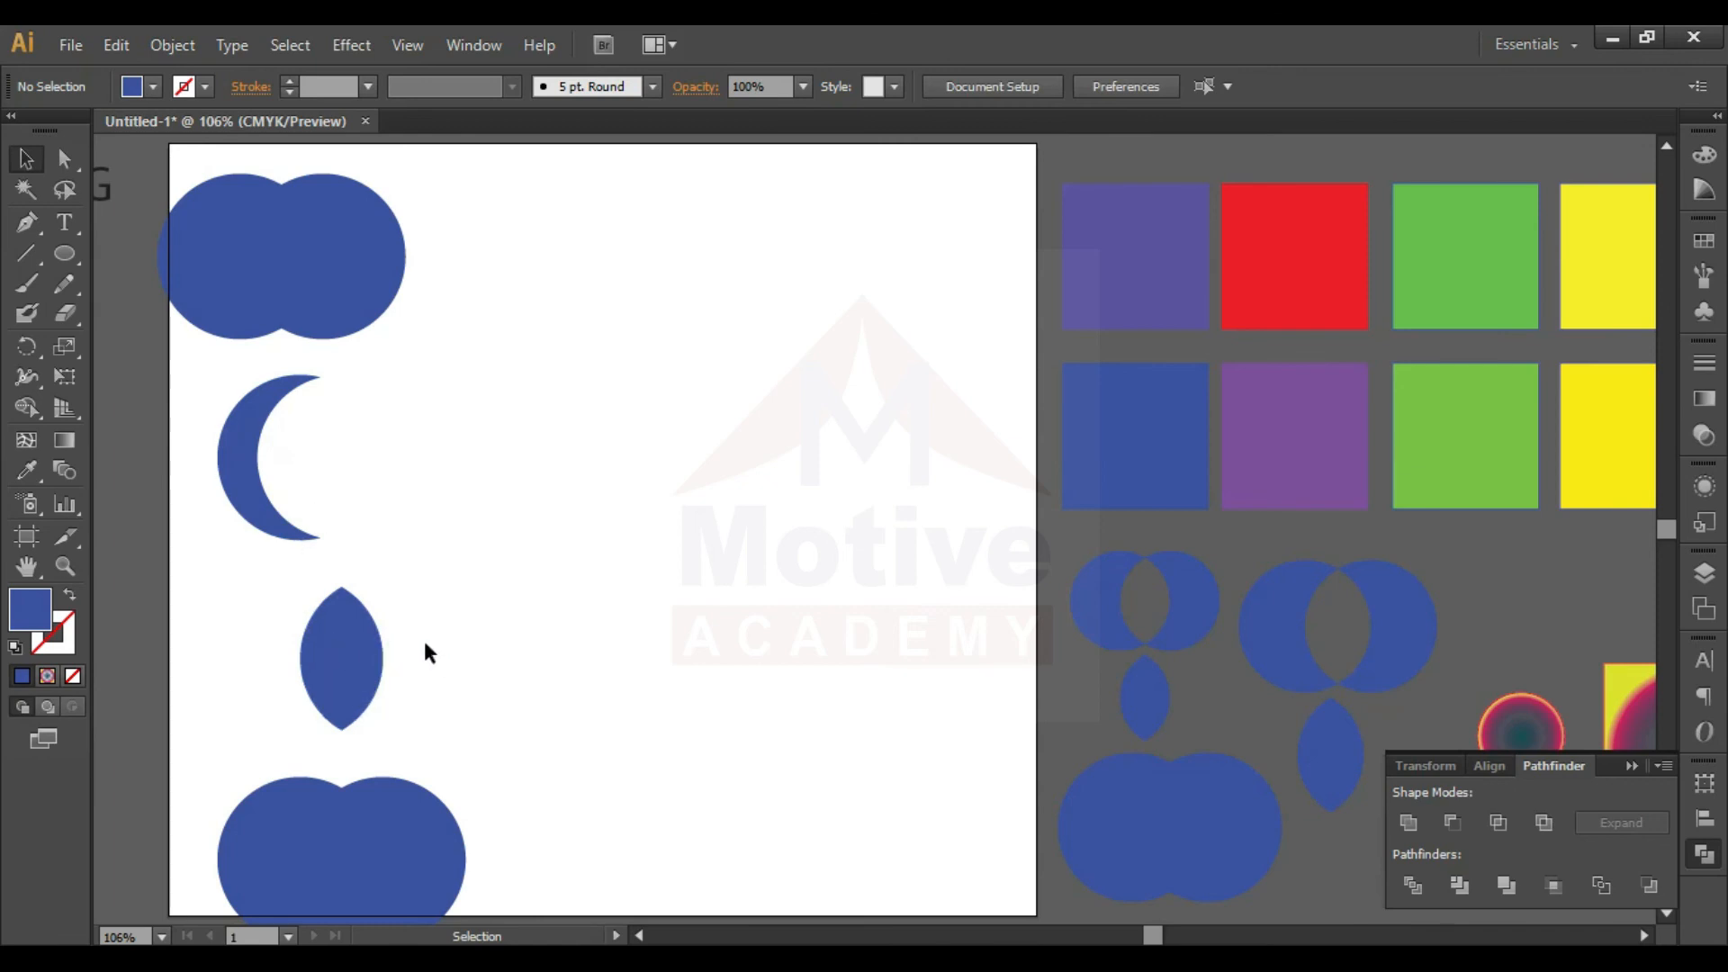
- Paste another overlapping circle pair onto the artboard and knock out its shared area with Pathfinder's Exclude
key(ctrl+v)
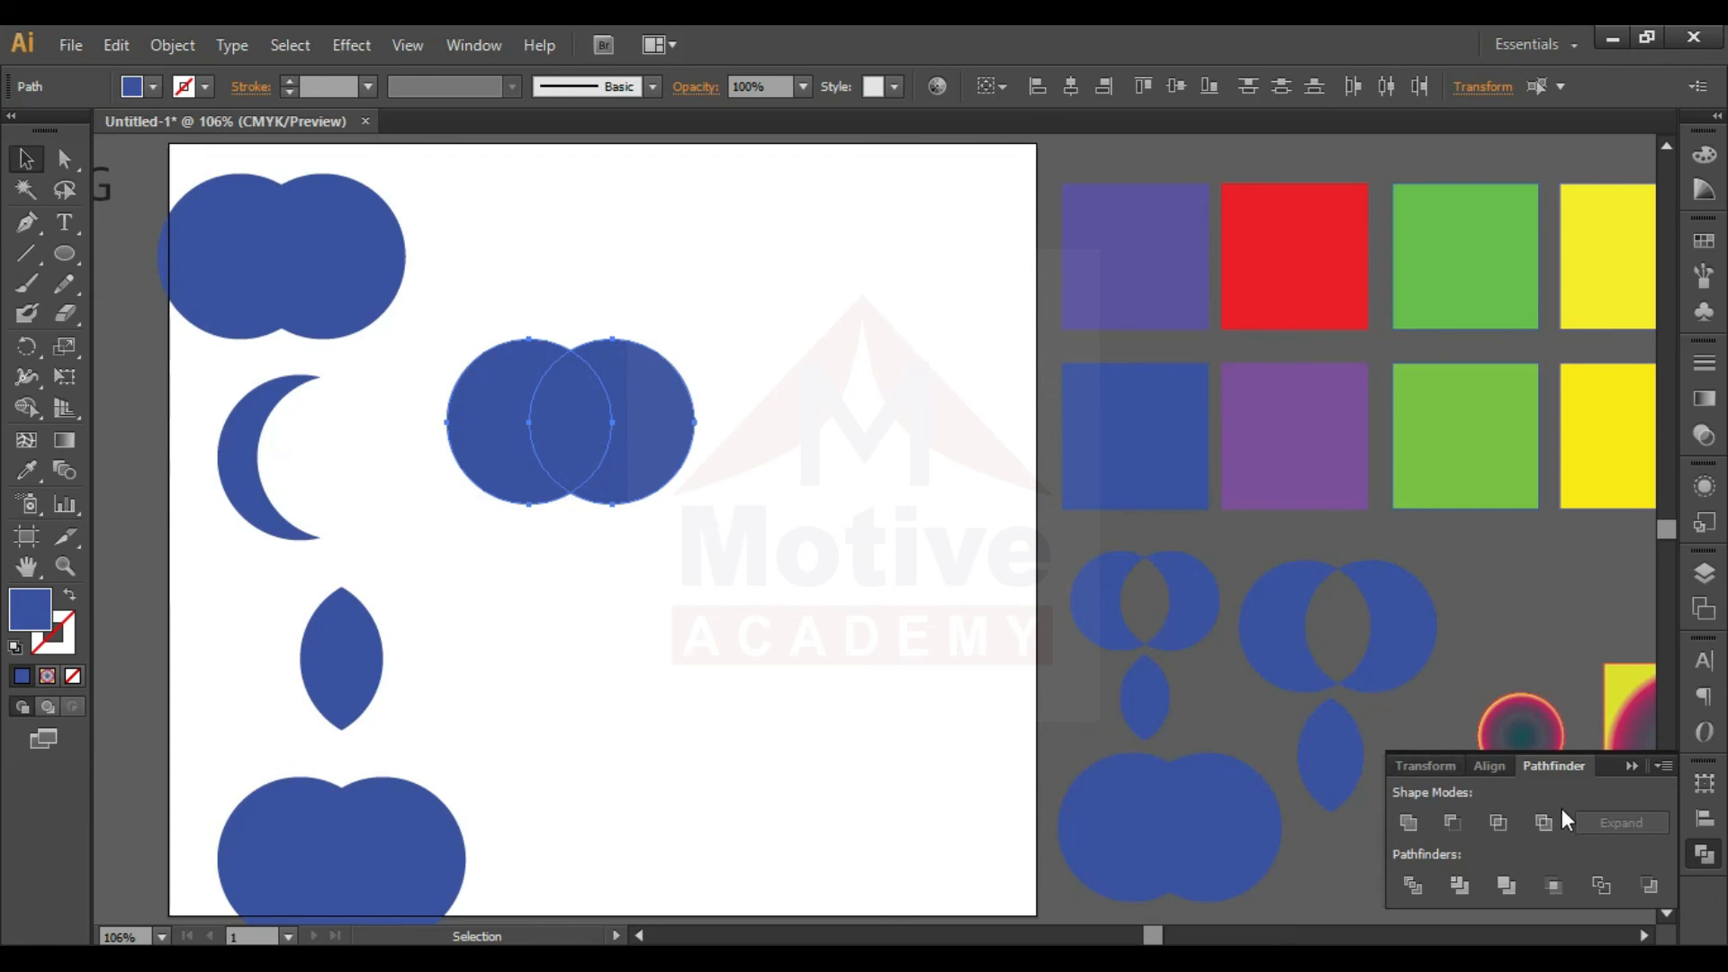
click(1541, 823)
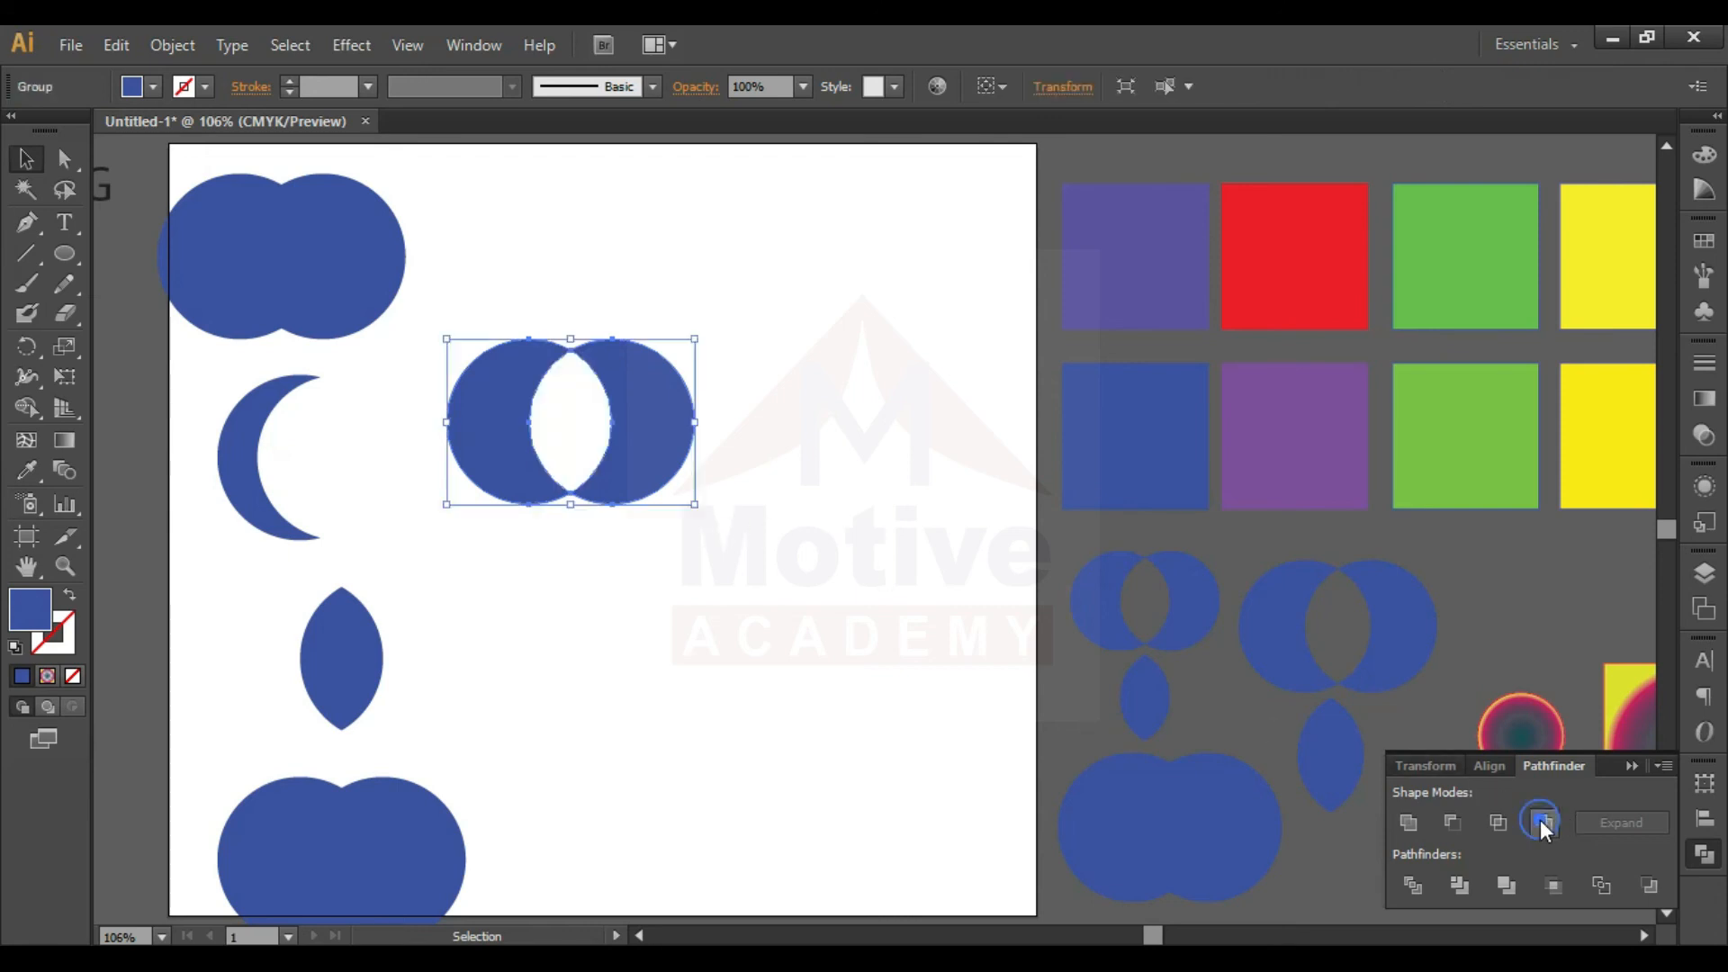
click(729, 491)
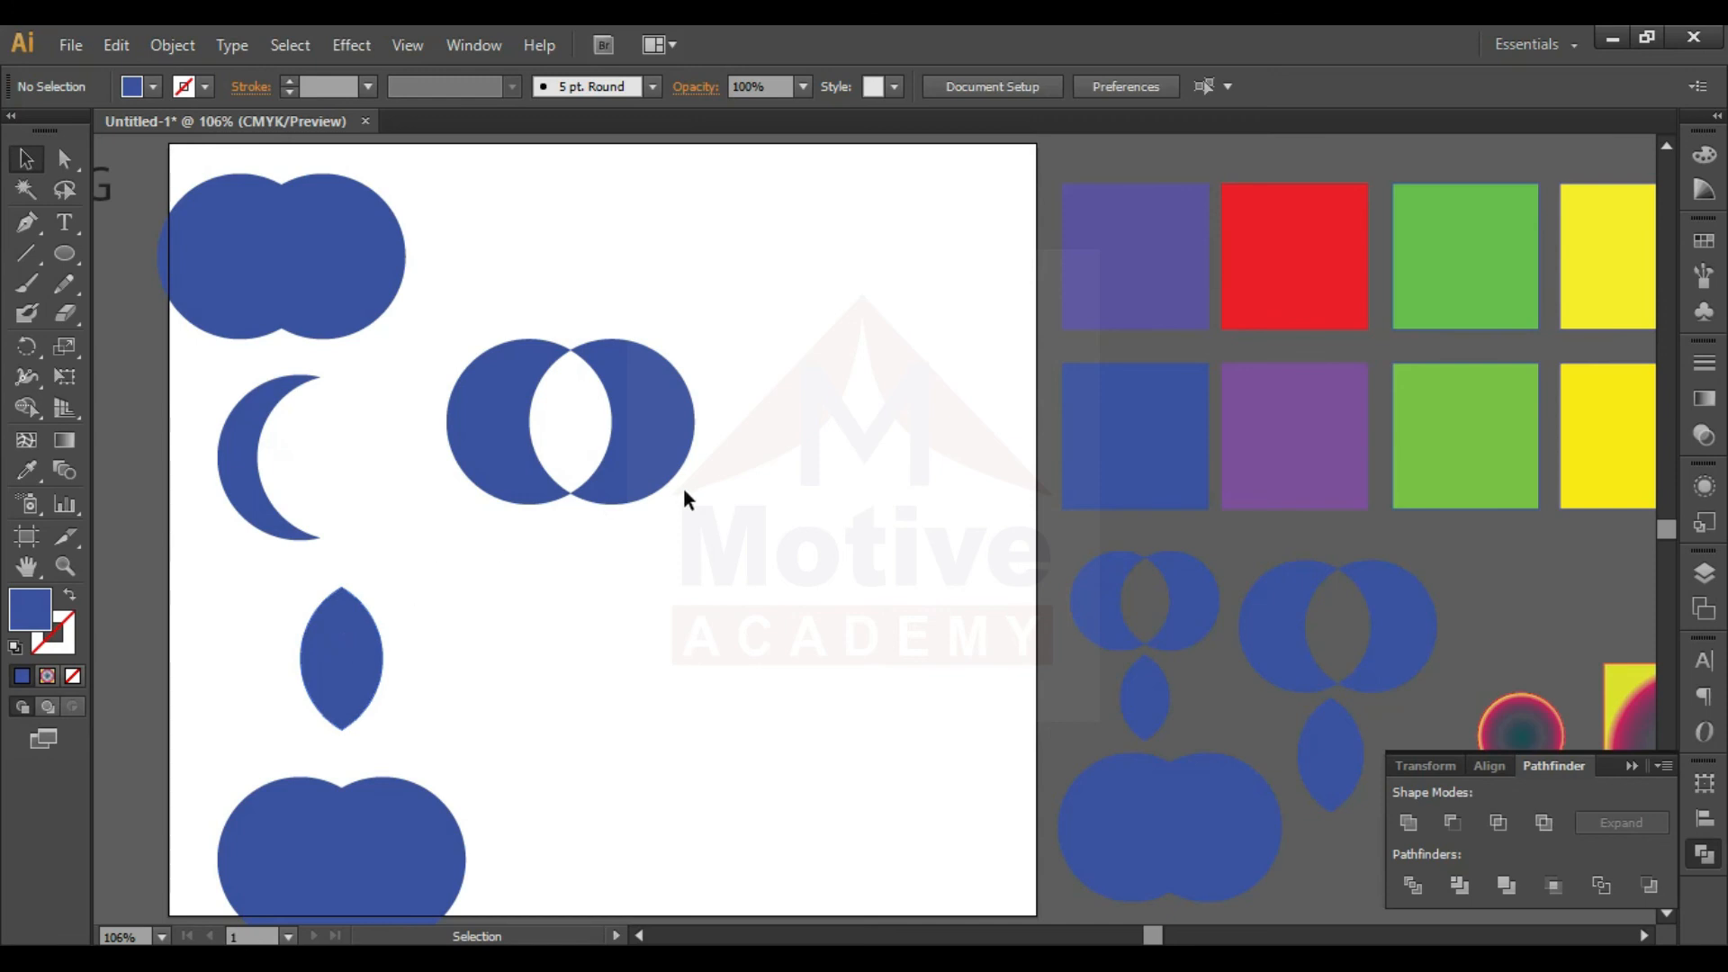
- Move the excluded circle pair up near the artboard's top edge, beside the united shape
drag(625, 427, 682, 253)
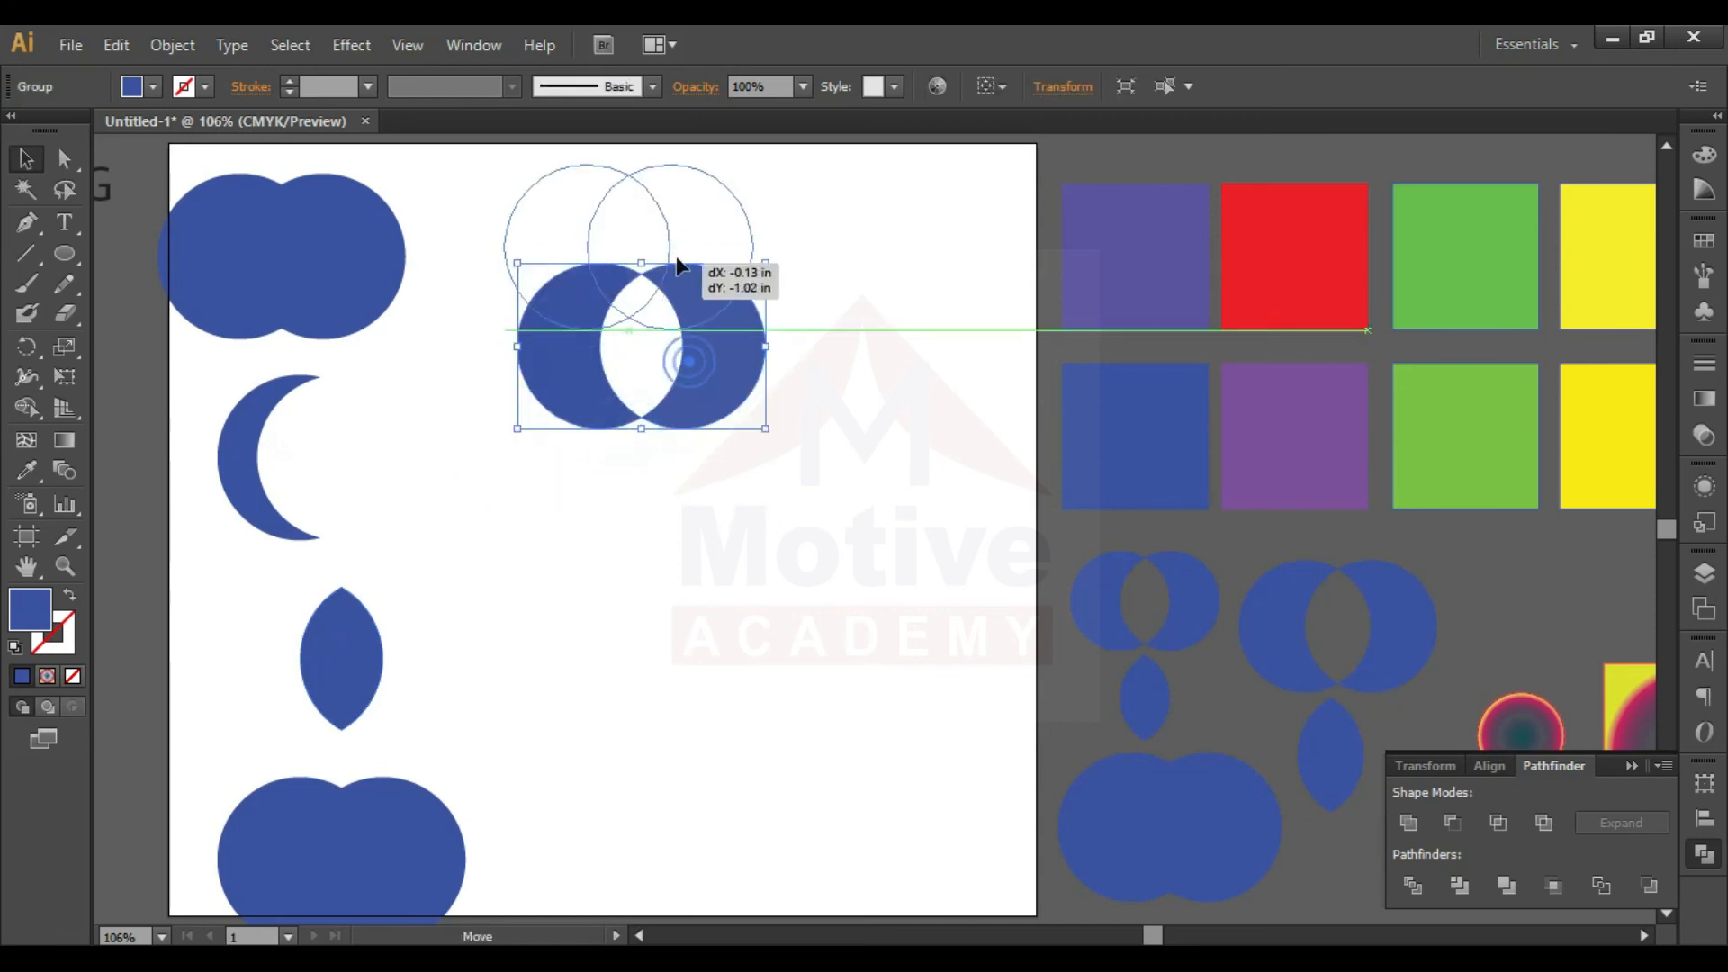
click(774, 343)
click(667, 238)
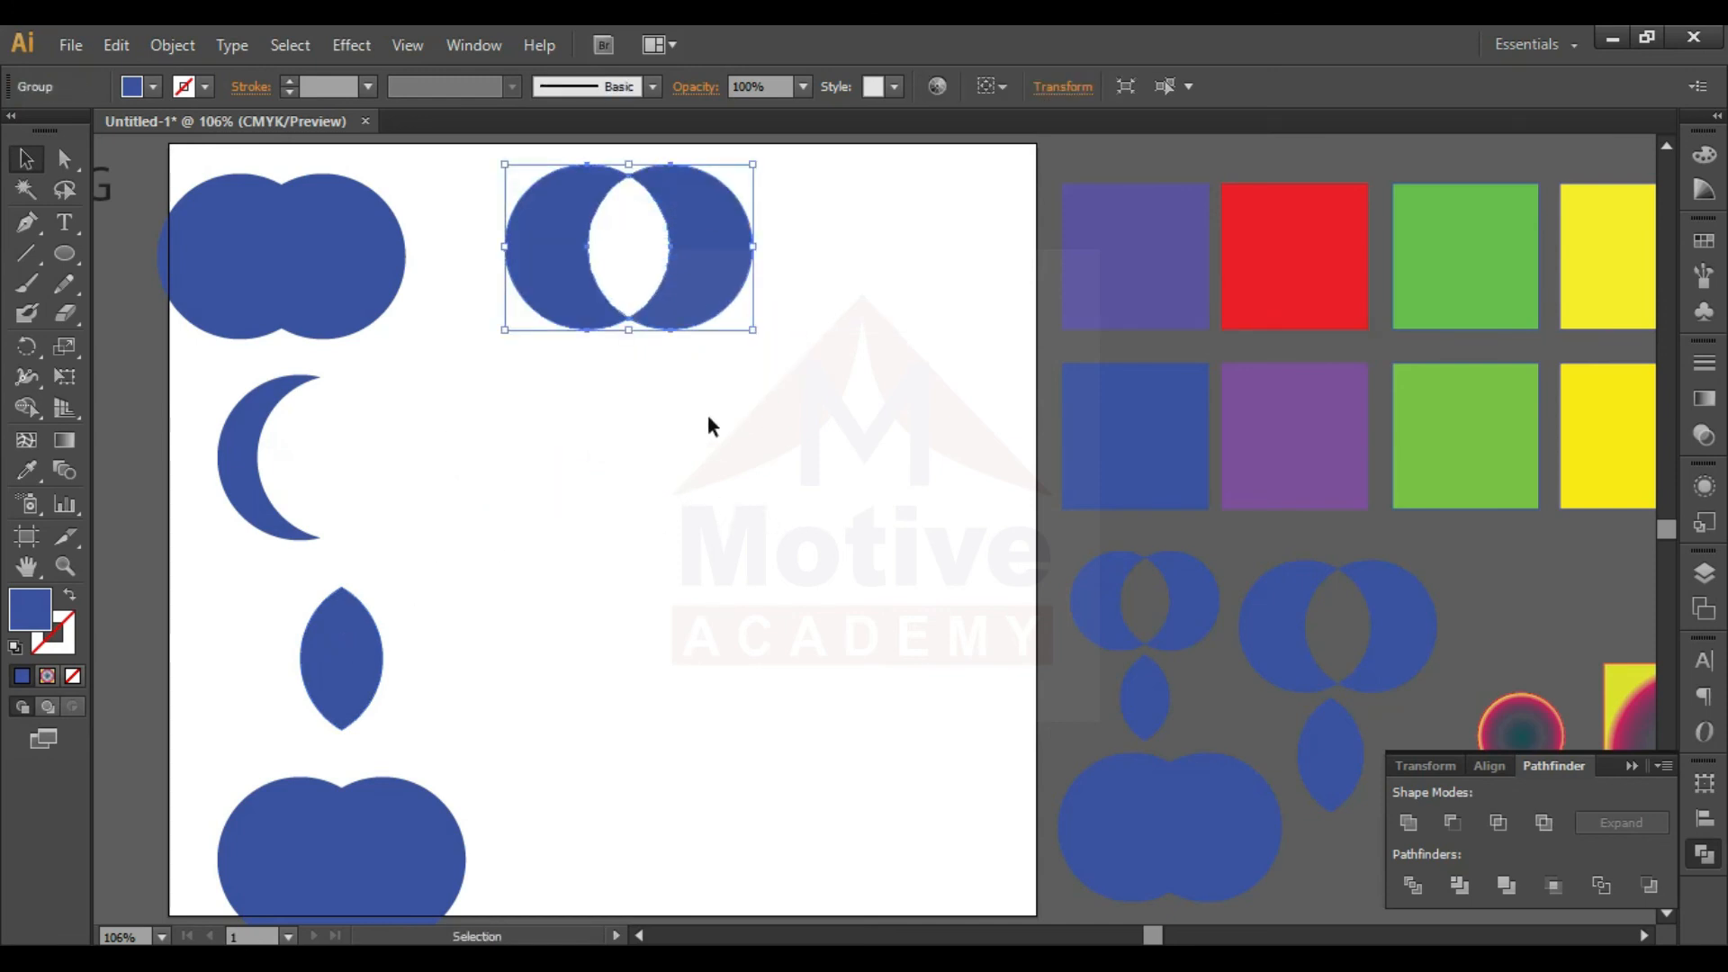
click(706, 411)
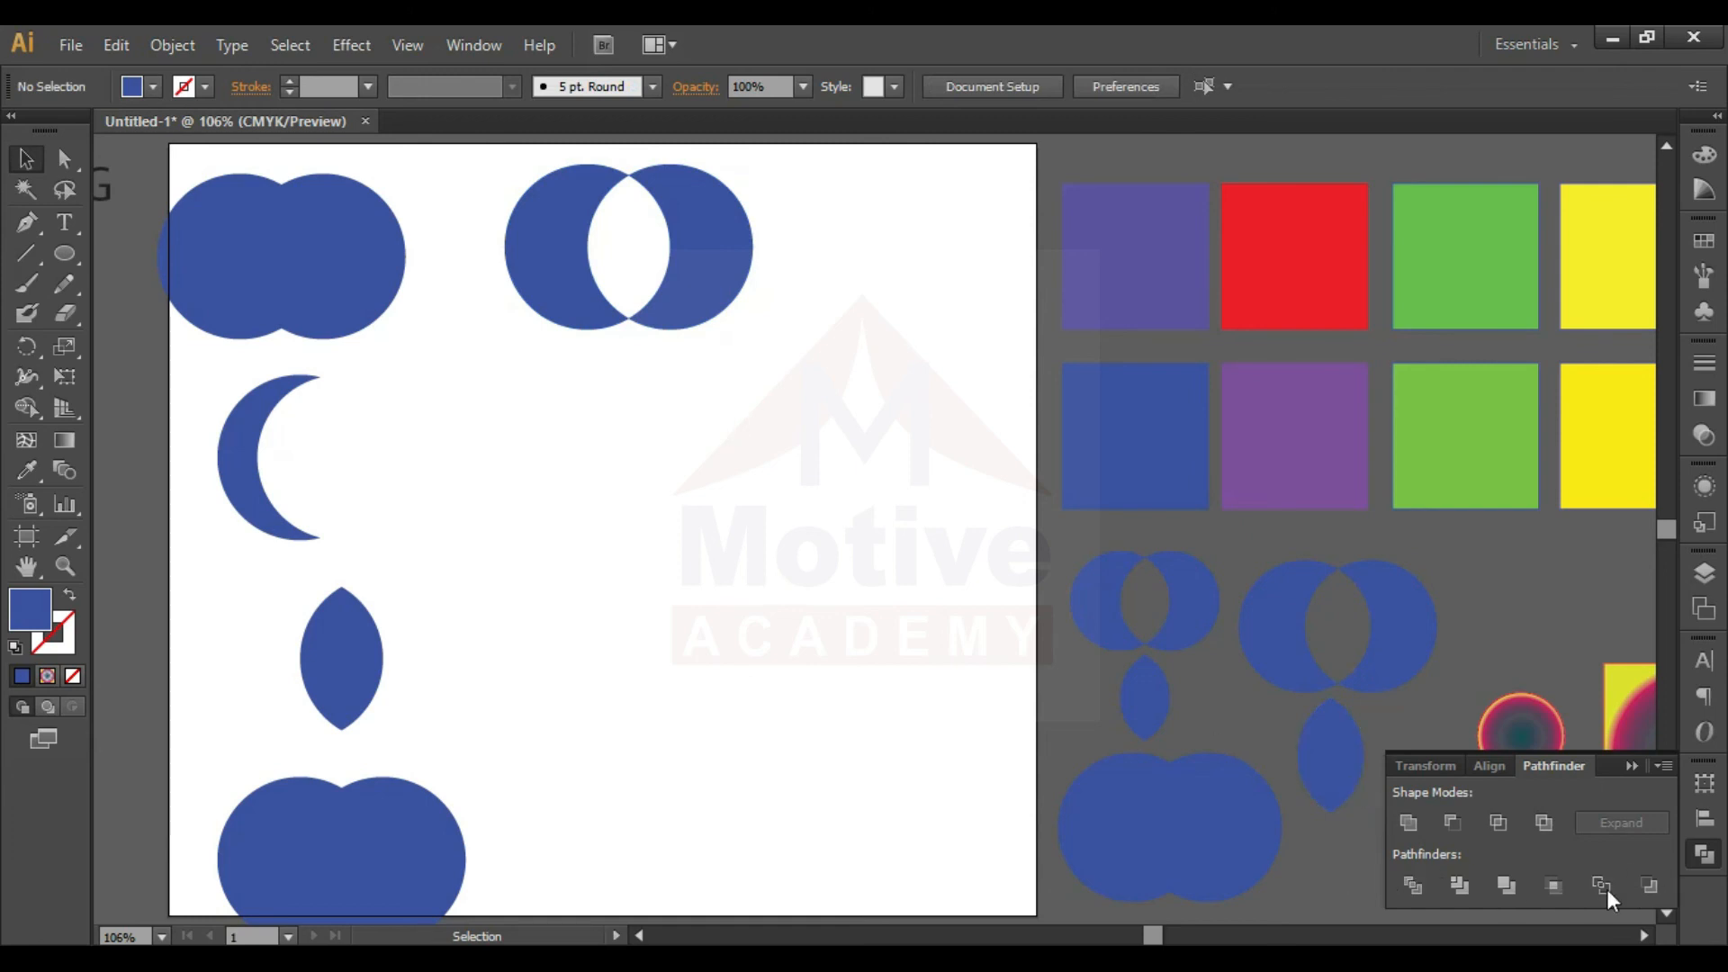
click(722, 421)
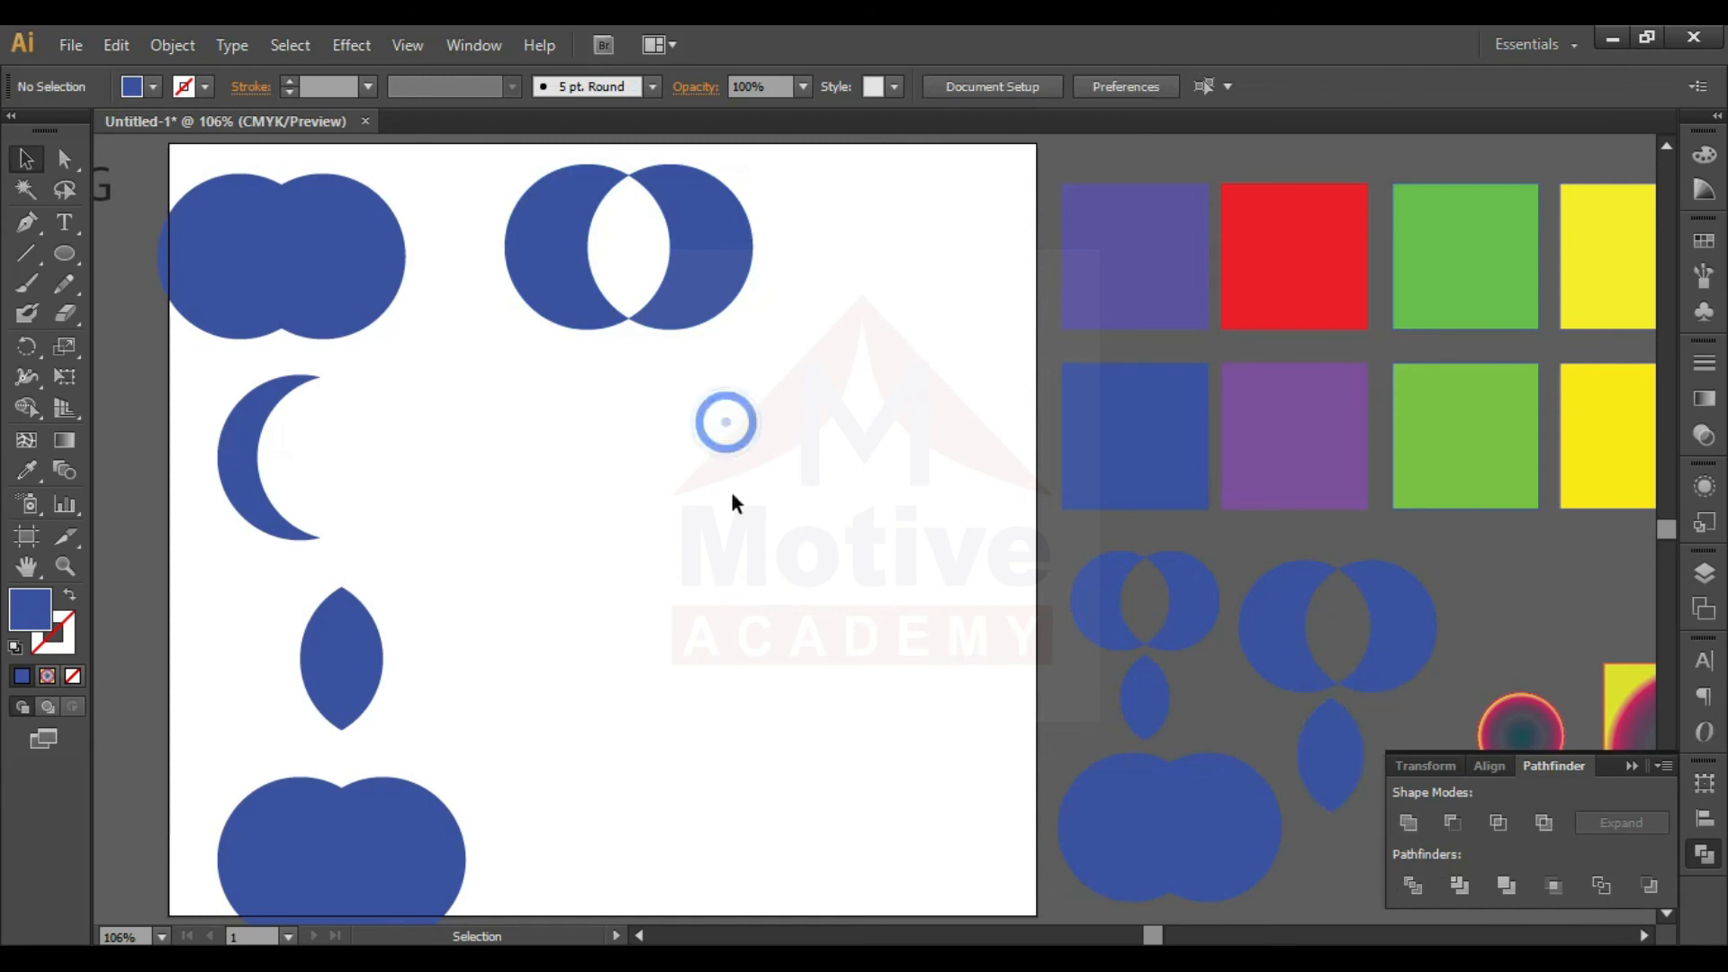
- Scale all the circle demo shapes down together and move them off the artboard, to the right of the coloured squares
drag(870, 846, 264, 240)
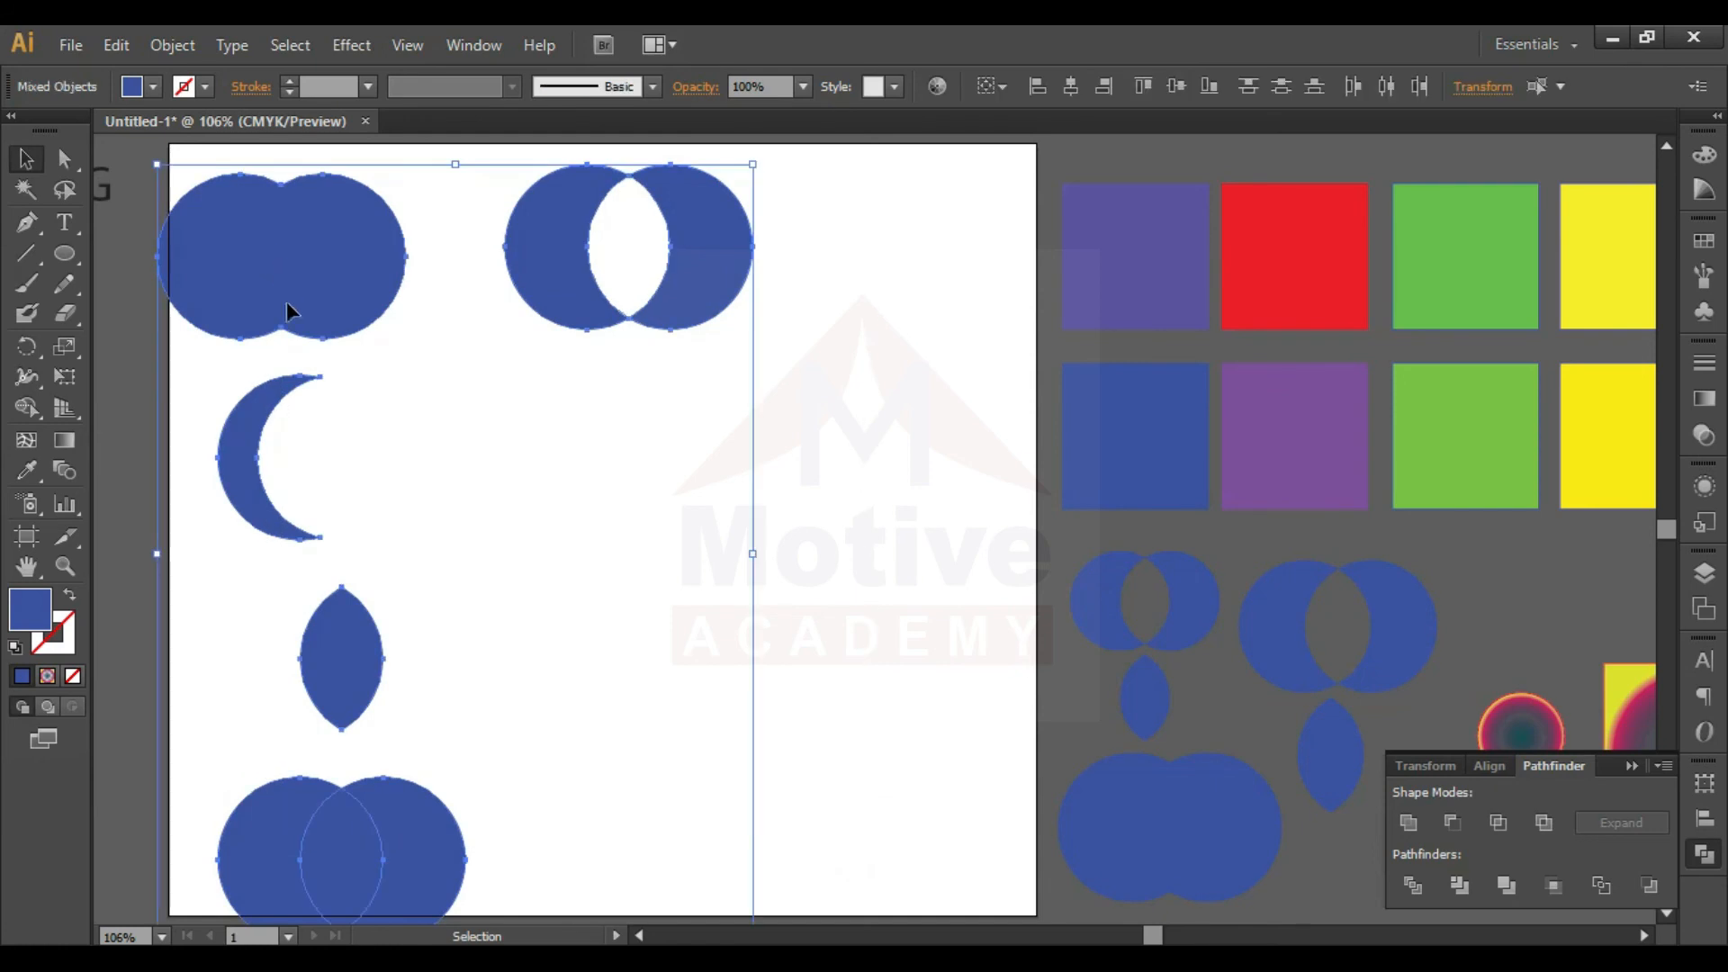
drag(154, 165, 471, 573)
drag(723, 609, 879, 251)
key(ctrl+minus)
key(ctrl+minus)
key(ctrl+minus)
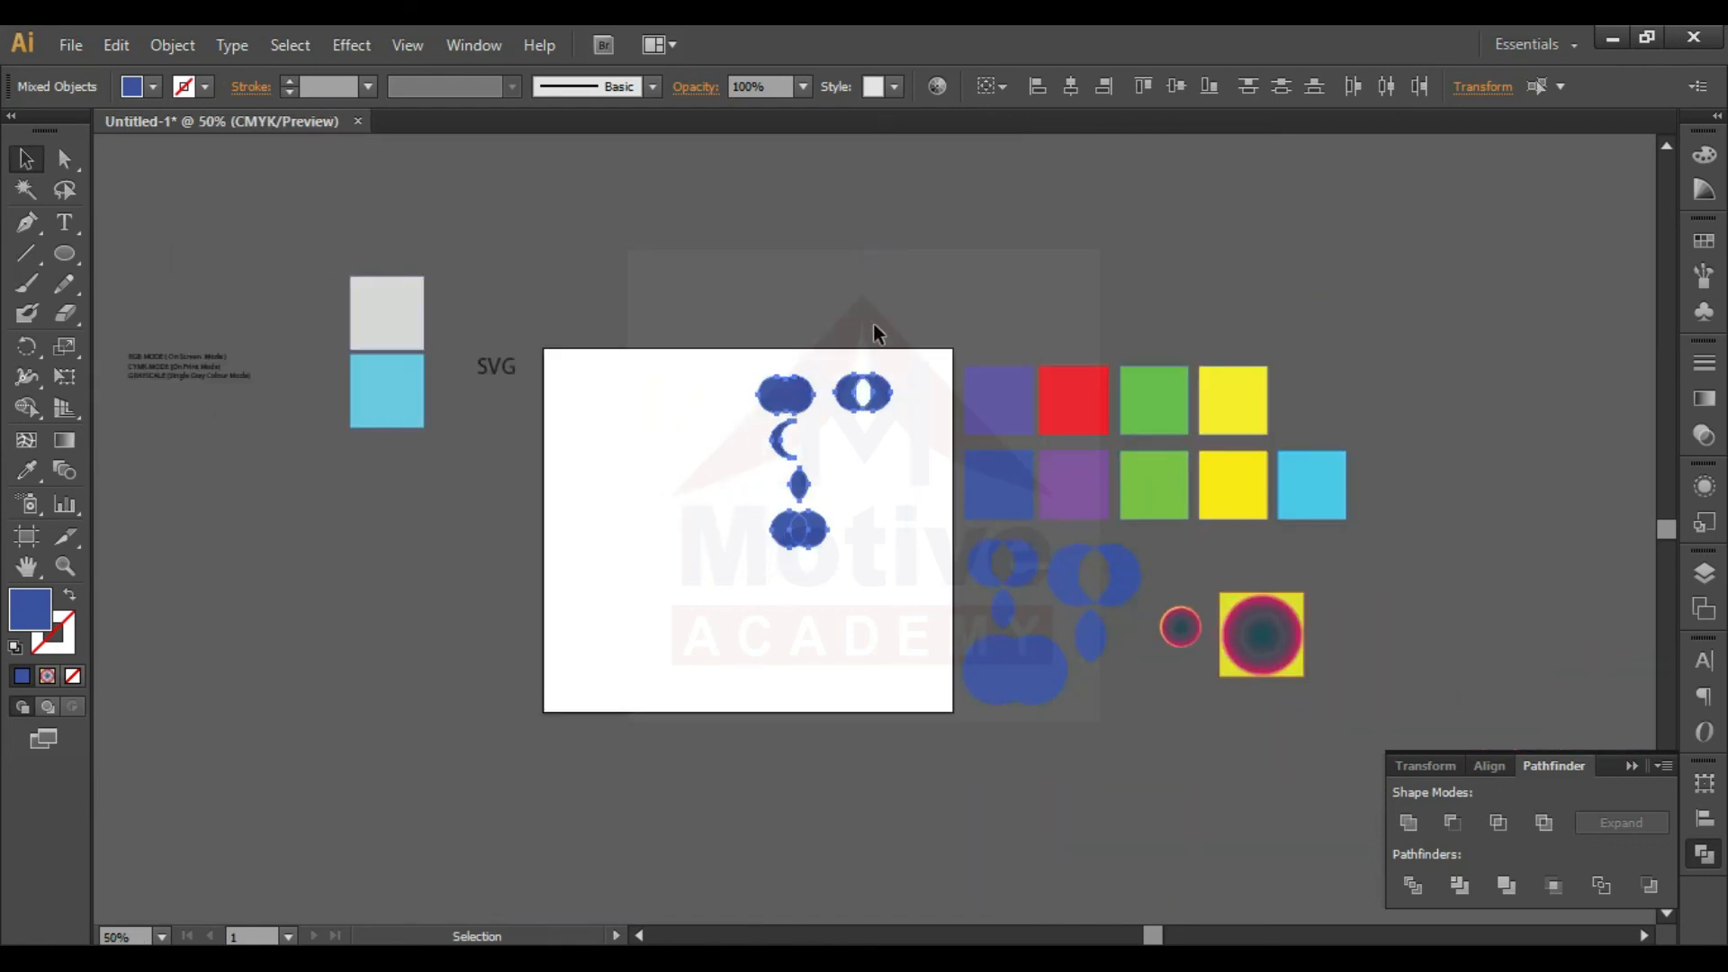
drag(884, 397, 1508, 393)
click(267, 293)
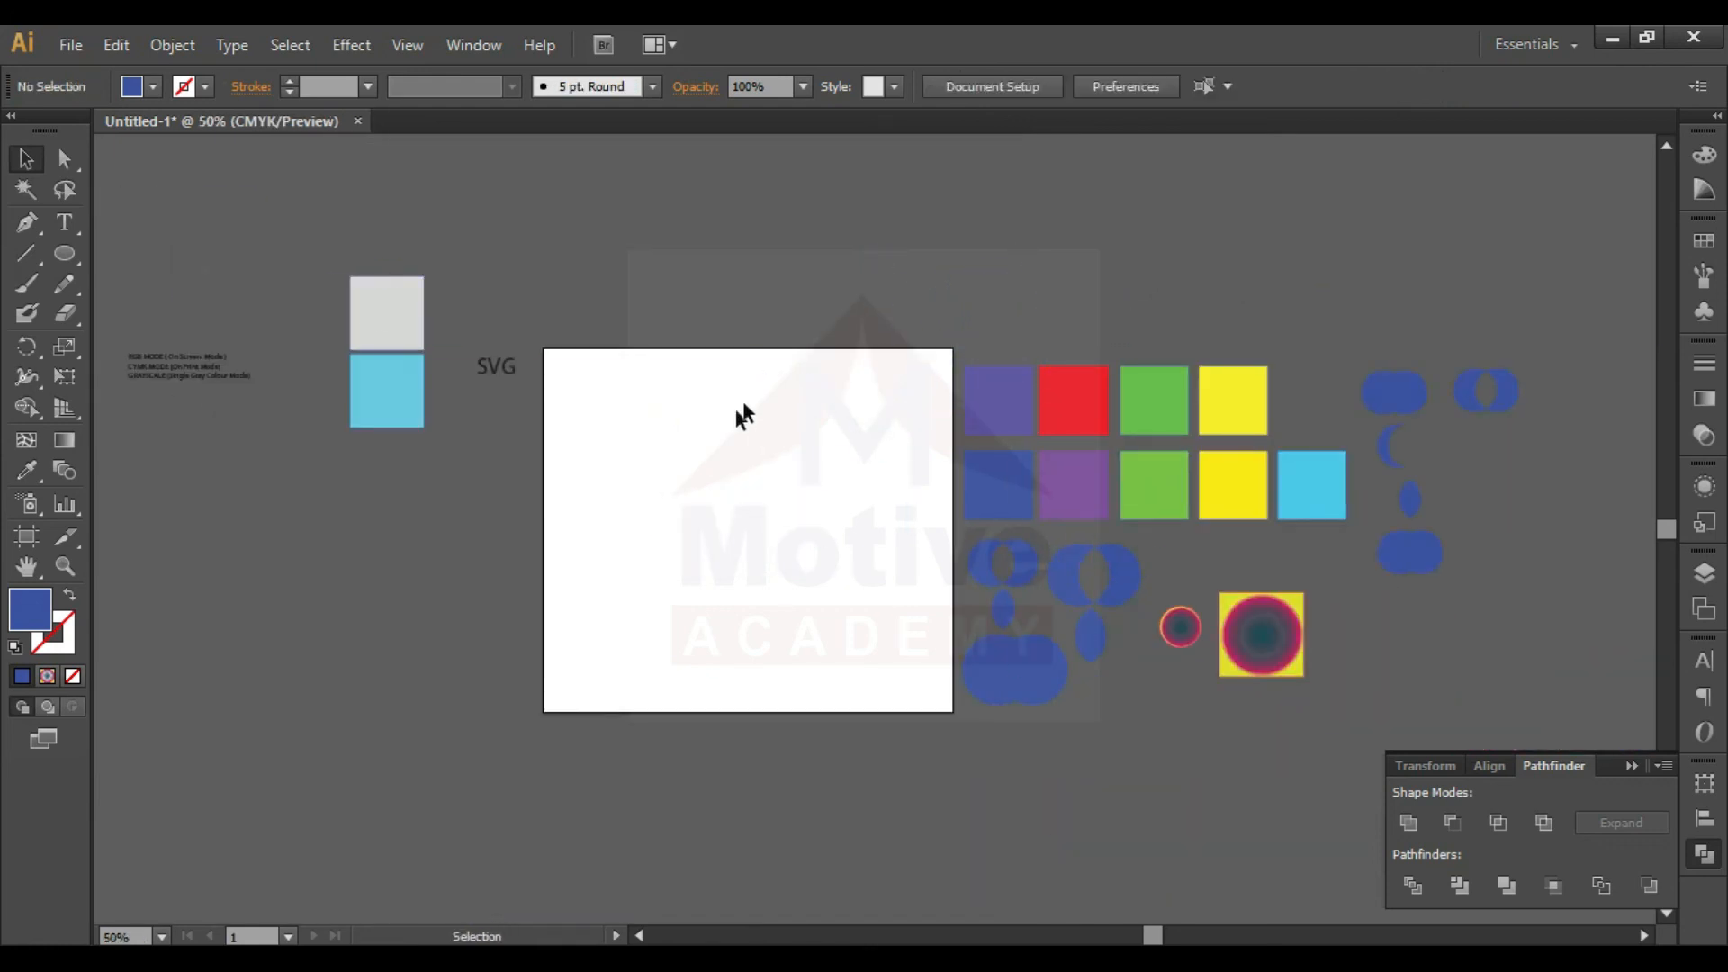
- Set the violet square of the upper row to align to the artboard and center it horizontally
click(1489, 765)
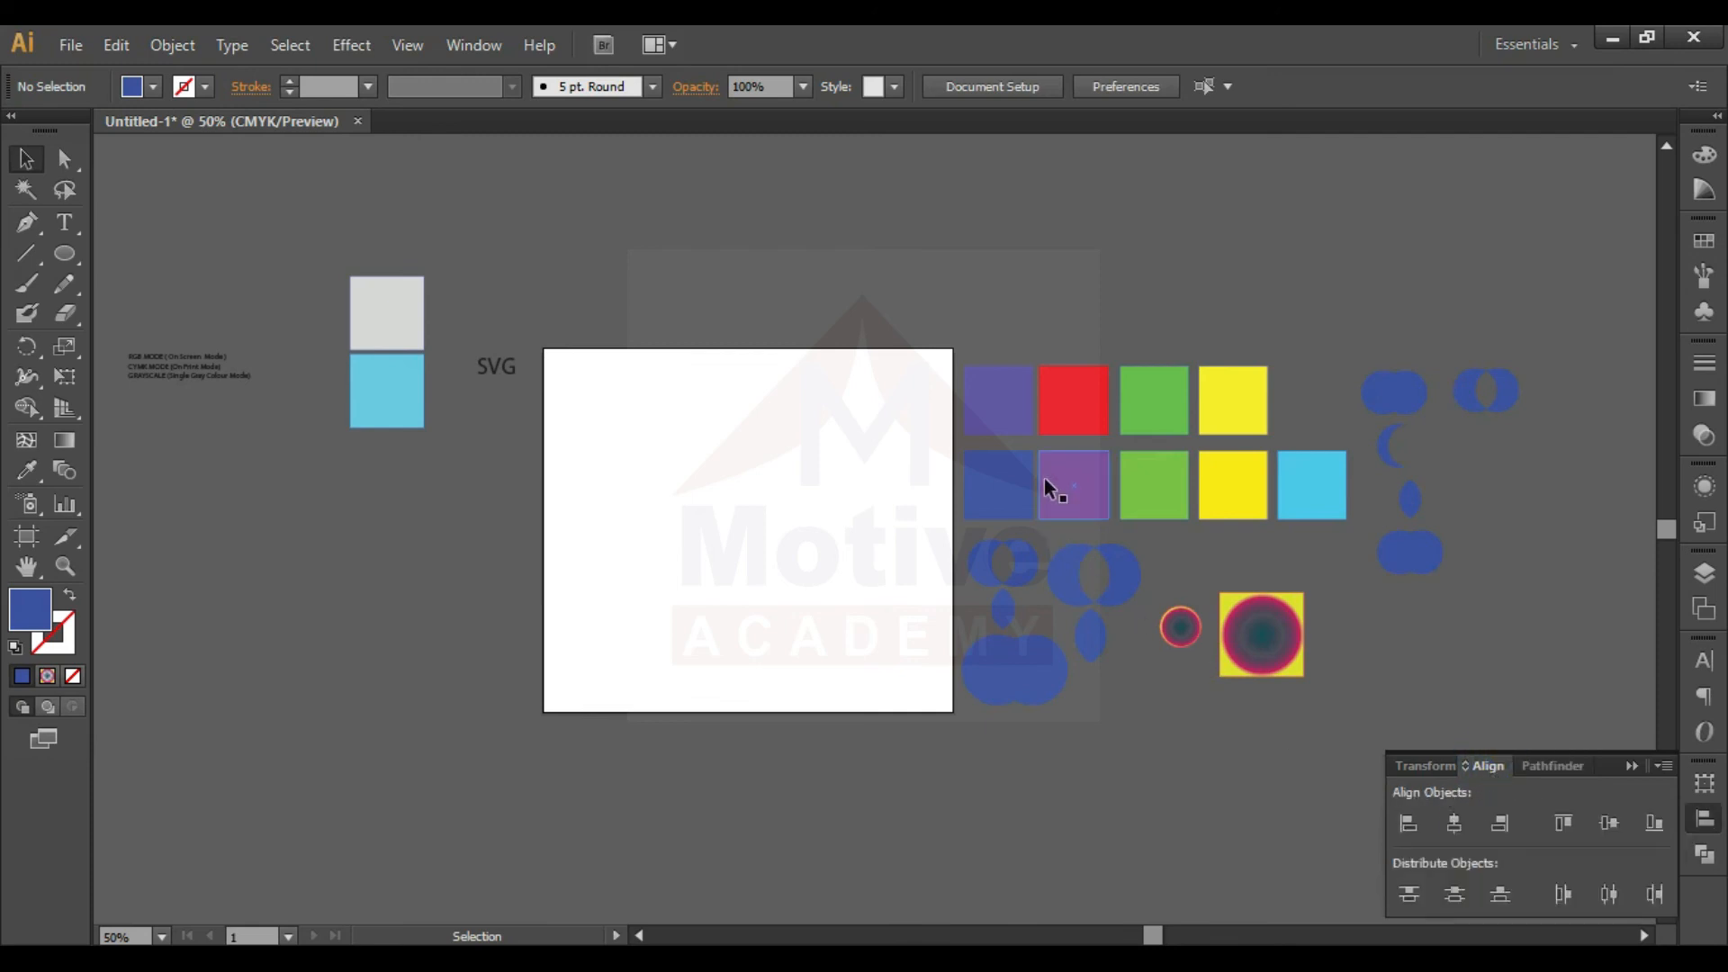
click(988, 415)
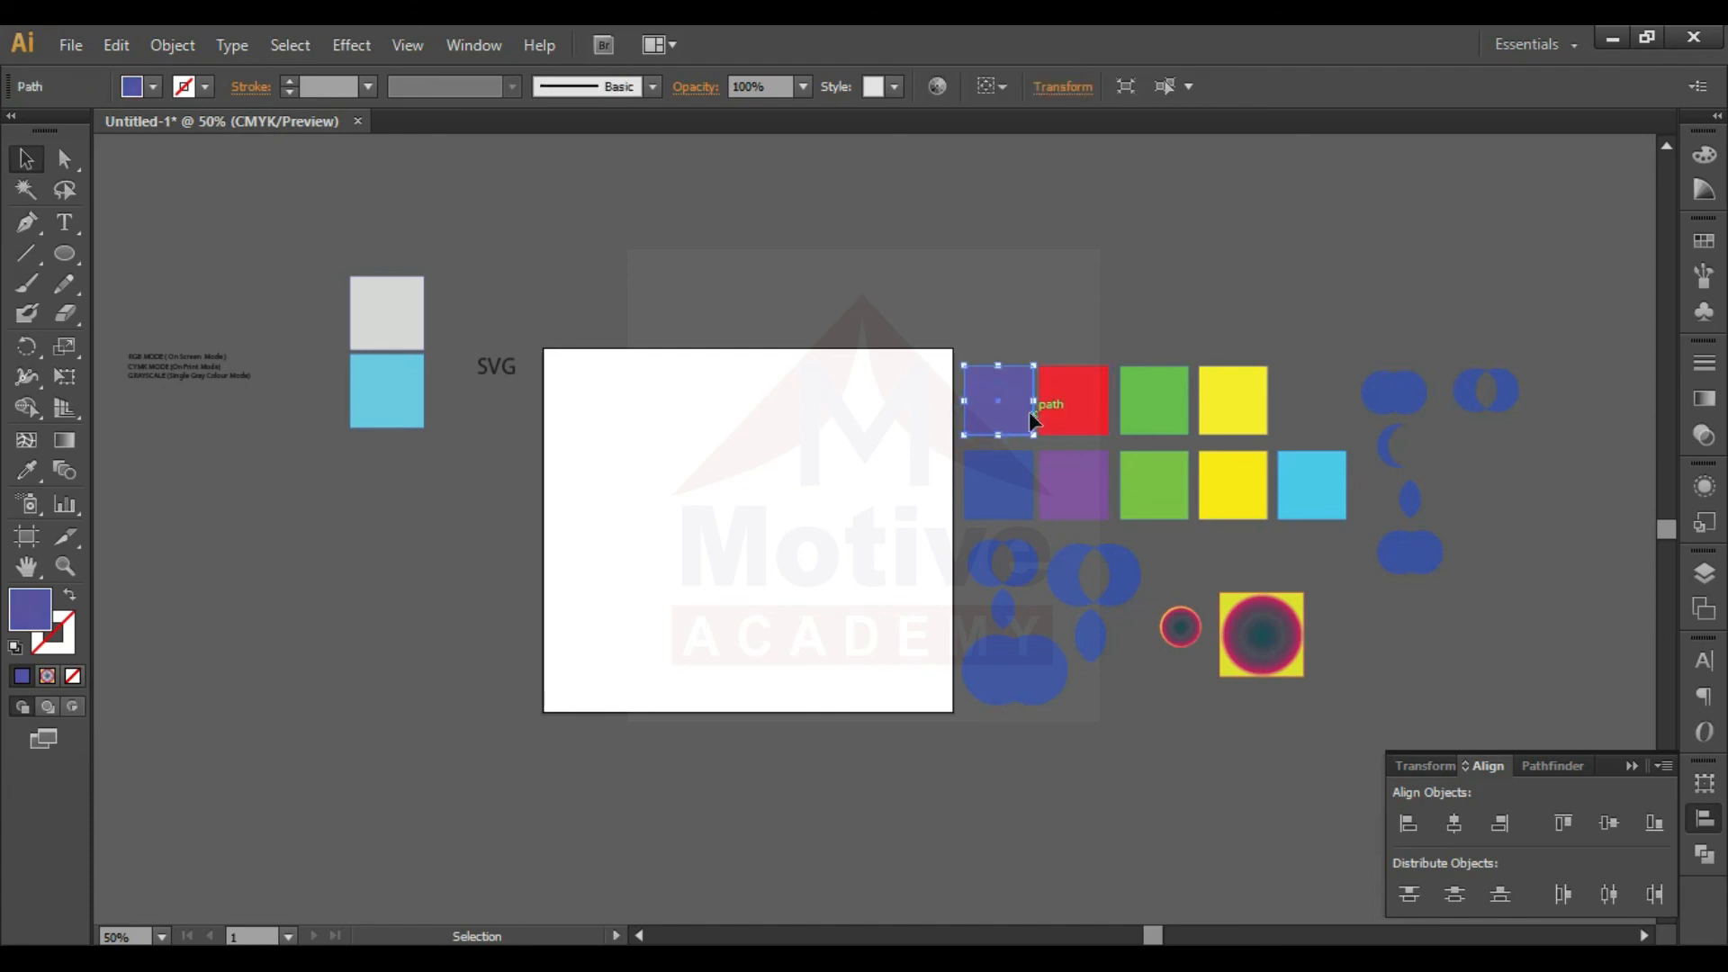
click(996, 86)
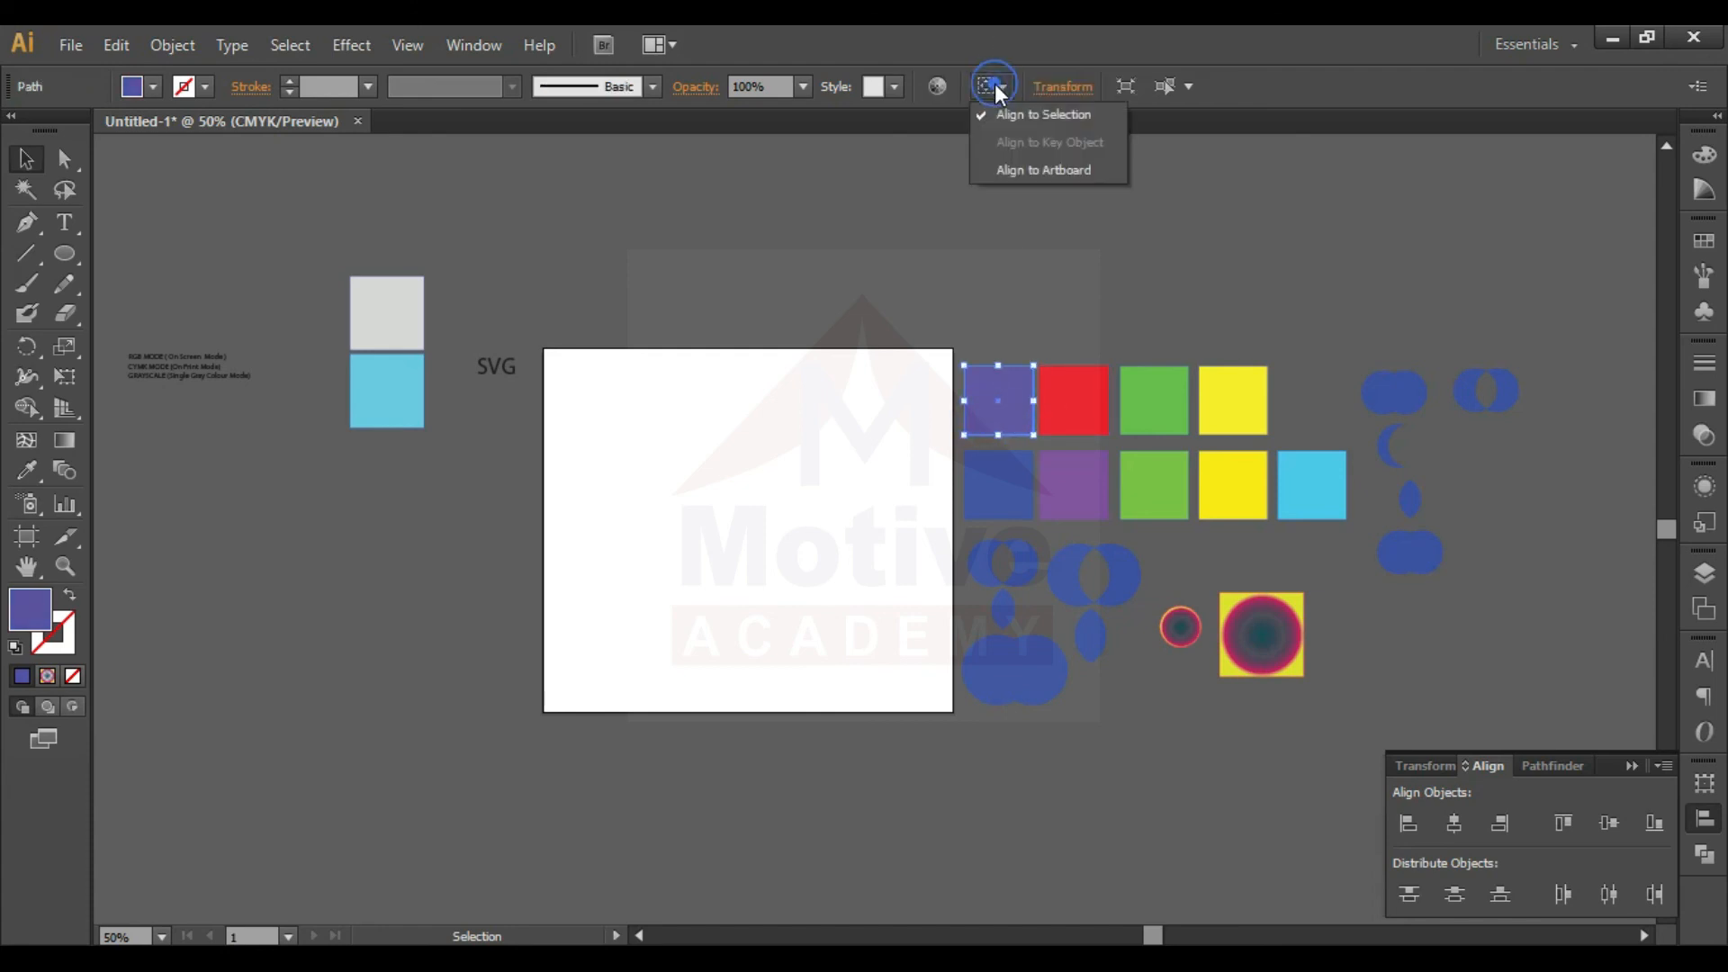
click(1012, 164)
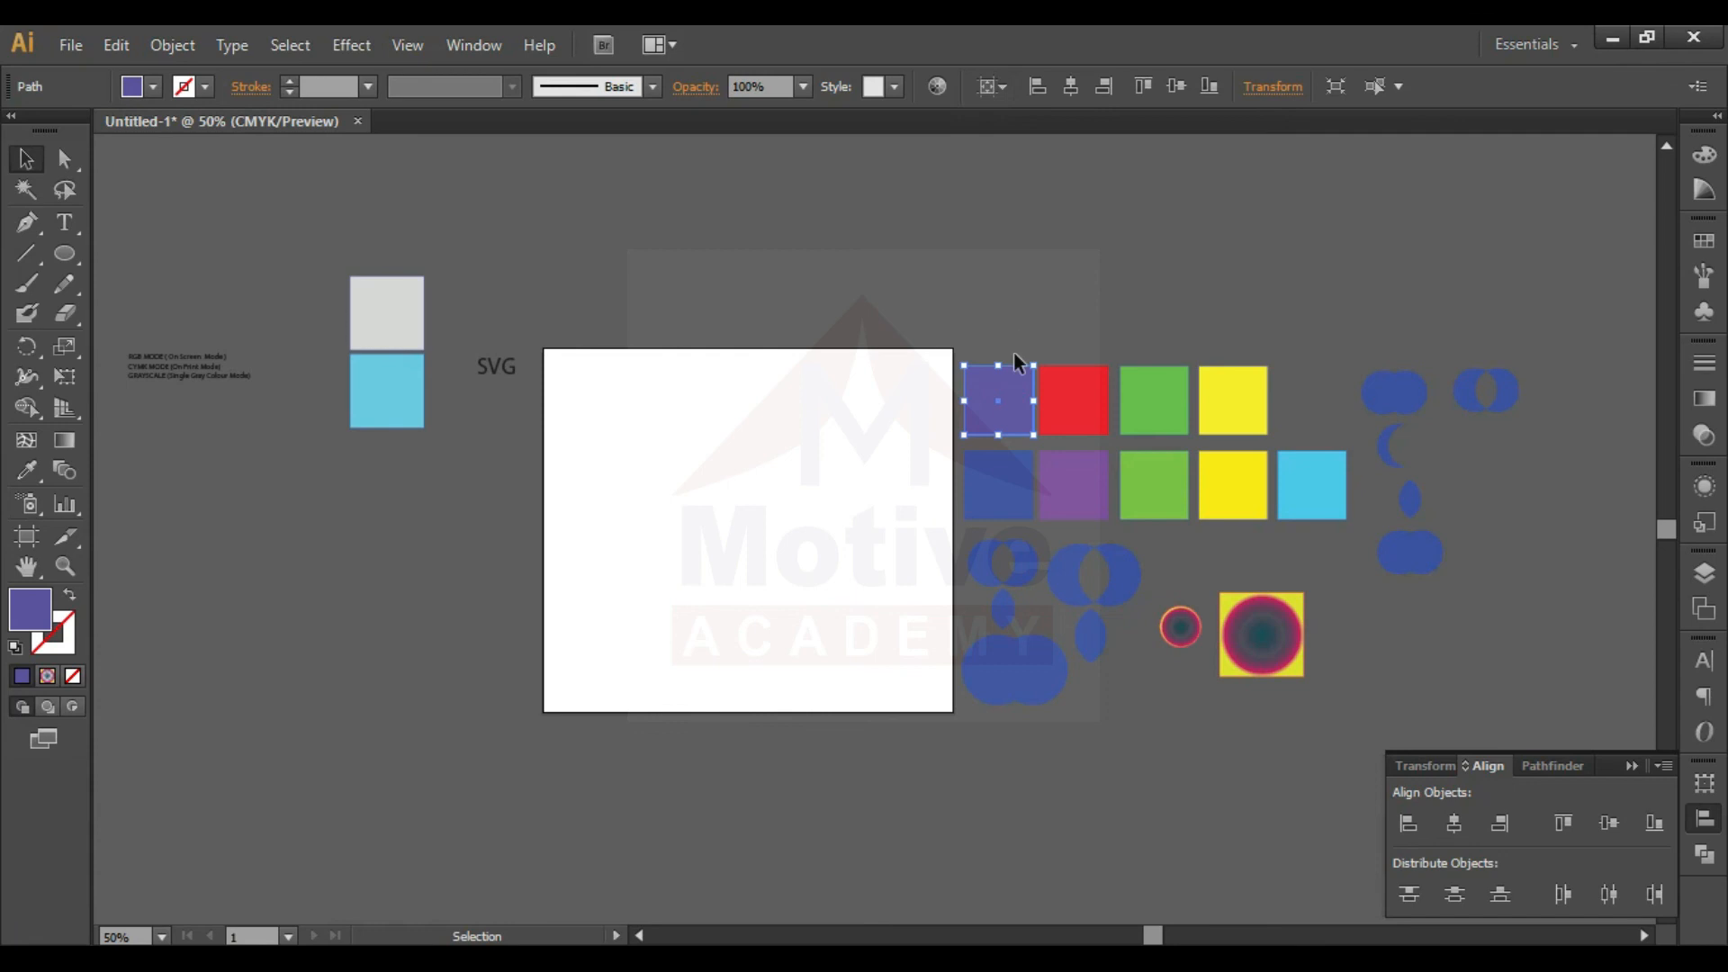
click(1453, 823)
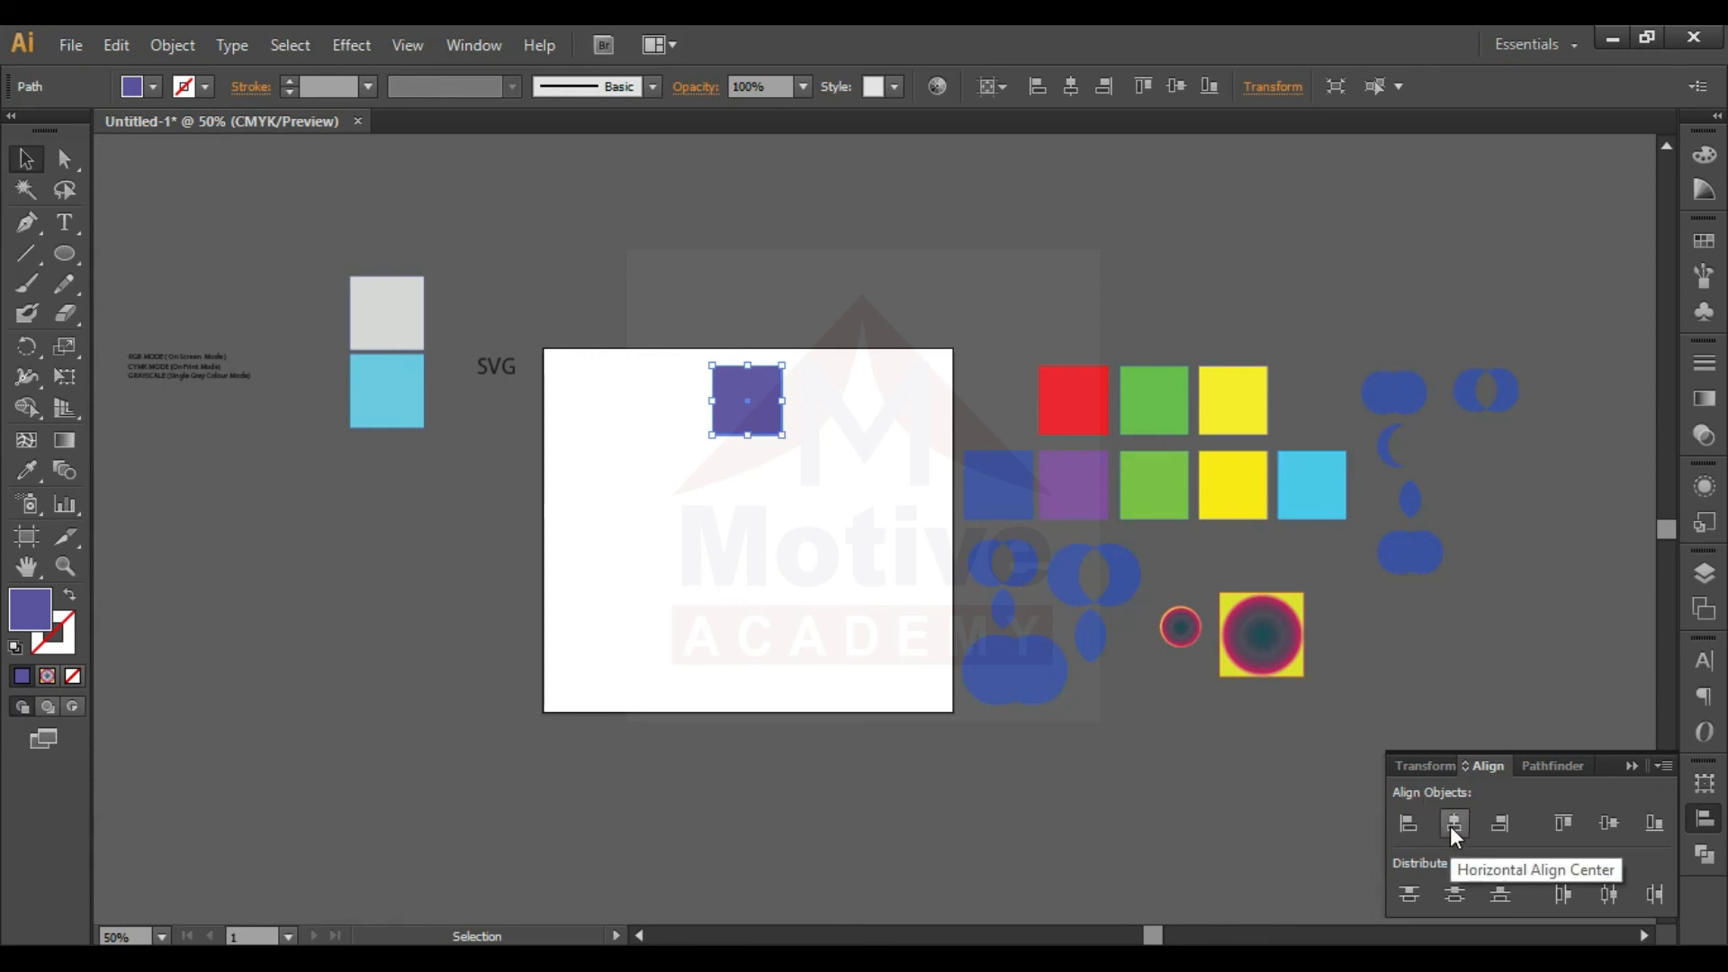
- Align the violet square in turn to the artboard's left edge, right edge, top edge, vertical center and bottom edge
click(1404, 824)
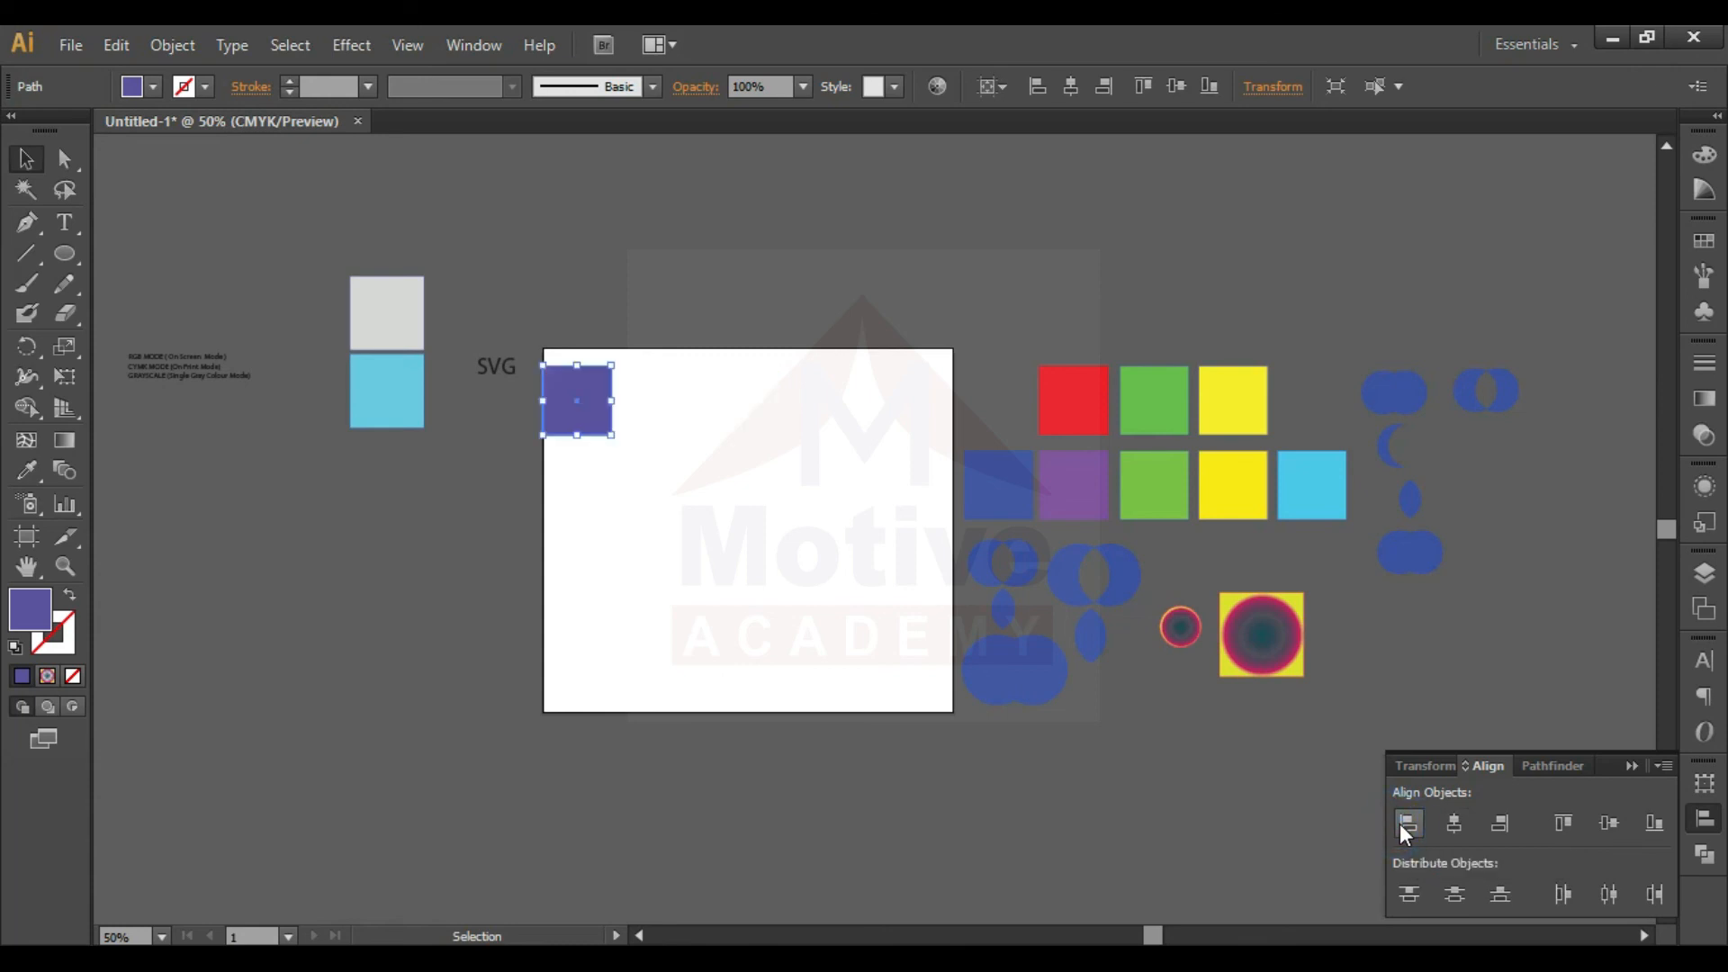
click(1500, 834)
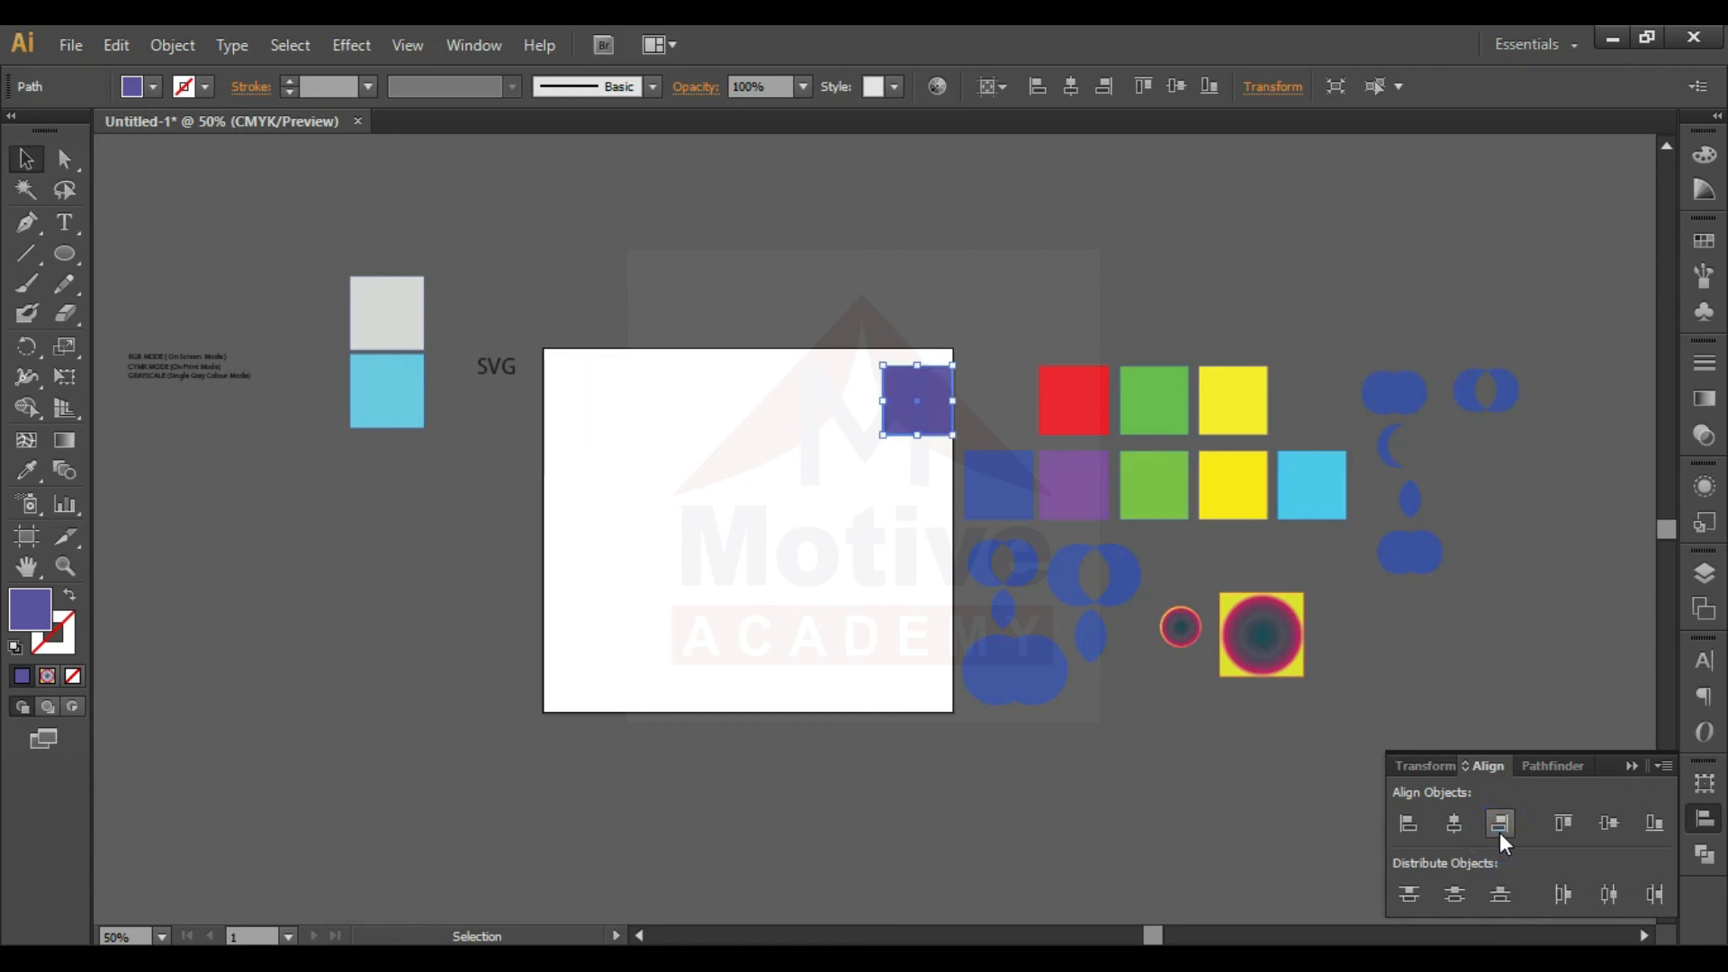
click(1563, 829)
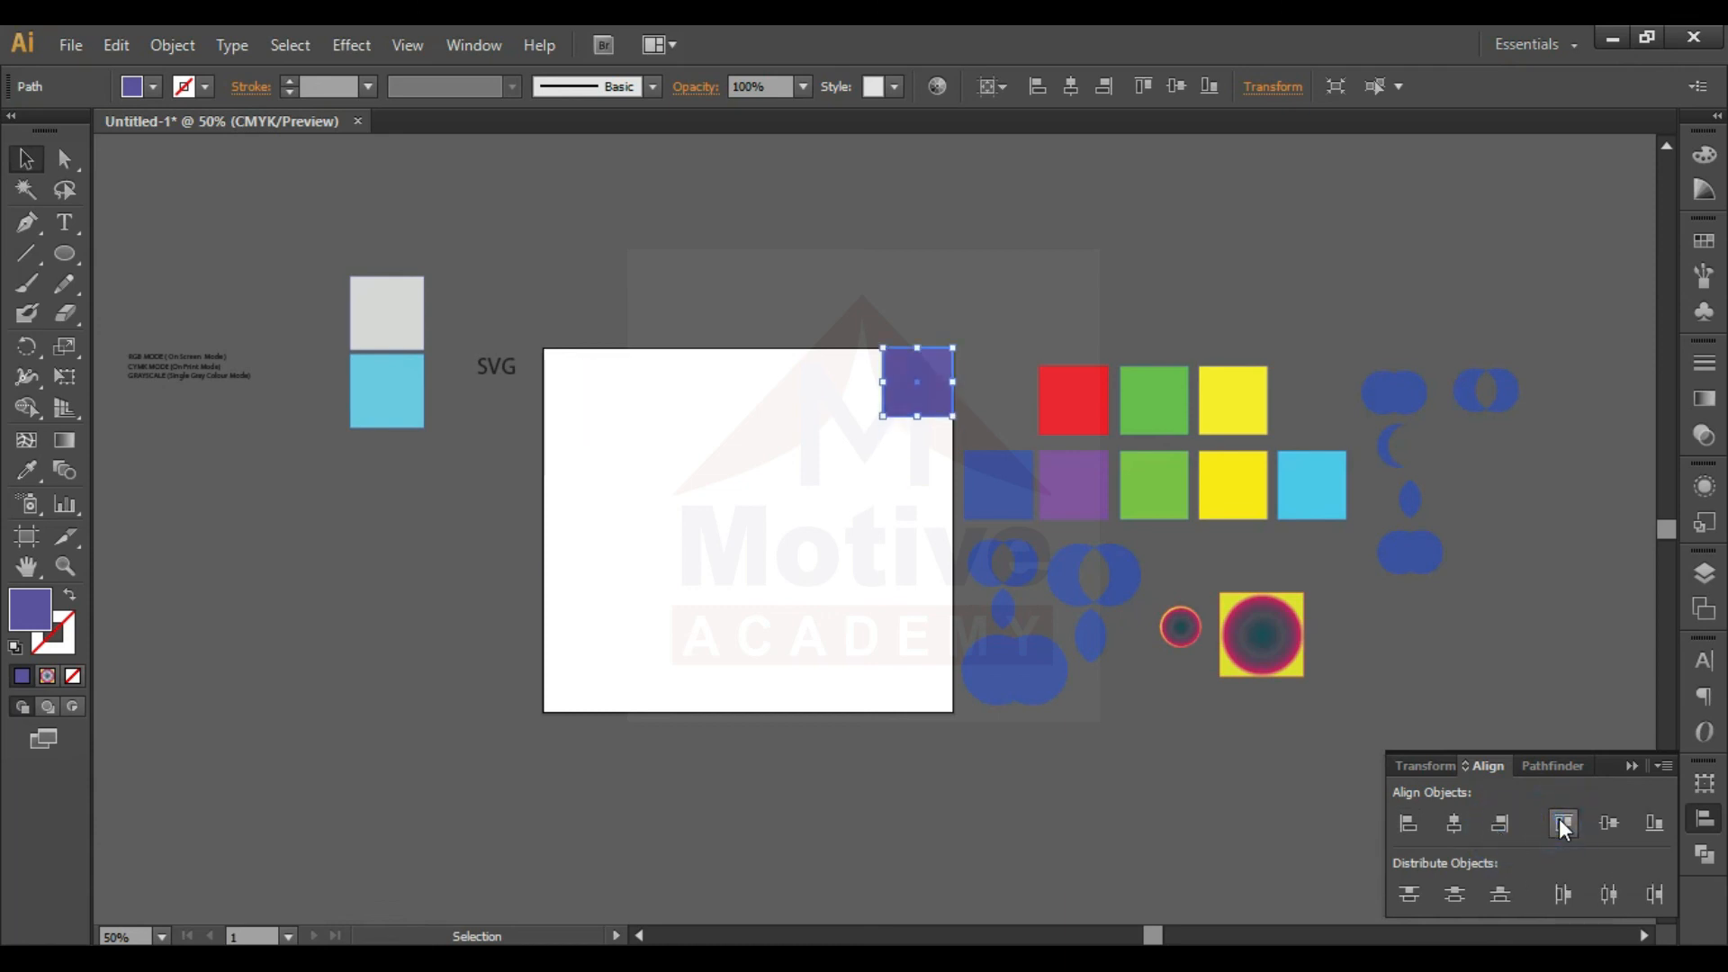
click(1624, 830)
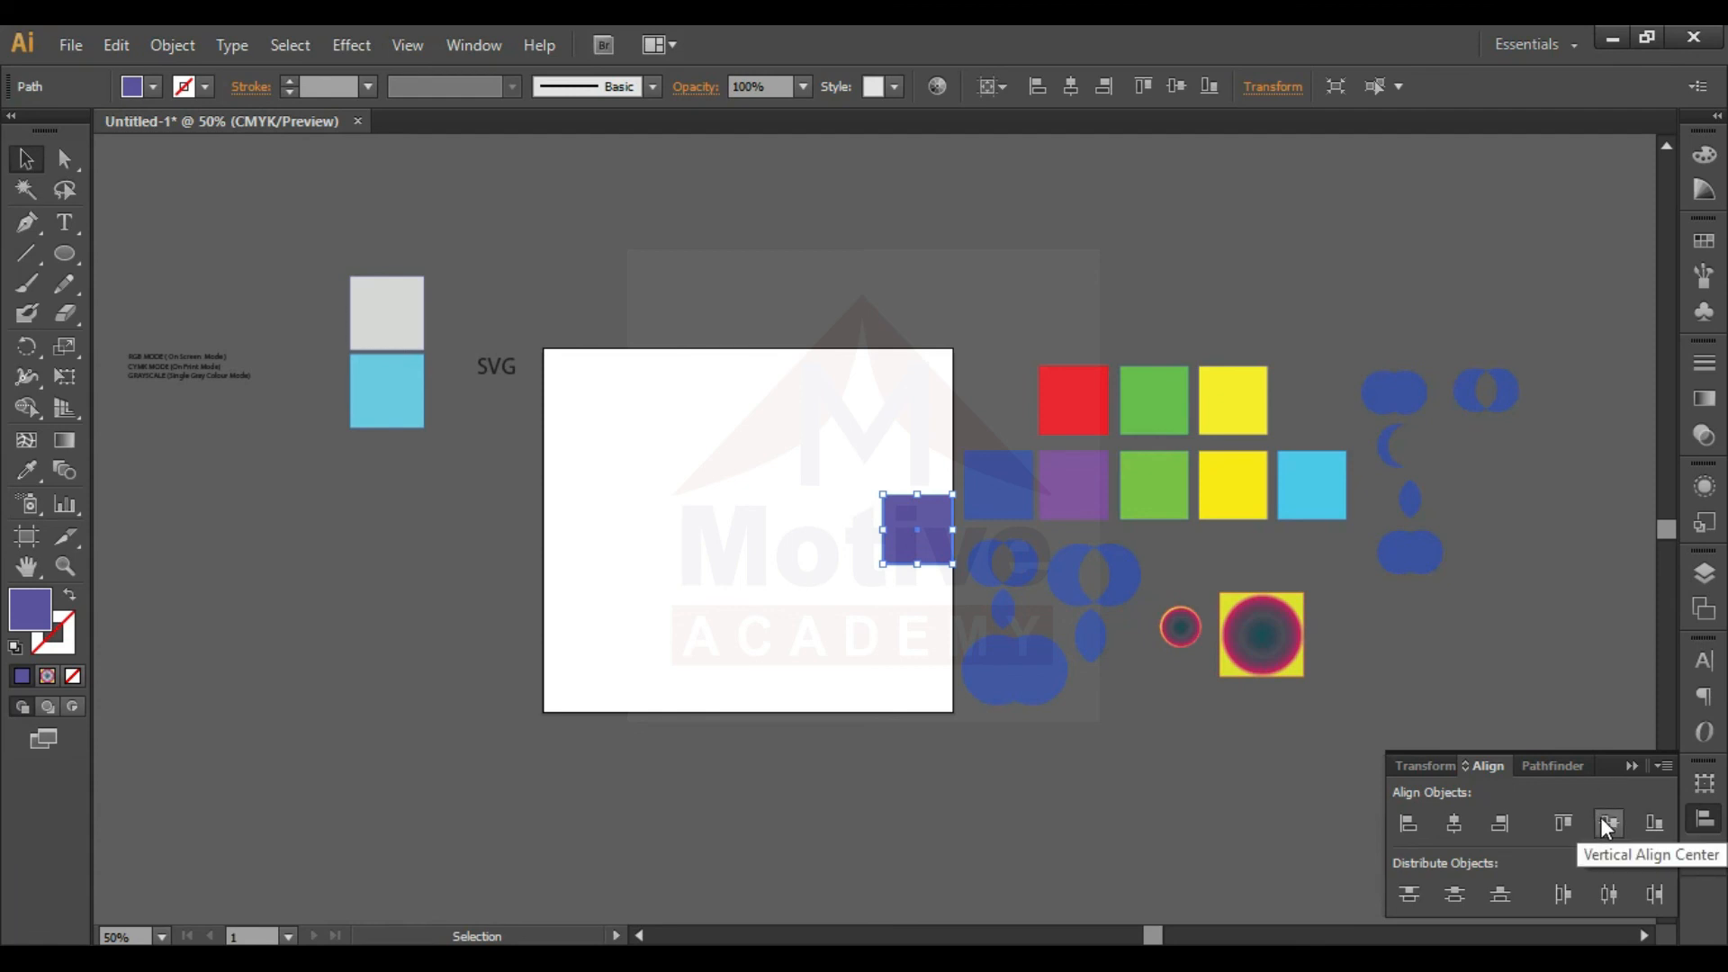
click(1651, 825)
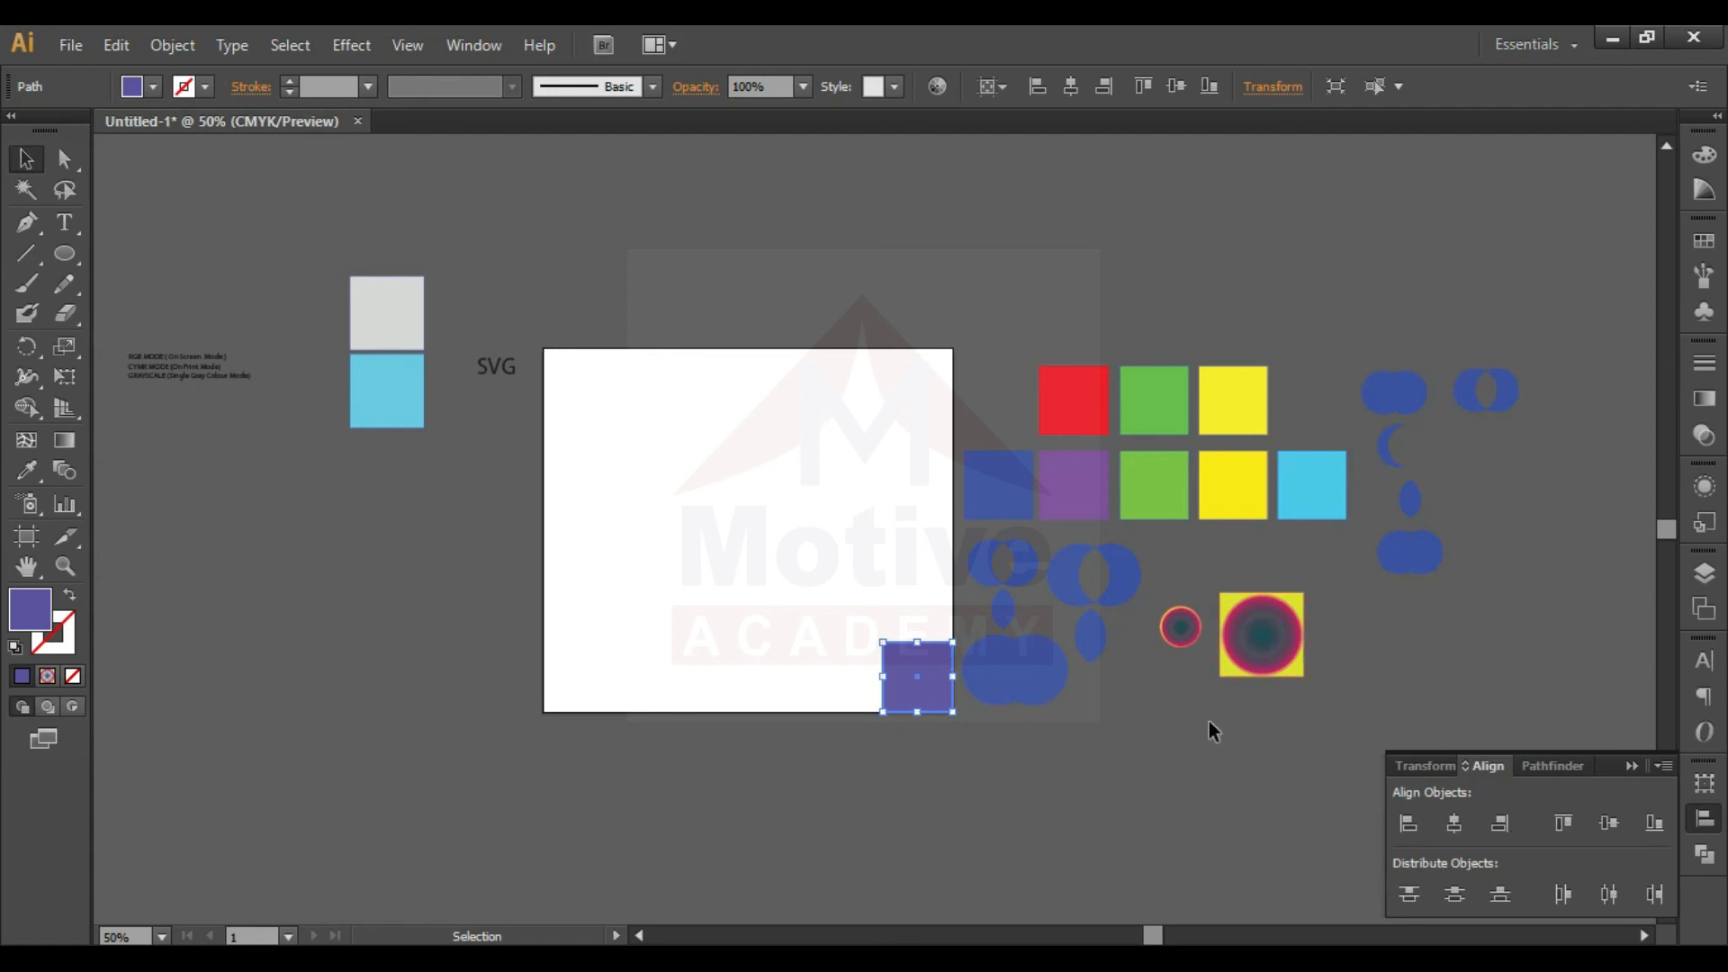
- Center the violet square horizontally and vertically on the artboard, enlarge it evenly about its center, and shift it as a test
click(1462, 823)
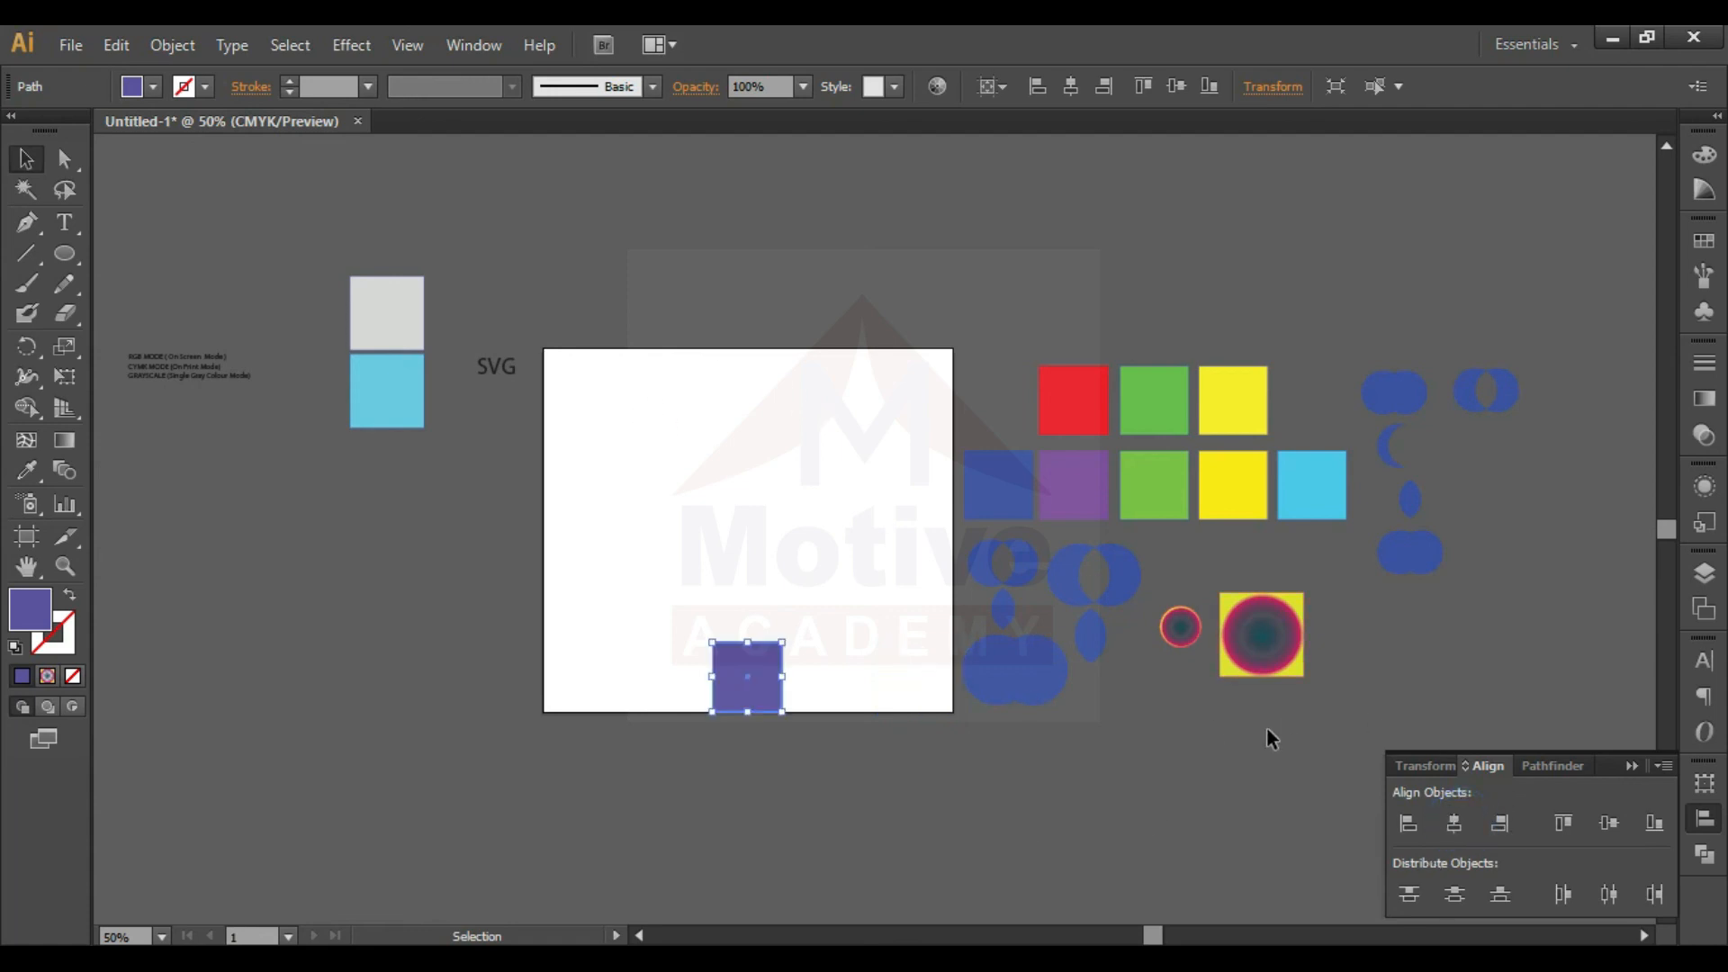
click(1610, 824)
drag(782, 495, 879, 451)
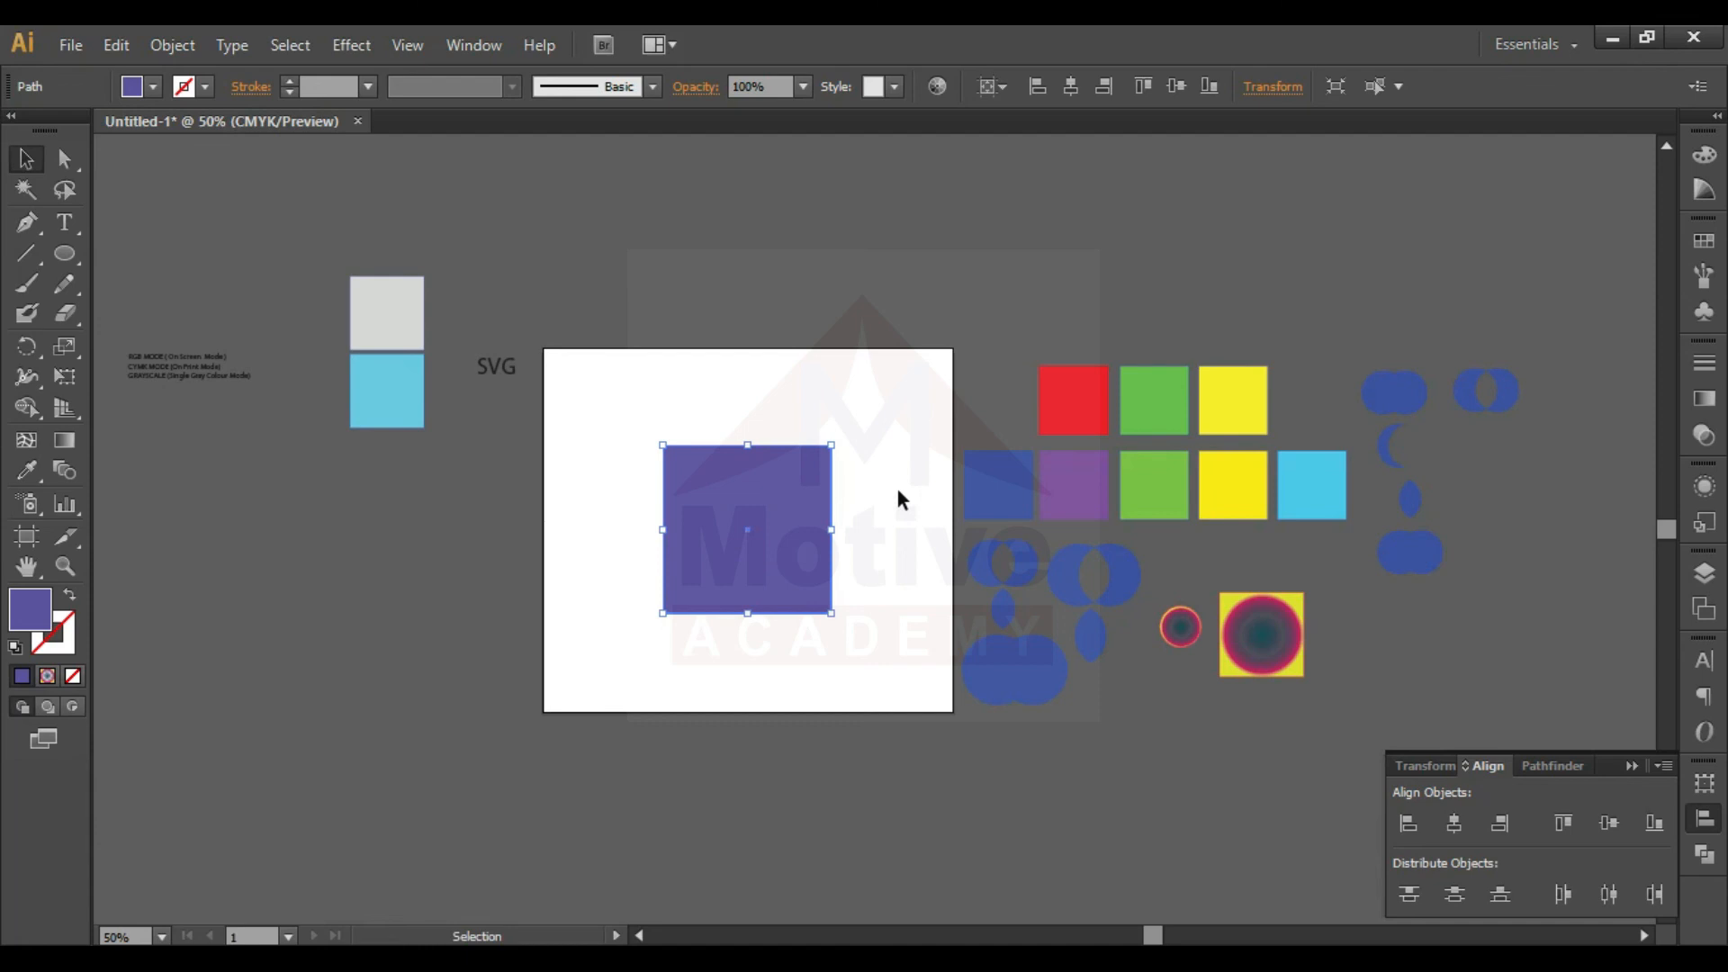
click(874, 475)
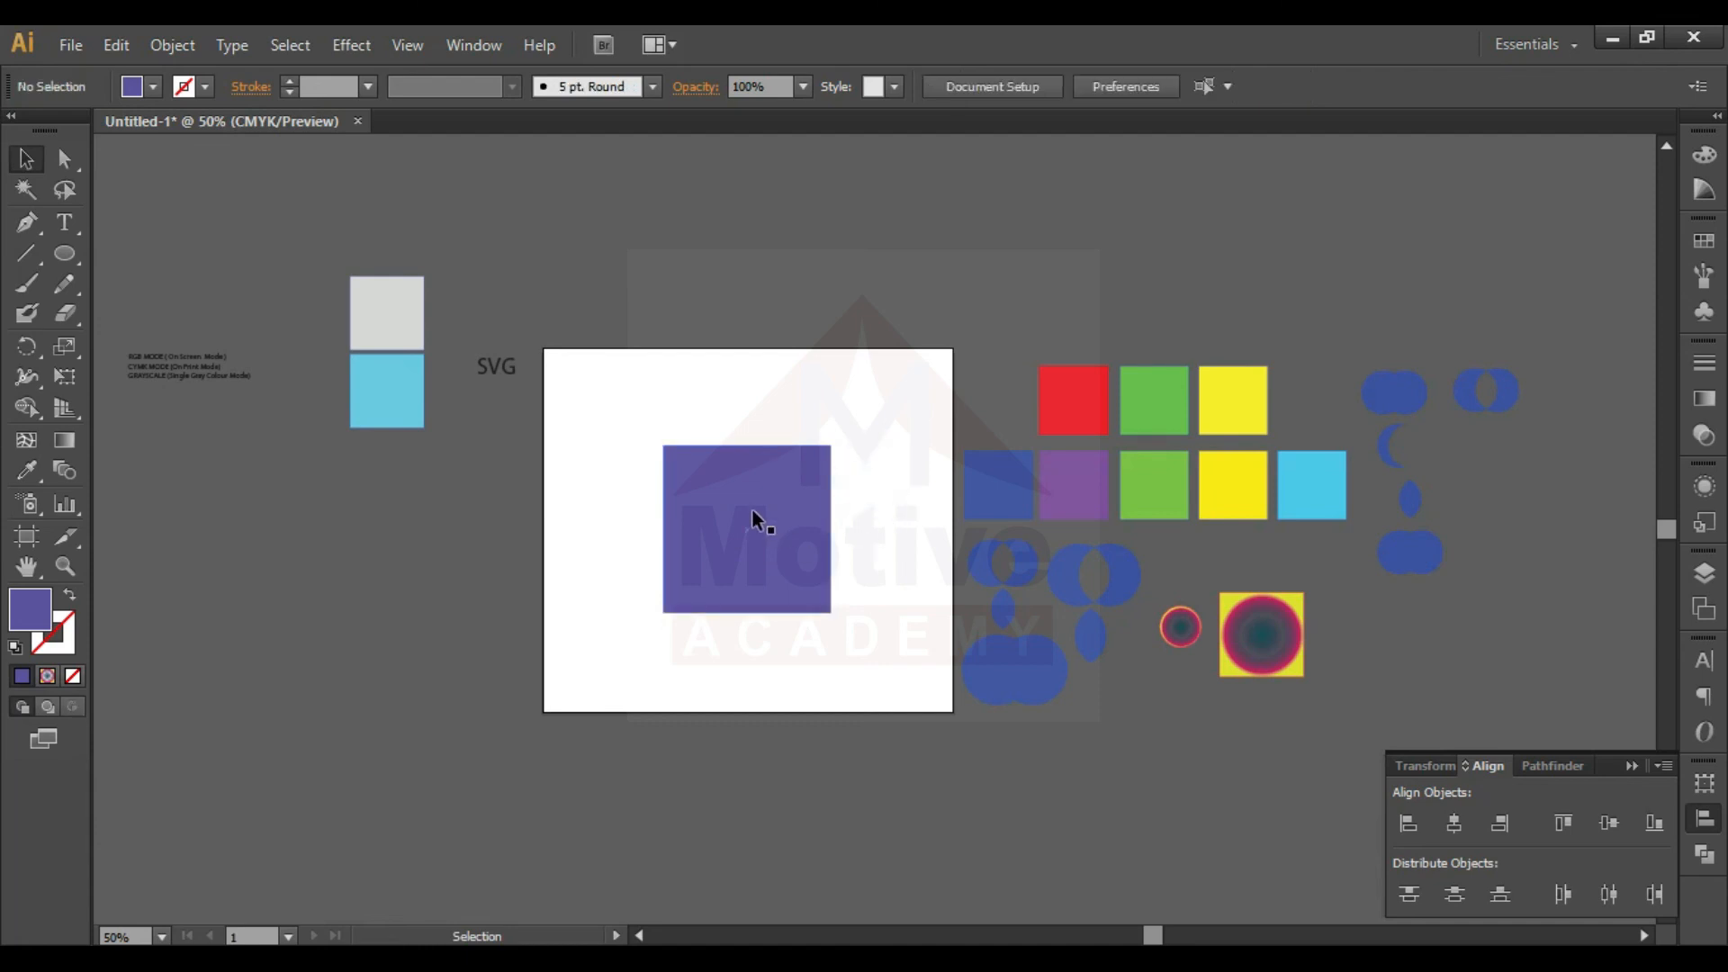
drag(673, 486, 1006, 270)
- Undo the violet square's move, enlargement and latest alignments, back to its place in the artboard's top-right corner
key(ctrl+z)
key(ctrl+z)
key(ctrl+z)
key(ctrl+z)
key(ctrl+z)
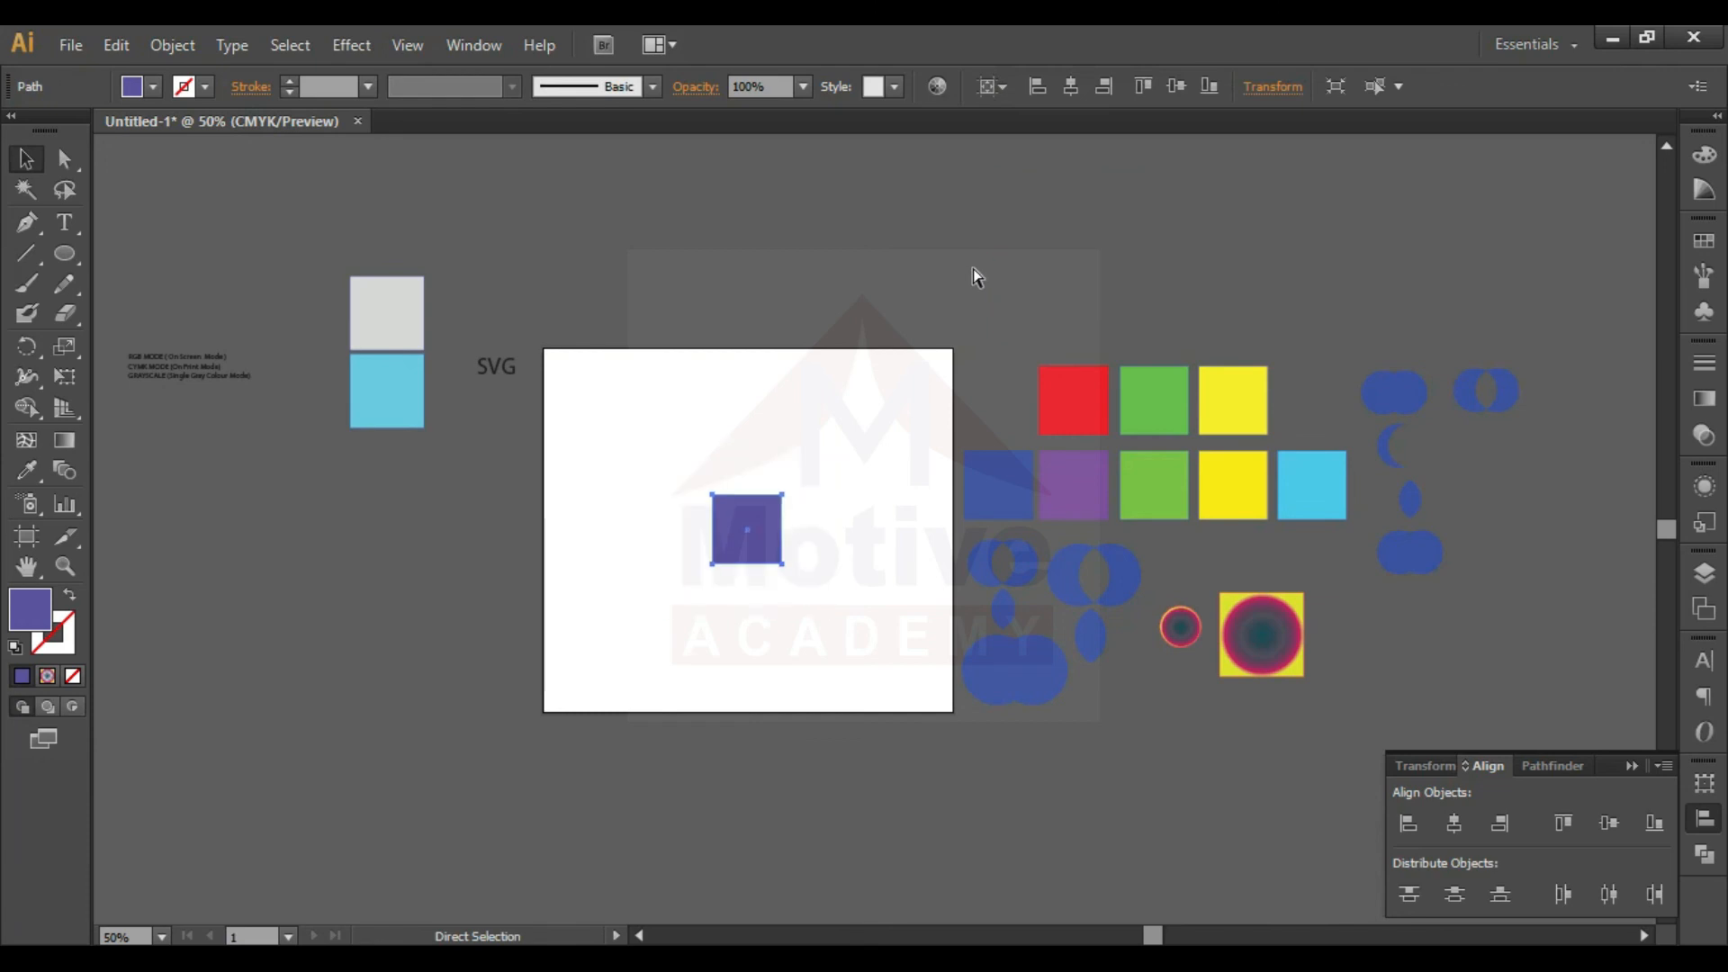
key(ctrl+z)
- Move the row of blue, purple, green, yellow and cyan squares together onto the middle of the artboard
click(1051, 371)
click(1030, 331)
drag(903, 494, 886, 570)
- Distribute the row of five squares evenly across the artboard's width by their horizontal centers
key(ctrl+equal)
key(ctrl+equal)
key(ctrl+equal)
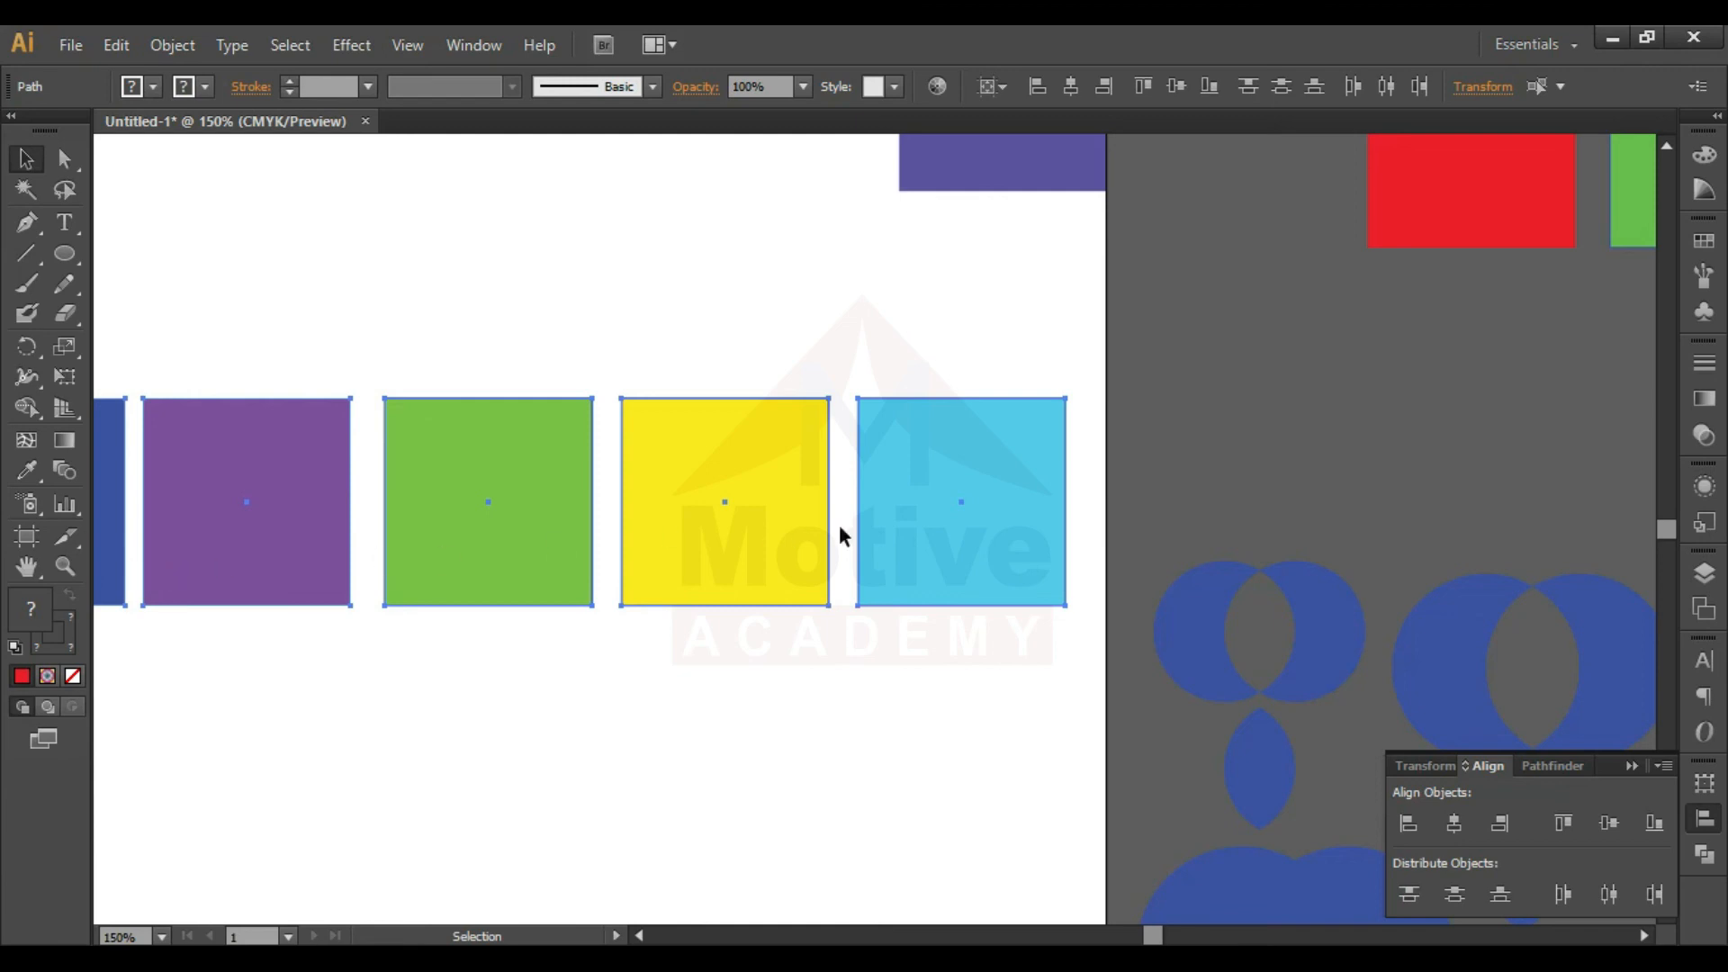
drag(1042, 638, 173, 540)
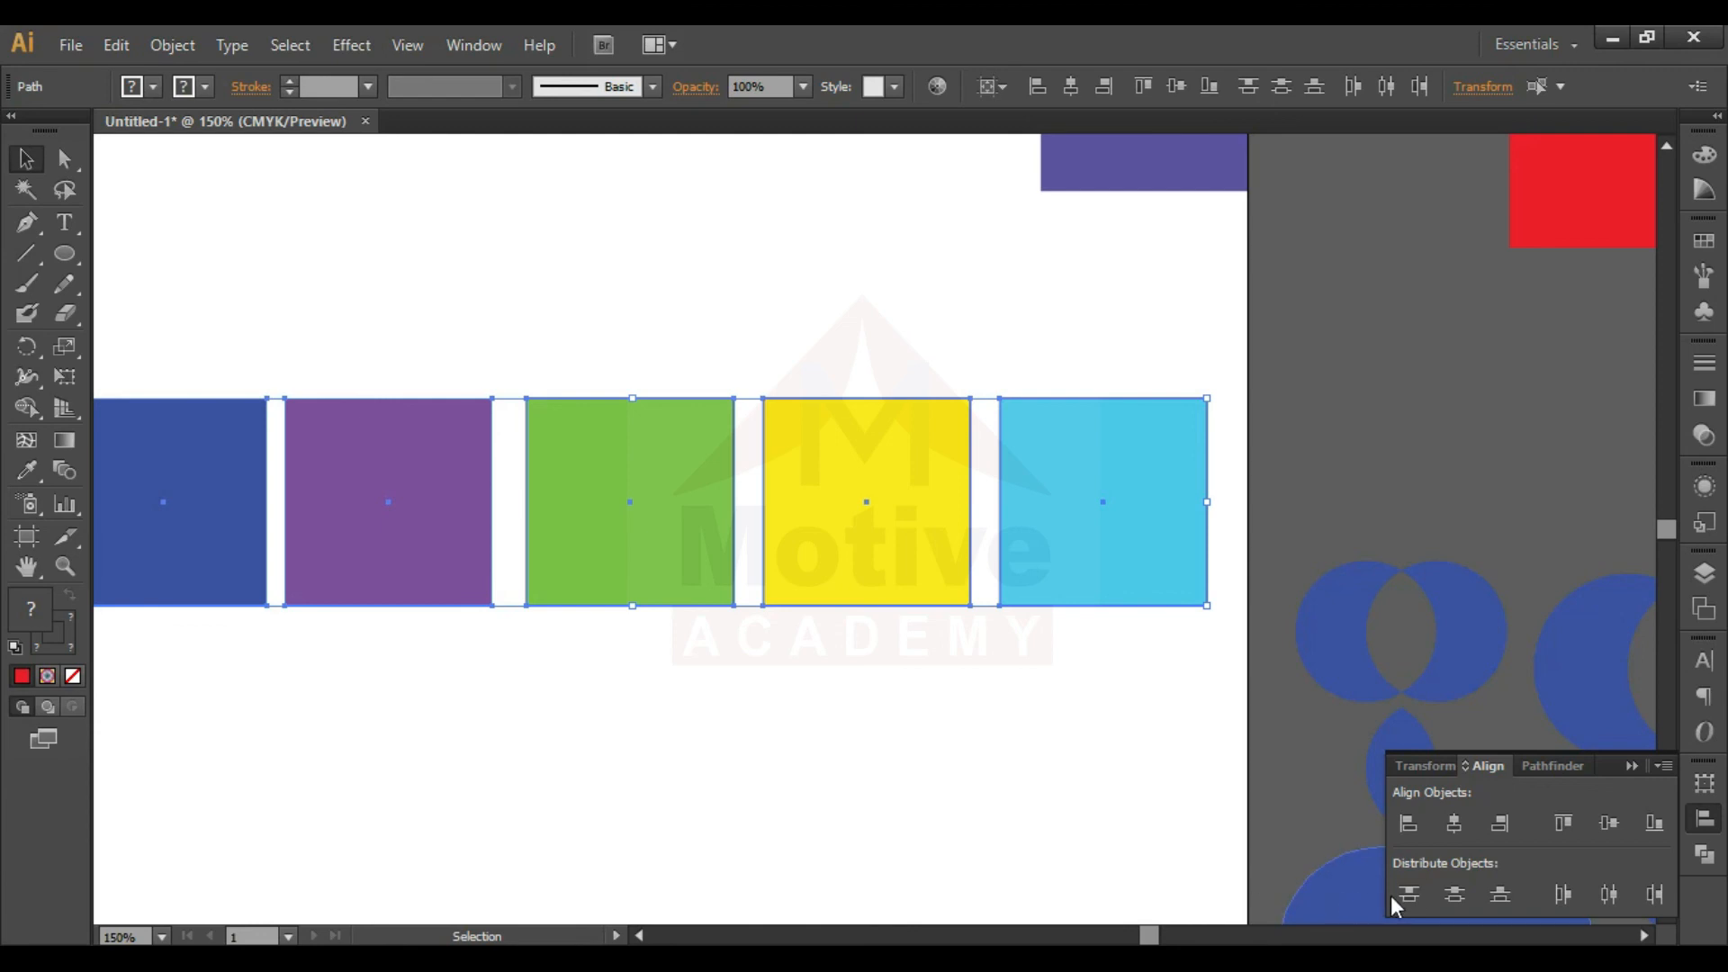
click(1604, 897)
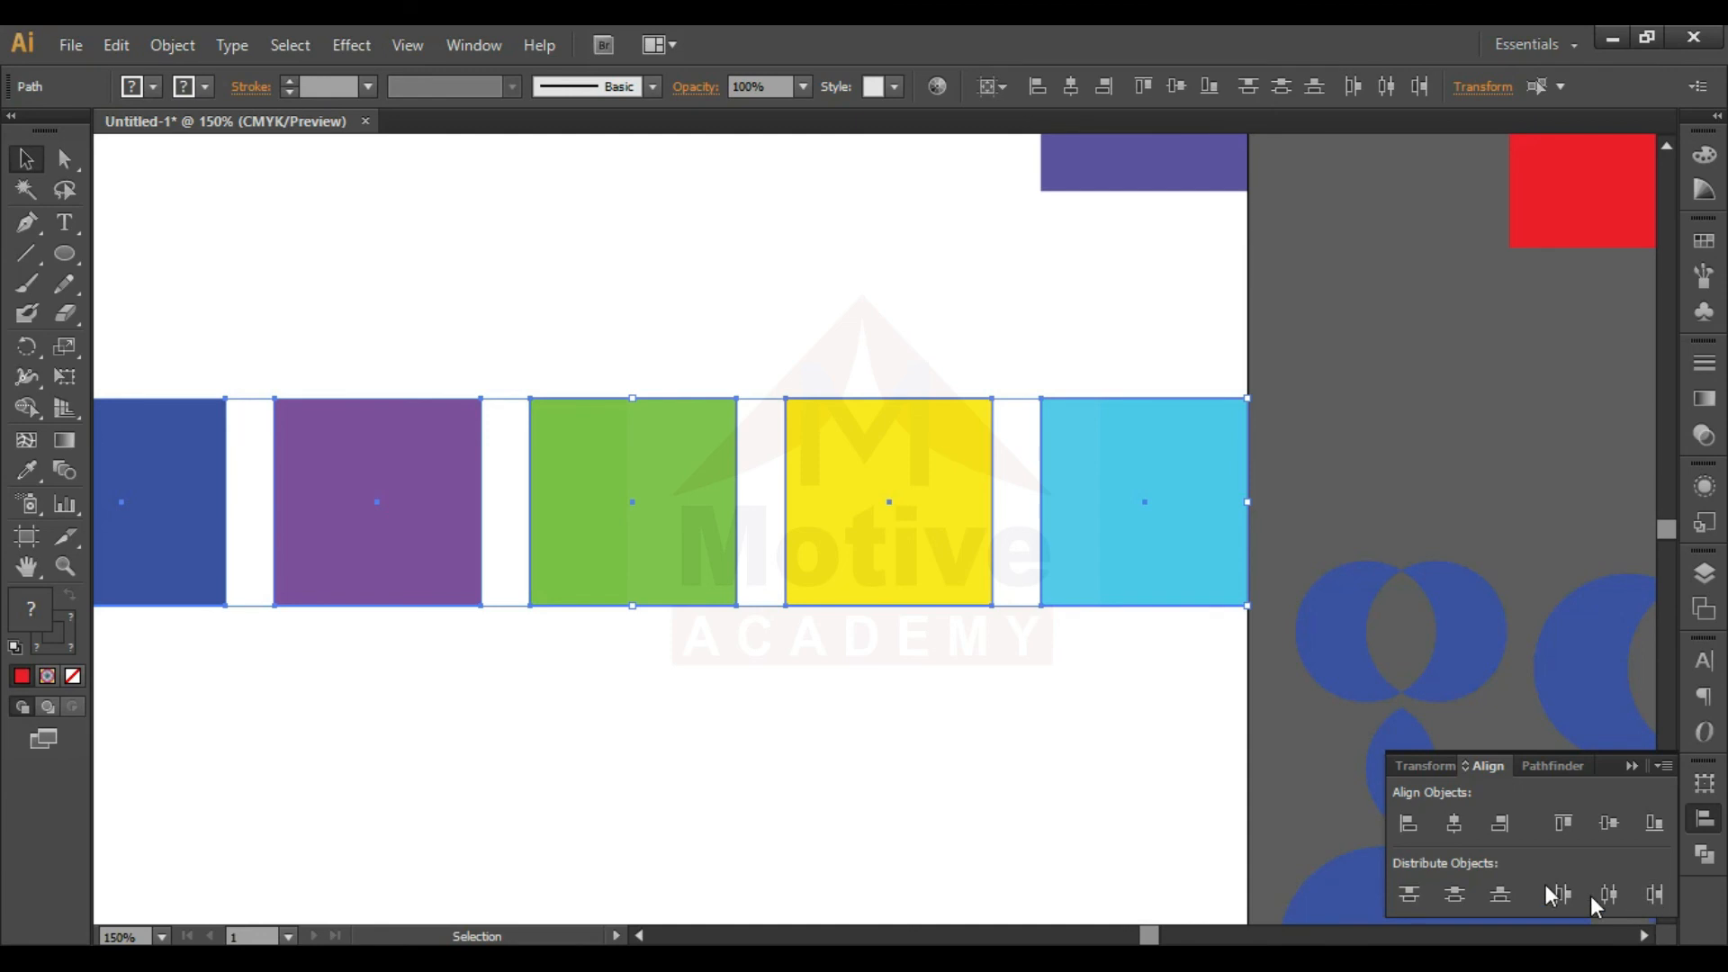
- Try distributing the five squares by their vertical centers over the artboard's height, and undo it
click(1456, 896)
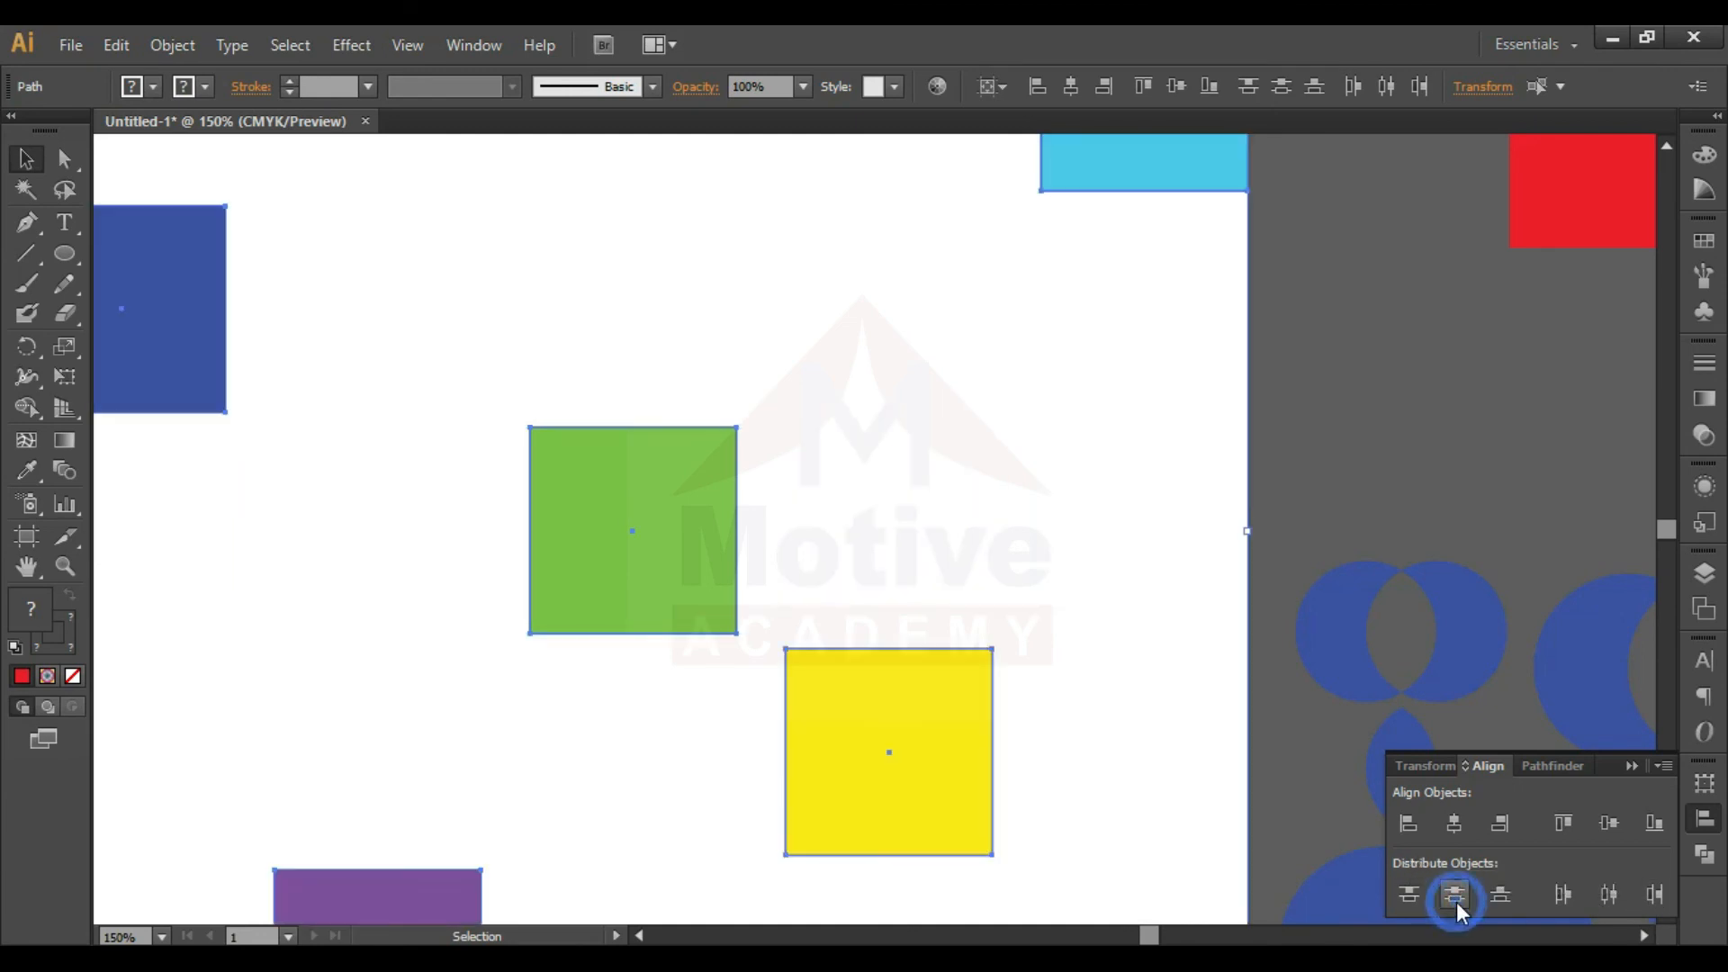
key(ctrl+minus)
key(ctrl+minus)
key(ctrl+minus)
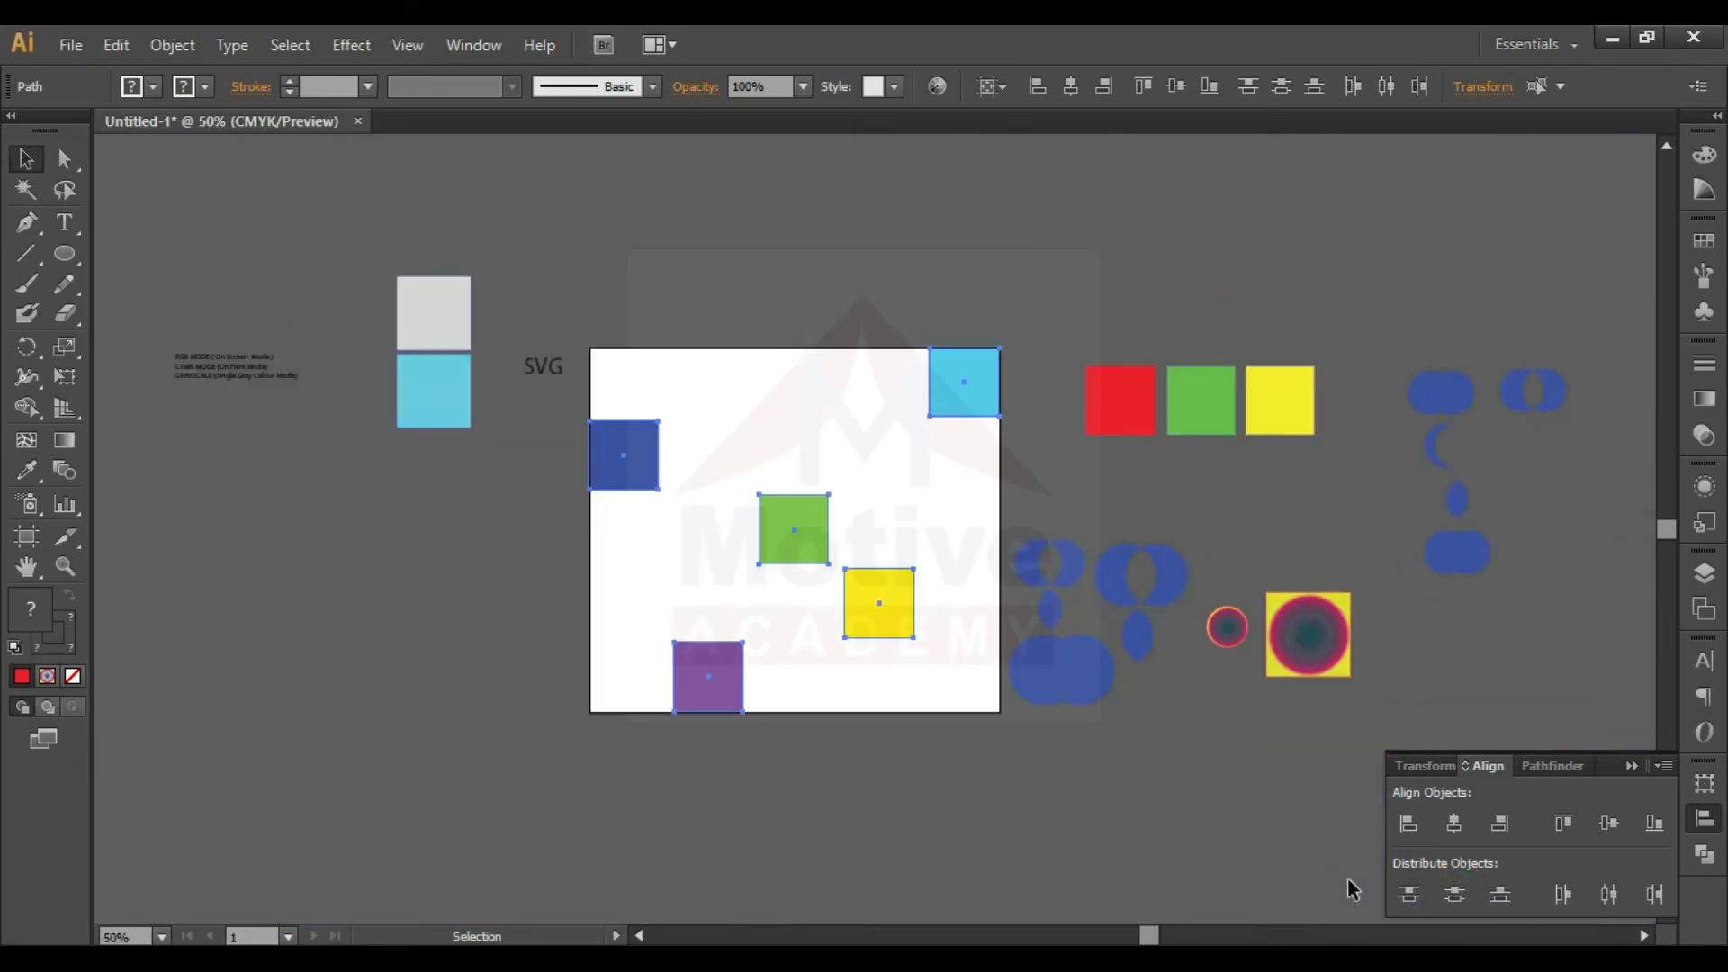
key(ctrl+z)
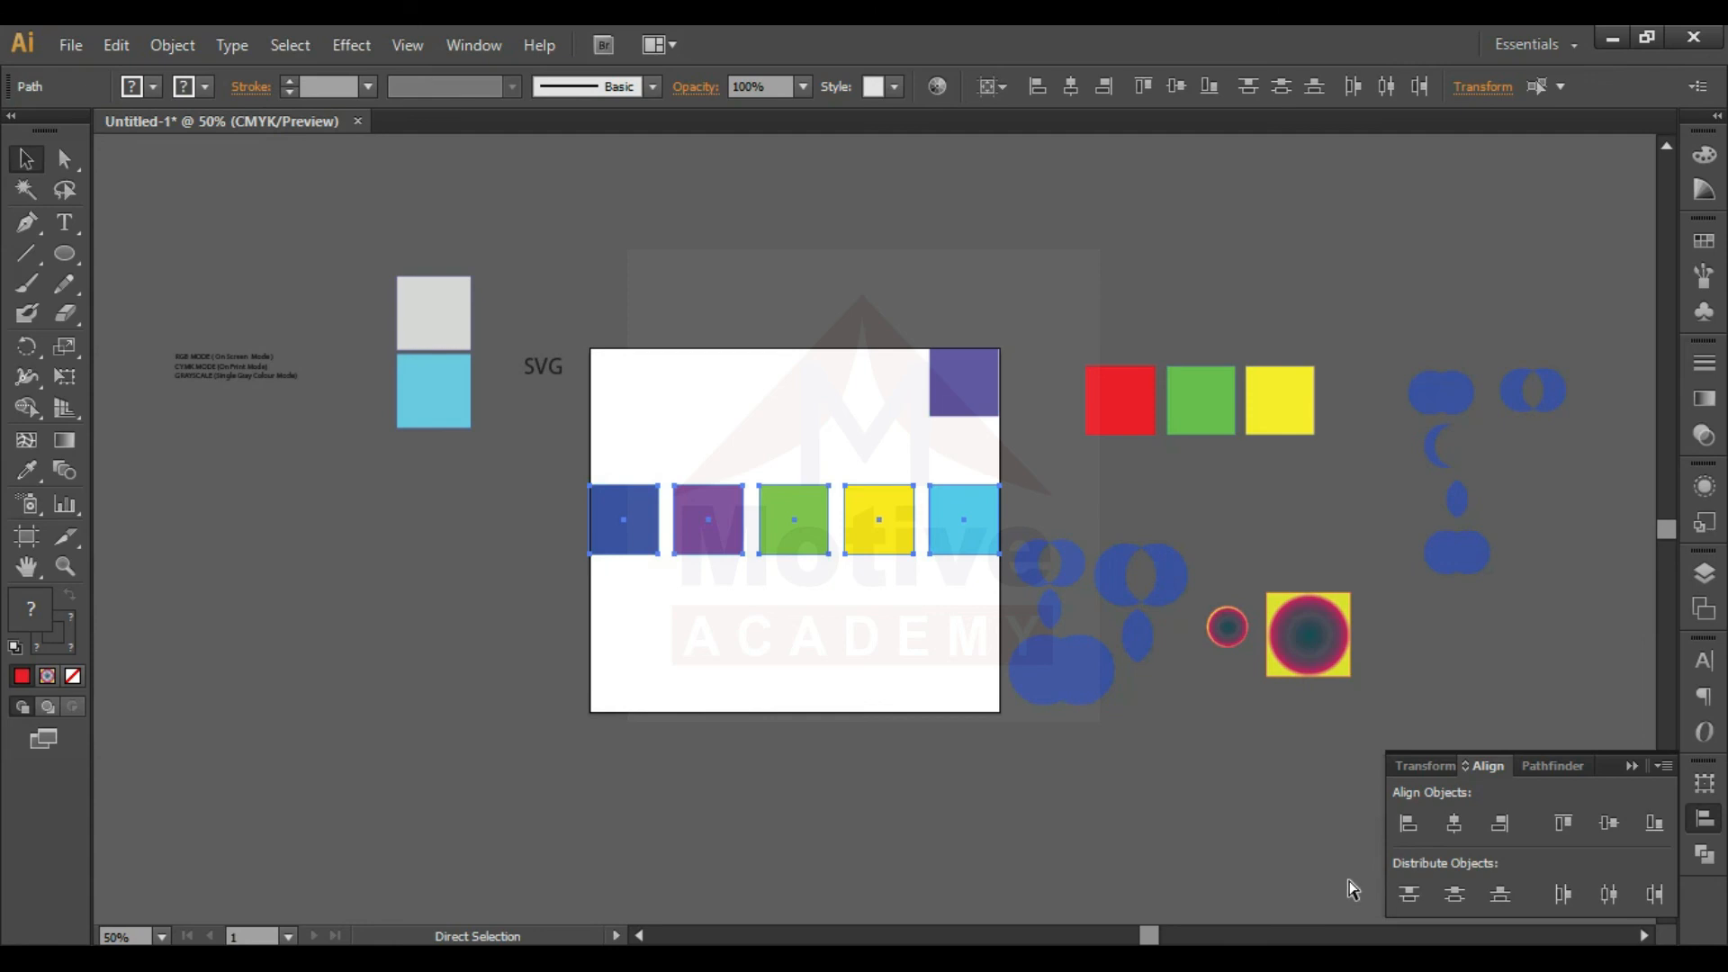
- Move the purple and green squares a little below the row of five squares
click(819, 609)
click(915, 603)
drag(785, 630, 785, 554)
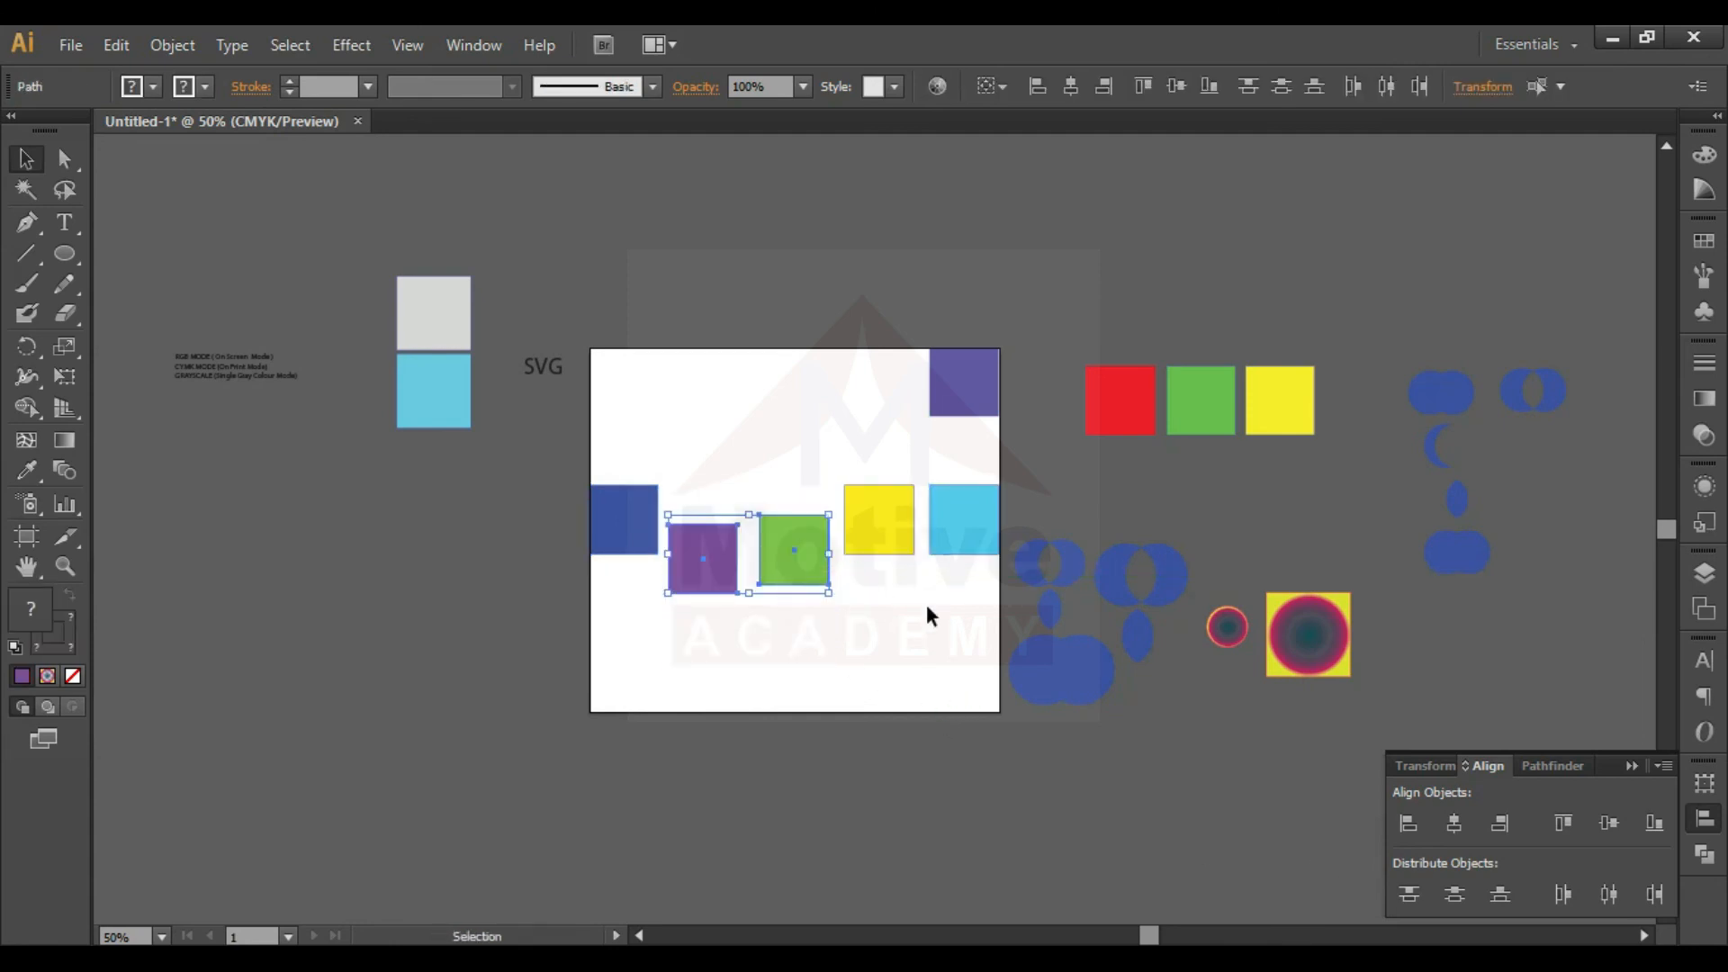
click(930, 615)
- Distribute all five squares by their horizontal centers and align them by their vertical centers
key(ctrl+plus)
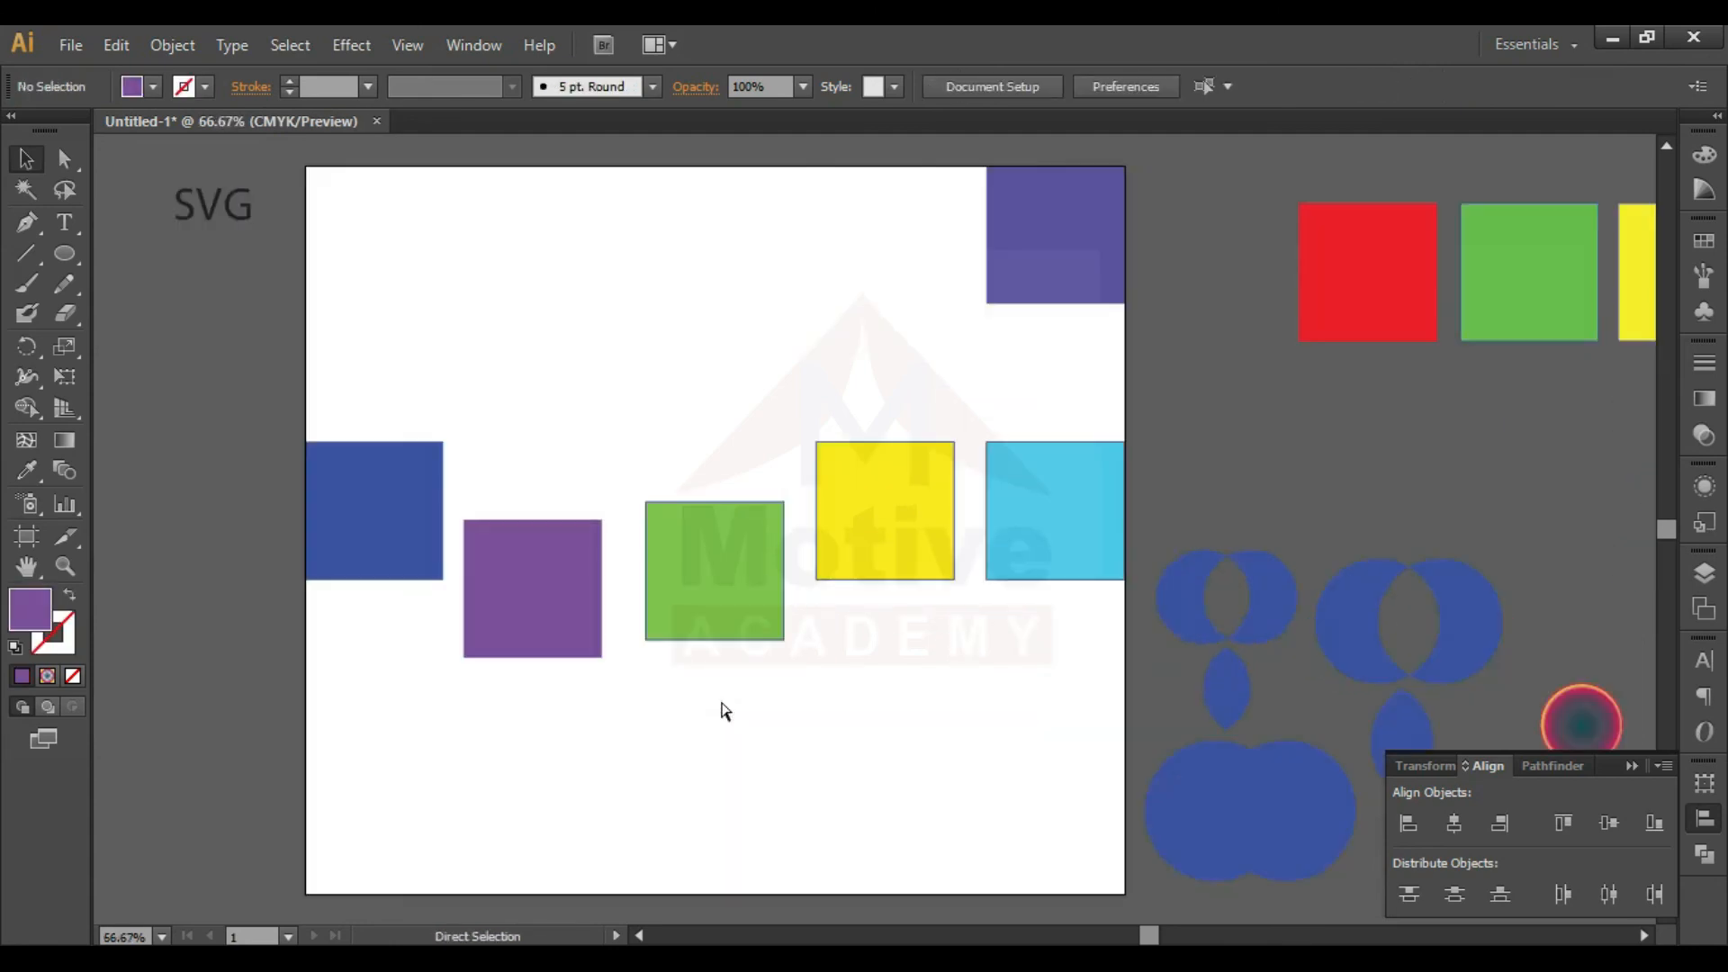
key(ctrl+plus)
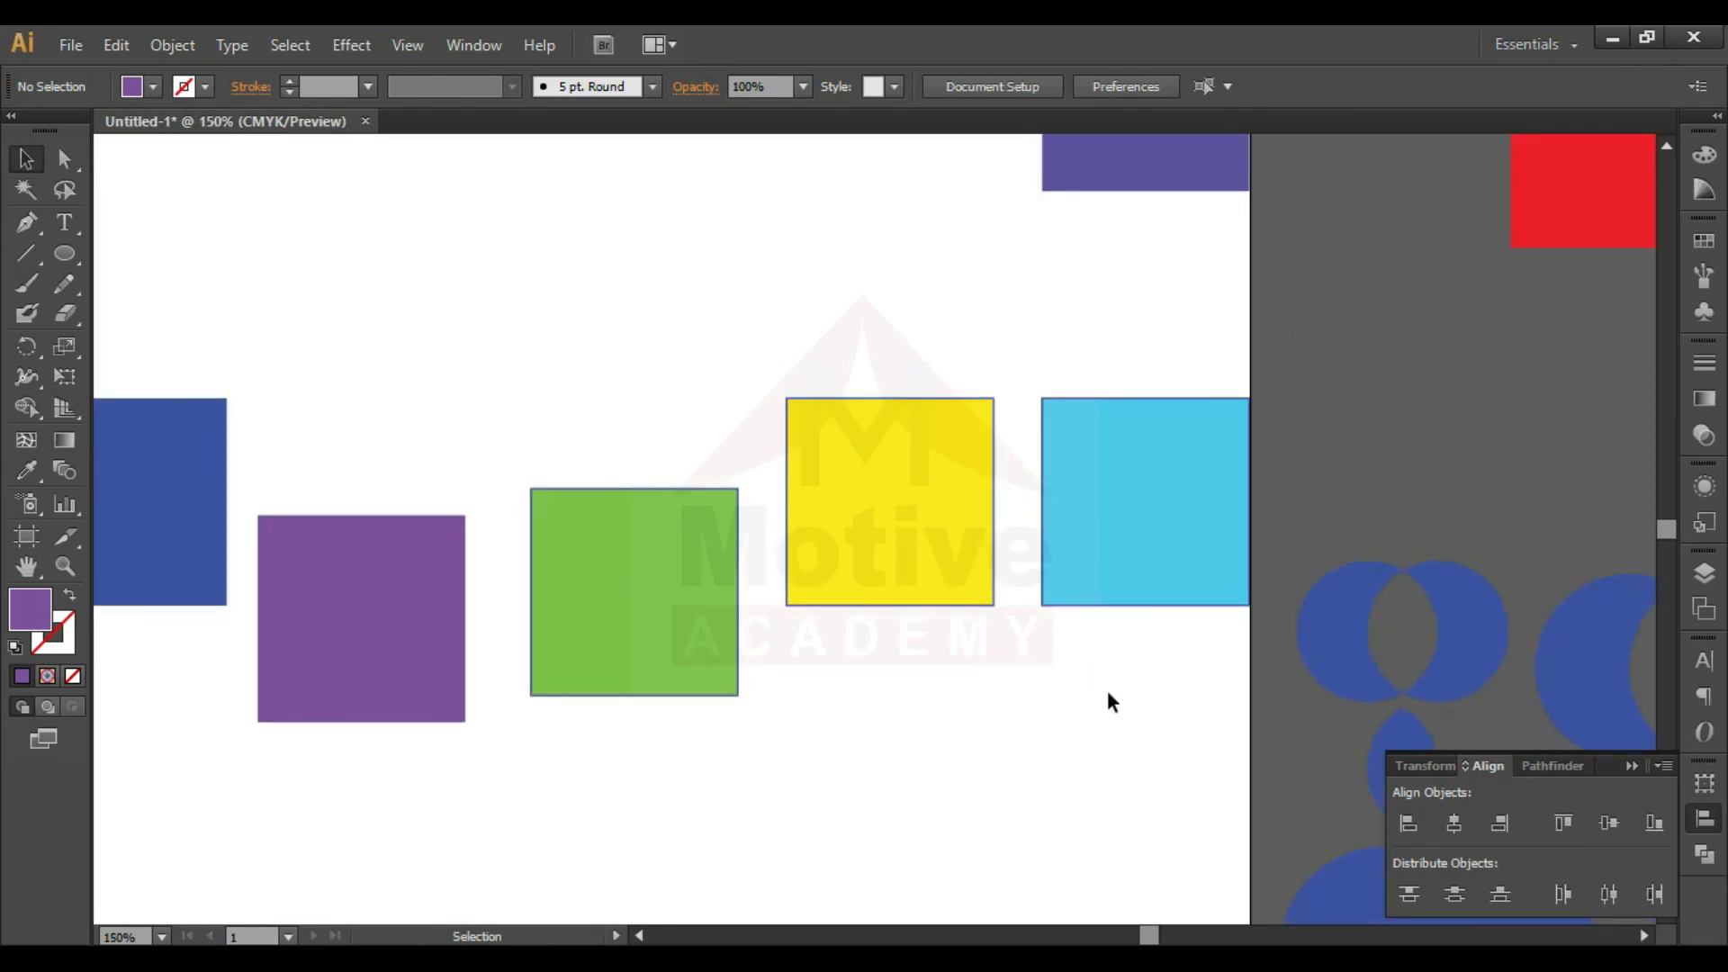
drag(1126, 710, 344, 477)
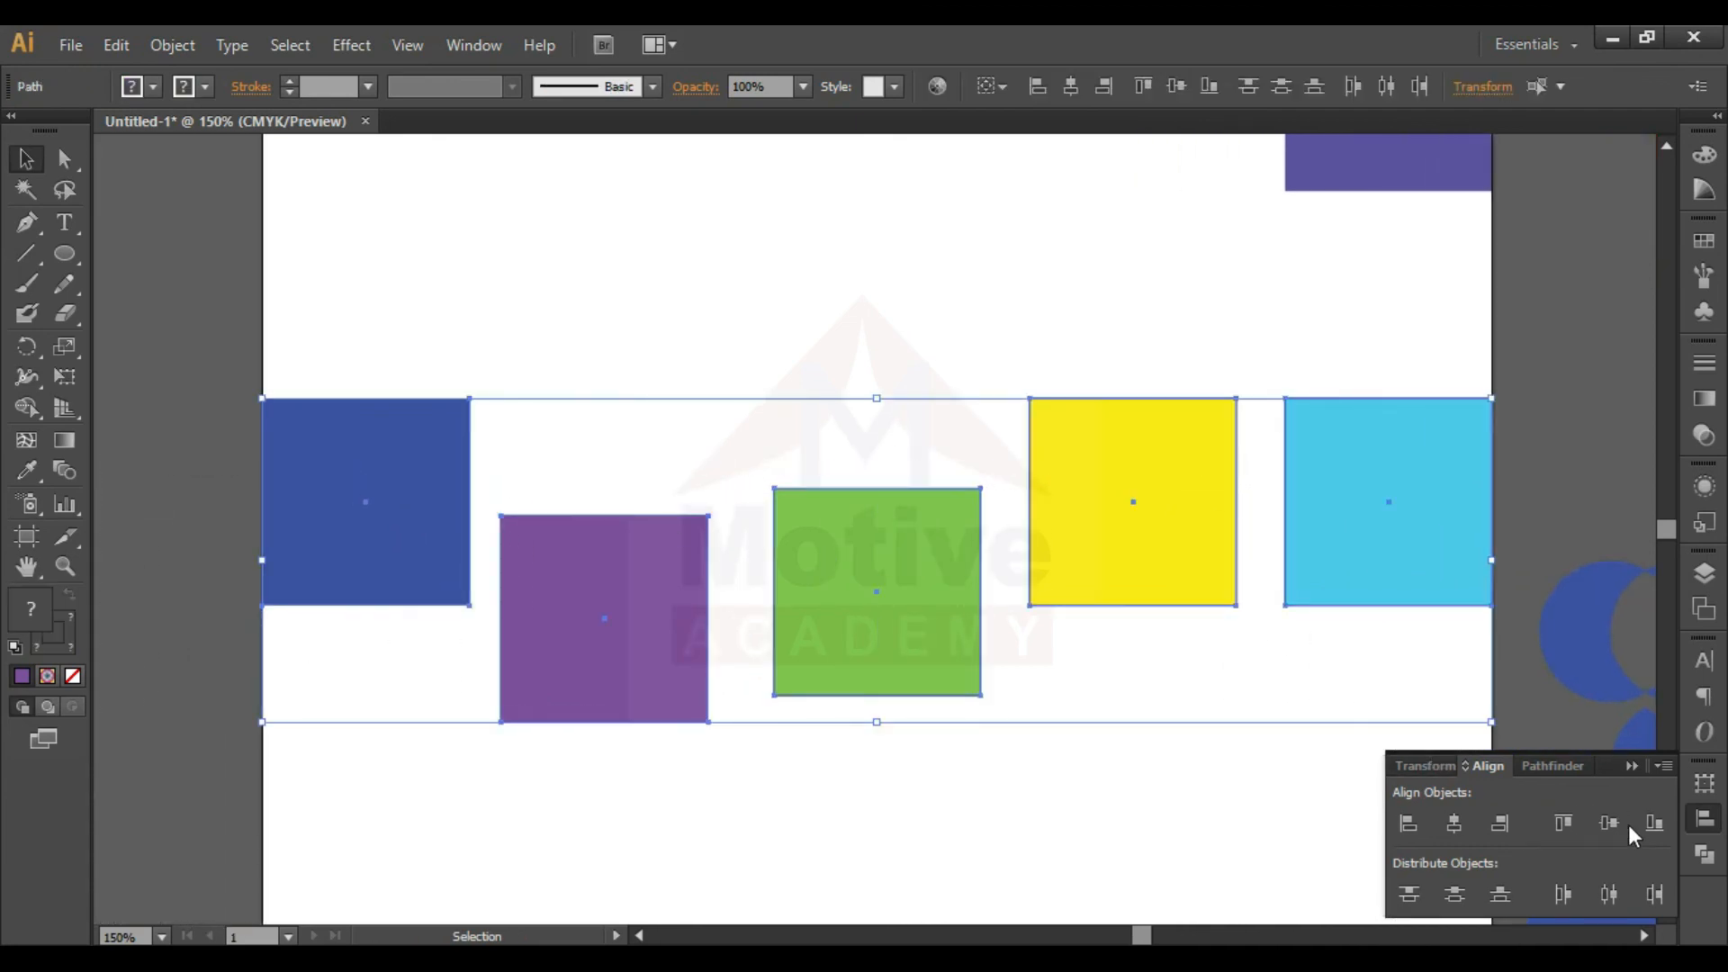
click(1608, 894)
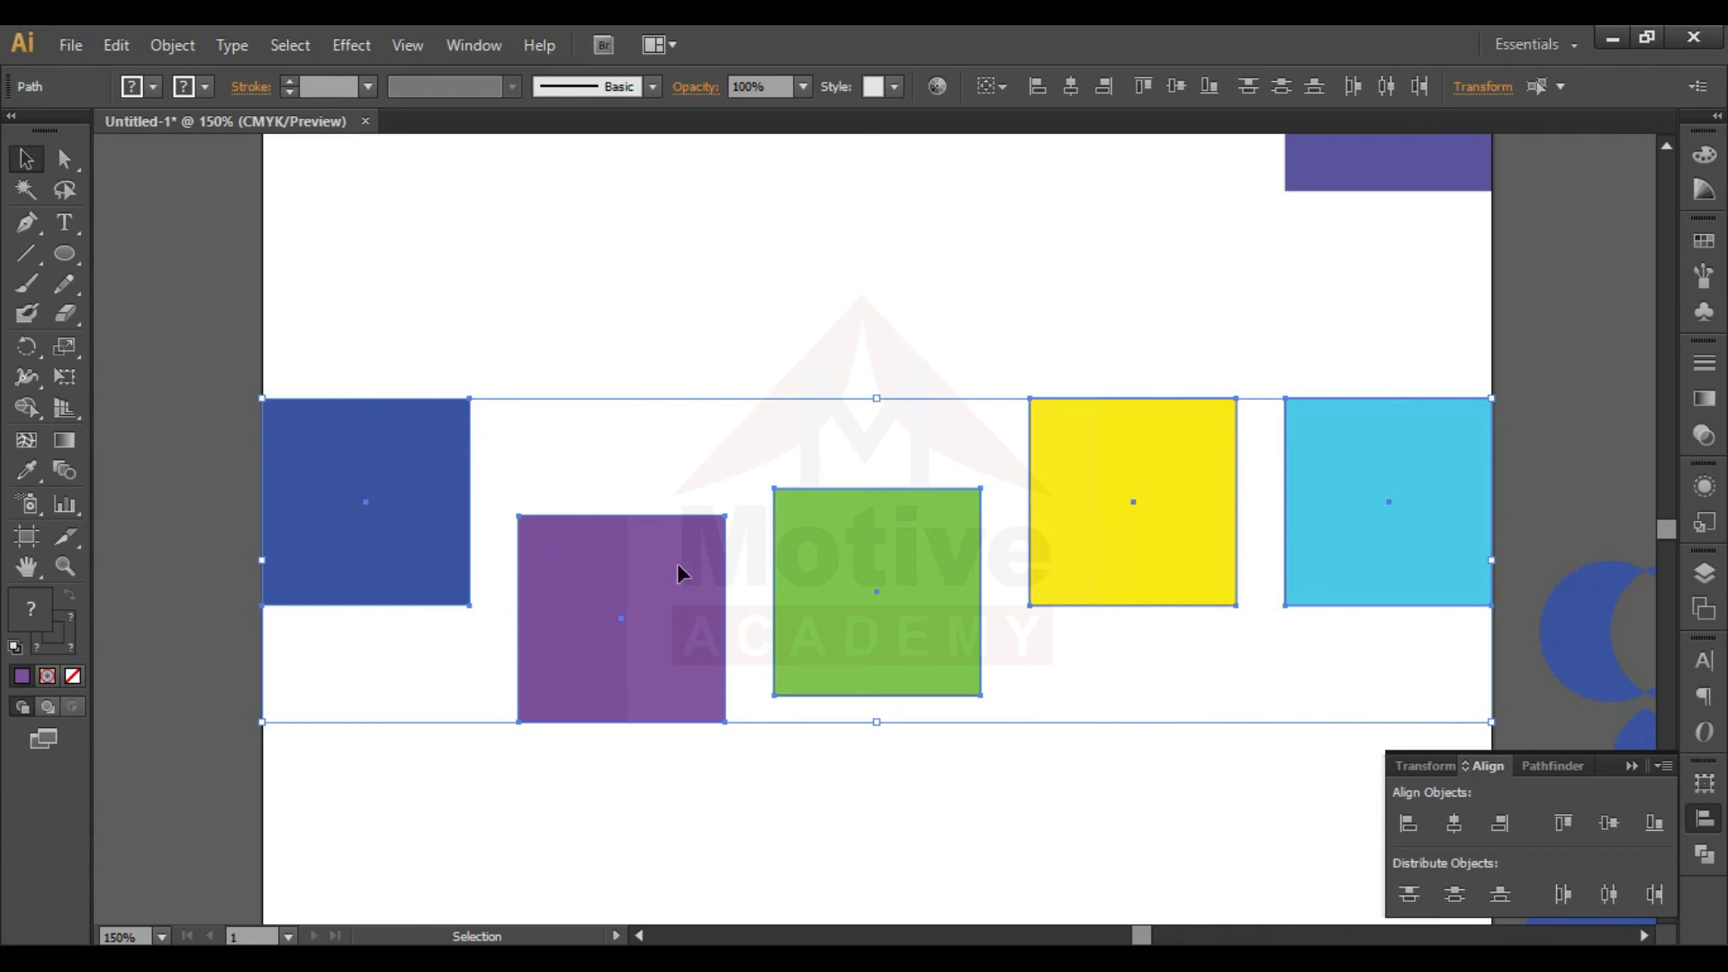
click(1610, 823)
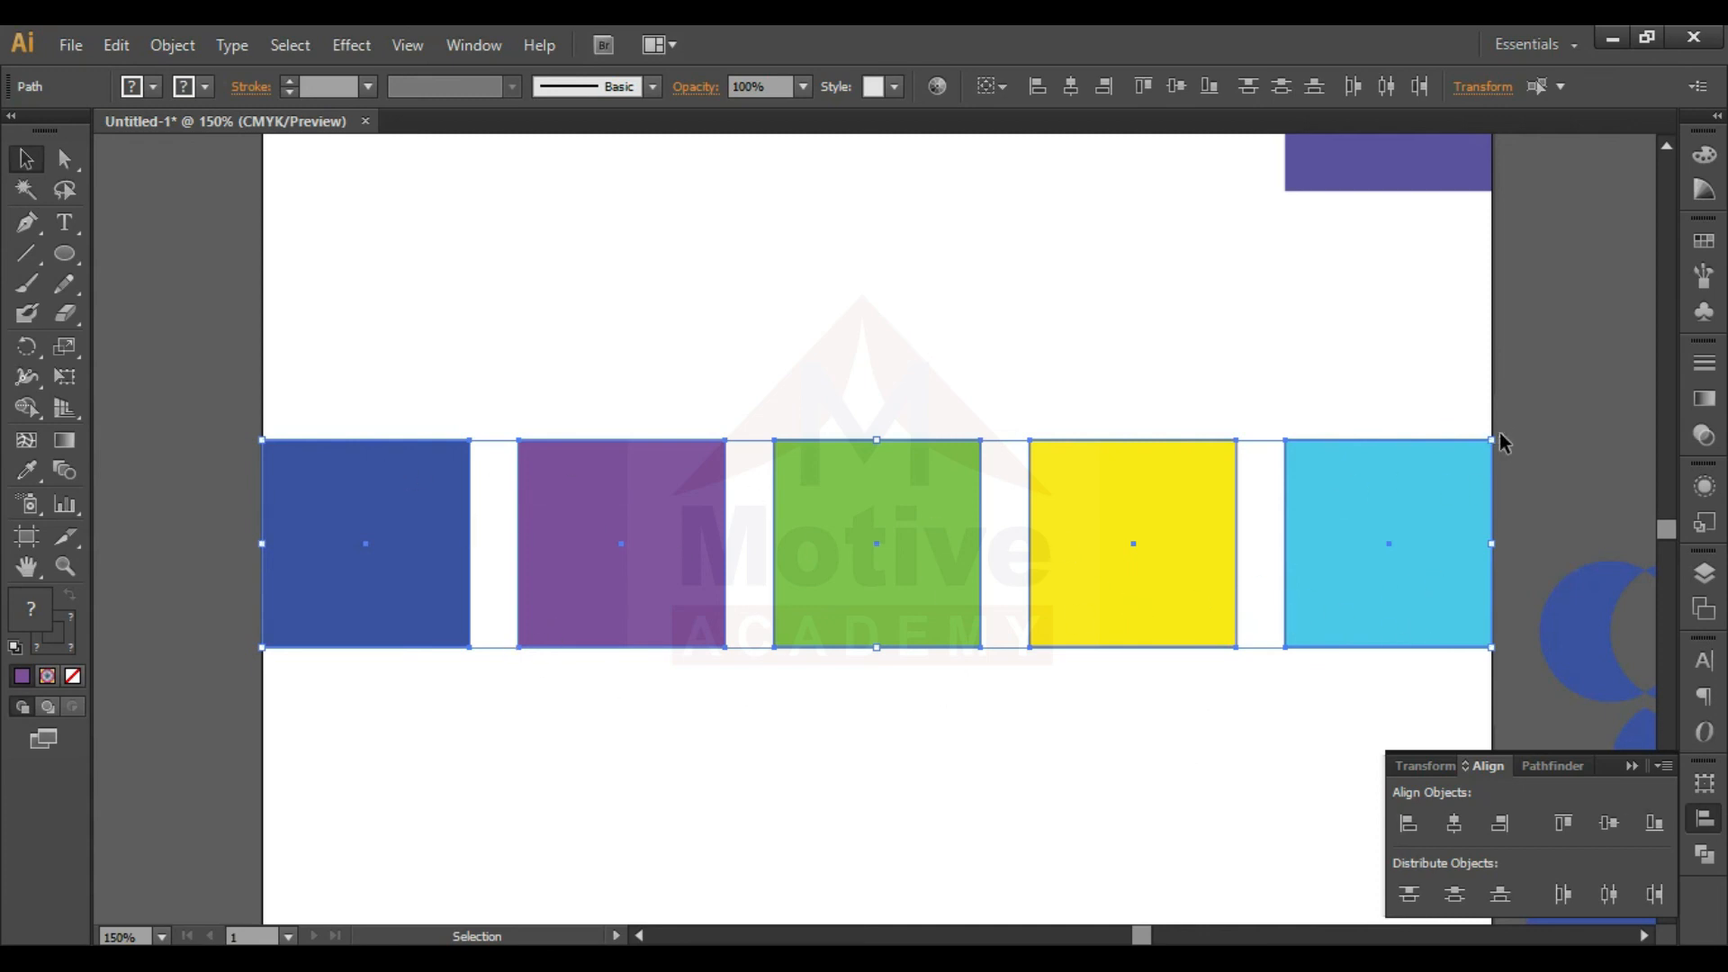
- Rotate the row of five squares 90° into a vertical column and shift the column to the right
drag(1502, 435, 871, 645)
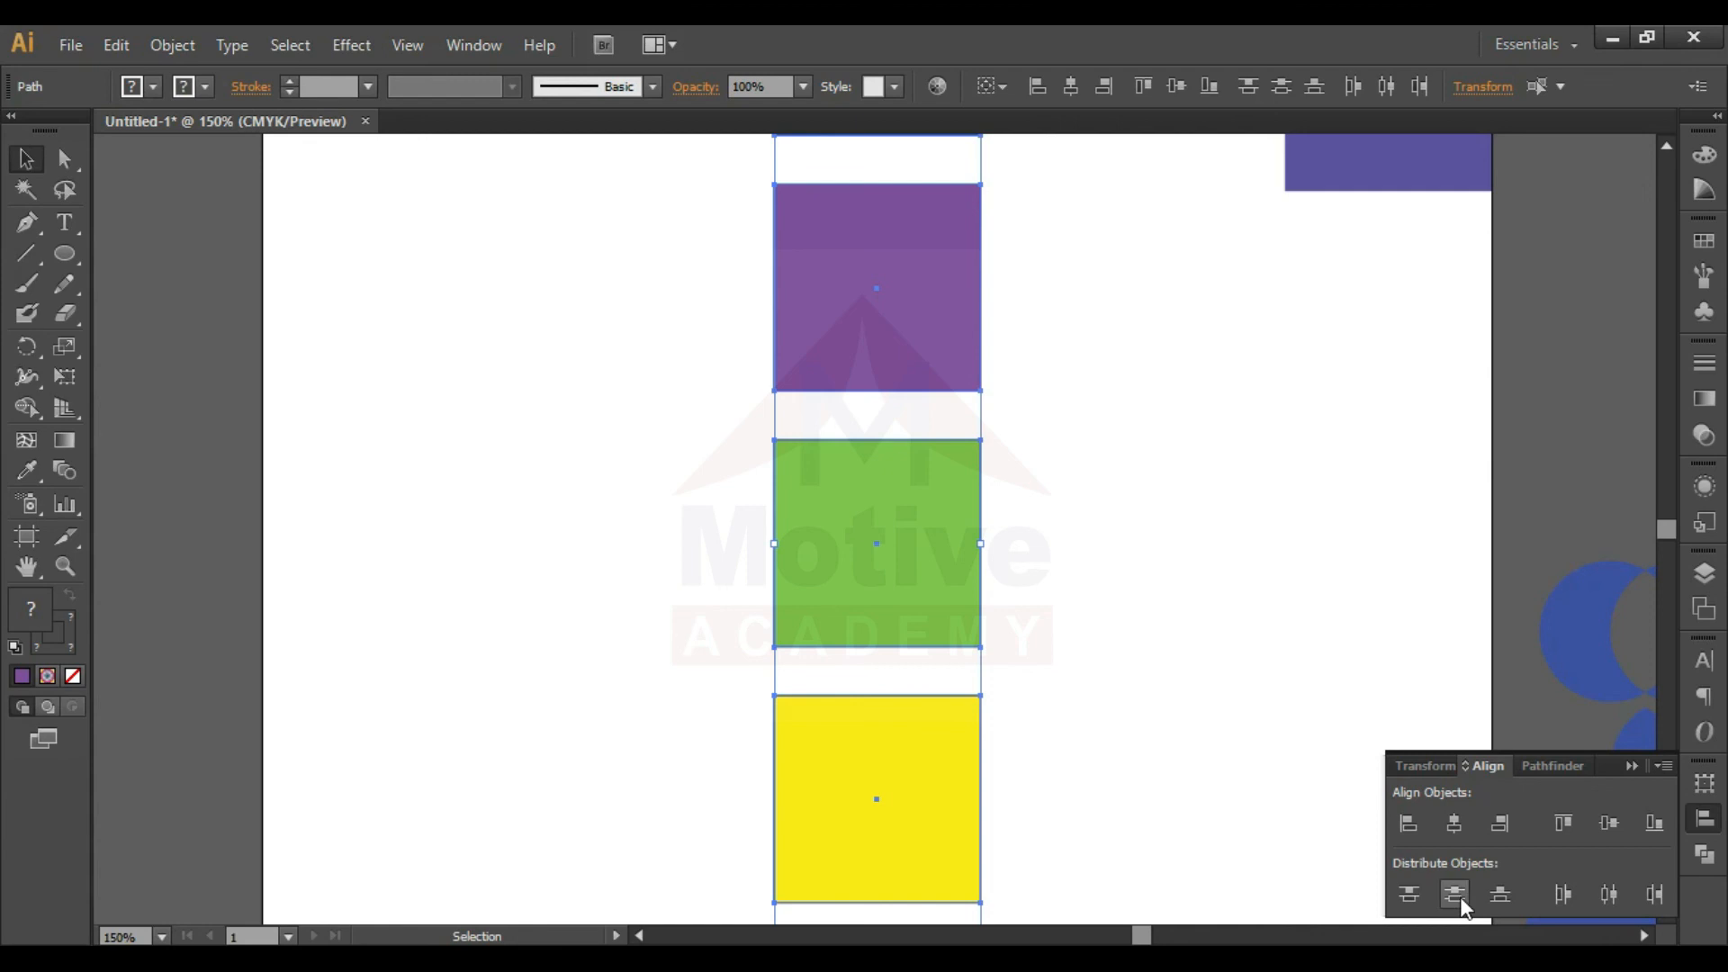
drag(950, 629, 1136, 619)
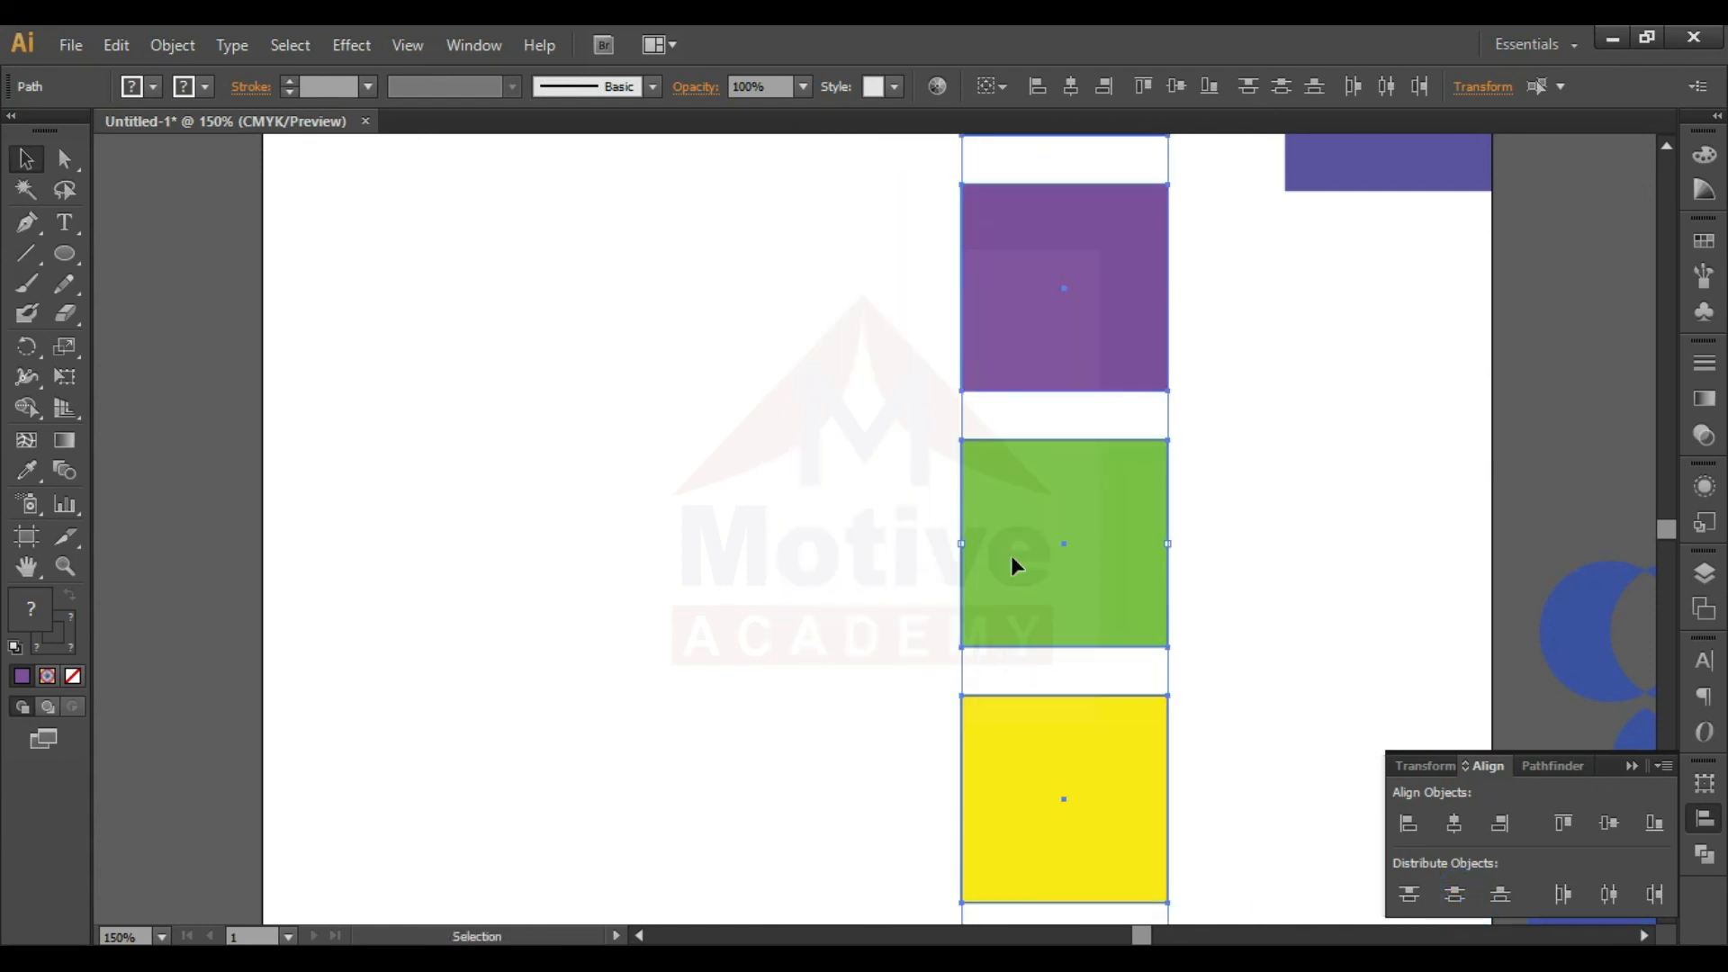
click(1207, 557)
- Move the green and yellow squares to the left, out of the vertical column
drag(1113, 540, 976, 540)
drag(1129, 740, 959, 727)
click(1293, 687)
click(1069, 678)
- Distribute the blue, purple, green and yellow squares by their vertical centers
drag(1219, 834, 706, 330)
key(ctrl+0)
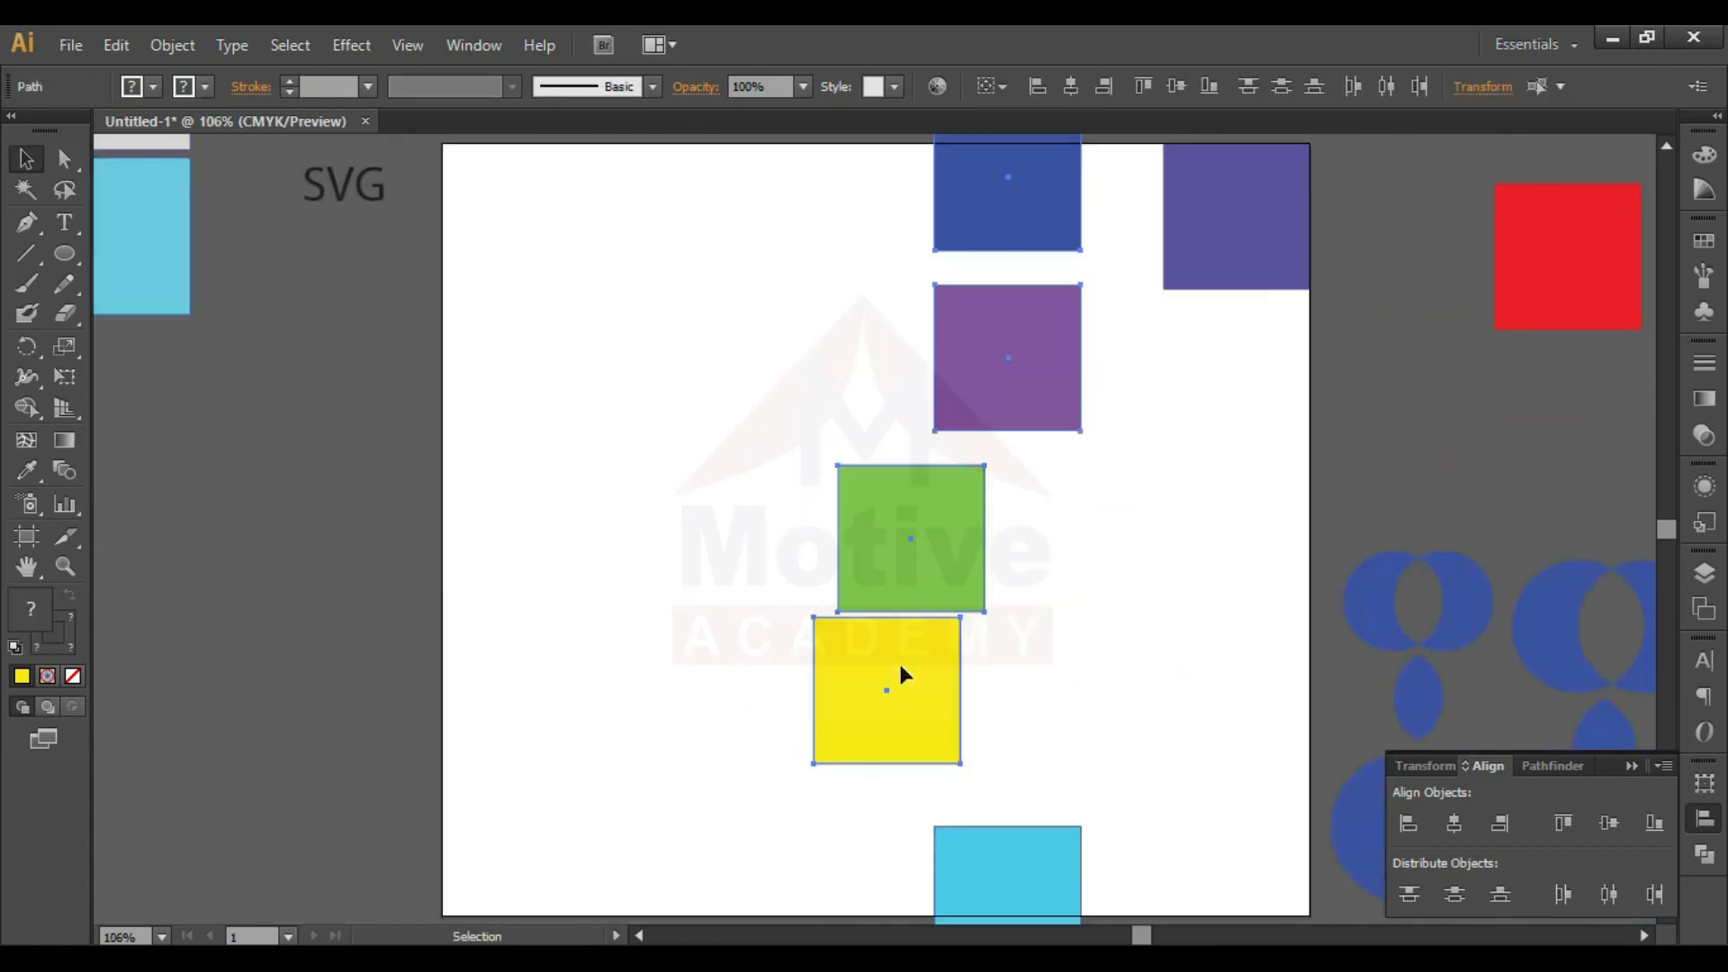
click(1412, 900)
click(1444, 894)
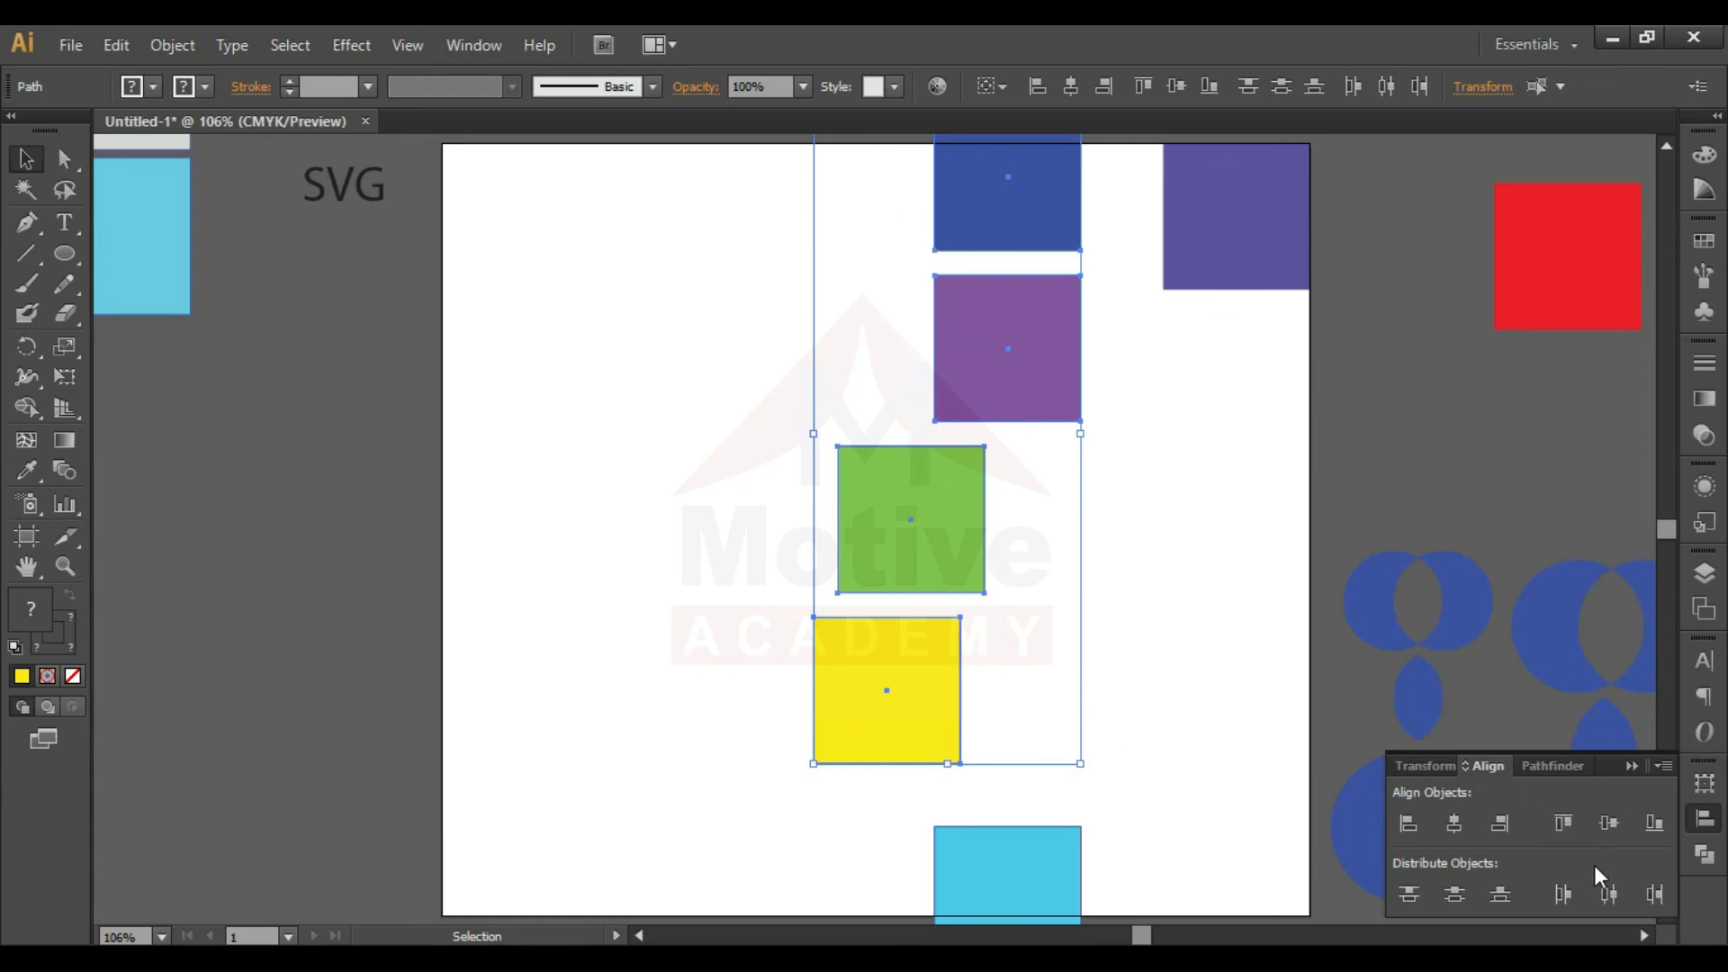
- Try distributing the blue, purple, green and yellow squares by their horizontal centers, and undo it
click(1611, 897)
click(1161, 537)
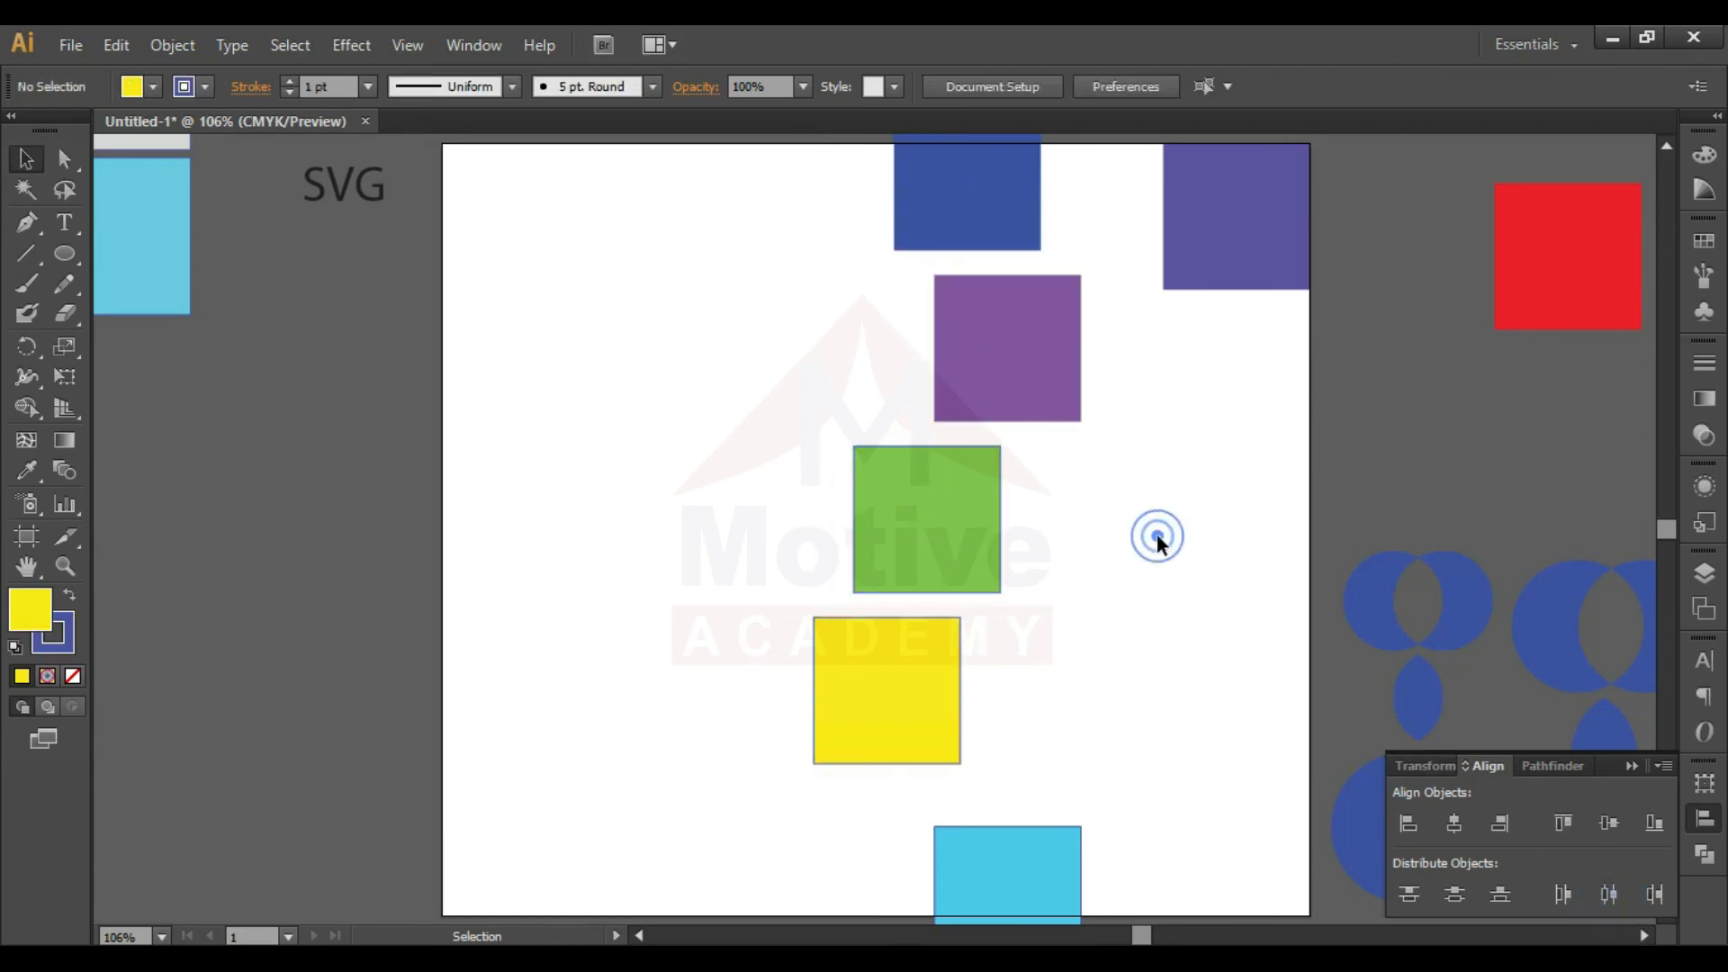
key(ctrl+z)
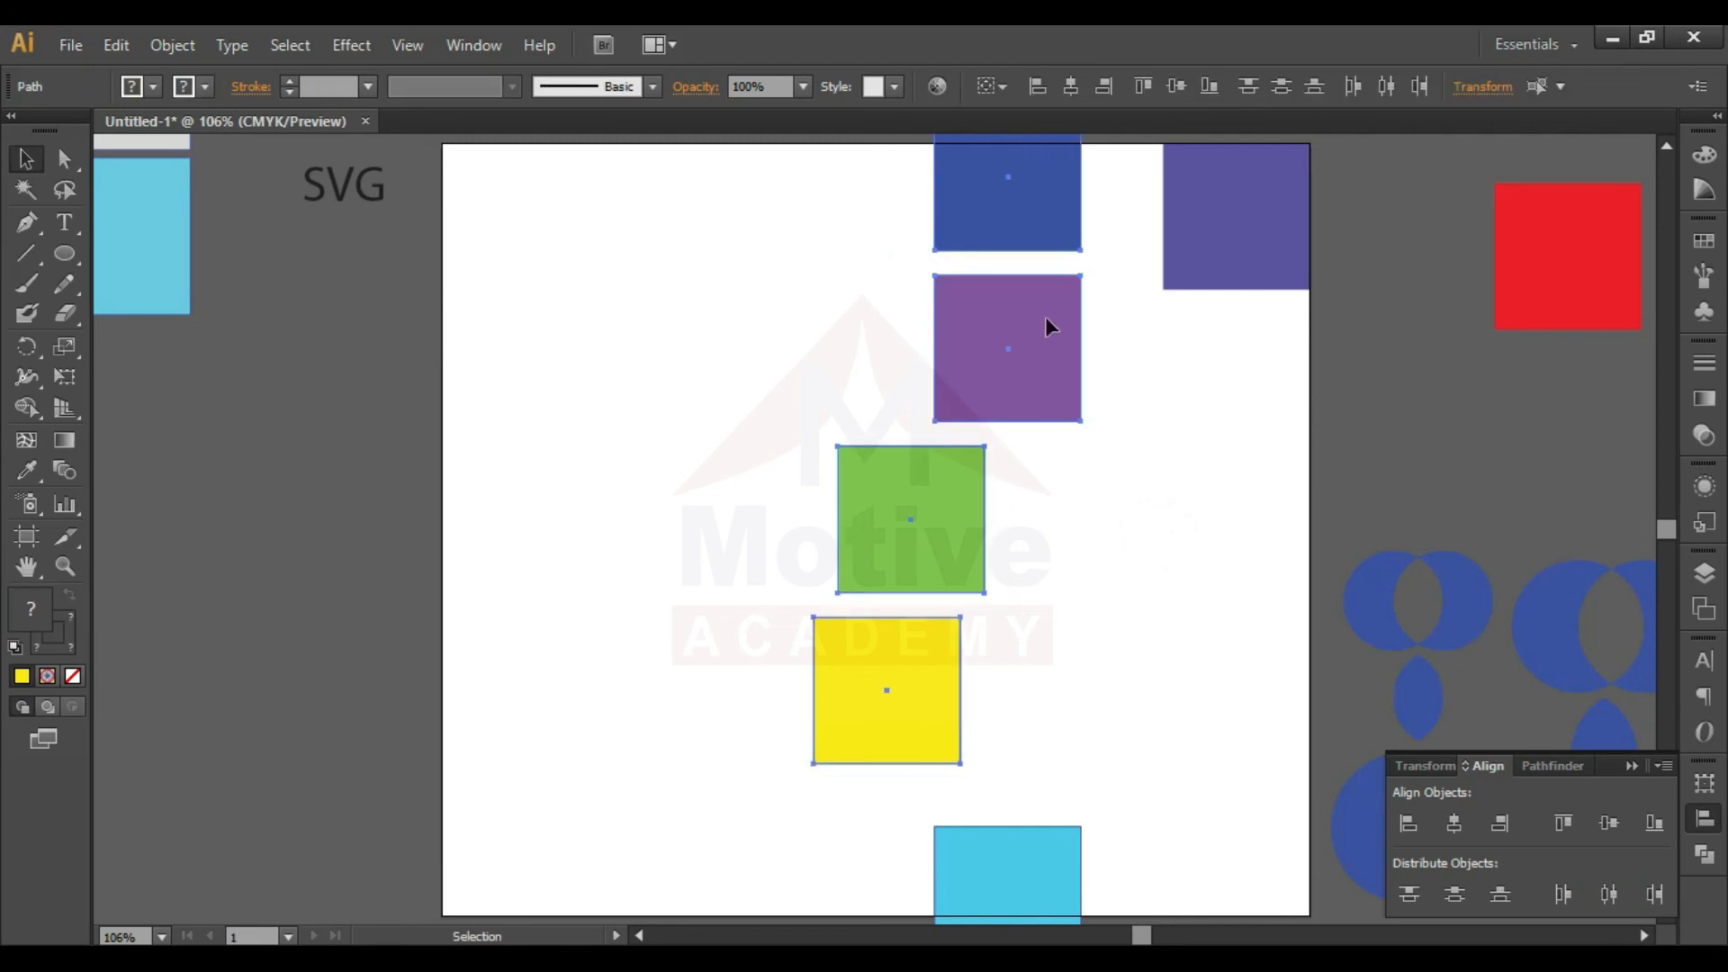
- Move all six squares together off the artboard to the empty area on its left
key(ctrl+minus)
key(ctrl+minus)
drag(810, 234, 1079, 819)
key(ctrl+alt+b)
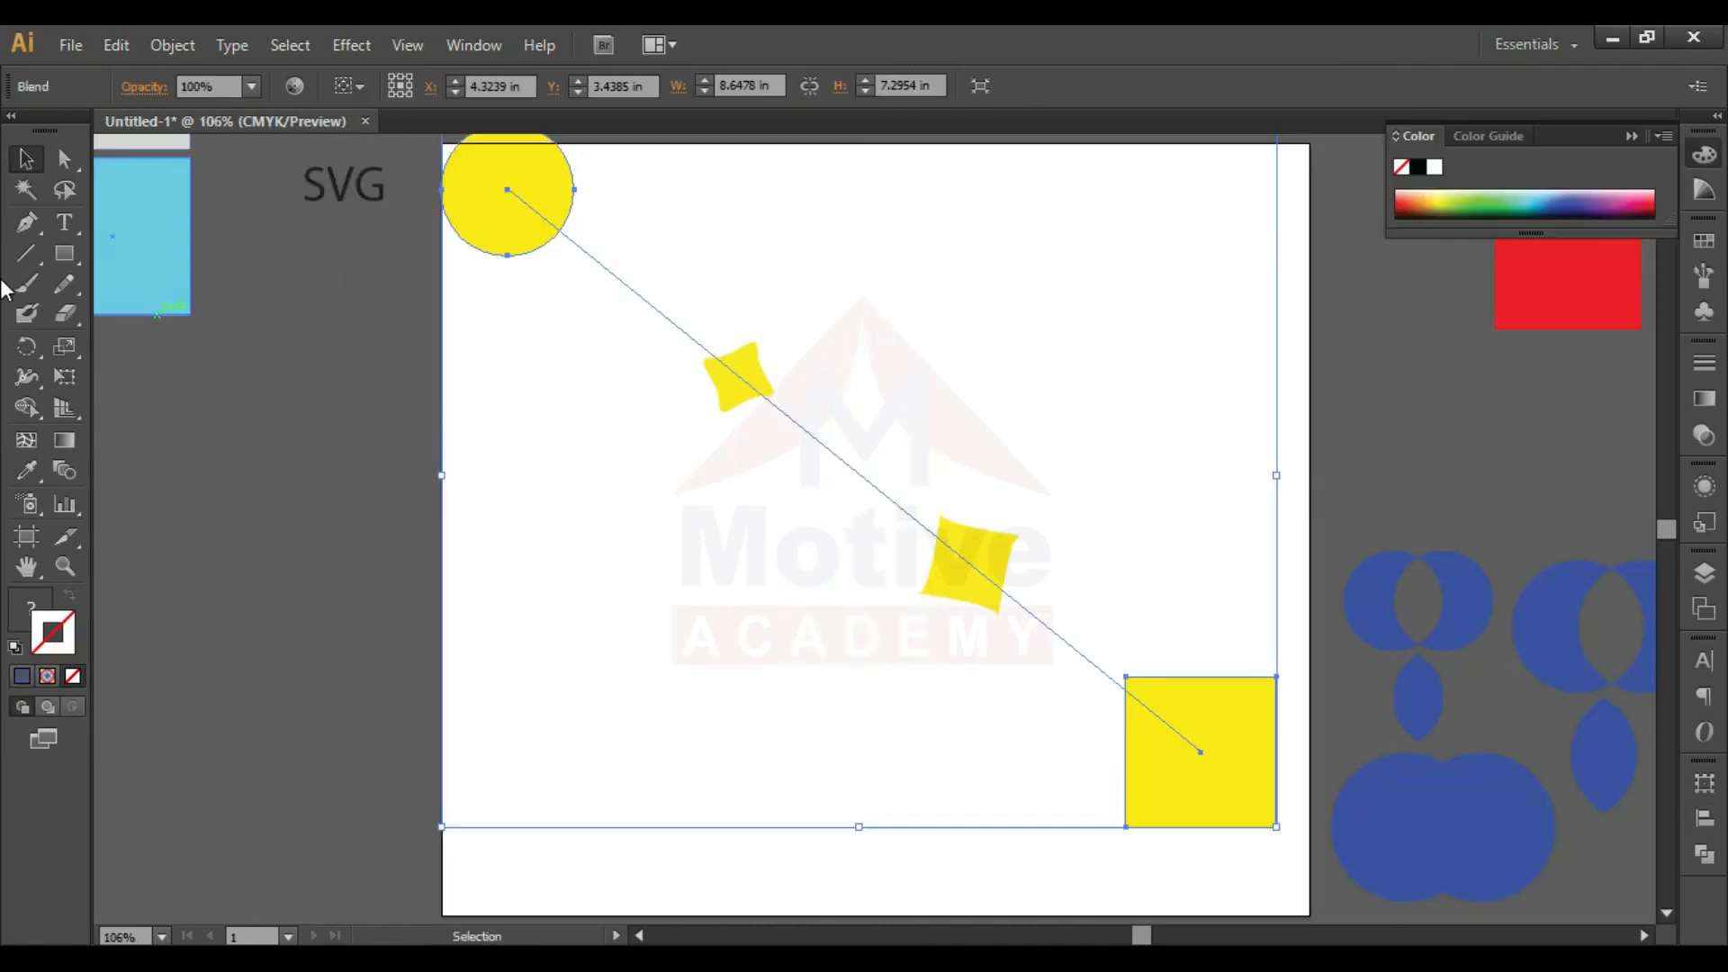
key(Delete)
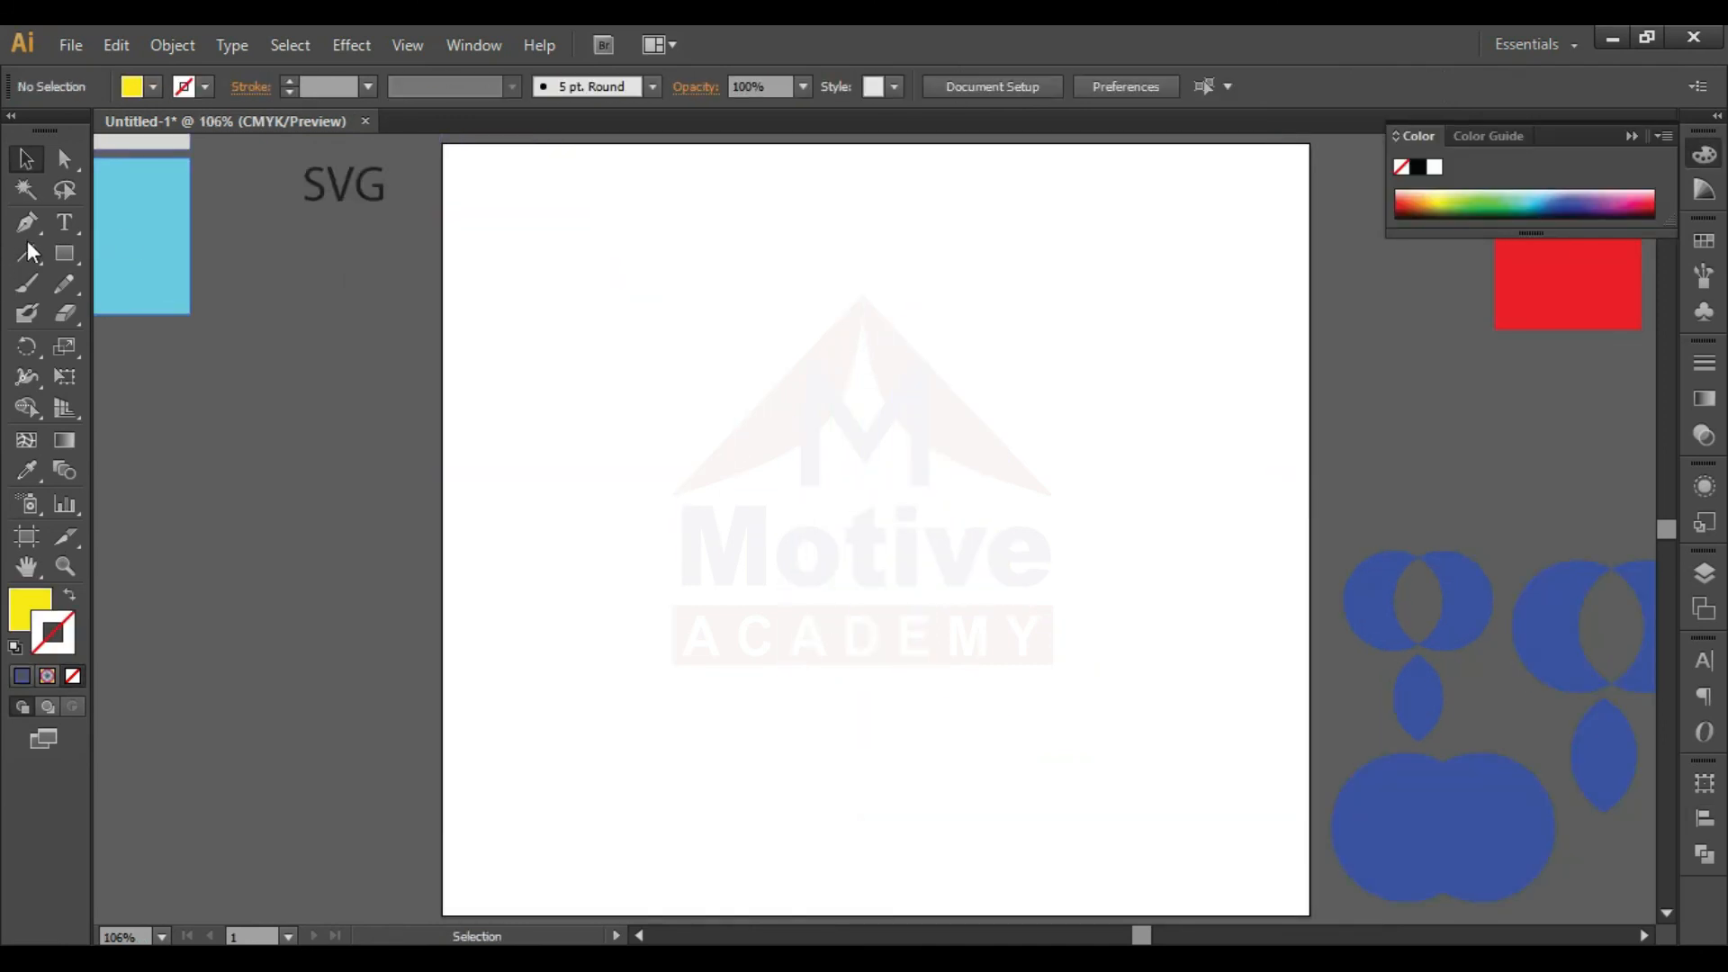
- Draw a small yellow circle near the artboard's upper-left corner with the Ellipse tool
drag(64, 254, 262, 315)
drag(487, 200, 582, 295)
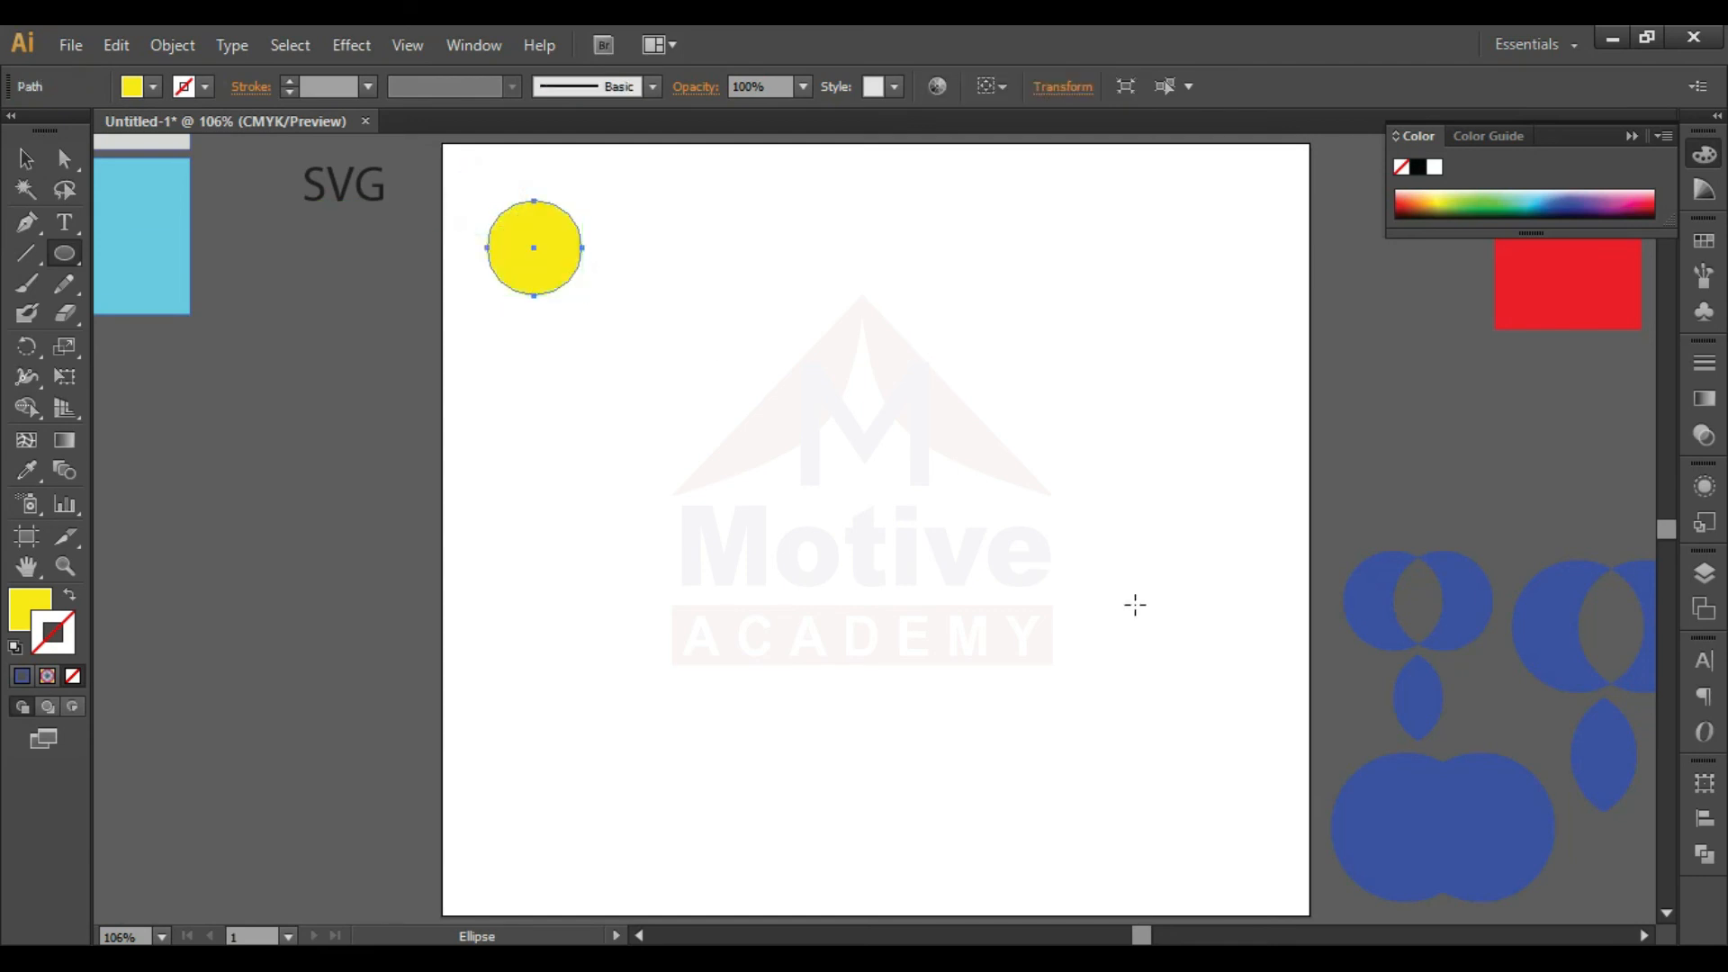
drag(1109, 677, 1216, 780)
drag(1234, 789, 1238, 794)
key(v)
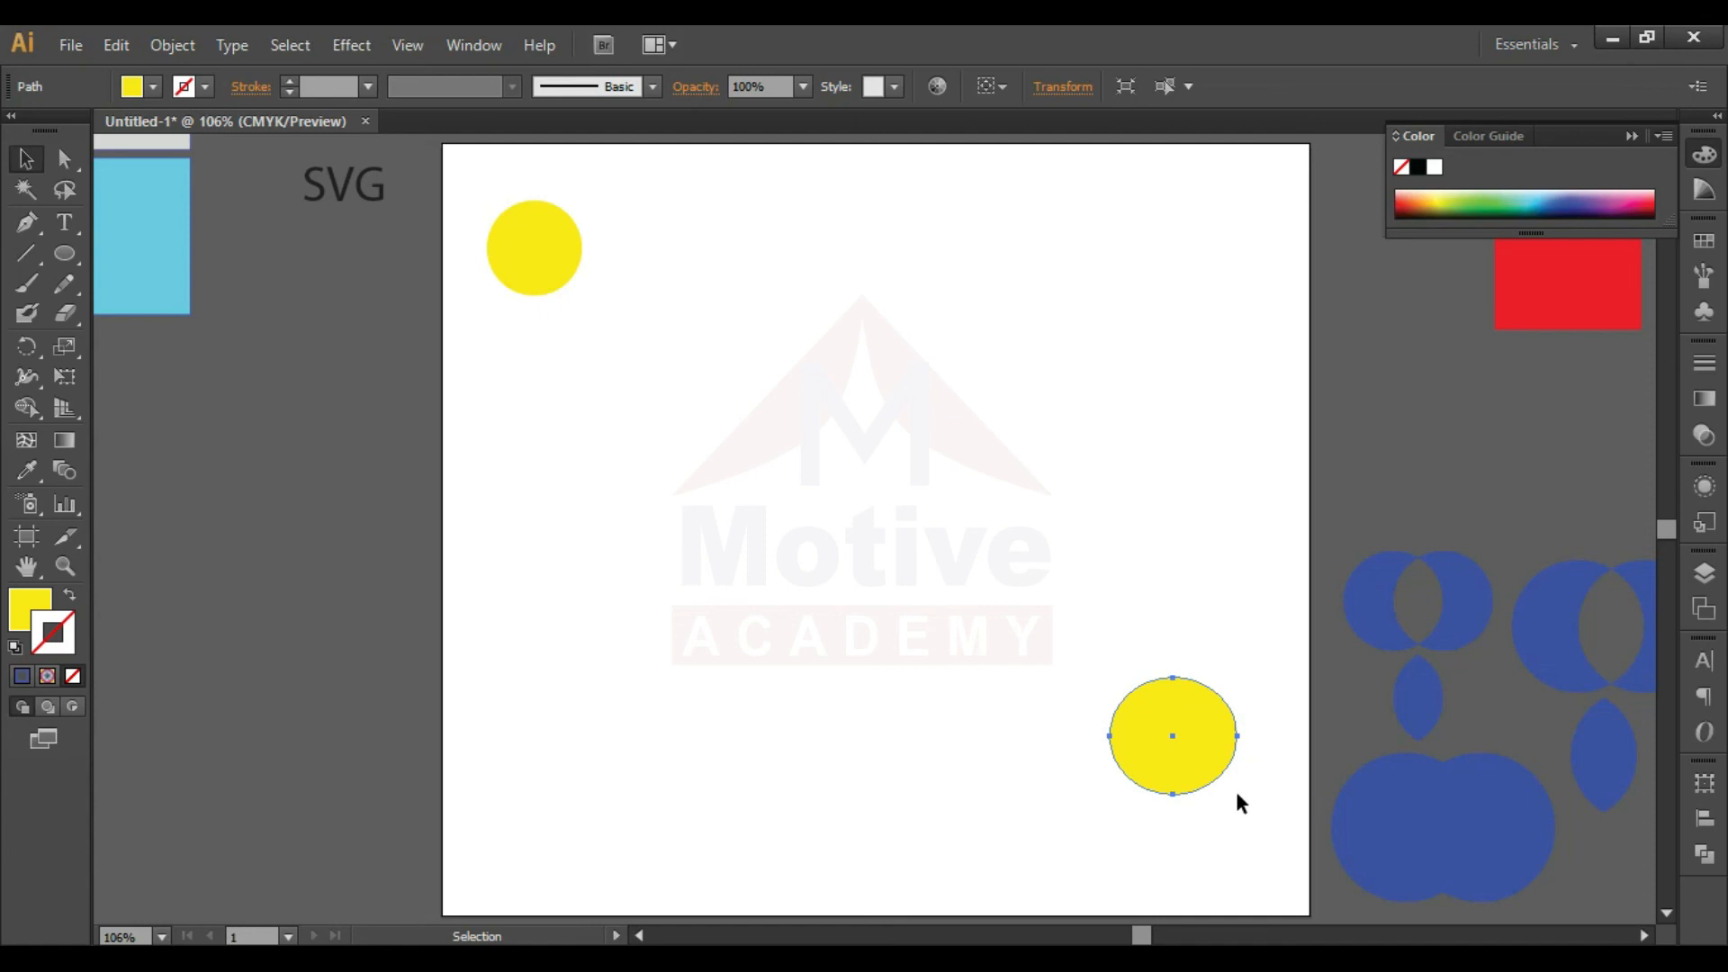
key(Delete)
- Draw a square near the artboard's lower-right corner and fill it with a pinkish red
click(64, 253)
click(149, 254)
drag(1154, 753, 1263, 843)
double_click(29, 610)
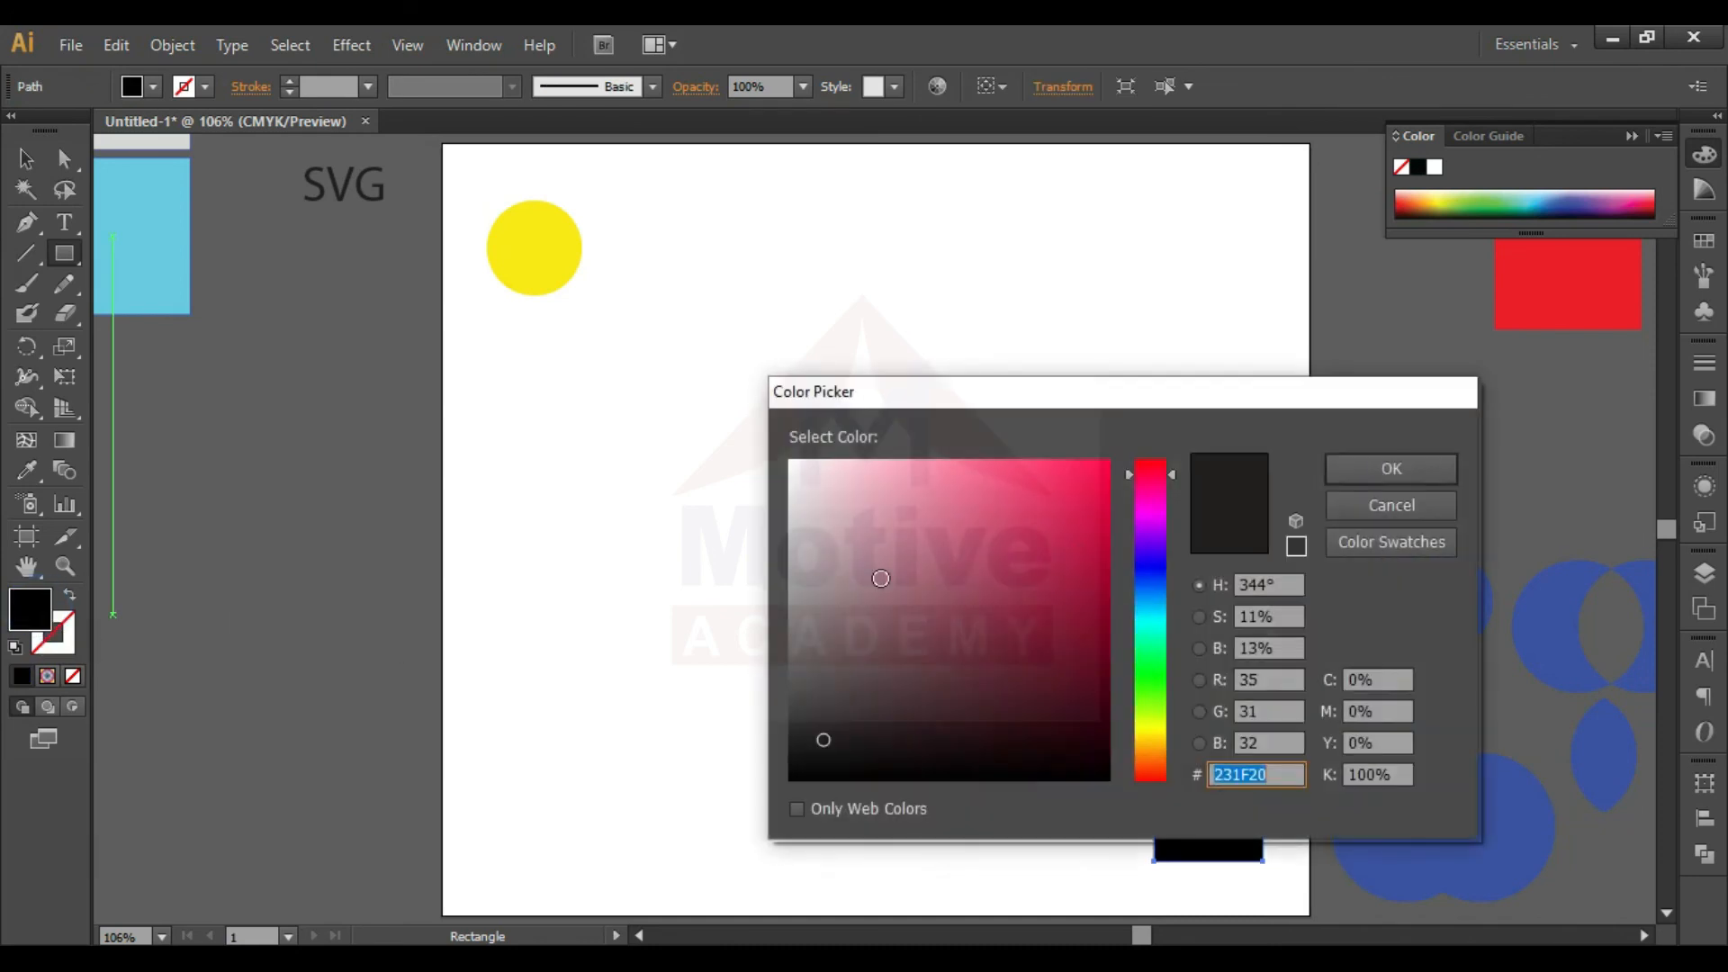
drag(1083, 554, 1153, 457)
key(Return)
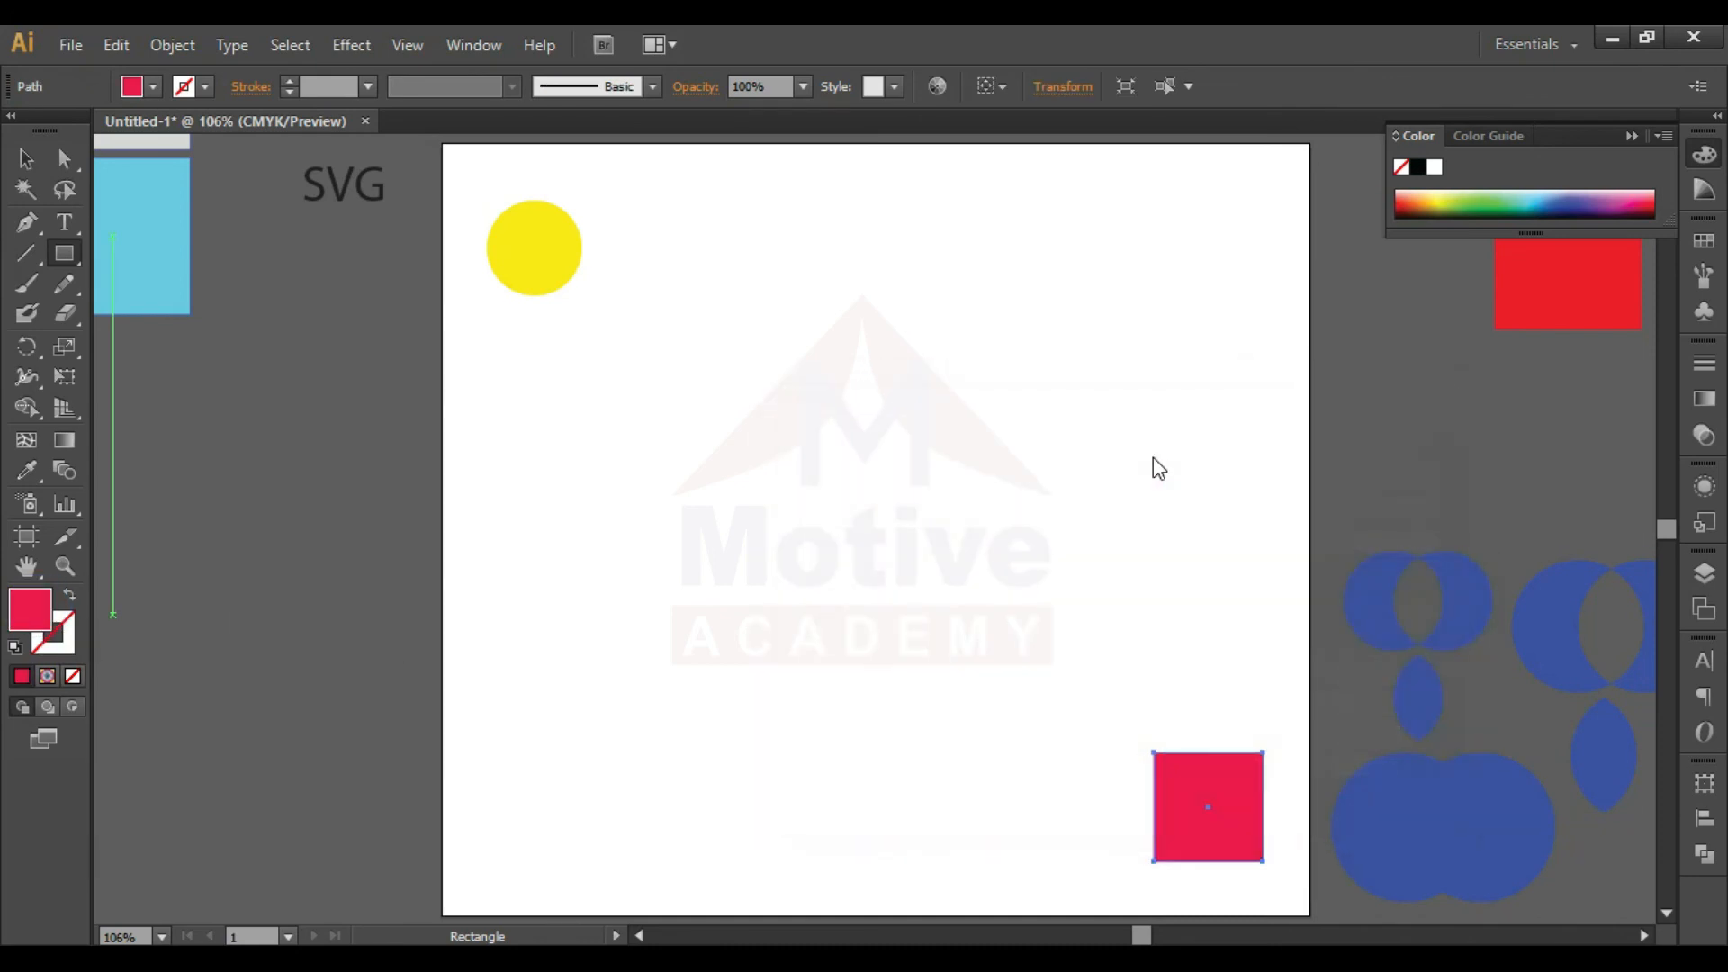
- Change the yellow circle's fill to dark green
key(v)
click(567, 279)
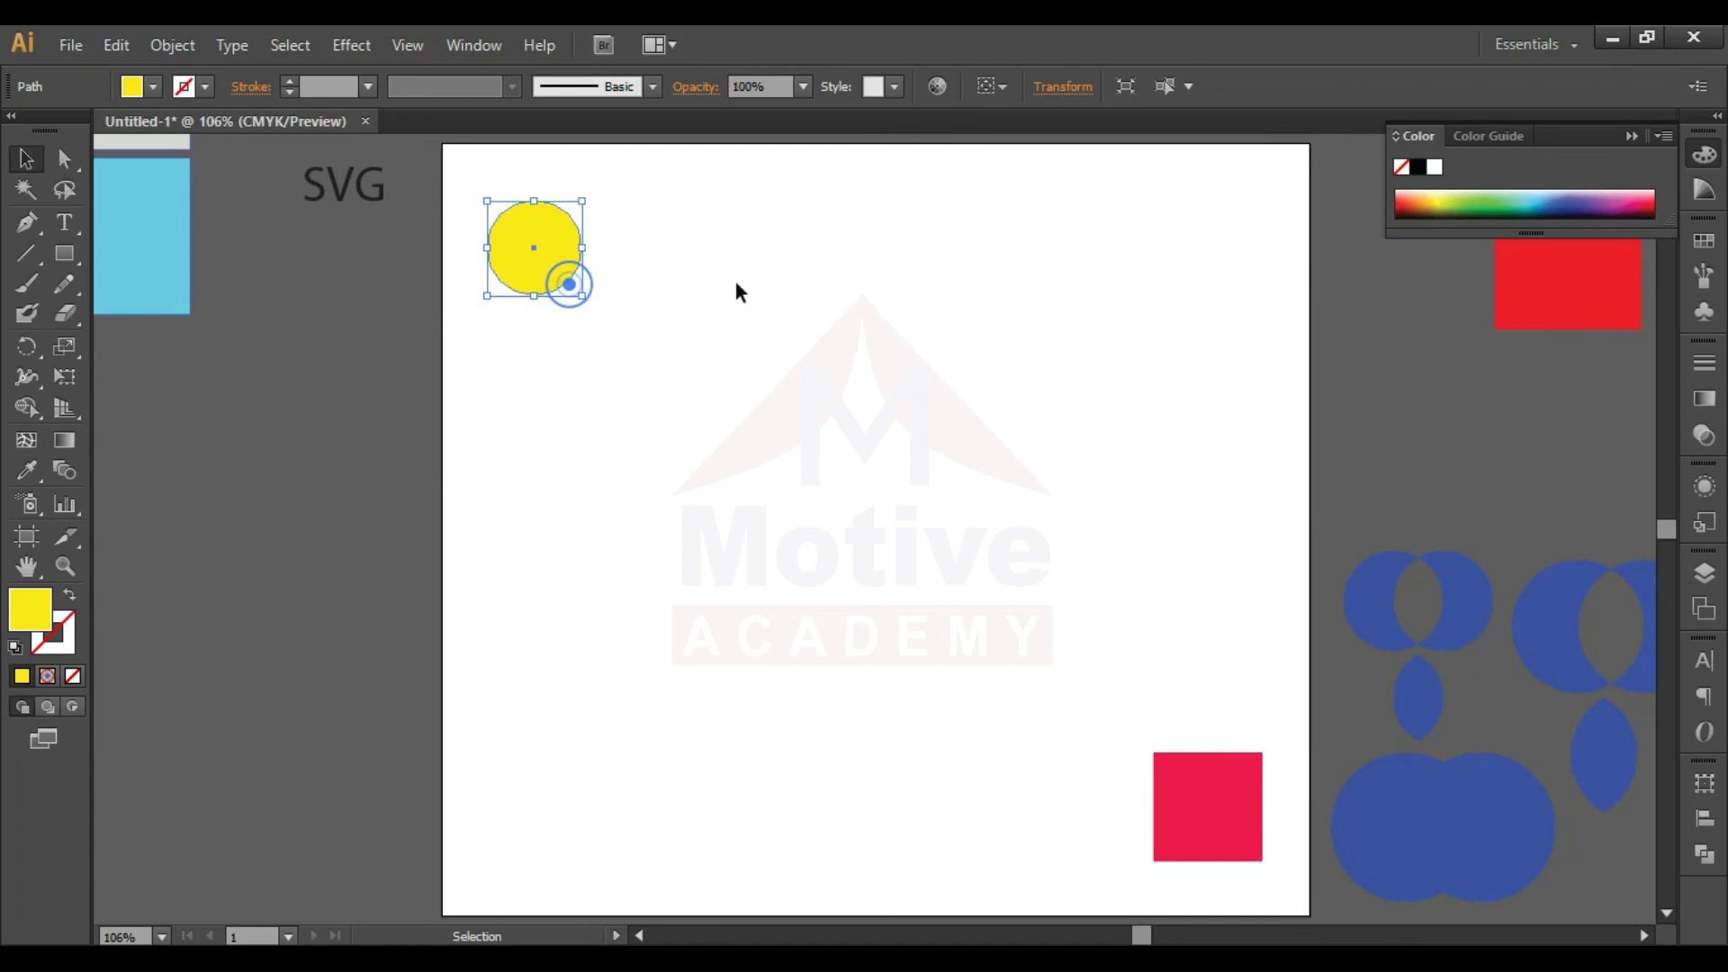
click(1496, 209)
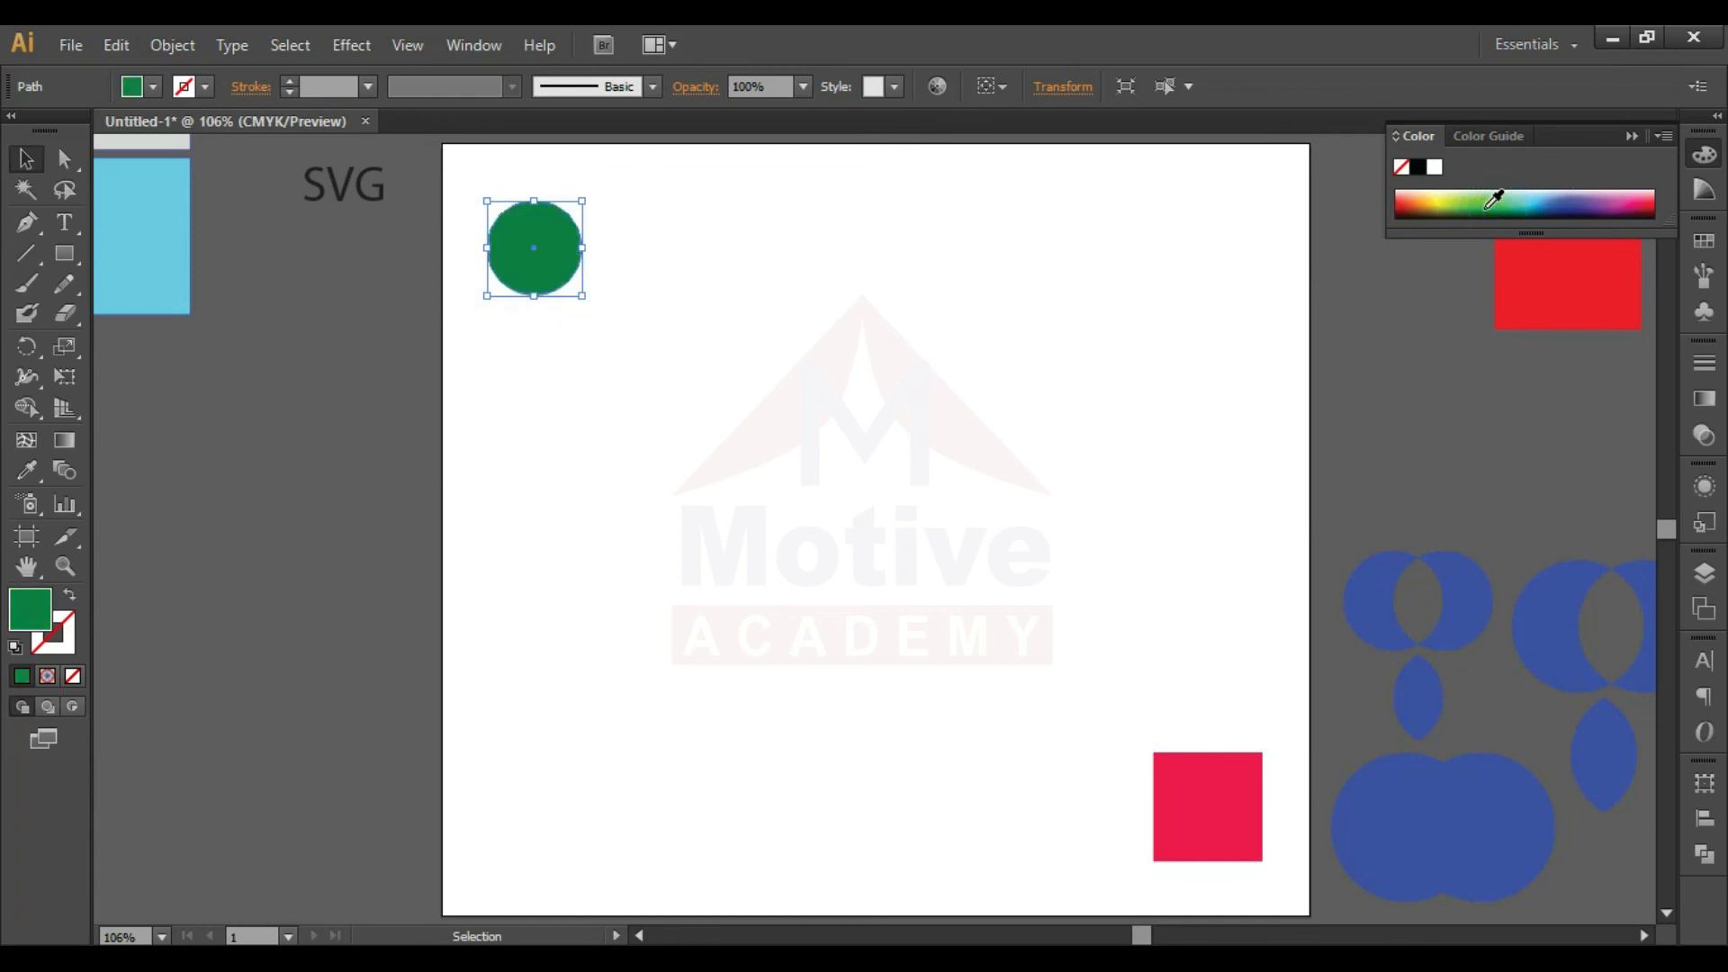
click(1039, 341)
- Blend the green circle into the red square with the Blend tool
click(513, 287)
click(72, 469)
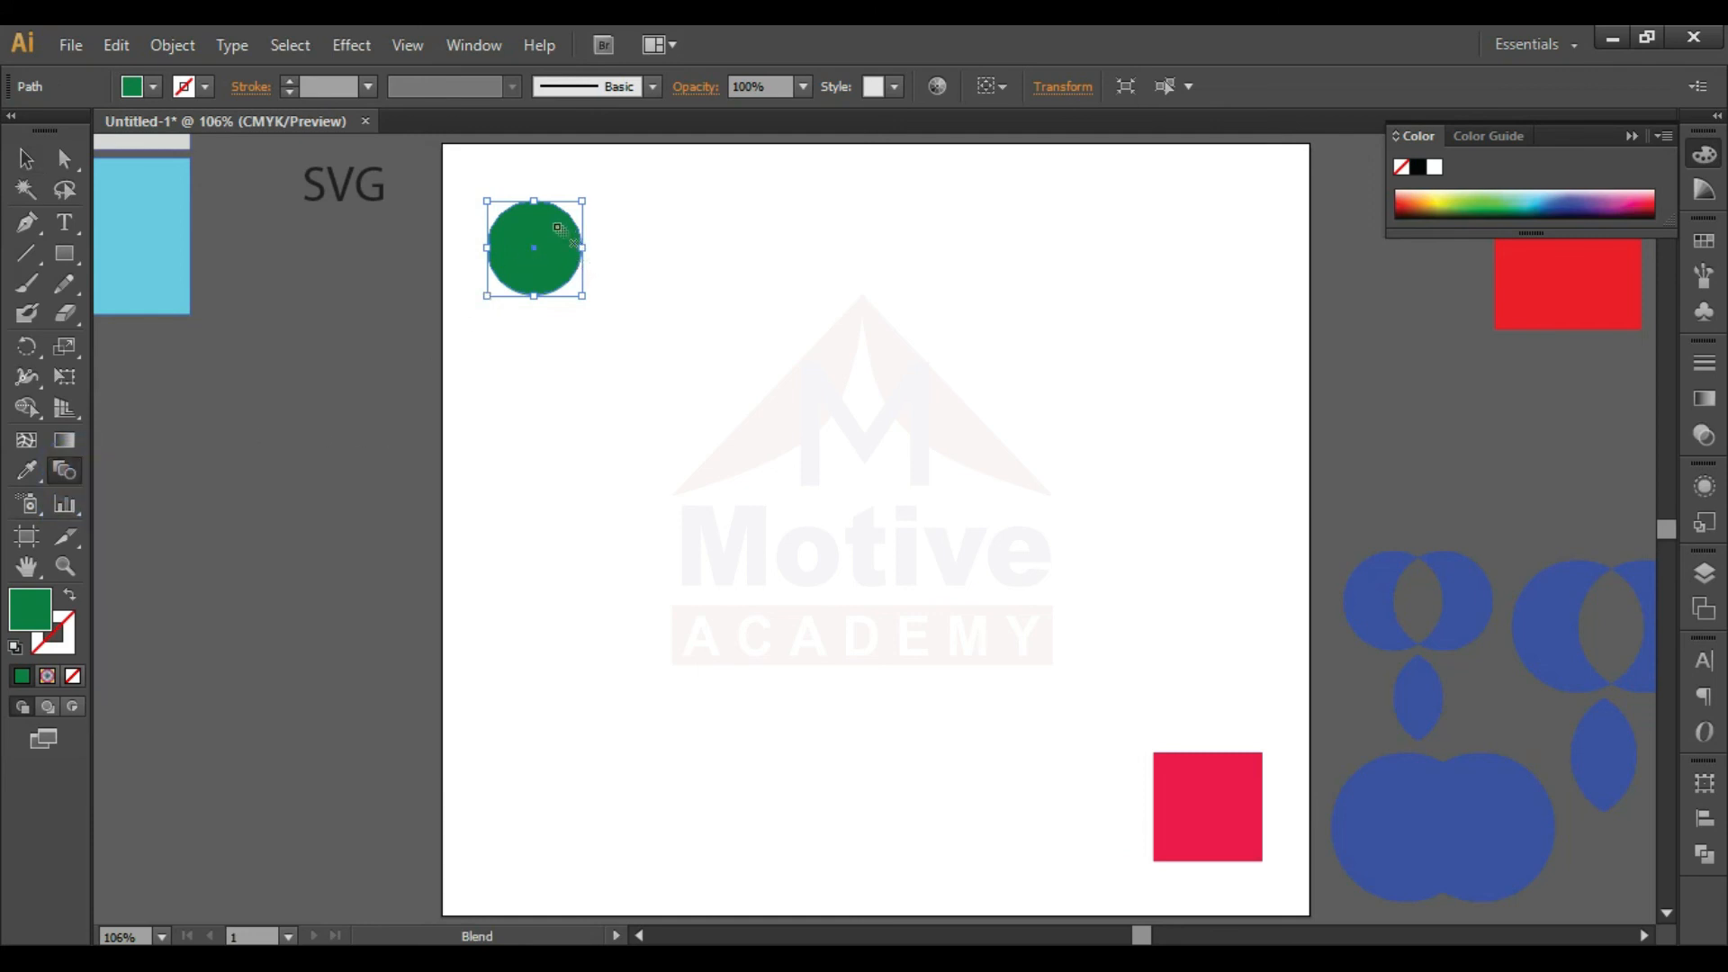
click(534, 248)
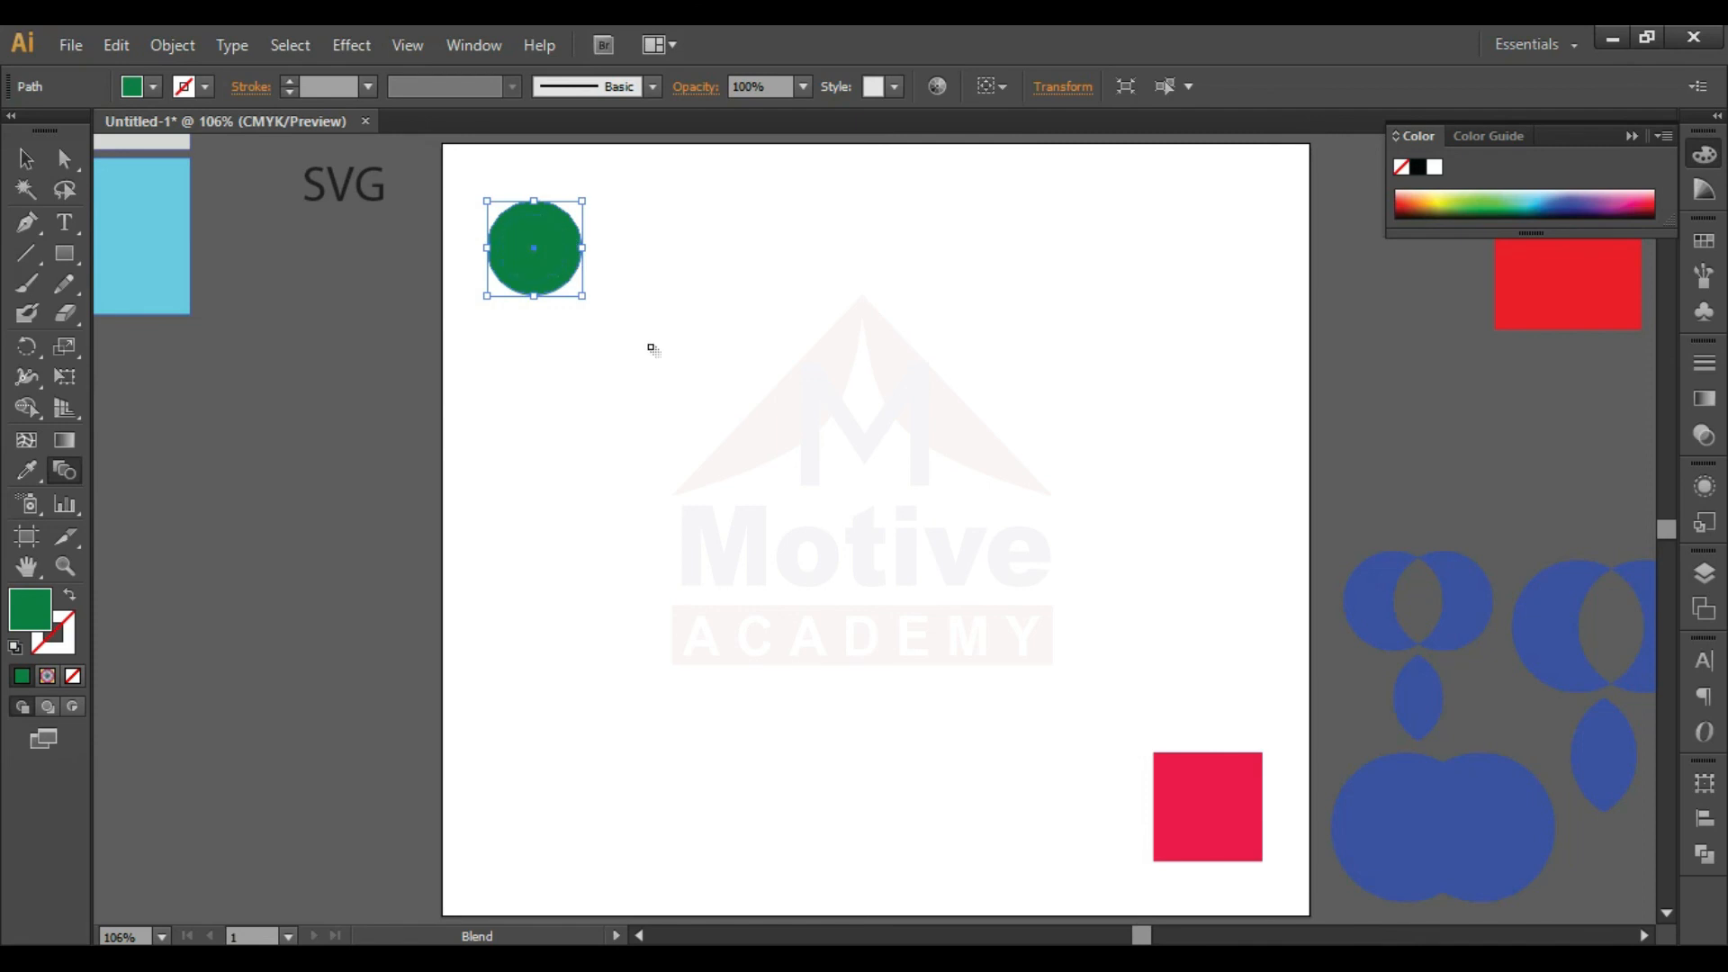
click(1207, 807)
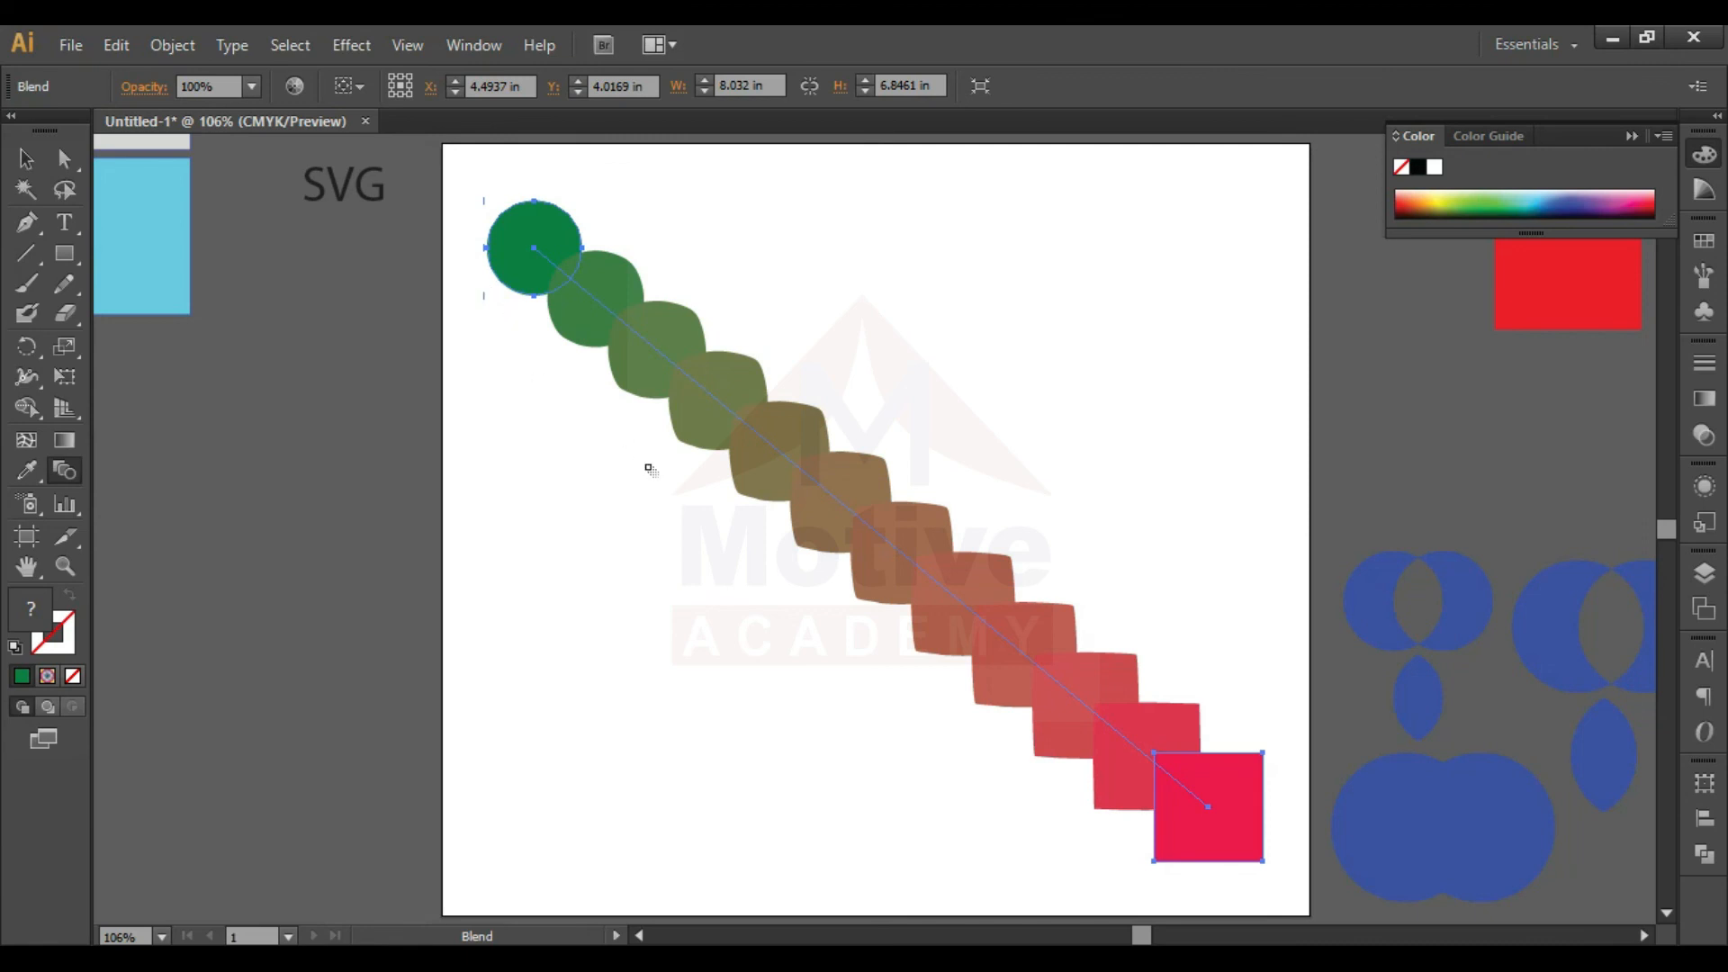
- Set the blend's spacing to Smooth Color
double_click(65, 470)
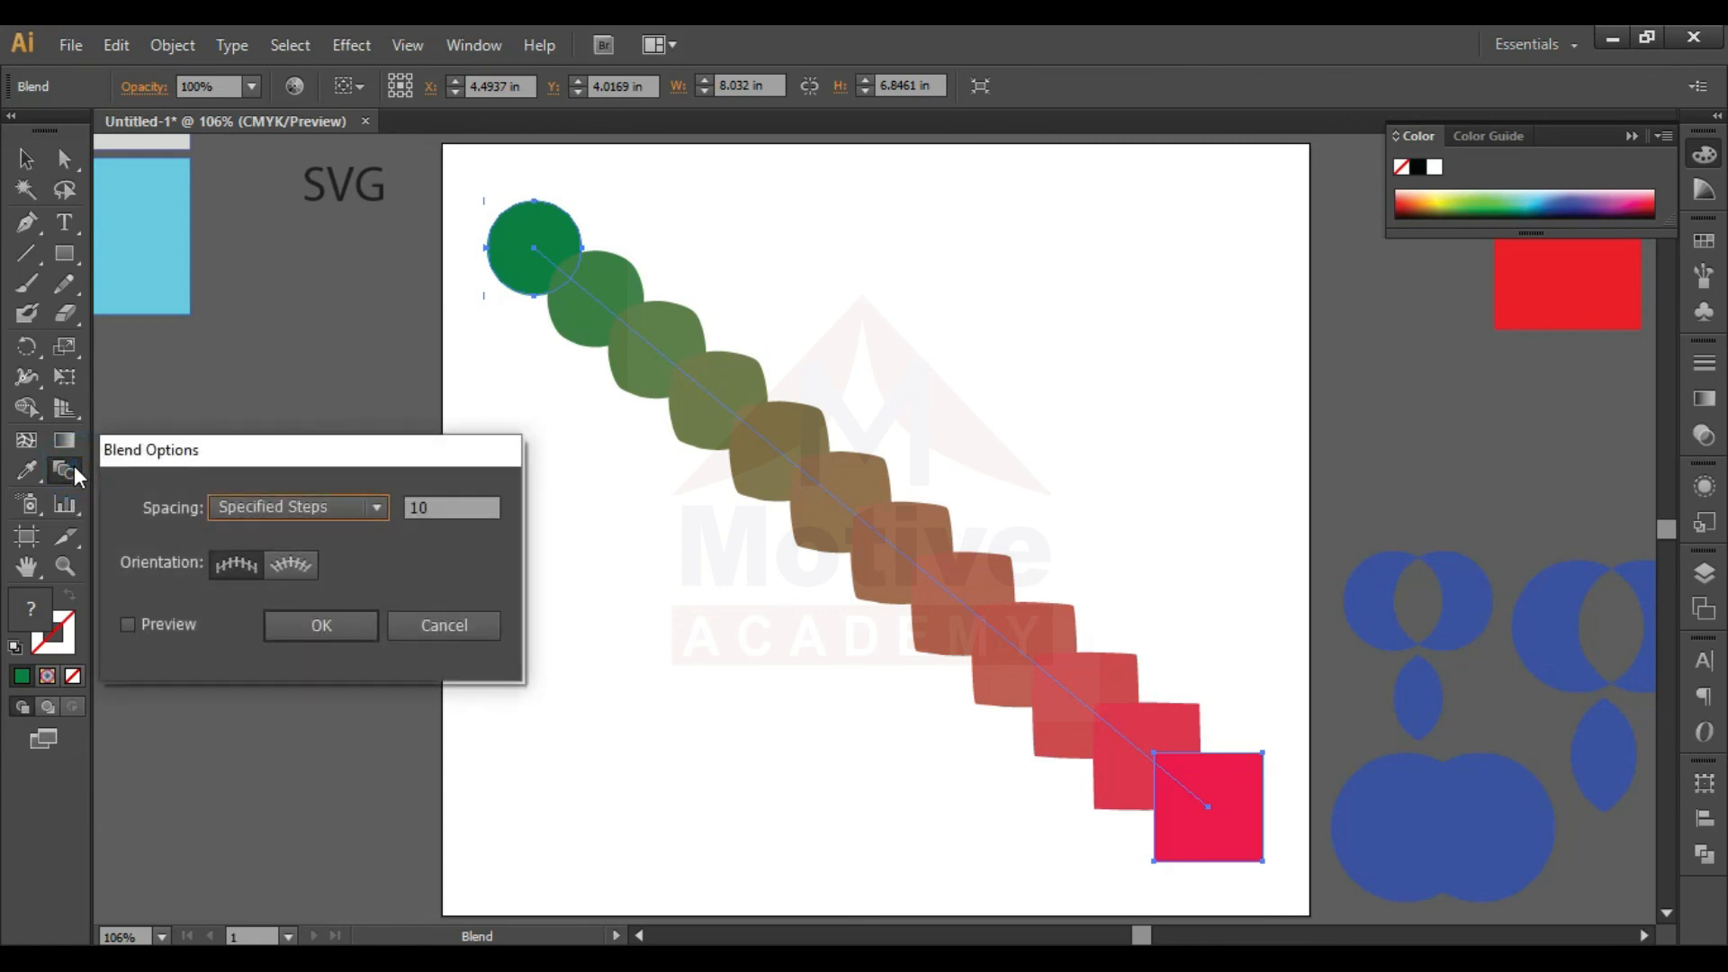
click(343, 500)
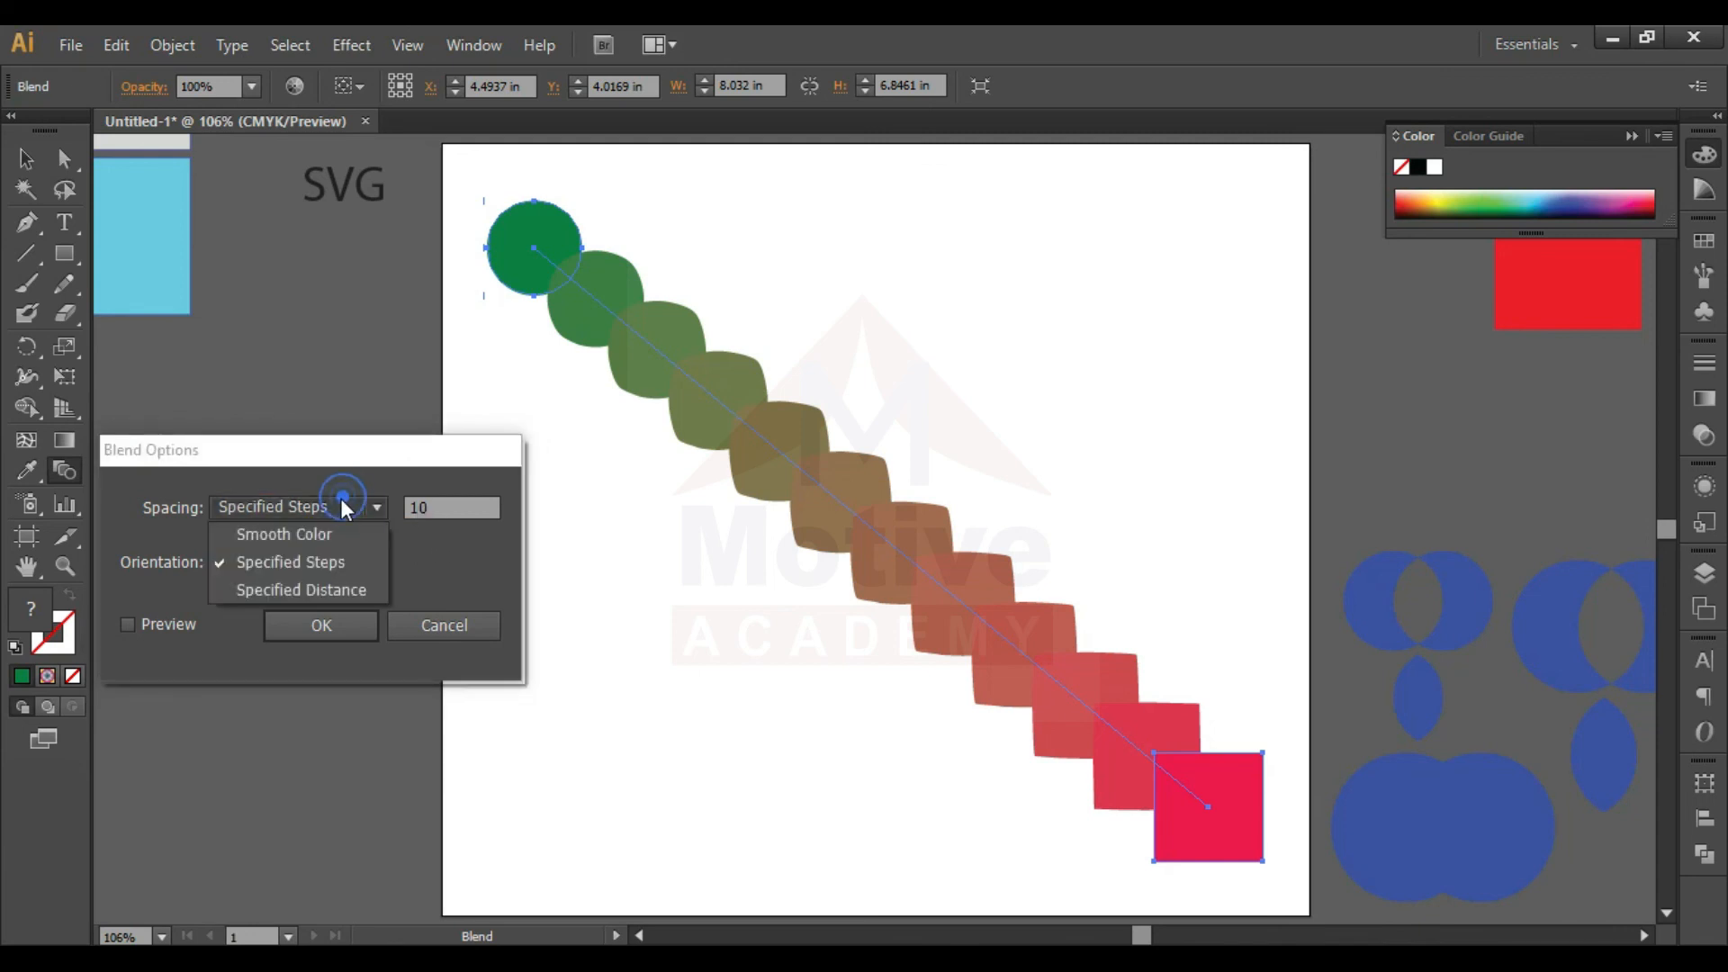
click(306, 531)
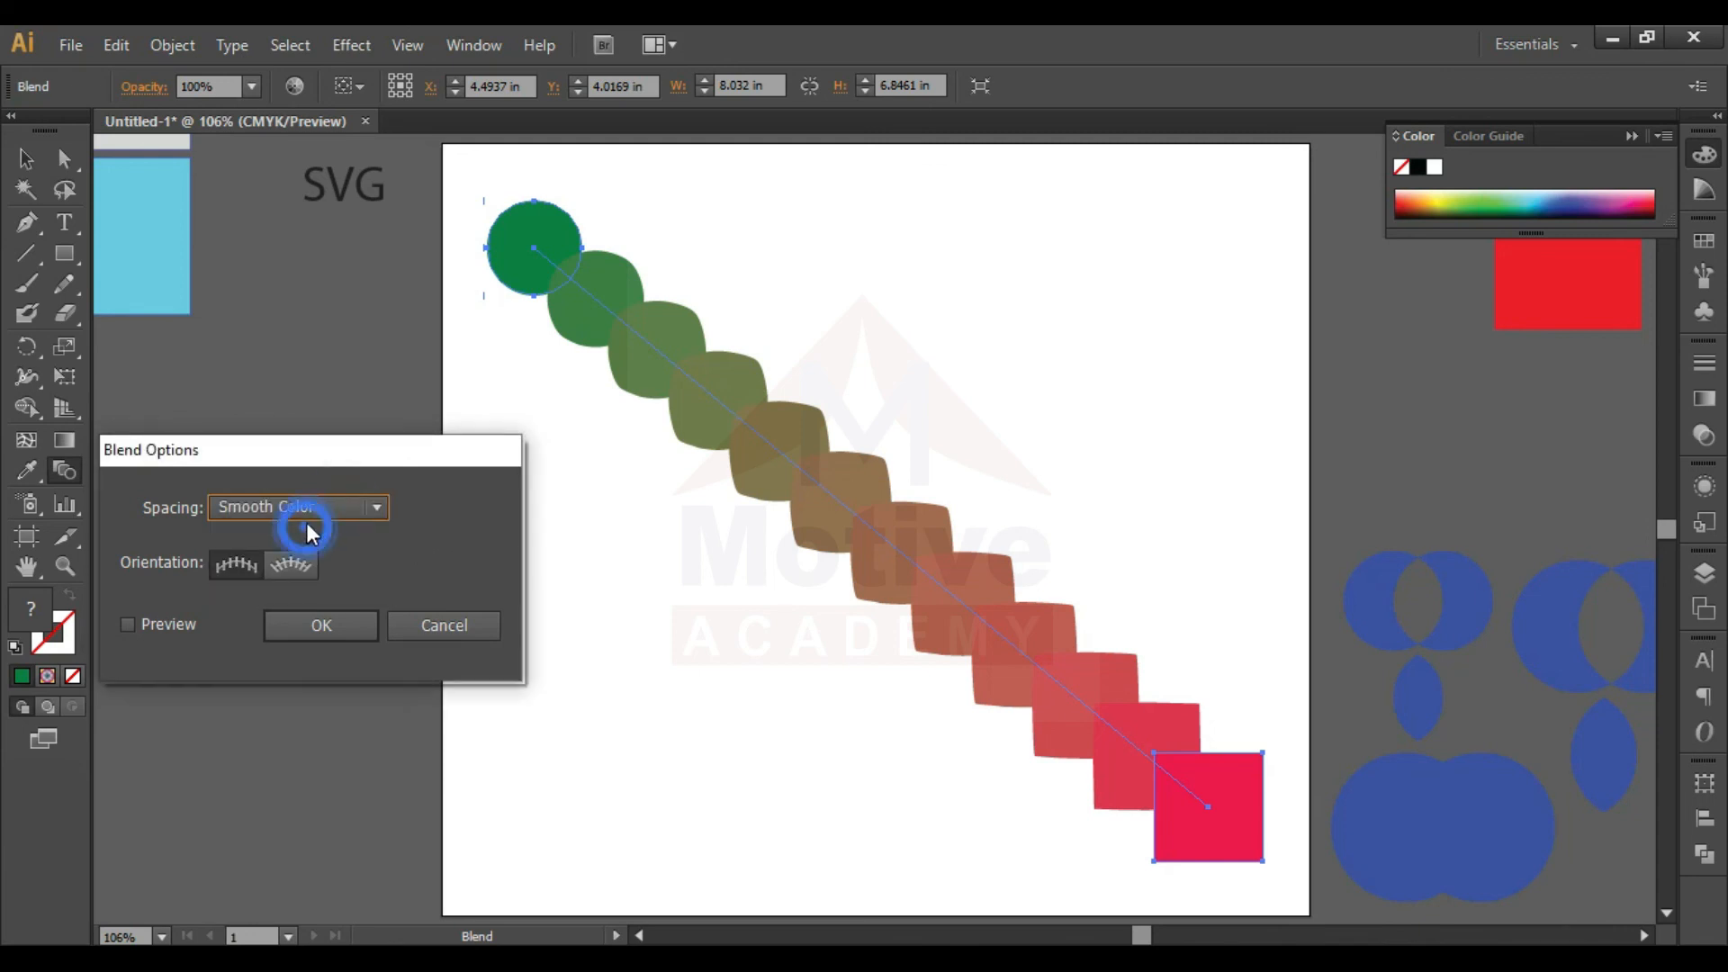
click(177, 628)
click(333, 619)
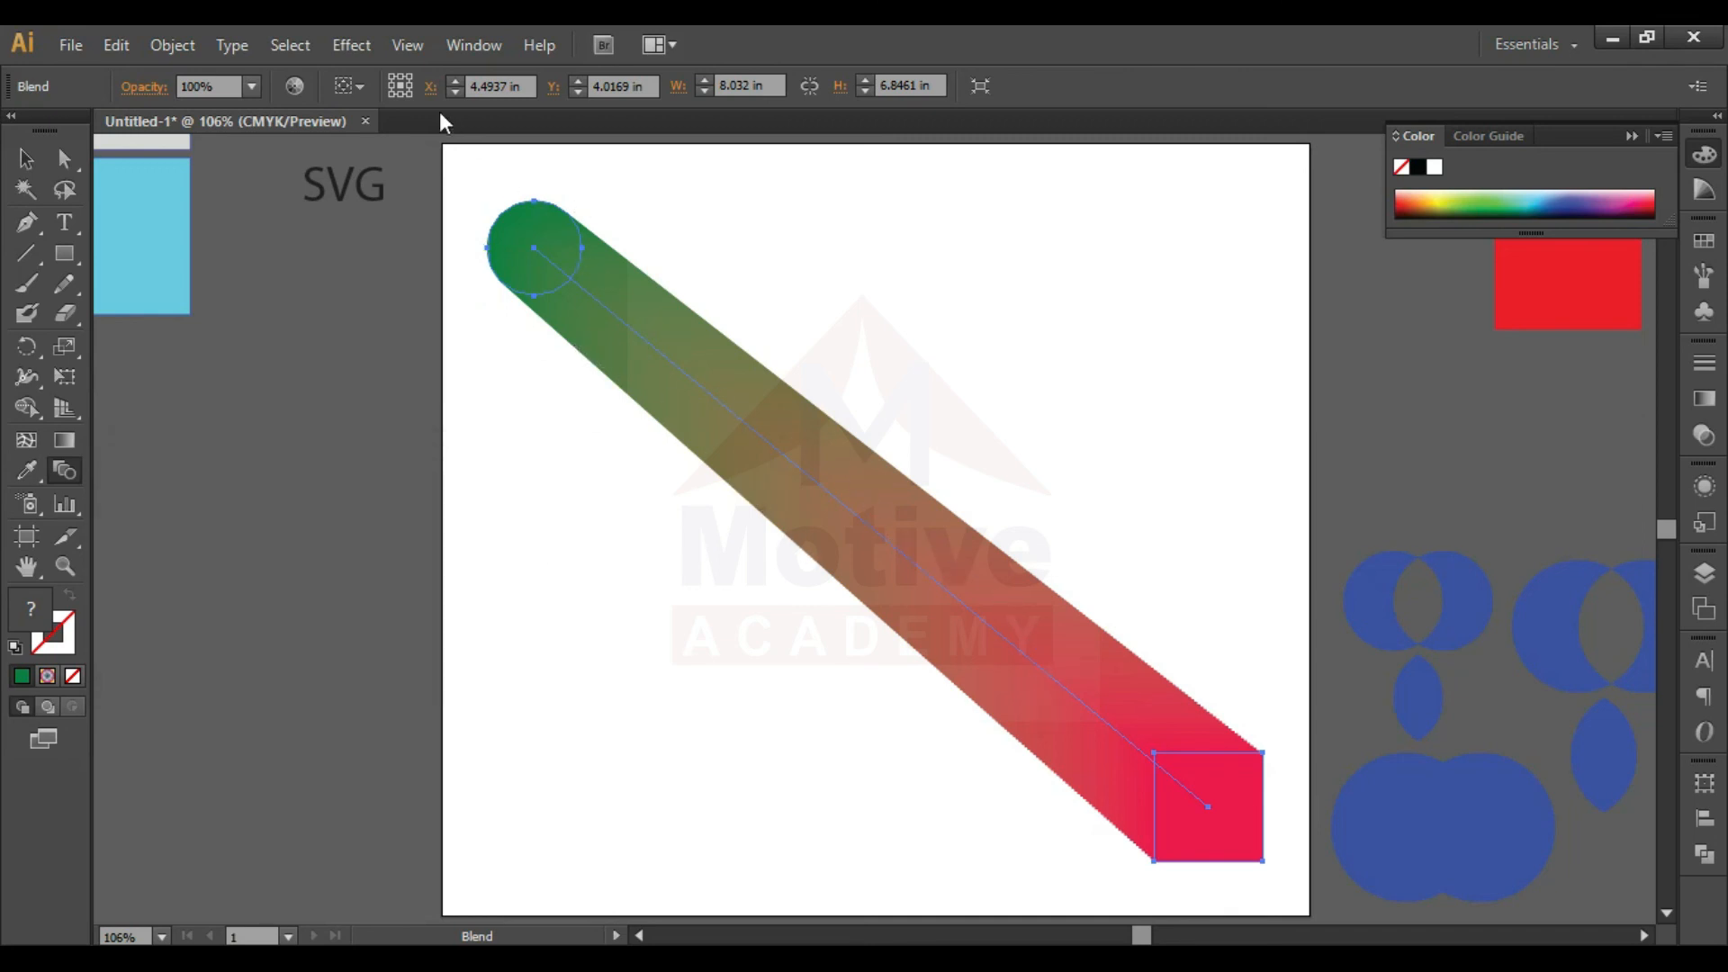
- Set the blend's spacing to Specified Steps with 2 steps
double_click(62, 471)
click(359, 506)
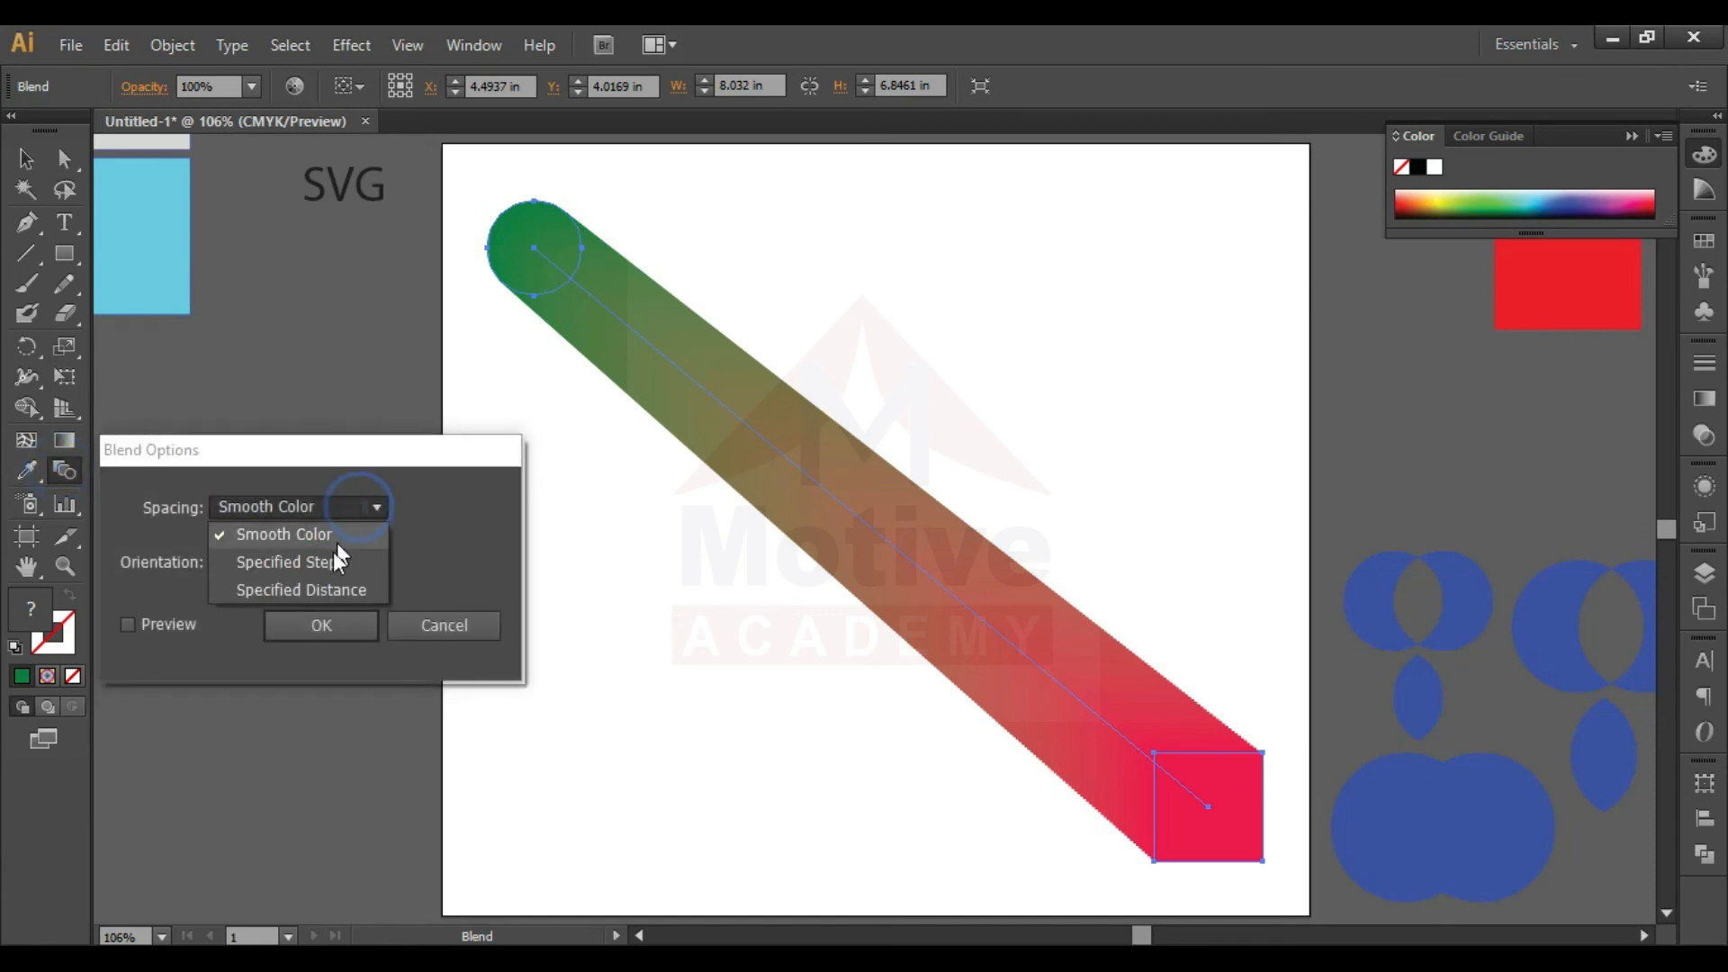
click(327, 562)
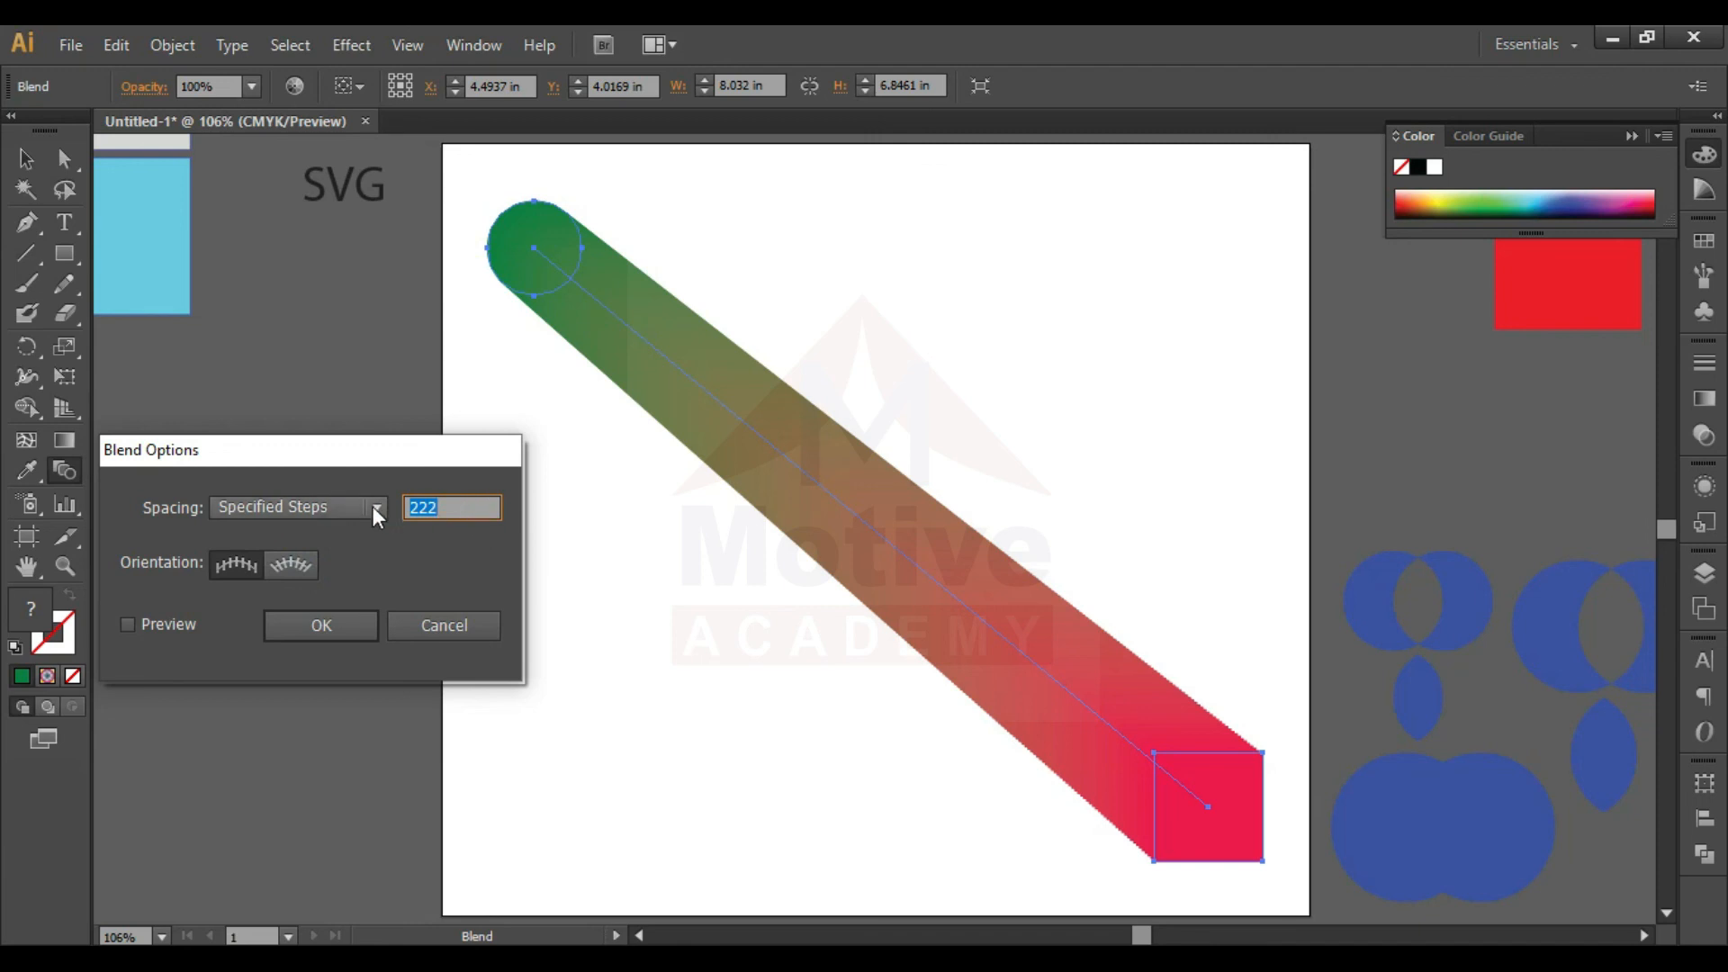
text(2)
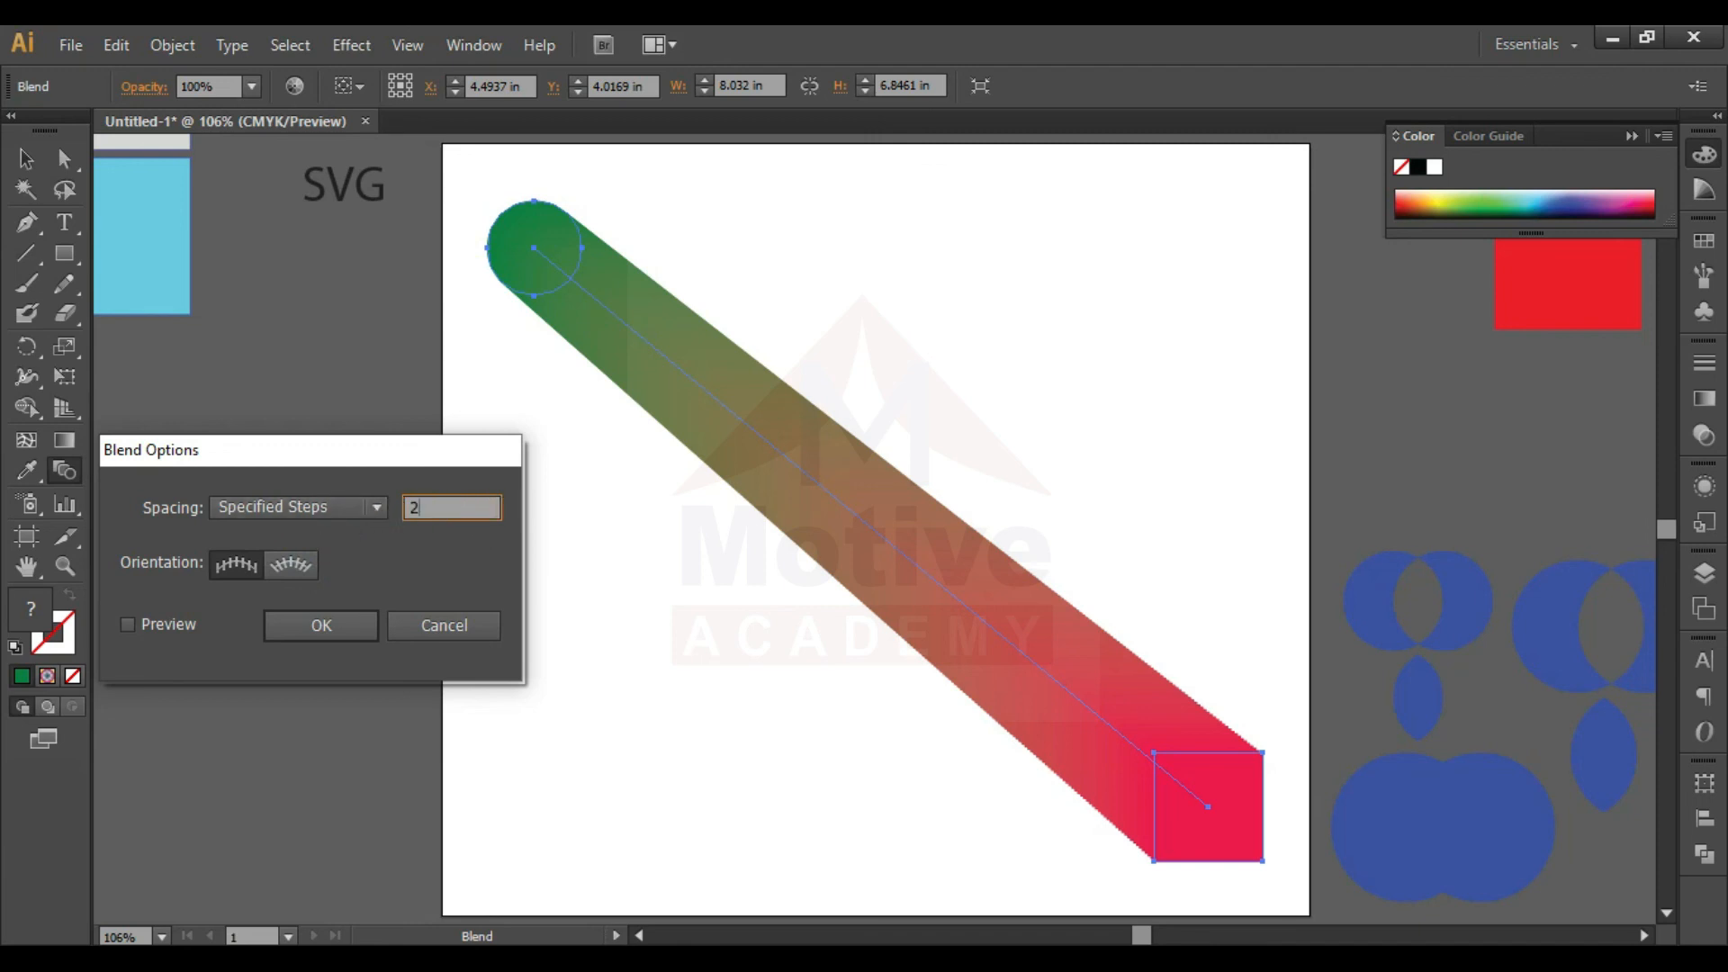
text(2)
key(Return)
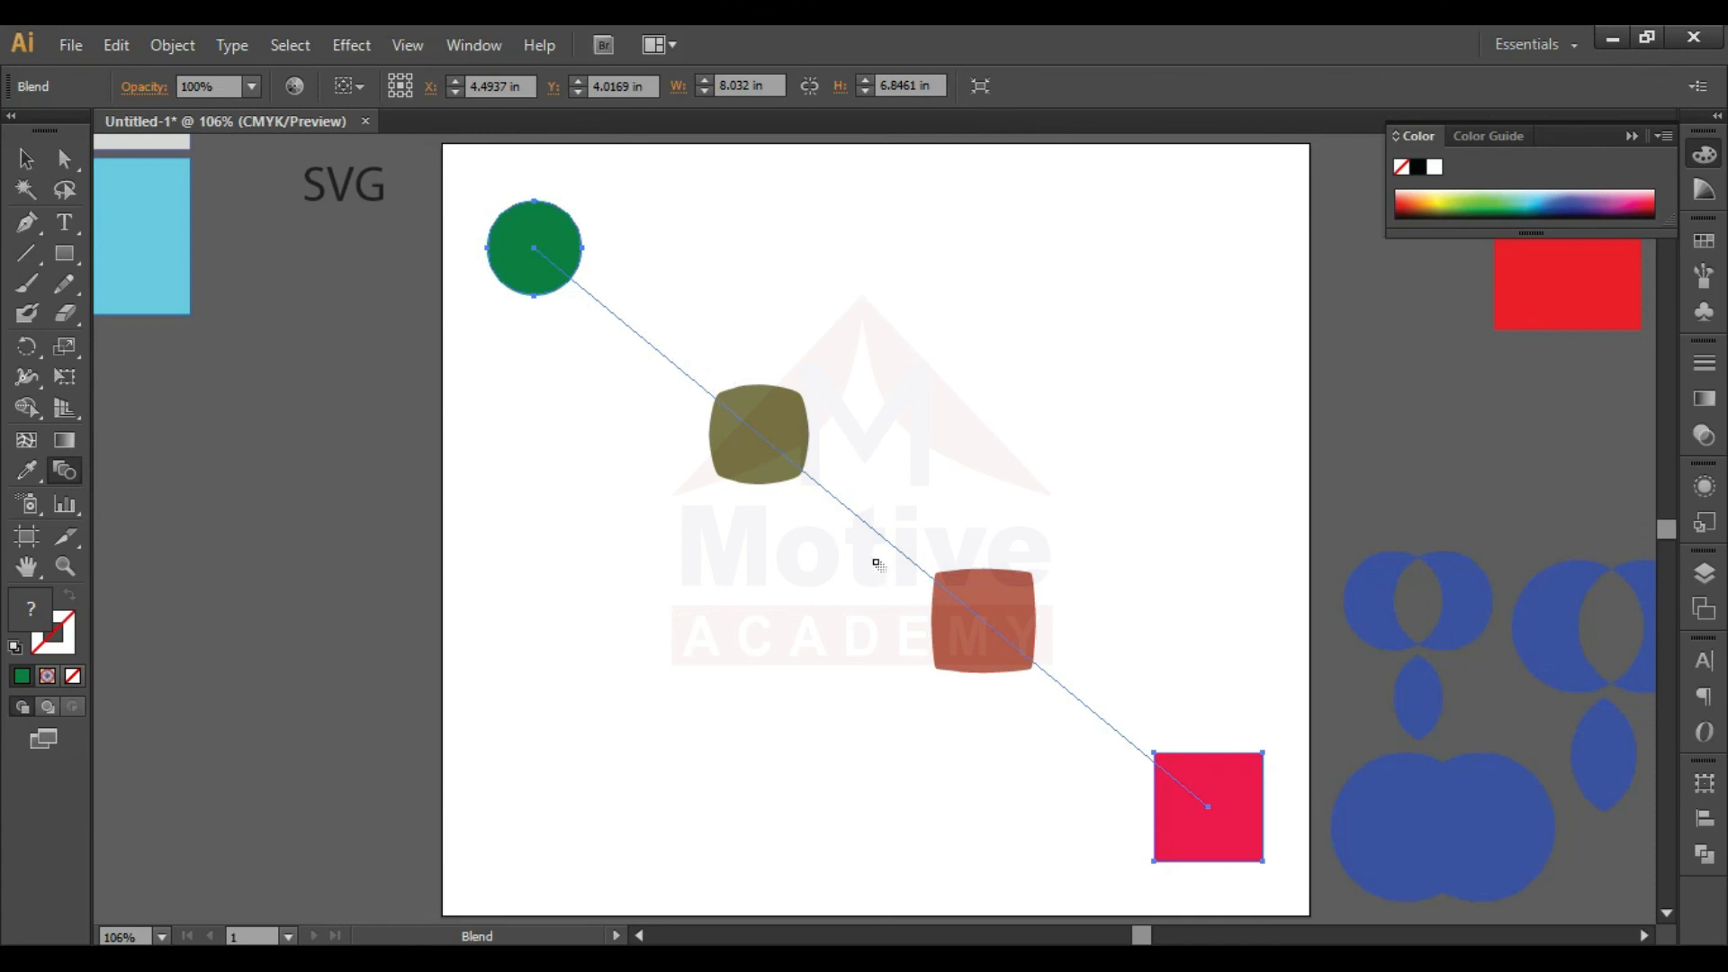
- Try 5 specified steps for the blend and compare it with the preview switched on and off
double_click(64, 469)
click(159, 620)
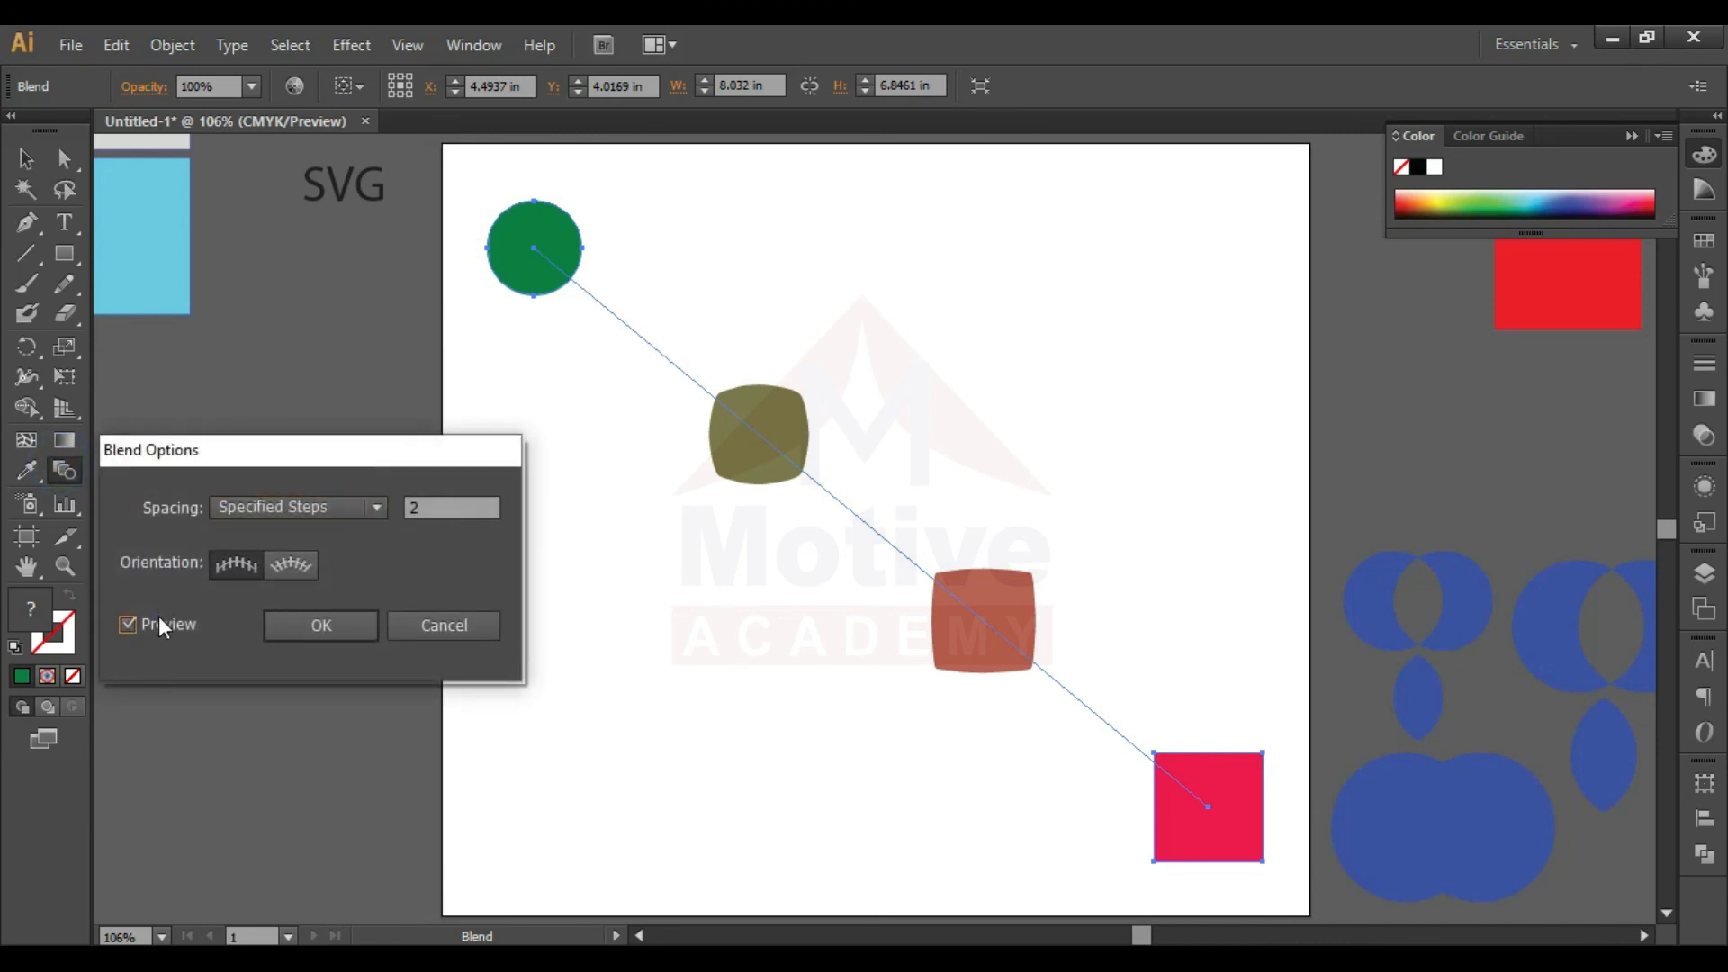
double_click(475, 509)
text(5)
click(125, 620)
click(128, 623)
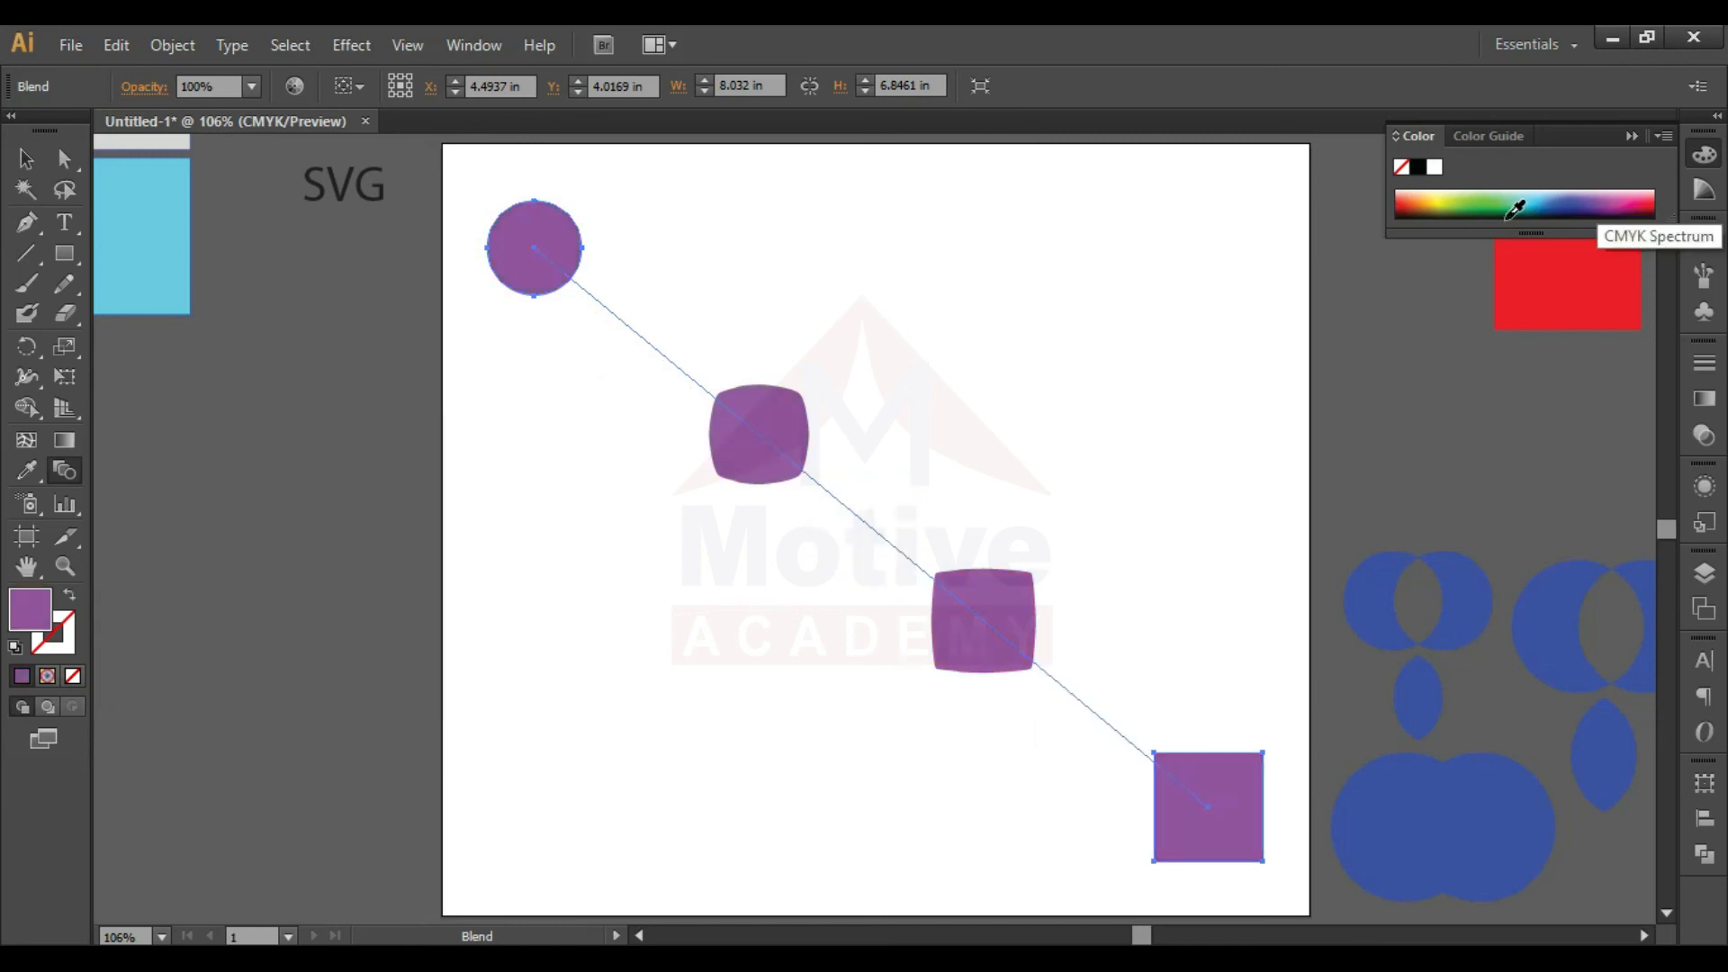
- Try several spectrum colors as the fill of the whole blend, ending with dark red
click(1501, 214)
click(1450, 210)
click(1418, 206)
click(1401, 206)
click(1411, 205)
click(1563, 207)
click(1636, 211)
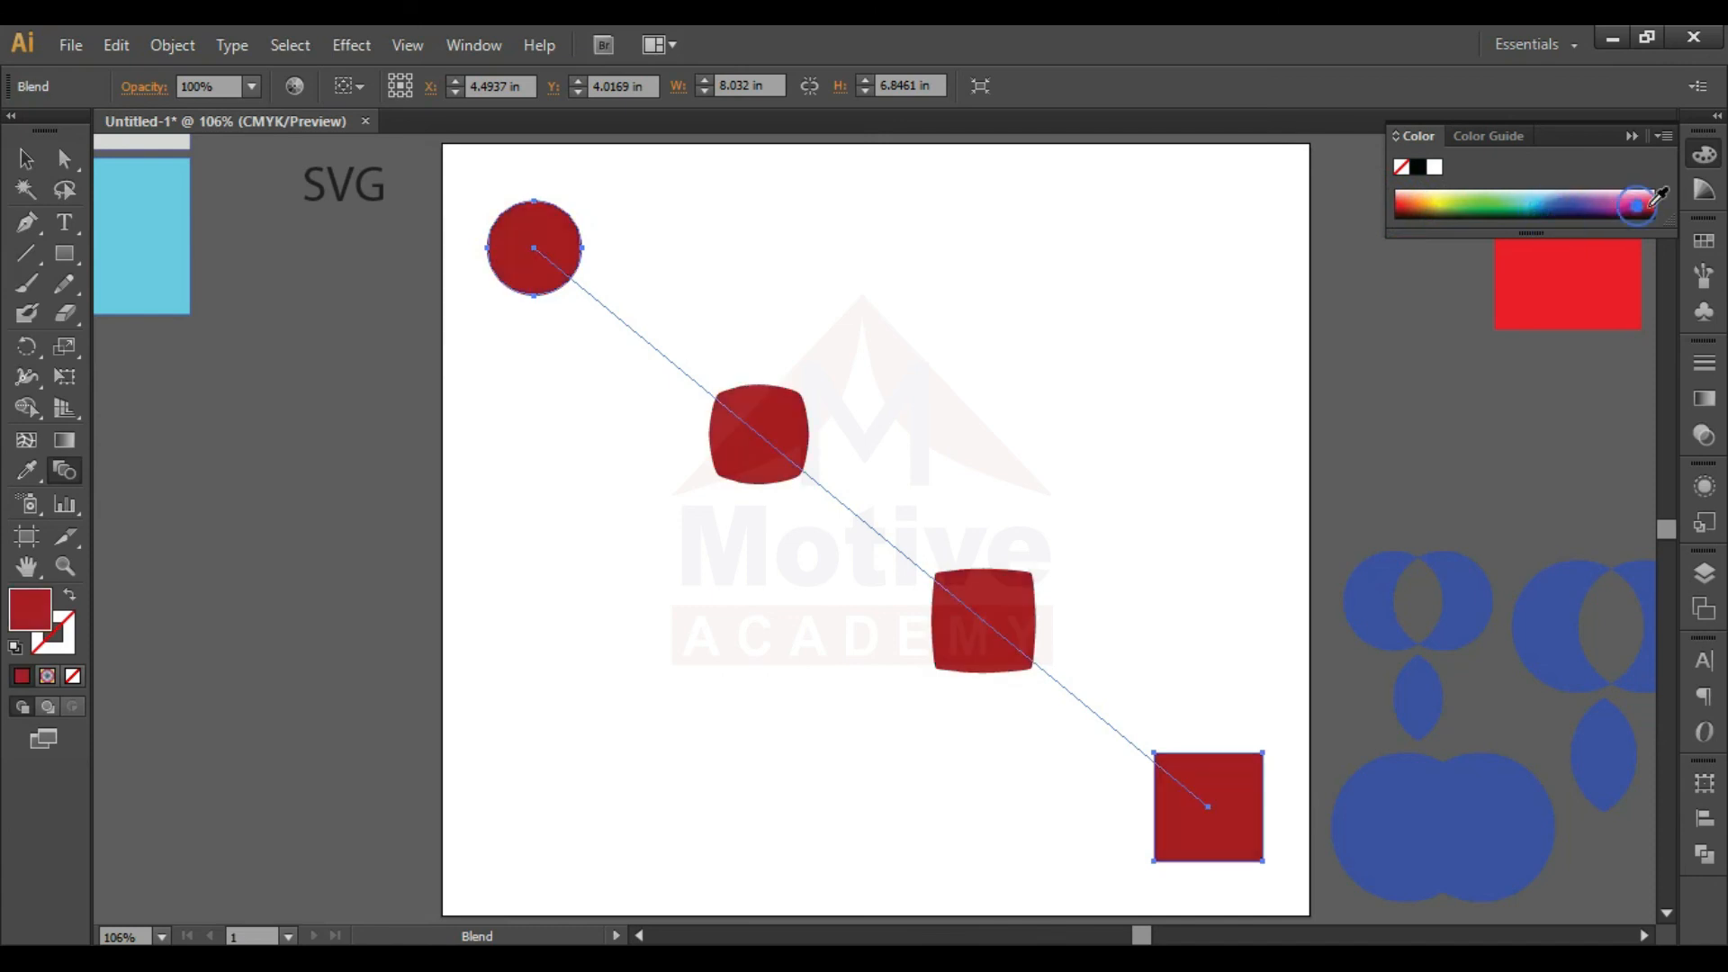
- Fill the whole blend with the radial gradient running from teal through pale grey and pink to yellow
click(1704, 399)
click(1413, 385)
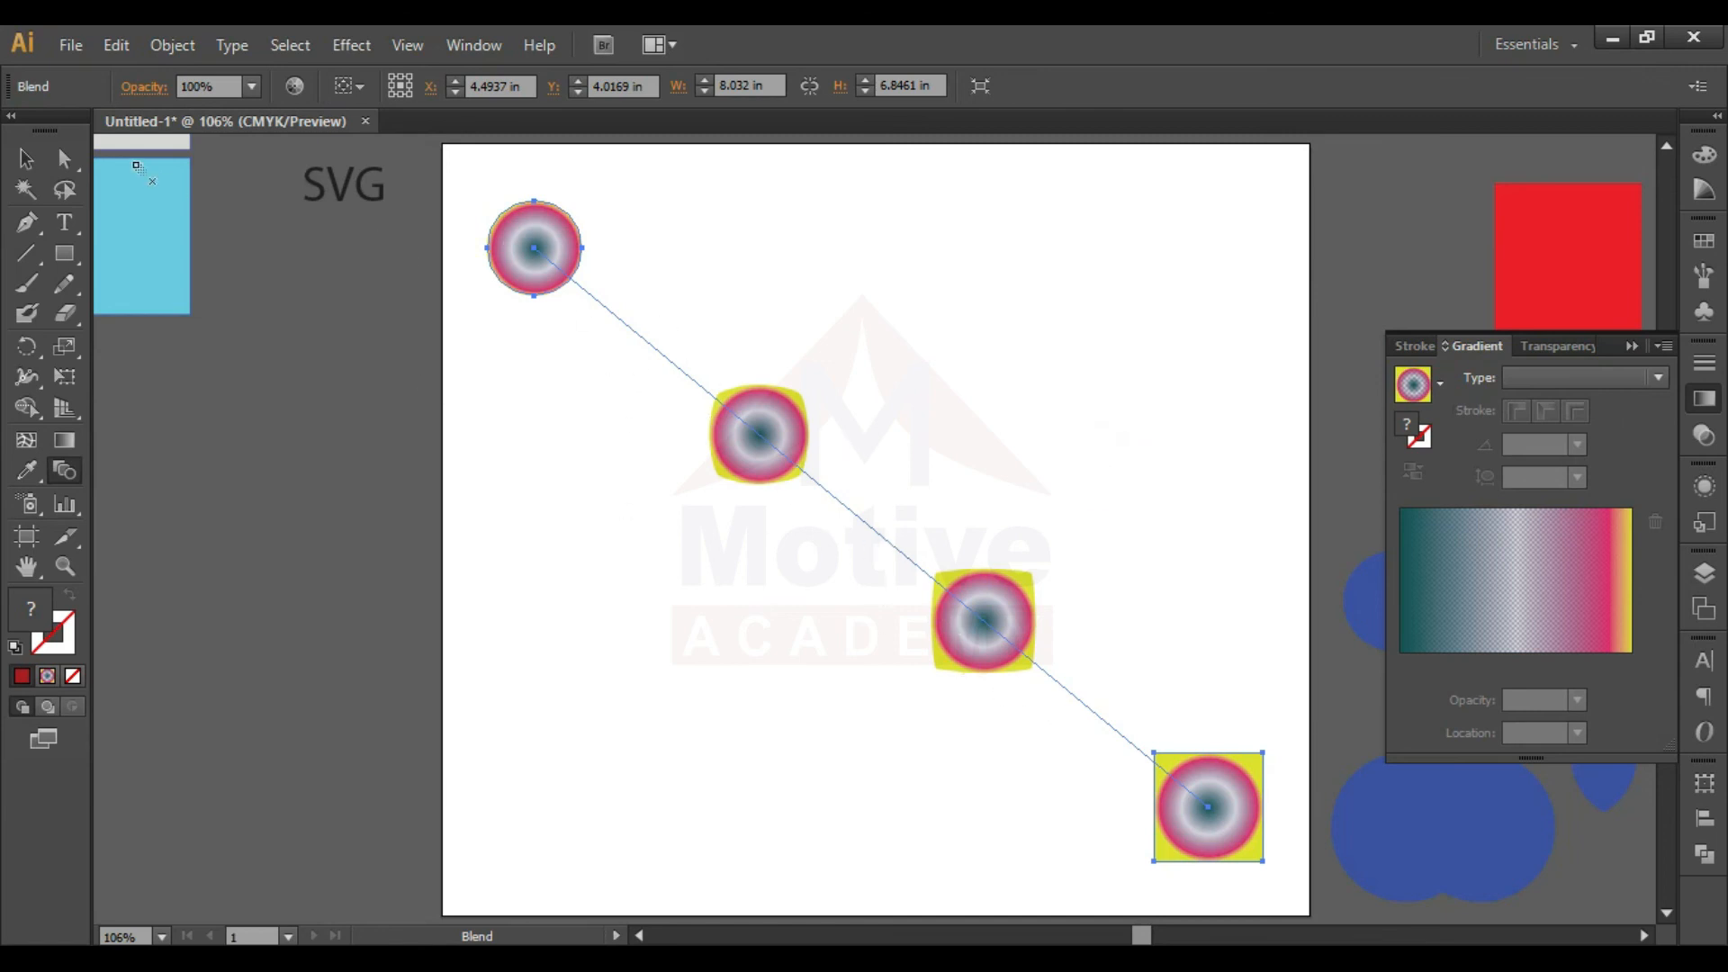
click(25, 159)
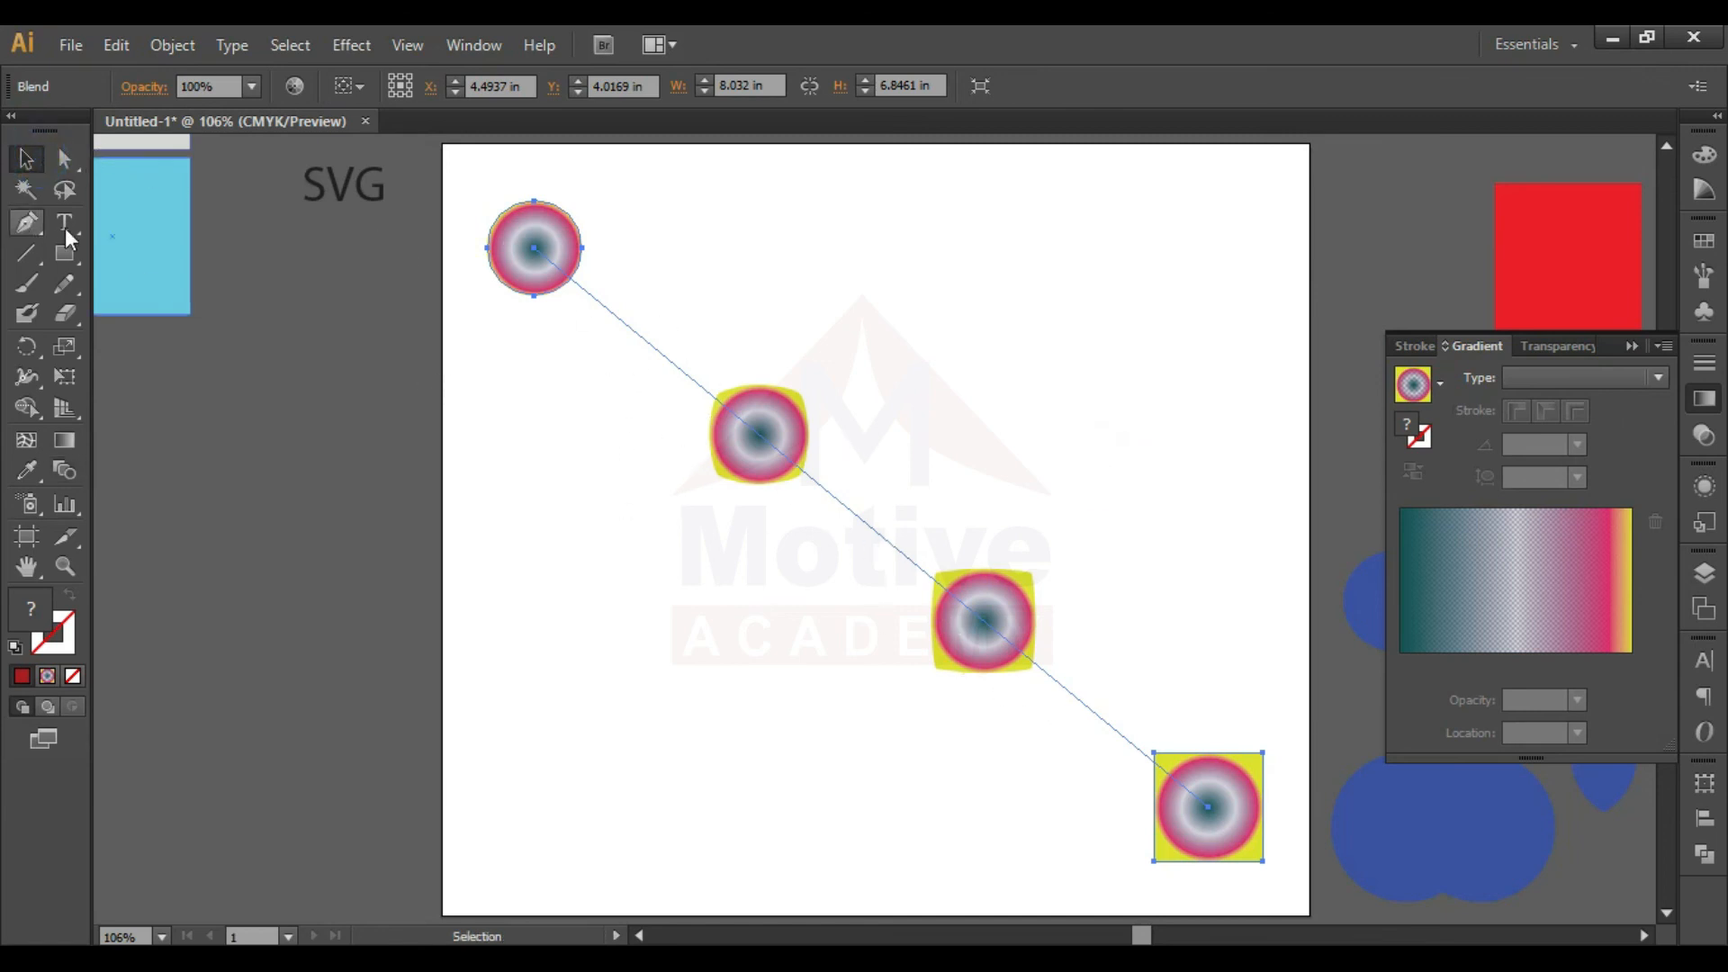
key(ctrl+minus)
key(ctrl+minus)
key(ctrl+minus)
key(ctrl+minus)
key(ctrl+minus)
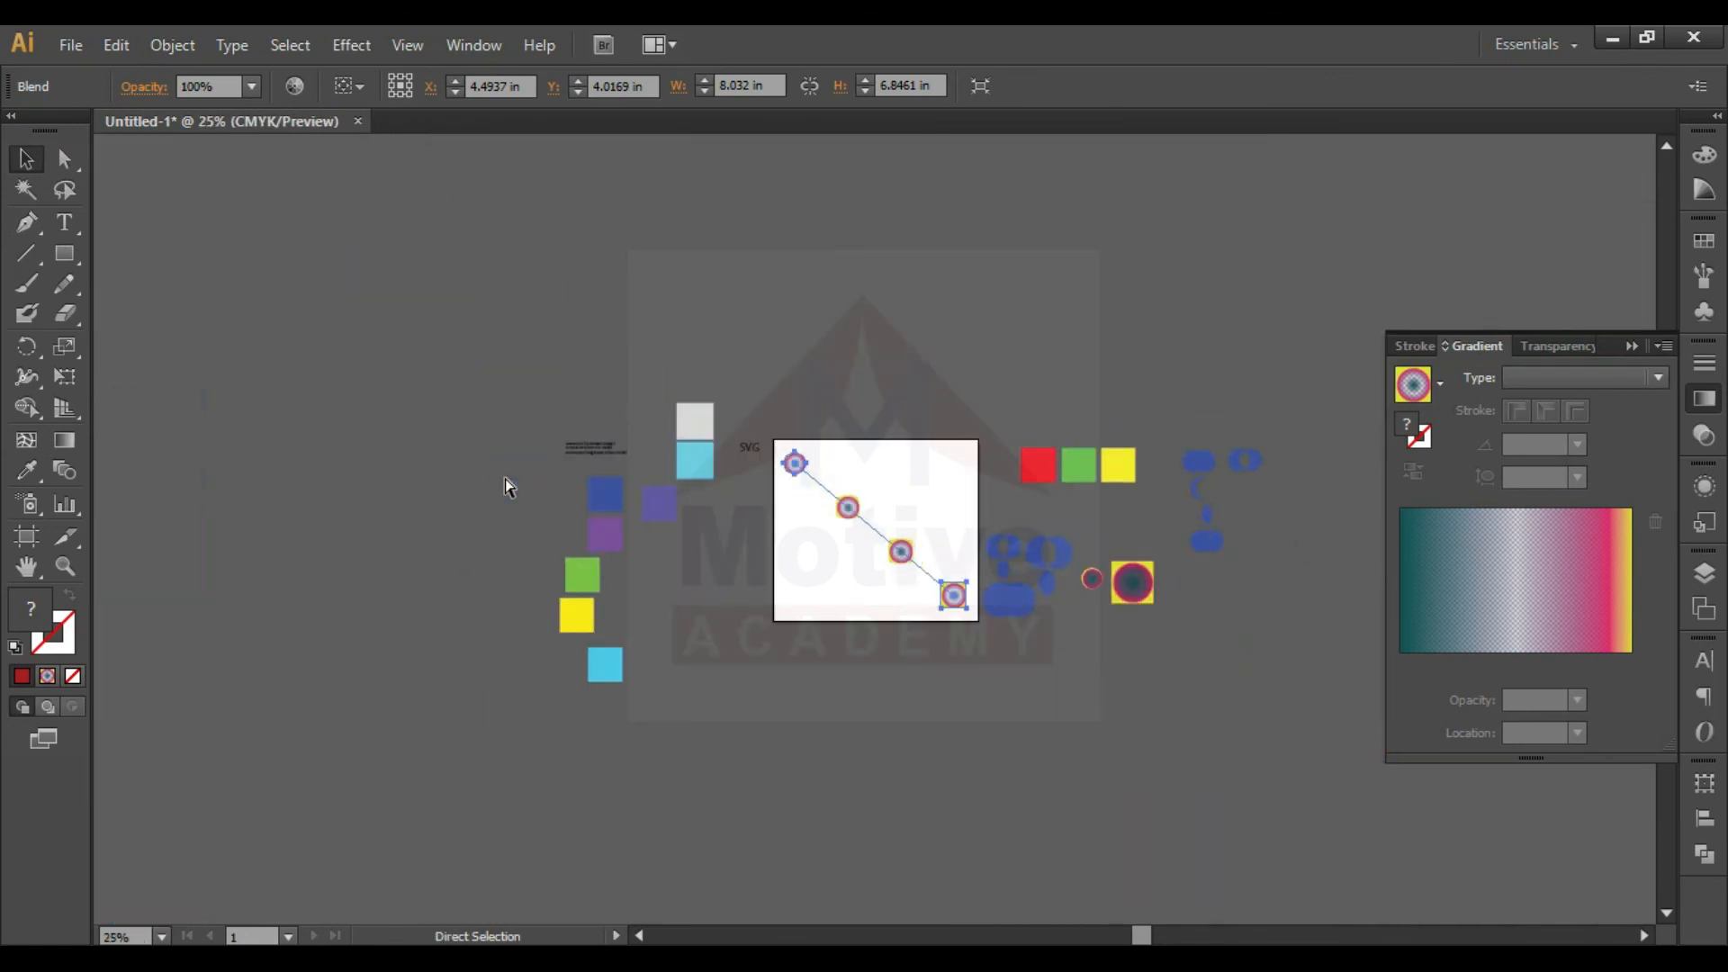